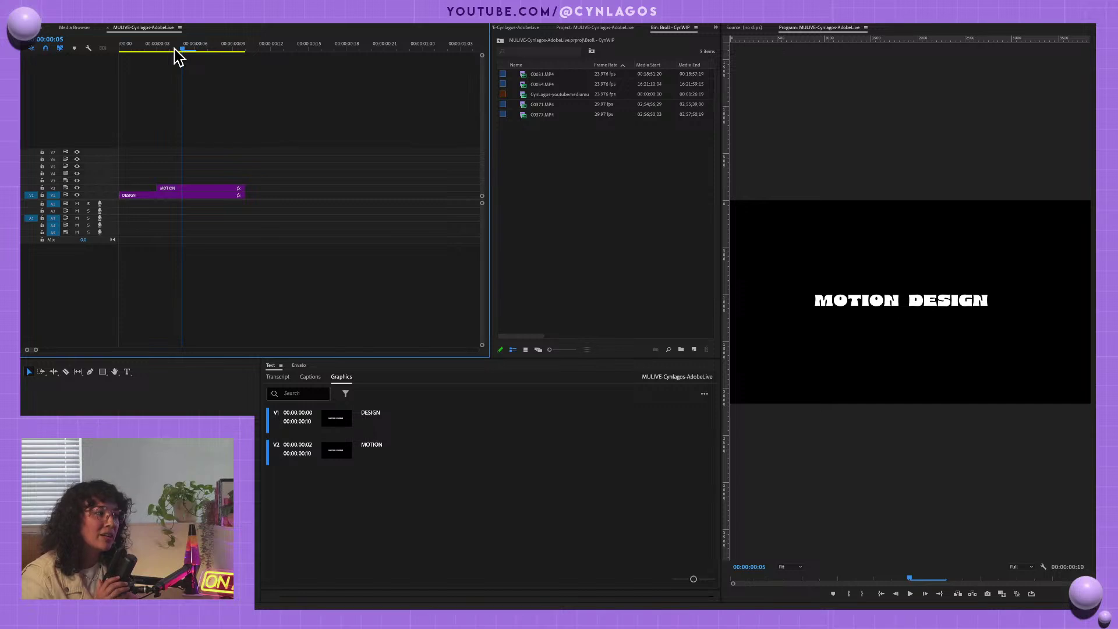
- Play the MOTION and DESIGN title sequence from its start and return to frame 6
key(XF86AudioRaiseVolume)
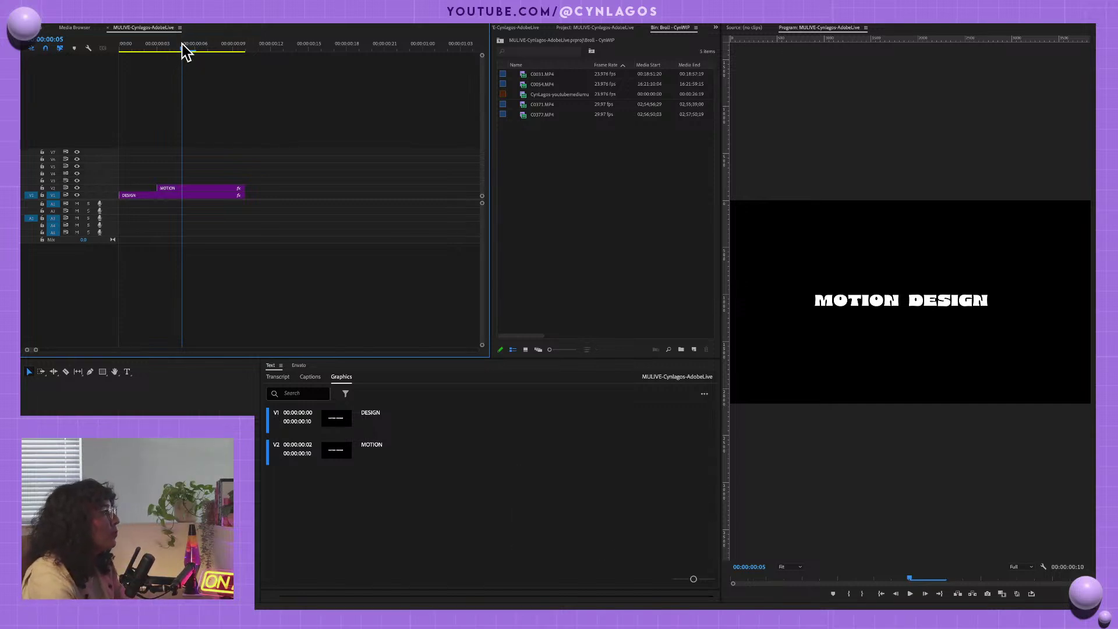
drag(185, 51, 115, 69)
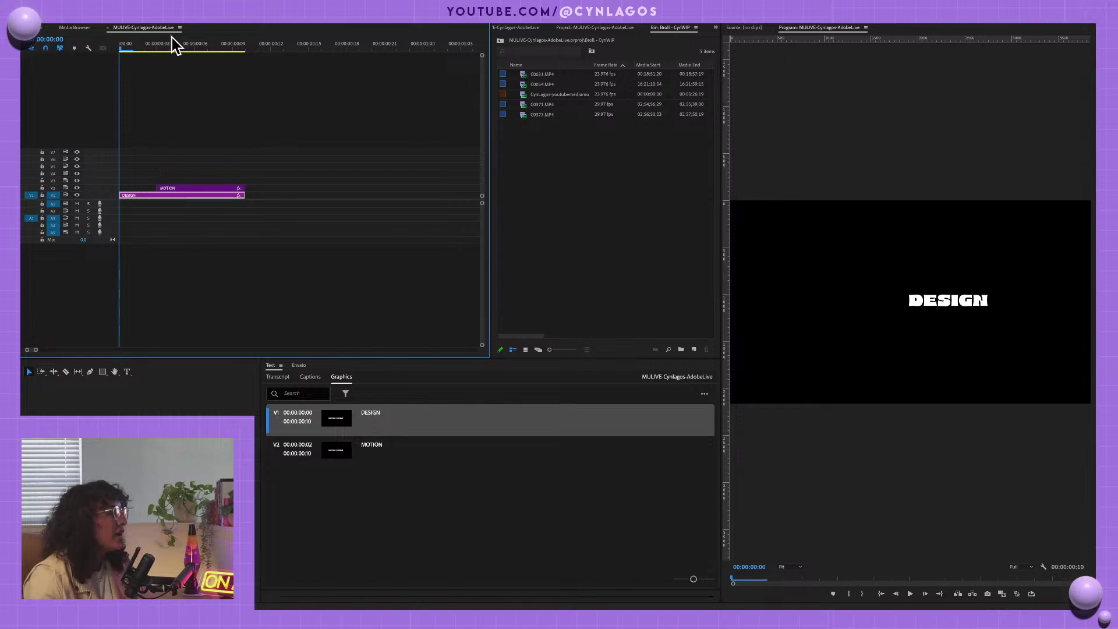
key(space)
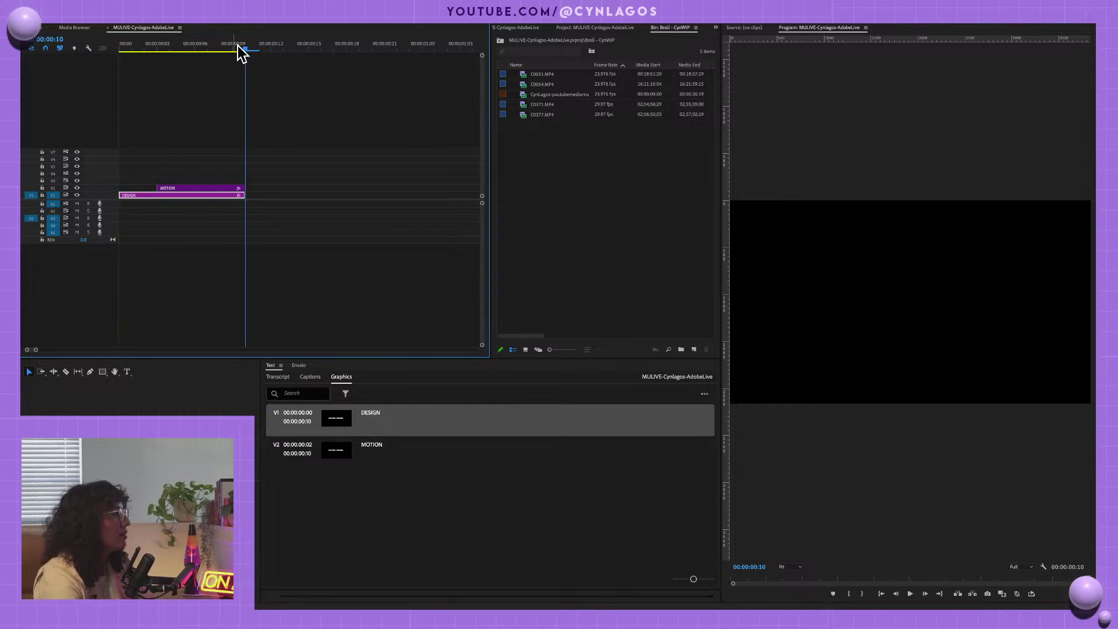
click(198, 47)
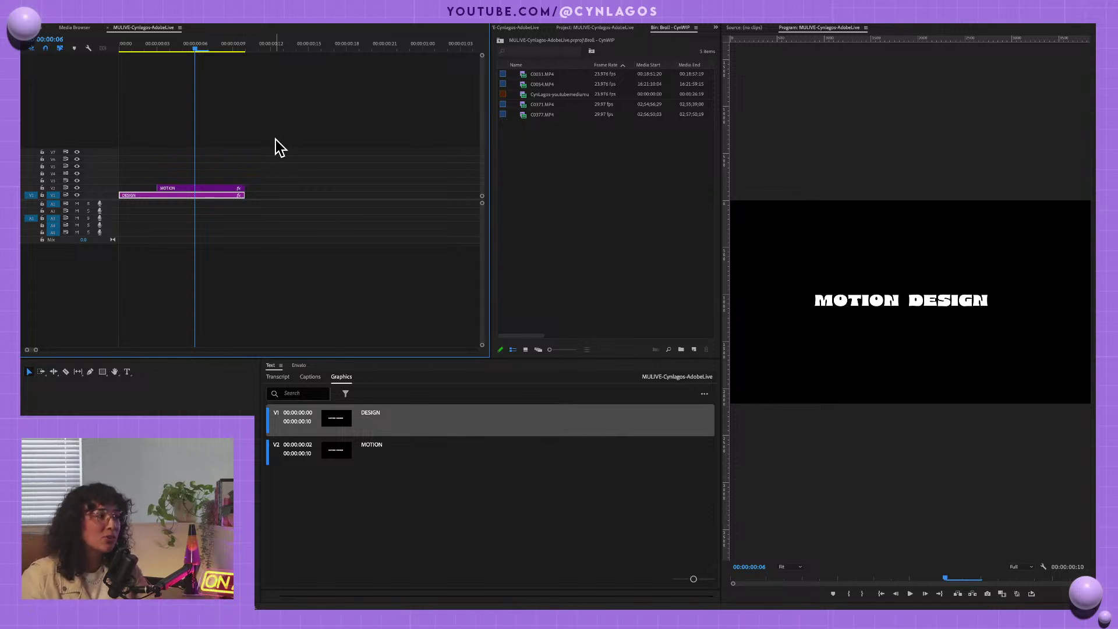
- Move the MOTION text to the right of DESIGN by setting its horizontal vector motion position to about 3682
click(215, 190)
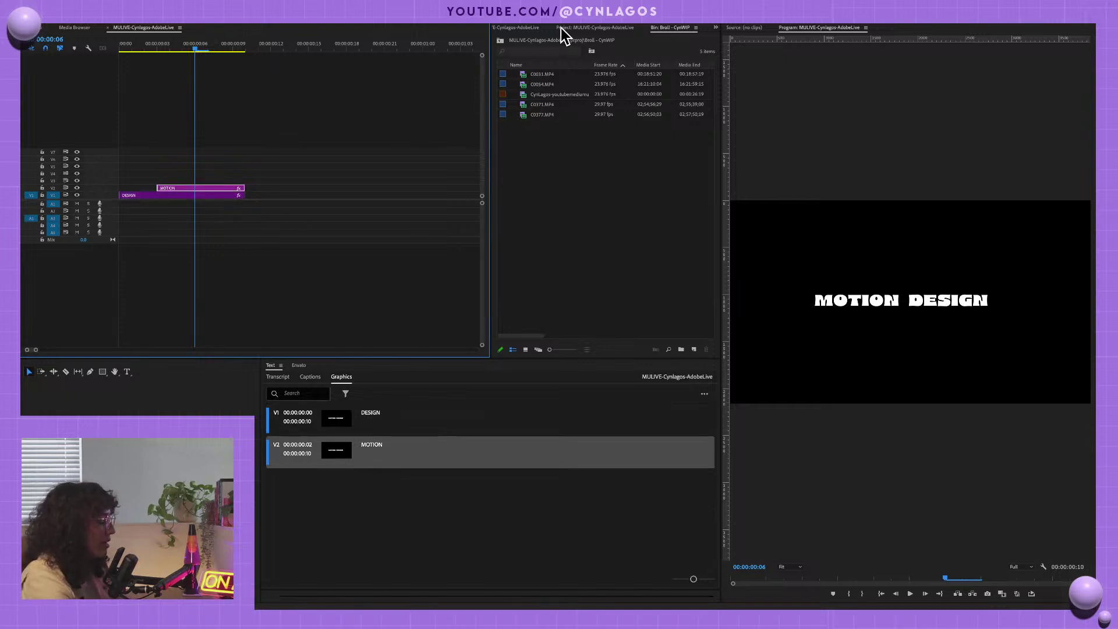
key(shift+5)
click(572, 70)
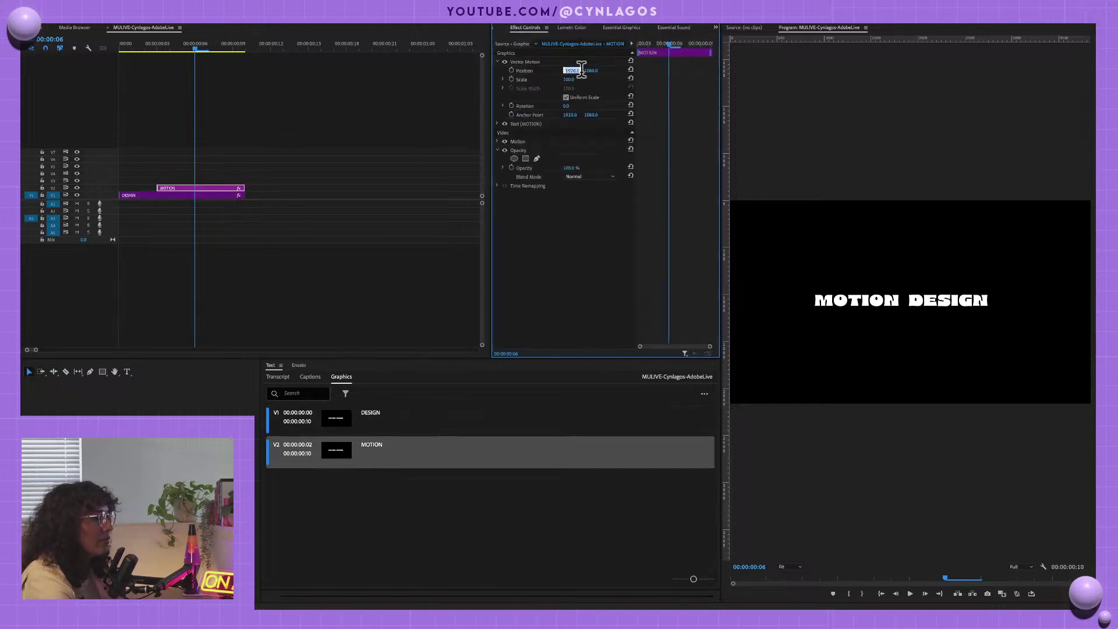
click(212, 189)
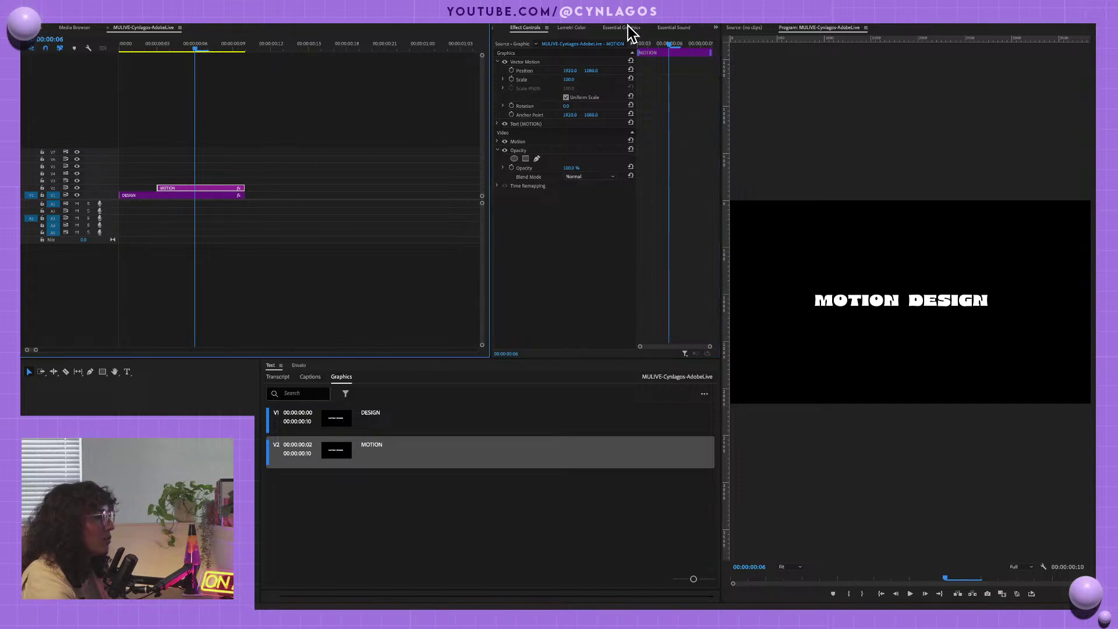
drag(568, 71, 661, 70)
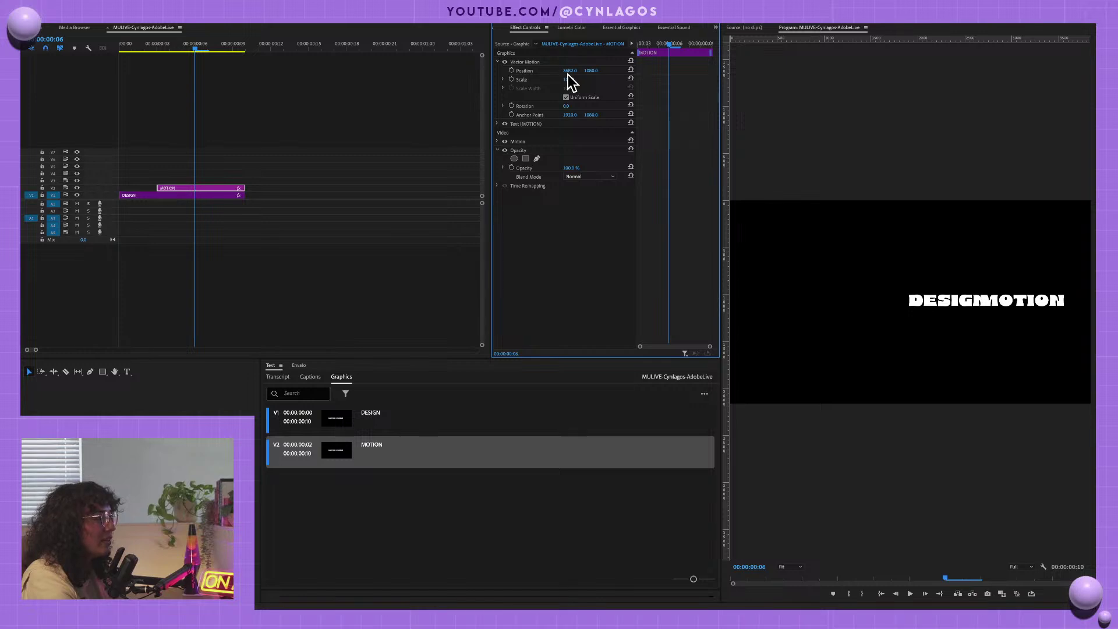
- Shift the DESIGN text left to the spot where MOTION originally stood, using its horizontal vector motion position
click(217, 196)
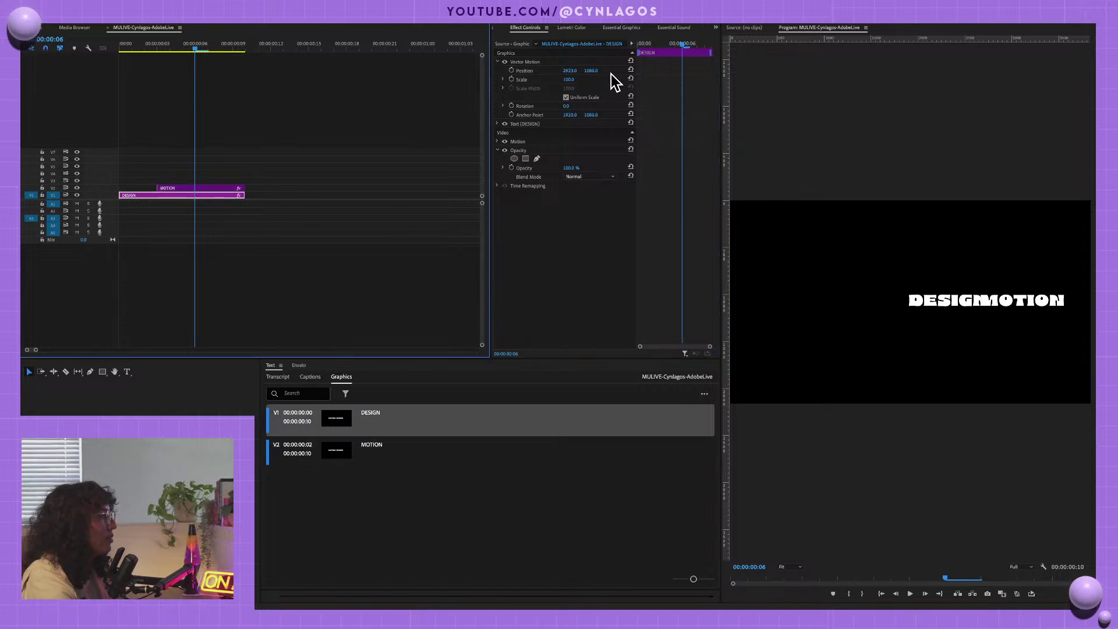
click(558, 61)
drag(570, 71, 377, 70)
- Bring the MOTION text closer to DESIGN at a horizontal position of about 3068 and return to the clip's start
click(217, 188)
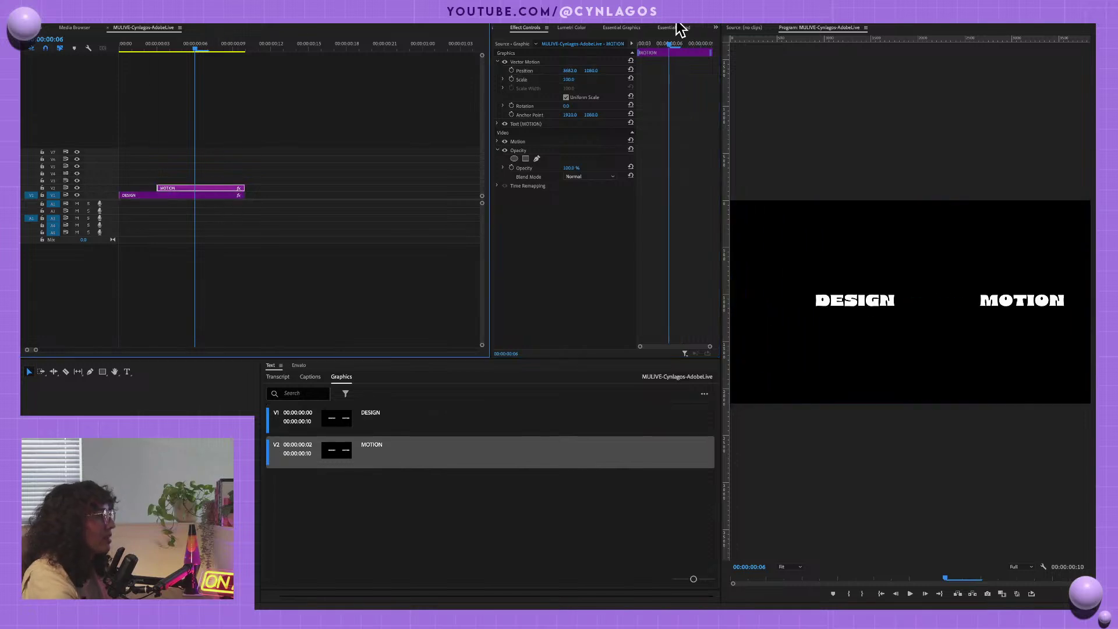
drag(564, 70, 453, 70)
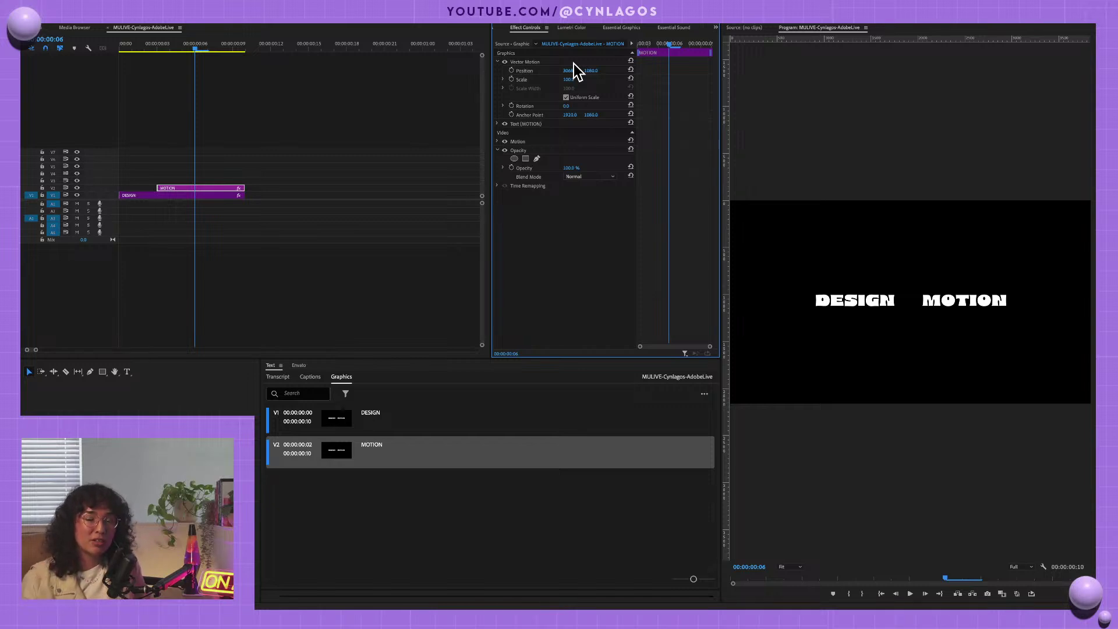
key(XF86AudioRaiseVolume)
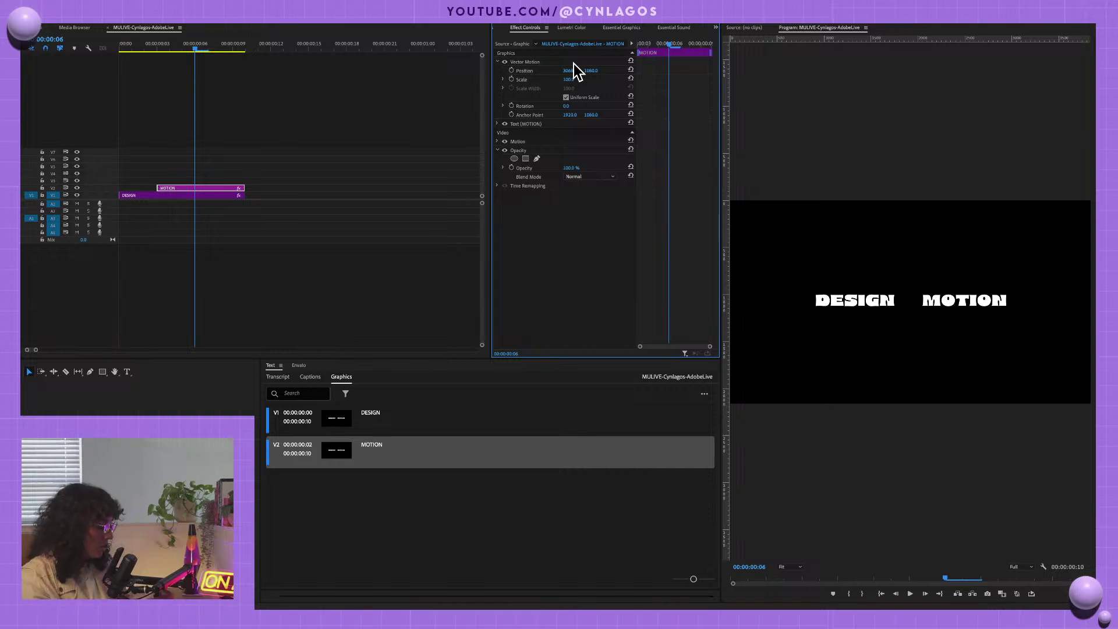
key(XF86AudioRaiseVolume)
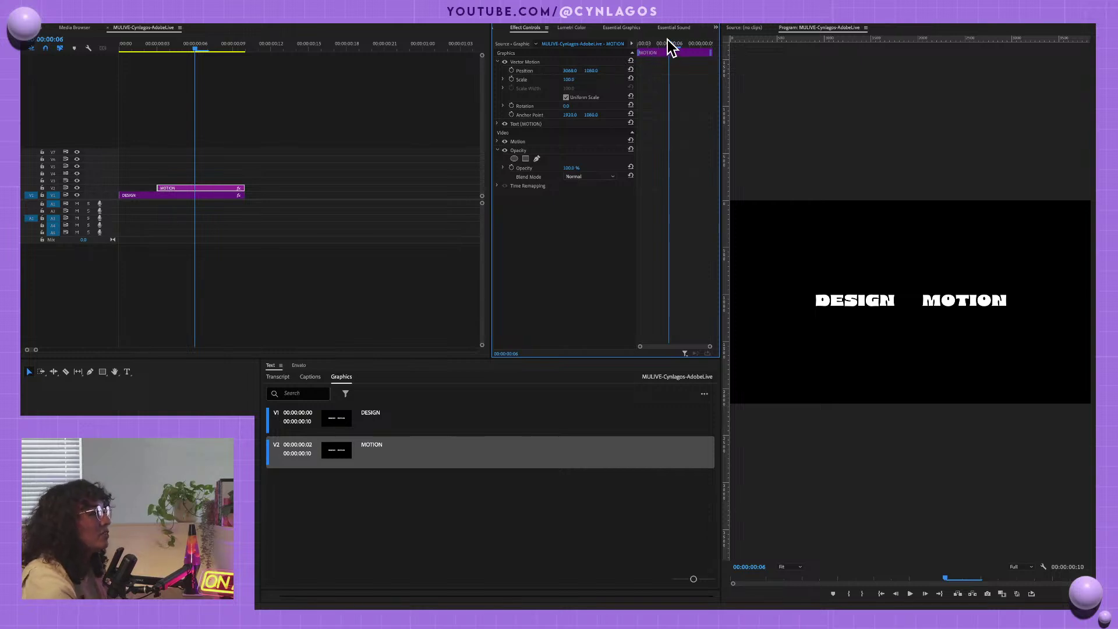
drag(667, 41, 638, 45)
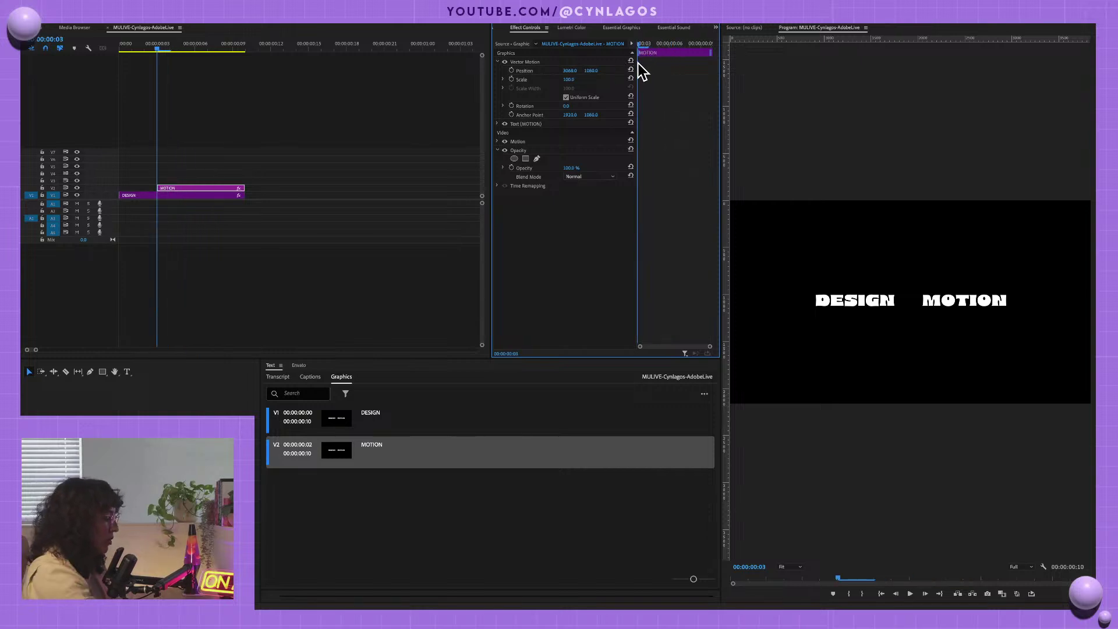
- Look through the contents of the project's Broll, Logos, SFX and VFX bins in an enlarged view
key(shift+1)
click(512, 83)
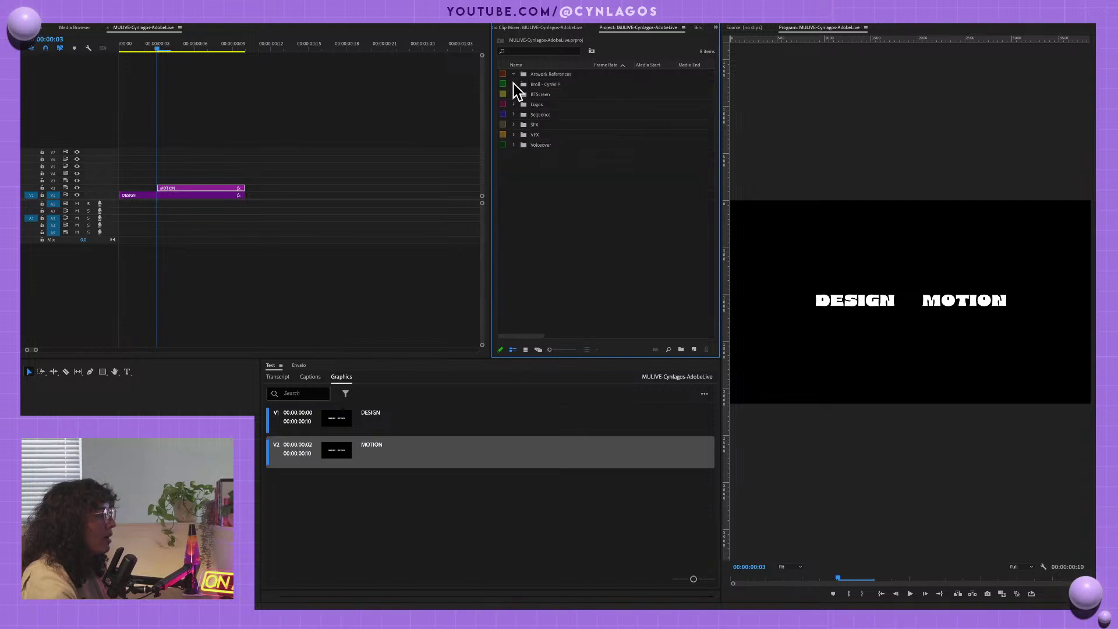
click(545, 87)
key(grave)
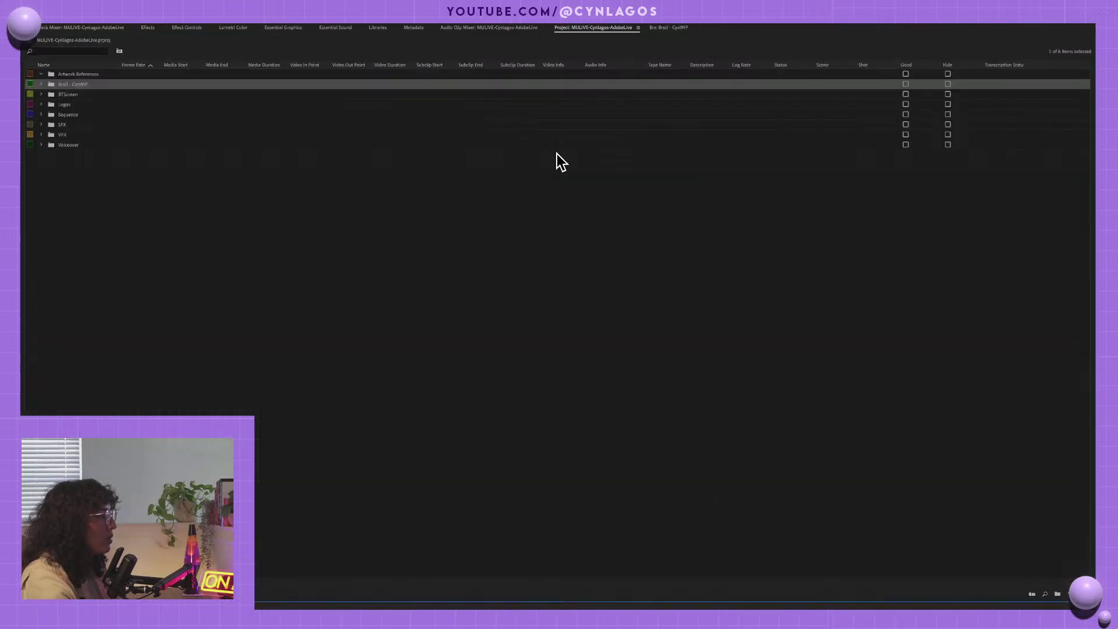
click(41, 84)
click(40, 83)
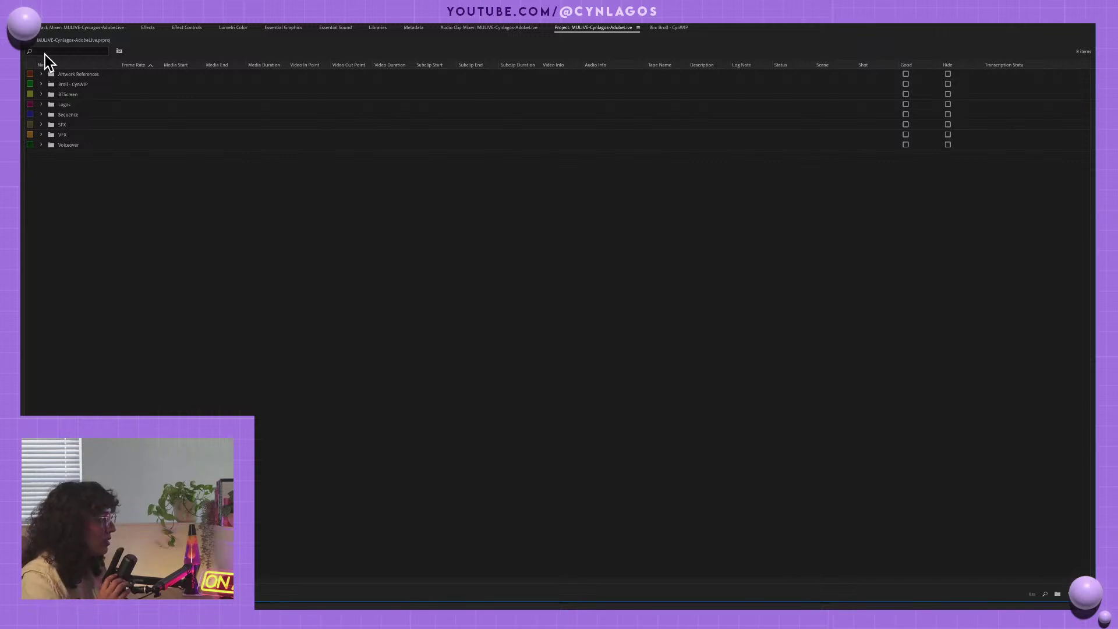
click(41, 135)
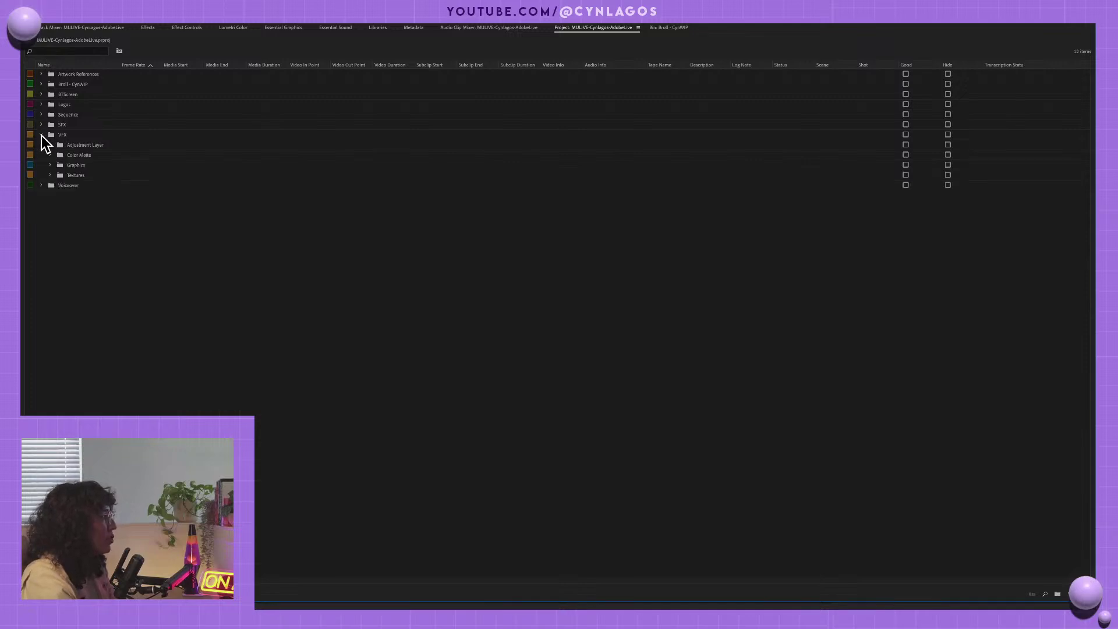
click(42, 104)
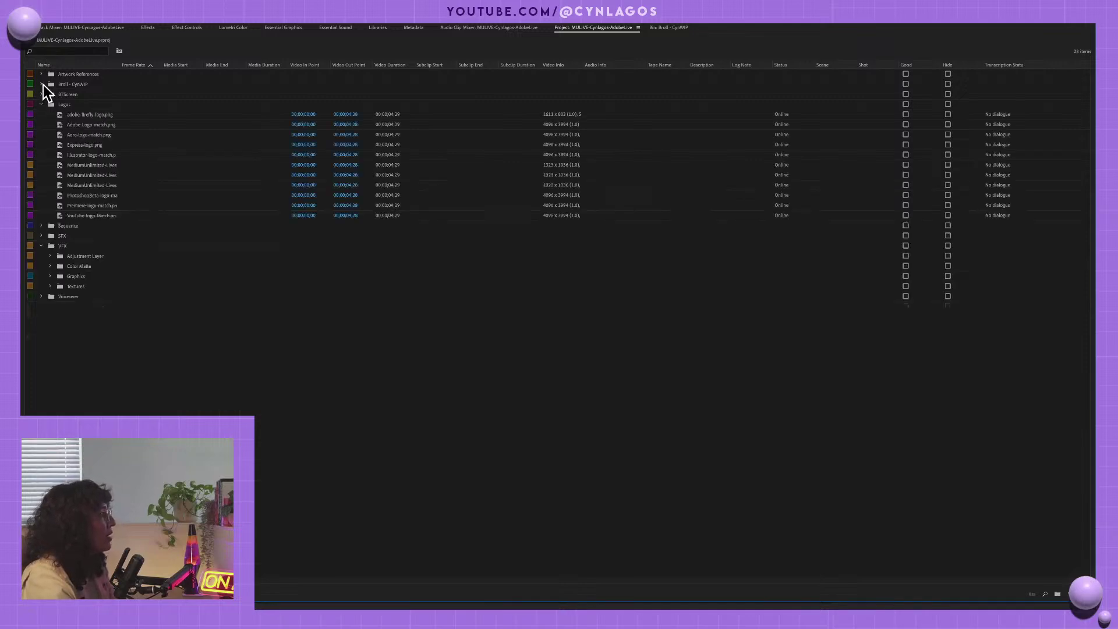
click(42, 84)
click(41, 84)
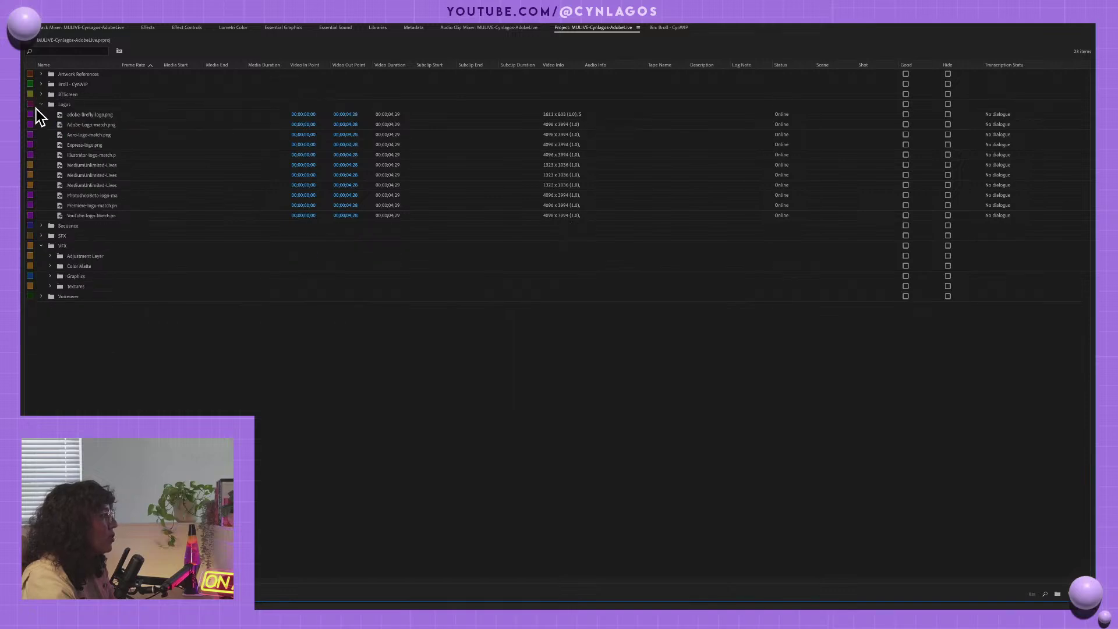
click(40, 104)
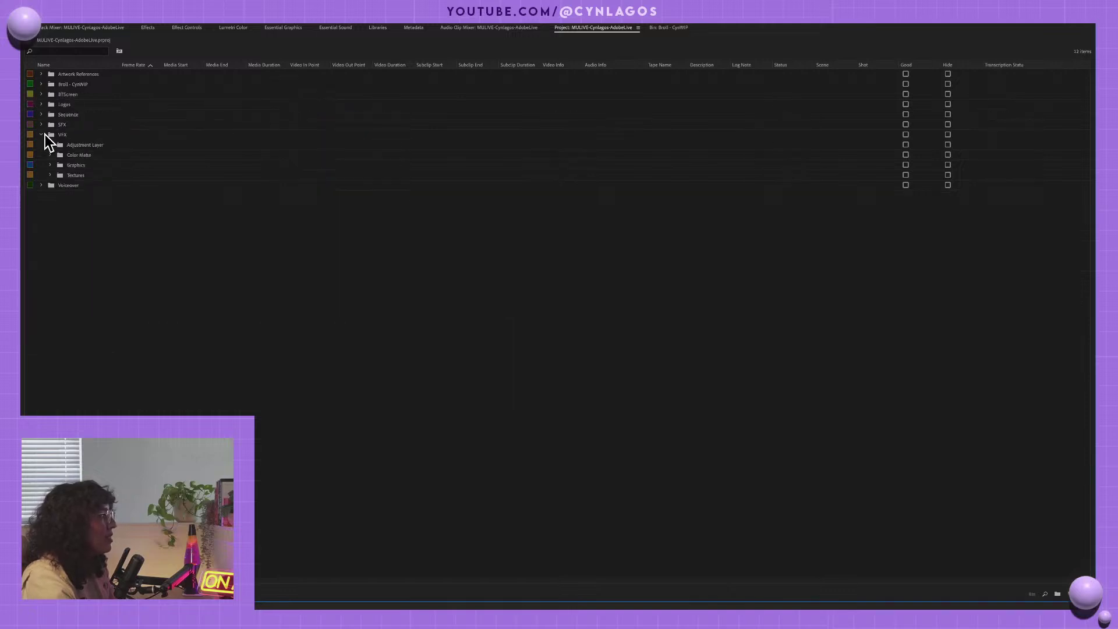
click(41, 135)
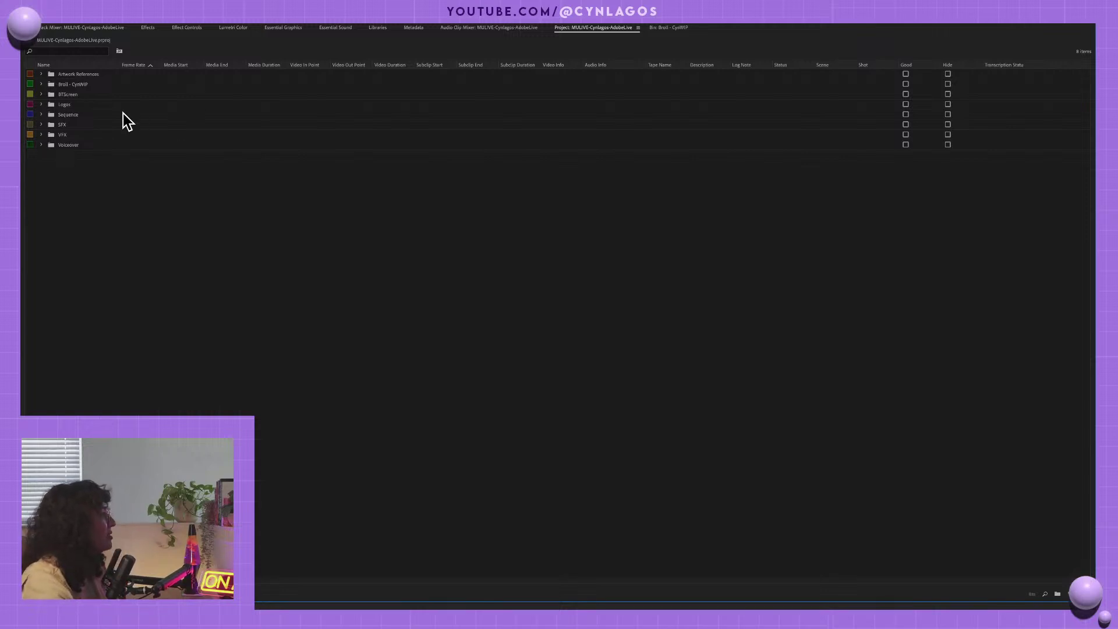
click(40, 104)
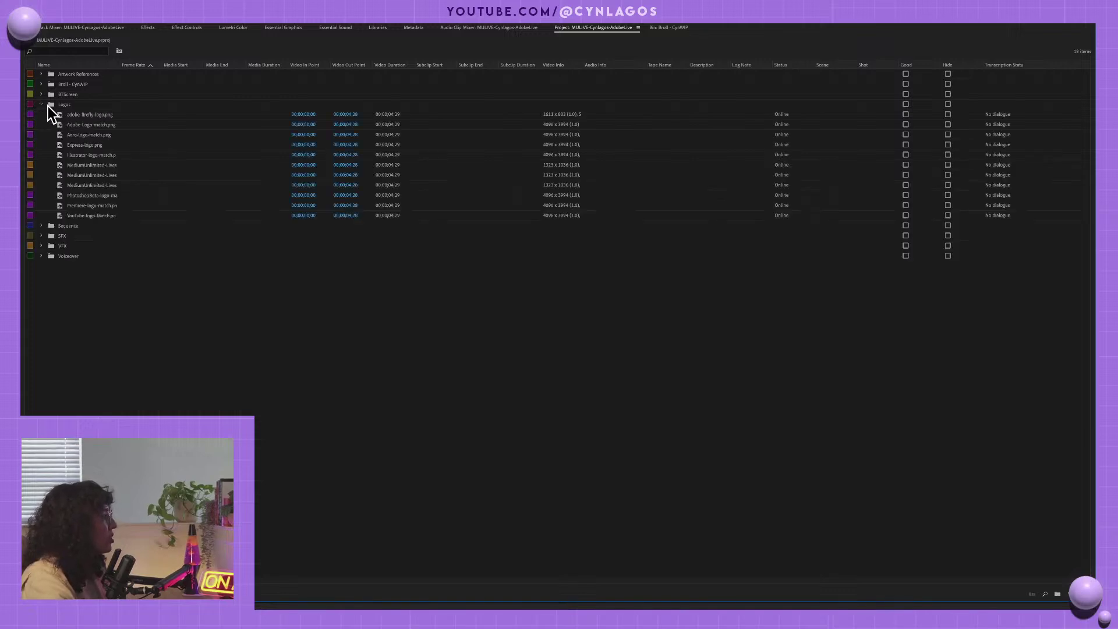
click(42, 104)
click(42, 124)
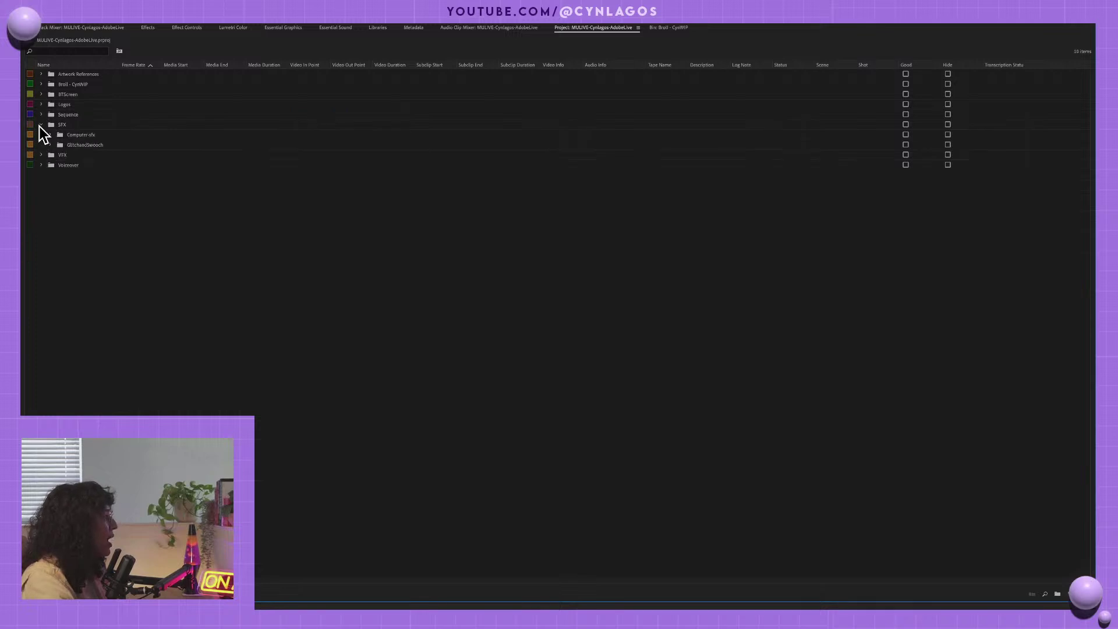
click(42, 125)
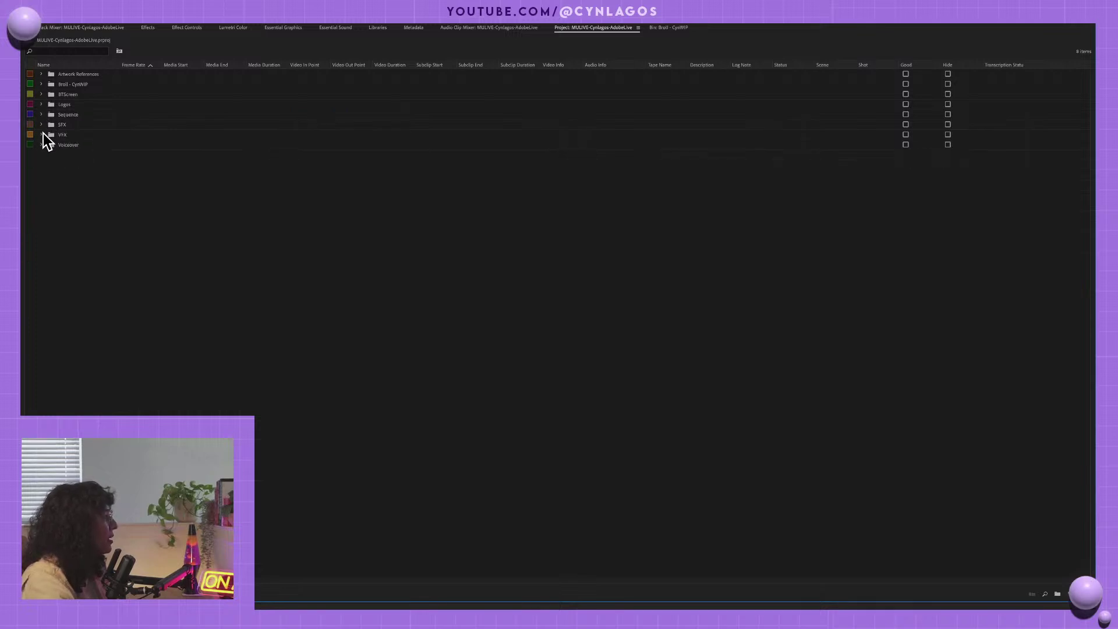
- Open Eye 3D.png from the Graphics folder of the VFX bin for a source preview
click(42, 134)
click(51, 165)
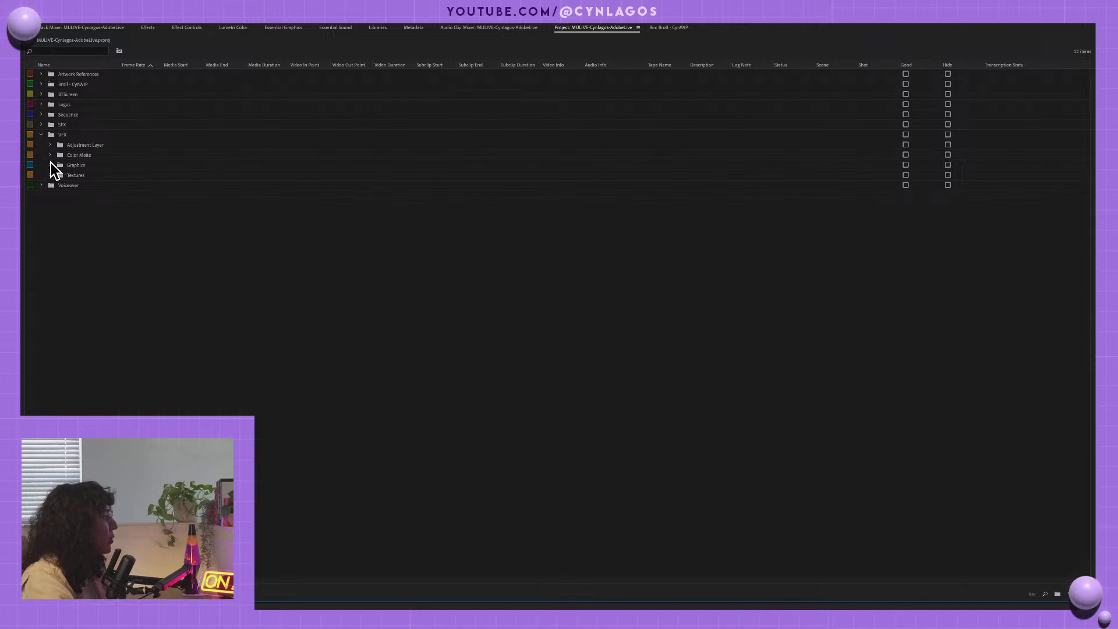
click(78, 176)
key(grave)
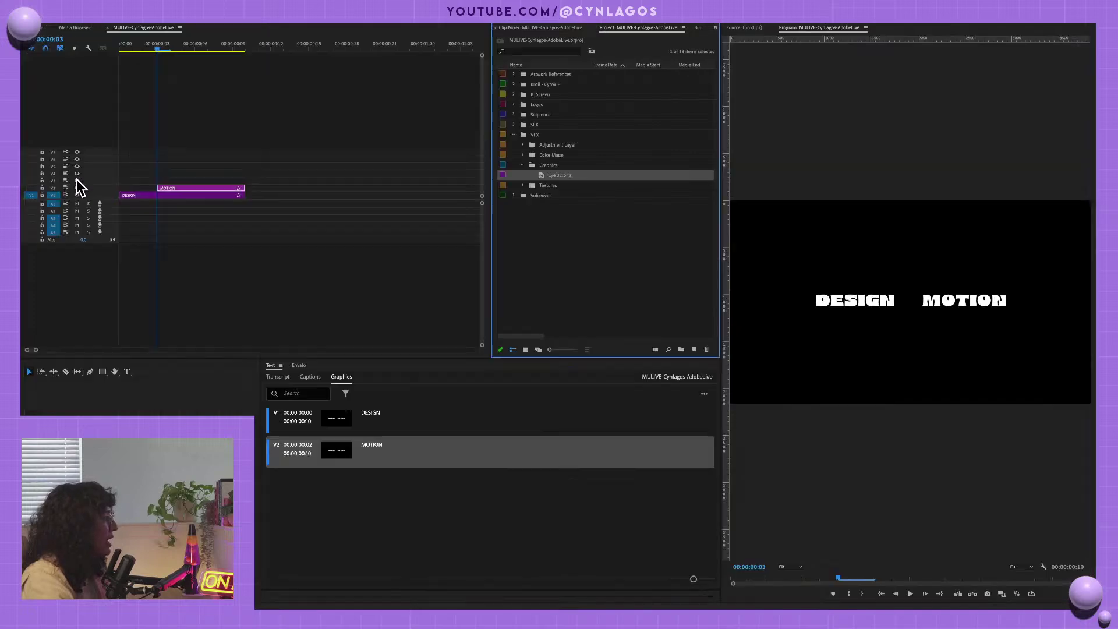
double_click(540, 172)
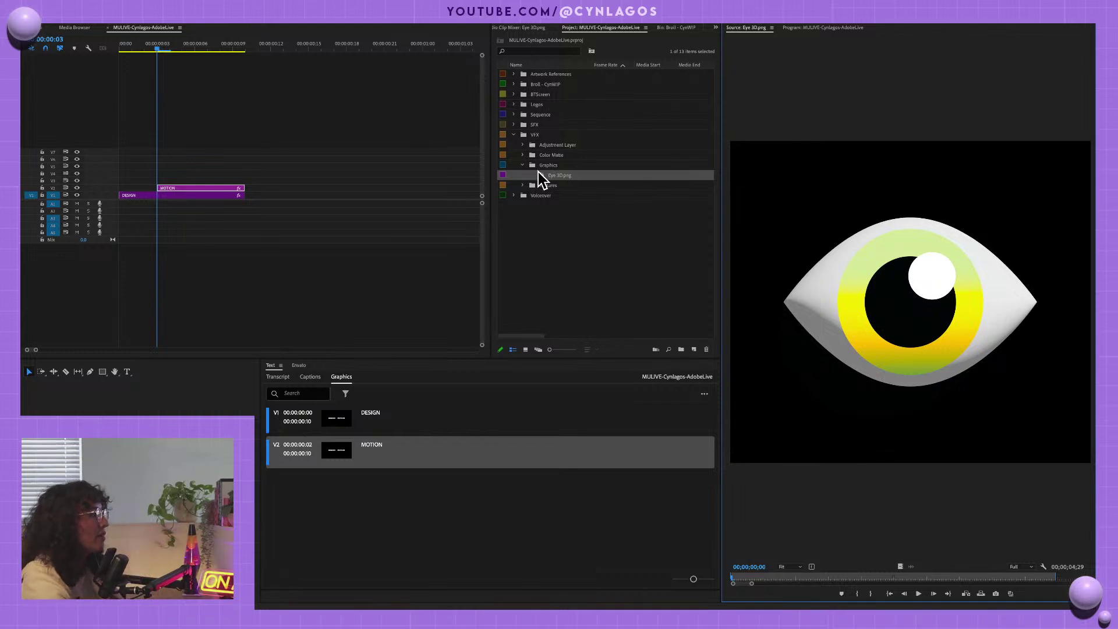
- Delete both the MOTION and DESIGN text clips from the timeline
click(197, 133)
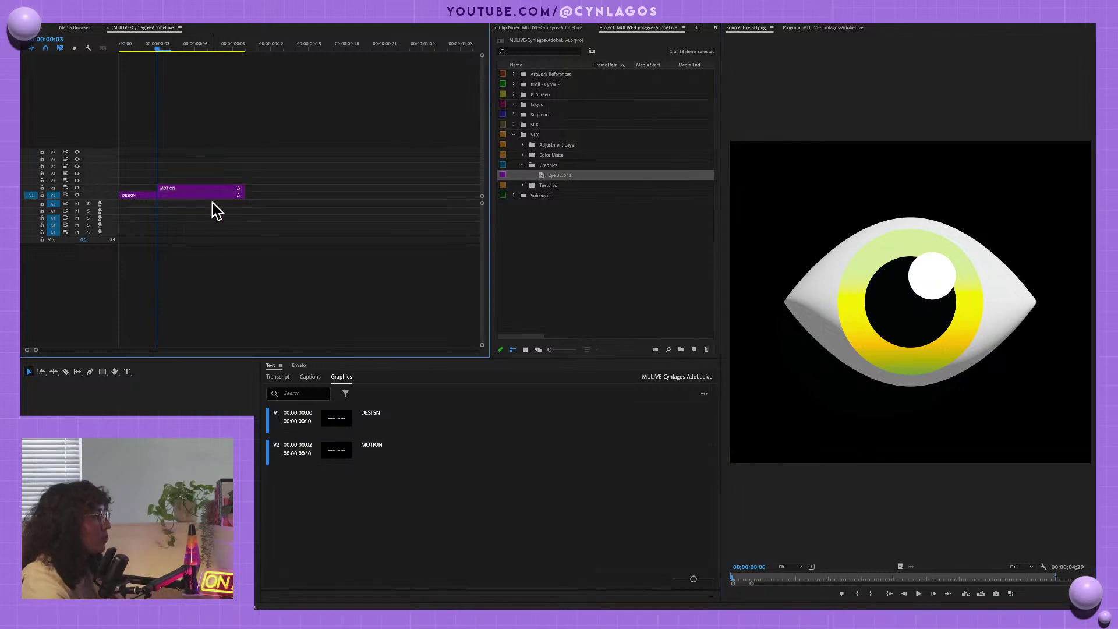
key(ctrl+a)
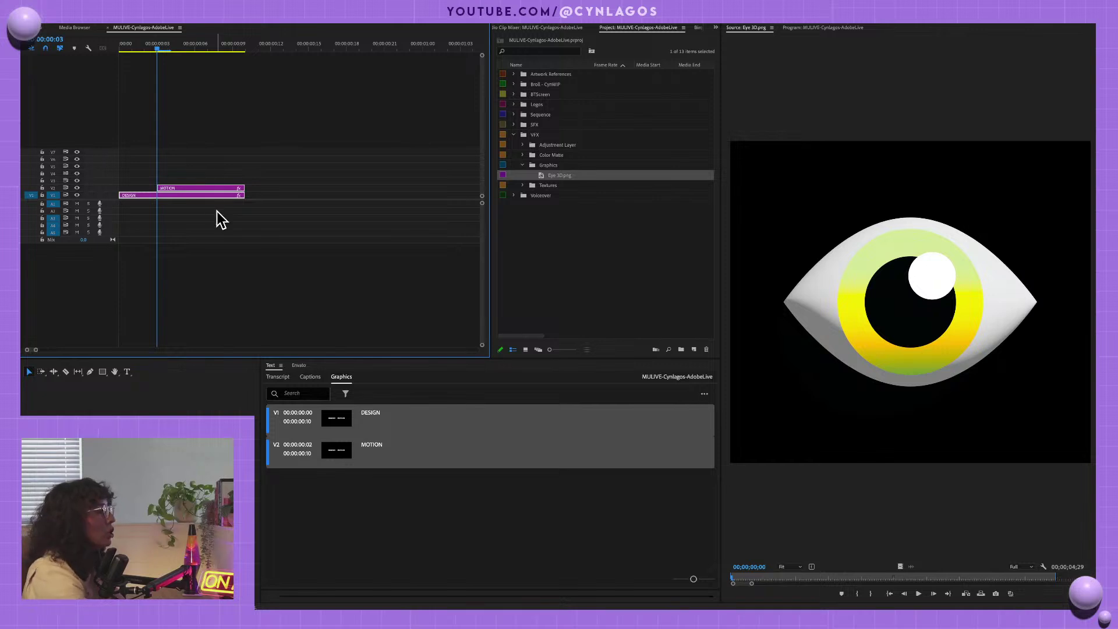
key(Delete)
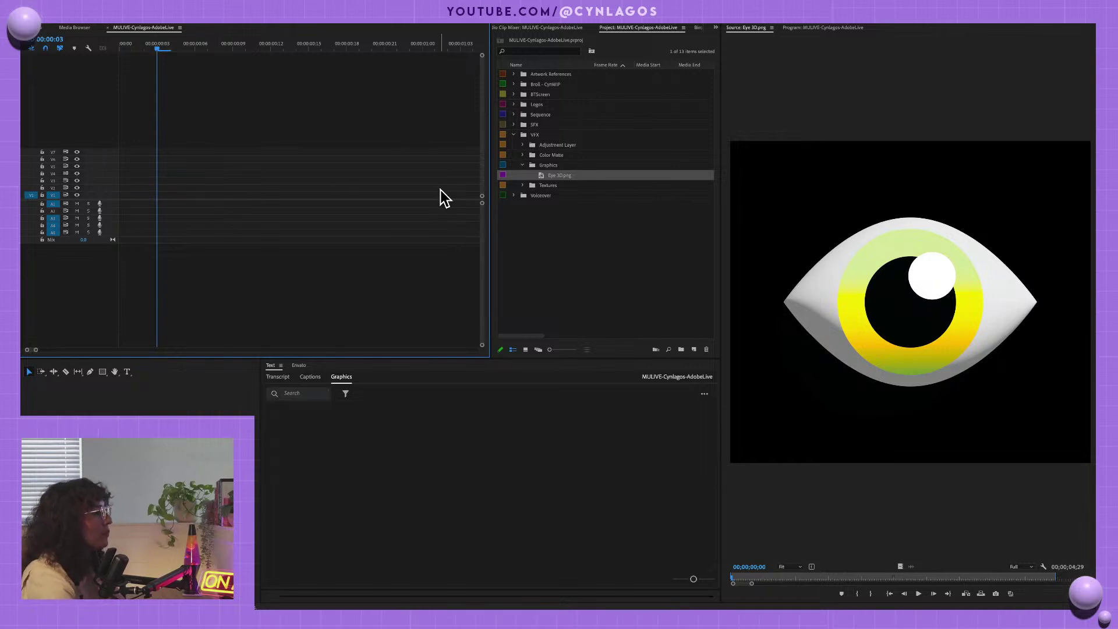
- Place Eye 3D.png on video track V3 at the start of the sequence and open the placed clip for preview
click(542, 174)
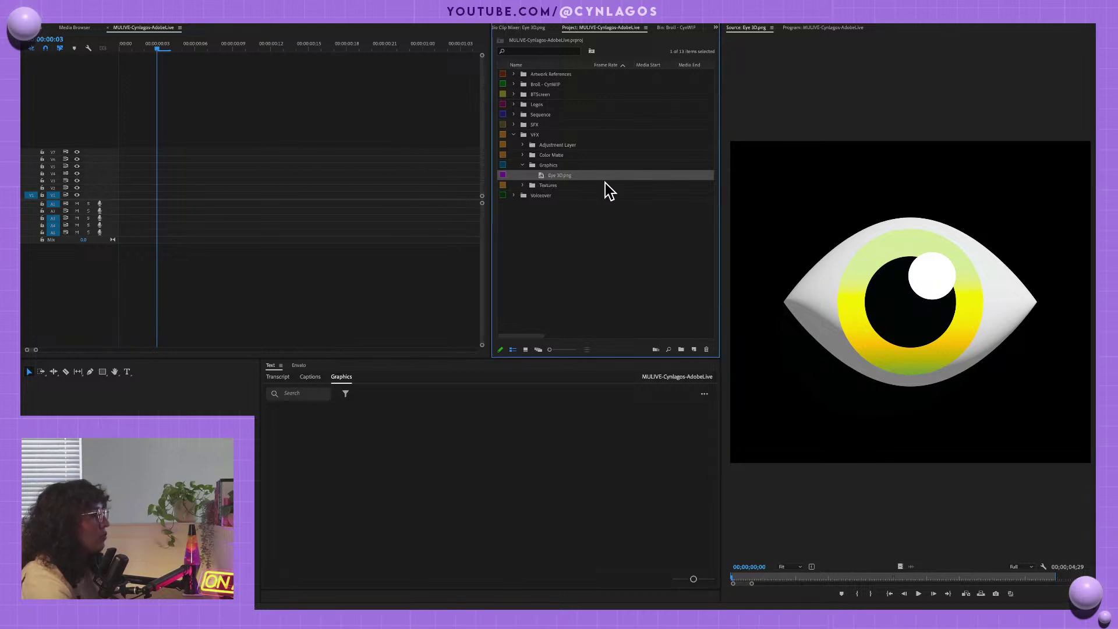
drag(572, 175, 148, 181)
double_click(148, 182)
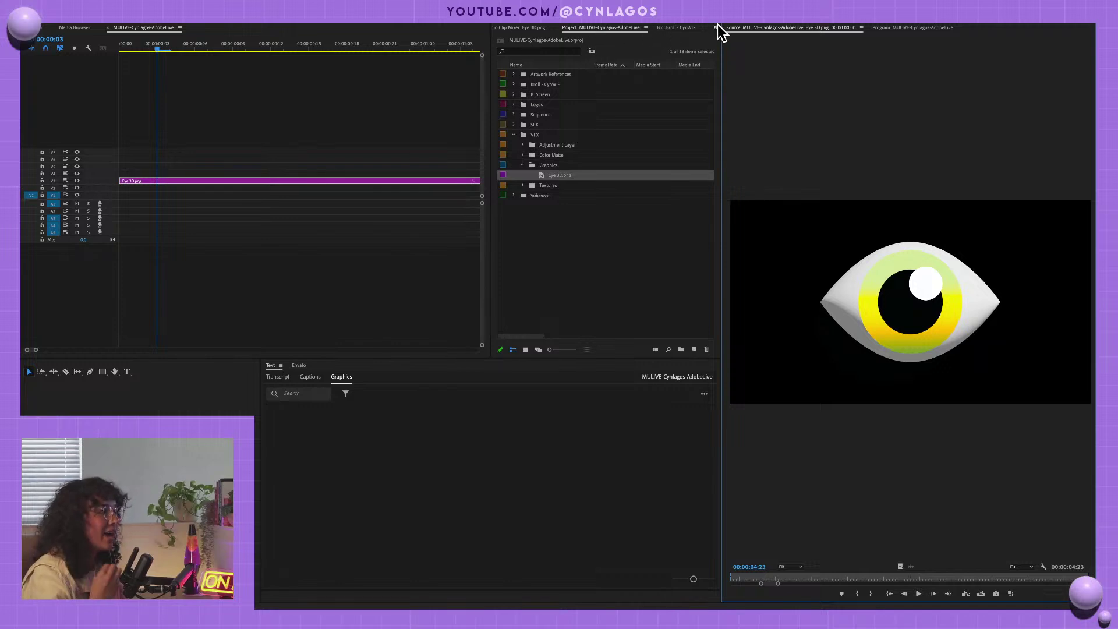
- Collapse the VFX bin and display the Effect Controls for the Eye 3D.png clip
click(513, 134)
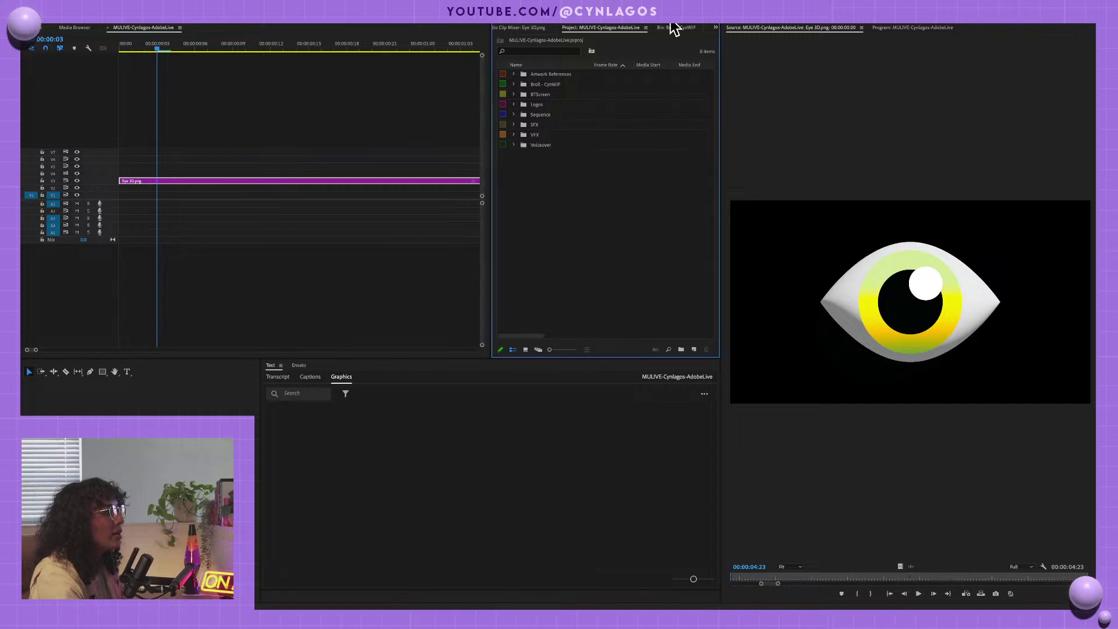
click(716, 27)
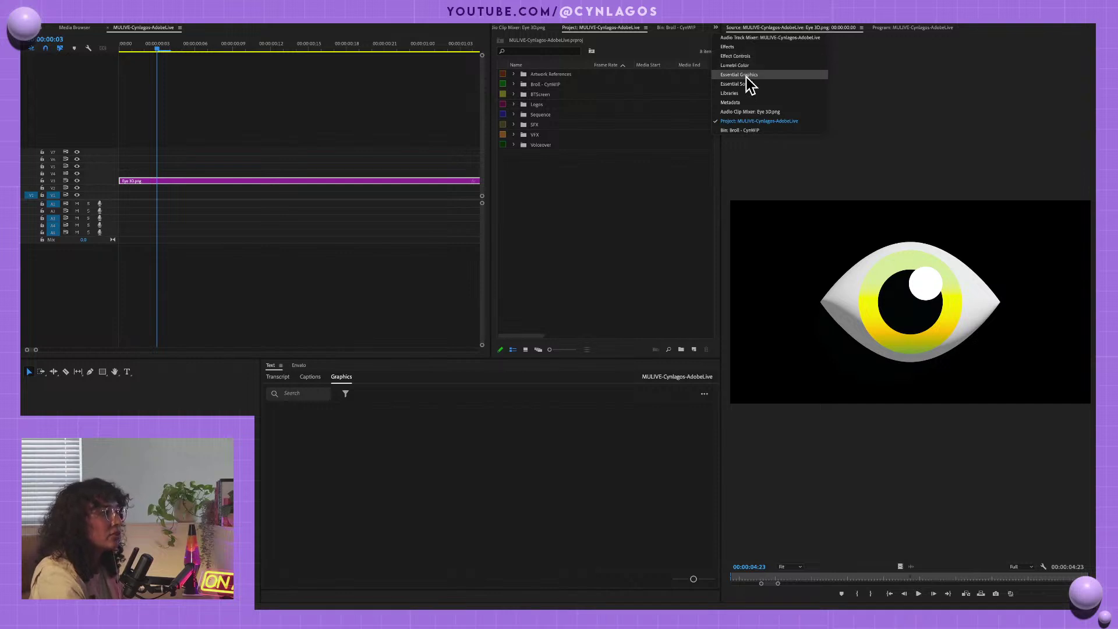
click(739, 55)
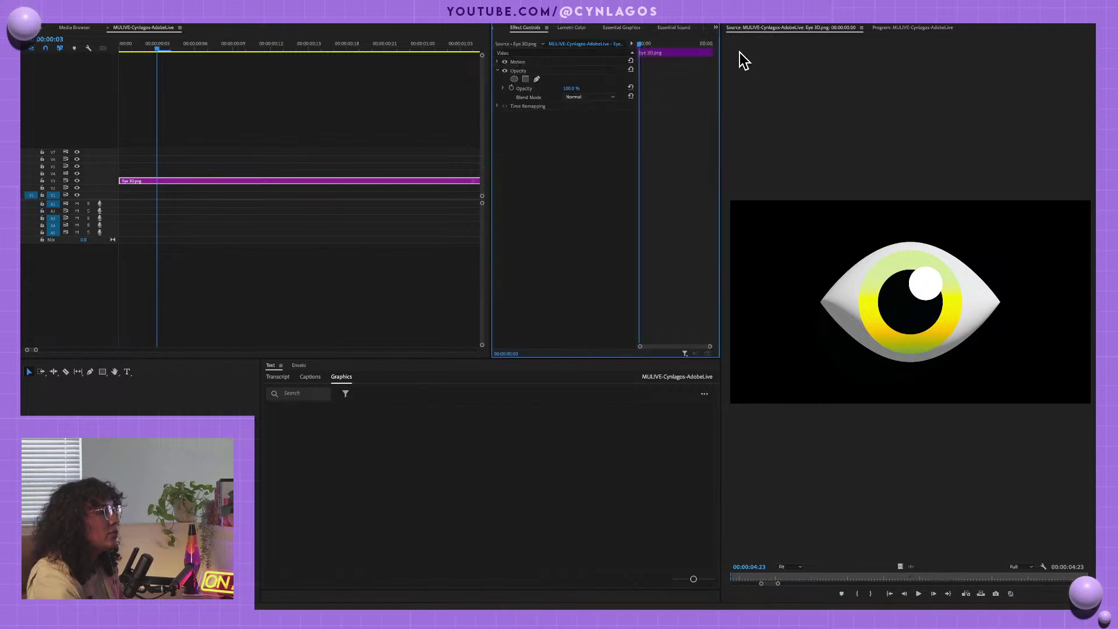
click(527, 61)
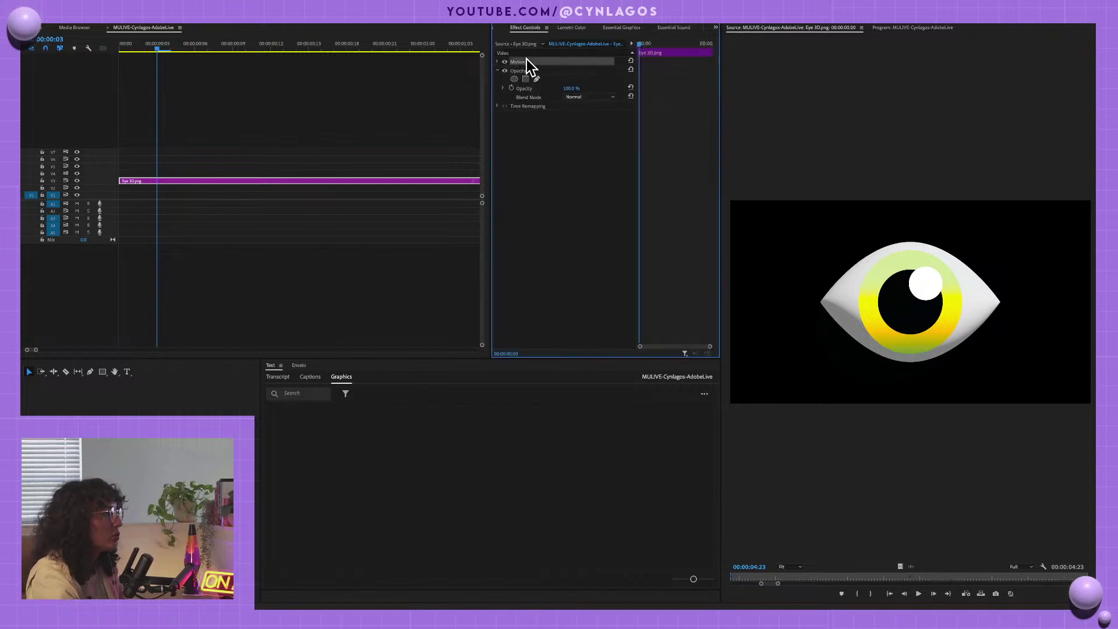
- Expand the clip's Motion properties with Opacity collapsed, and hide the keyframe timeline beside them
click(497, 71)
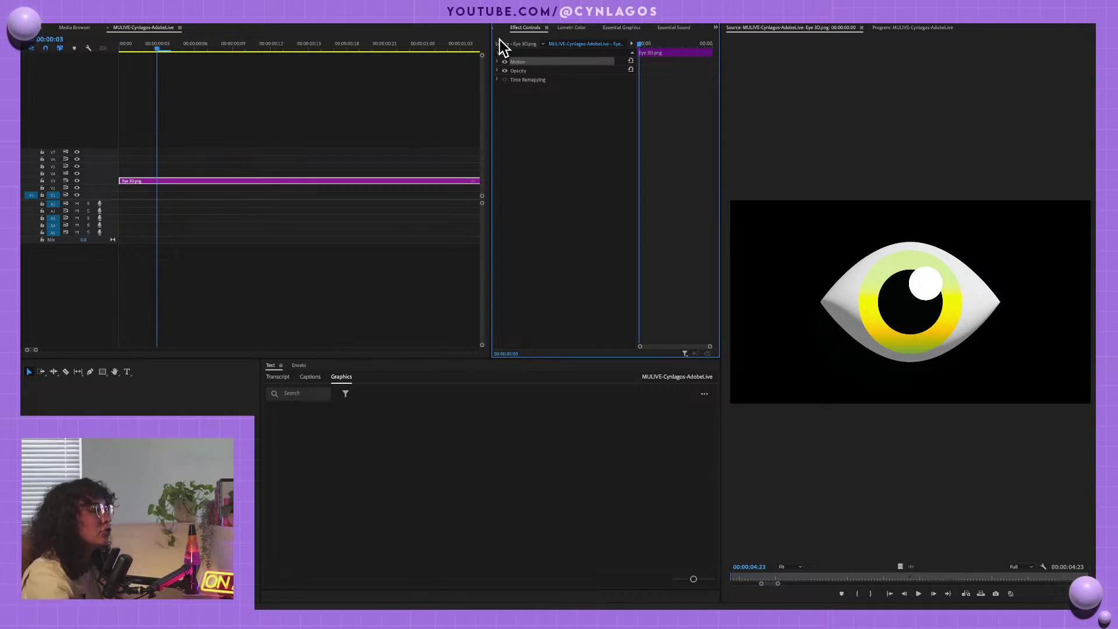
click(499, 65)
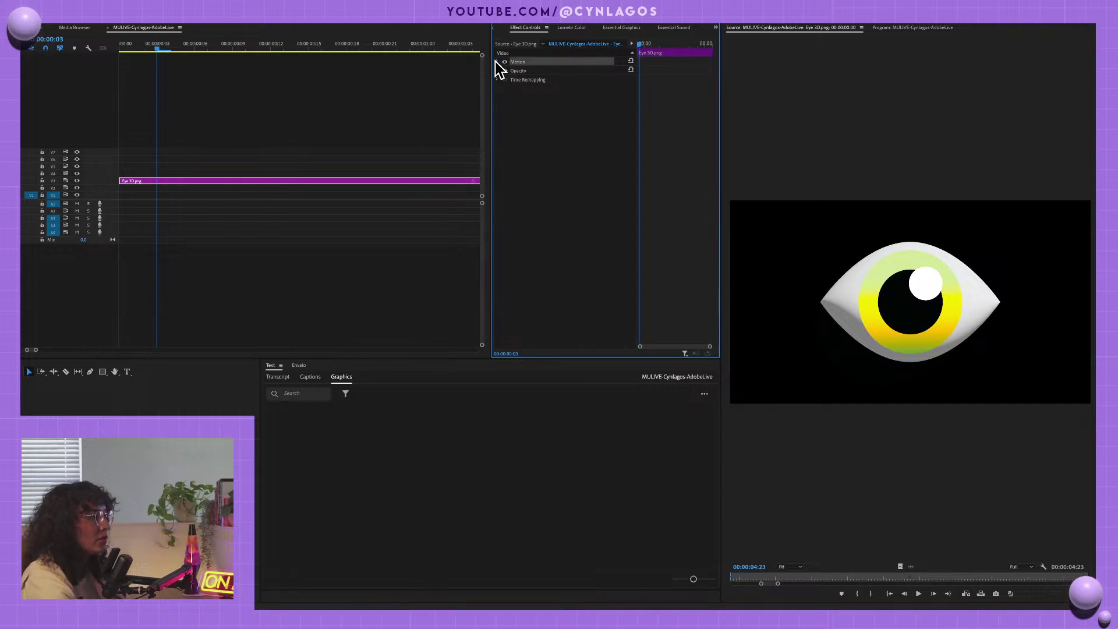
click(497, 62)
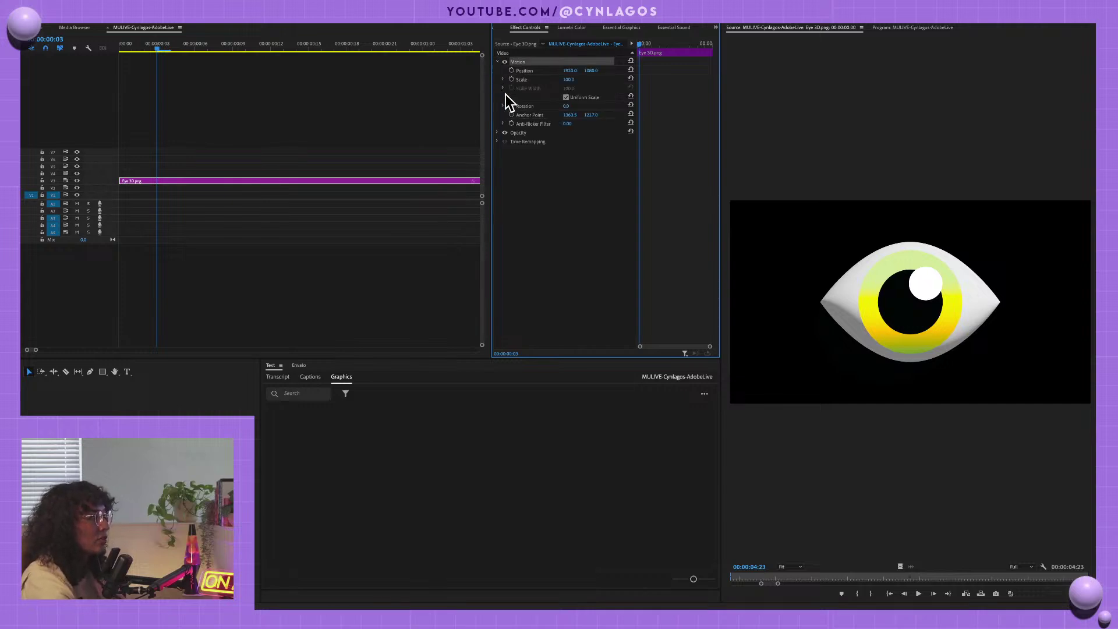
click(632, 43)
click(561, 79)
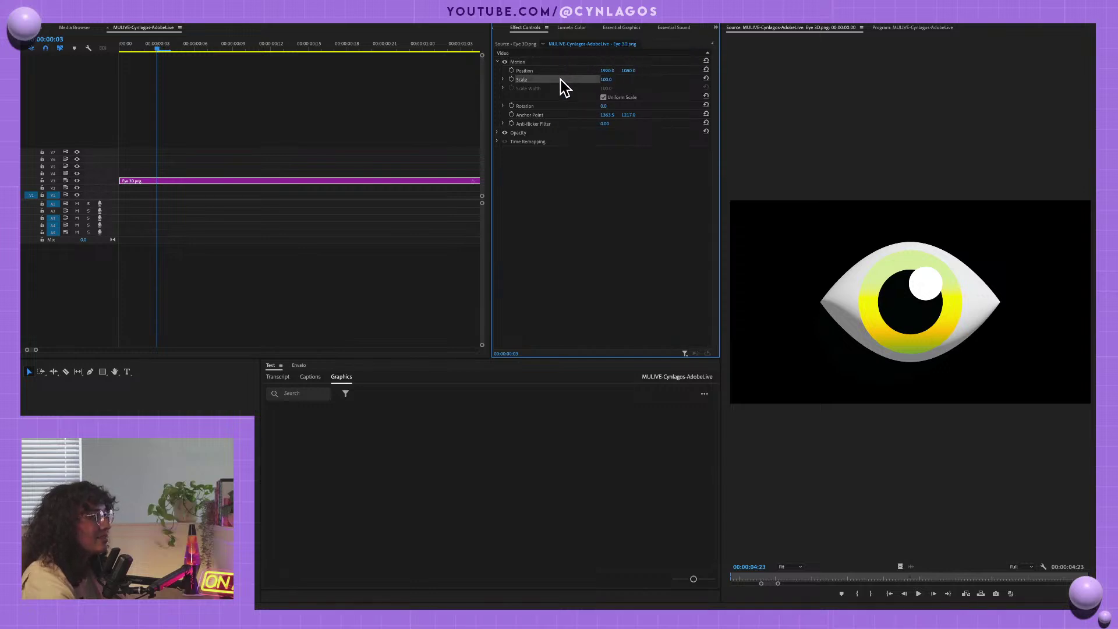
click(527, 62)
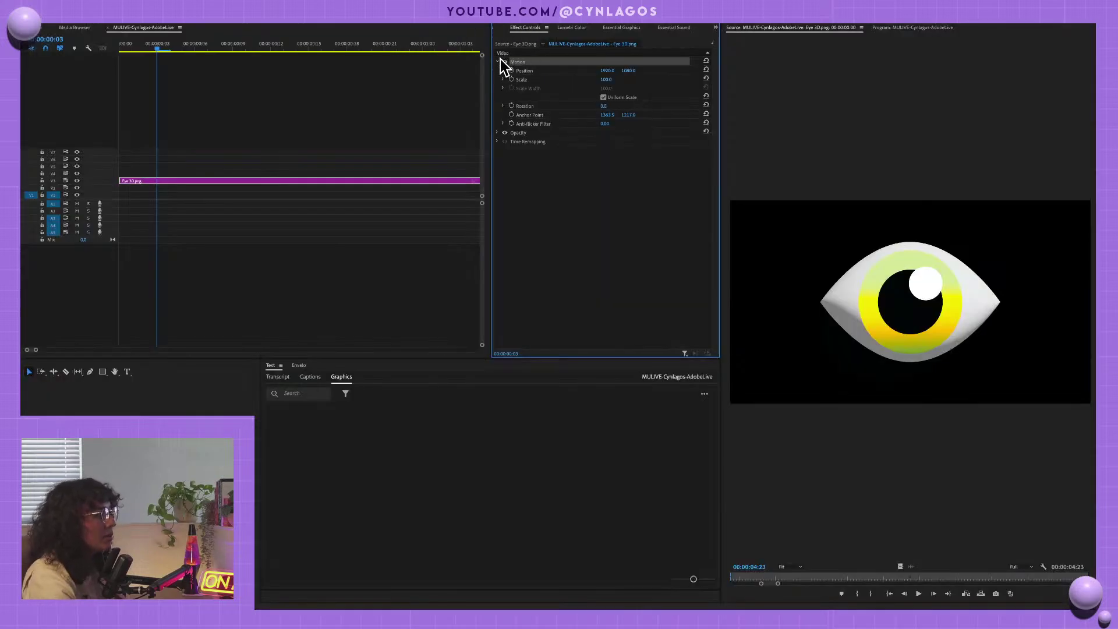
click(499, 61)
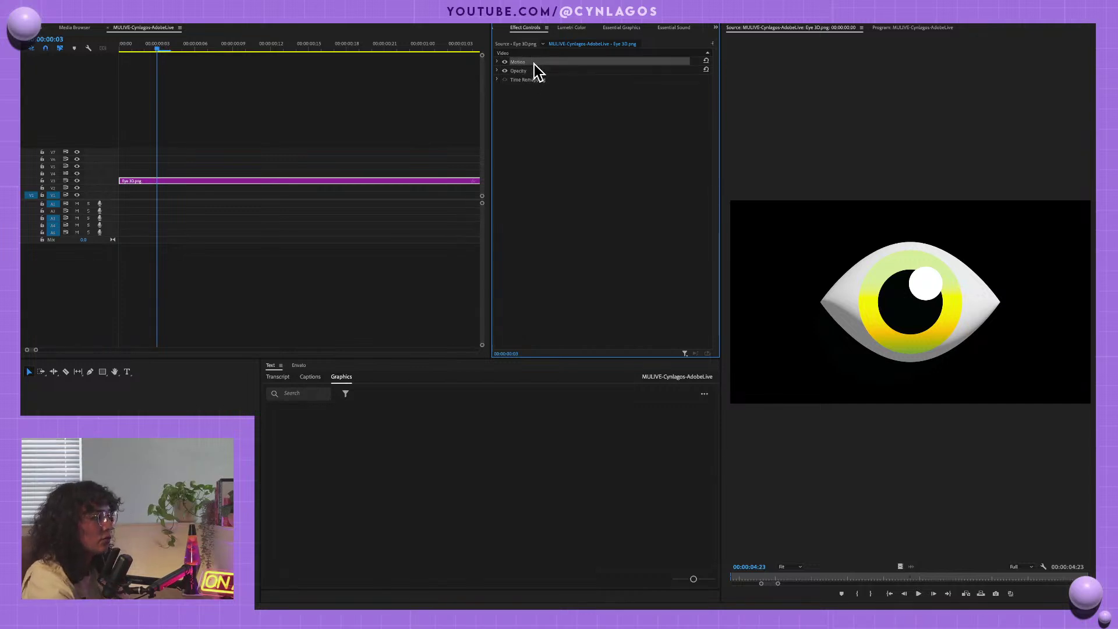
click(498, 62)
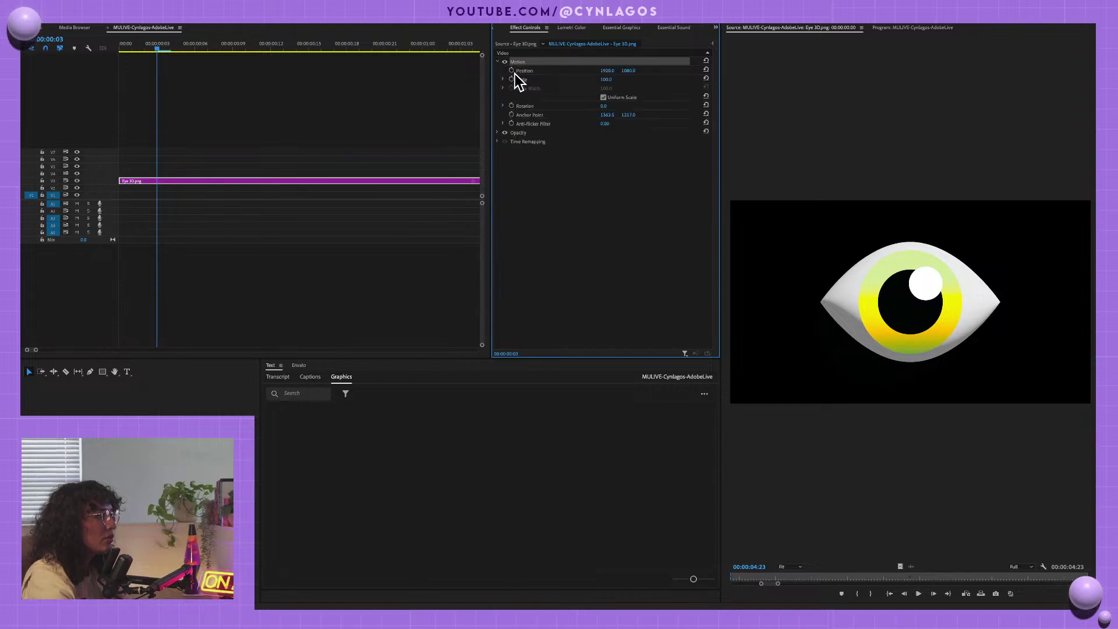
- Try enlarging the Eye 3D.png clip by raising its Motion scale to 130
click(608, 79)
click(592, 80)
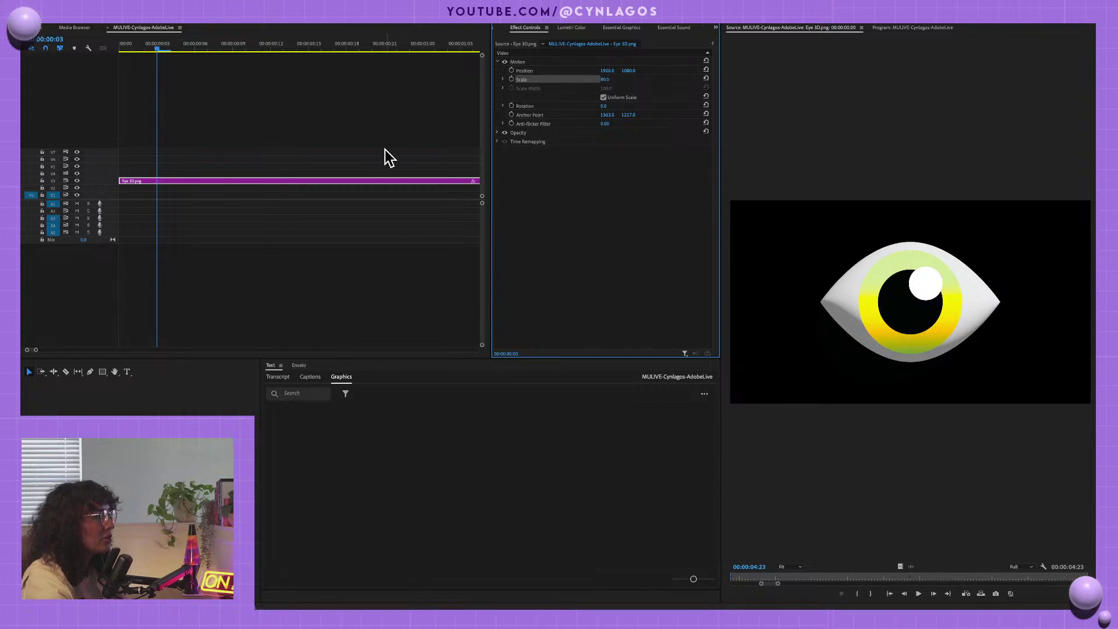
click(357, 189)
click(353, 181)
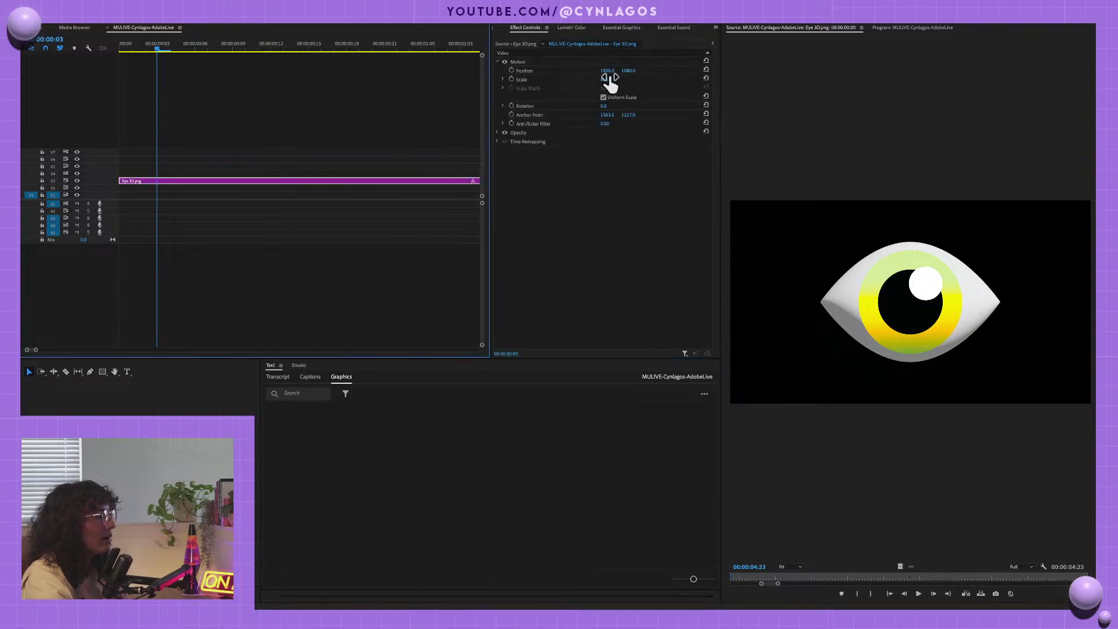
drag(604, 79, 688, 79)
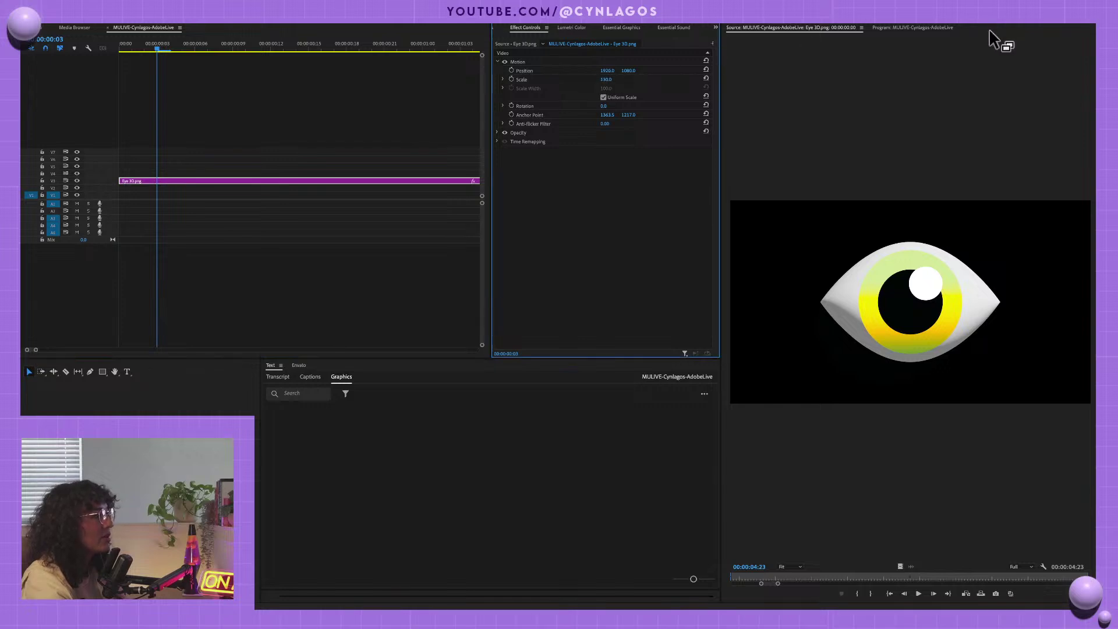
- Show the sequence in the Program monitor and scale Eye 3D.png up to an extreme size, then down to 23
click(902, 28)
drag(604, 80, 751, 79)
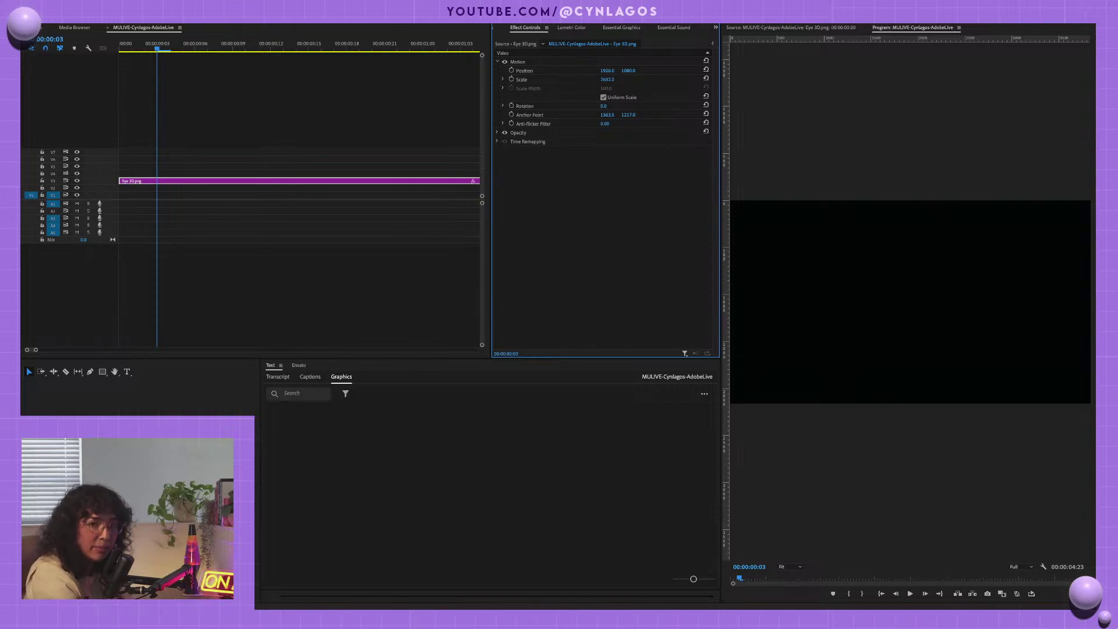
drag(607, 80, 453, 80)
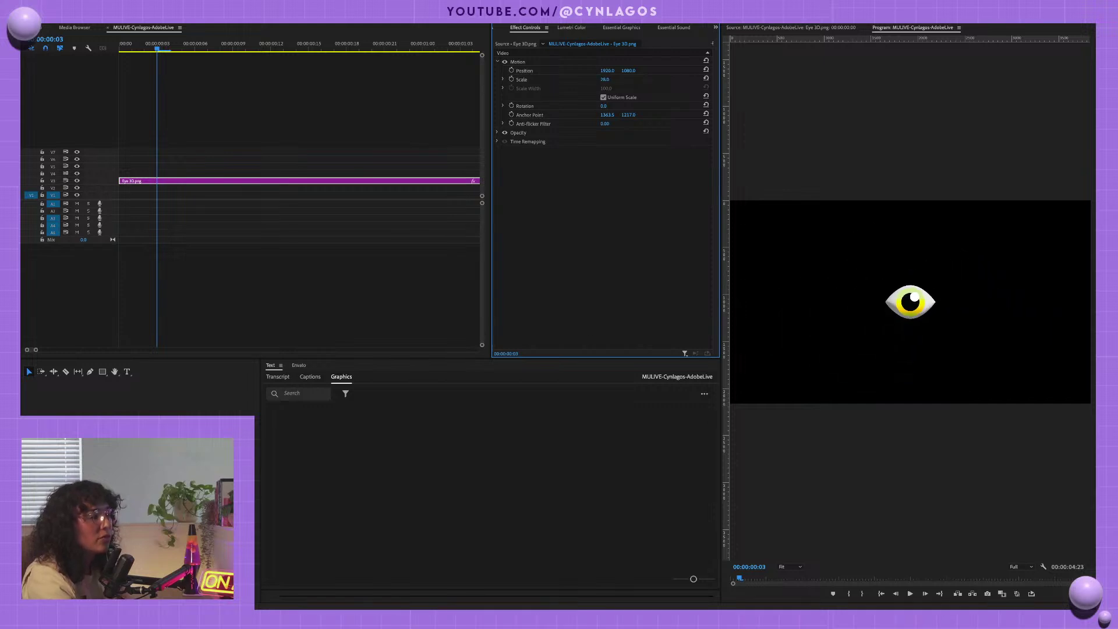
drag(605, 79, 592, 74)
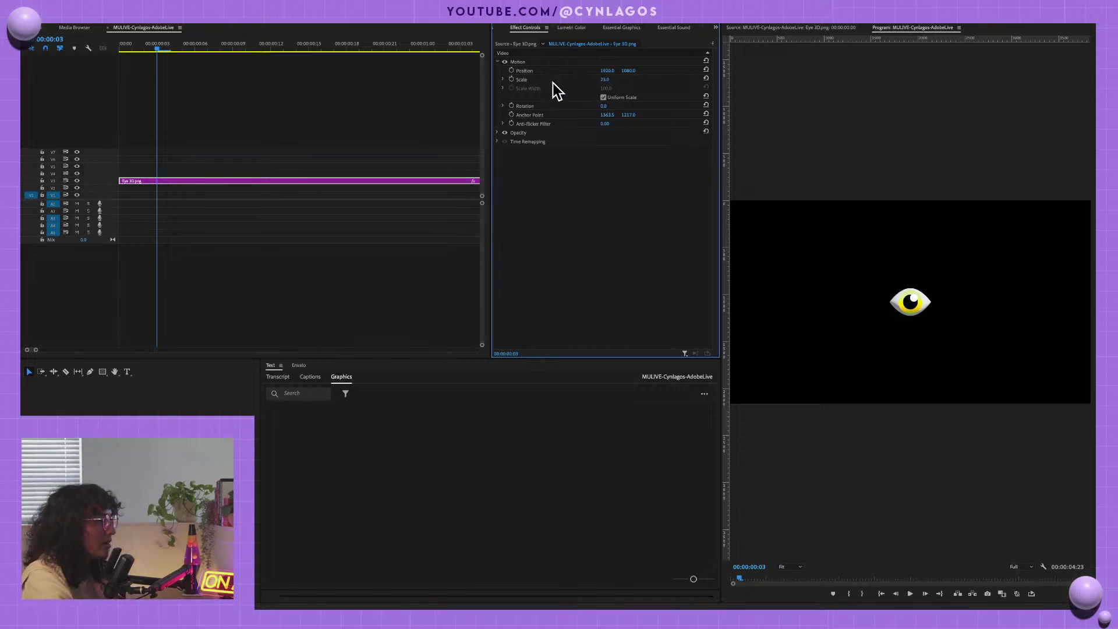
- Clear the existing Scale keyframe on the Eye 3D.png clip and enable keyframing for Scale again
click(511, 79)
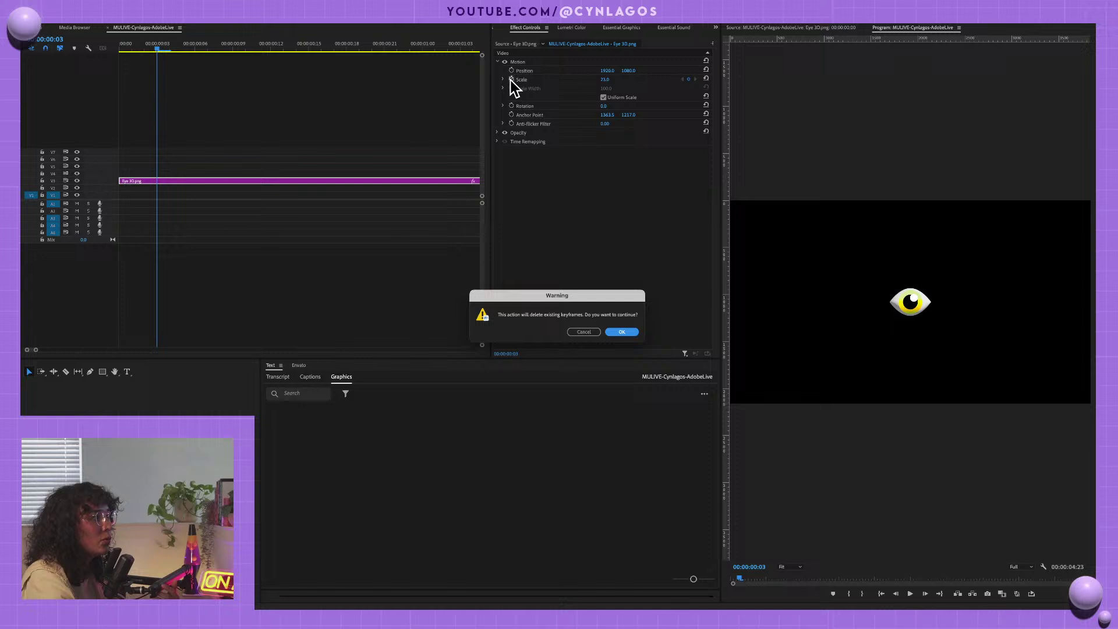
click(619, 332)
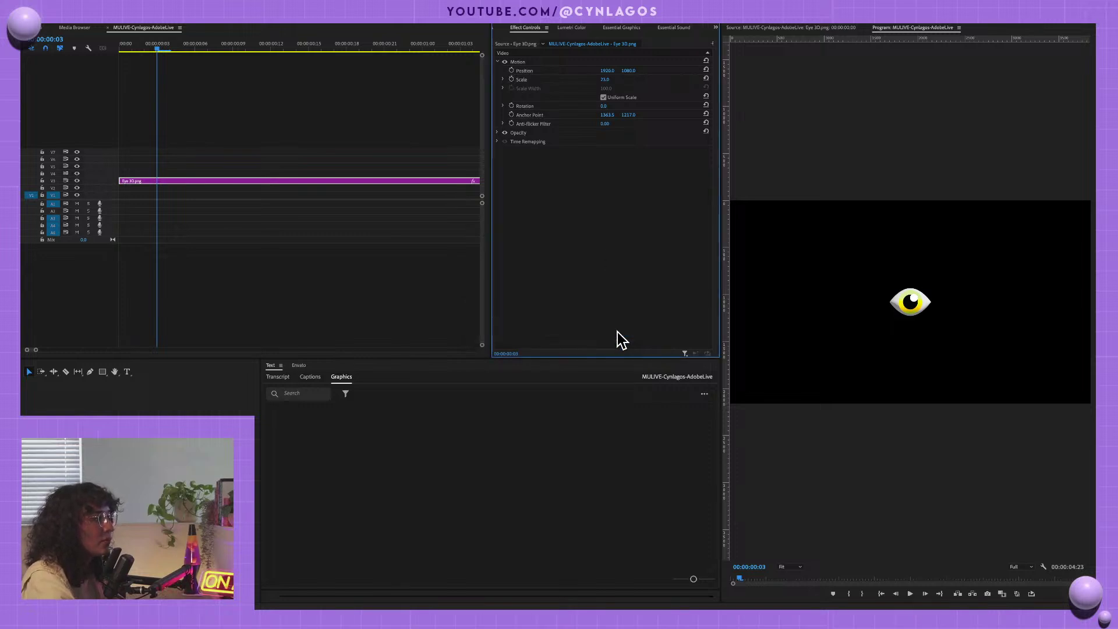
click(512, 80)
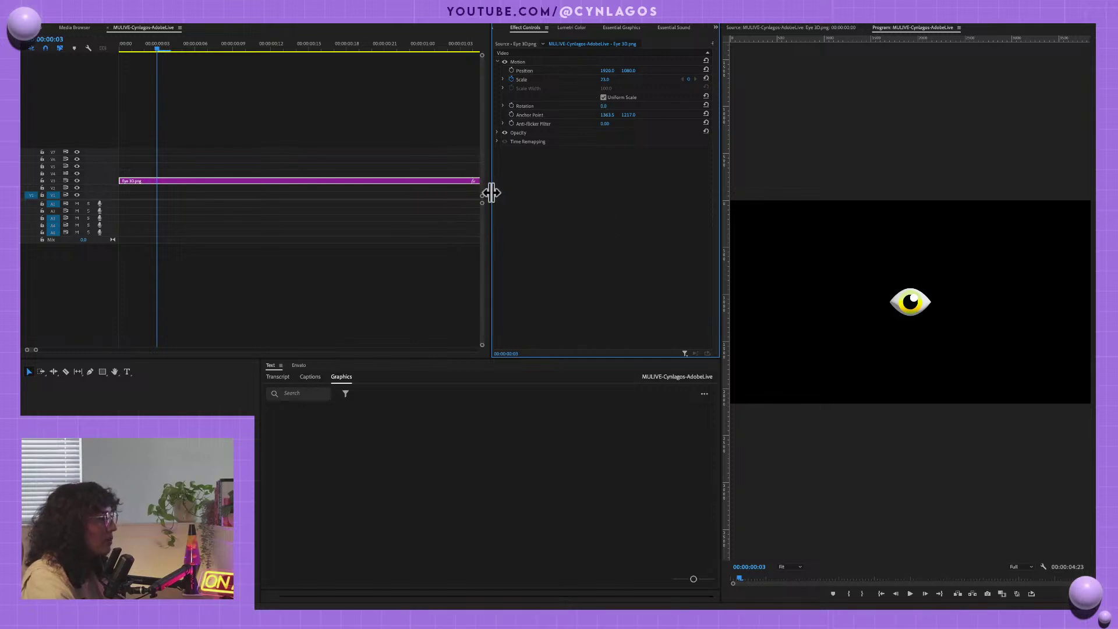
- Widen the Effect Controls area and expand the Scale property to show its slider and velocity graph
drag(491, 201, 321, 203)
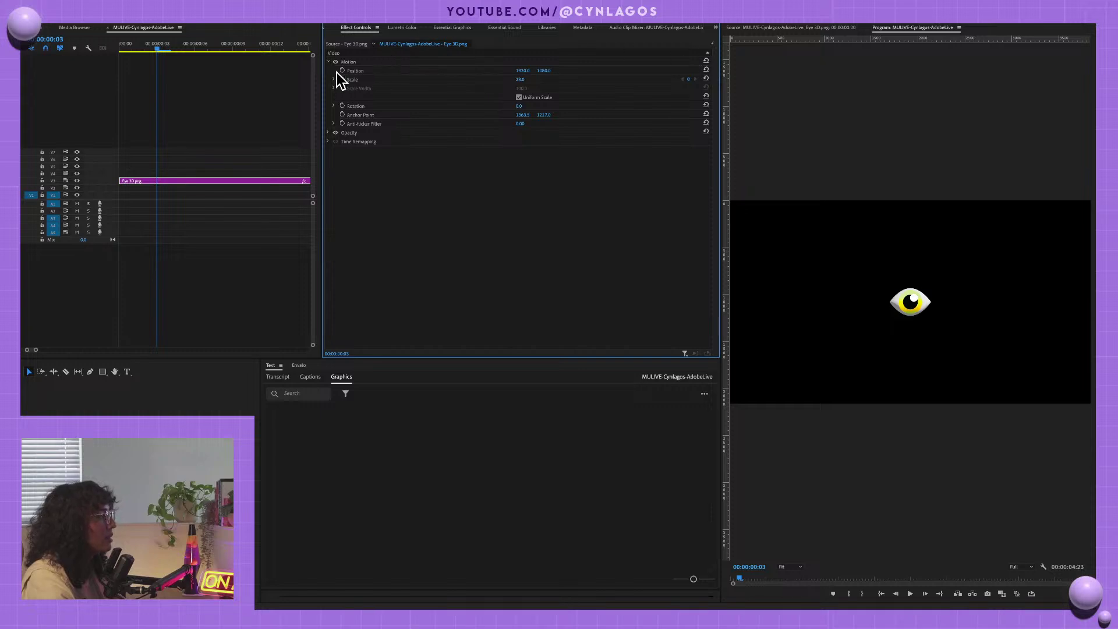
key(grave)
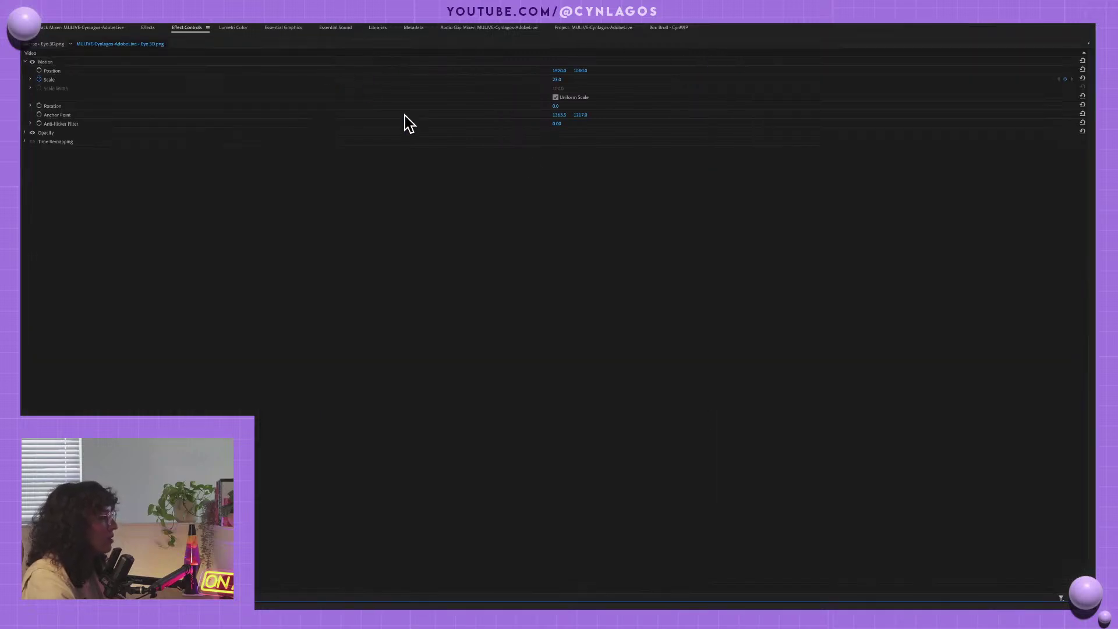
click(30, 81)
click(31, 80)
click(31, 80)
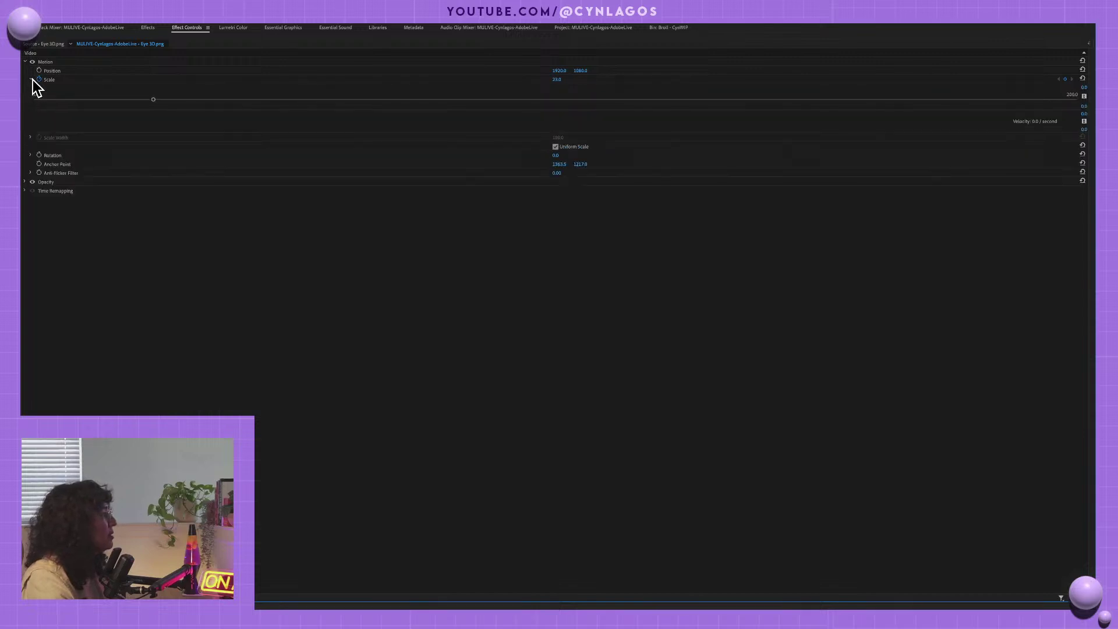
key(grave)
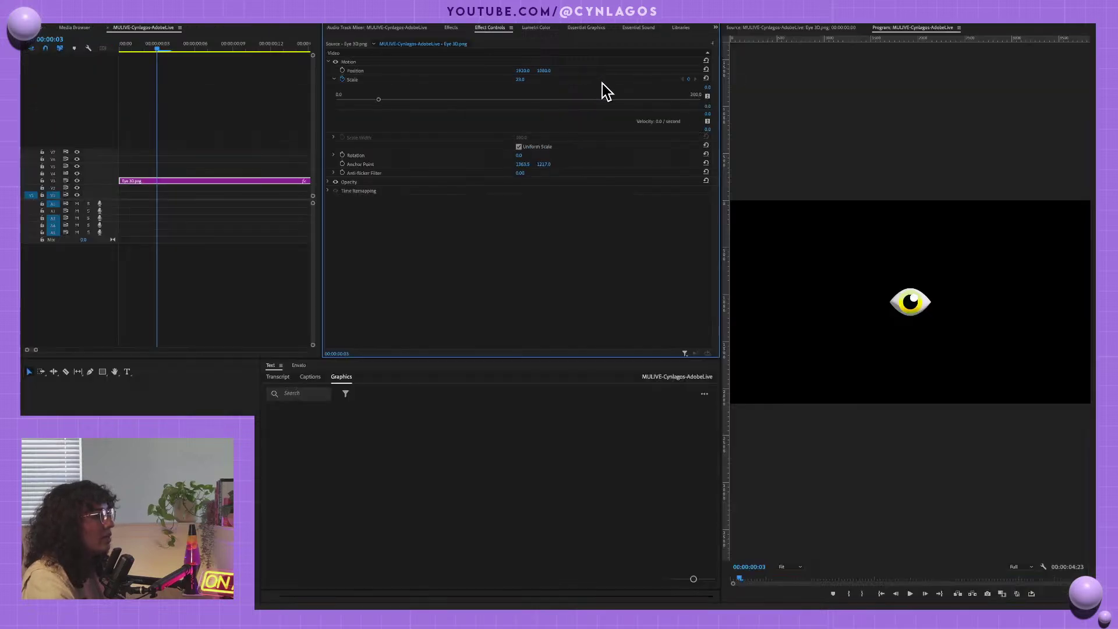
click(732, 108)
click(438, 79)
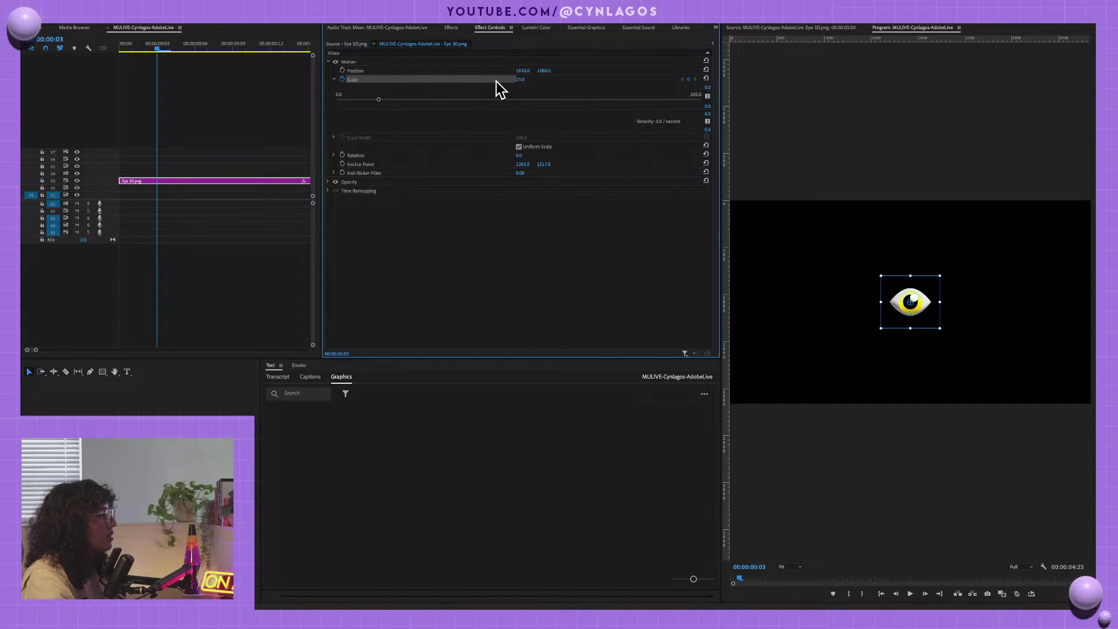
click(519, 80)
click(690, 77)
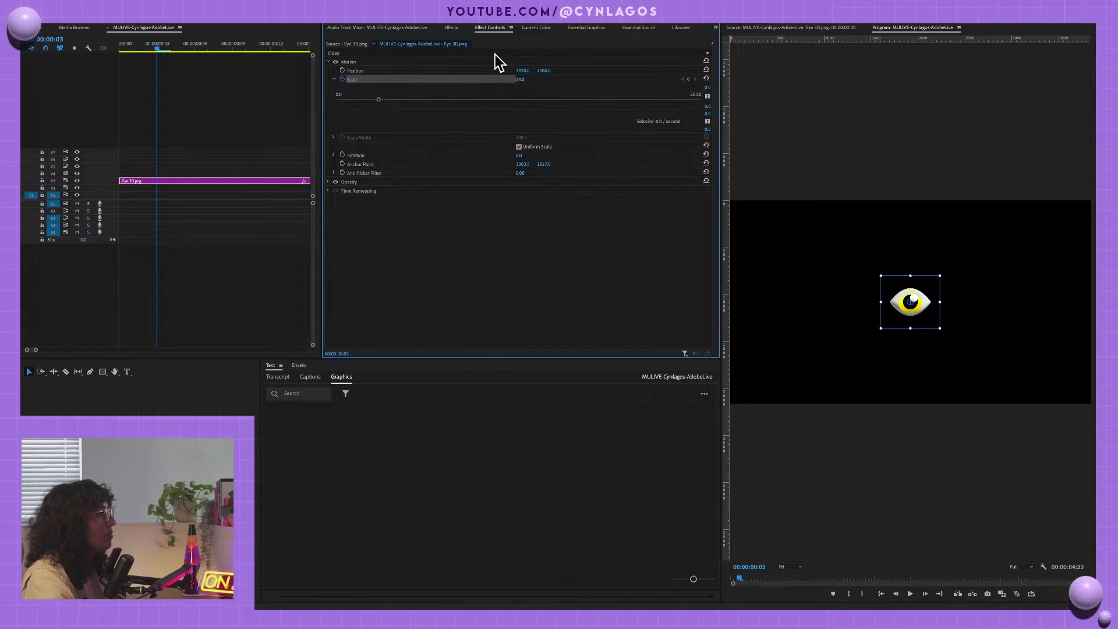
- Try the Effects workspace, then return to the Cynlagos-MUStream Vertical workspace
click(324, 11)
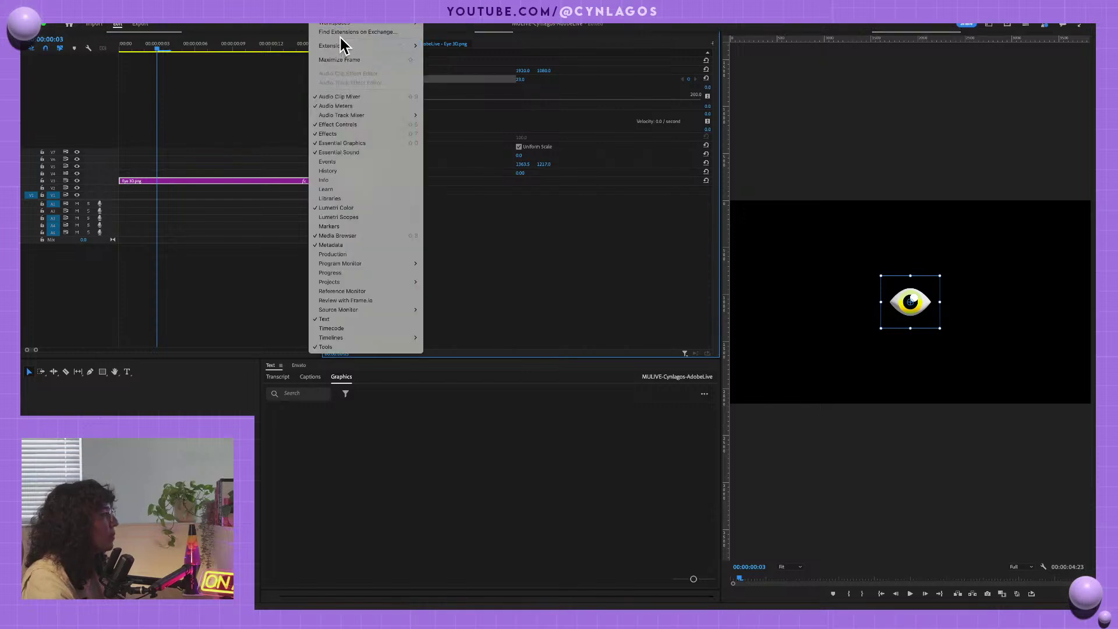
mouse_move(346, 24)
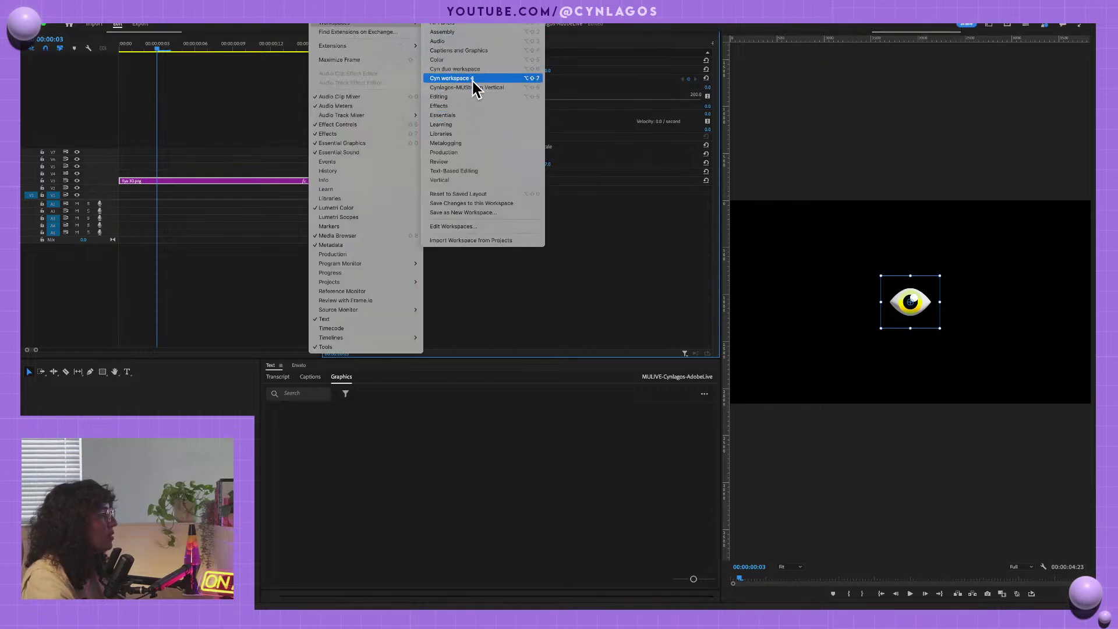
click(472, 109)
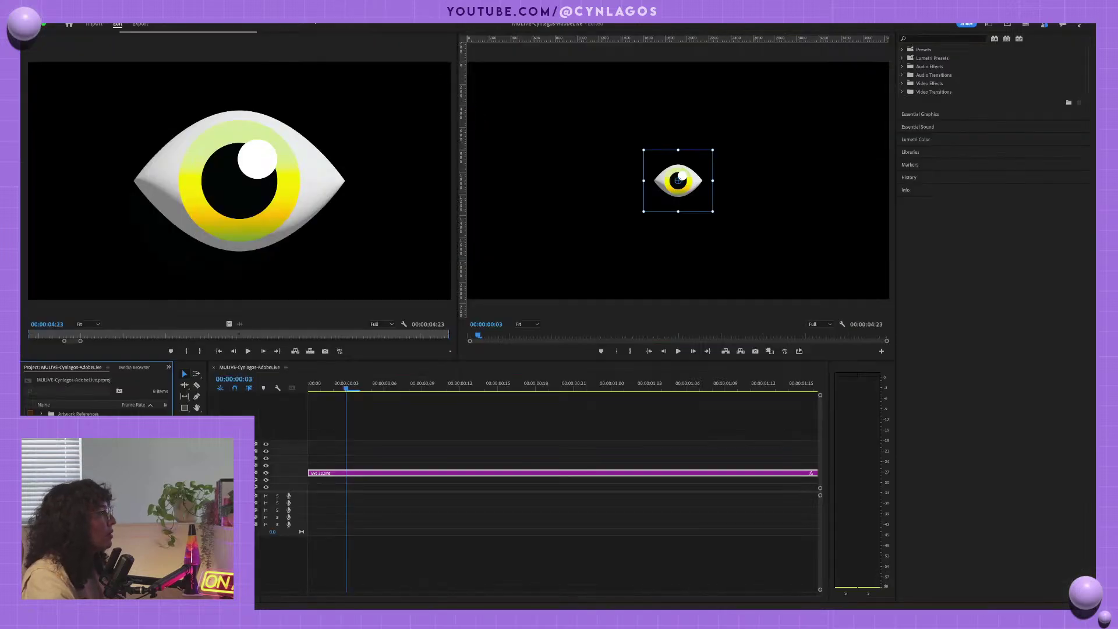
click(324, 17)
mouse_move(332, 23)
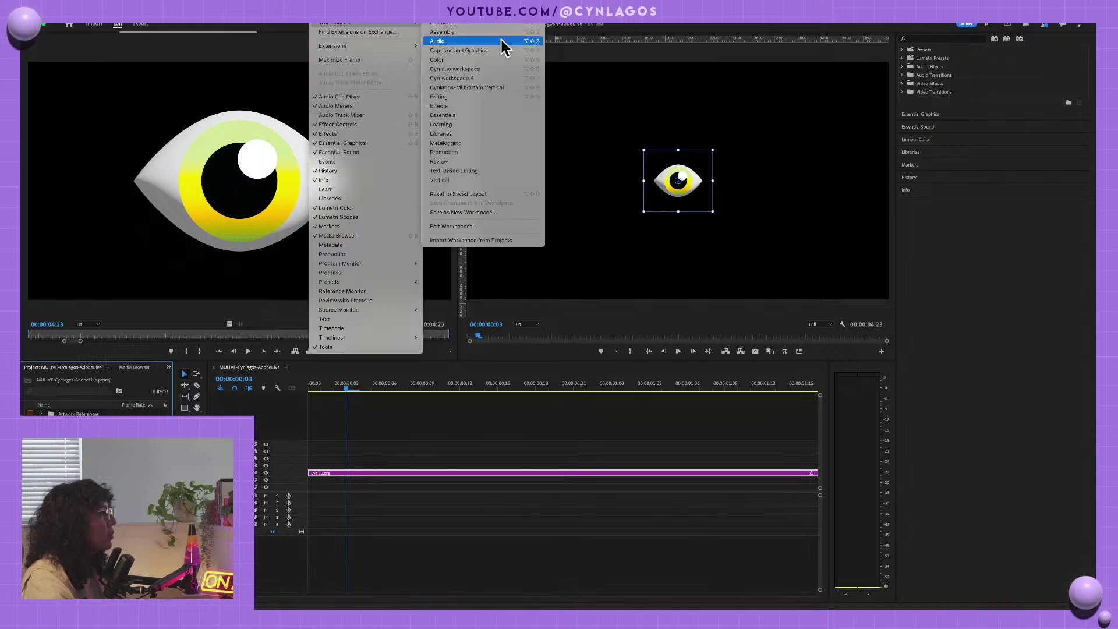
click(485, 89)
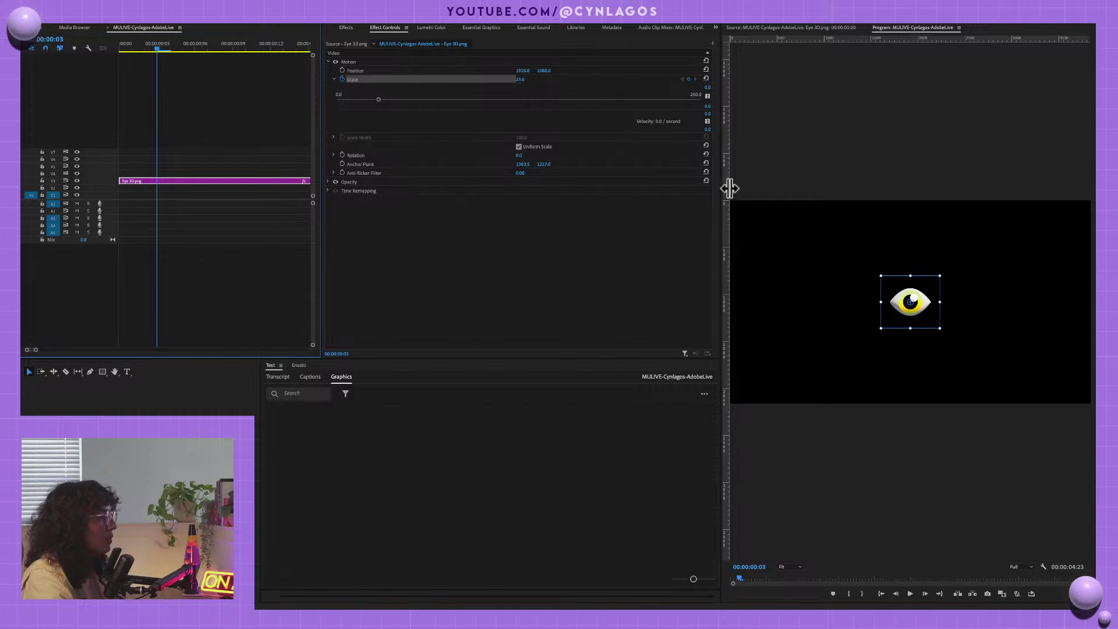
- Collapse the Scale details and reveal the clip's keyframe timeline, with guides shown in a slightly wider program preview
mouse_move(719, 207)
mouse_down()
mouse_move(665, 207)
mouse_move(703, 203)
mouse_up()
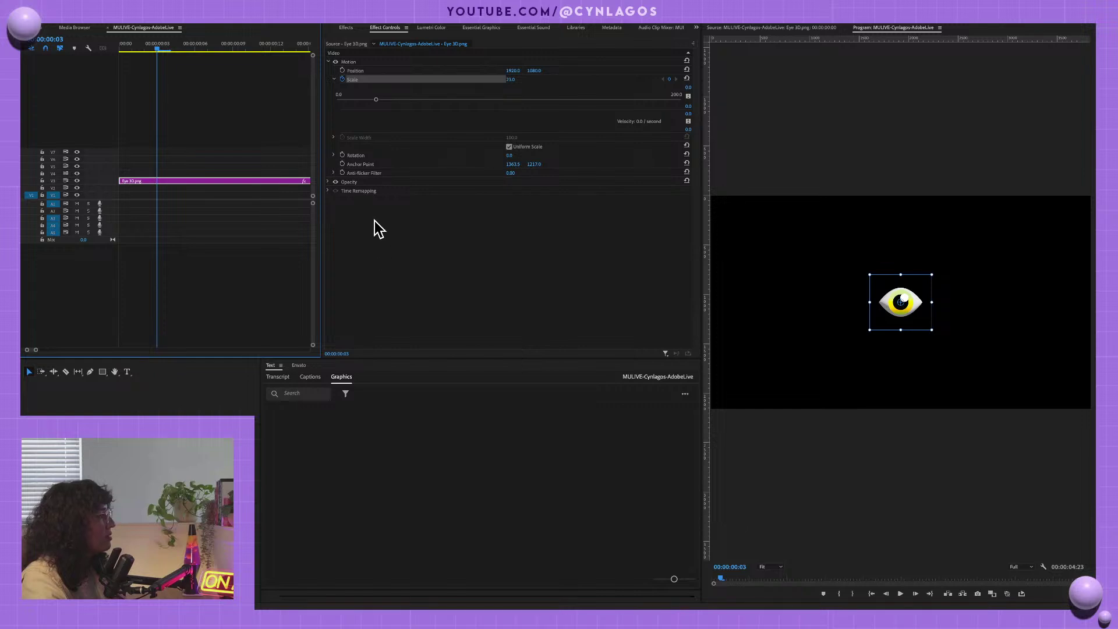
click(334, 79)
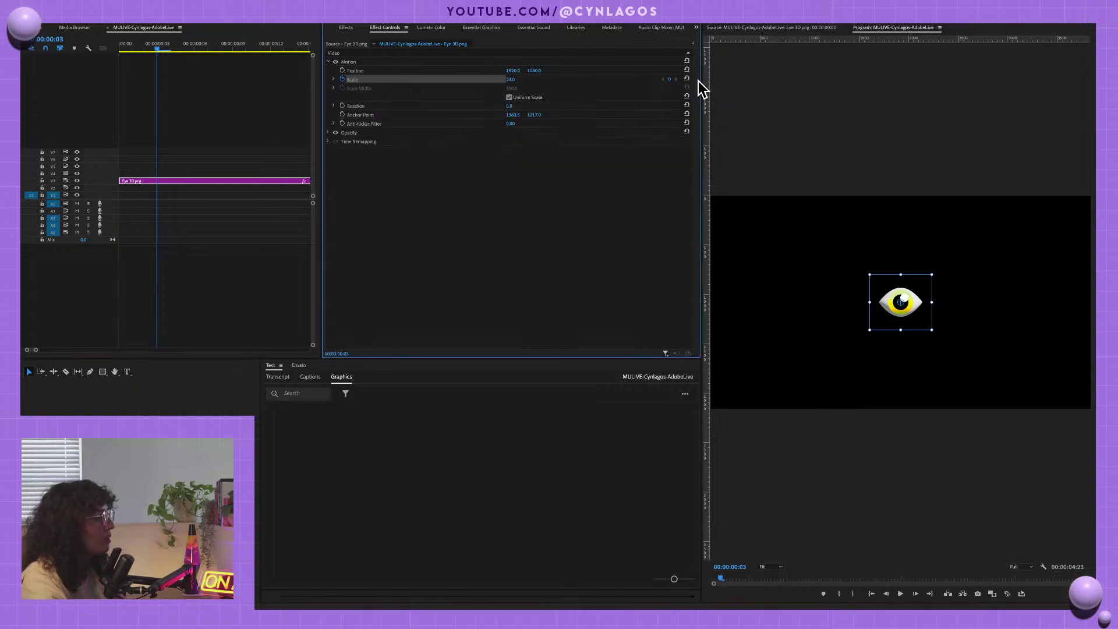
click(724, 80)
key(ctrl+semicolon)
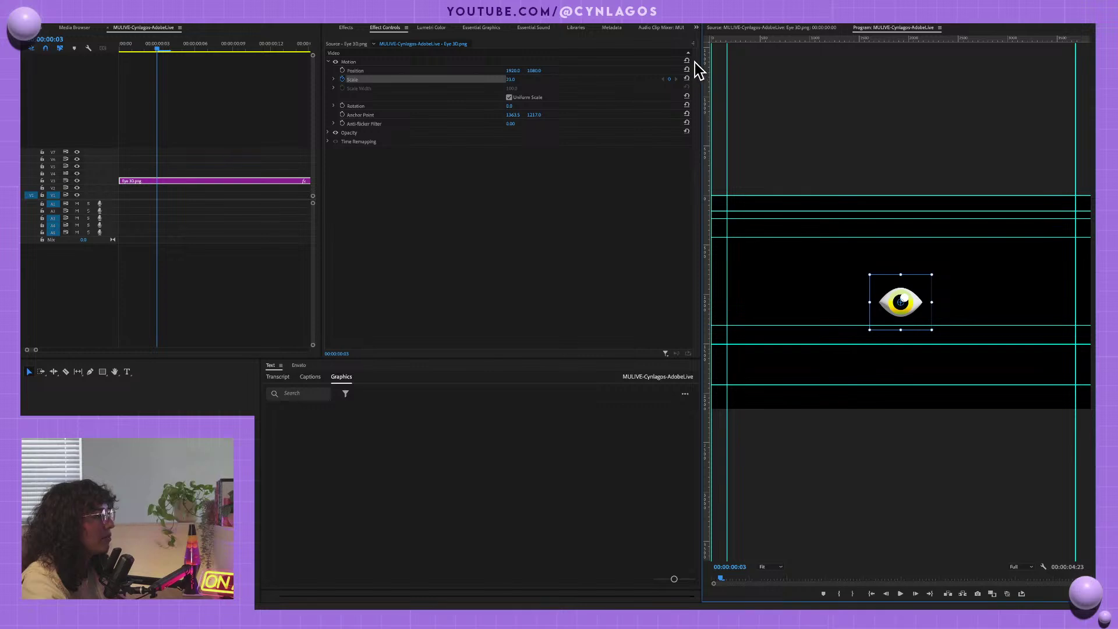
click(693, 44)
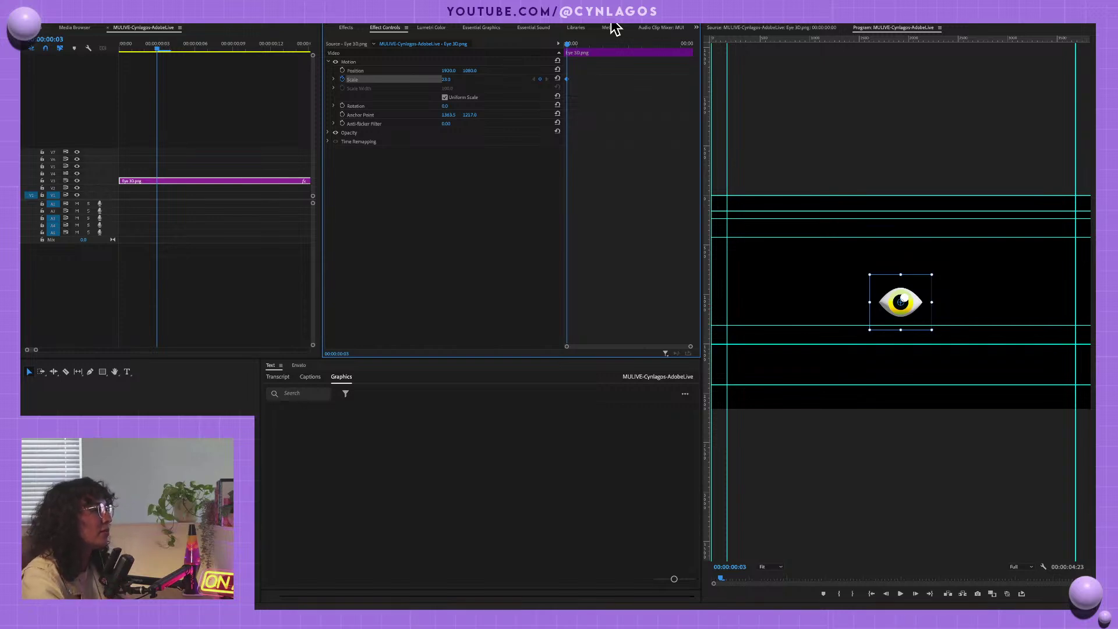
- Hide the clip's keyframe timeline in Effect Controls and show it again
click(609, 43)
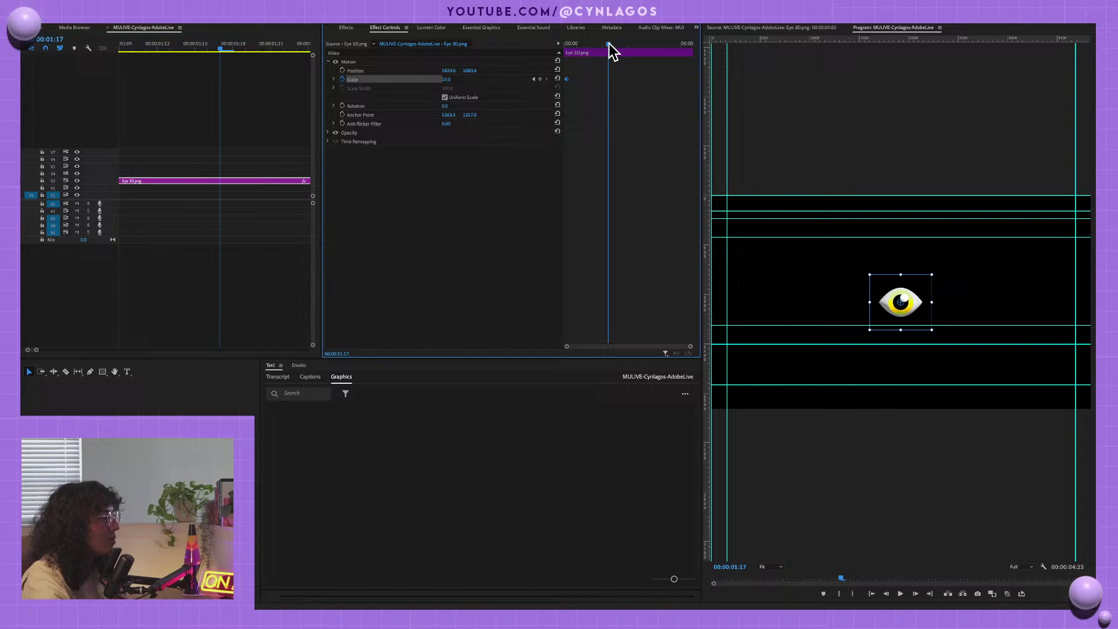
click(558, 44)
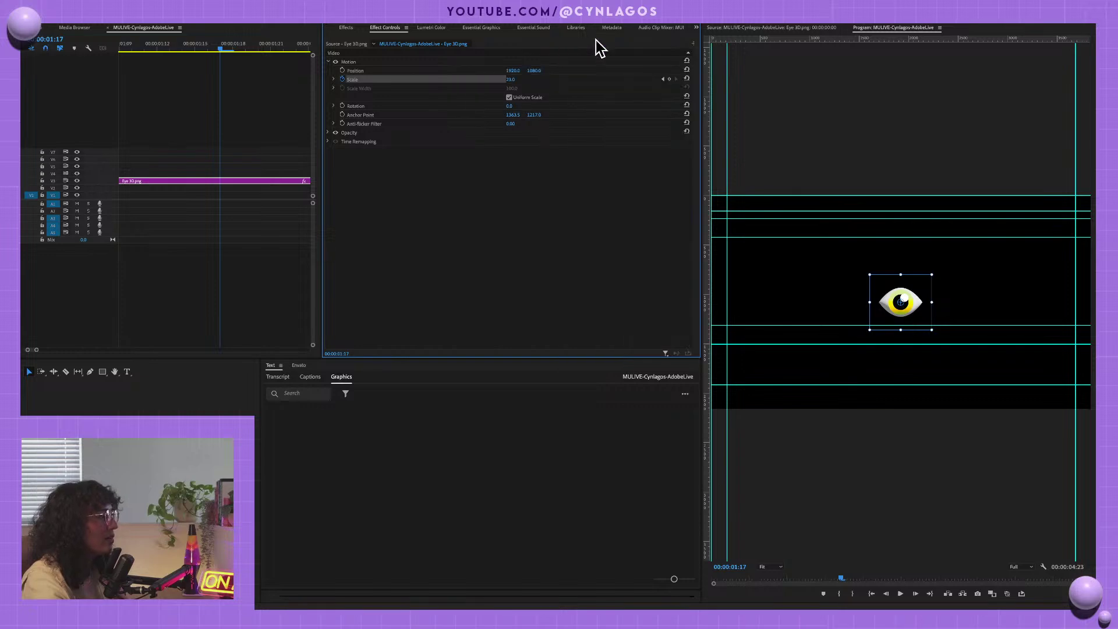
click(692, 43)
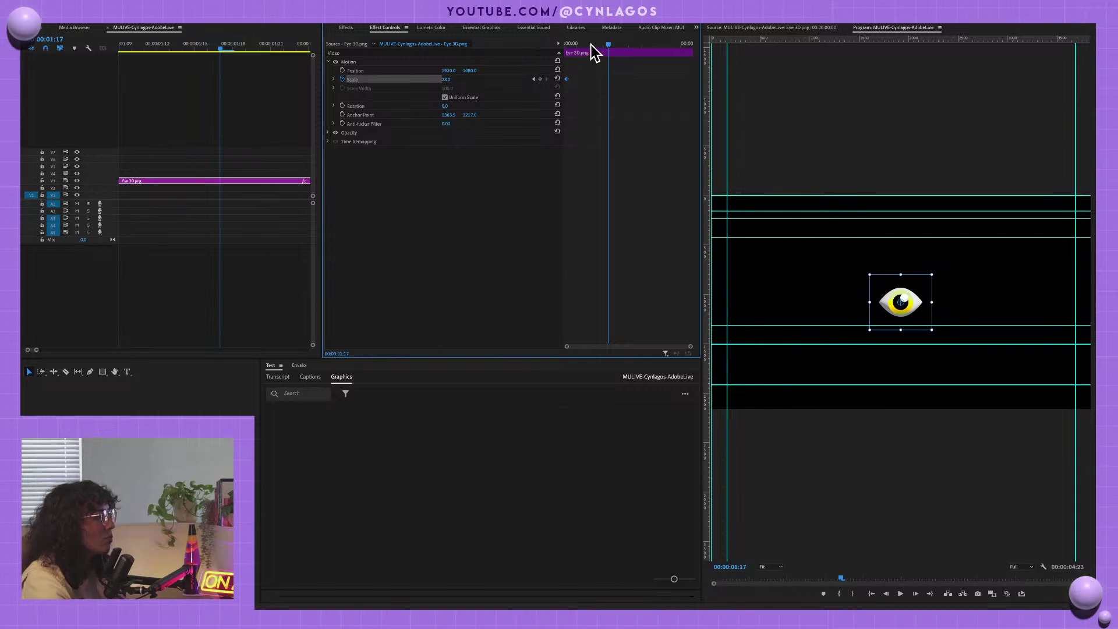
- Zoom the clip's keyframe timeline in on its first half while Effect Controls is maximized, and restore the layout
drag(602, 43, 567, 36)
key(grave)
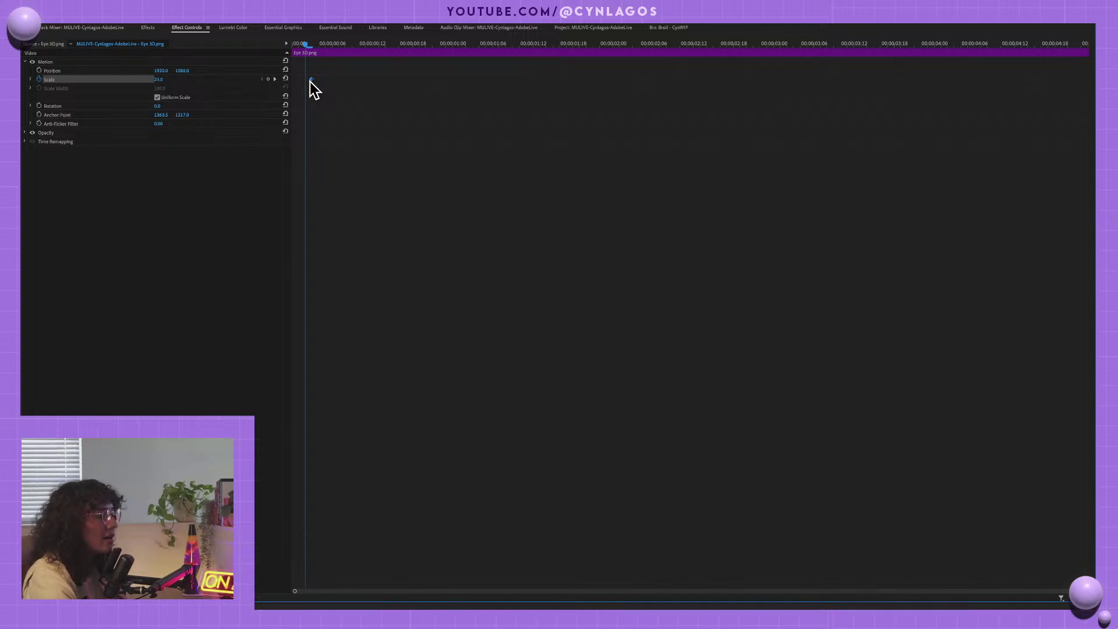
key(grave)
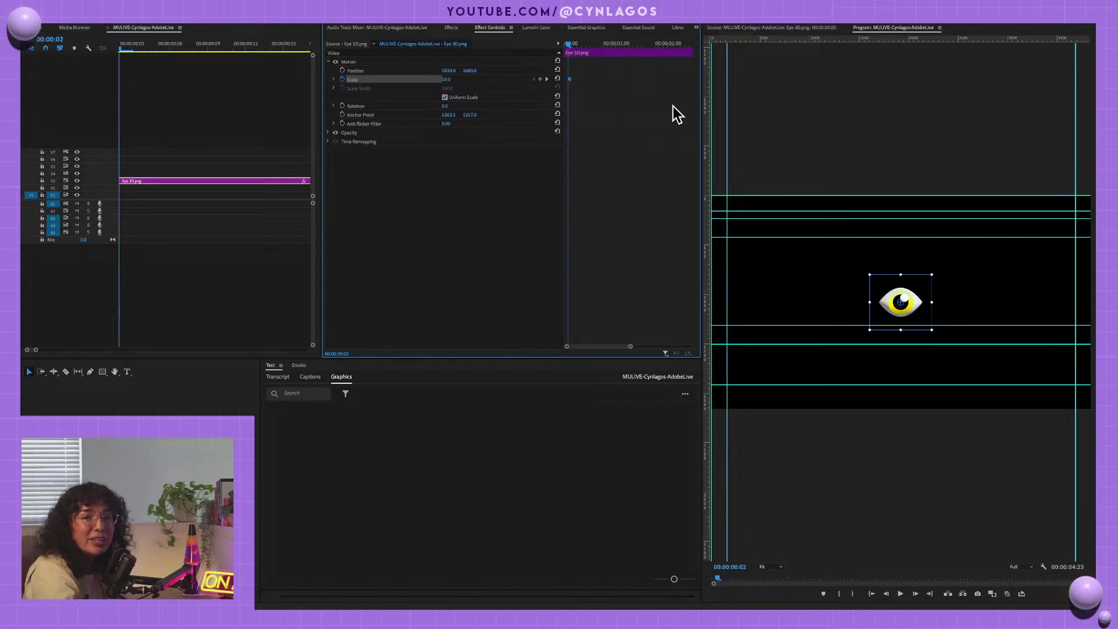
- Move the existing Scale keyframe to about frame 9 of the Eye 3D.png clip
drag(571, 44, 603, 43)
drag(571, 78, 568, 81)
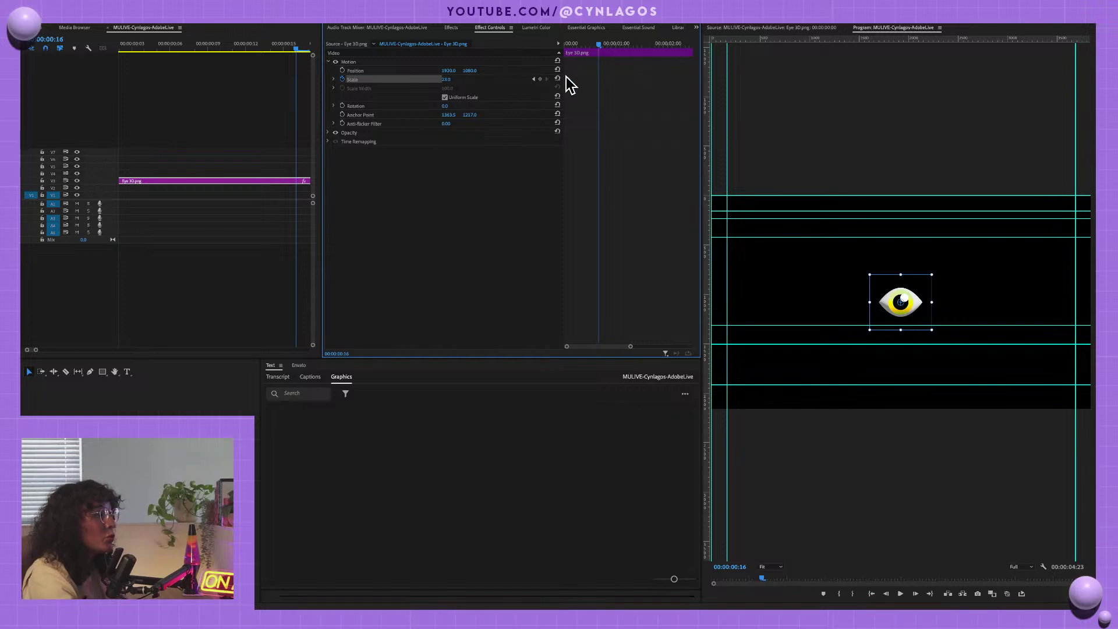
drag(567, 77, 583, 80)
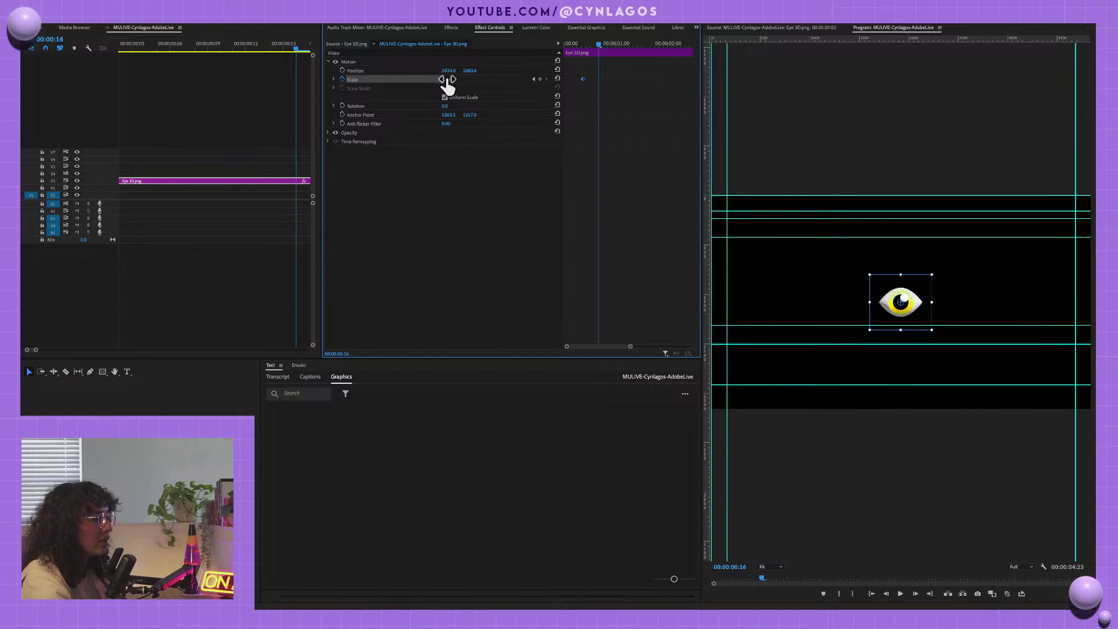
- Add a Scale keyframe of 0.0 at 00:00:00:00 and scrub through the eye's growth
drag(598, 40, 565, 41)
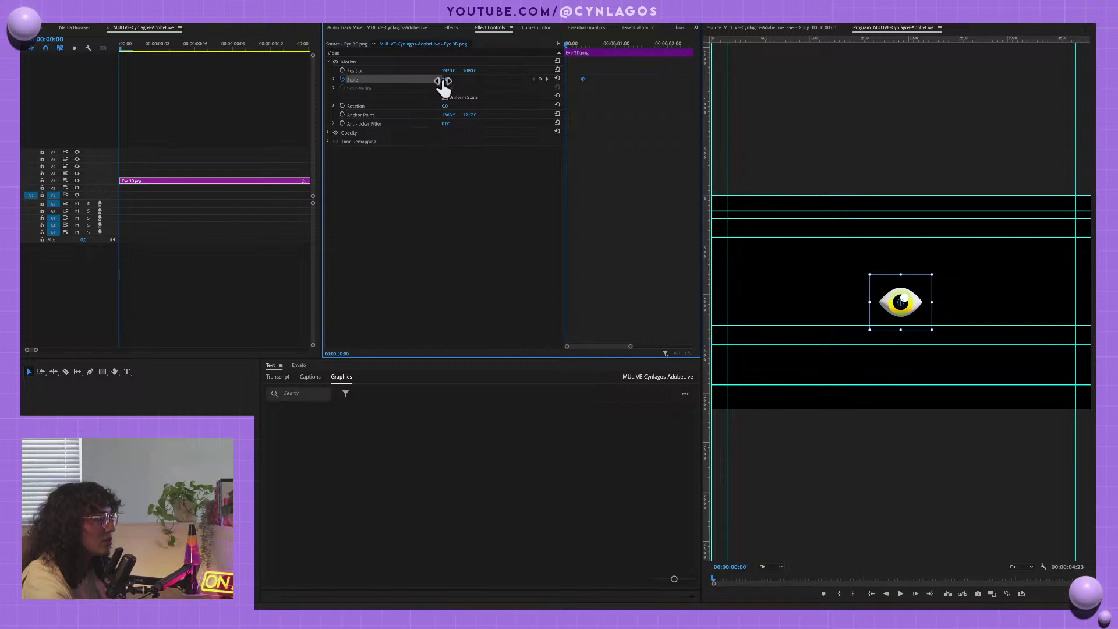
drag(443, 83, 384, 83)
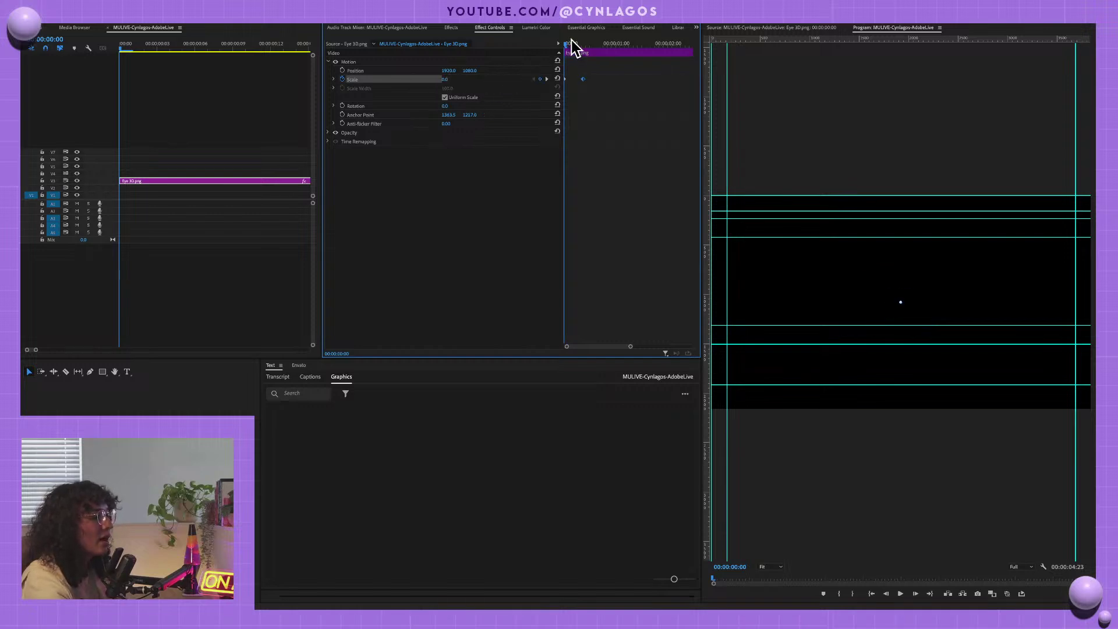
drag(571, 41, 600, 42)
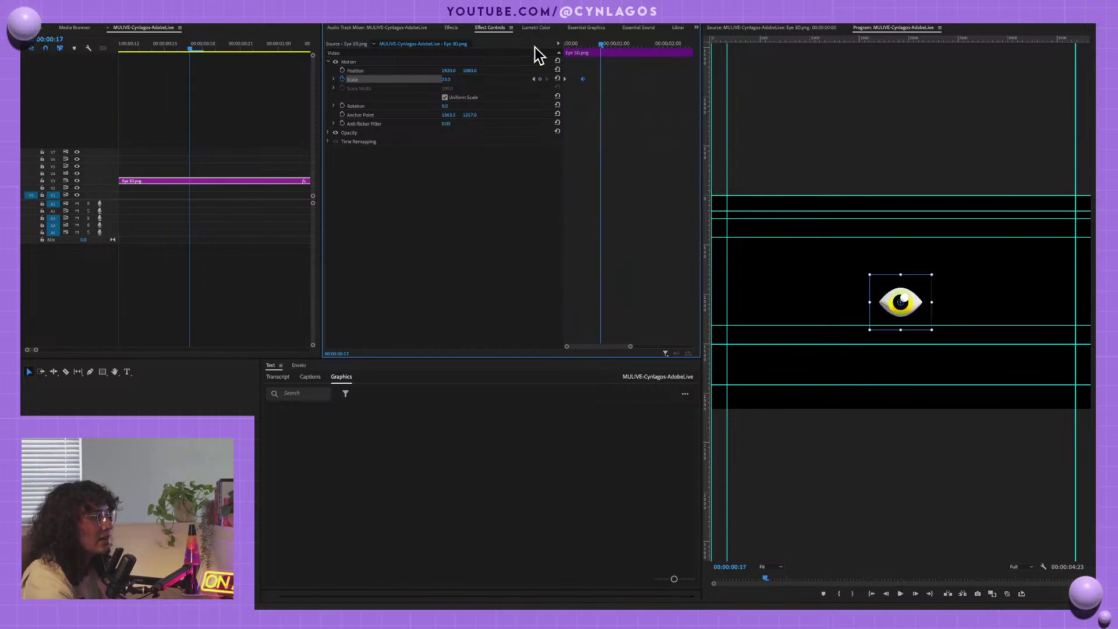
- Hide the guides in the program preview and play the scale-up animation from the clip's start
click(789, 130)
key(ctrl+semicolon)
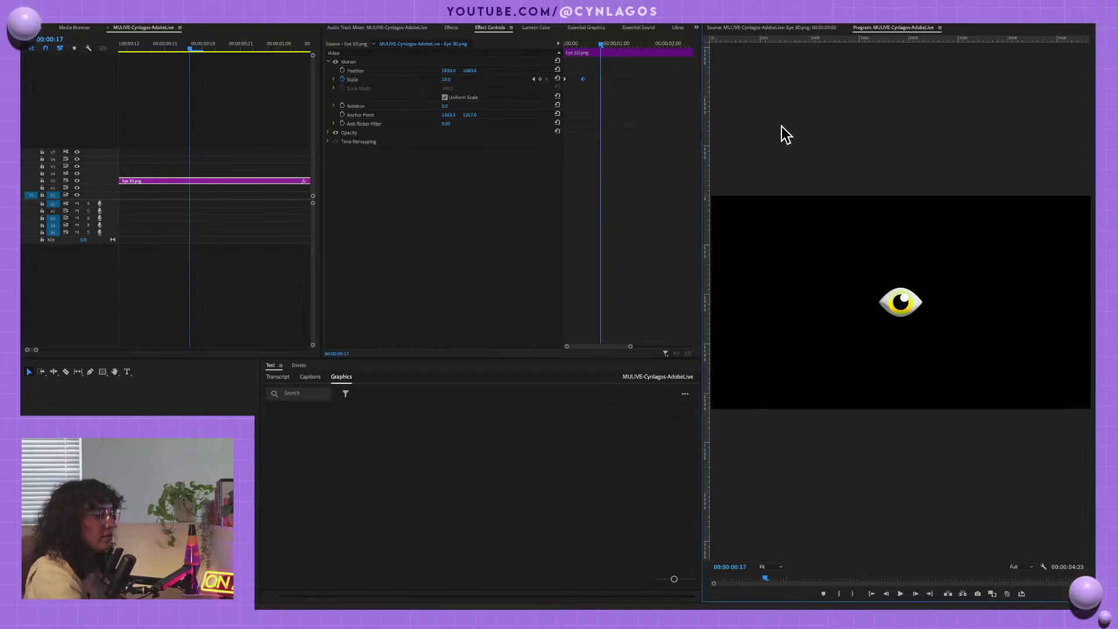
click(596, 42)
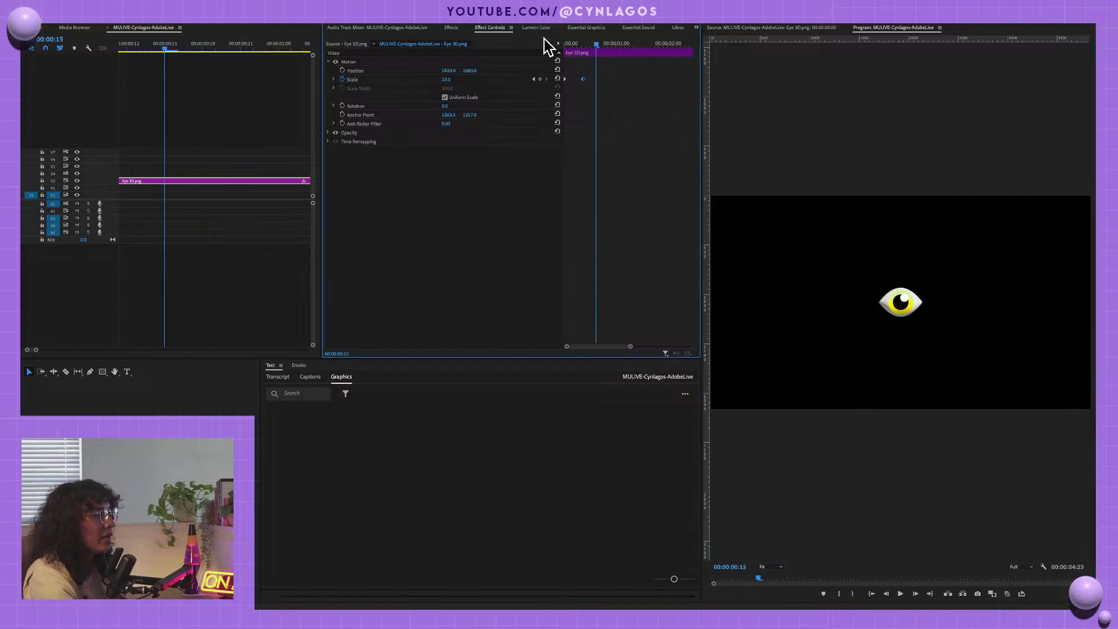
drag(593, 47, 562, 45)
key(space)
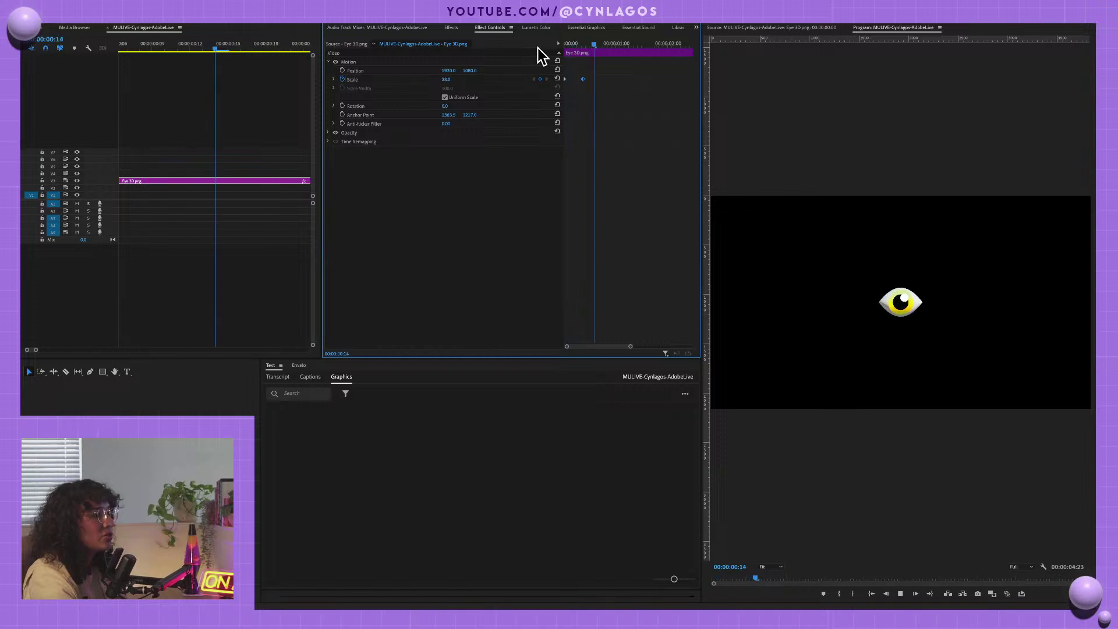
key(space)
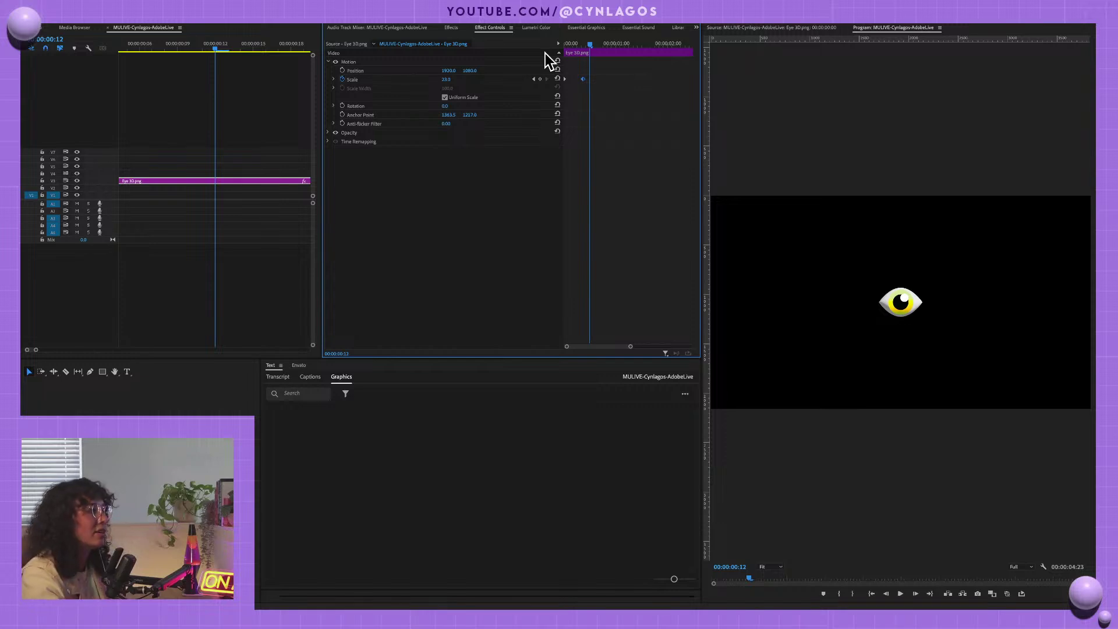
- Move the final Scale keyframe to about frame 15 and add a Scale keyframe of 103.3 at 00:00:00:08
drag(590, 44, 595, 80)
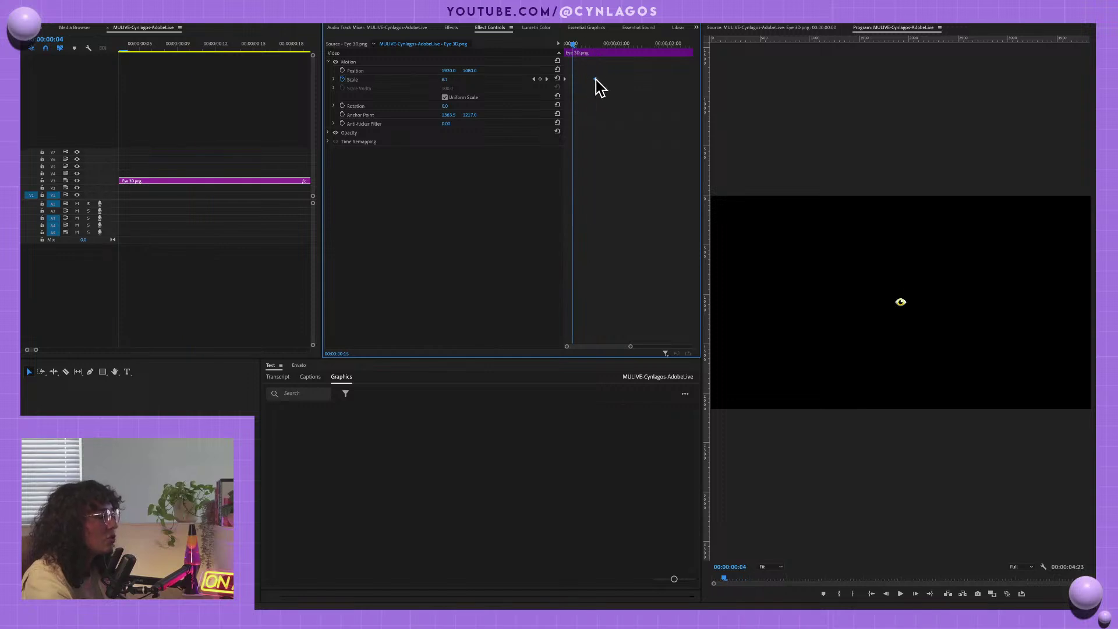
drag(575, 44, 581, 44)
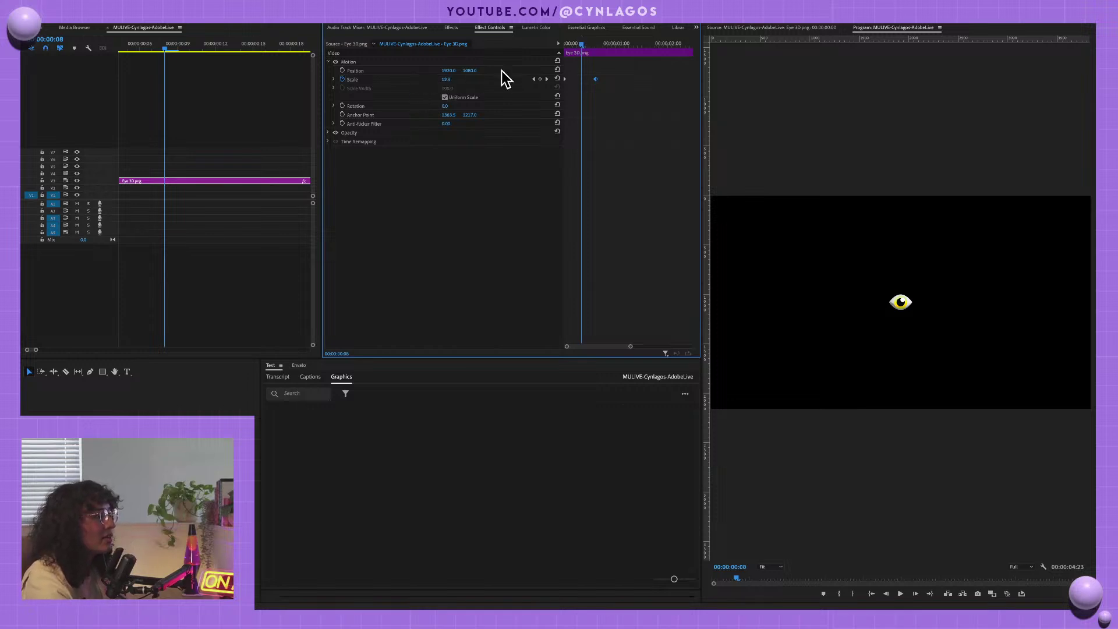
click(442, 82)
text(120.3)
key(Return)
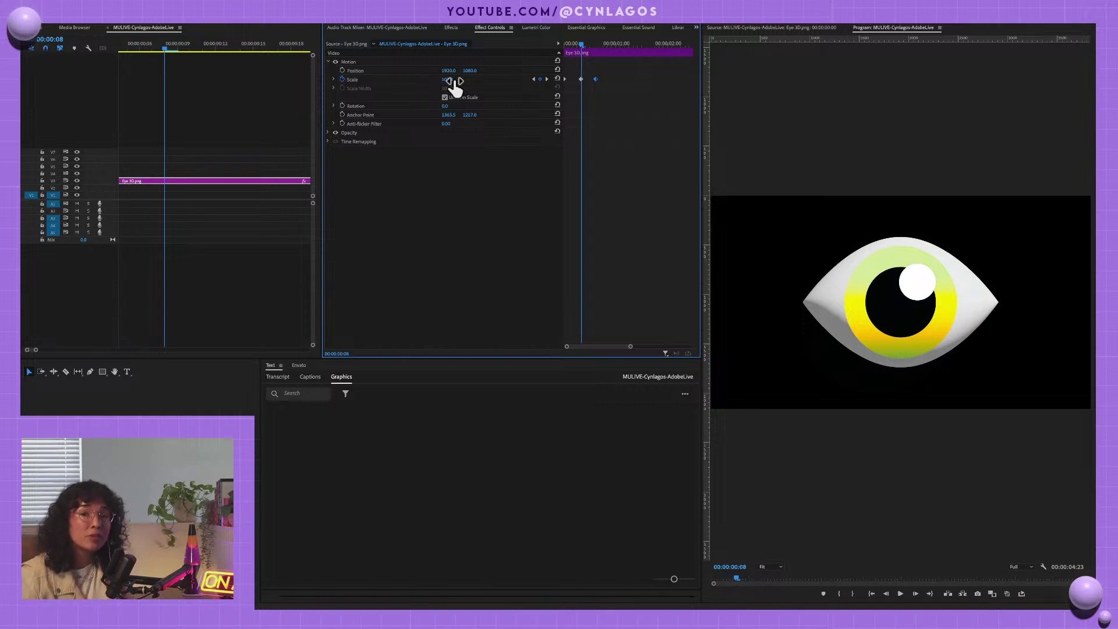
- Play the grow-and-shrink animation from the clip's start several times to examine its timing
drag(579, 40, 555, 40)
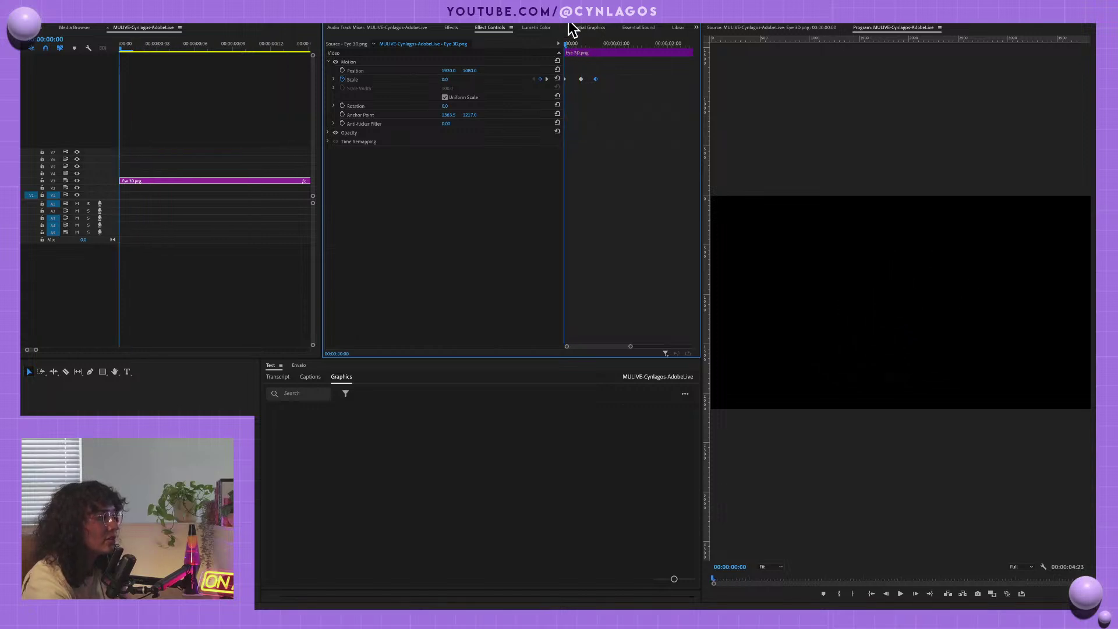
key(space)
key(space)
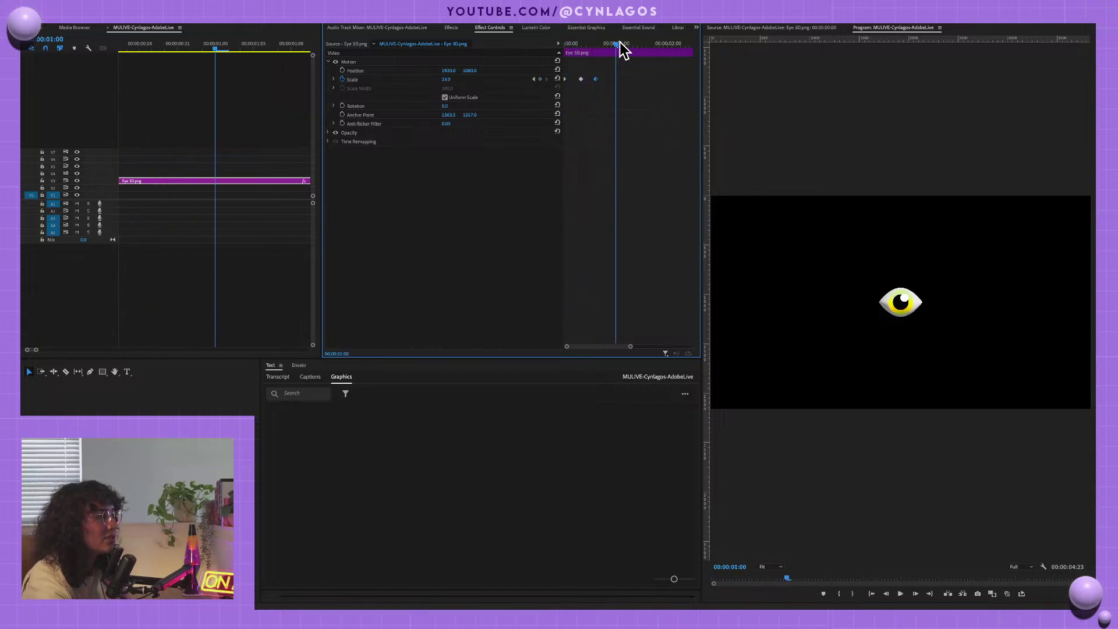
drag(600, 44, 540, 44)
key(space)
key(space)
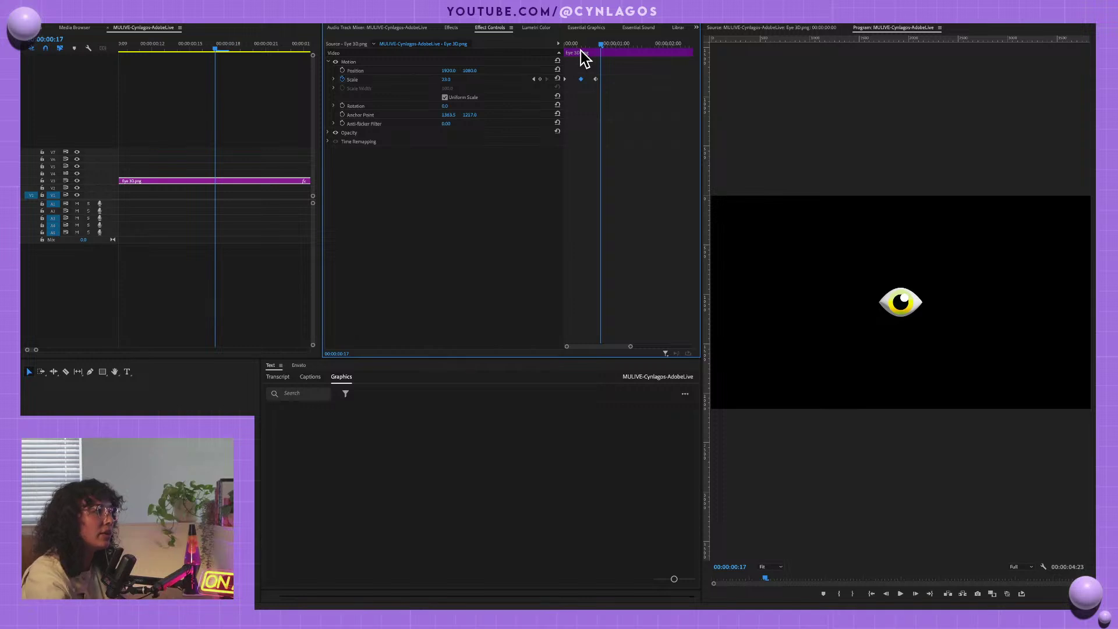
drag(595, 43, 560, 36)
key(space)
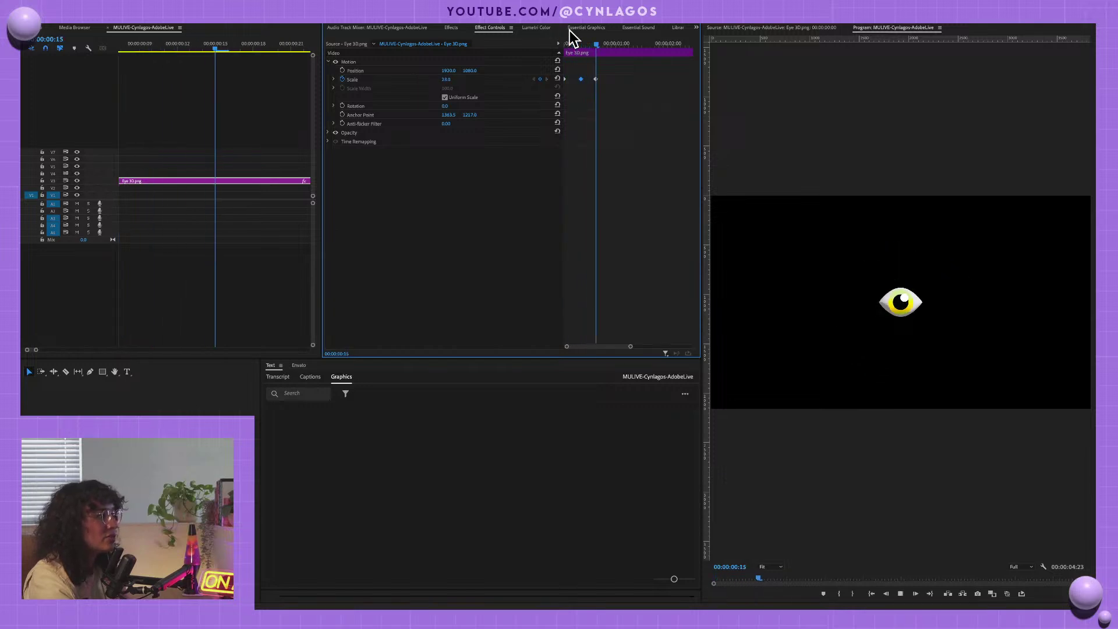
key(space)
- Move the last two Scale keyframes to about frames 17 and 23, and expand the Scale graphs in maximized Effect Controls
drag(609, 44, 600, 79)
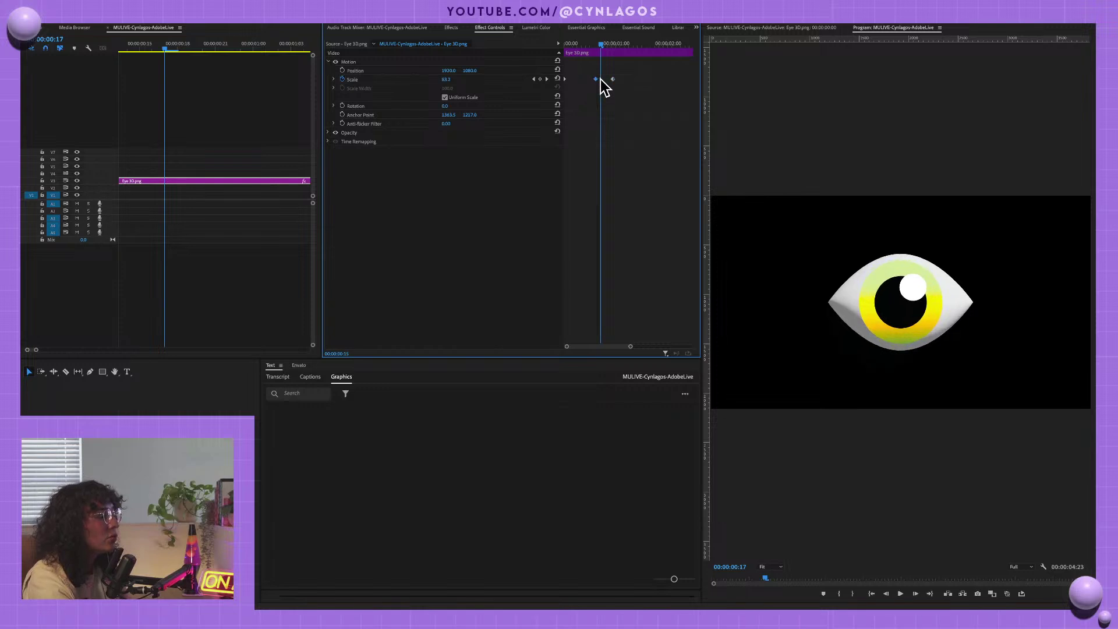
key(grave)
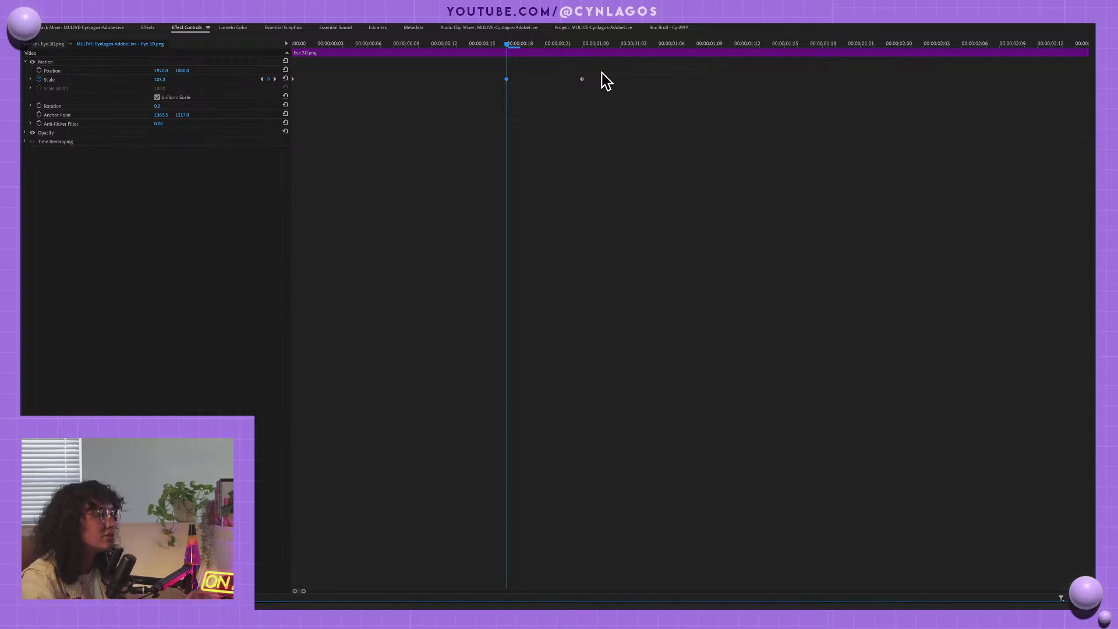
click(30, 79)
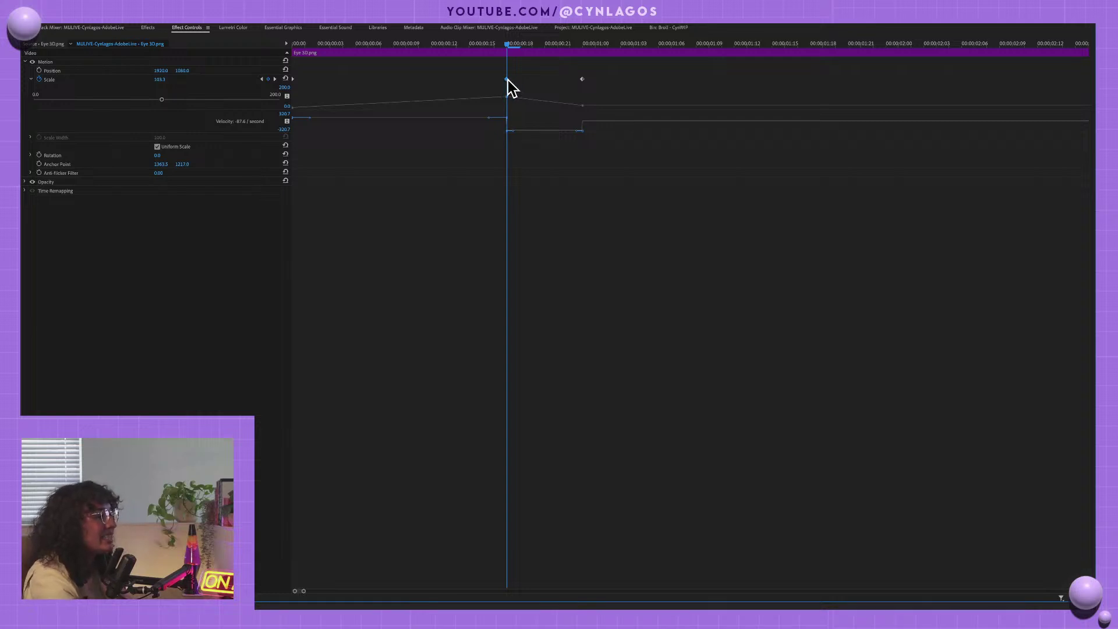
click(30, 80)
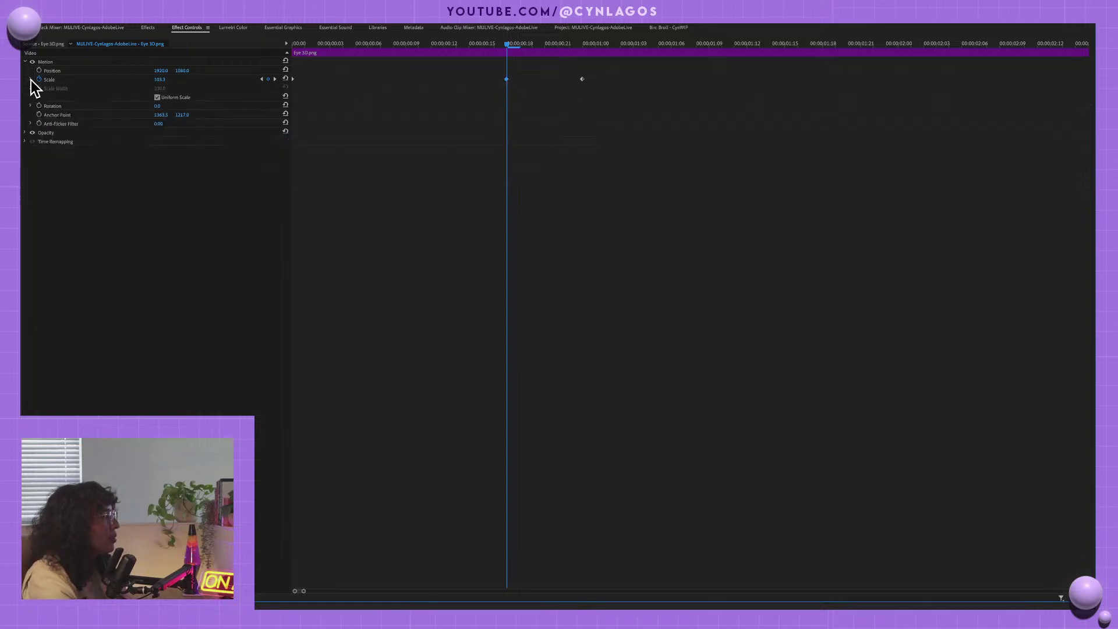
click(31, 80)
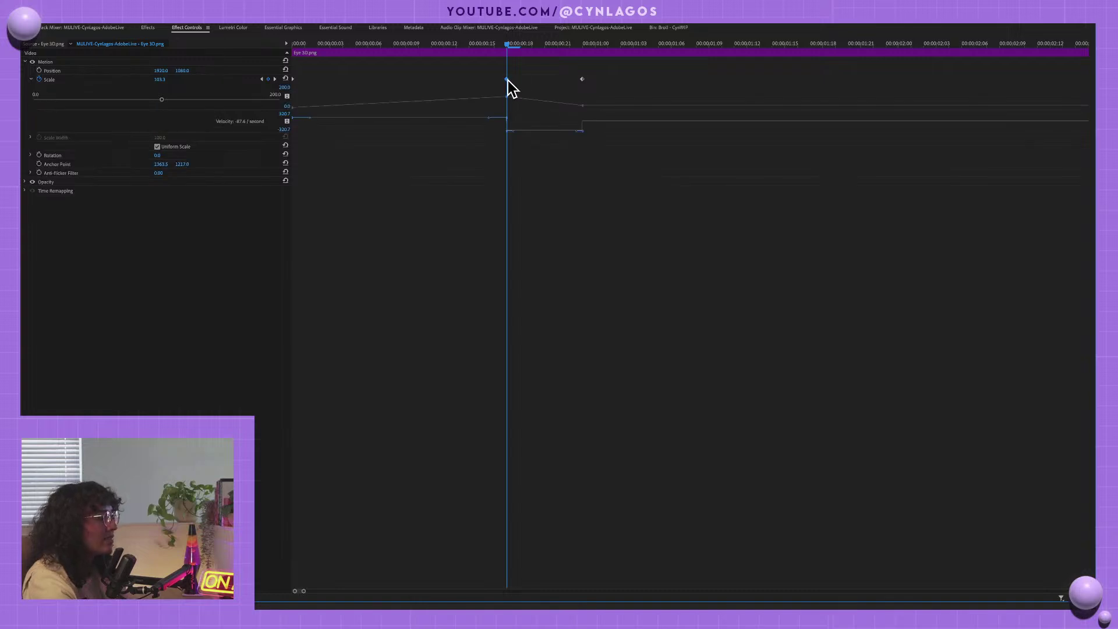
- Apply Ease In to the last Scale keyframe
click(583, 79)
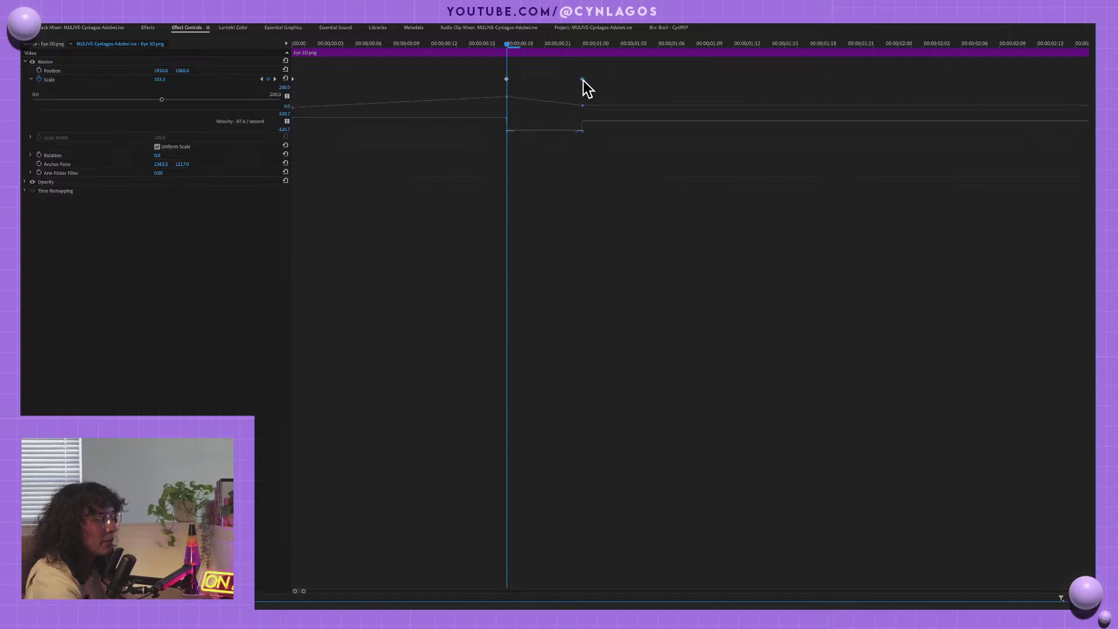
right_click(583, 80)
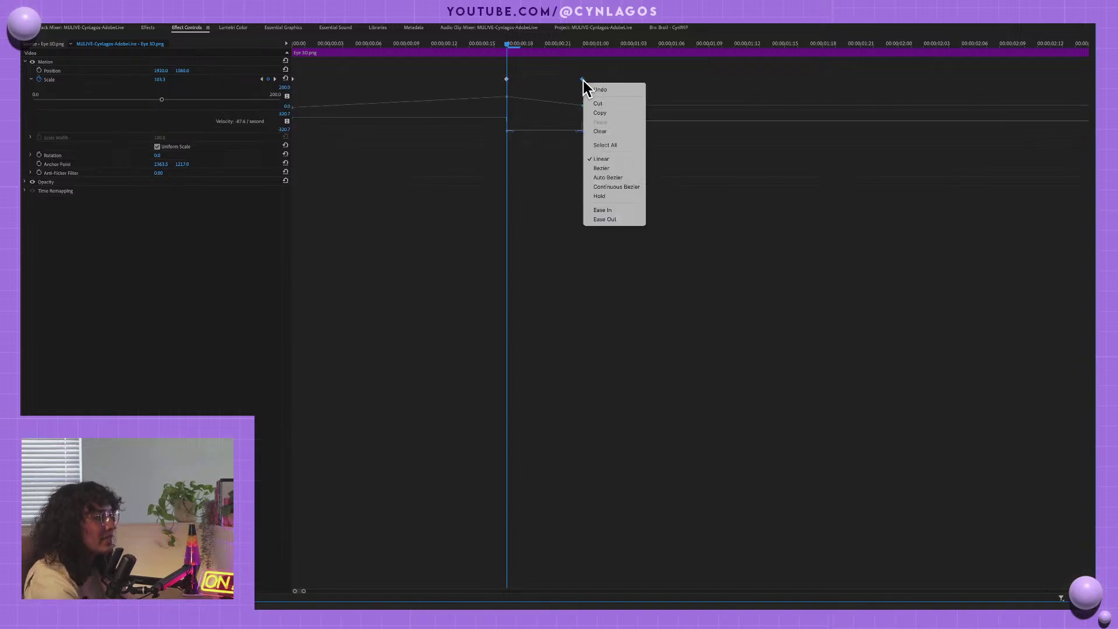
click(616, 211)
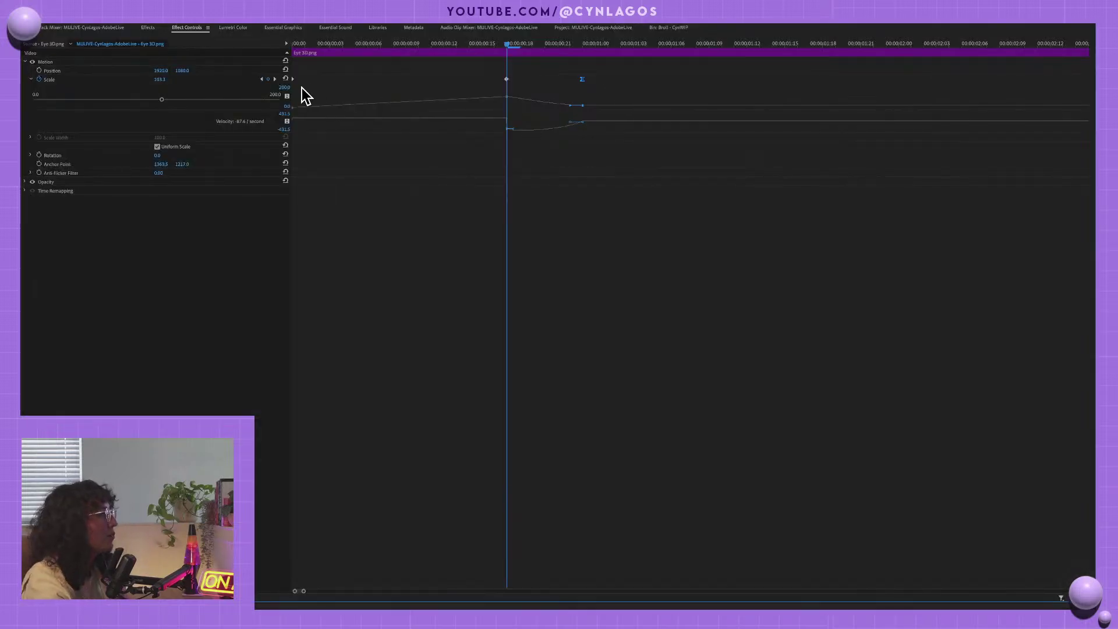
- Apply Ease Out to the first Scale keyframe and Ease In to the middle one
right_click(293, 80)
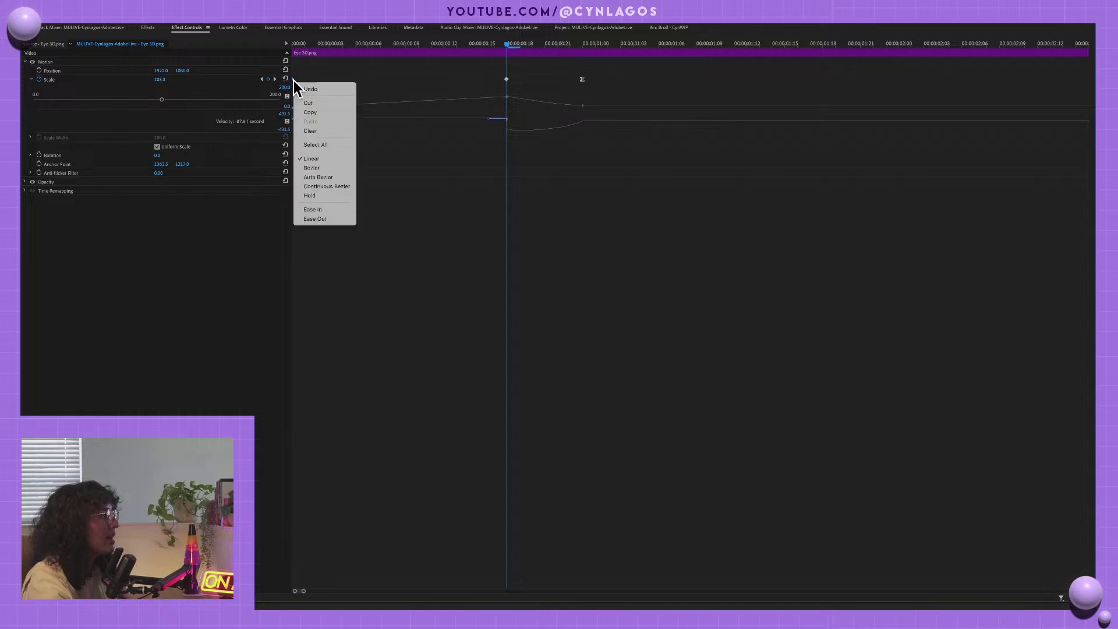
click(334, 219)
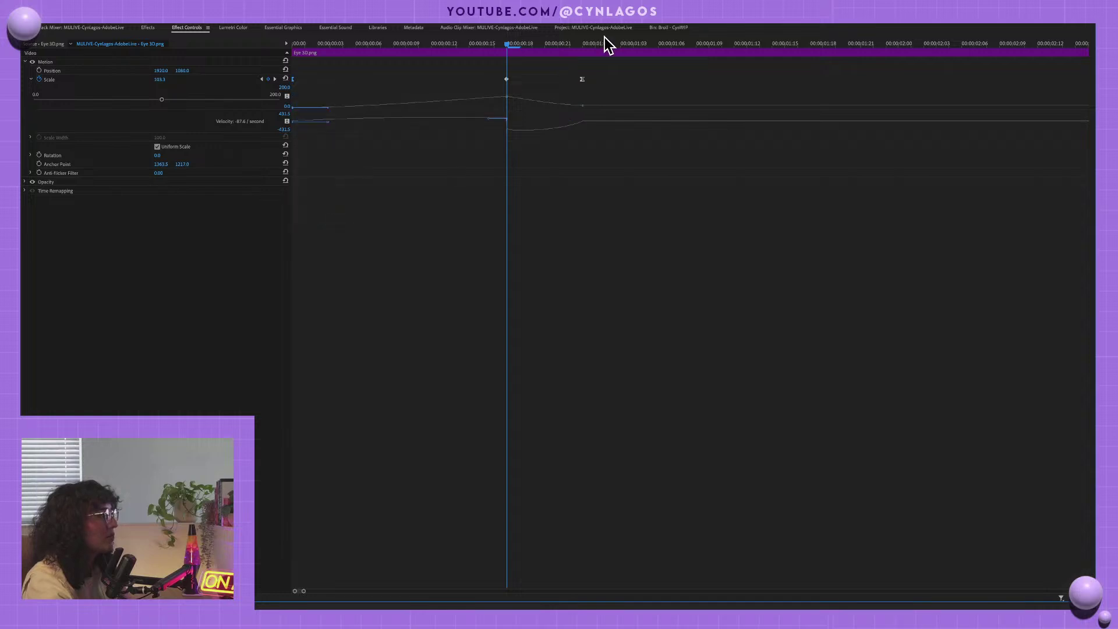
right_click(508, 82)
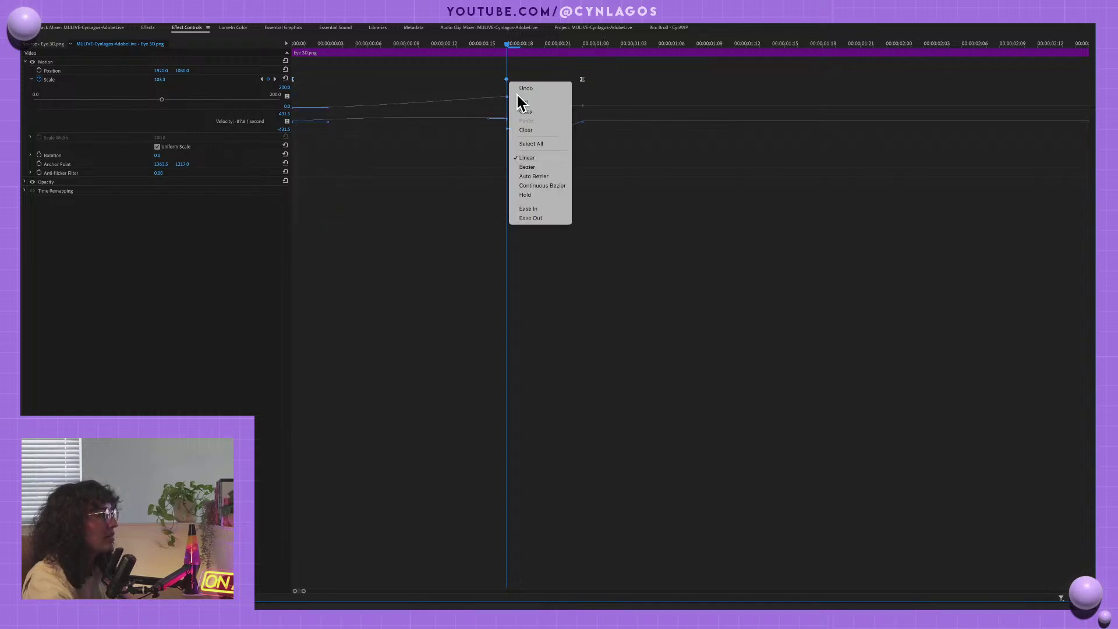
click(542, 210)
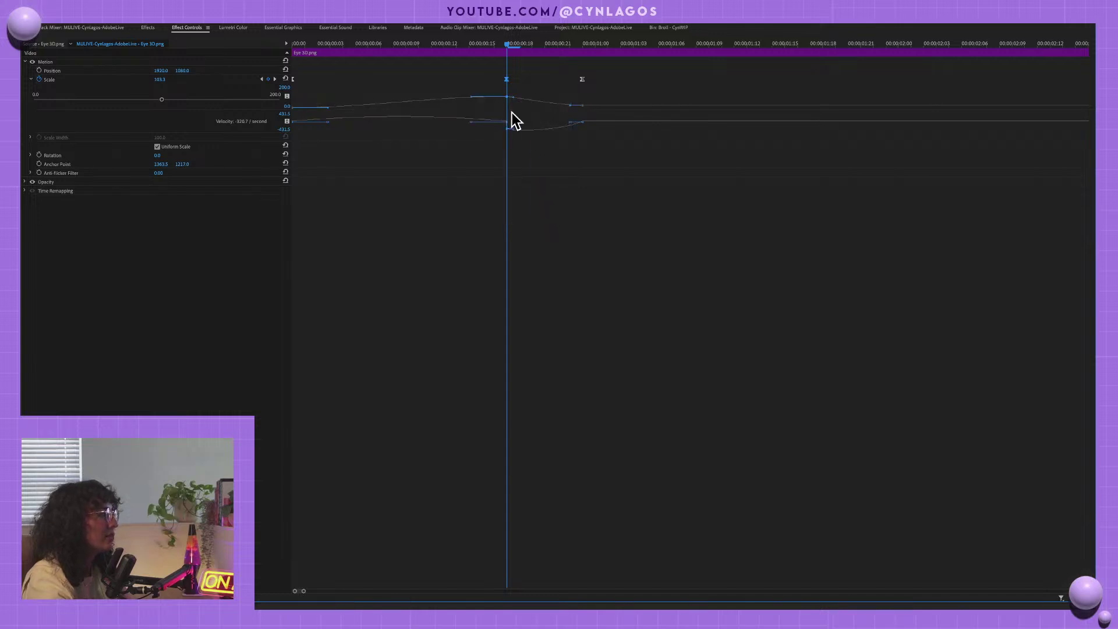
- Move the last Scale keyframe earlier to about frame 21 after scrubbing the eased animation, and restore the panel layout
drag(507, 47, 261, 86)
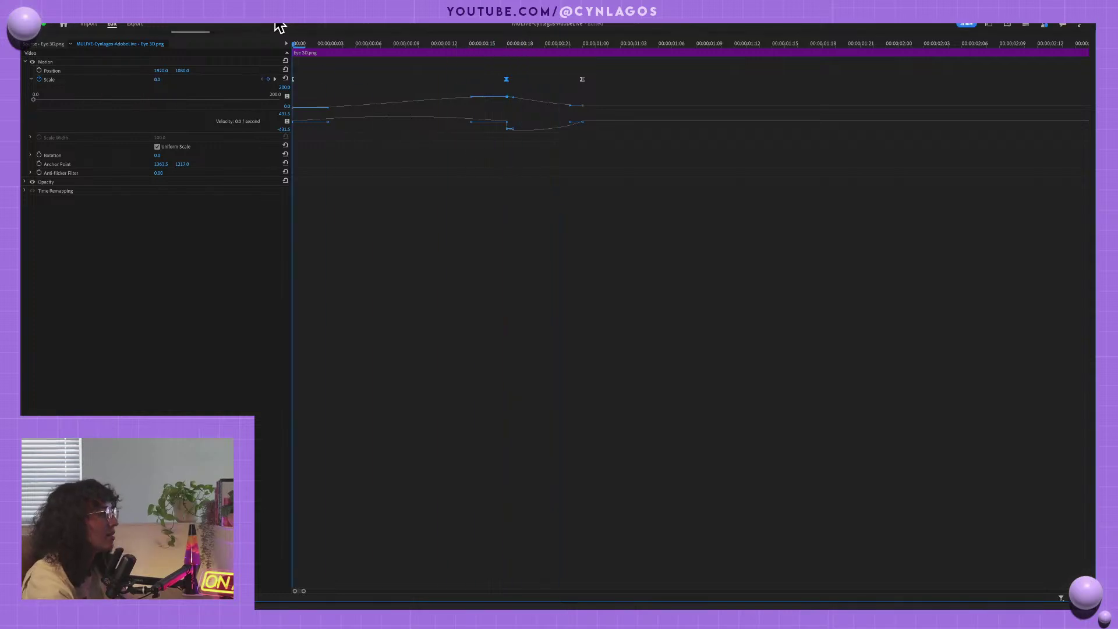
click(307, 46)
drag(308, 50, 561, 79)
key(grave)
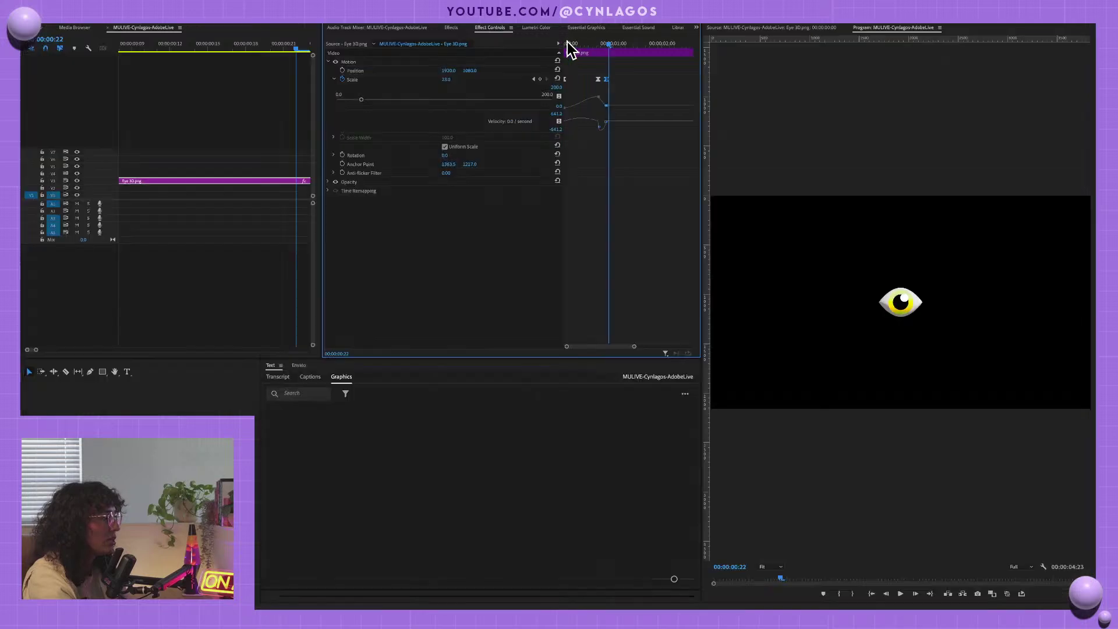
- Preview the eye's pop animation from the start and move the last Scale keyframe to about 00:00:01:01 to slow the shrink
key(Home)
key(space)
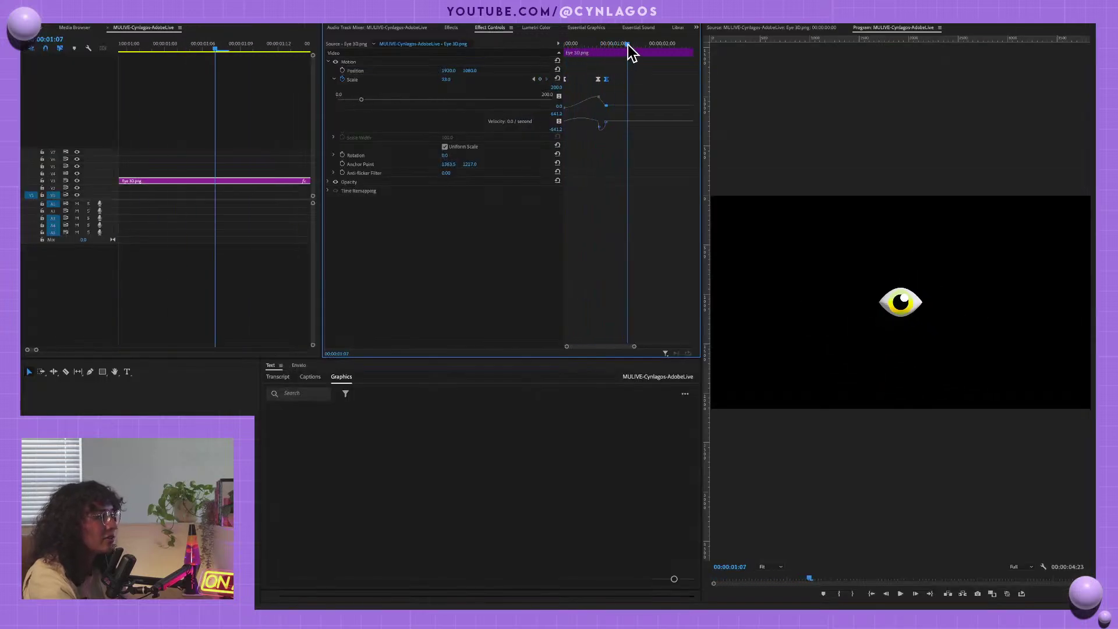
drag(629, 45, 554, 50)
key(space)
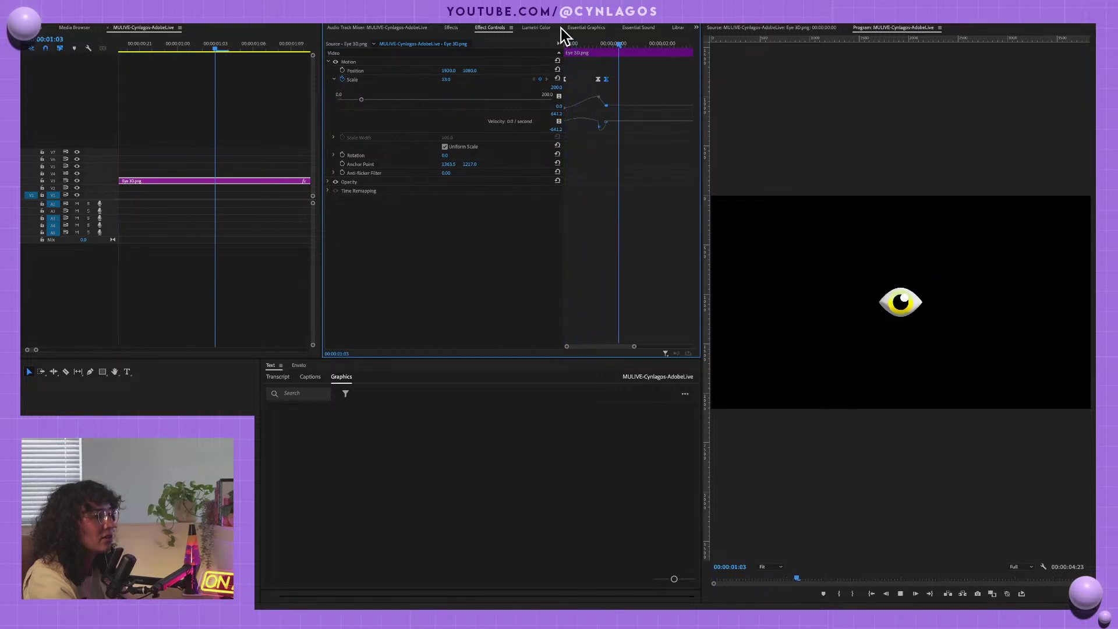
key(space)
drag(607, 80, 533, 47)
key(space)
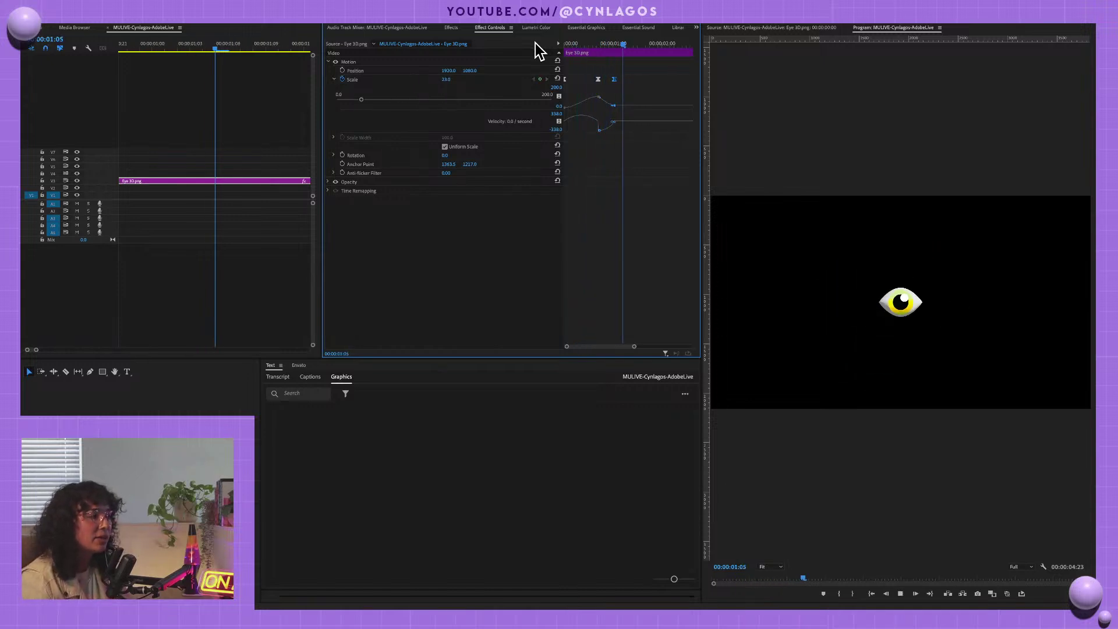
- Add a Scale hold keyframe at 00:00:01:15 and another at 00:00:02:03 with Scale raised to about 3660
click(540, 79)
mouse_move(643, 44)
mouse_down()
mouse_move(615, 44)
mouse_move(641, 40)
mouse_up()
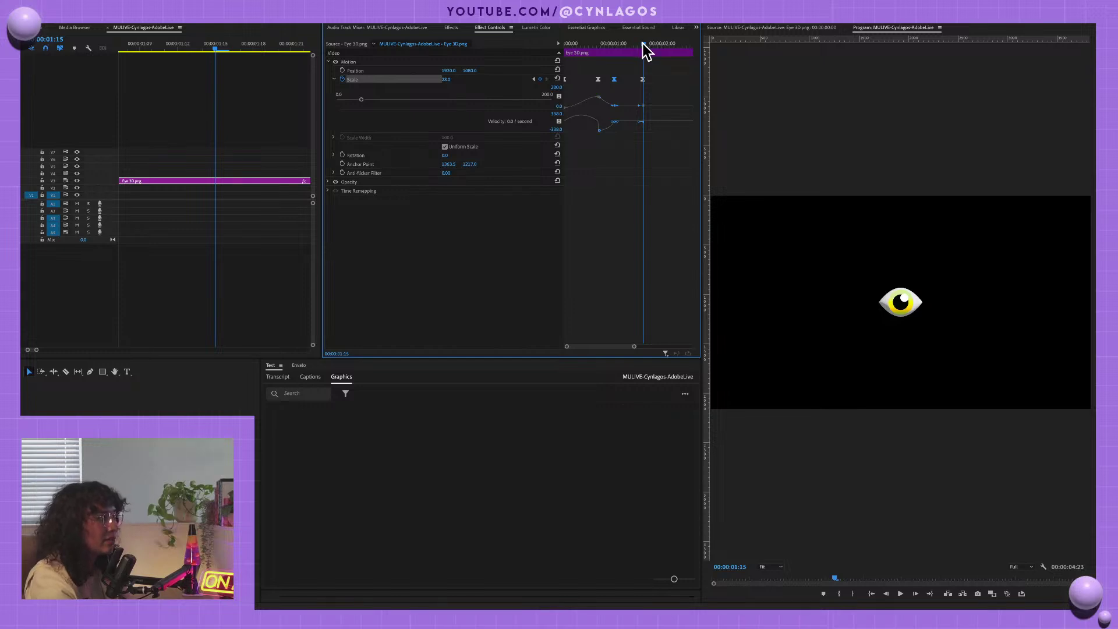
drag(644, 44, 668, 45)
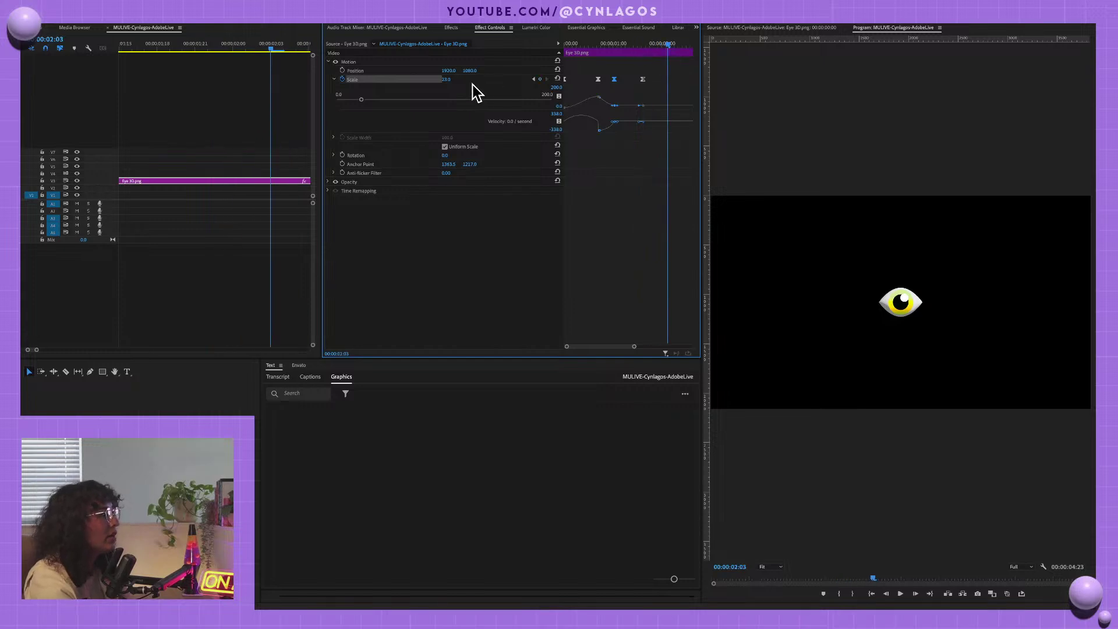
drag(449, 85, 874, 85)
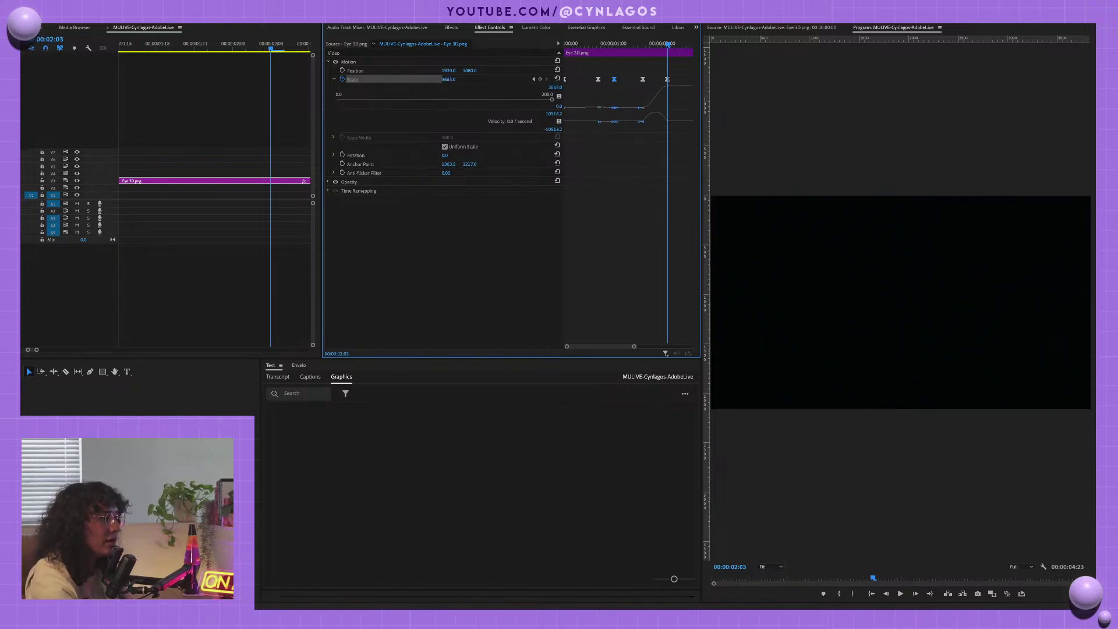
drag(631, 88, 632, 88)
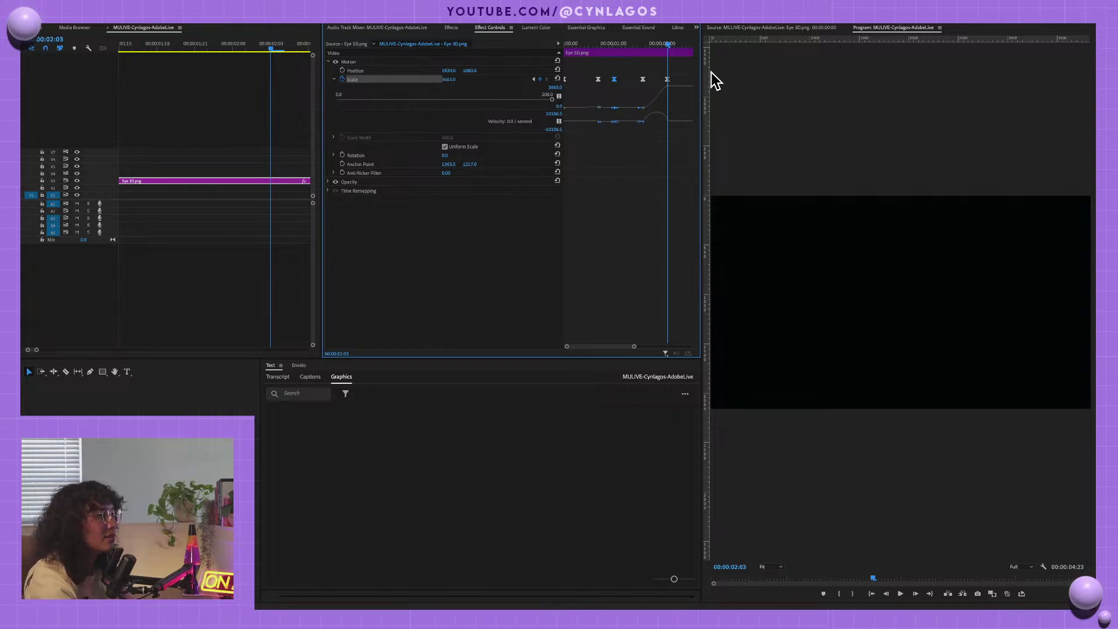
- Move the final enlarged Scale keyframe earlier to about 00:00:01:19 and play the animation from the beginning
drag(668, 78, 548, 65)
click(672, 43)
key(space)
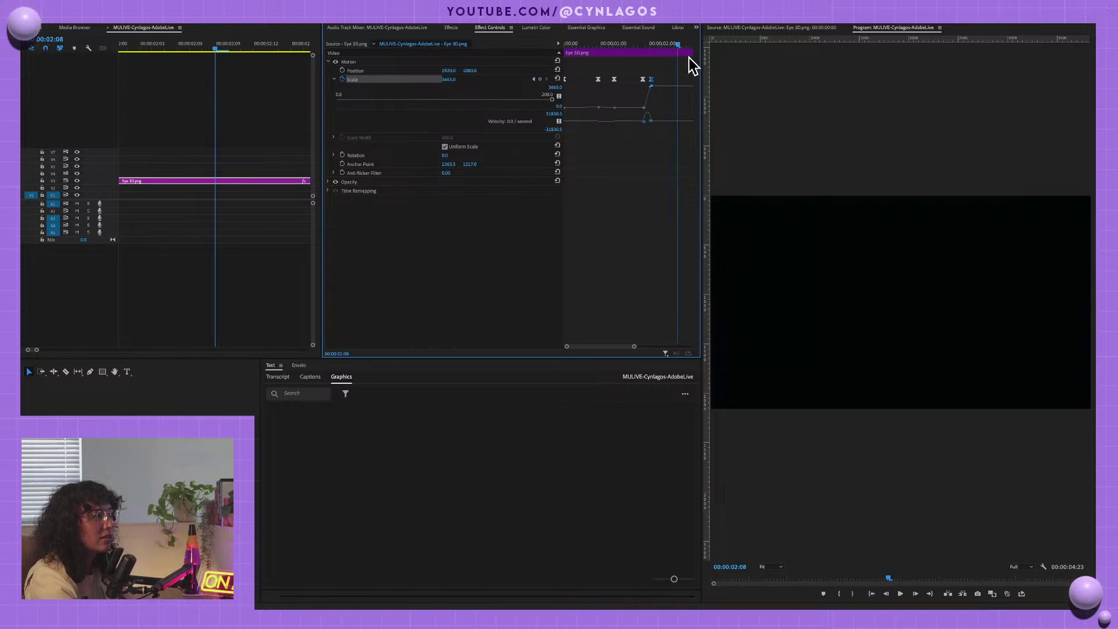
drag(677, 50, 609, 59)
key(space)
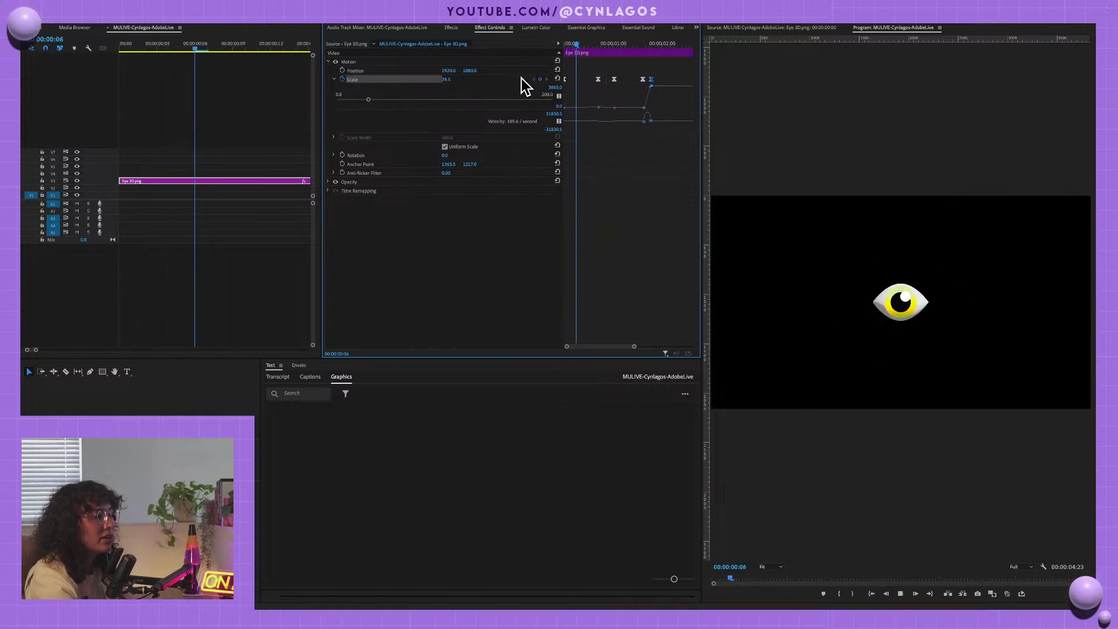
key(space)
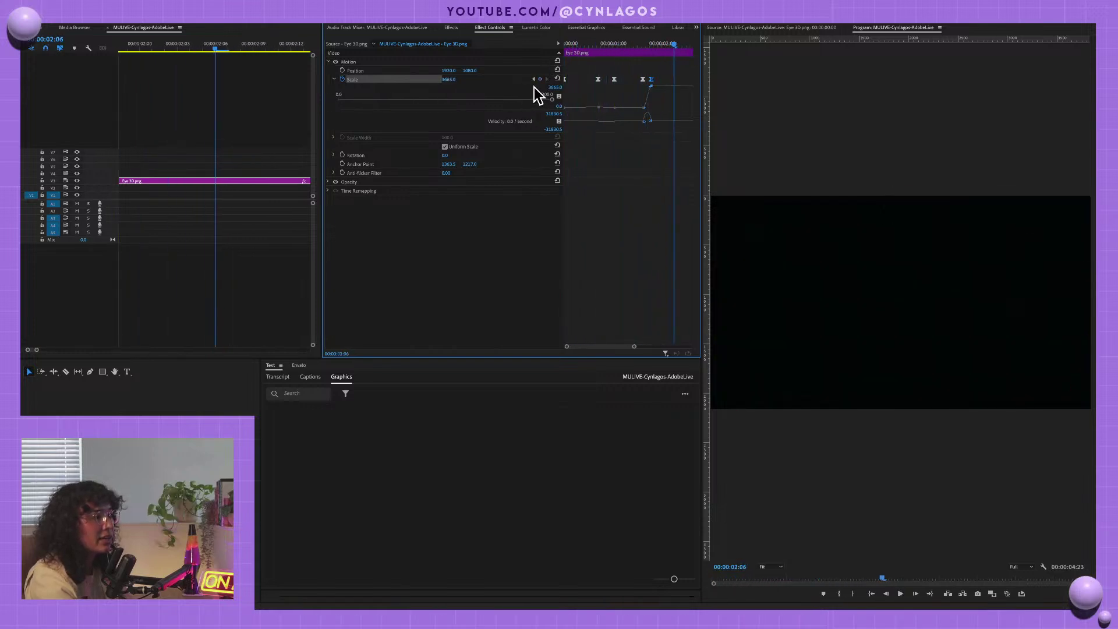
- Move the final Scale keyframe slightly to about 00:00:01:21 and preview the animation from the start
drag(653, 79, 656, 79)
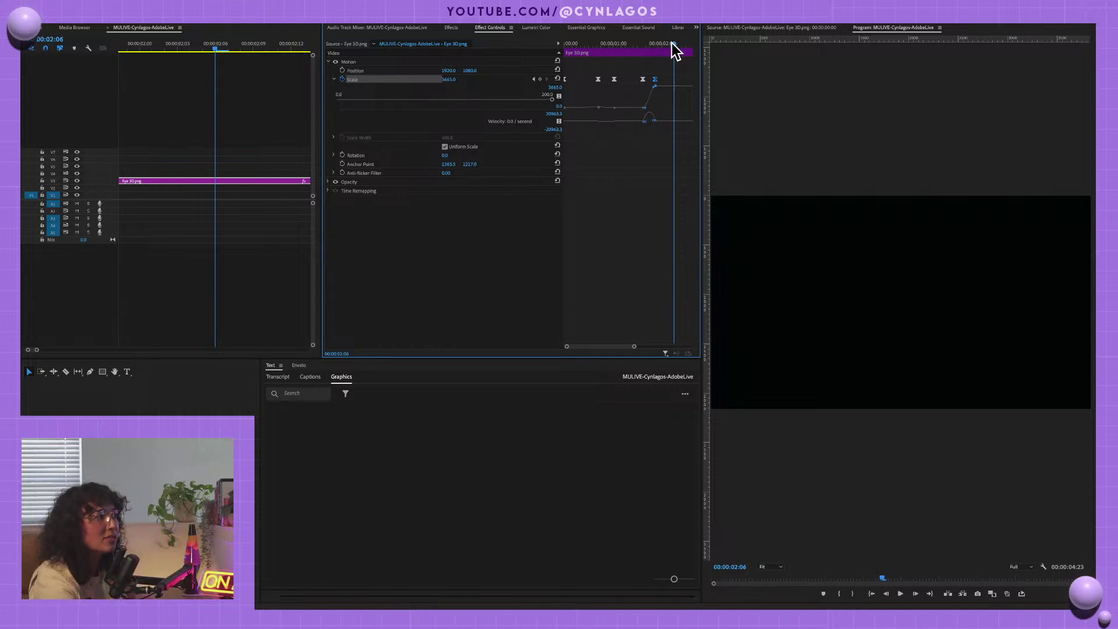
key(Home)
drag(557, 52, 587, 53)
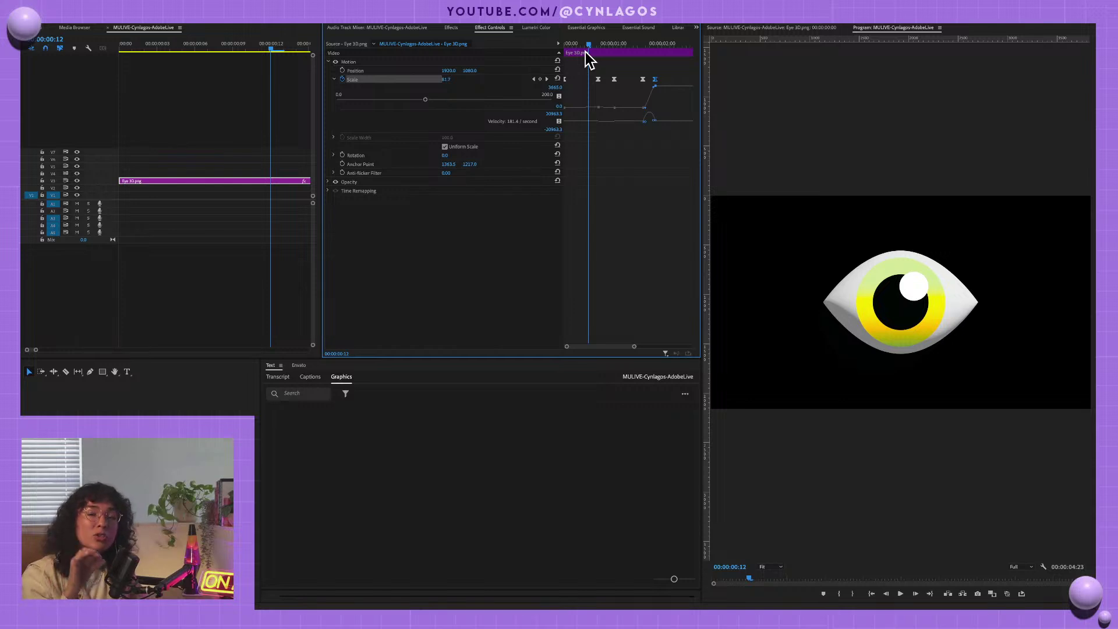
key(space)
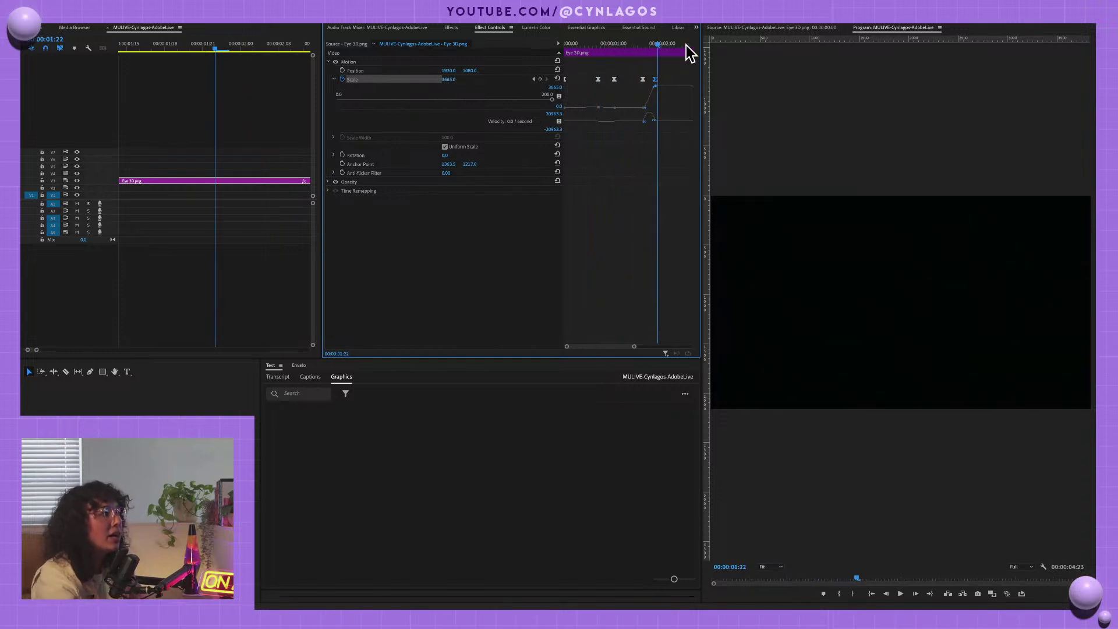
- Play the animation through to 00:00:02:15 and mark the sequence's out point there
mouse_move(652, 43)
mouse_down()
mouse_move(600, 43)
mouse_move(659, 46)
mouse_move(636, 42)
mouse_up()
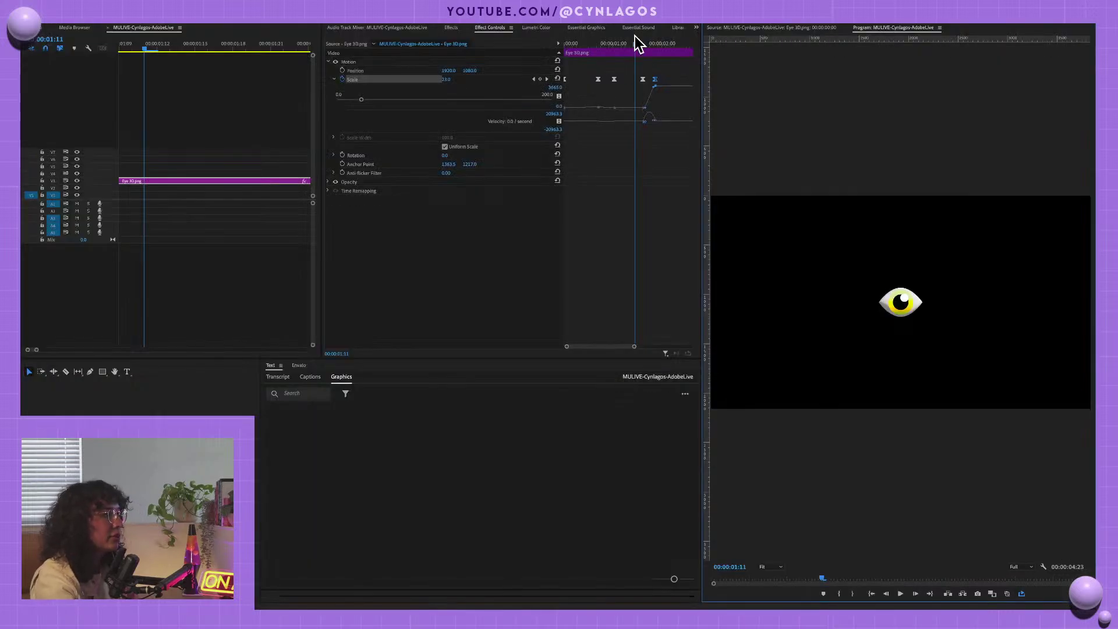
drag(637, 44, 554, 75)
key(space)
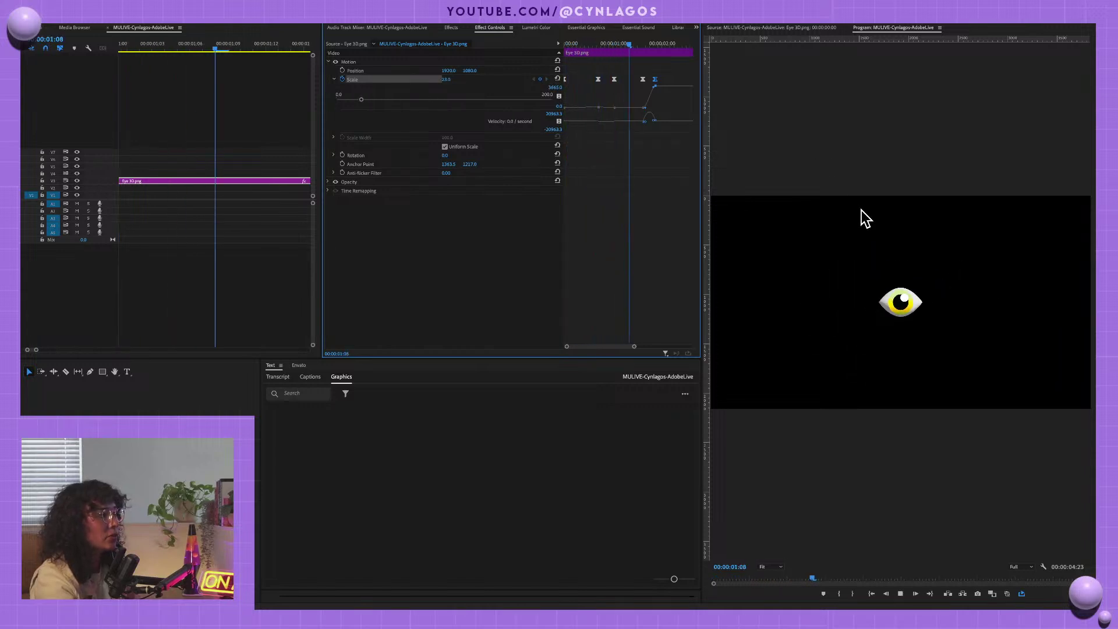
key(space)
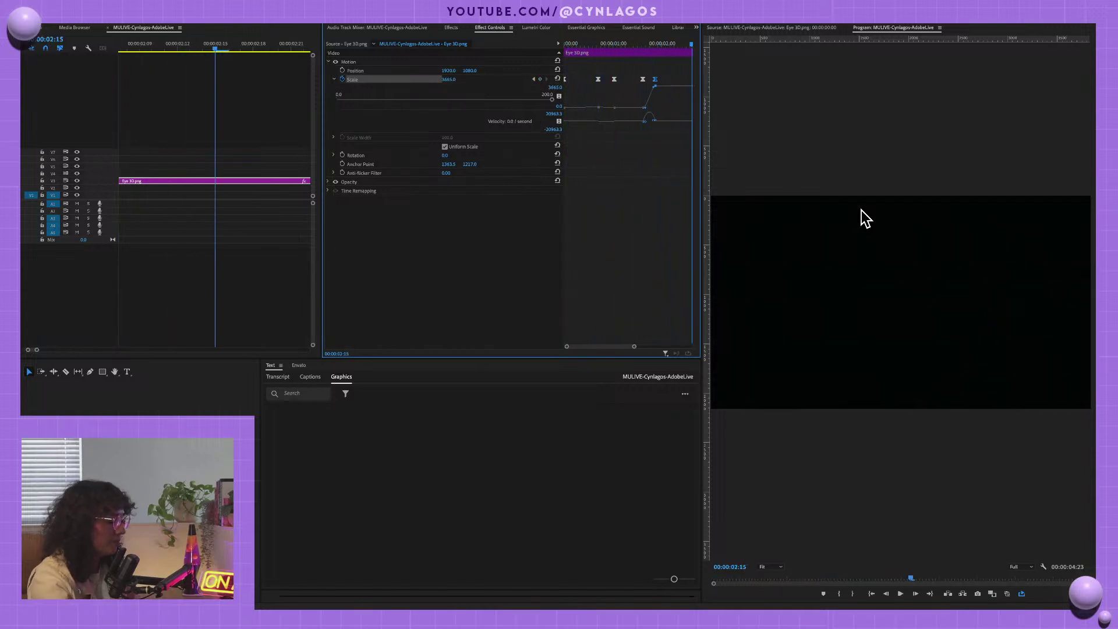
key(o)
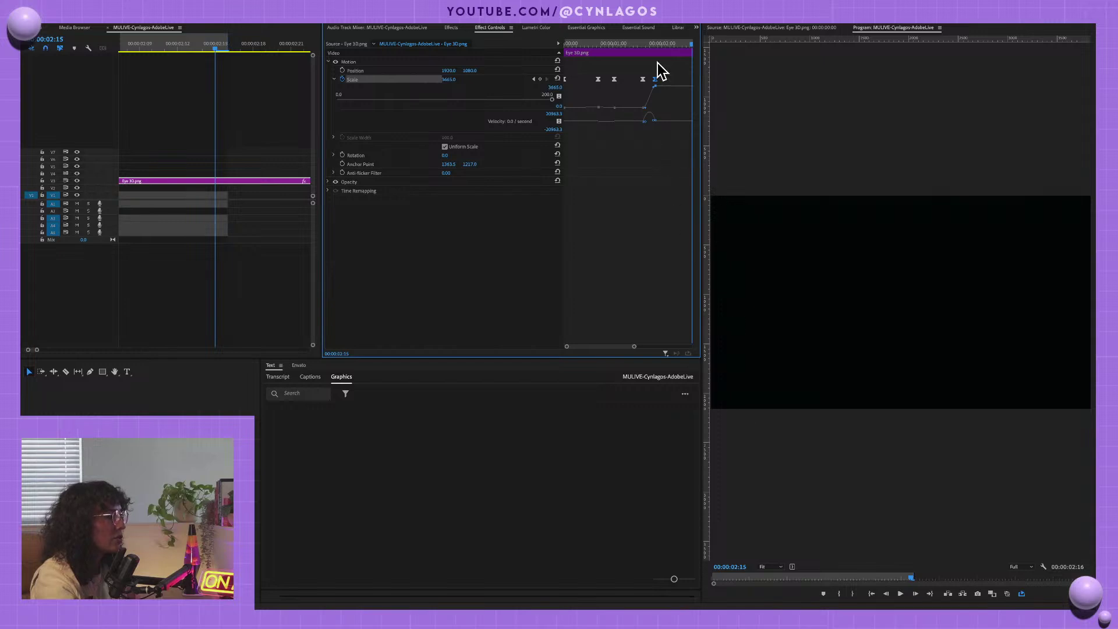
- Replay the marked range from the start several times to examine the eye's pop, hold and zoom-in timing
key(space)
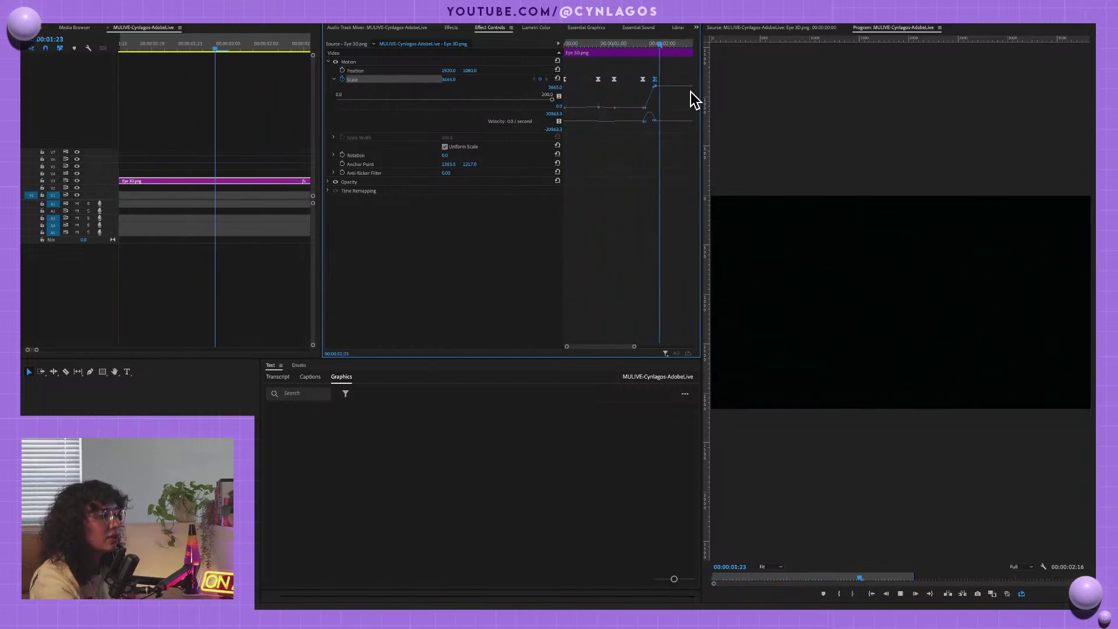
key(space)
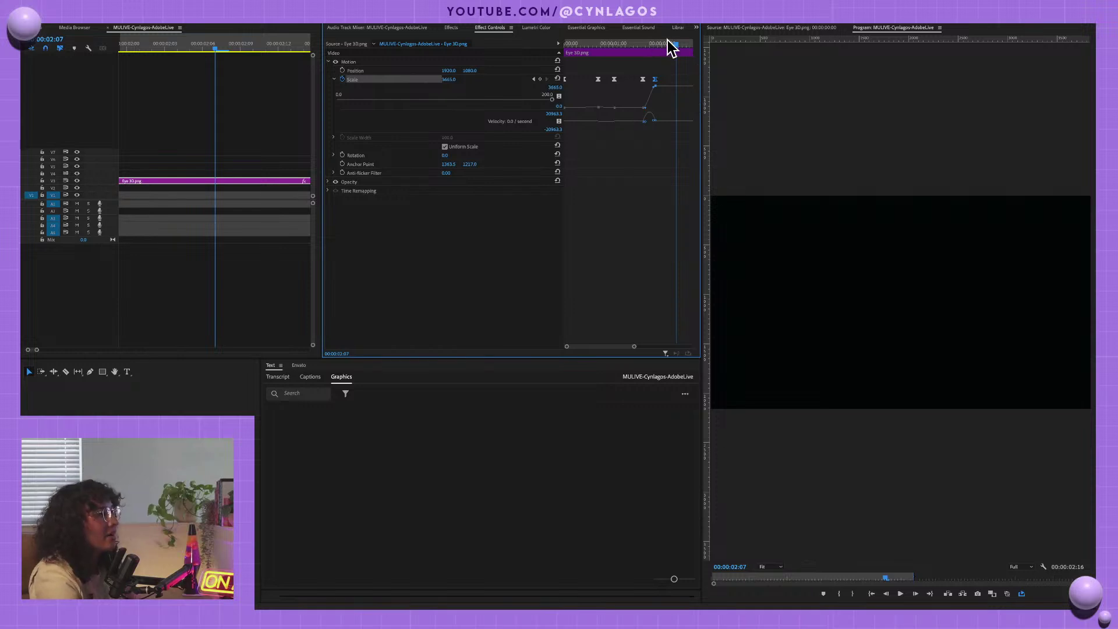
key(Home)
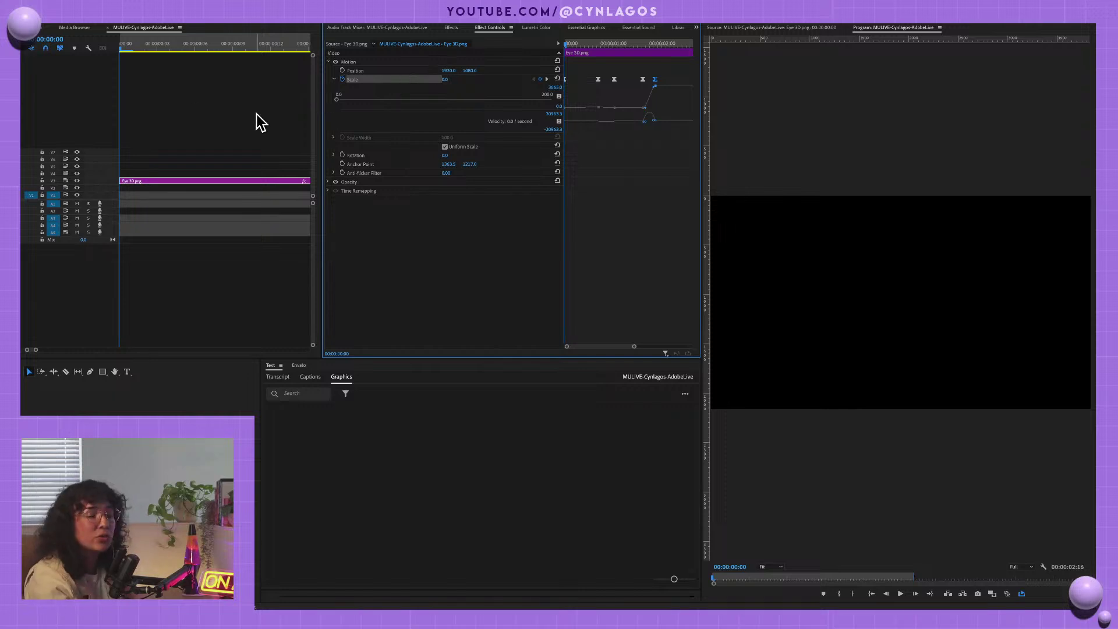
key(space)
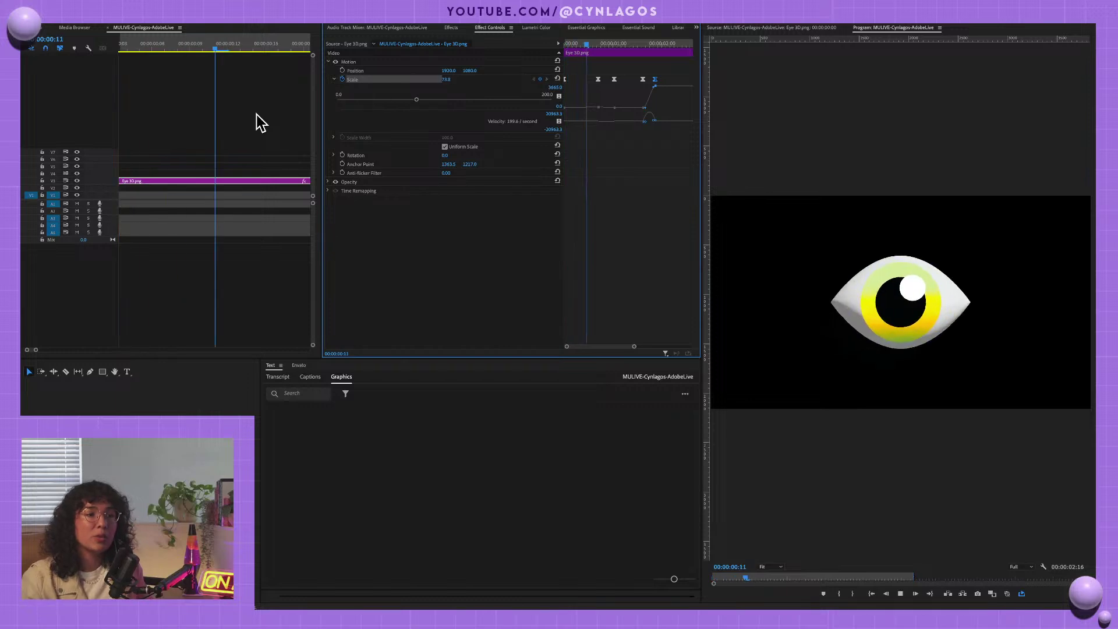
key(space)
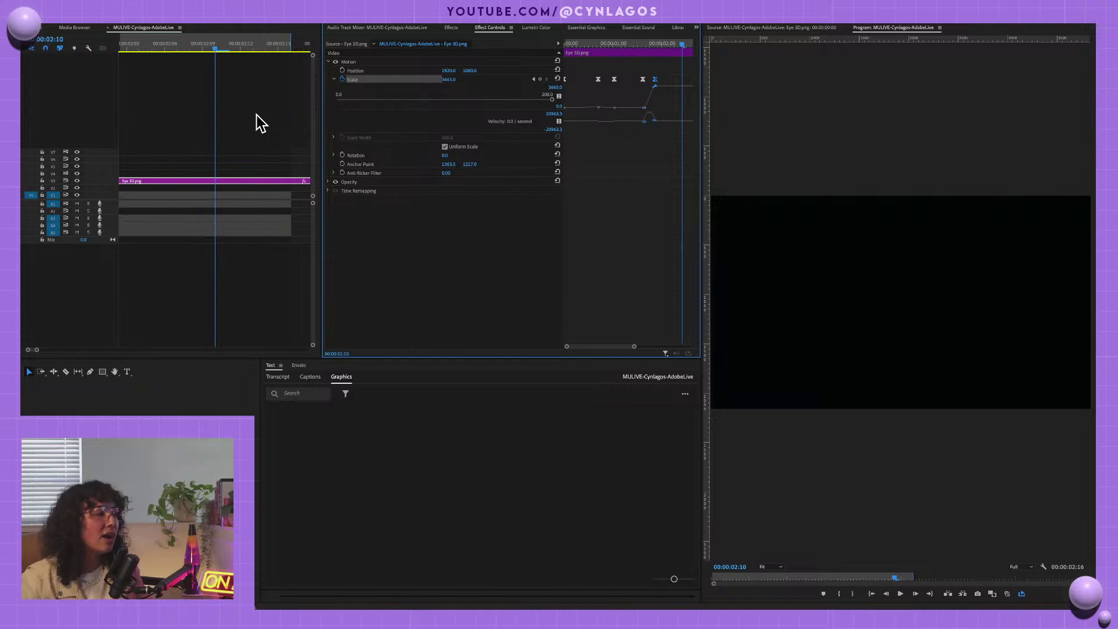
key(Home)
key(space)
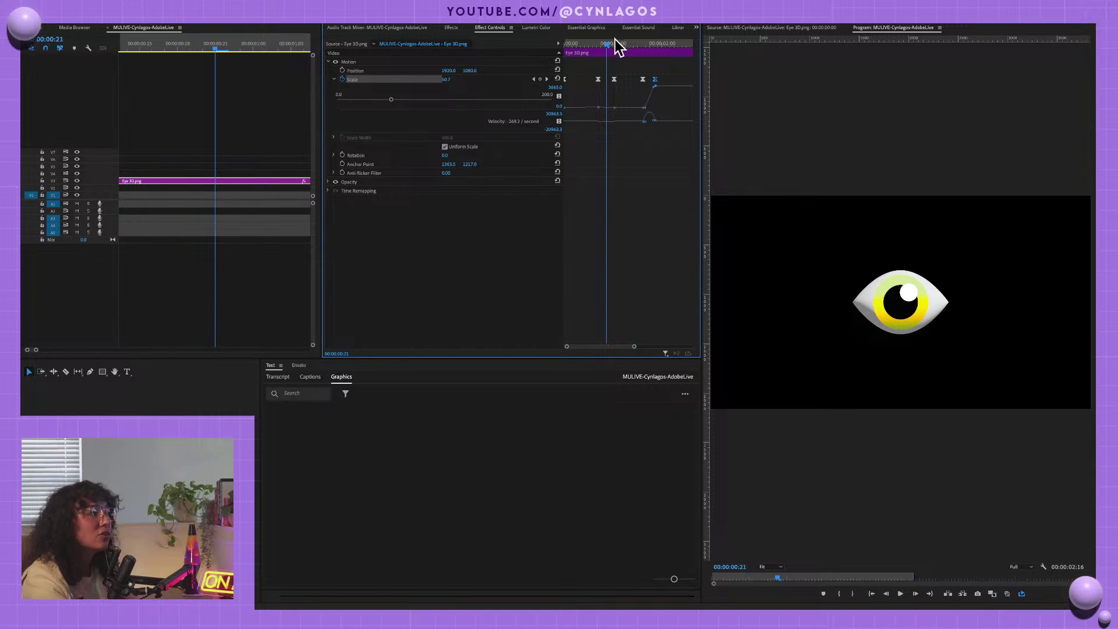
drag(608, 44, 563, 33)
key(space)
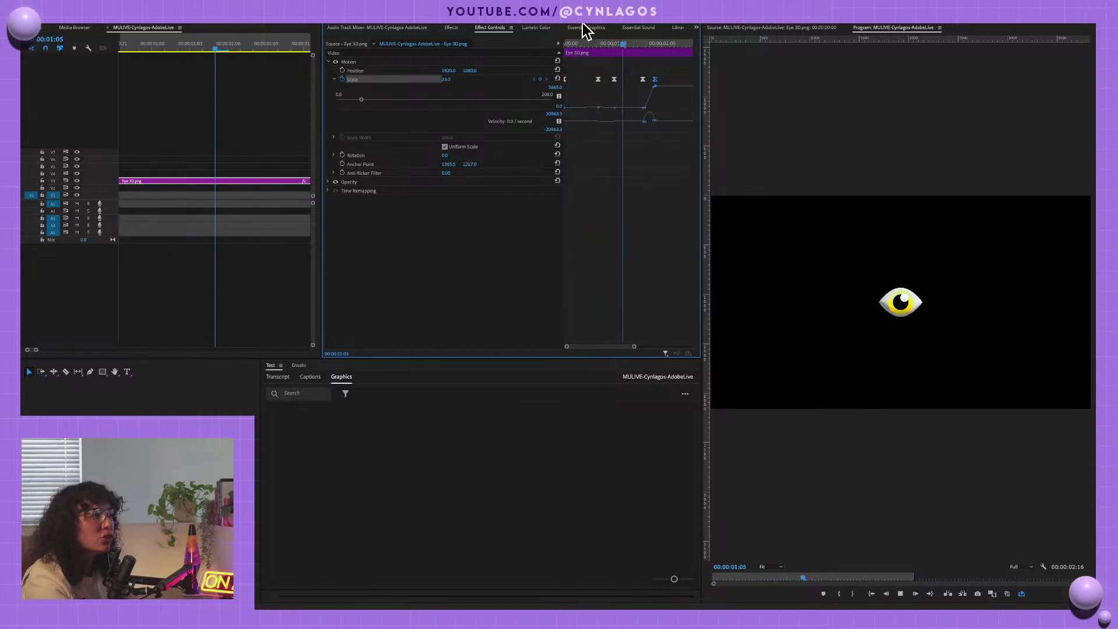
key(space)
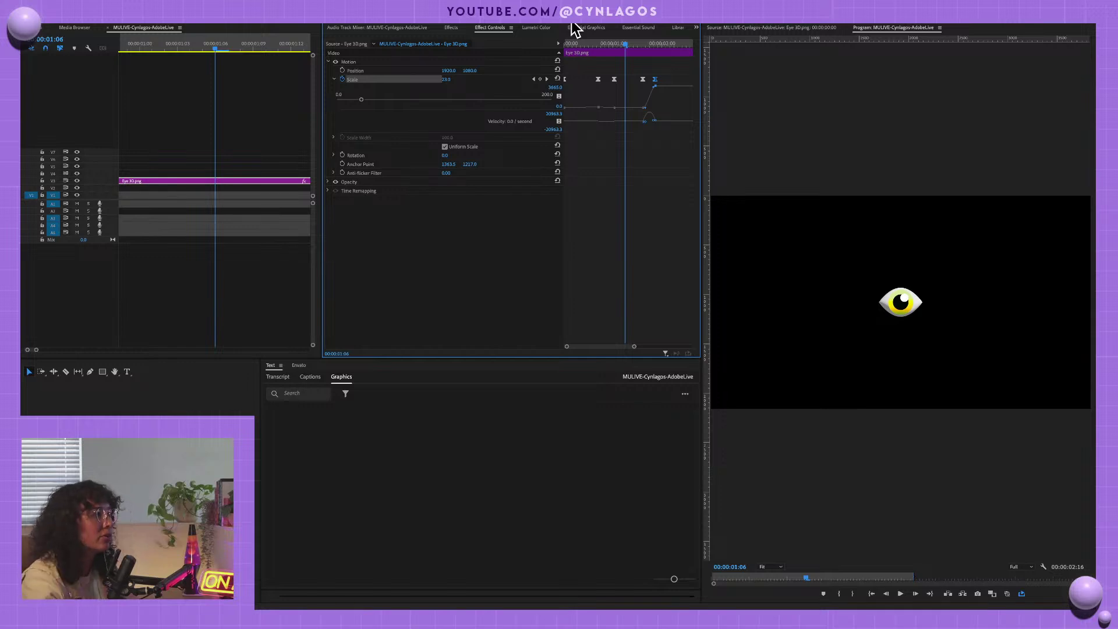
drag(620, 44, 551, 36)
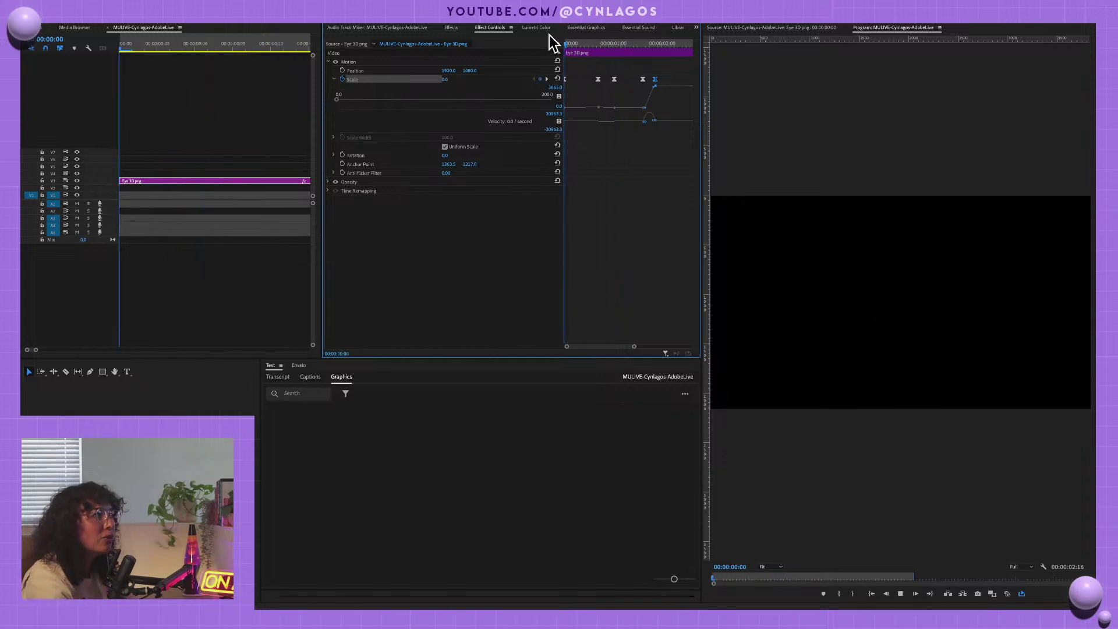
key(space)
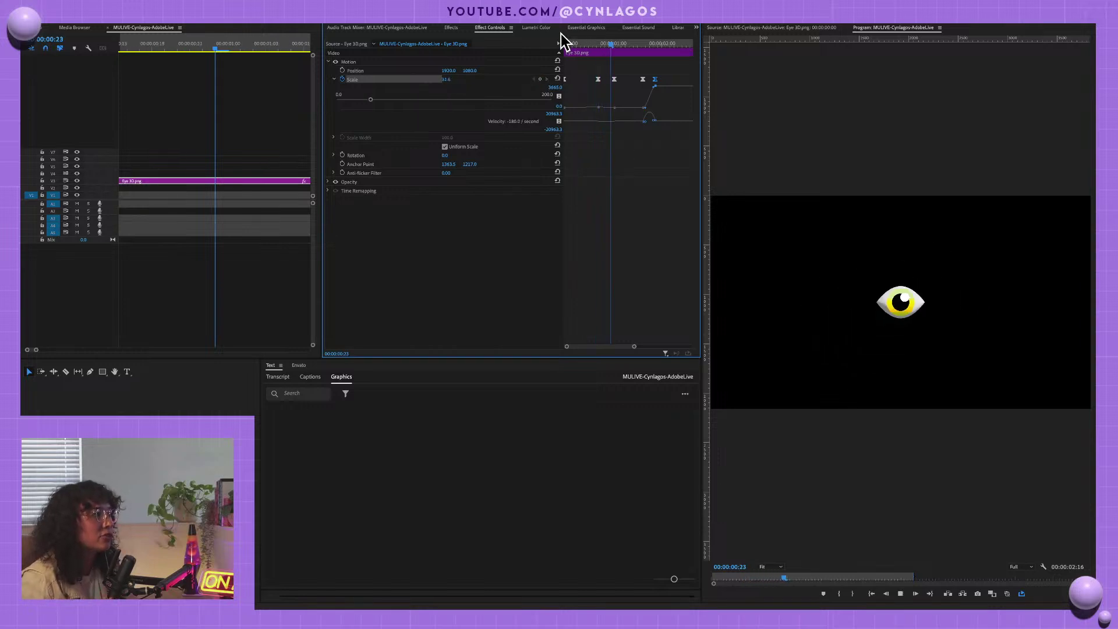
key(space)
key(shift+Right)
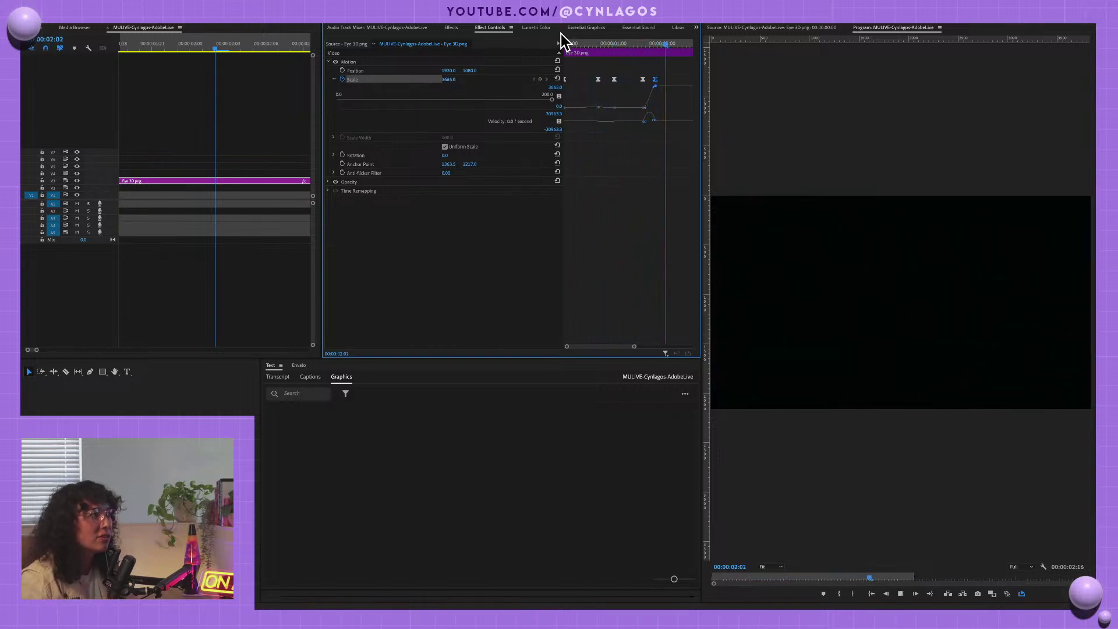
key(Home)
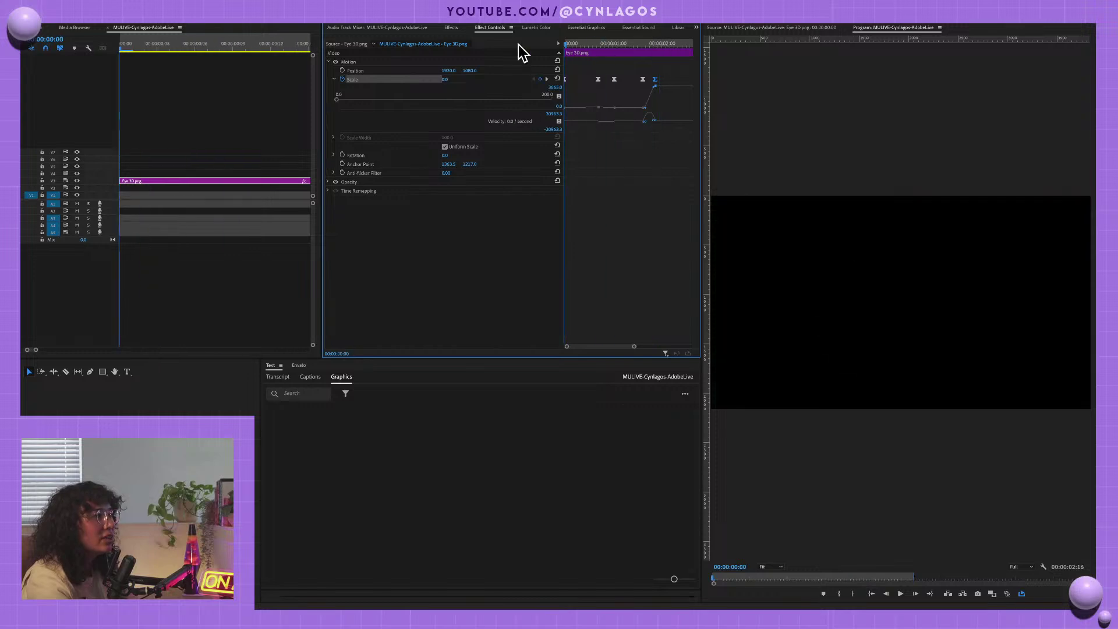
key(space)
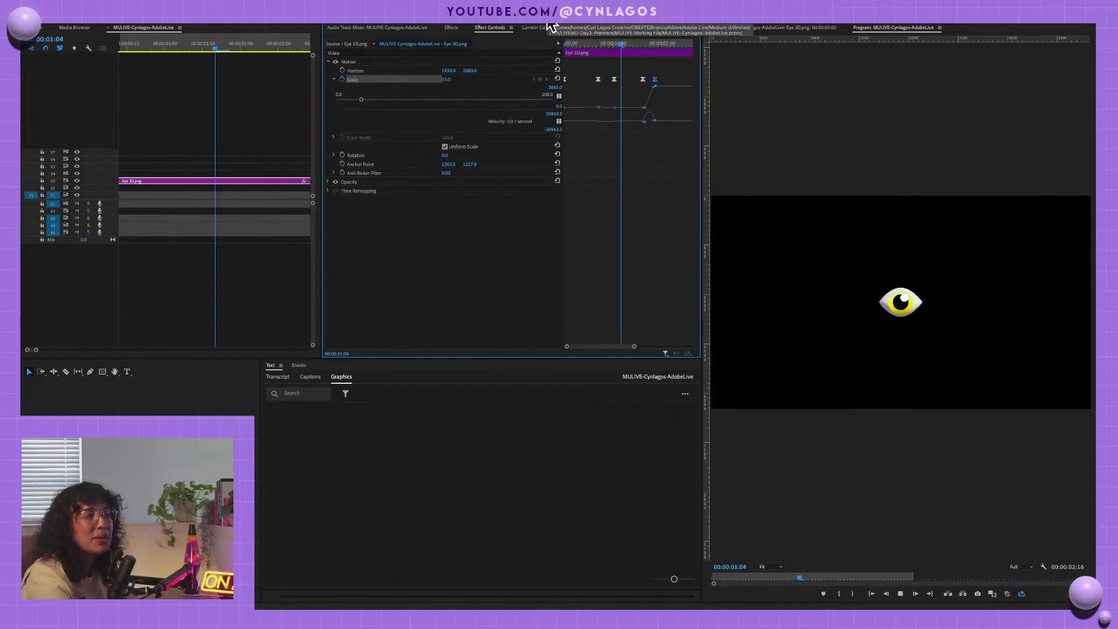
key(space)
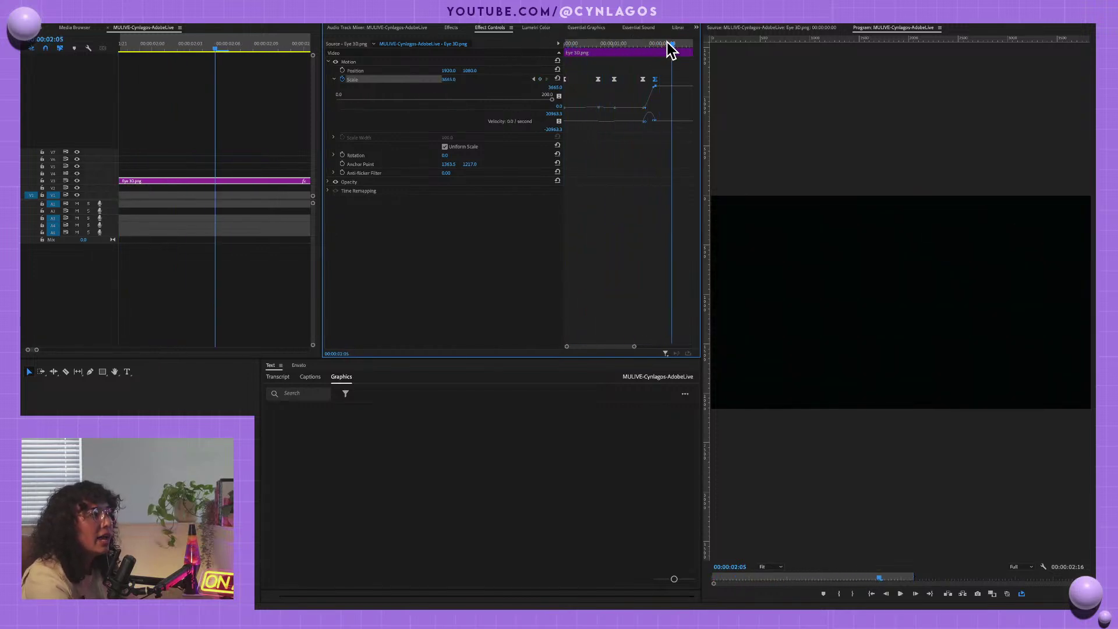
- Play the animation from the start, pausing at the hold's Scale keyframes at 00:00:01:01 and 00:00:01:15, and continue into the zoom
drag(669, 43, 554, 44)
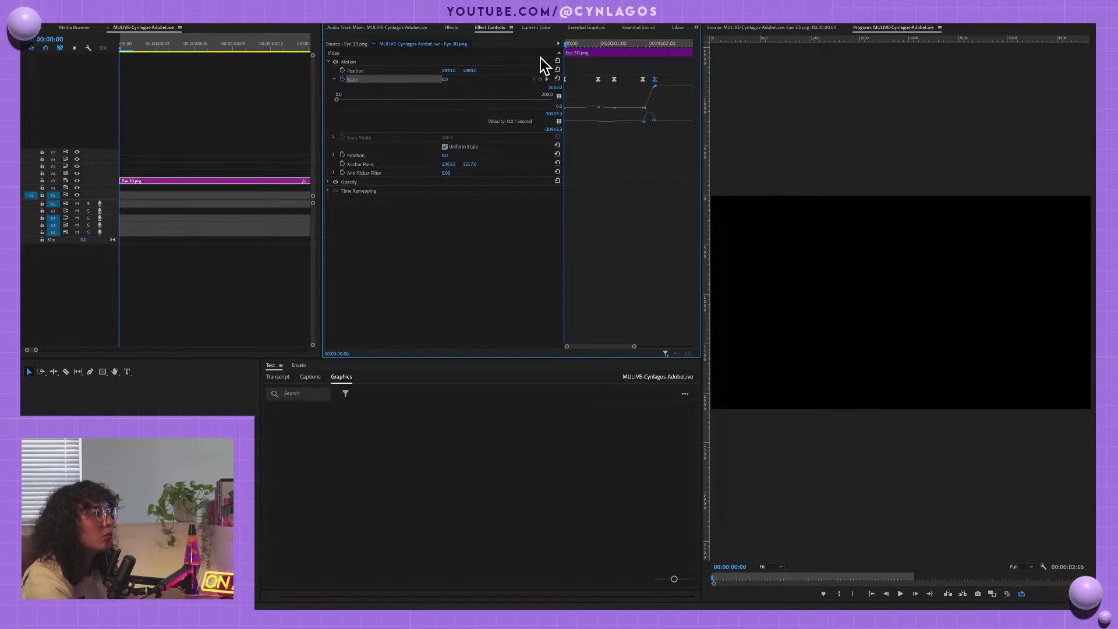
key(space)
key(space)
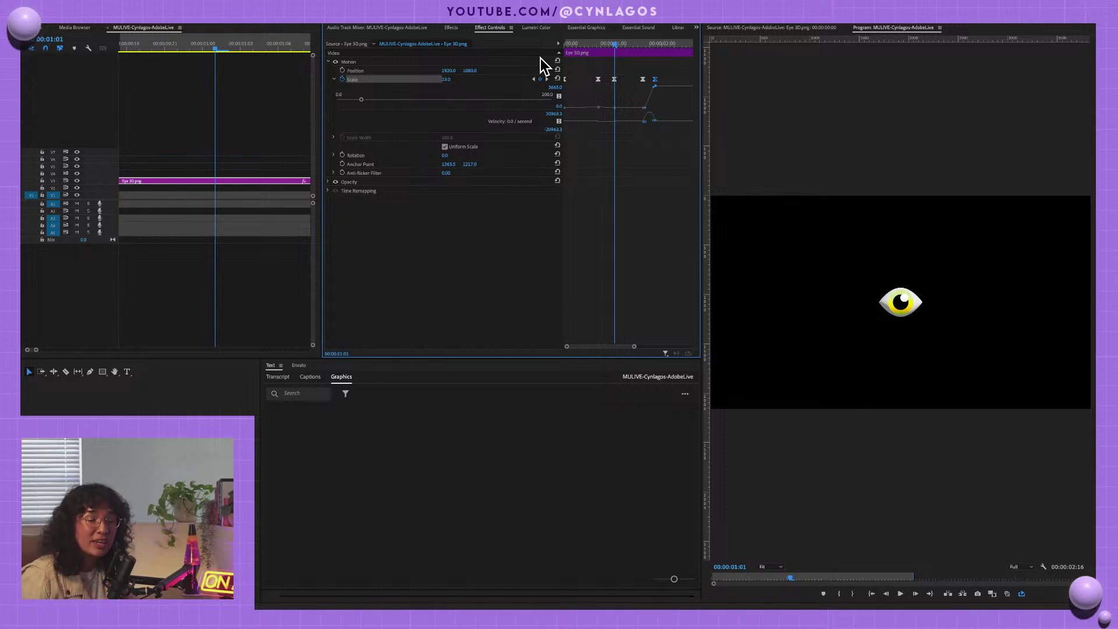
key(space)
key(space)
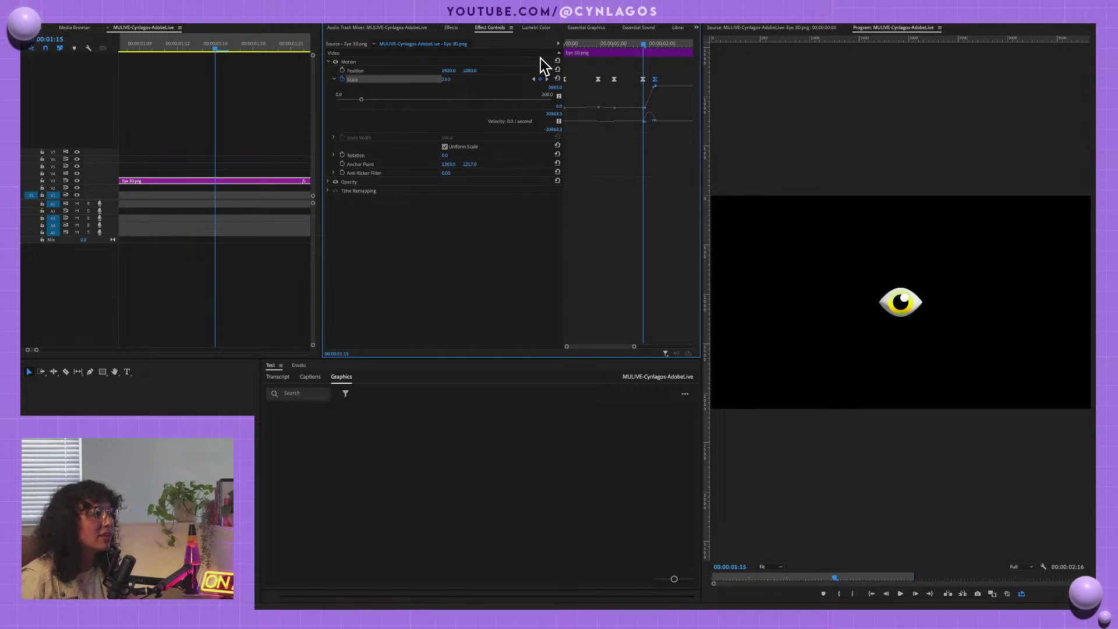
key(space)
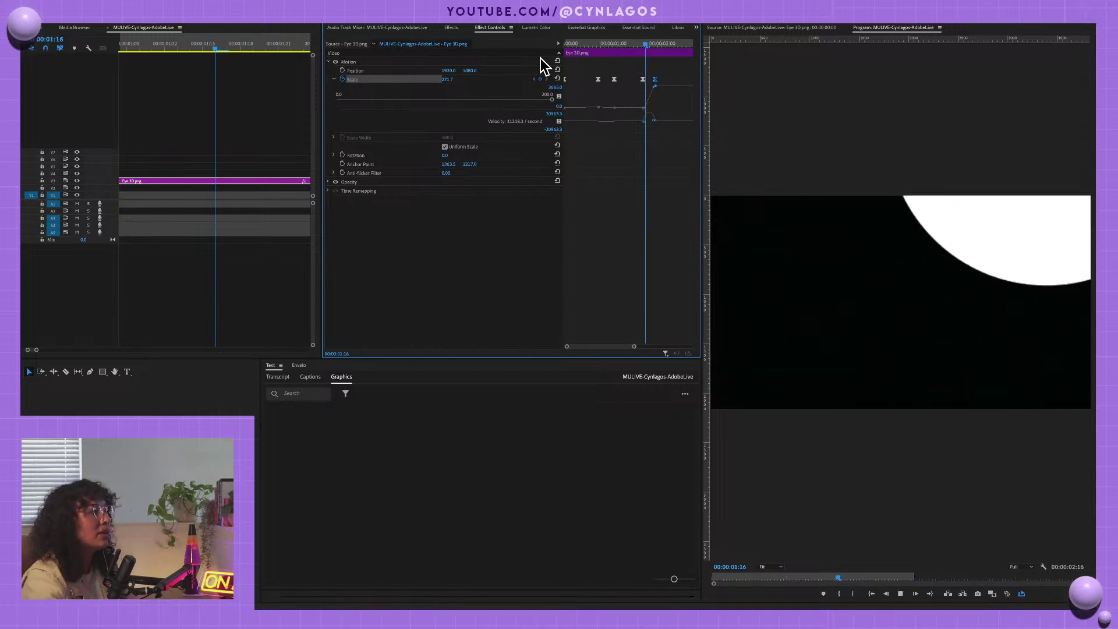
- Replay the eye animation from the start through the zoom, stopping at 00:00:01:23
key(space)
click(618, 43)
click(572, 43)
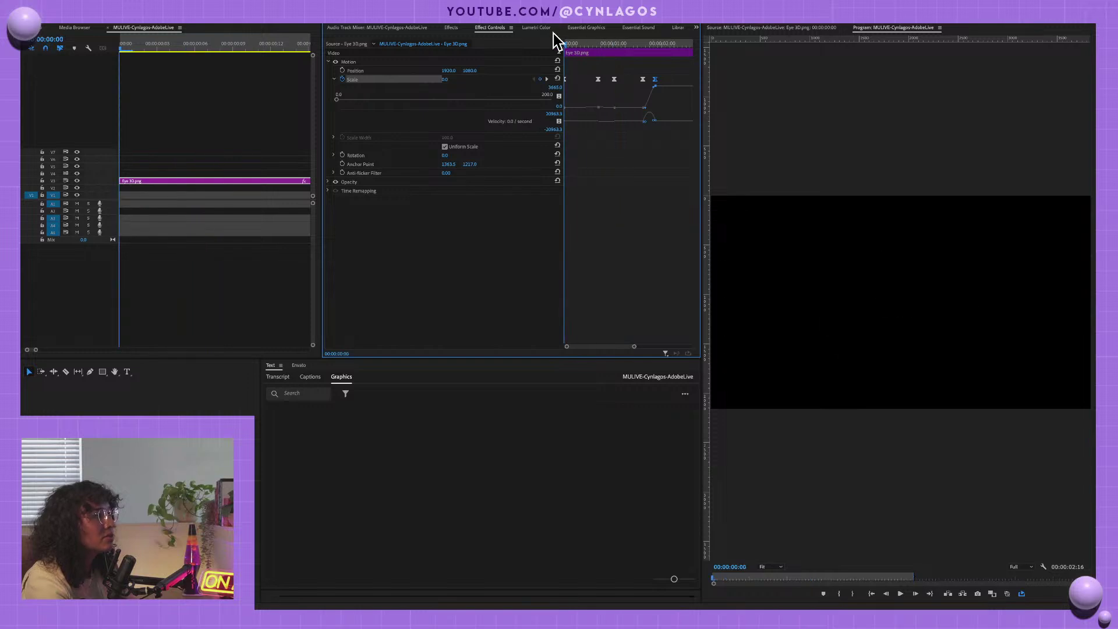
key(space)
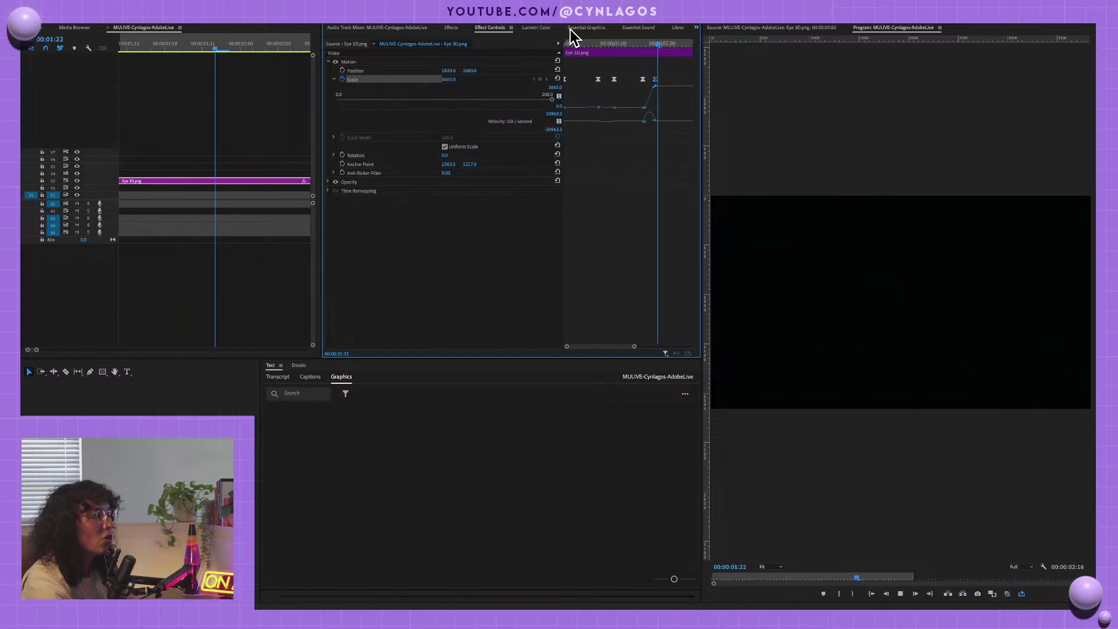
key(space)
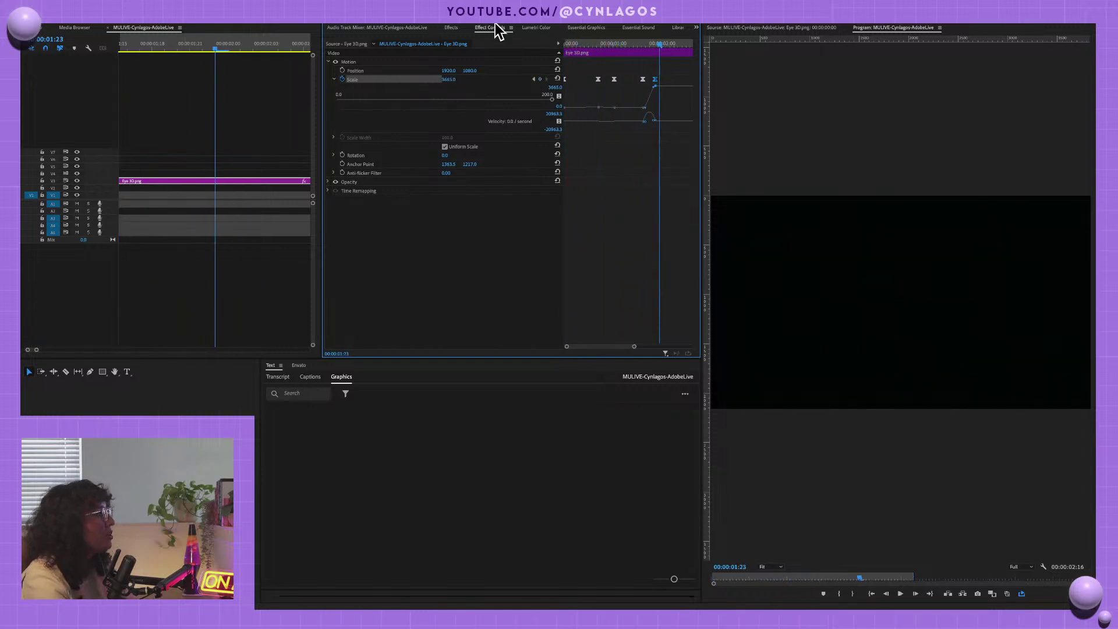
- Open Essential Graphics and compare its template browser with its layer editing view, finishing in the editing view
click(697, 28)
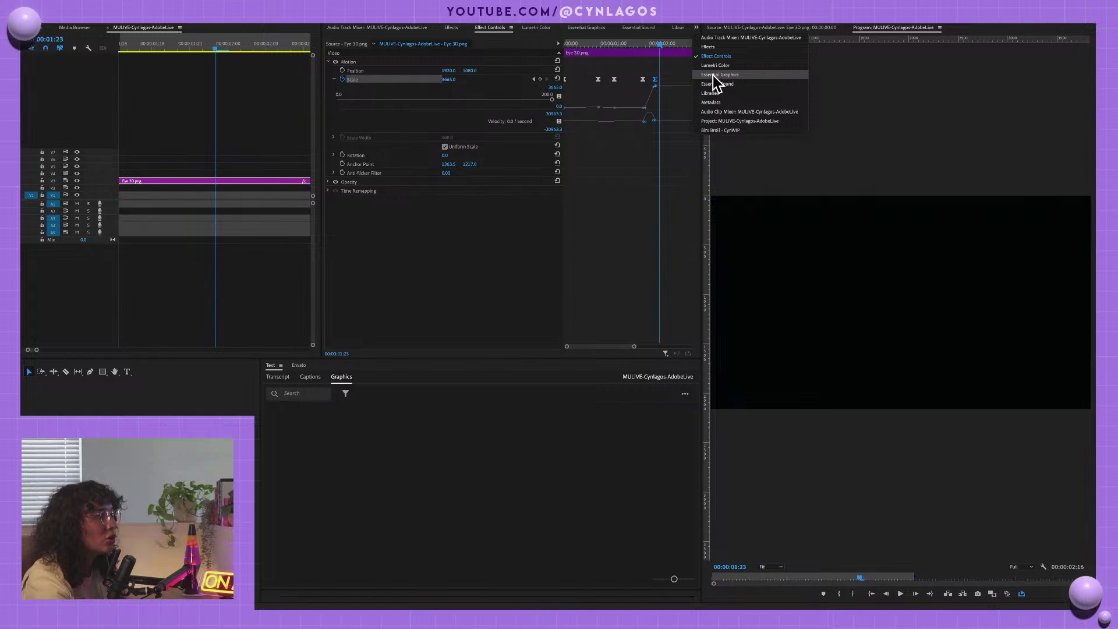
click(714, 75)
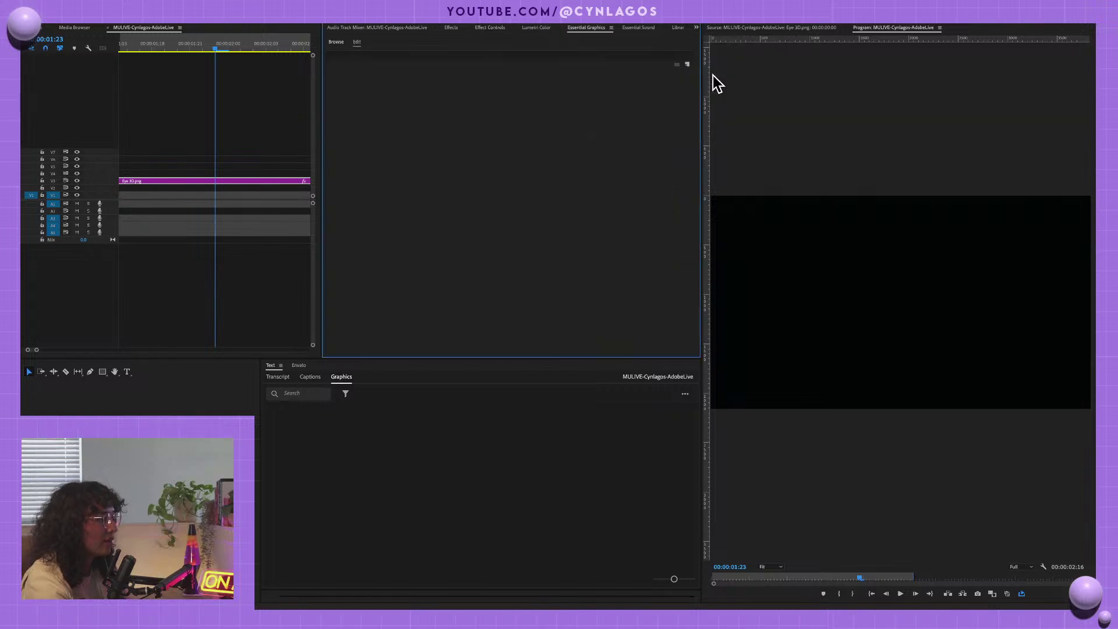
click(357, 42)
click(336, 42)
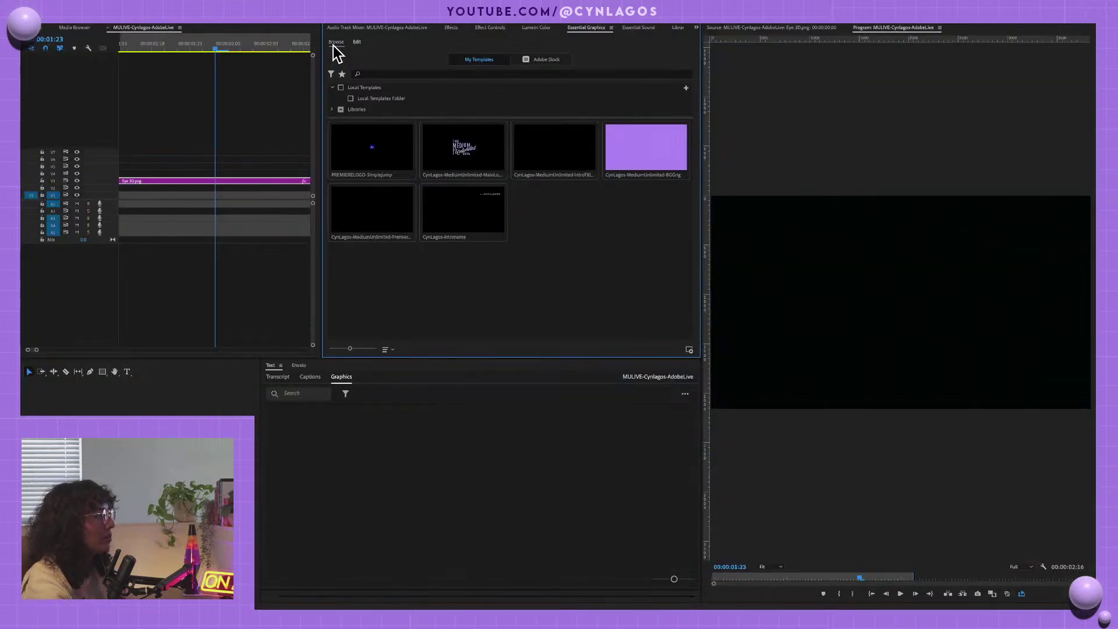
click(357, 42)
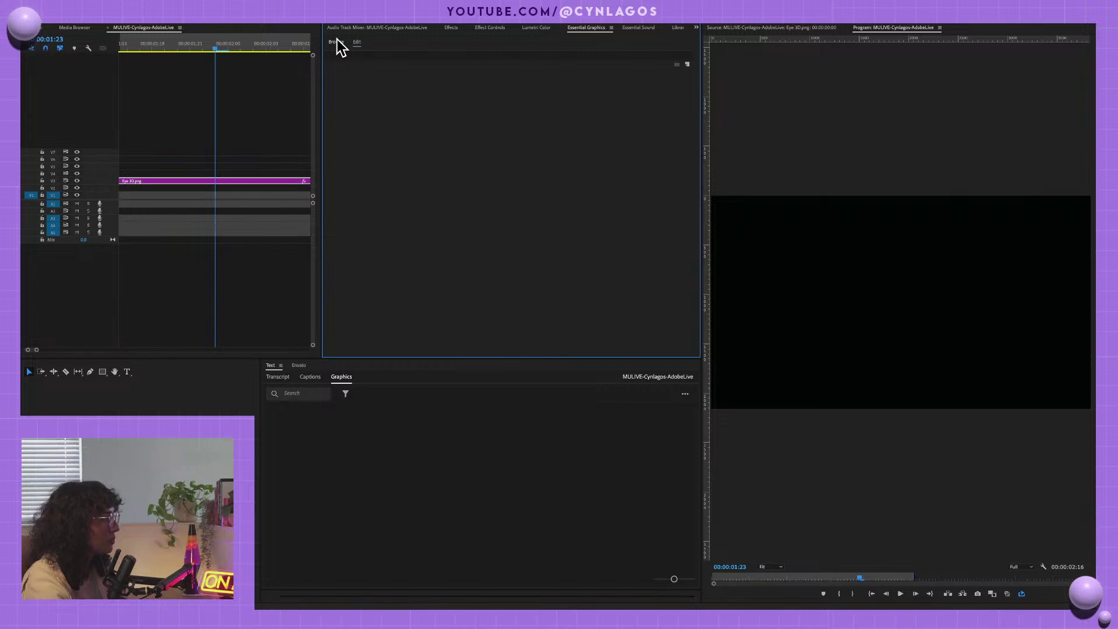
click(337, 41)
click(358, 43)
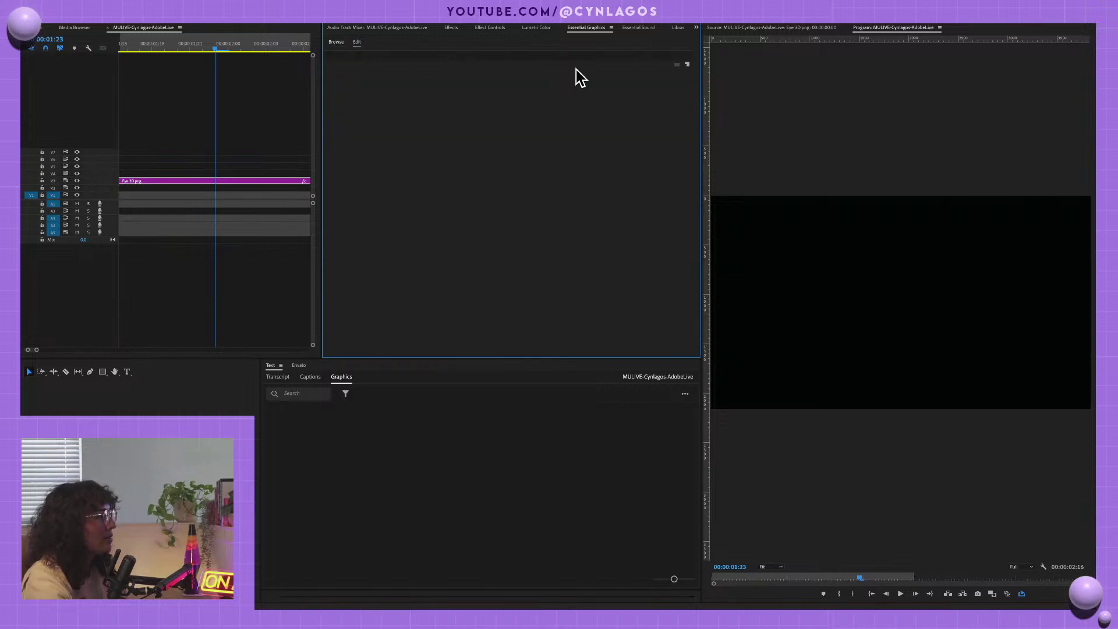
- Enlarge the Essential Graphics panel and add a new Ellipse layer to the sequence
key(grave)
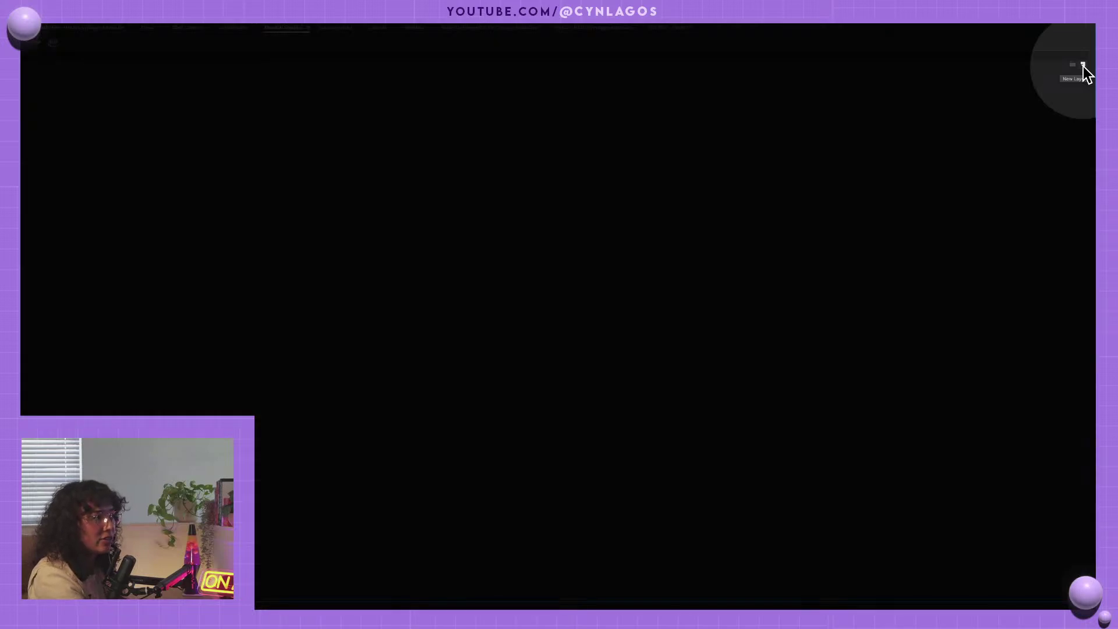
click(1083, 65)
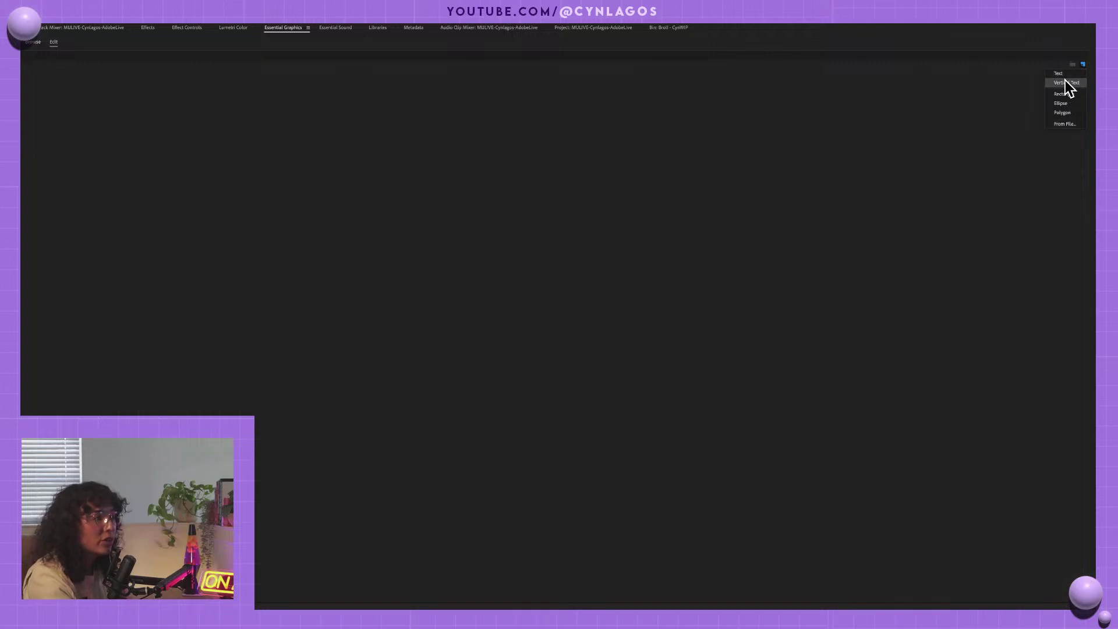
click(1067, 105)
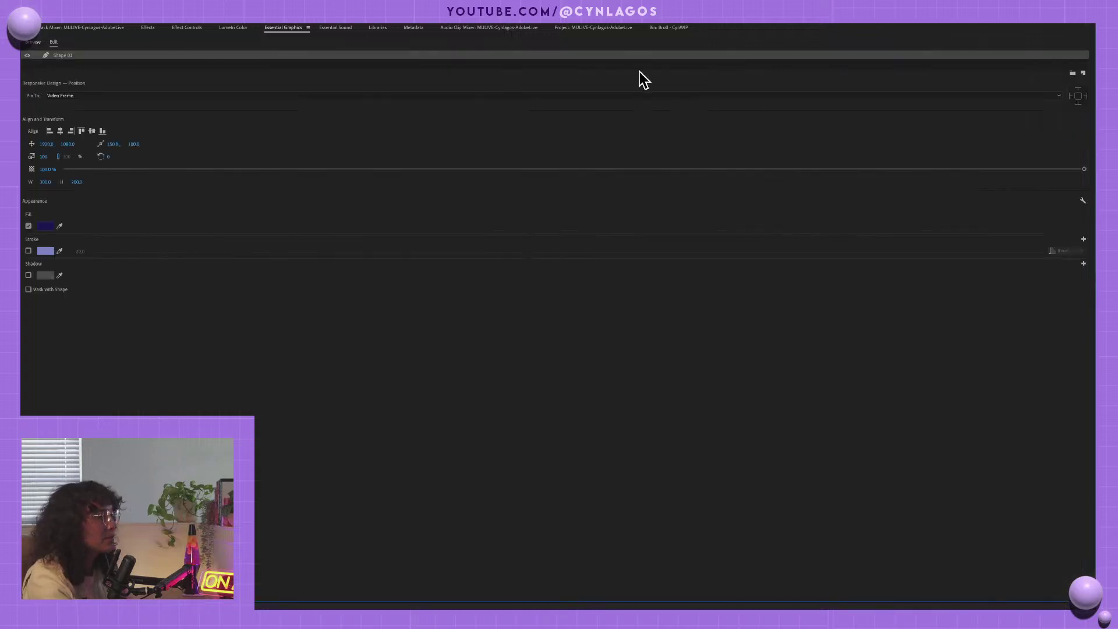
- Rename the new ellipse layer as circle1 and restore the normal workspace layout
double_click(61, 54)
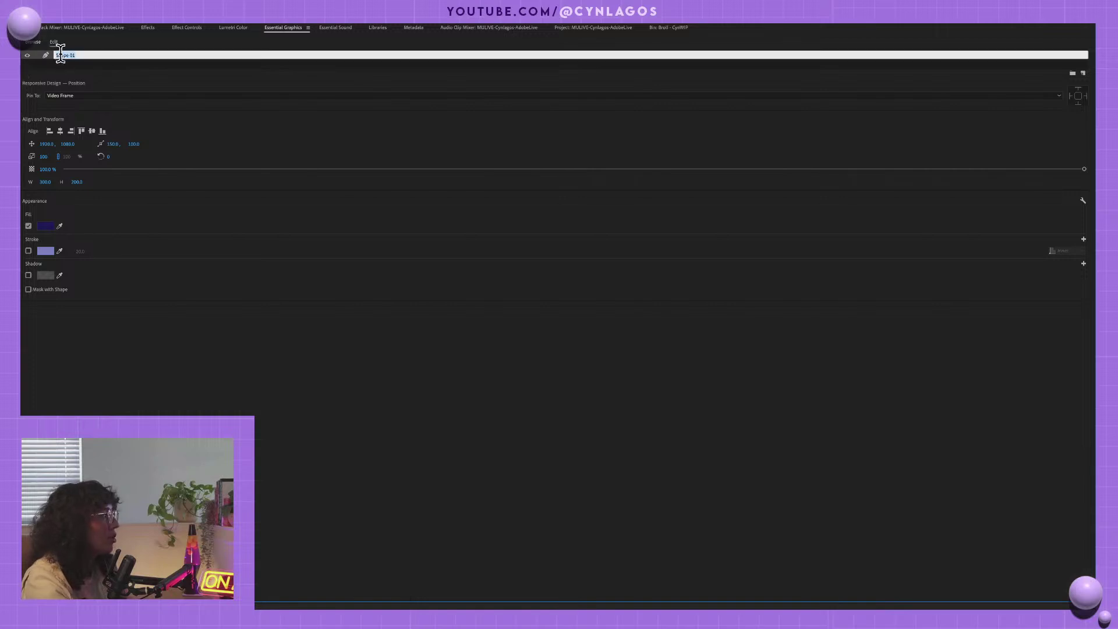
text(c)
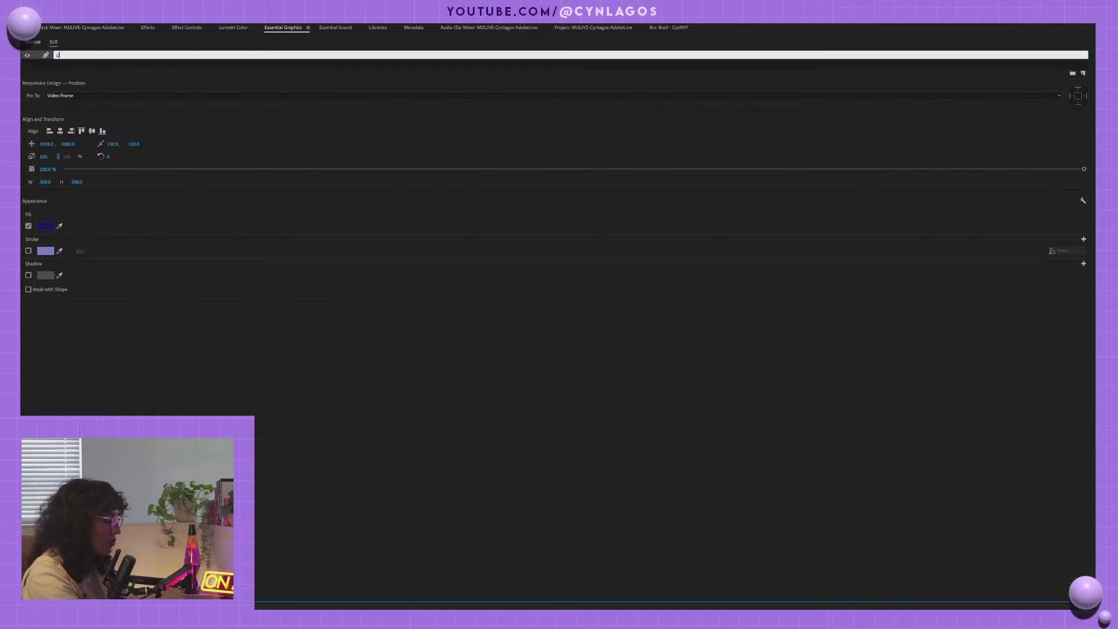
text(ircle)
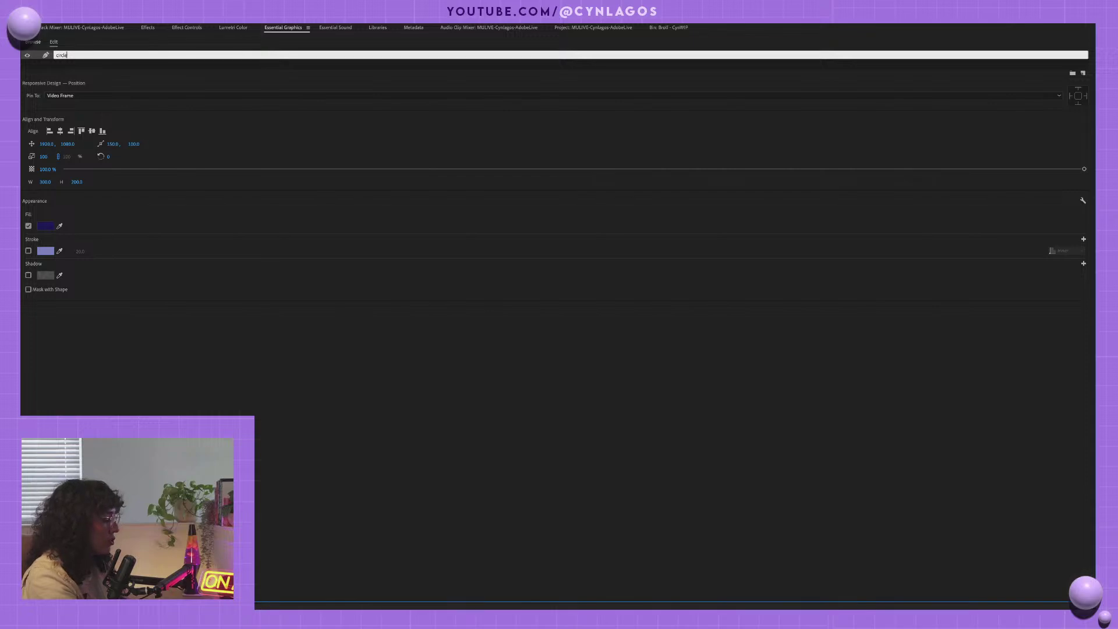
key(Return)
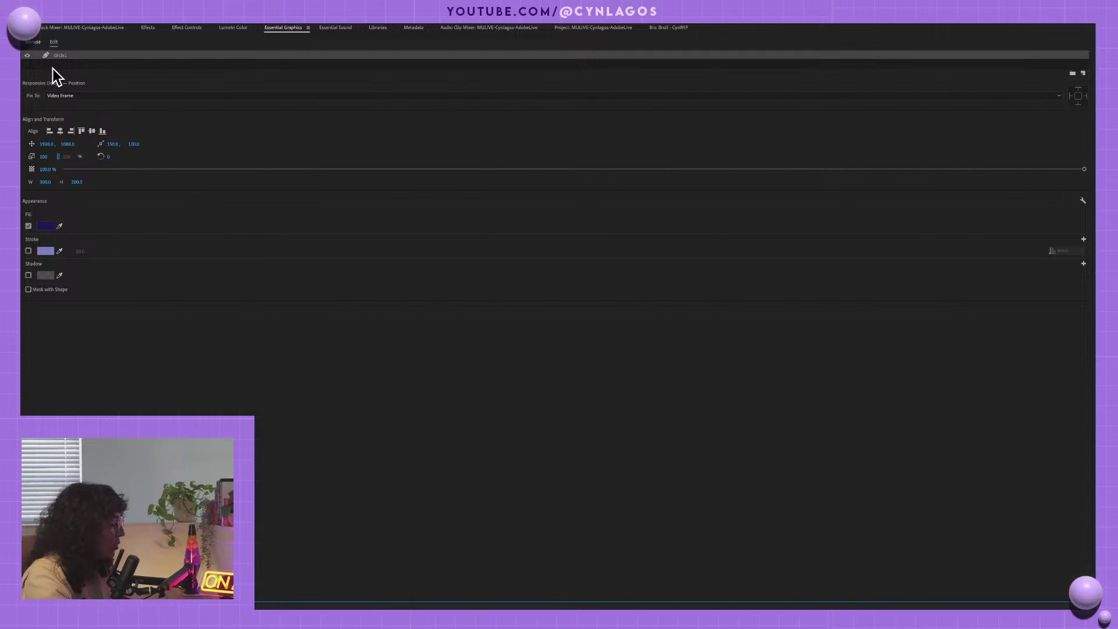
key(grave)
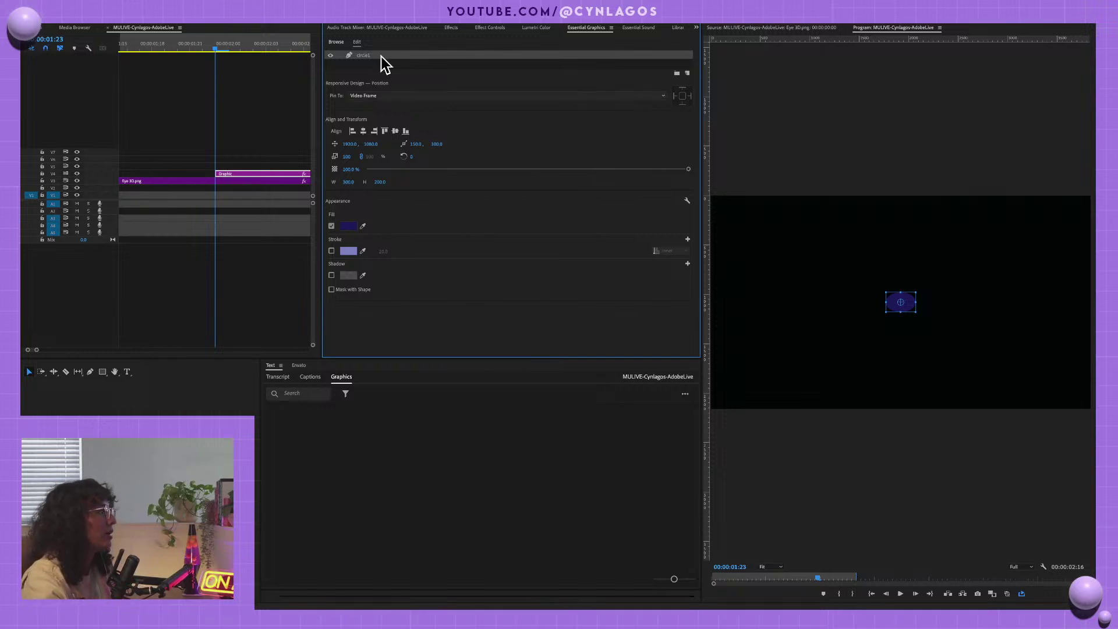
- Move the playhead to 00:00:02:11, inside the new Graphic clip, and select the Eye 3D.png clip below it
drag(216, 49, 245, 51)
key(minus)
key(minus)
key(minus)
key(minus)
key(minus)
key(minus)
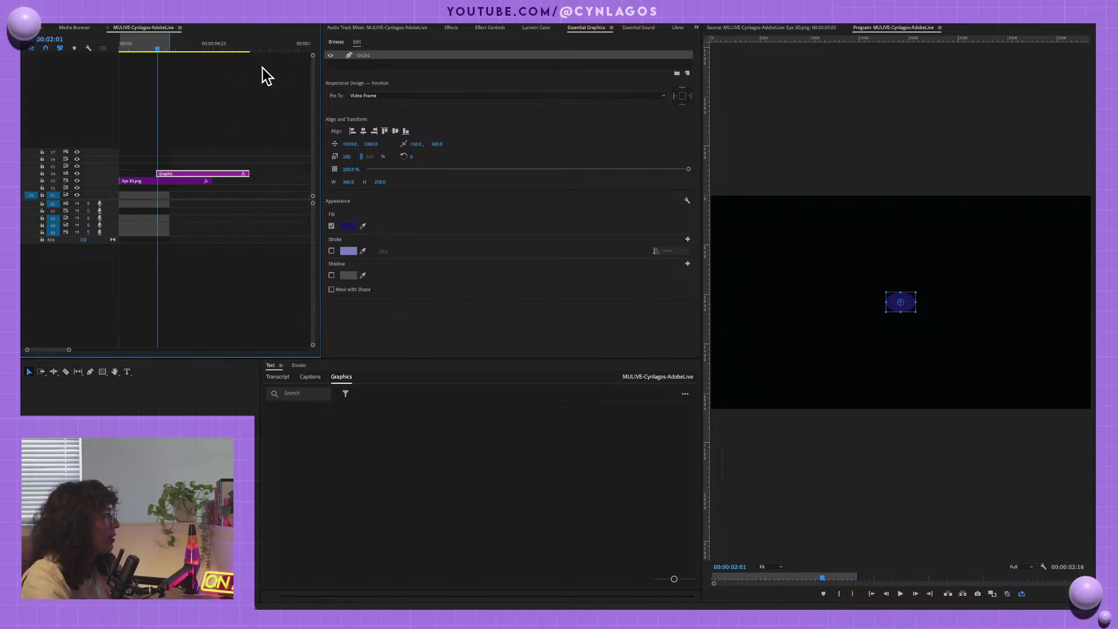
click(142, 50)
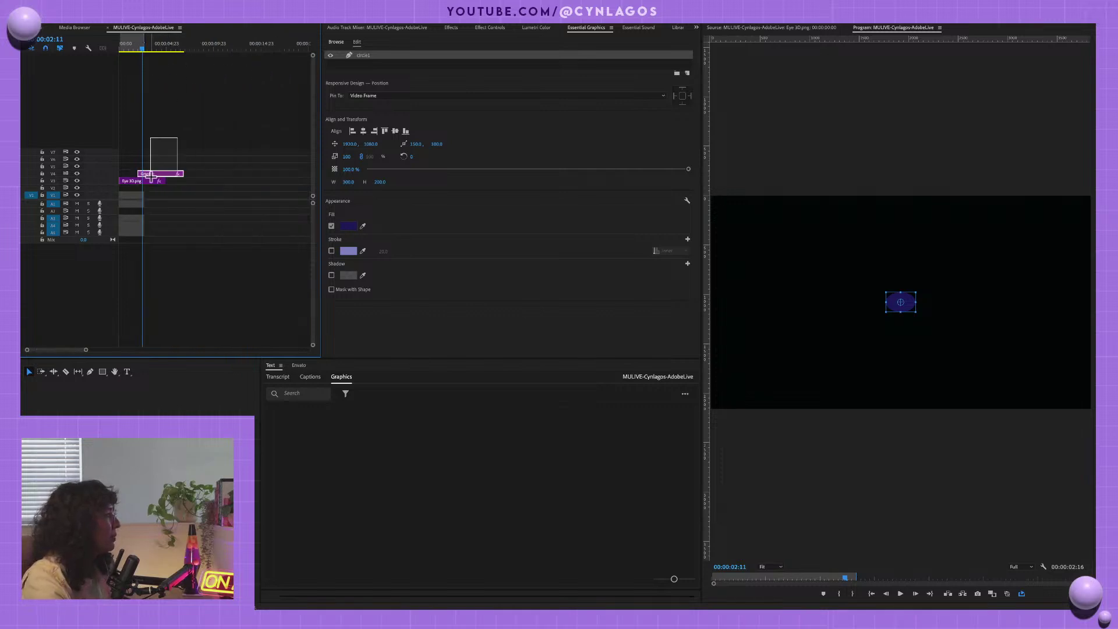
click(162, 181)
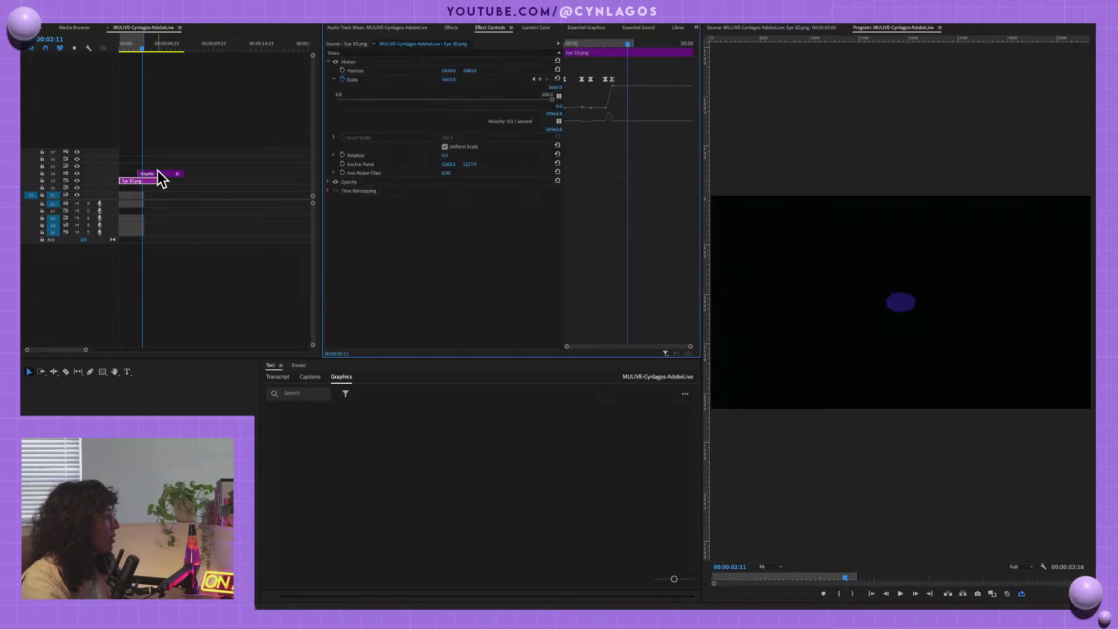
- Select the Graphic clip and expand the timeline's track heights so the track names and clip thumbnails show
key(backslash)
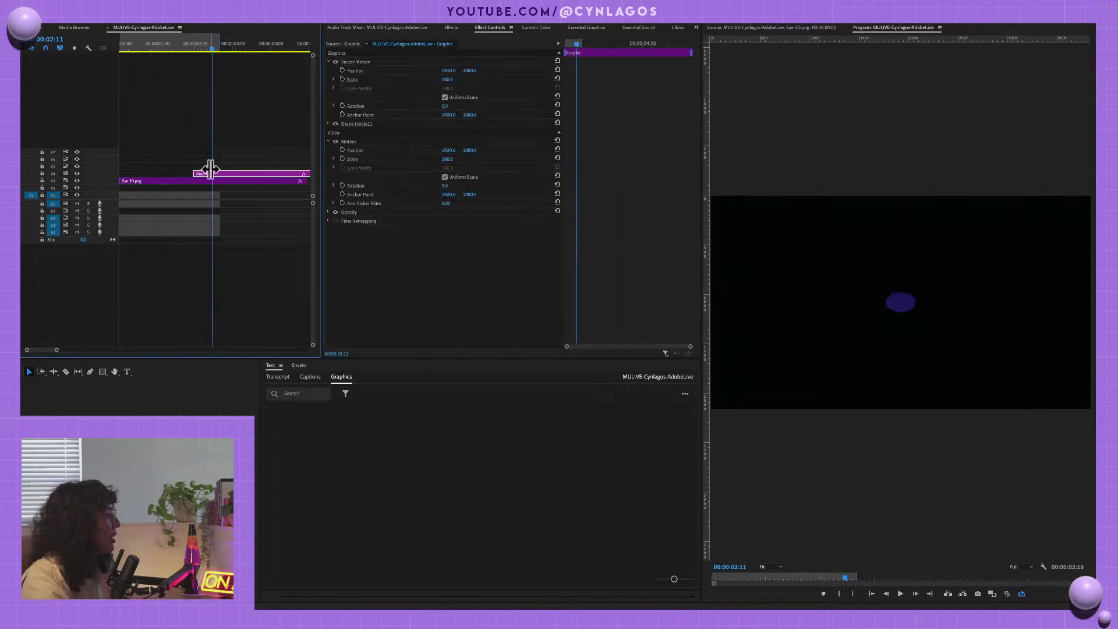
key(grave)
key(shift+equal)
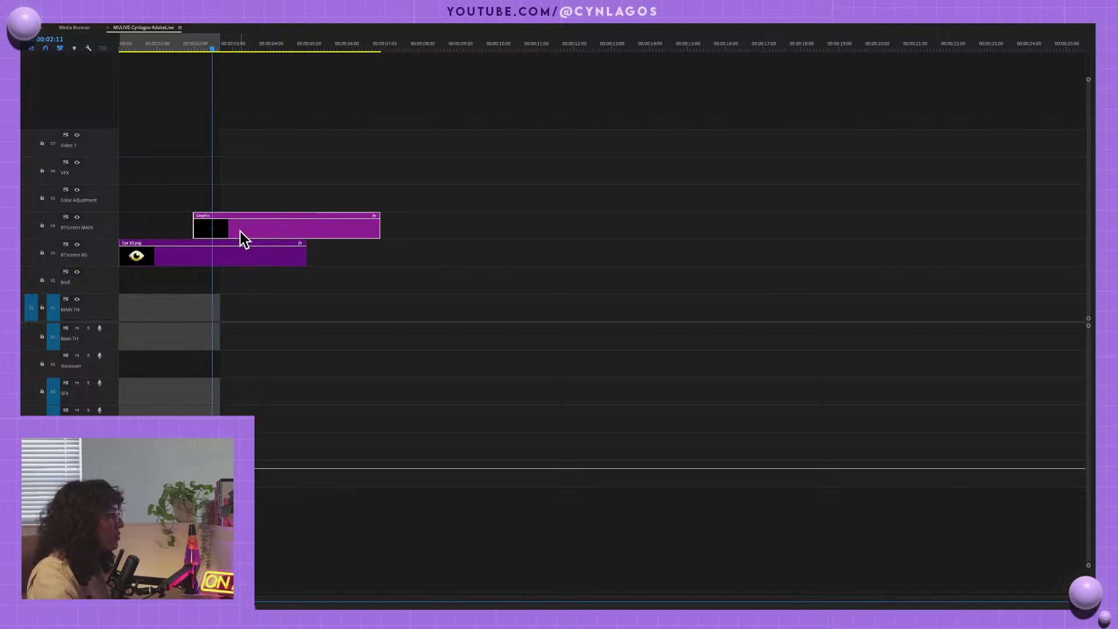
key(grave)
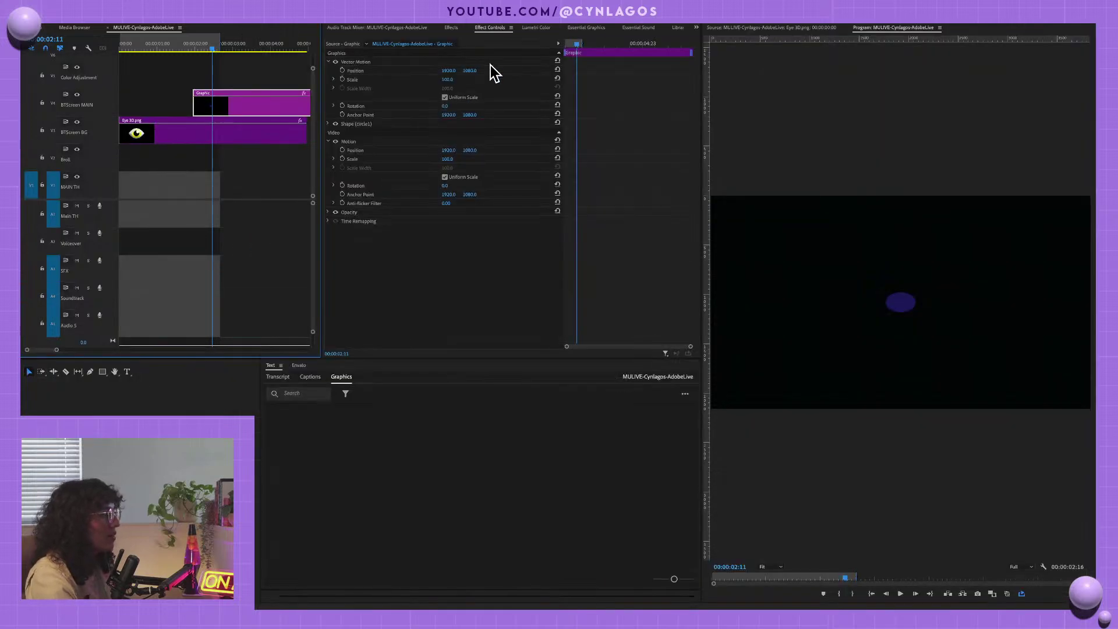
- Examine the ellipse in the enlarged Program monitor and its Shape (circle1) properties, and return to Essential Graphics
mouse_move(603, 45)
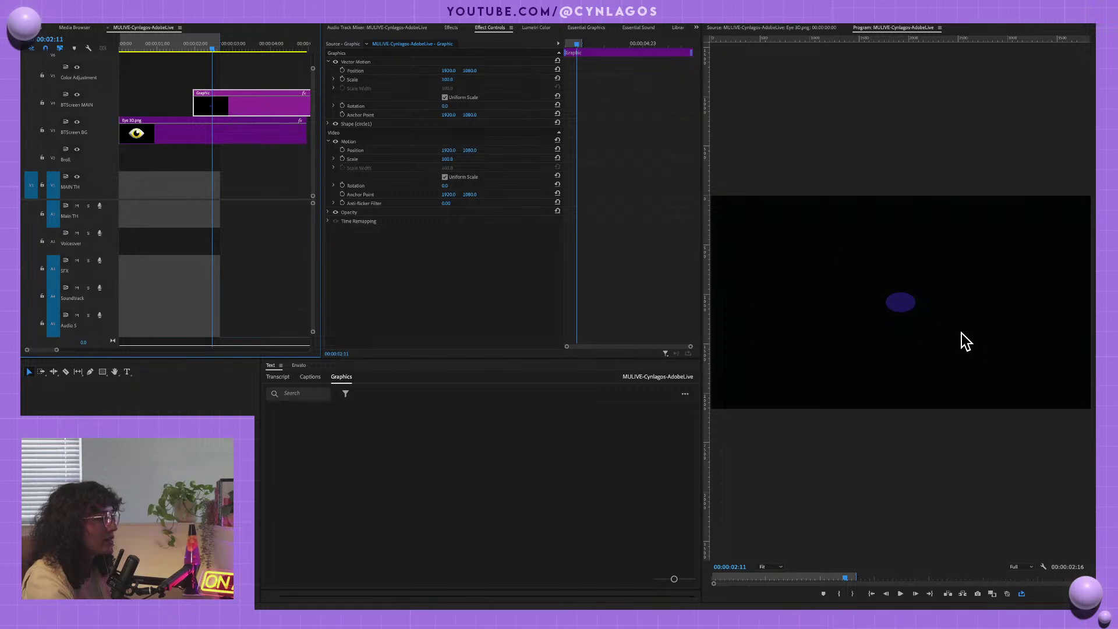
key(grave)
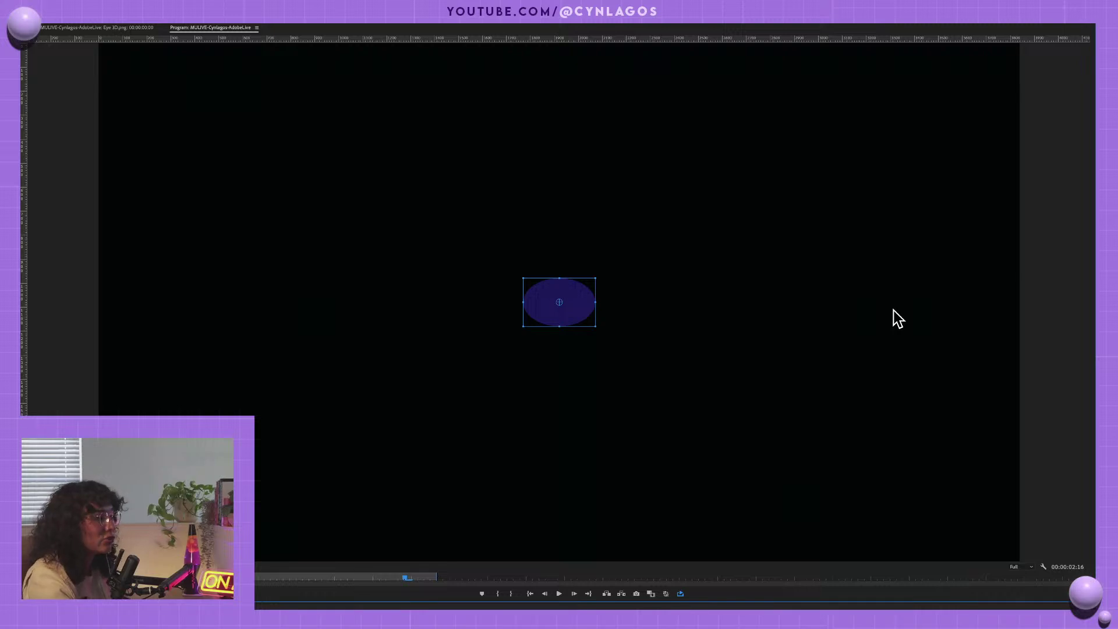
key(grave)
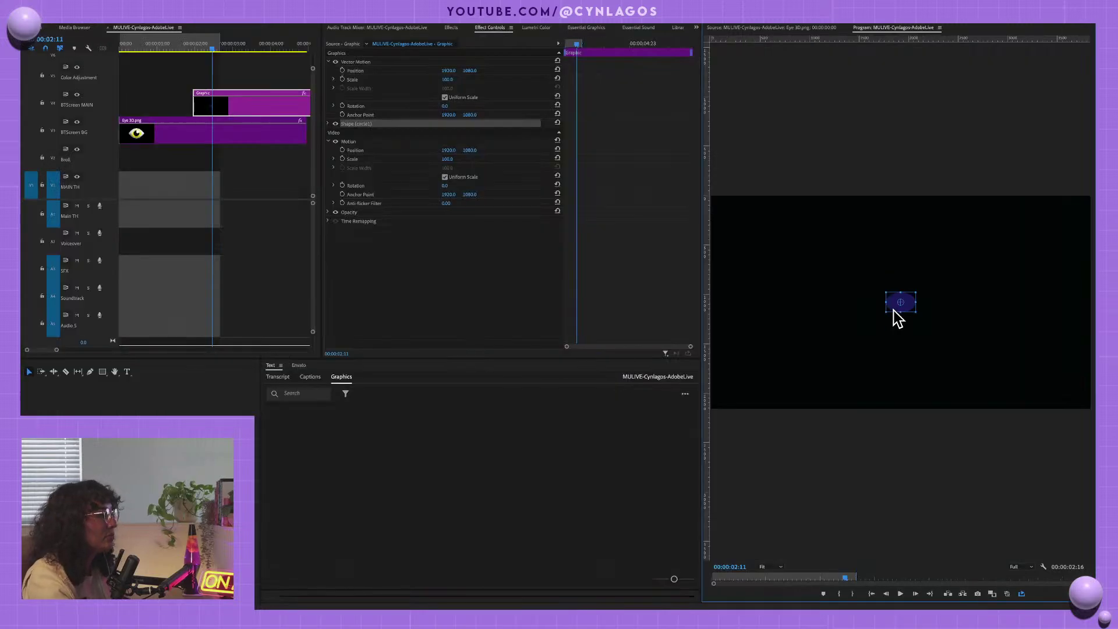
click(329, 124)
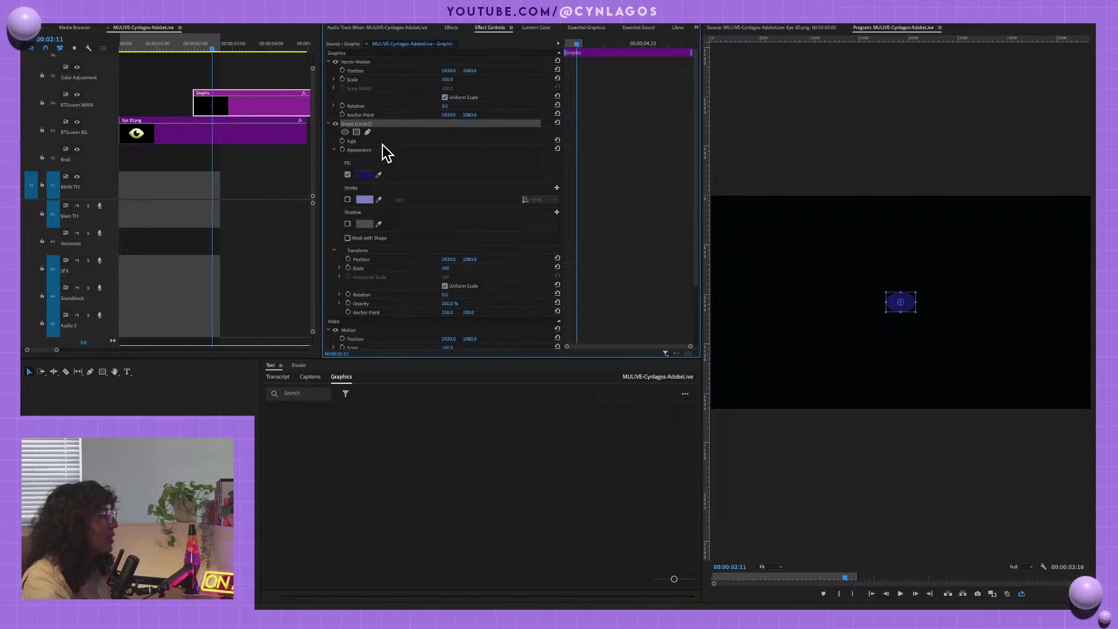
click(593, 28)
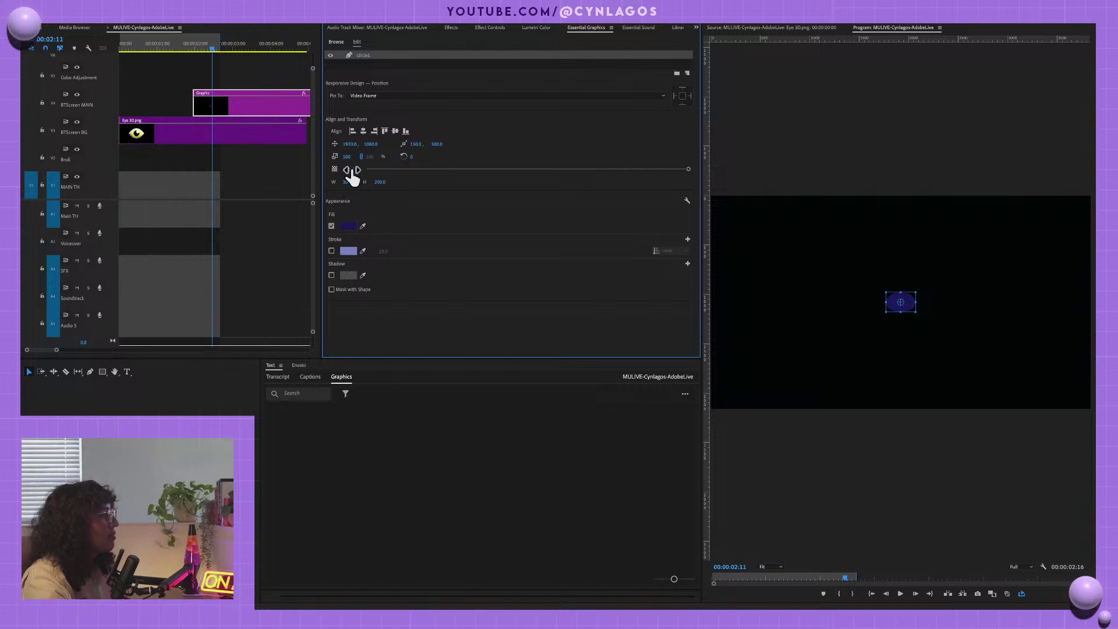
- Try setting circle1's anchor point to 150, 150, and undo the change
click(418, 143)
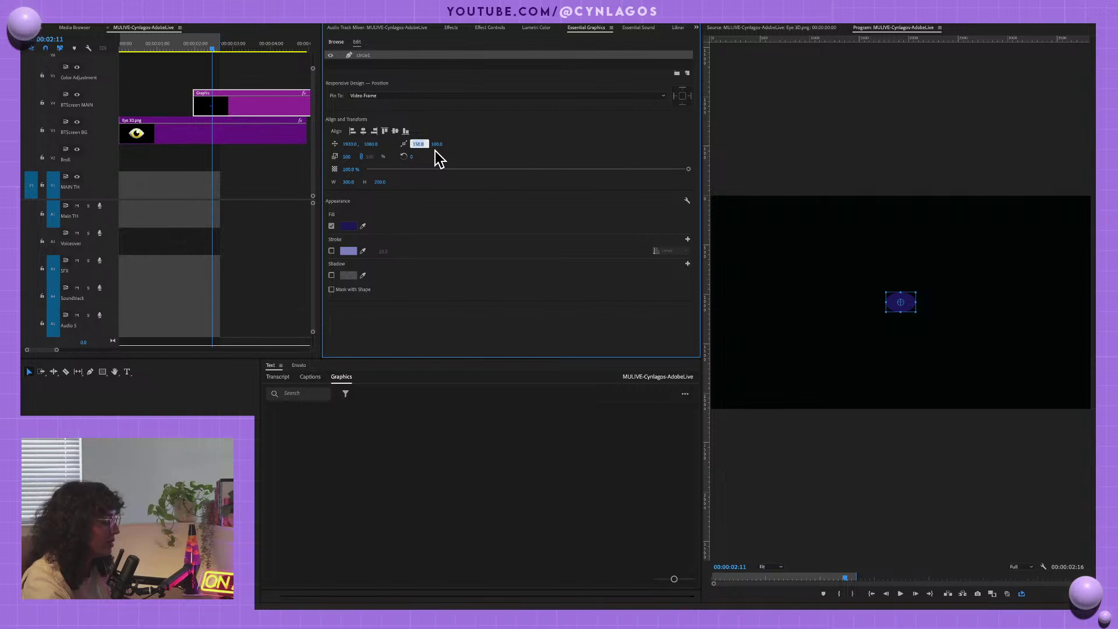
key(Tab)
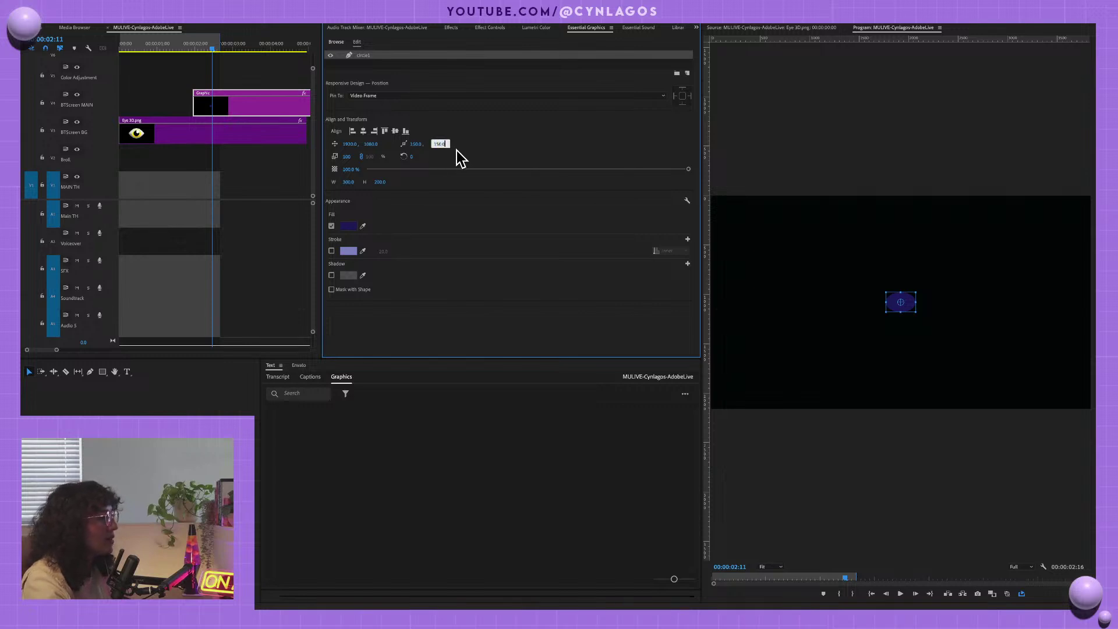
key(Return)
key(ctrl+z)
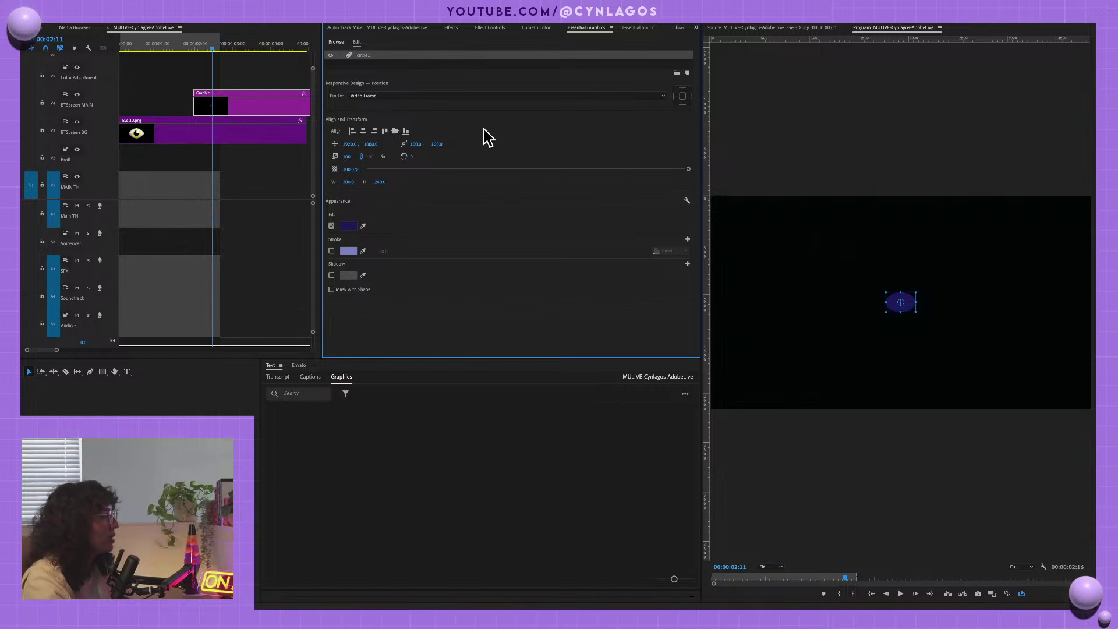
- Unlink circle1's scale values and set its vertical scale to 141% to make the ellipse round
click(371, 156)
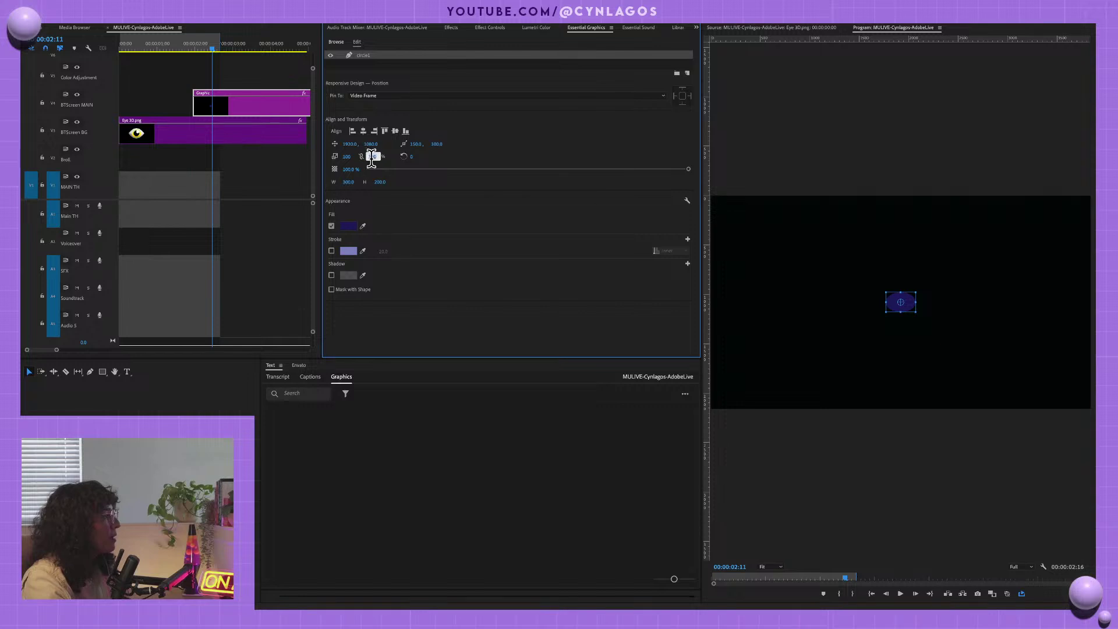
key(Return)
drag(346, 157, 372, 156)
- Try setting circle1's horizontal scale to 141%, undo it, and select the shape in the Program monitor
click(372, 157)
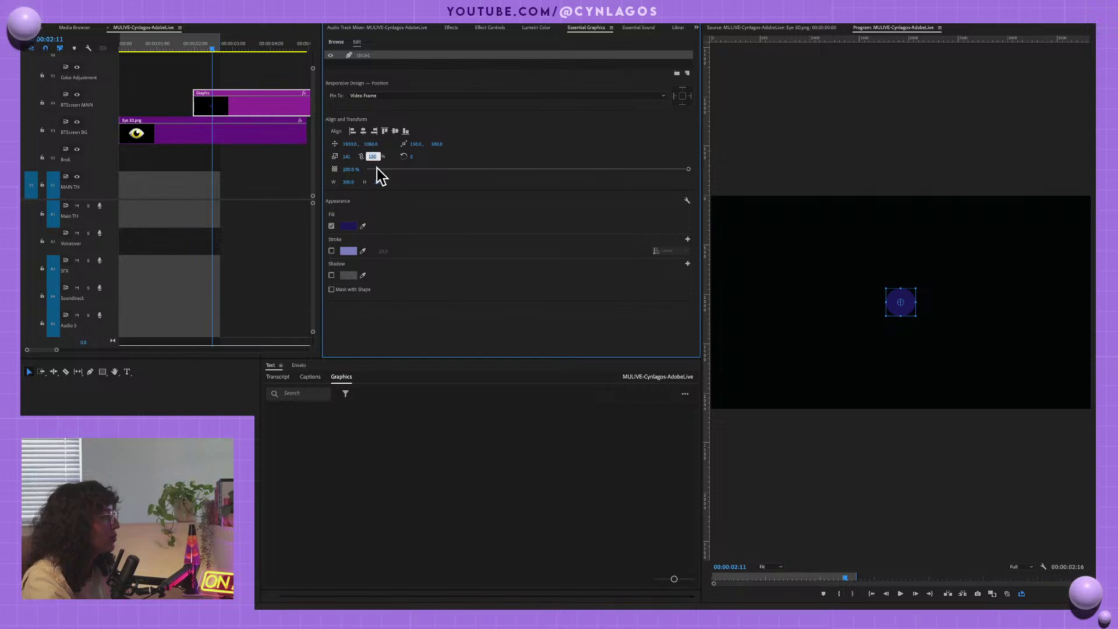
text(141)
key(Return)
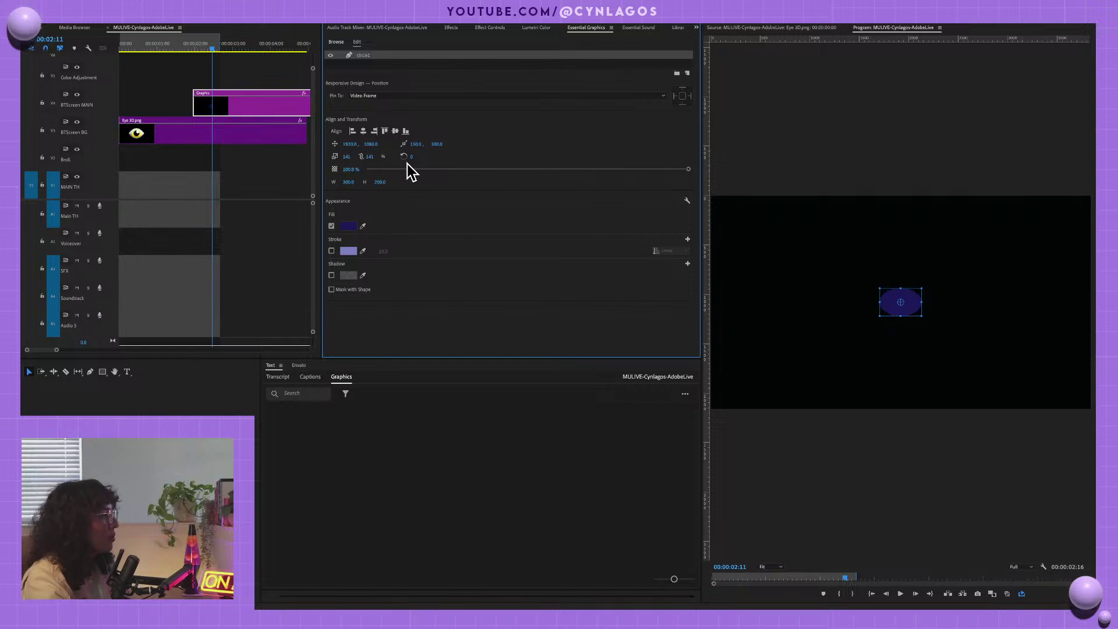
key(ctrl+z)
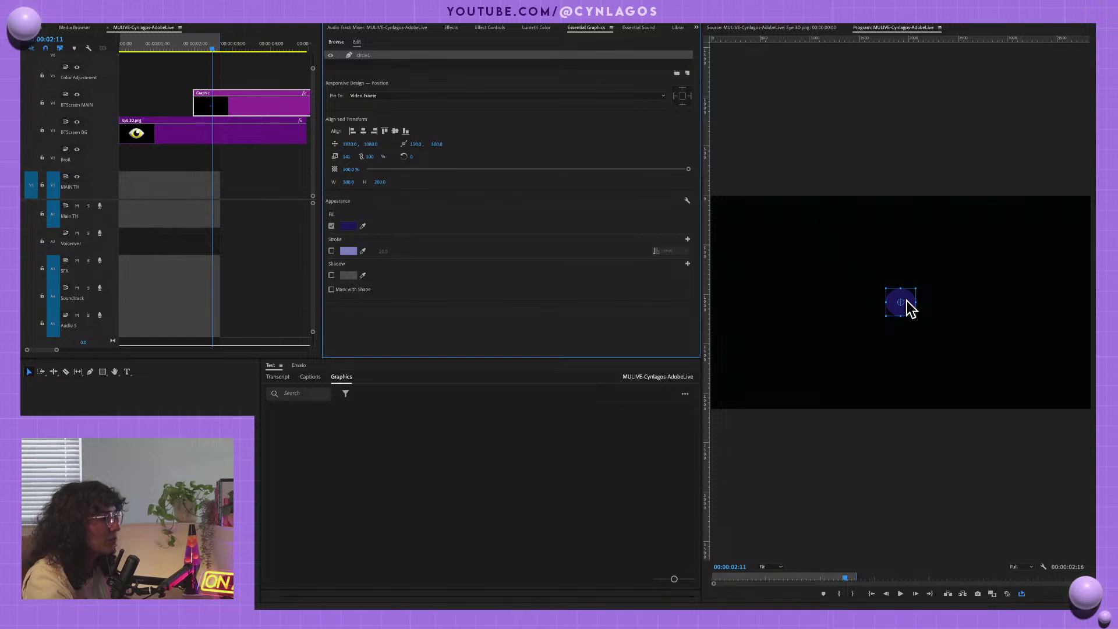
click(912, 305)
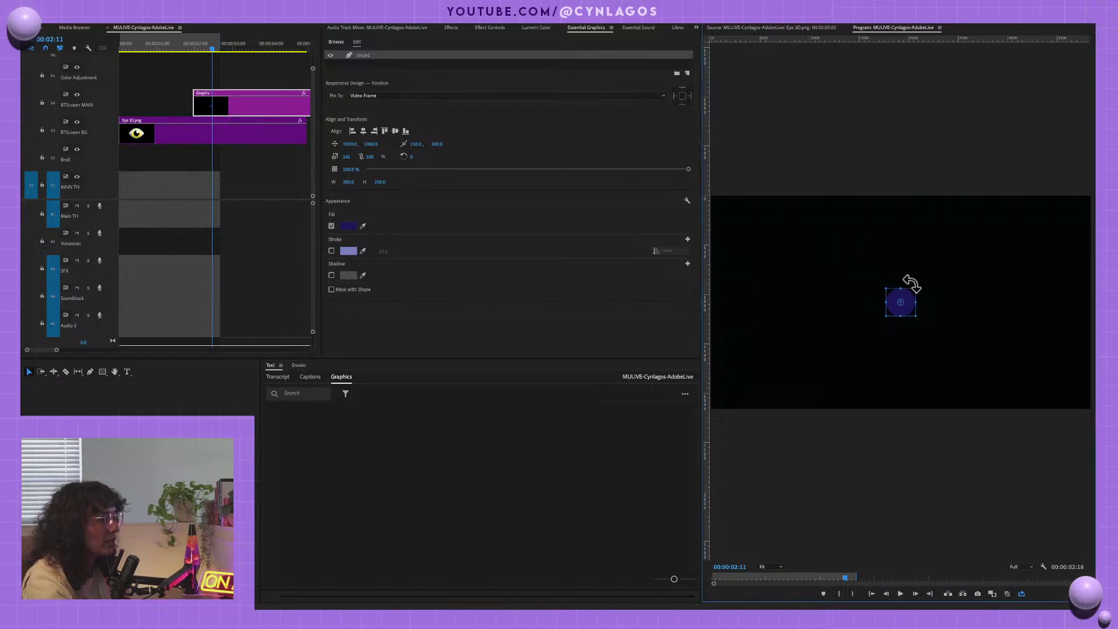
- Enlarge the circle1 shape to about 683 px wide and move its anchor point to the shape's centre
drag(918, 284, 966, 255)
drag(928, 295, 902, 312)
click(899, 266)
click(900, 300)
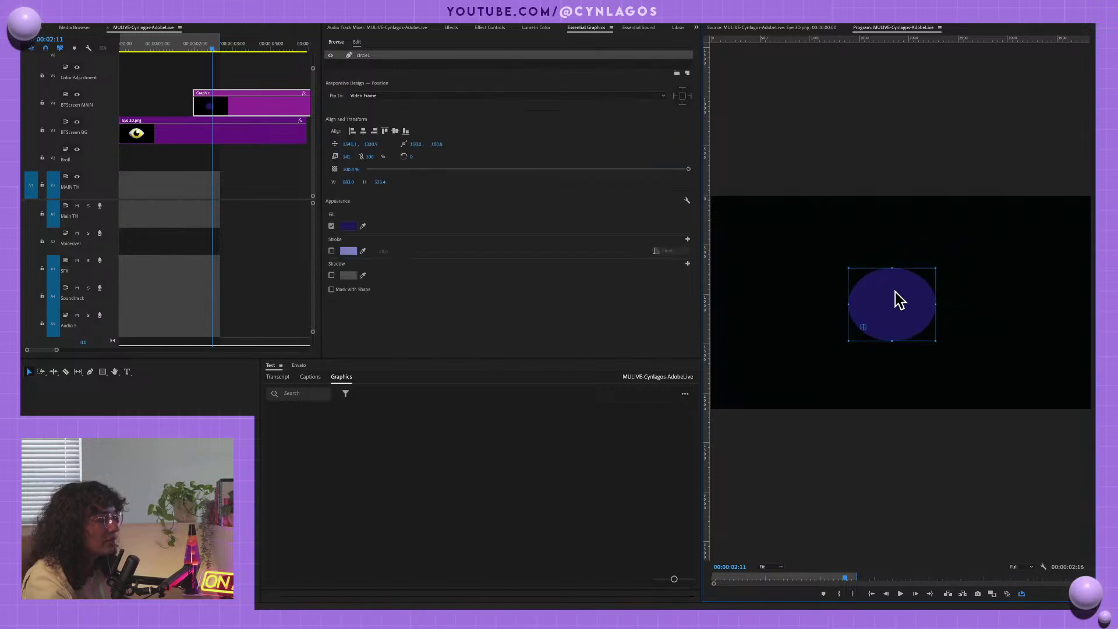
drag(863, 326, 894, 267)
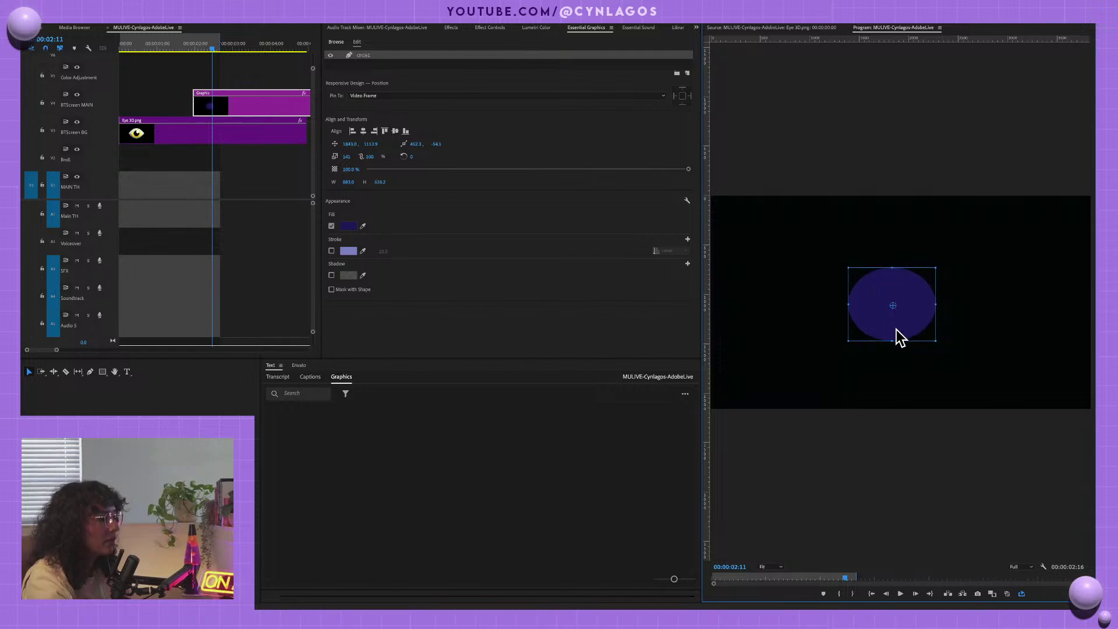
drag(897, 330, 897, 333)
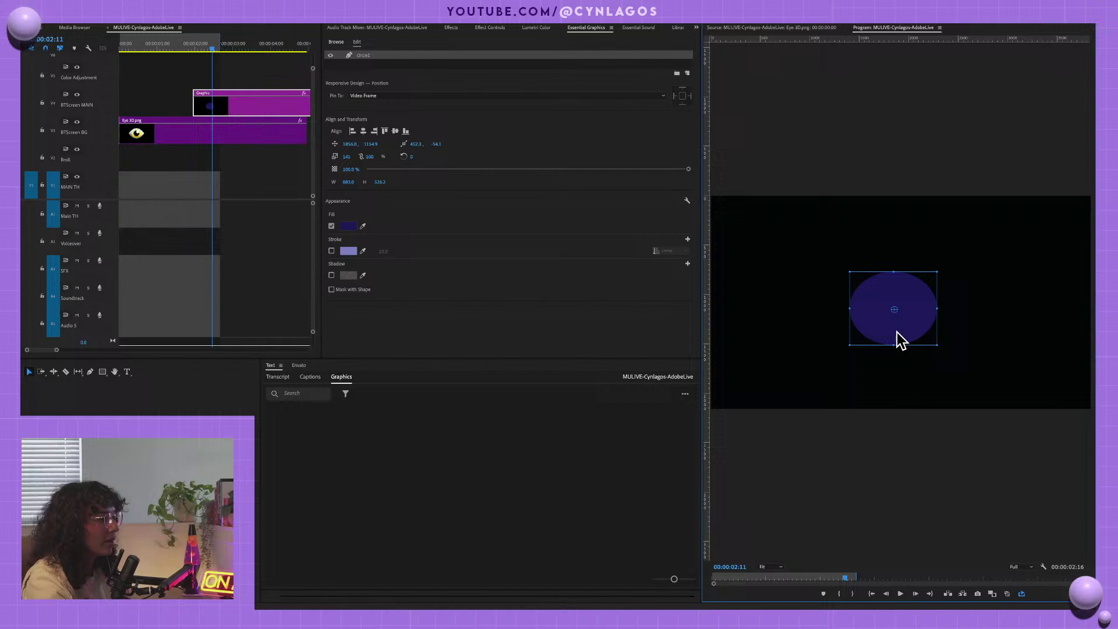
- Turn circle1 into an outline by disabling its fill and enabling its stroke, and stretch it slightly taller
click(332, 227)
click(331, 250)
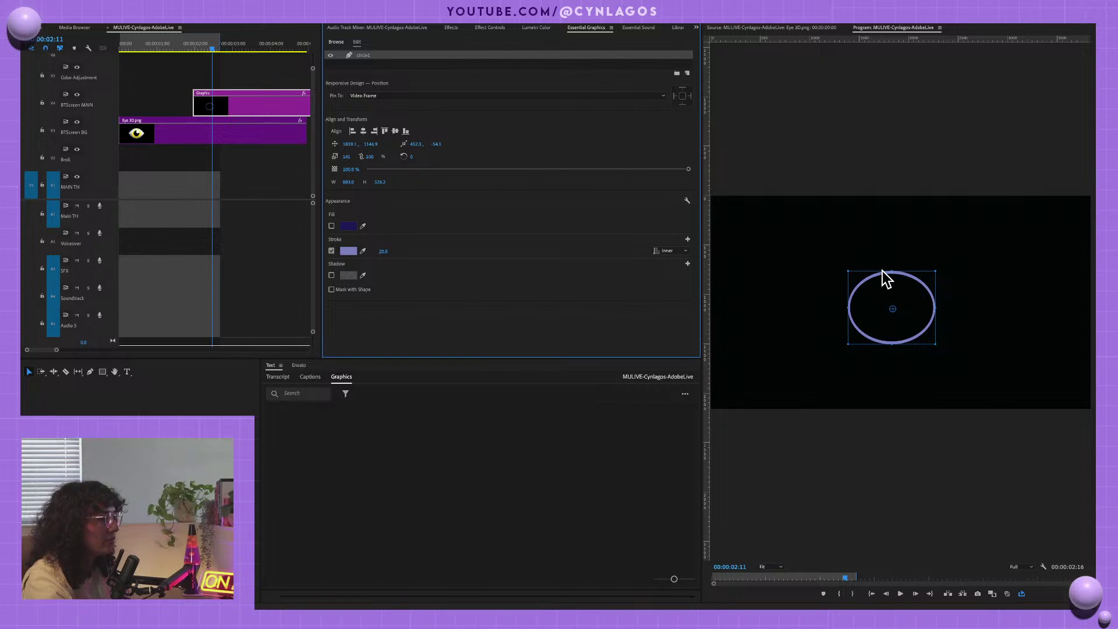
drag(892, 271, 892, 263)
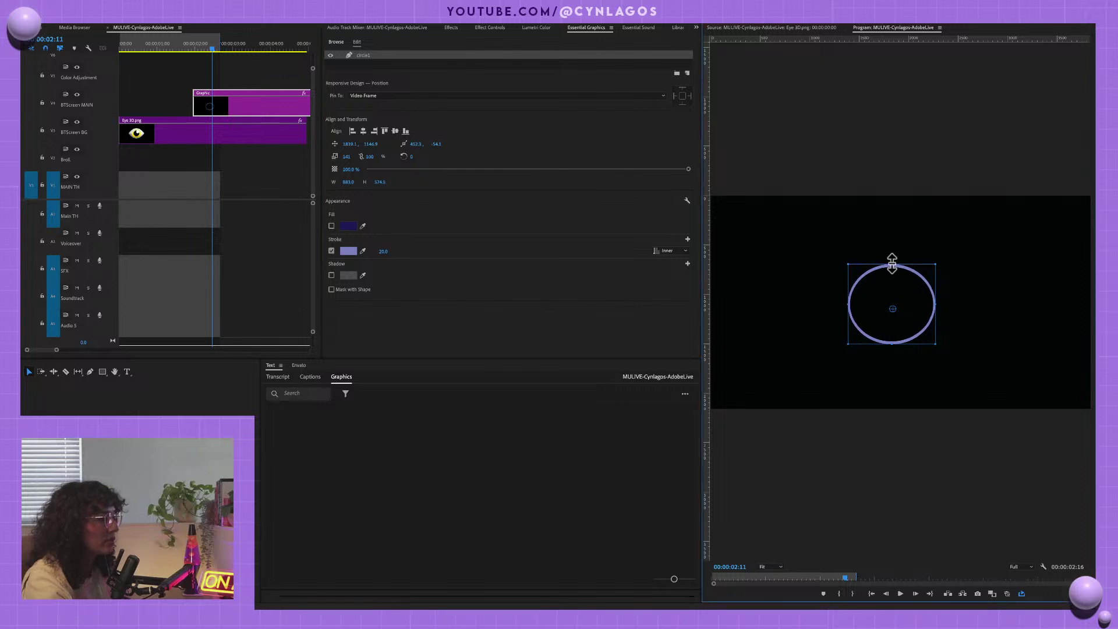
- Nudge circle1 upward in the frame and centre its anchor point within the outline
key(Up)
key(Up)
key(Up)
key(Up)
key(Up)
key(Up)
key(Up)
key(Up)
key(Up)
key(Up)
key(Up)
key(Up)
key(Up)
key(Up)
key(Up)
key(Up)
key(Up)
key(Up)
key(Up)
key(Up)
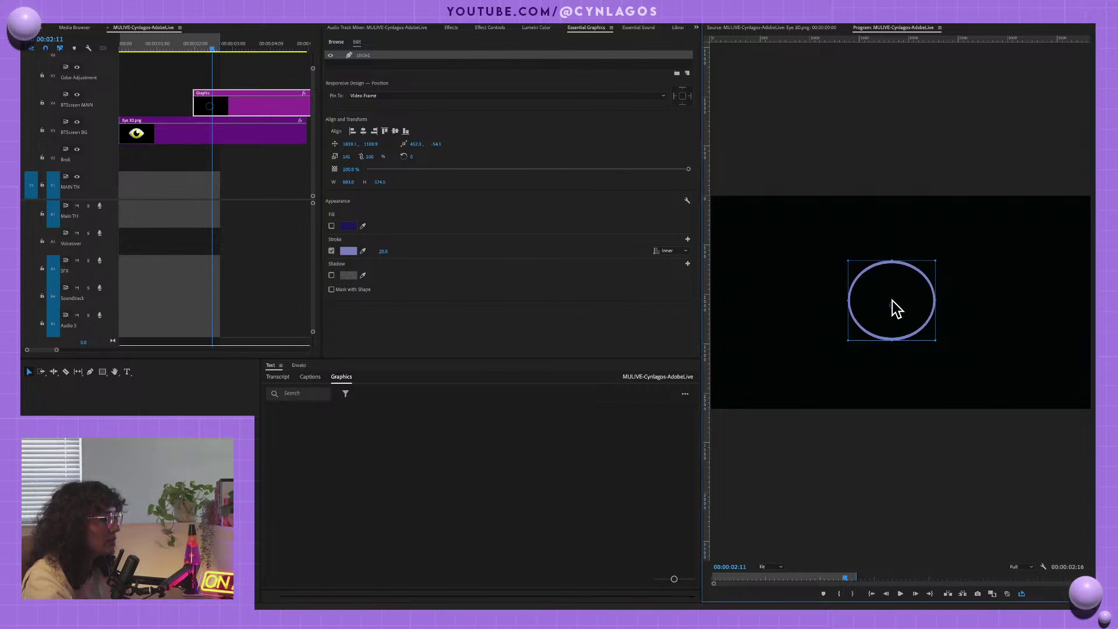
drag(894, 305, 891, 299)
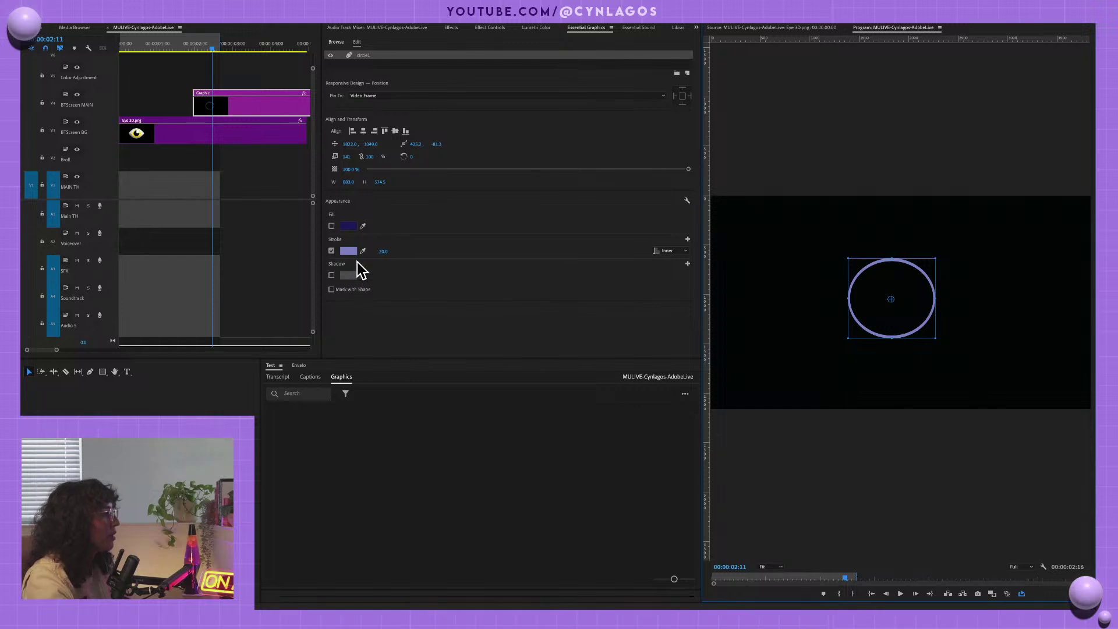
- Try the Outer and Center stroke alignments on circle1 and return the stroke to Inner
click(669, 254)
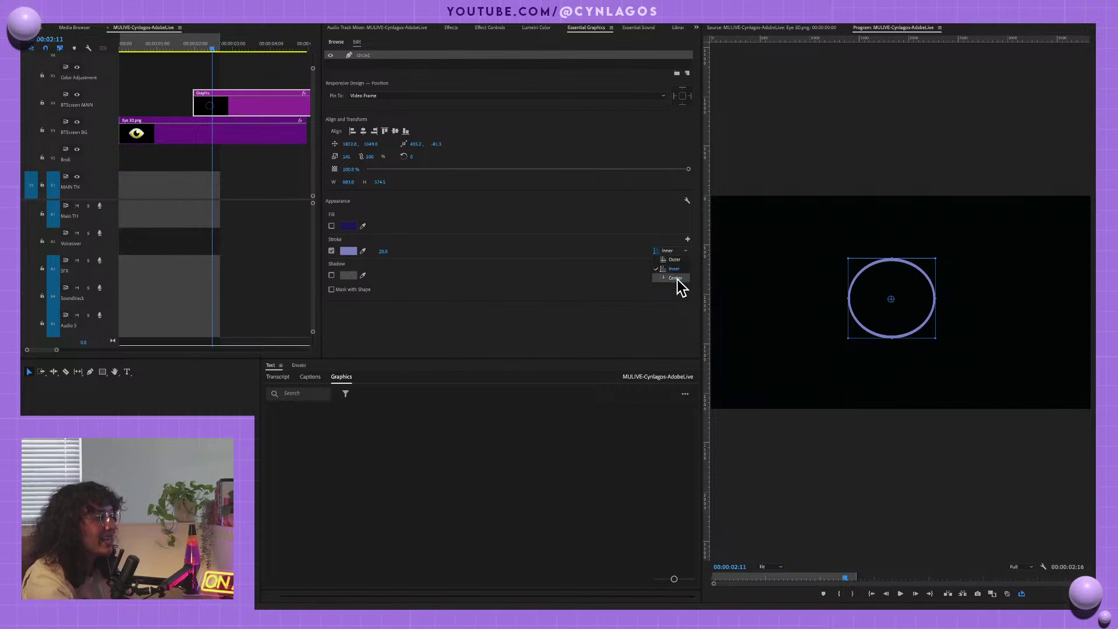
click(675, 259)
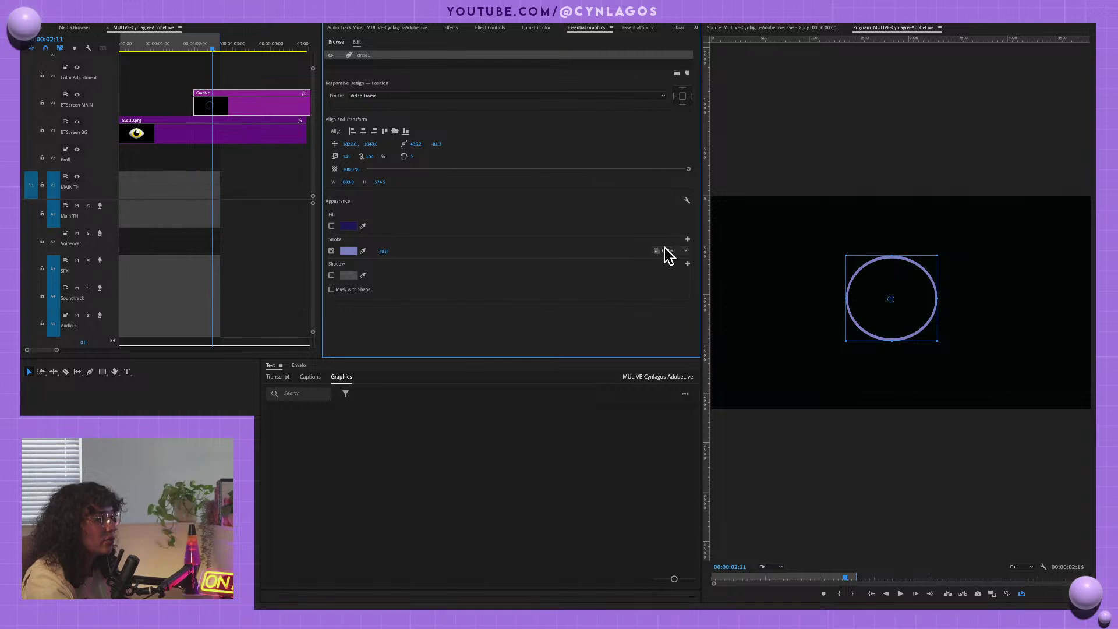
click(665, 249)
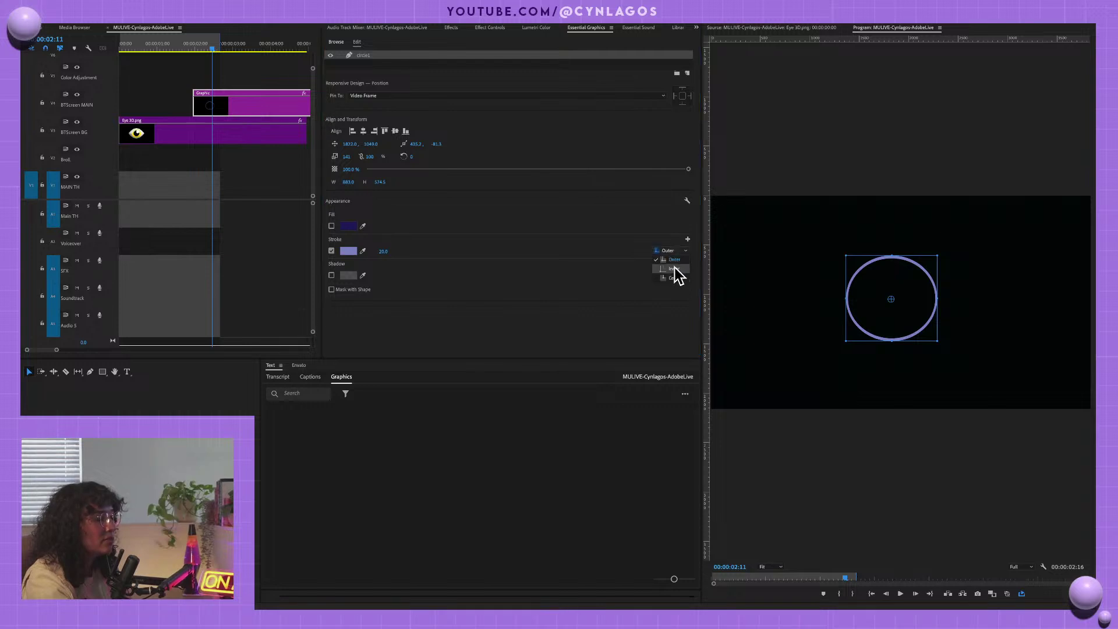
click(678, 276)
click(674, 251)
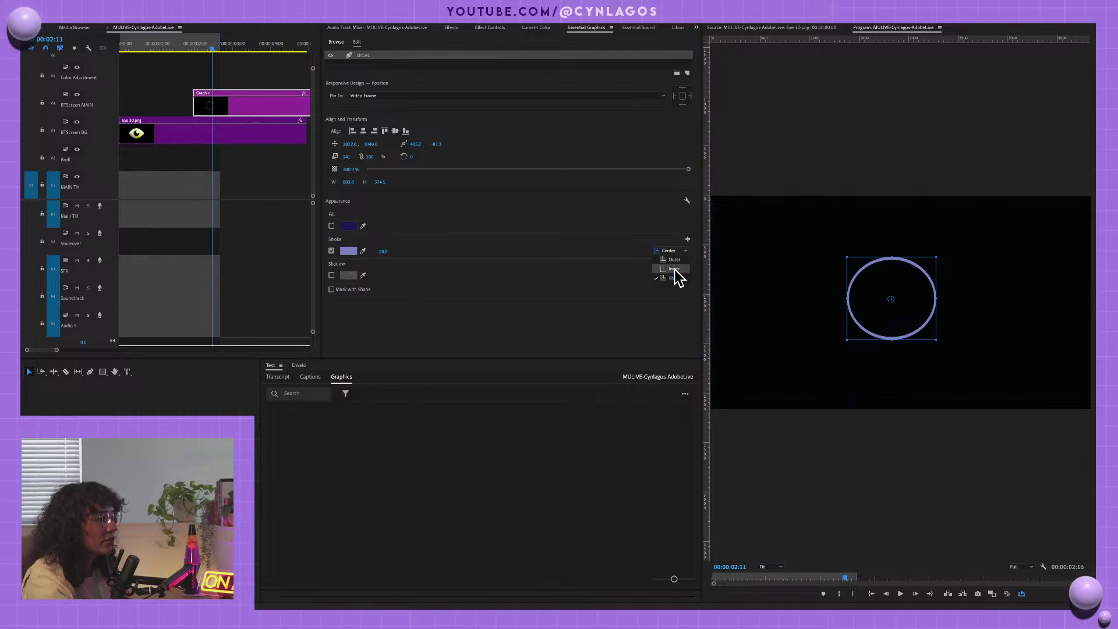
click(676, 270)
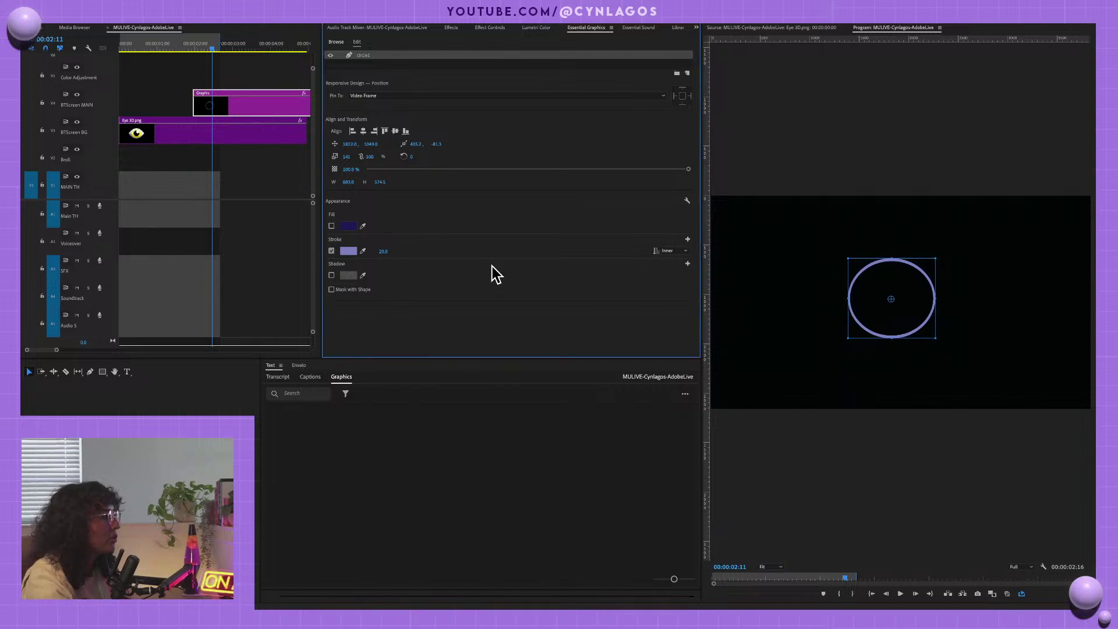
- Set circle1's stroke width to 26 and adjust the shape's height and position near the frame's centre
mouse_move(383, 251)
mouse_down()
mouse_move(443, 251)
mouse_move(324, 251)
mouse_up()
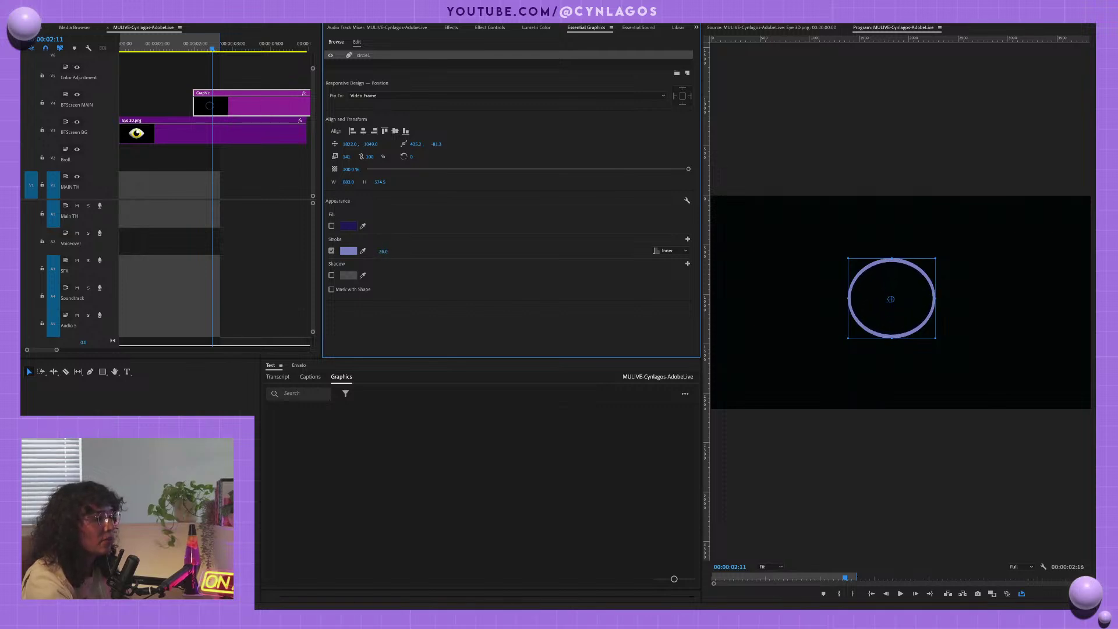
mouse_move(894, 254)
mouse_down()
mouse_move(891, 239)
mouse_move(894, 254)
mouse_up()
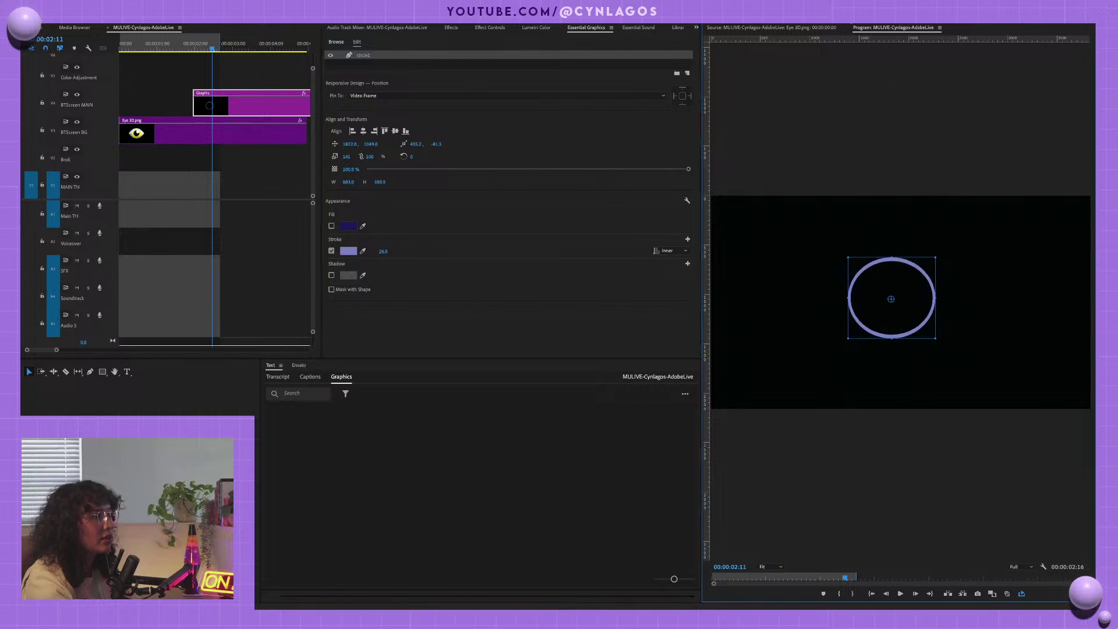
drag(886, 294, 884, 299)
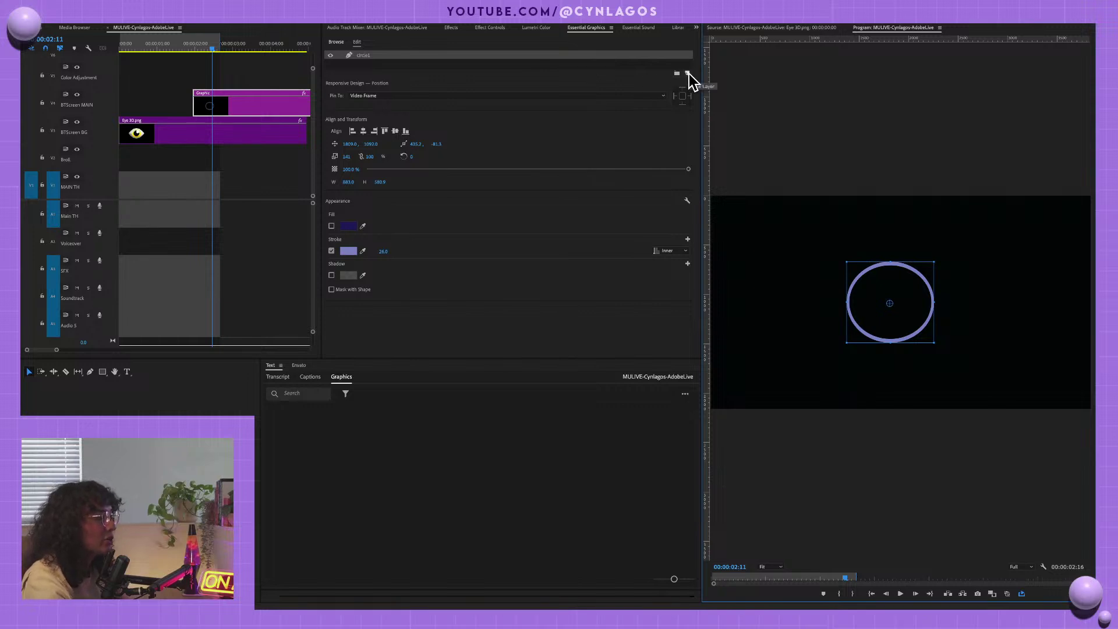
- Try scaling the Graphic clip's Vector Motion to 254 and moving the circle in Effect Controls, and undo both changes
click(239, 106)
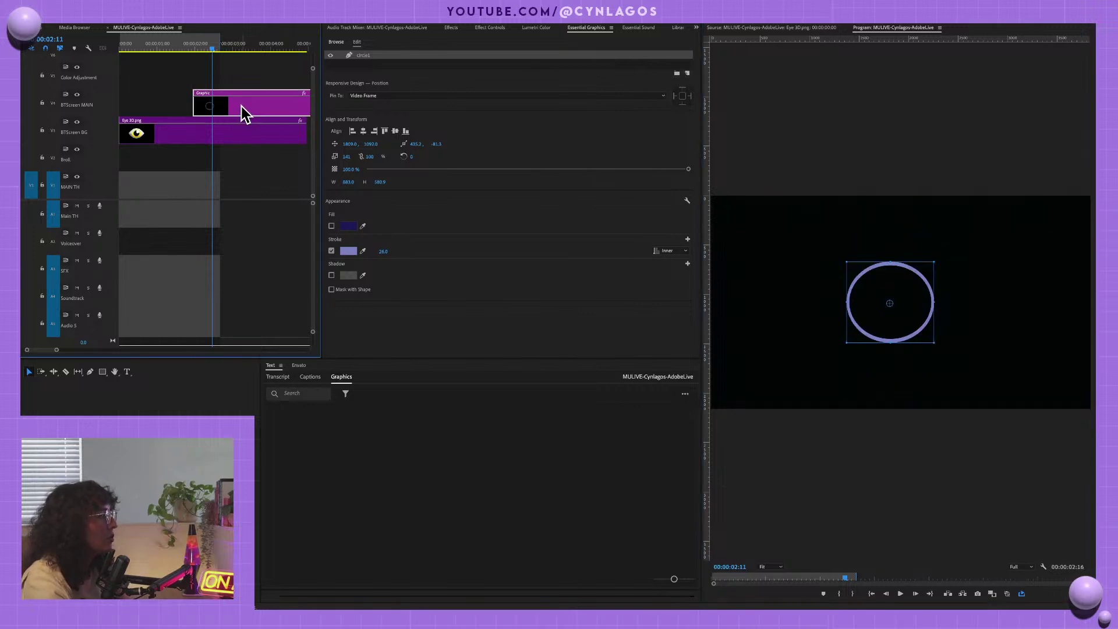
click(451, 28)
click(482, 34)
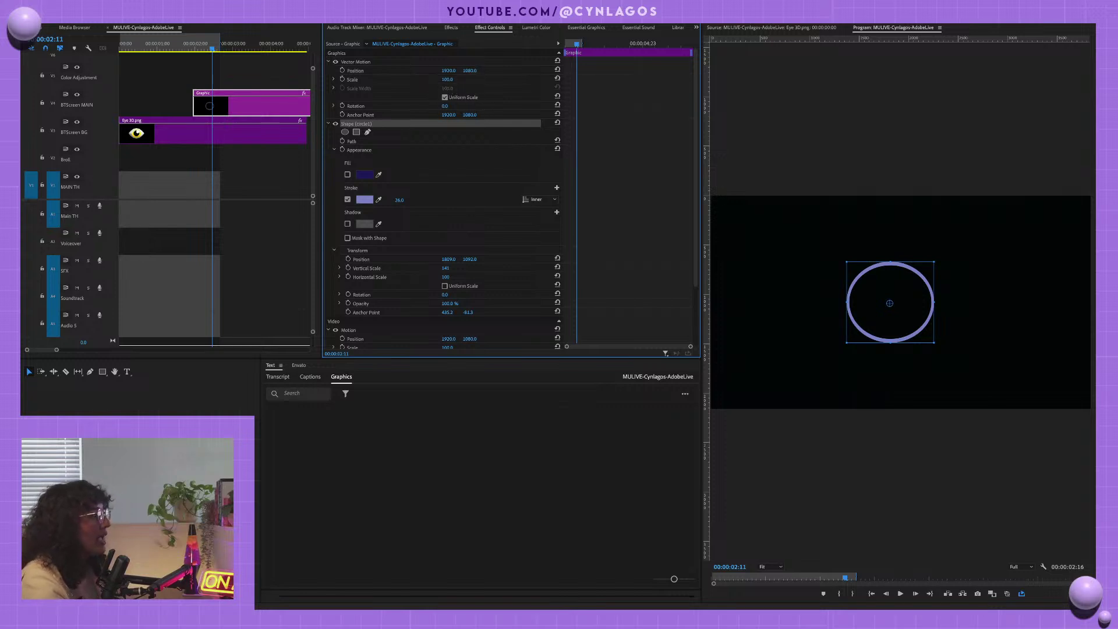
drag(448, 80, 537, 79)
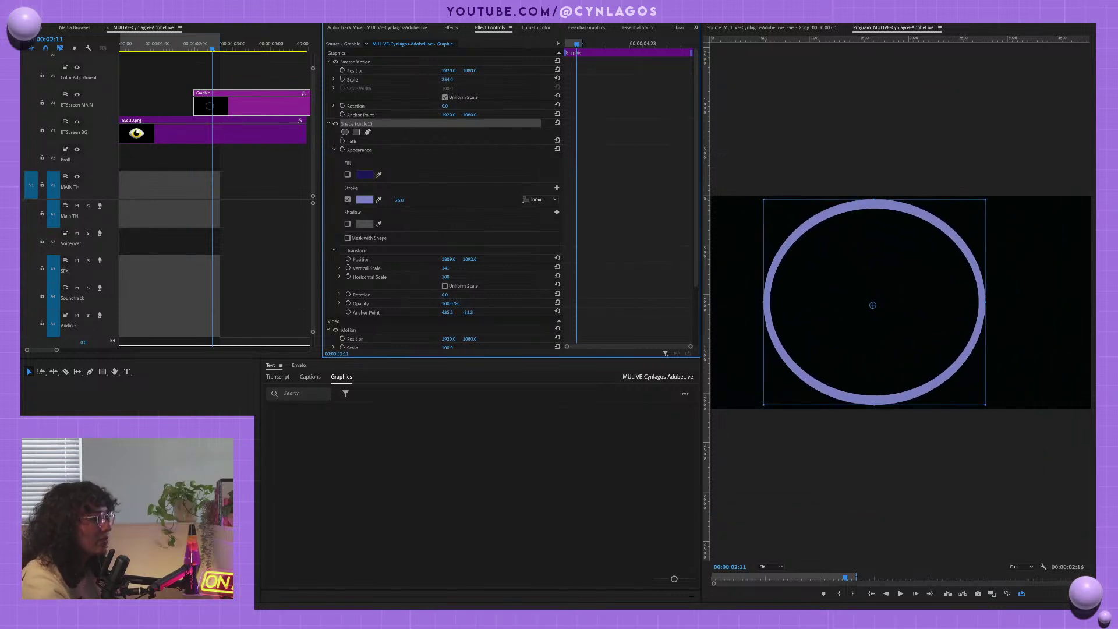
drag(853, 210, 884, 204)
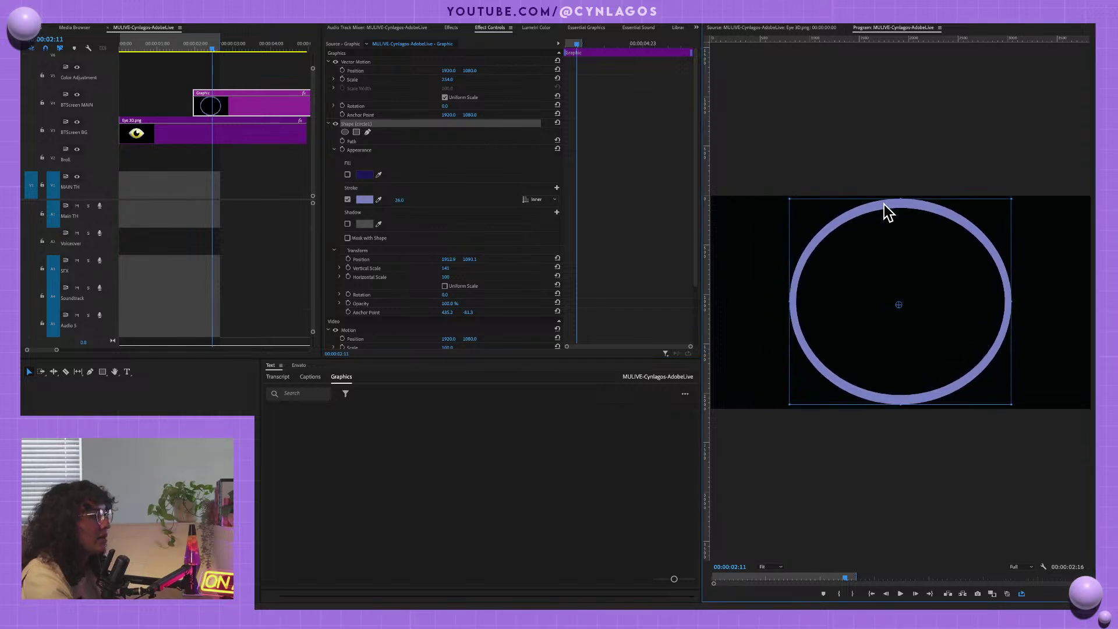
key(ctrl+z)
key(ctrl+z)
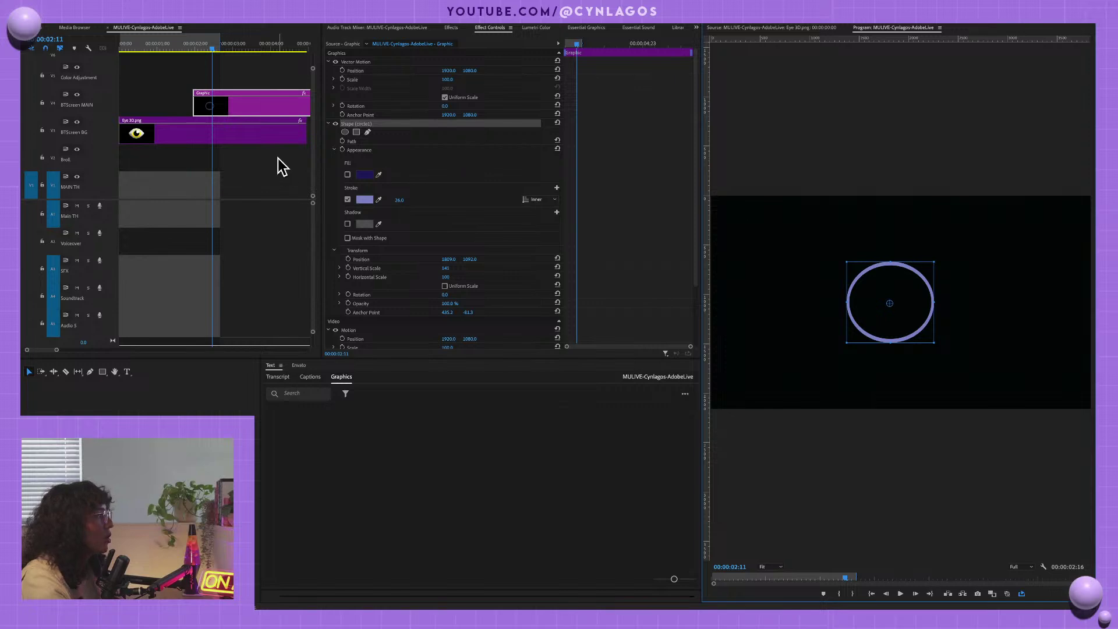
- Compare the Eye 3D.png clip's Motion properties with the Graphic clip's Vector Motion, and play the sequence from the start
click(236, 145)
click(360, 62)
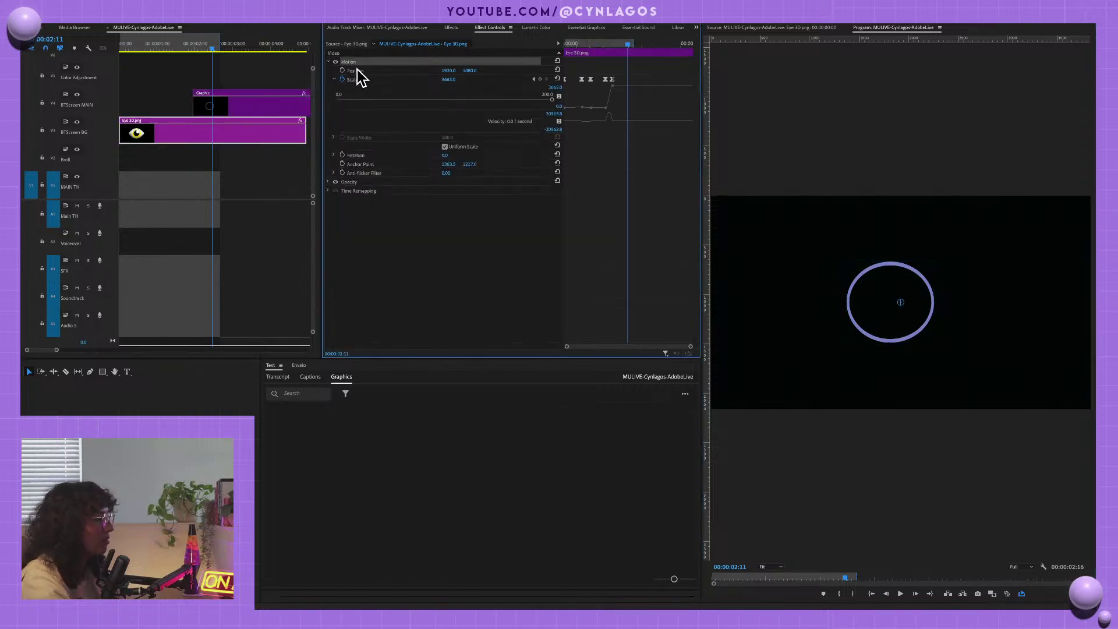
click(245, 110)
click(378, 63)
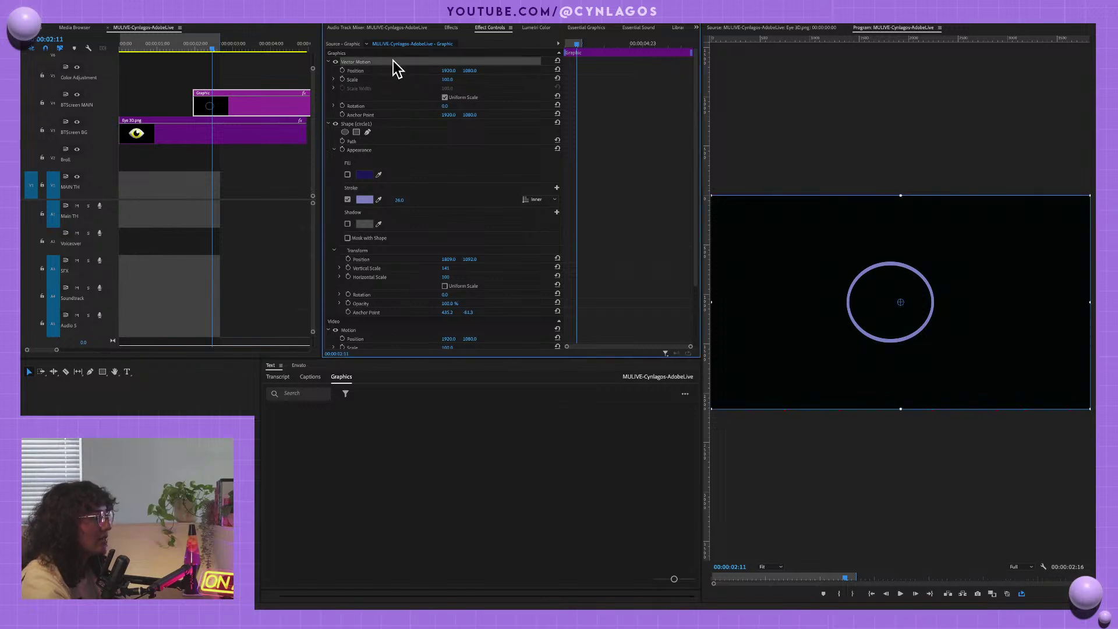
drag(578, 44, 537, 48)
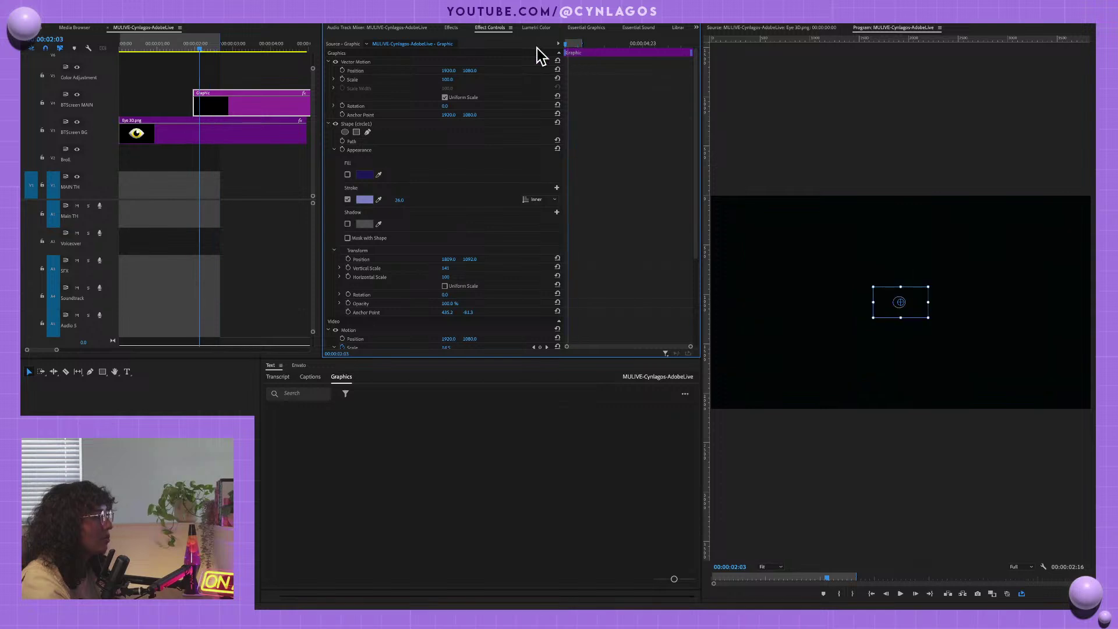
key(Home)
key(space)
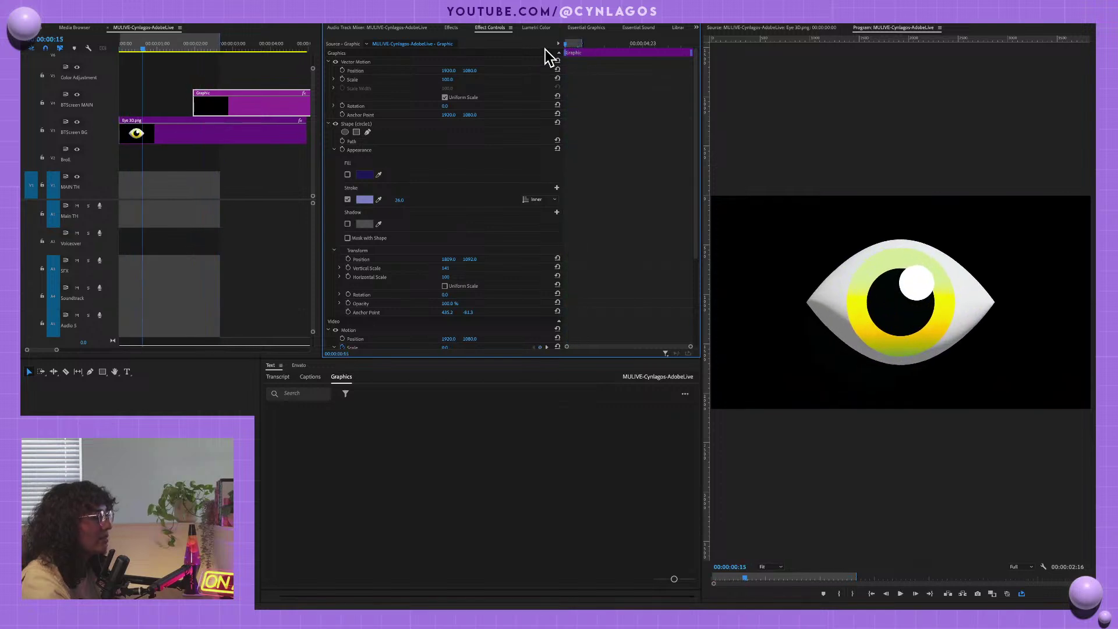
- Try marking the playback range from the start to the end of the Graphic clip, and preview it
mouse_move(220, 44)
mouse_down()
mouse_move(438, 54)
mouse_move(232, 50)
mouse_up()
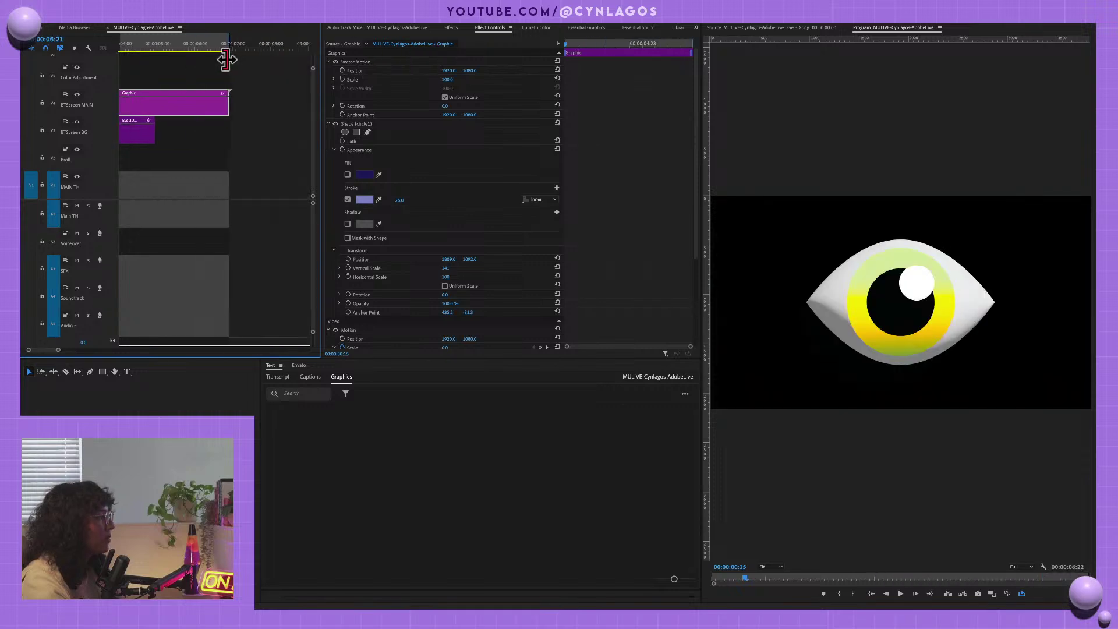
click(195, 45)
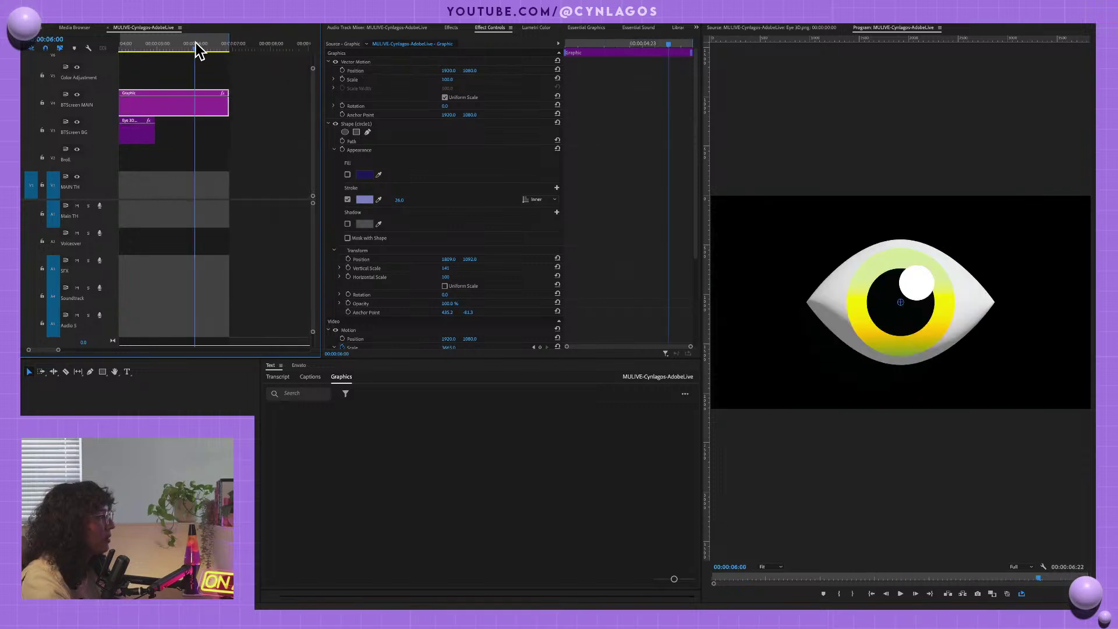
click(135, 46)
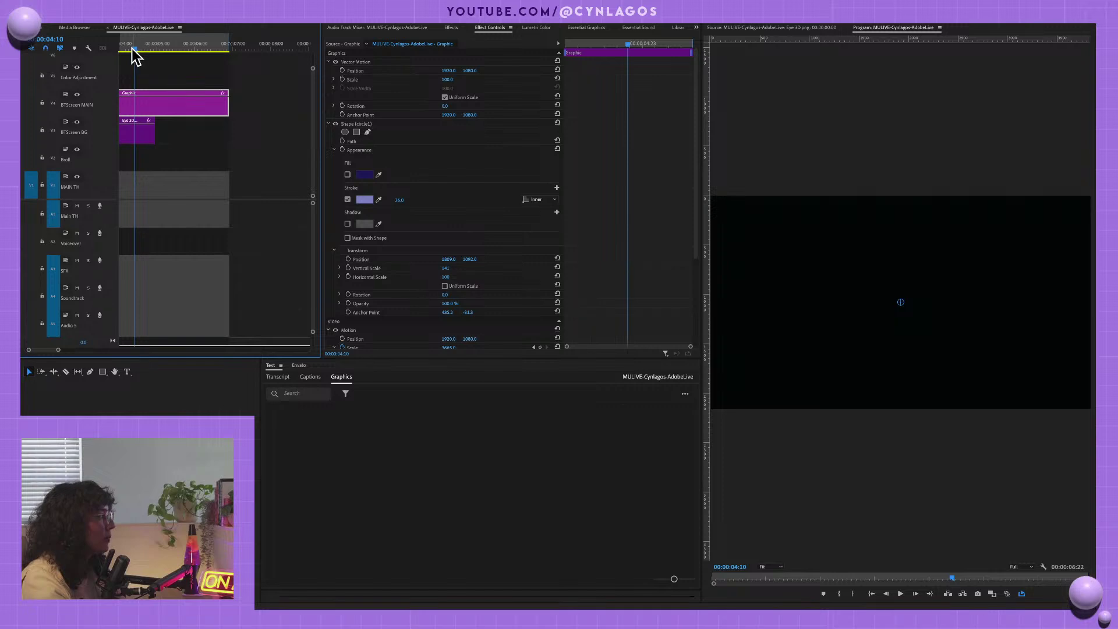
key(space)
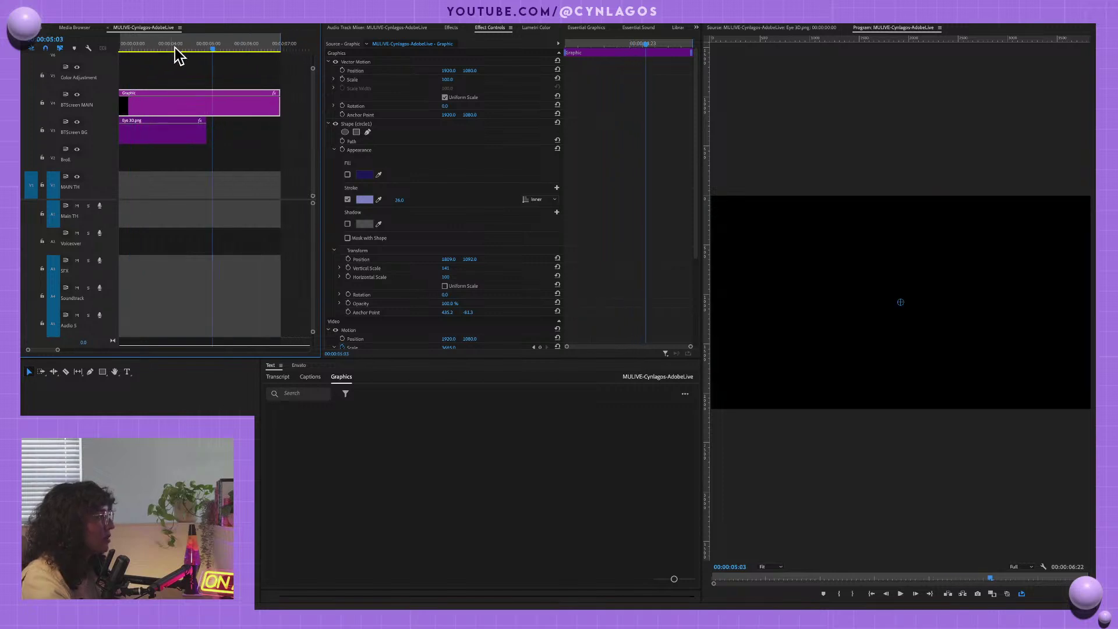
mouse_move(211, 49)
mouse_down()
mouse_move(108, 63)
mouse_move(195, 55)
mouse_up()
key(i)
key(space)
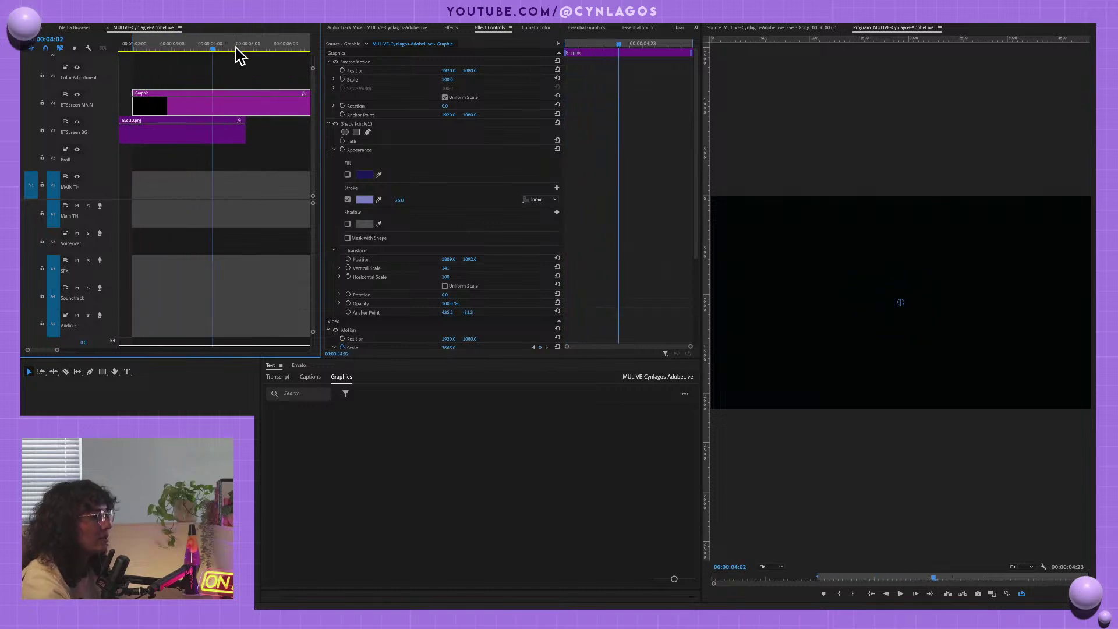
key(space)
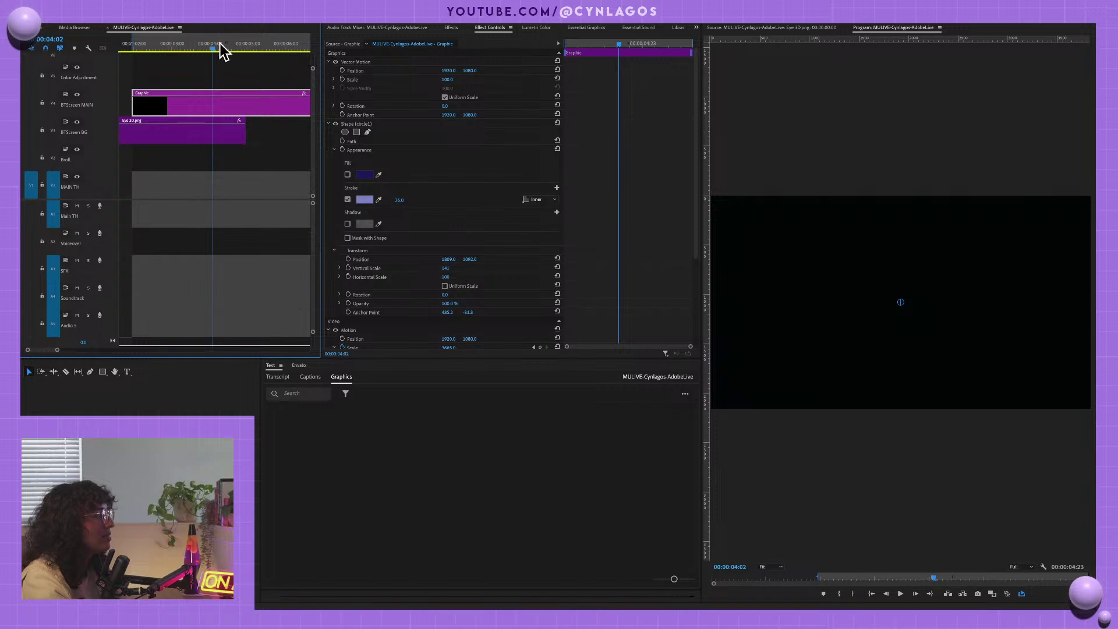
- Select the Graphic clip's Vector Motion at 00:00:02:17 and expand its Scale property
drag(214, 55, 161, 53)
click(361, 61)
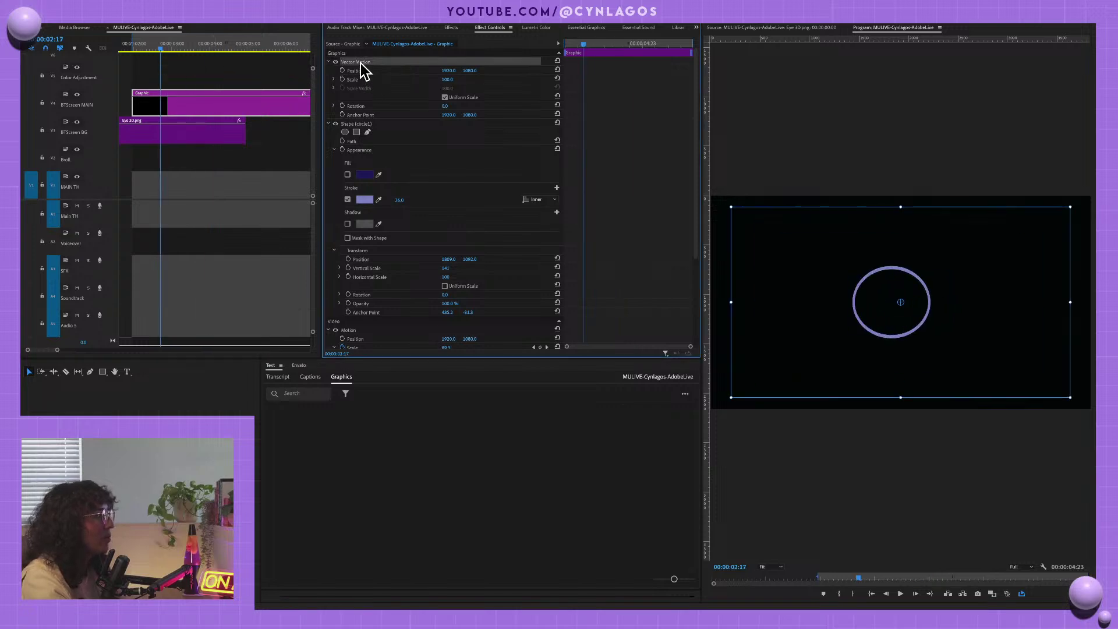
click(334, 80)
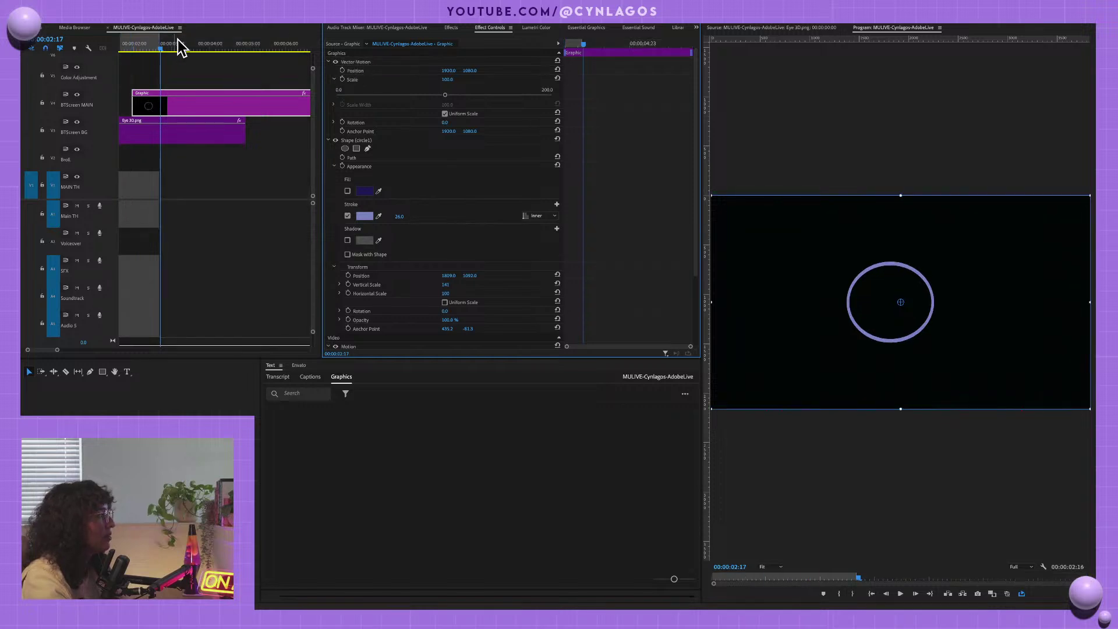
- Set the sequence's in point at 00:00:01:23, the start of the Graphic clip, and extend the out point to the clip's end
drag(161, 57, 134, 50)
key(Left)
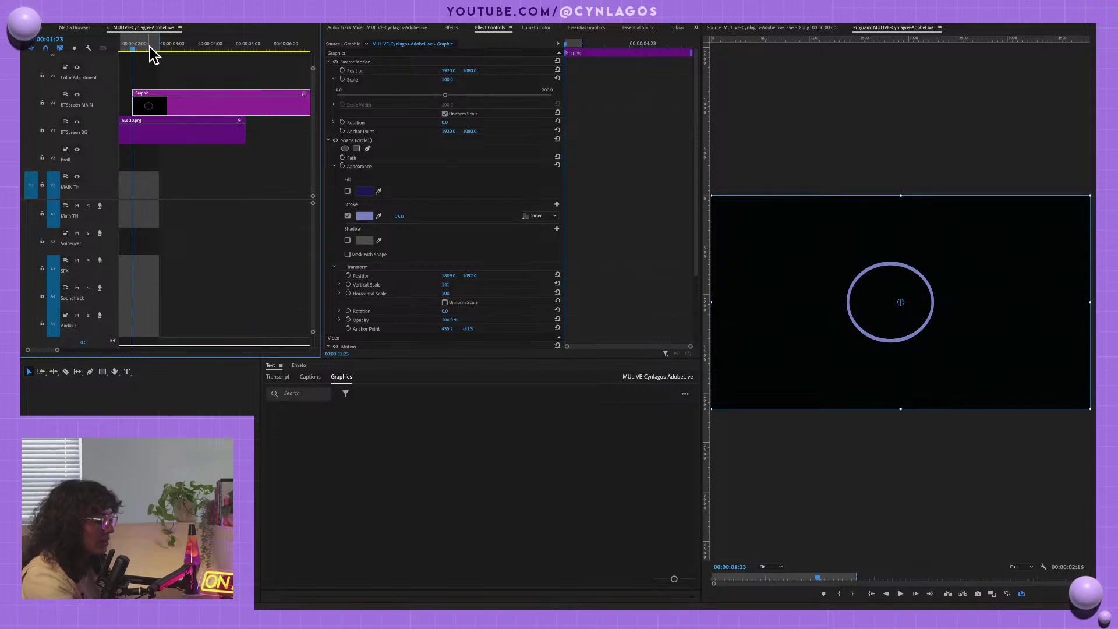
key(i)
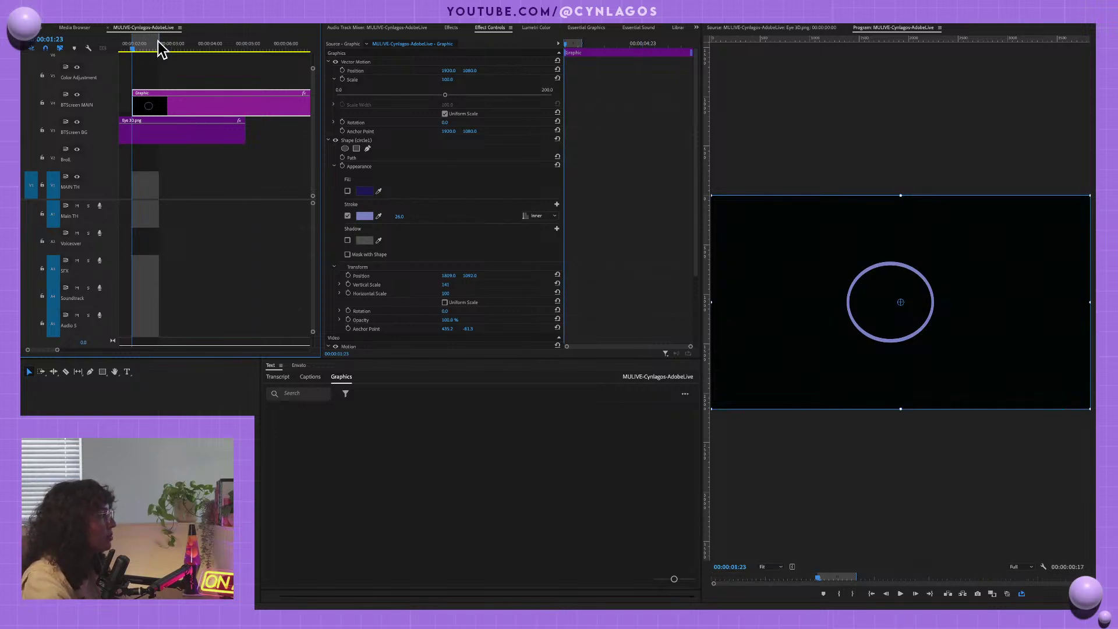
drag(162, 46, 133, 66)
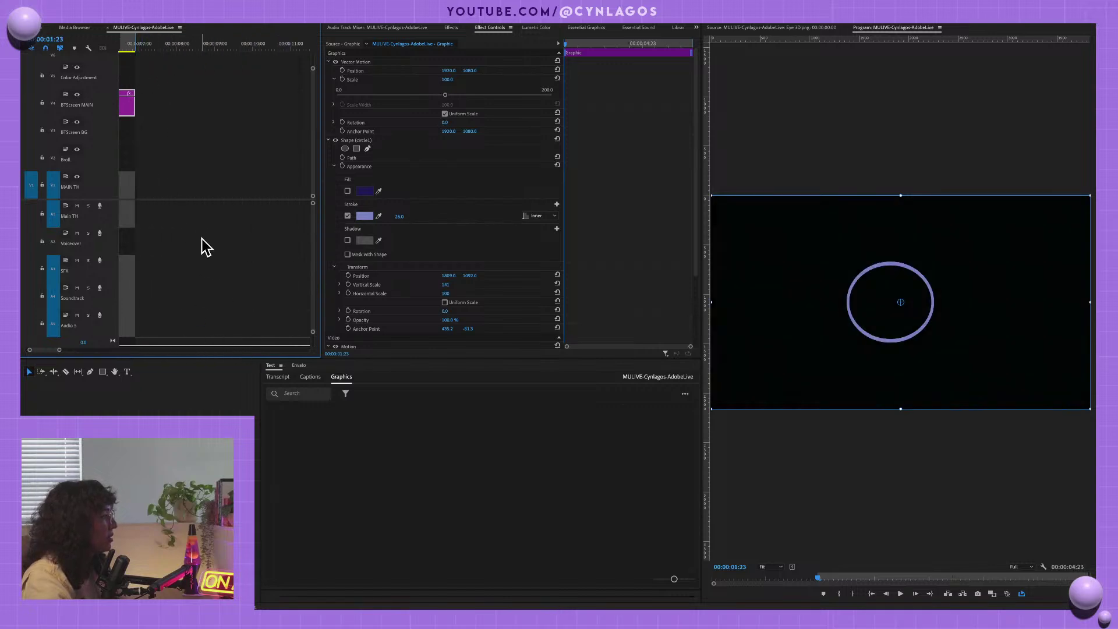
- Move the Eye 3D.png clip later on its track so it starts after the Graphic clip ends, and reselect the Graphic clip
key(grave)
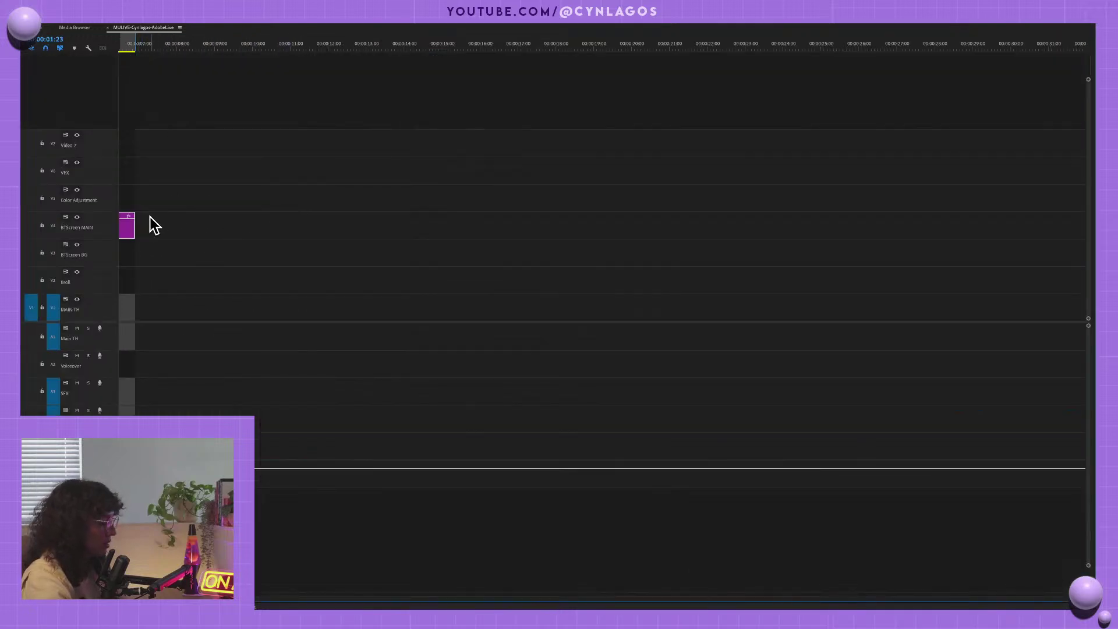
scroll(150, 218, down, 5)
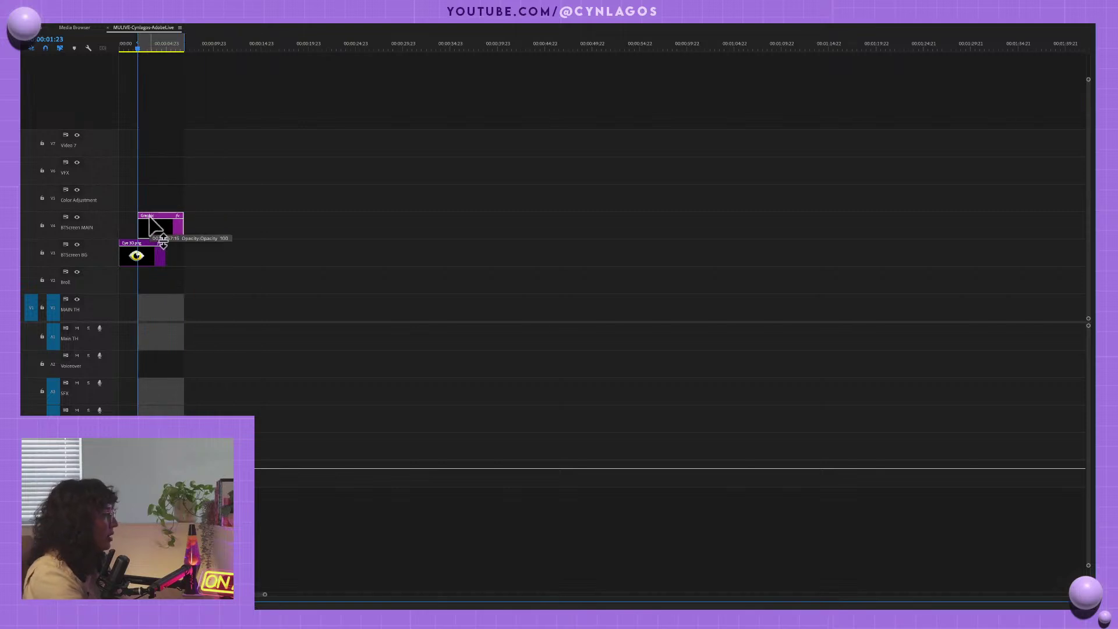
scroll(150, 220, up, 5)
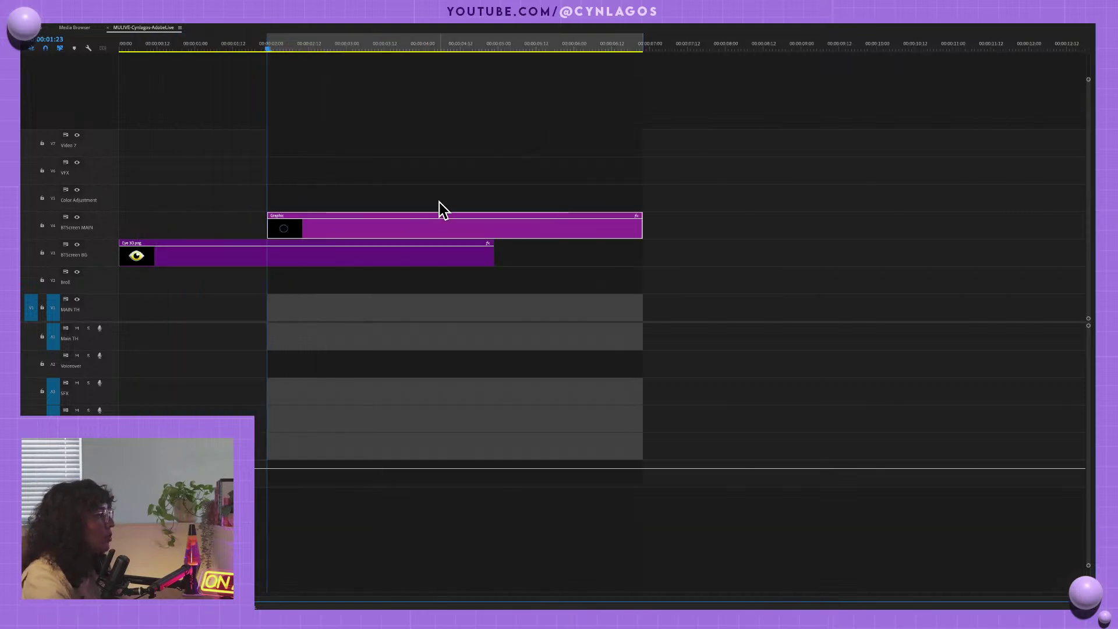
click(484, 260)
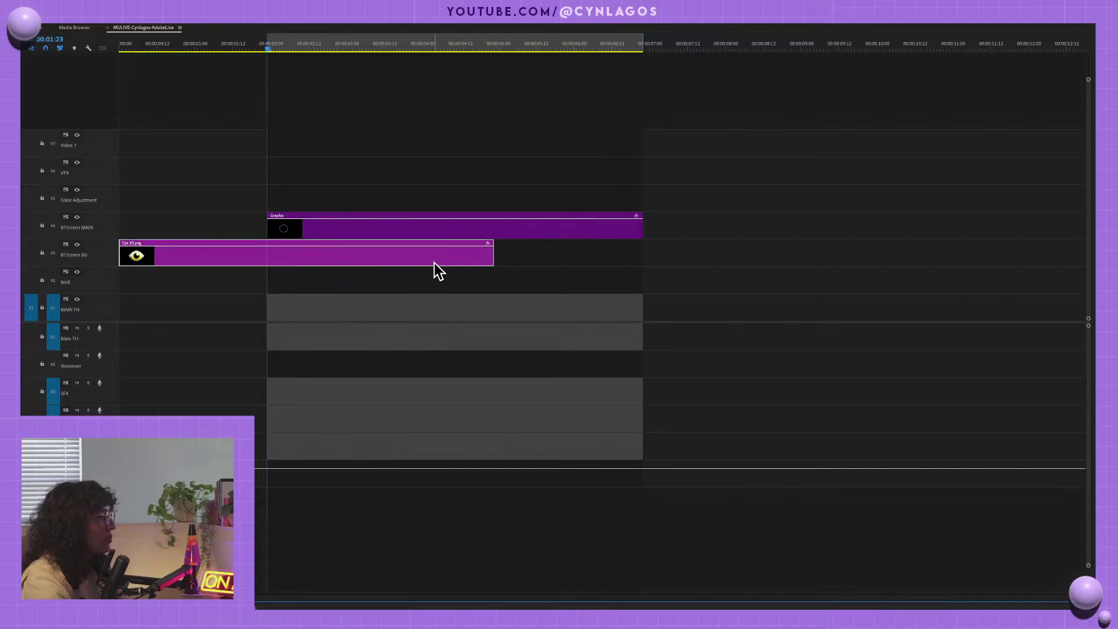
drag(198, 264, 792, 253)
click(400, 50)
click(442, 227)
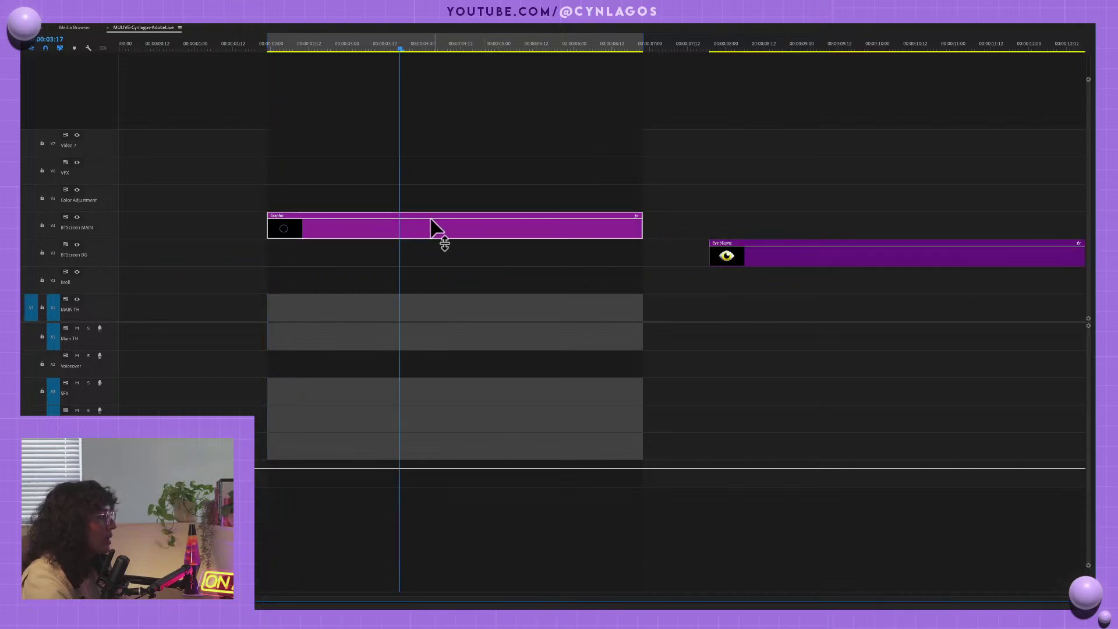
- Keyframe the Graphic clip's Vector Motion Scale at 840 at 00:00:01:23, and set its horizontal Position to 2047
key(alt+shift+2)
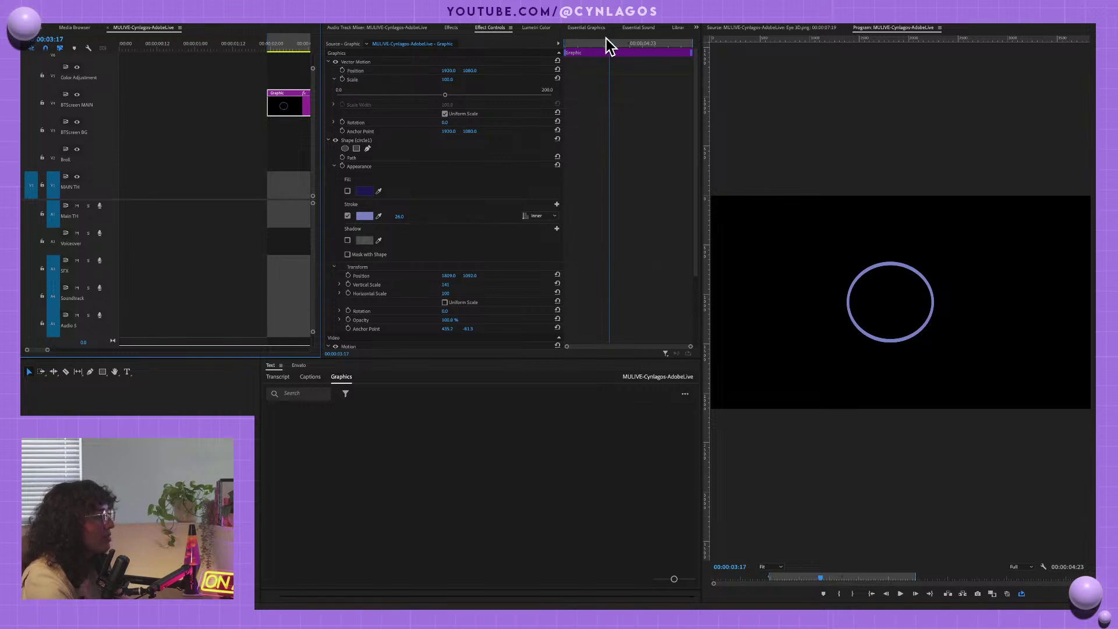
drag(607, 43, 554, 45)
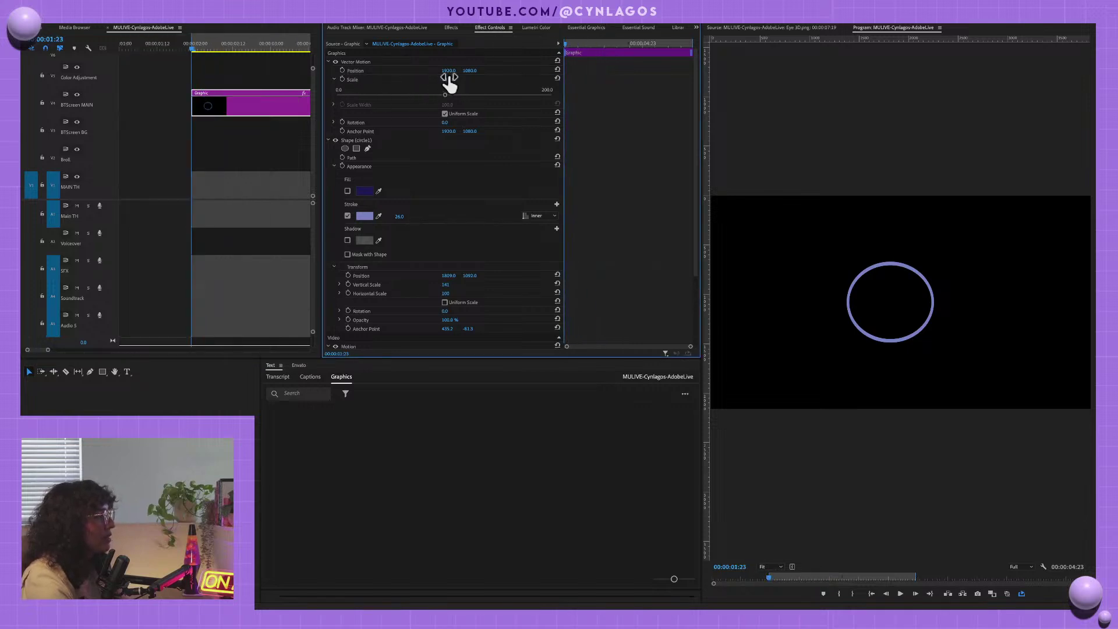
click(342, 80)
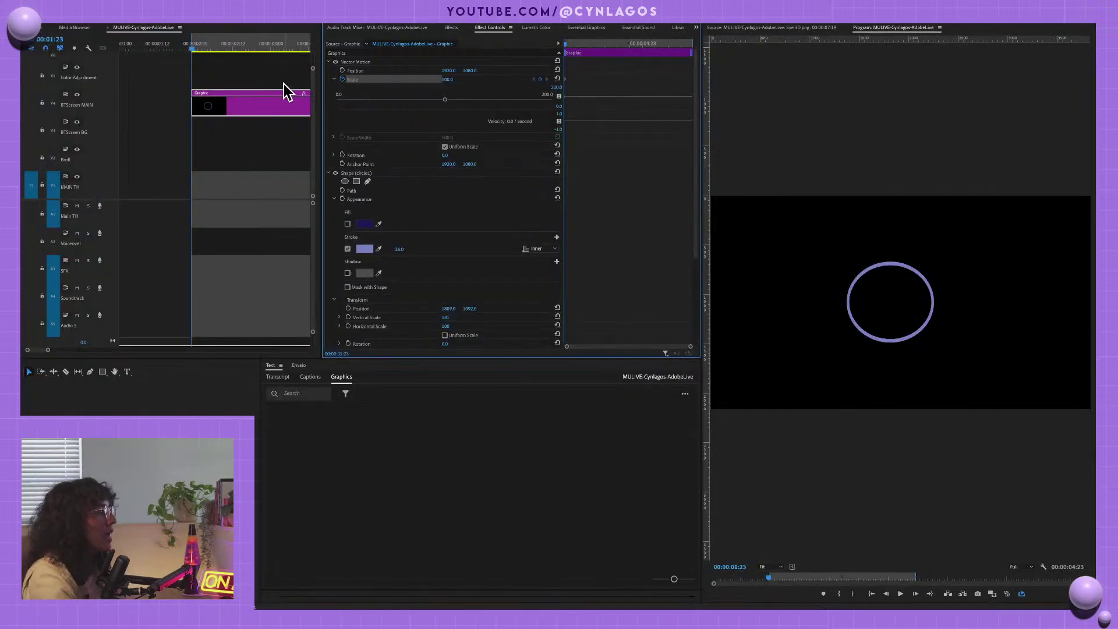
mouse_move(448, 80)
mouse_down()
mouse_move(617, 79)
mouse_move(445, 79)
mouse_up()
click(442, 72)
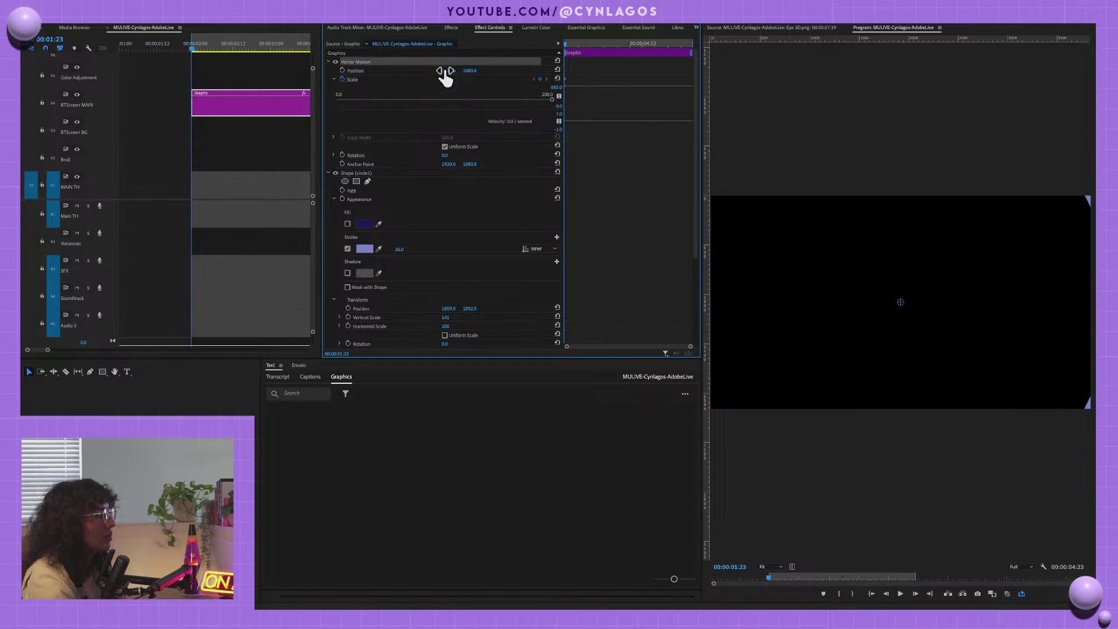
drag(452, 71, 533, 79)
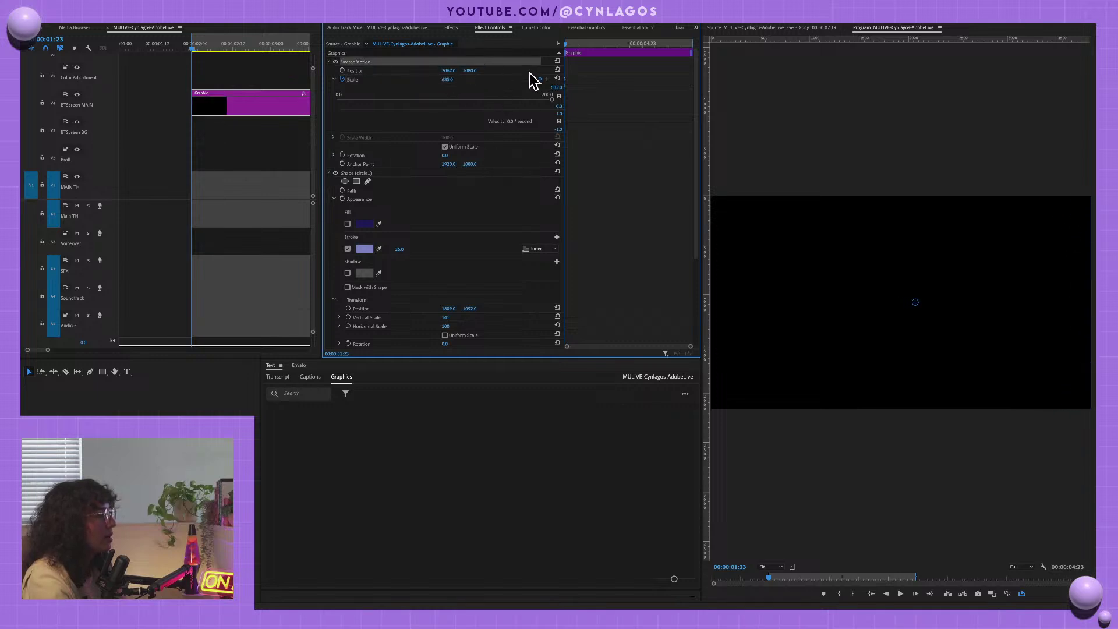
mouse_move(446, 79)
mouse_down()
mouse_move(107, 79)
mouse_move(894, 79)
mouse_up()
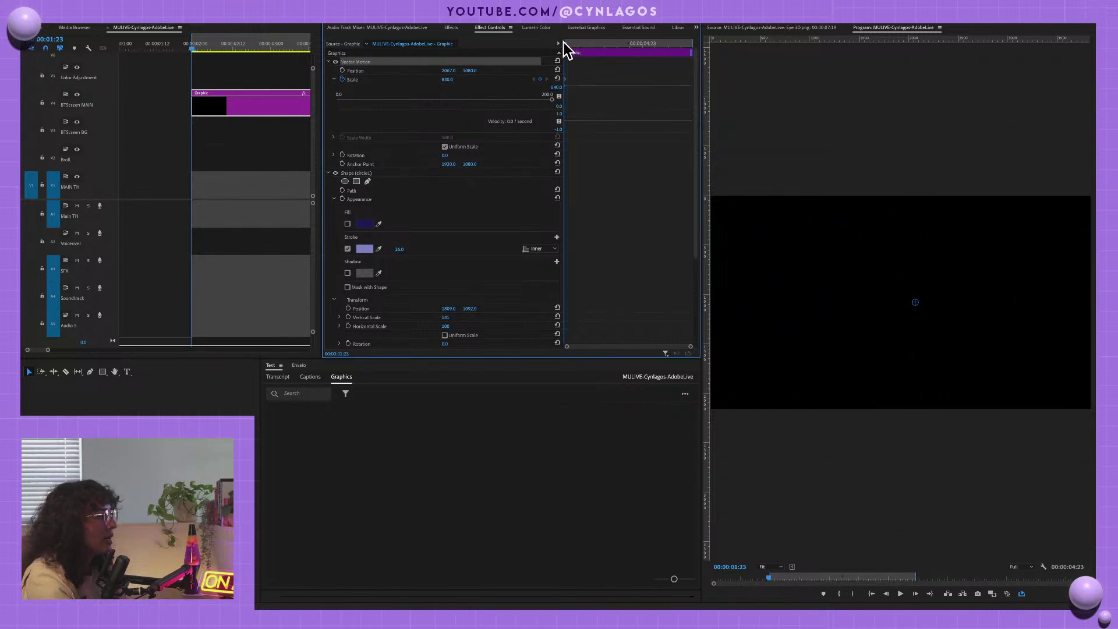
- Add Vector Motion Scale keyframes of 80 at 00:00:02:19 and 135 at 00:00:03:16
drag(566, 44, 587, 46)
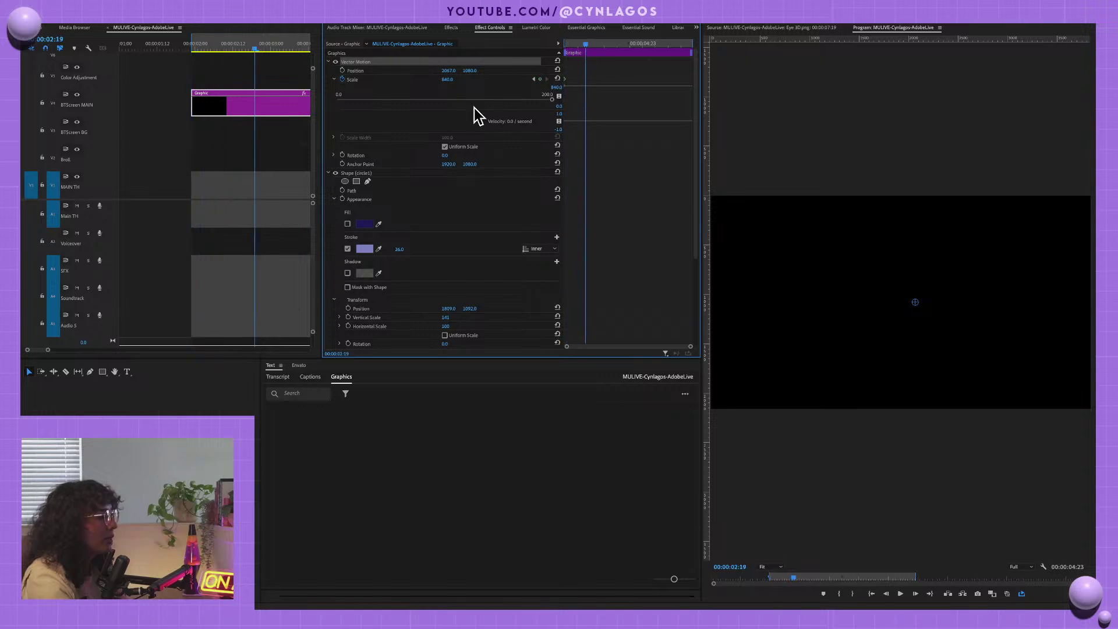
drag(447, 79, 398, 79)
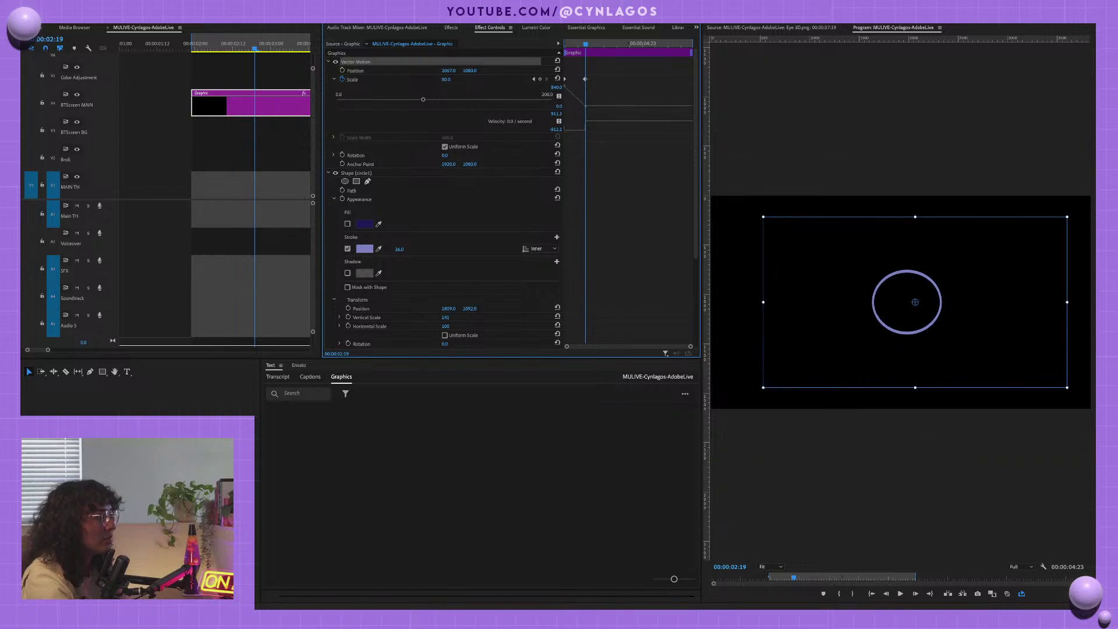
drag(588, 42, 608, 44)
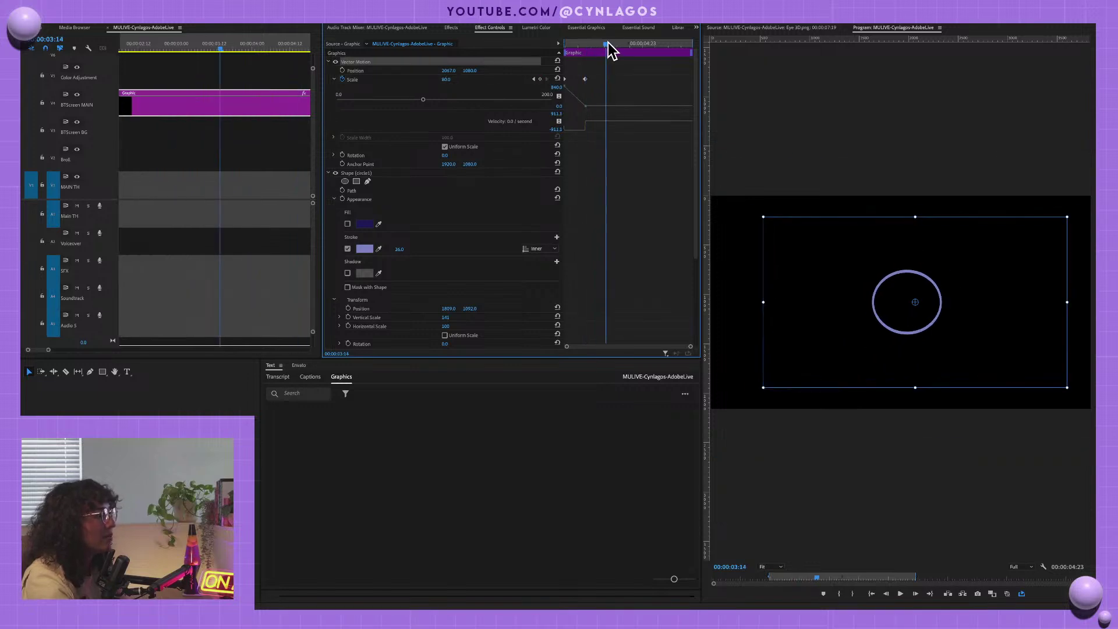
drag(446, 79, 478, 79)
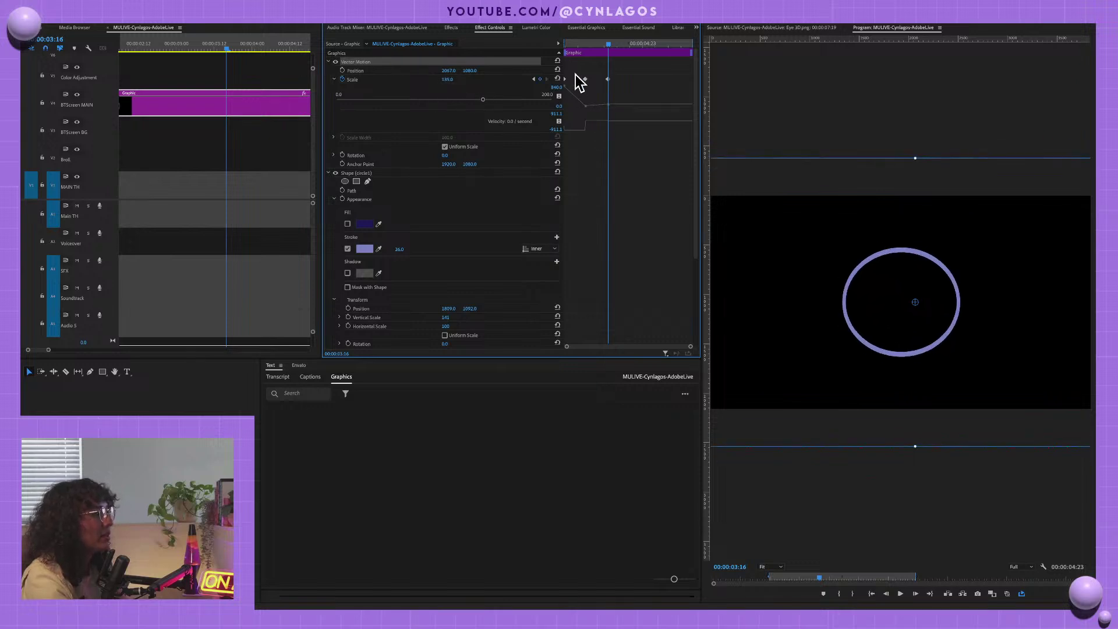
- Apply easing to the last Scale keyframe and Ease Out to the first and middle ones, and preview the animation from the clip's start
right_click(609, 79)
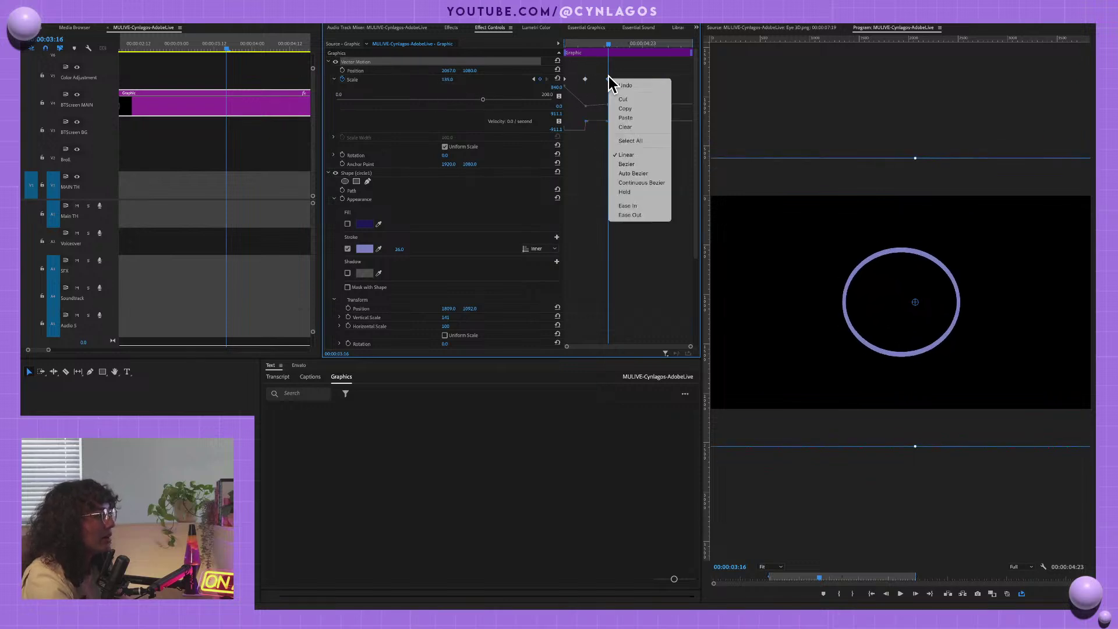
click(643, 215)
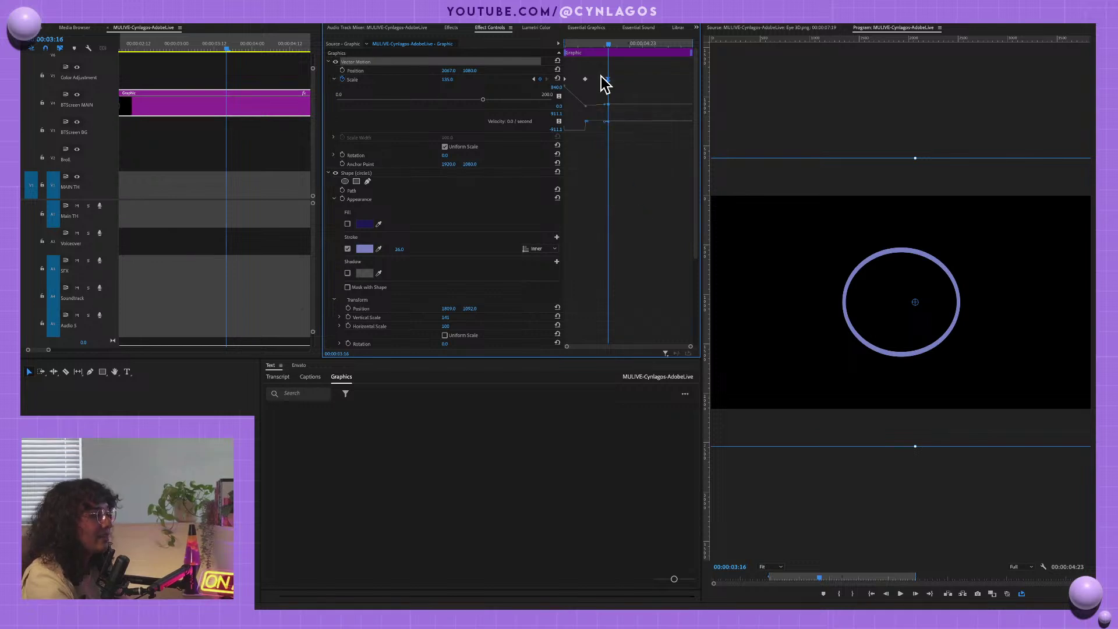
right_click(564, 79)
click(599, 217)
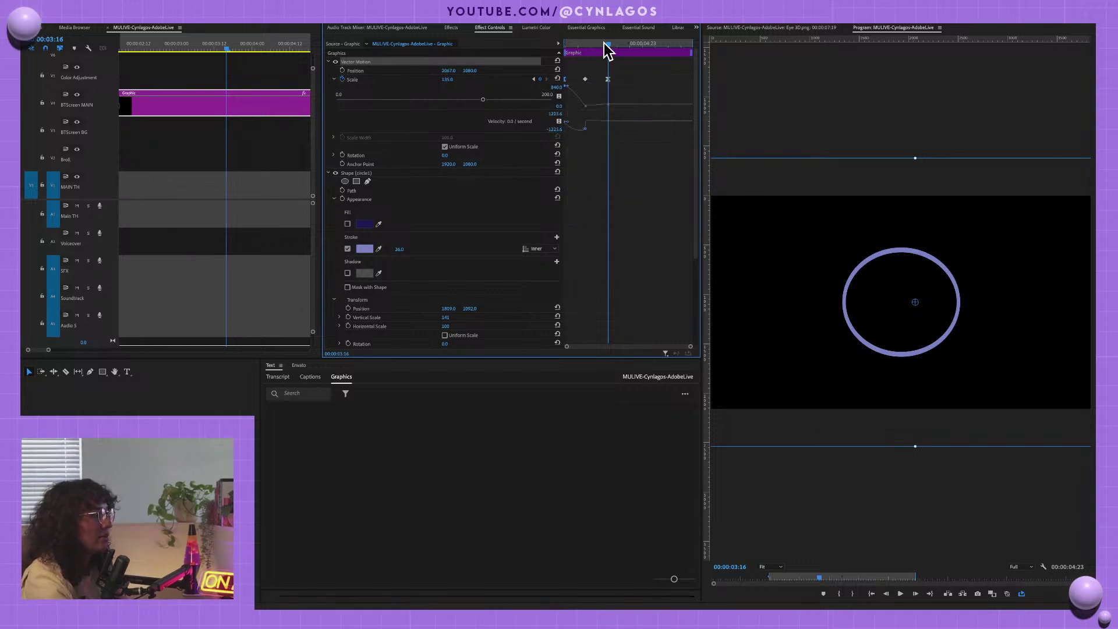
right_click(585, 79)
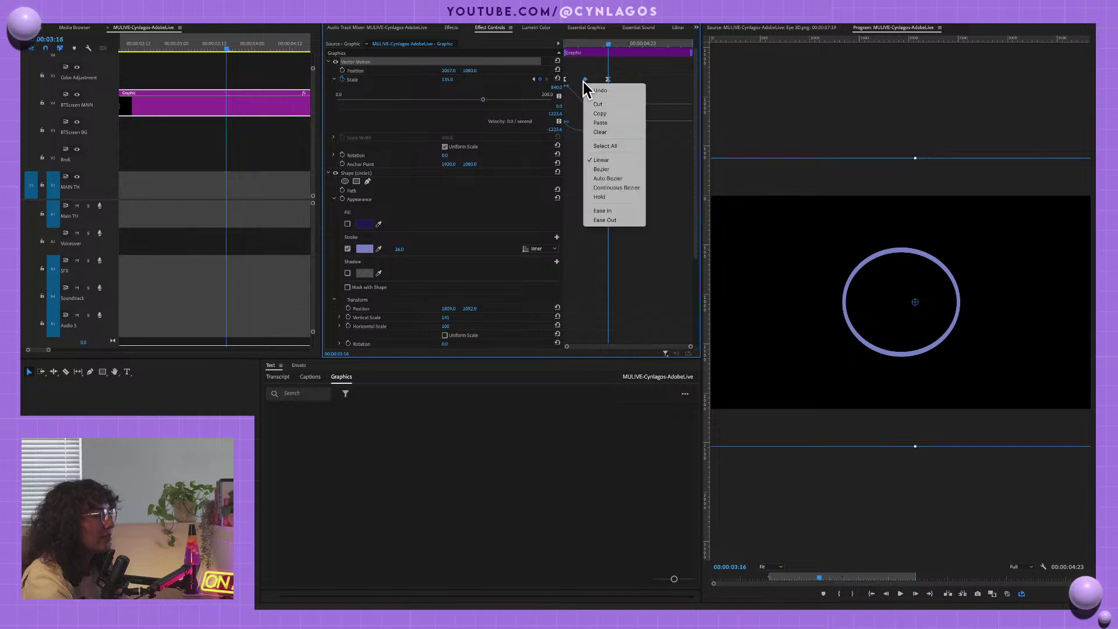
click(608, 220)
drag(609, 44, 554, 43)
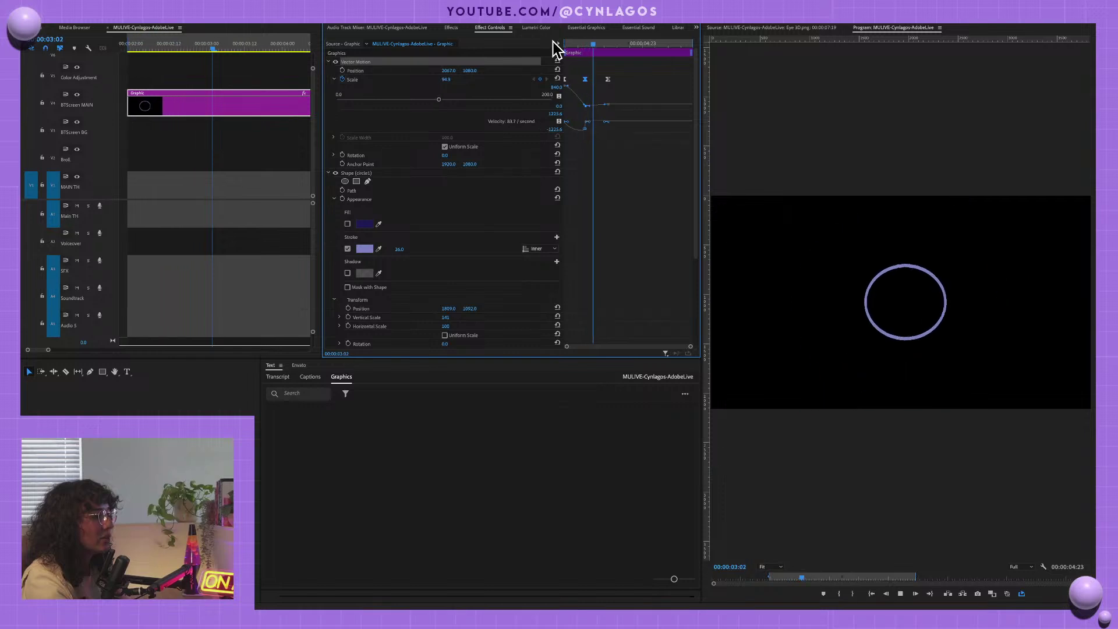
key(space)
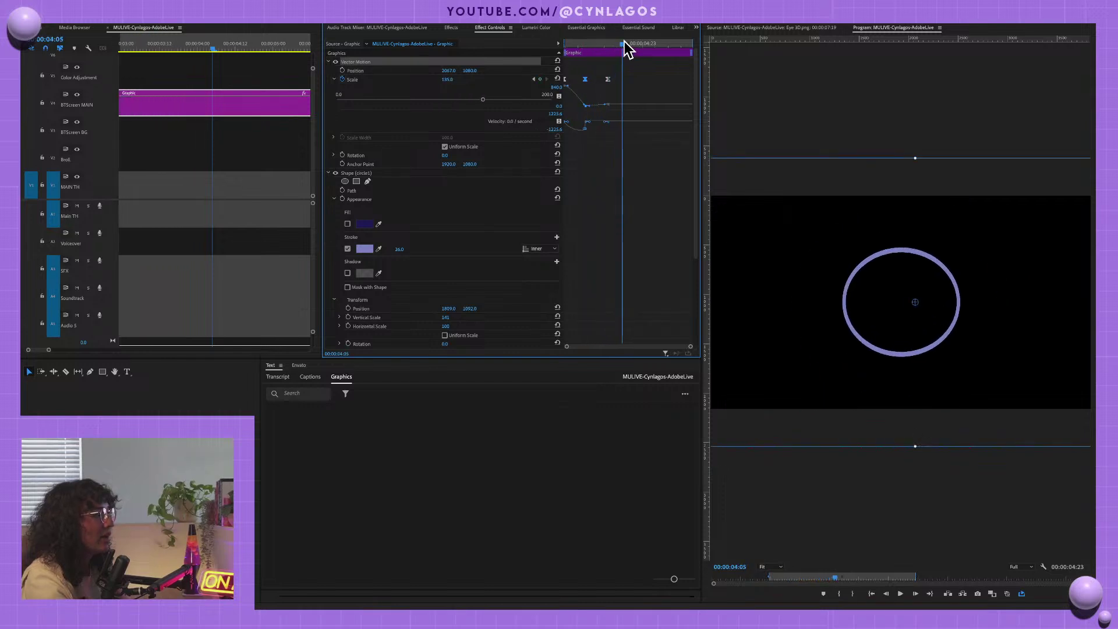
- Retime the last Scale keyframe to 00:00:04:12, previewing the animation from the clip's start between adjustments
click(625, 41)
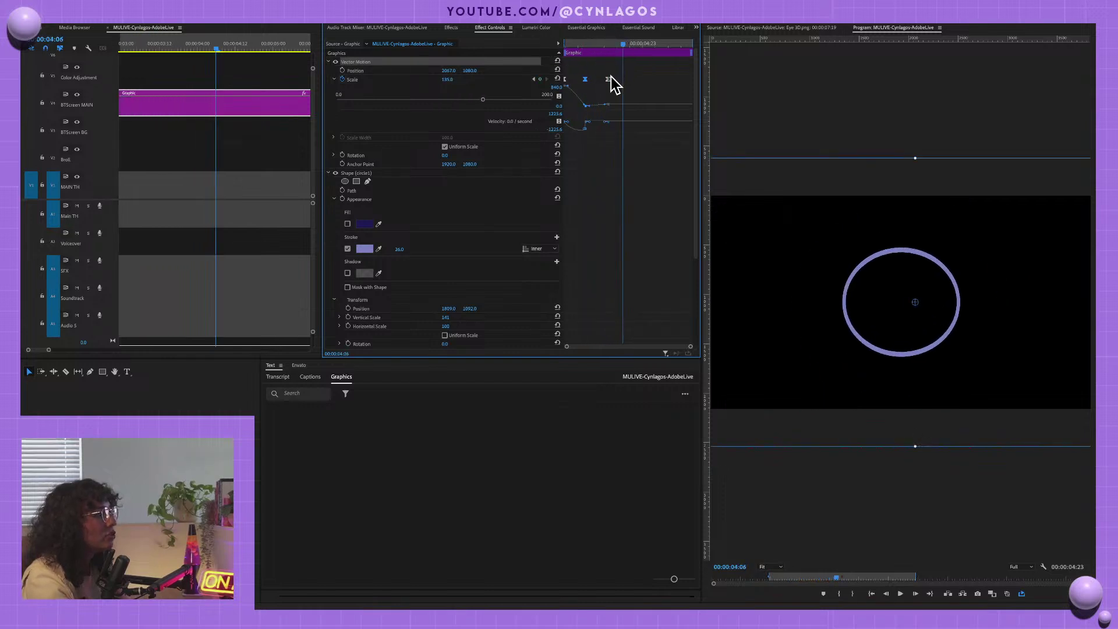
drag(607, 80, 665, 80)
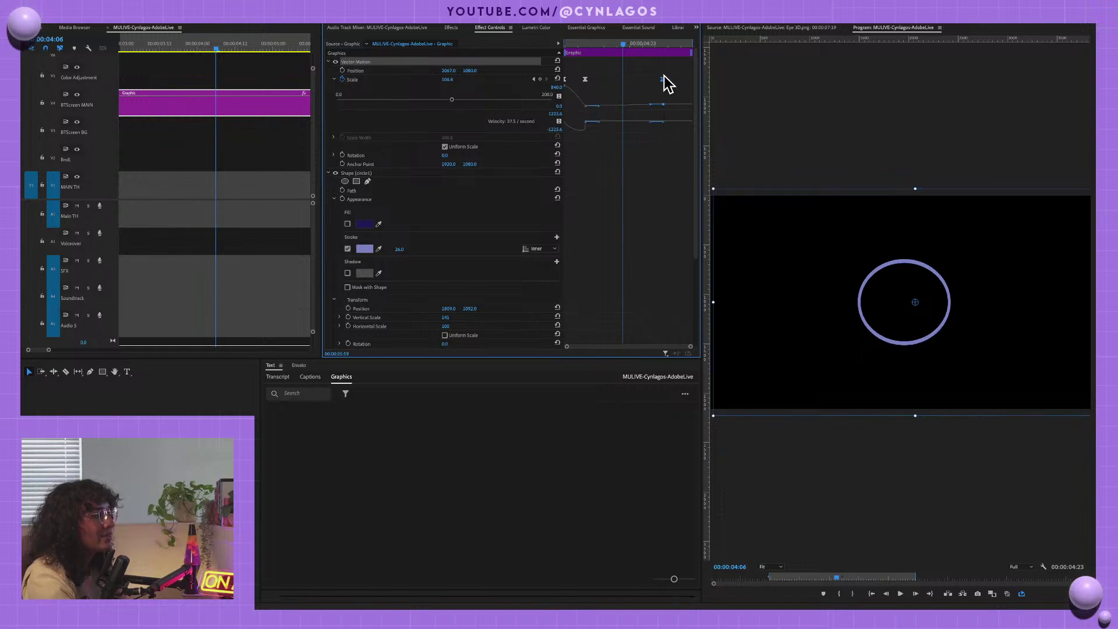
drag(624, 43, 527, 53)
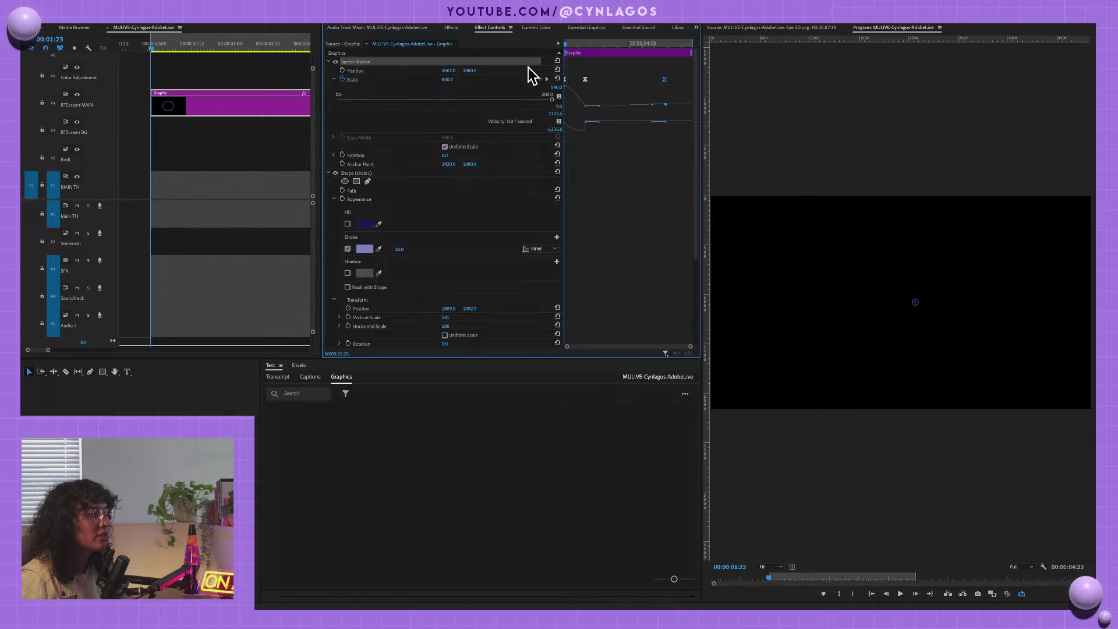
key(space)
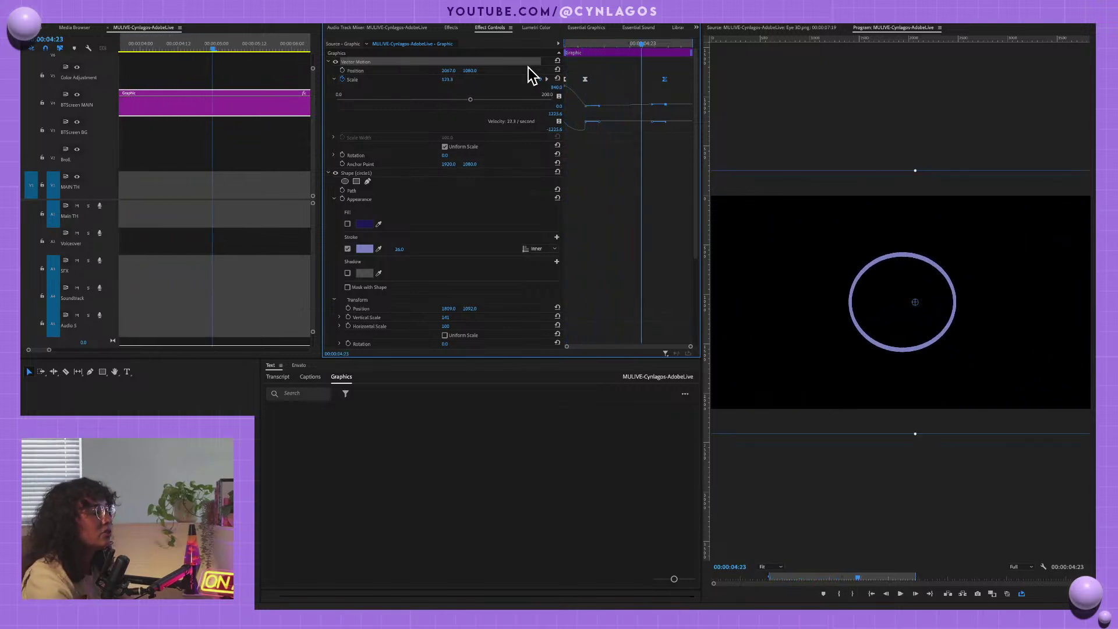
drag(664, 79, 570, 51)
key(space)
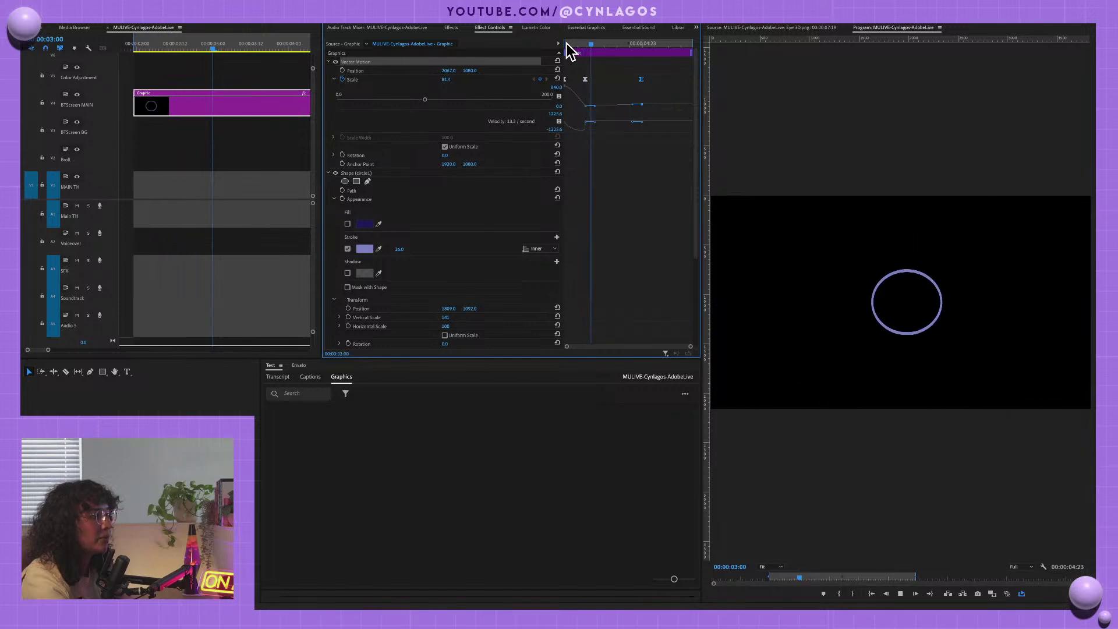
key(space)
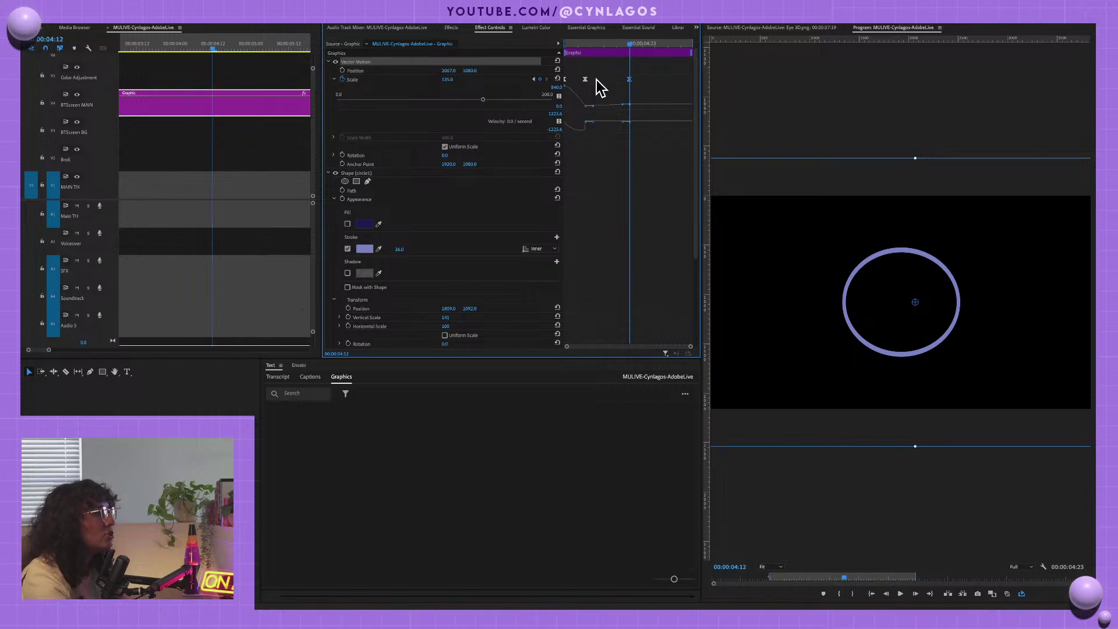
- Move the middle Scale keyframe slightly earlier and preview the circle's scale animation
drag(585, 79, 583, 76)
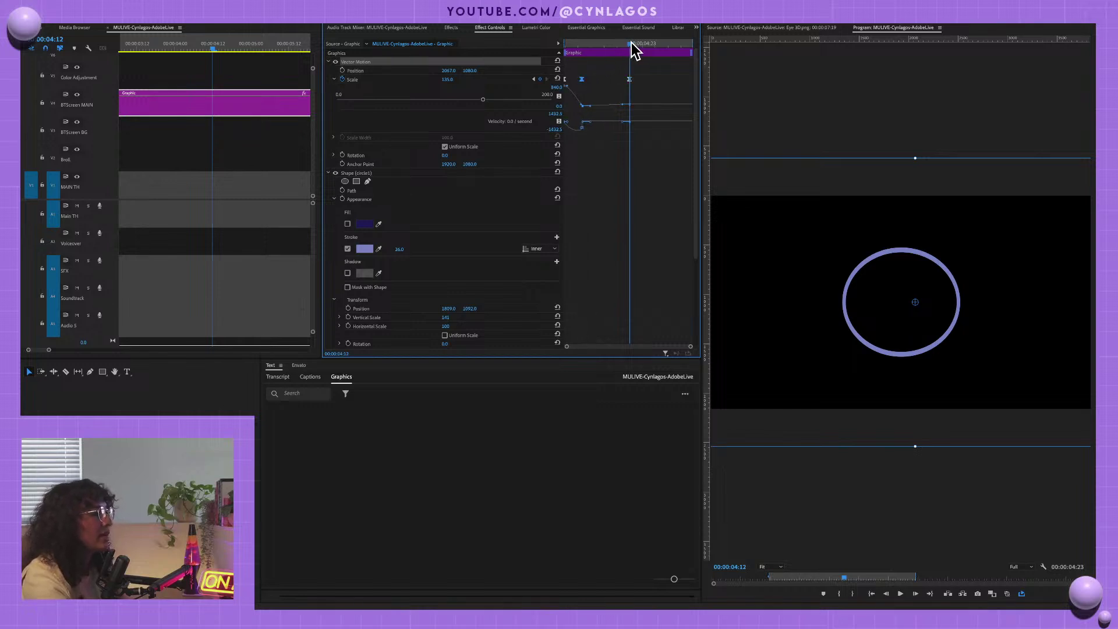
drag(631, 43, 590, 37)
key(space)
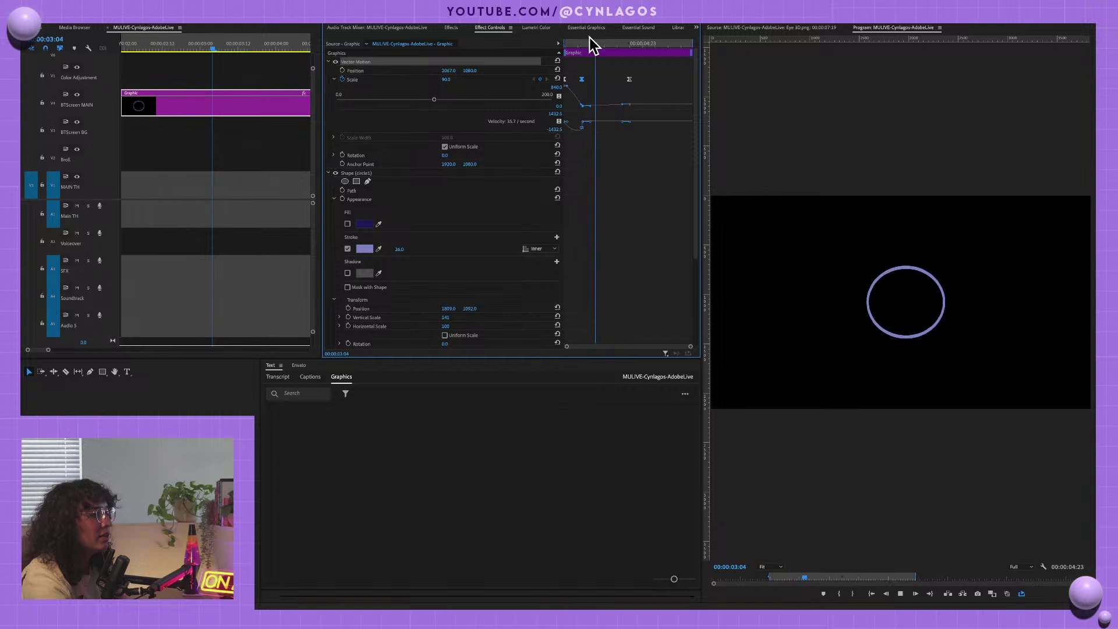
key(space)
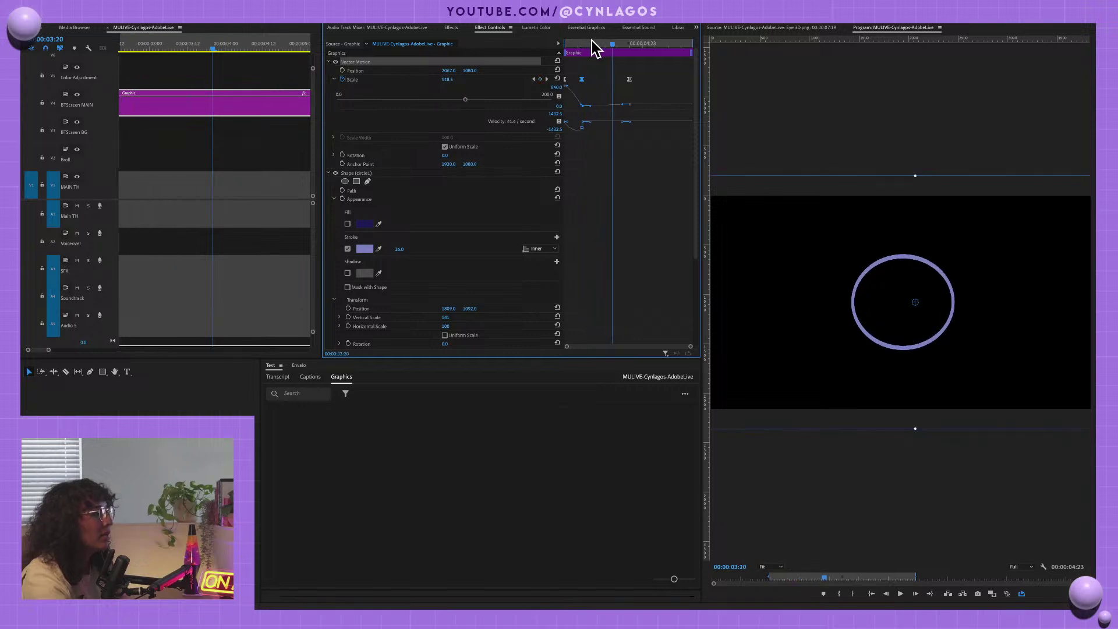
- Duplicate the circle1 shape layer of the graphic in Essential Graphics
click(328, 61)
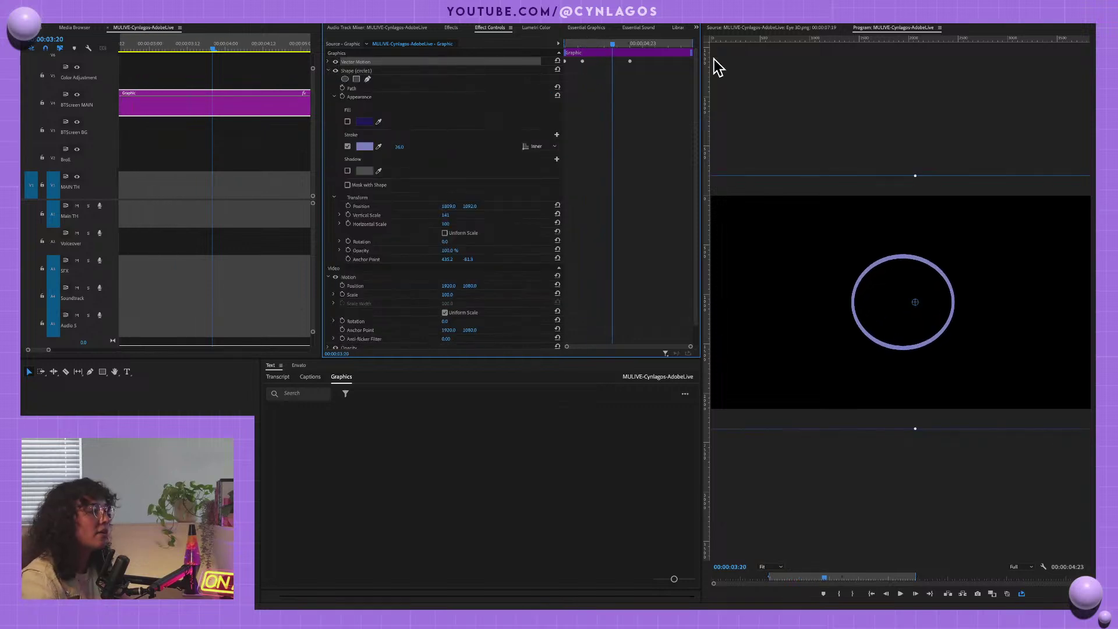
click(698, 27)
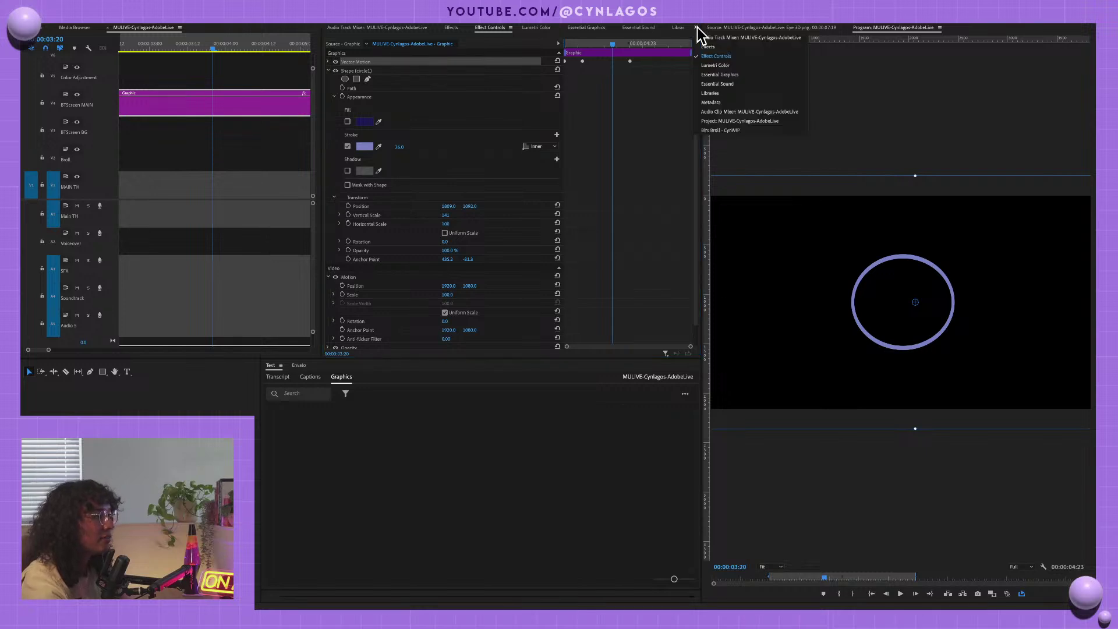
click(715, 74)
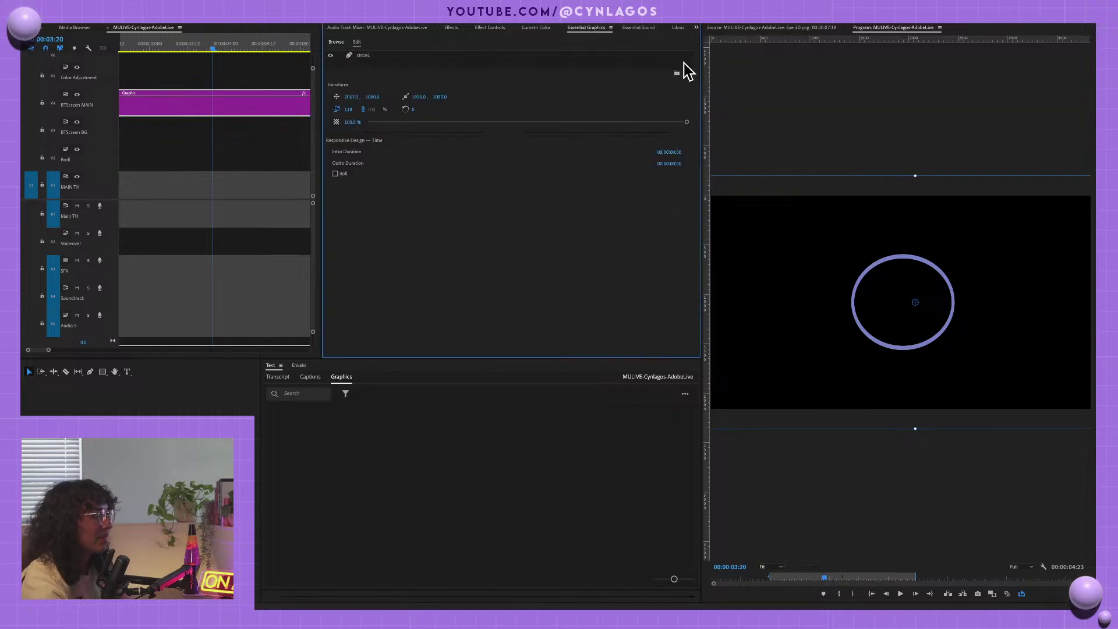
click(373, 56)
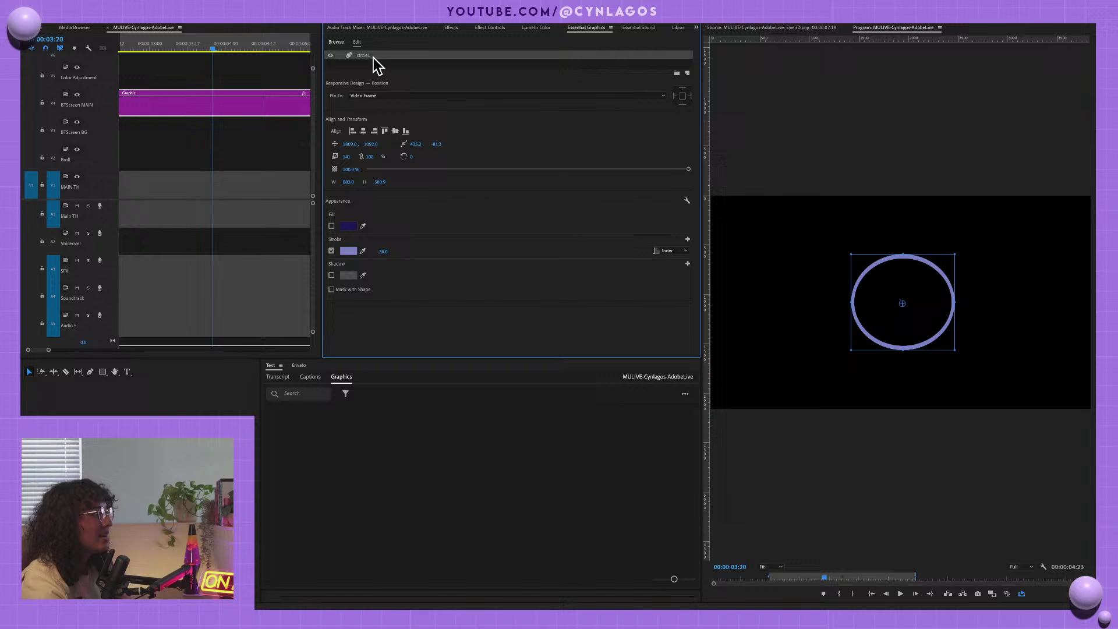
right_click(464, 55)
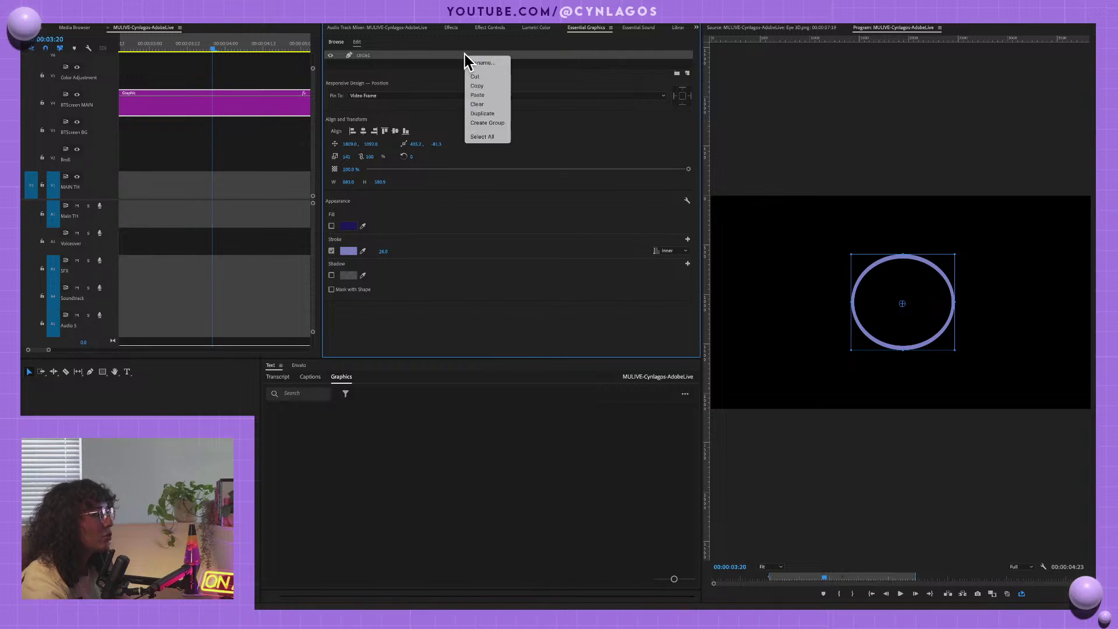
click(491, 114)
- Rename the duplicated circle layer as circle2
click(364, 64)
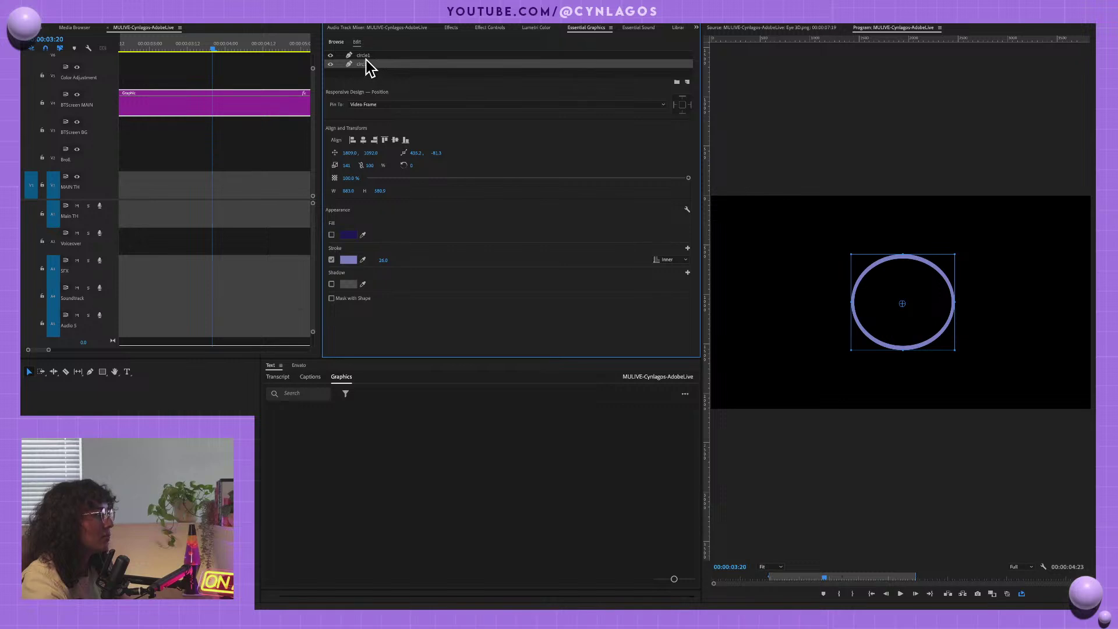
right_click(359, 64)
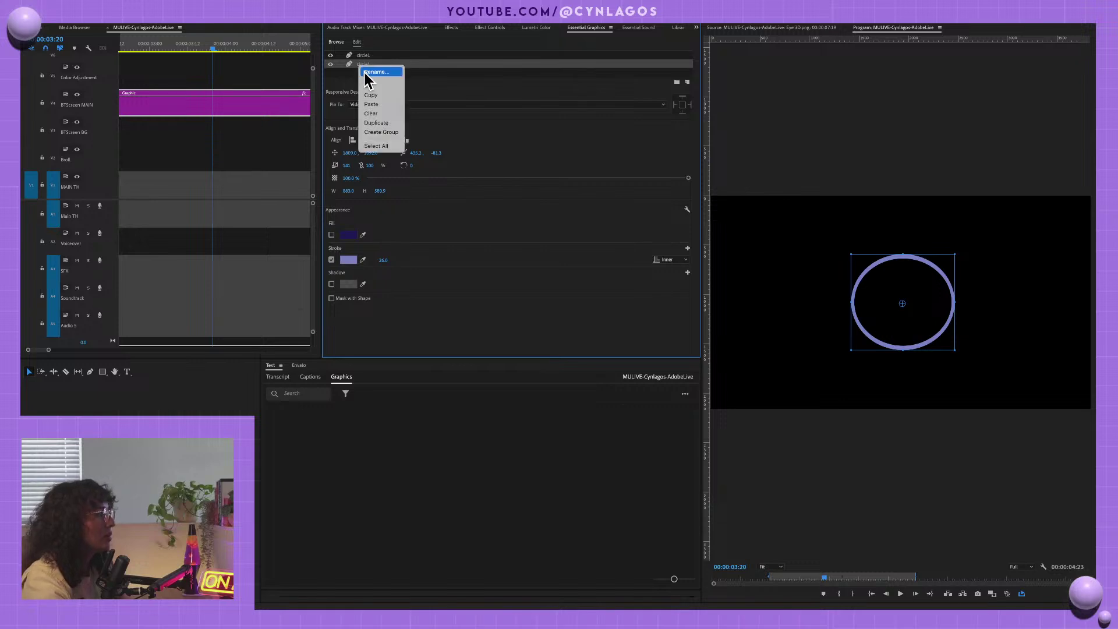
click(367, 75)
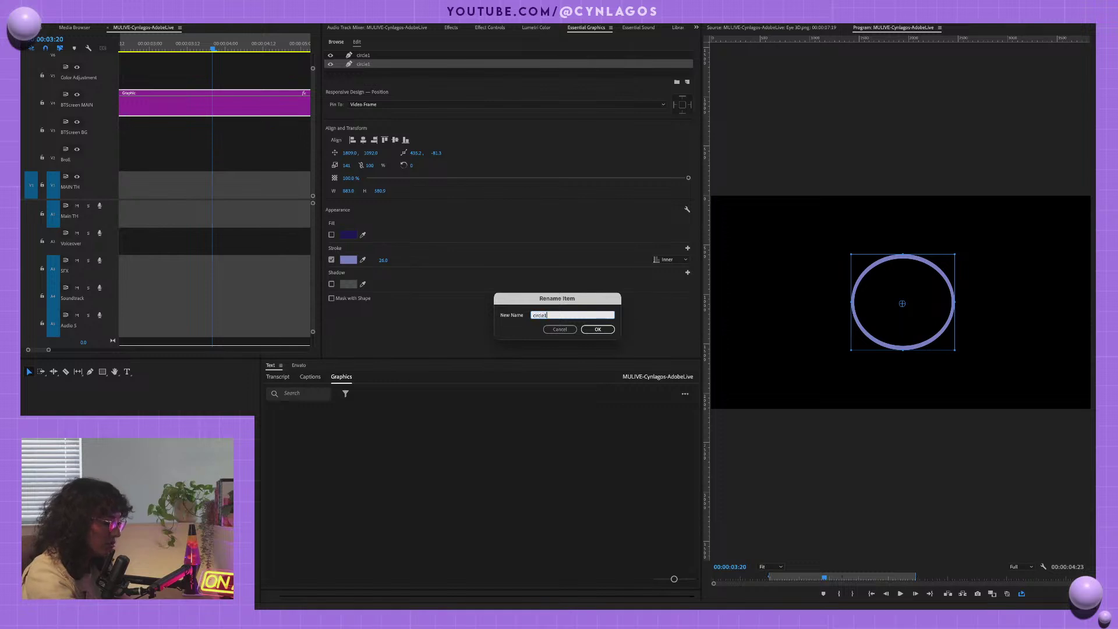
key(Return)
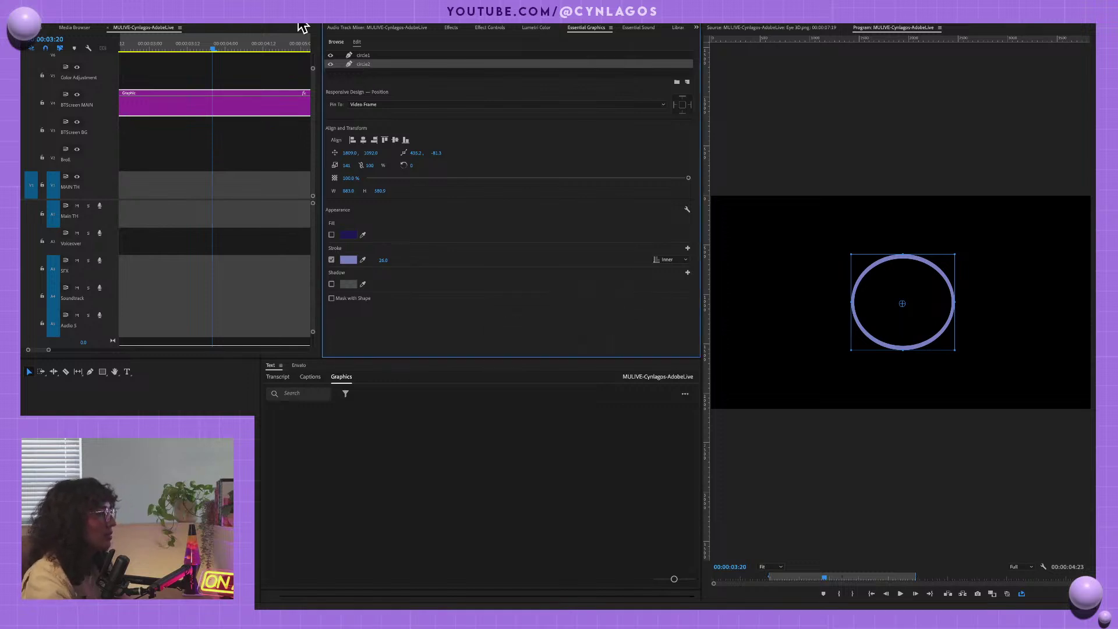
- Change circle2's stroke colour to tan (RGB 191, 171, 121) and move the layer above circle1
click(349, 258)
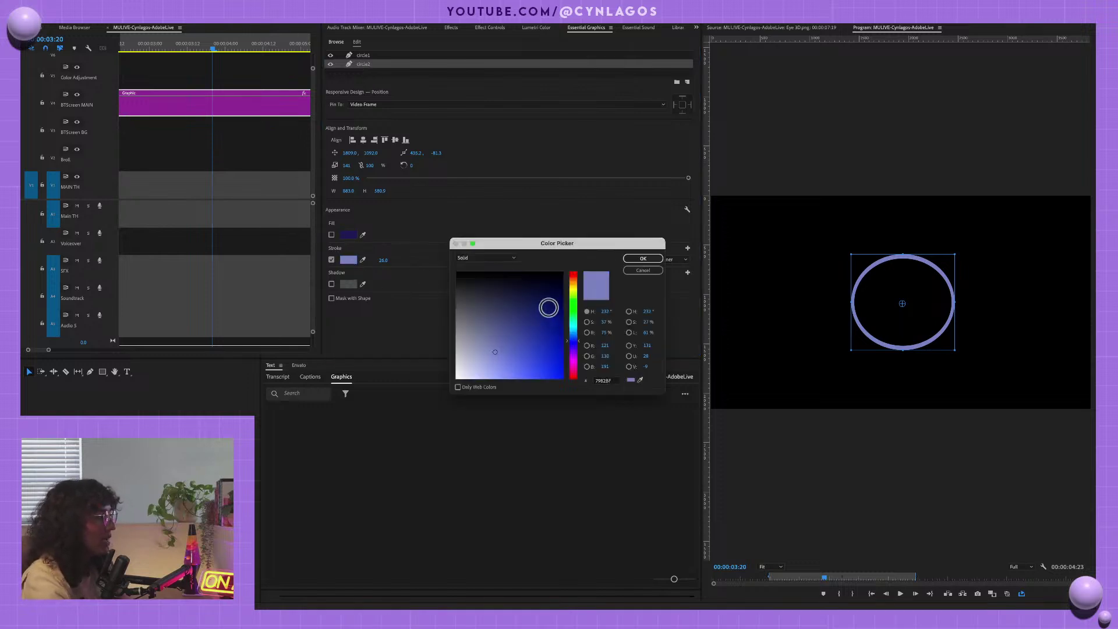
click(574, 284)
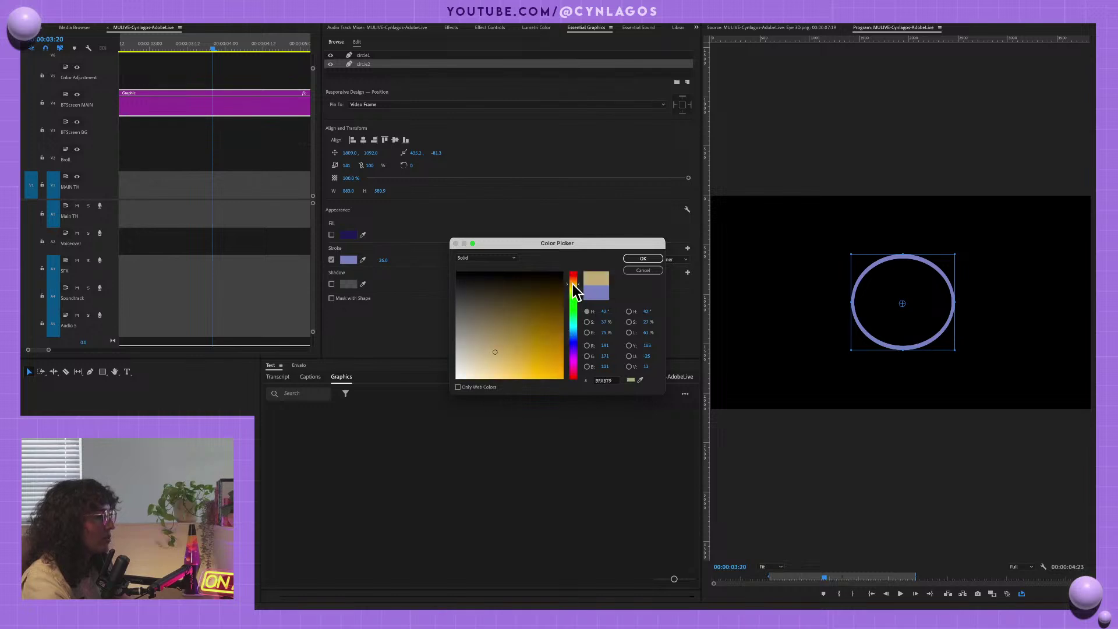
click(643, 259)
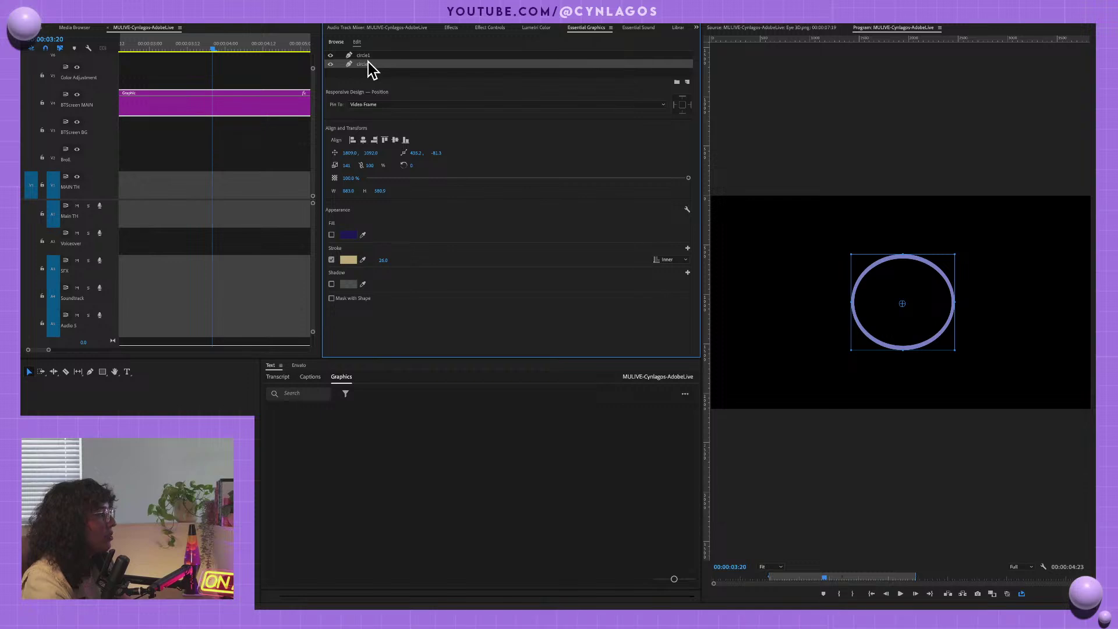
drag(368, 62, 368, 53)
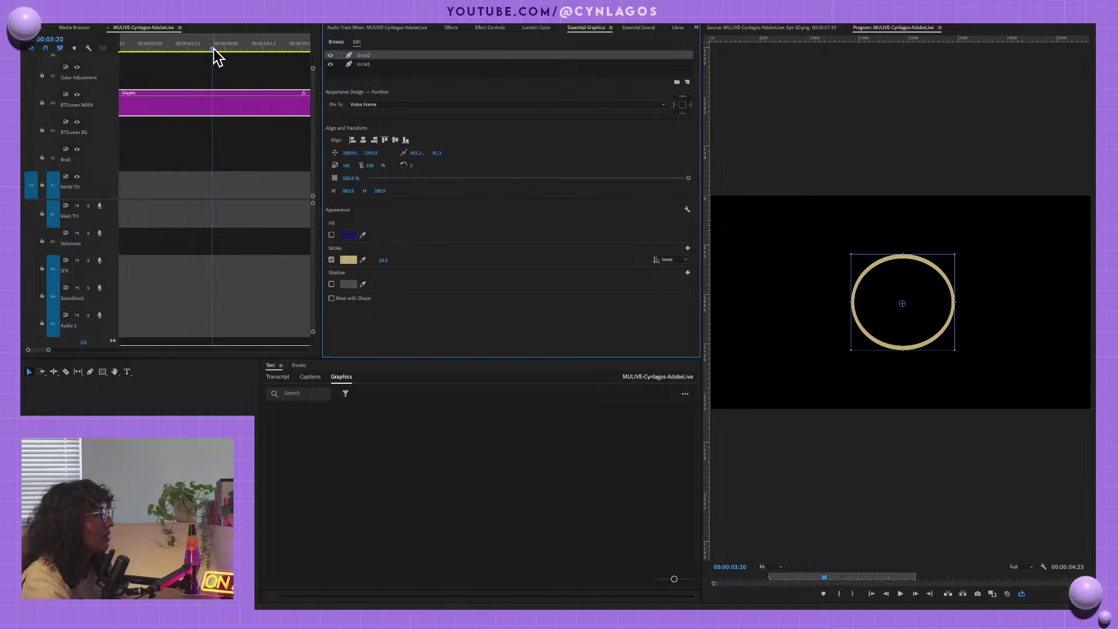
- Preview the graphic's animation and place the playhead at 00:00:03:06 with the clip's effect controls open
key(space)
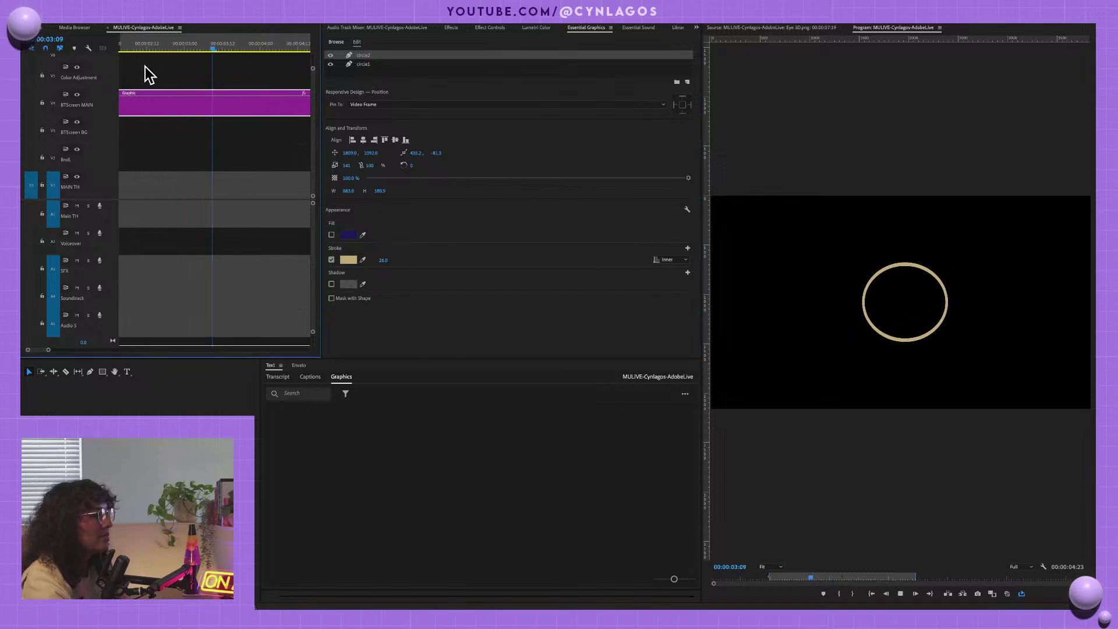
key(space)
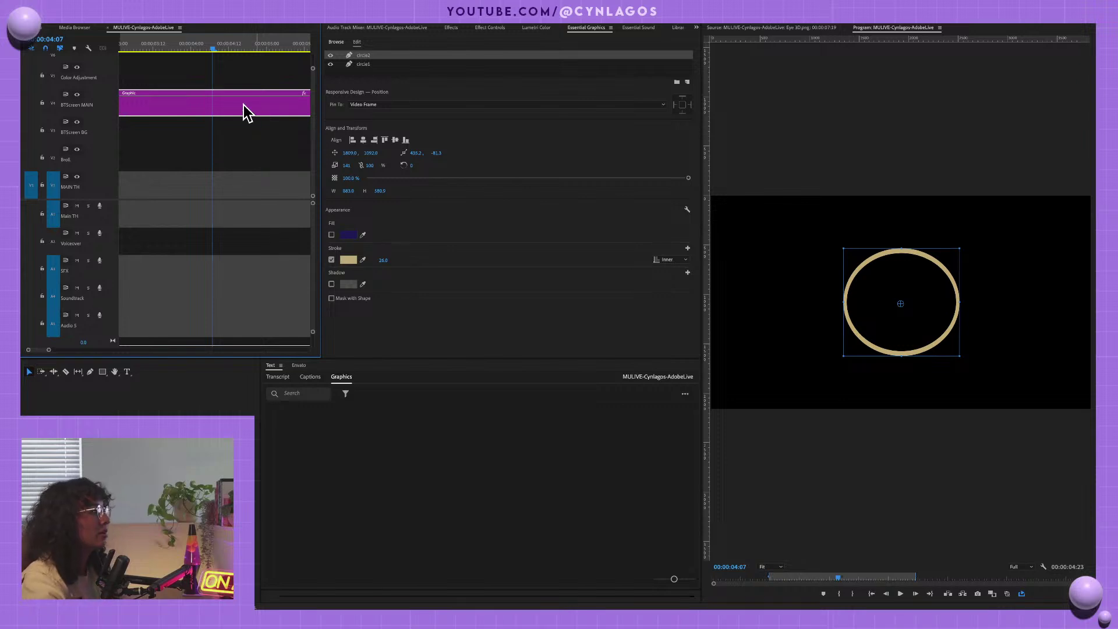
click(488, 27)
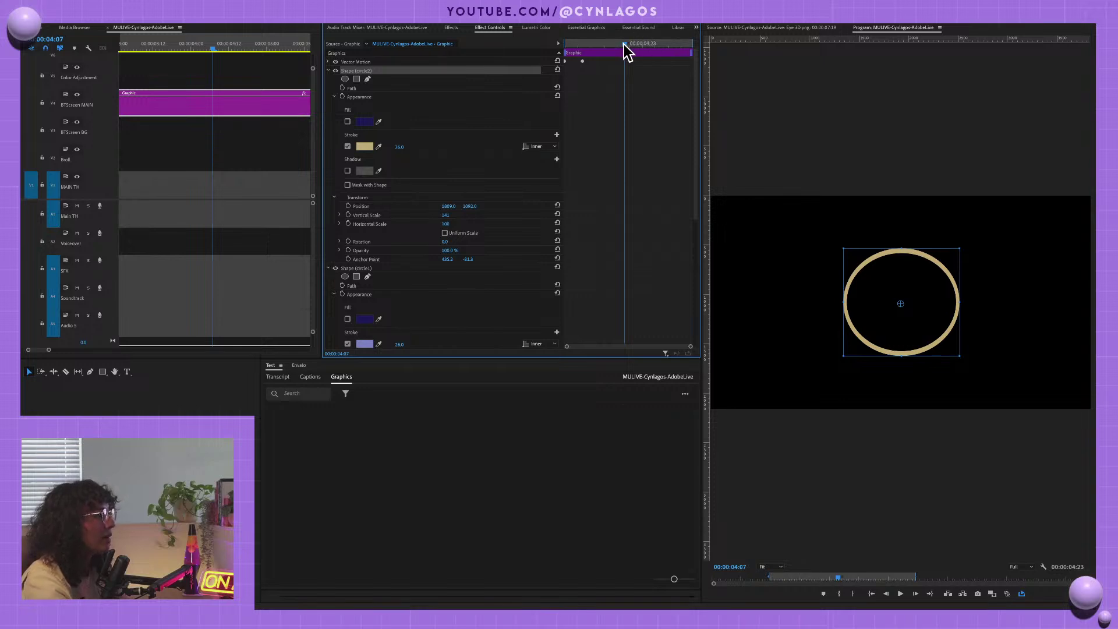
drag(624, 44, 599, 33)
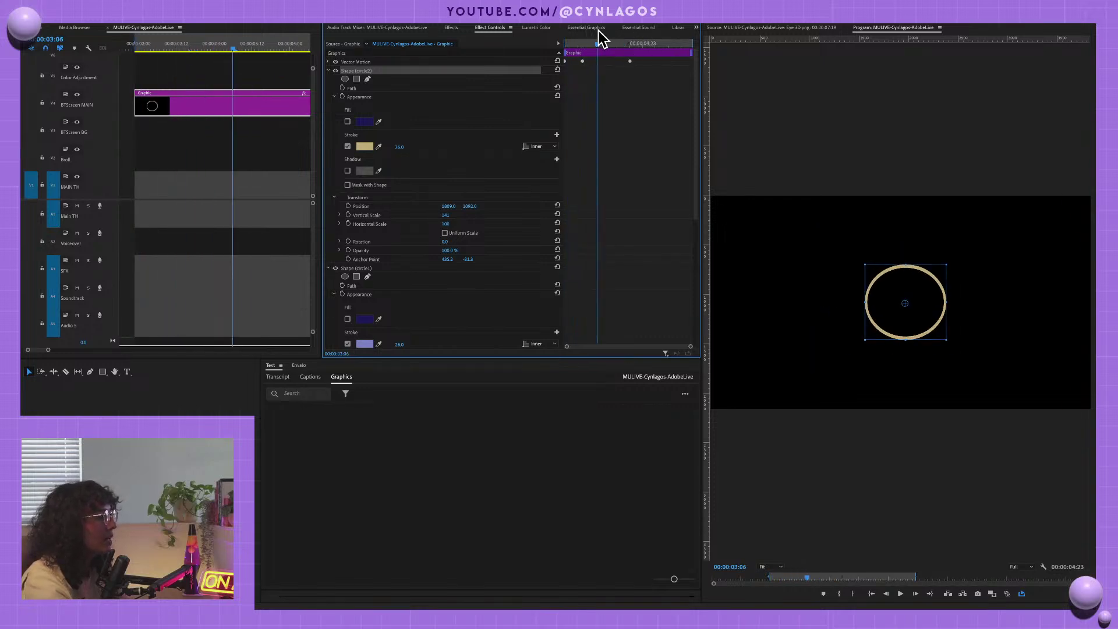
- Collapse the circle2 shape properties and expand those of the circle1 shape in Effect Controls
click(329, 71)
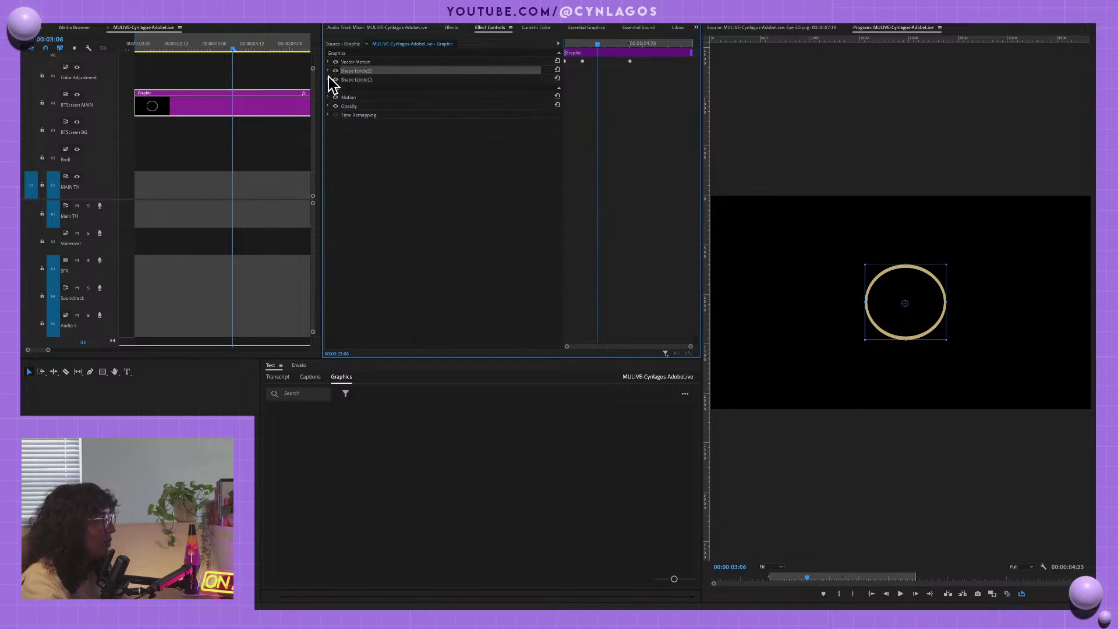
click(329, 79)
click(328, 79)
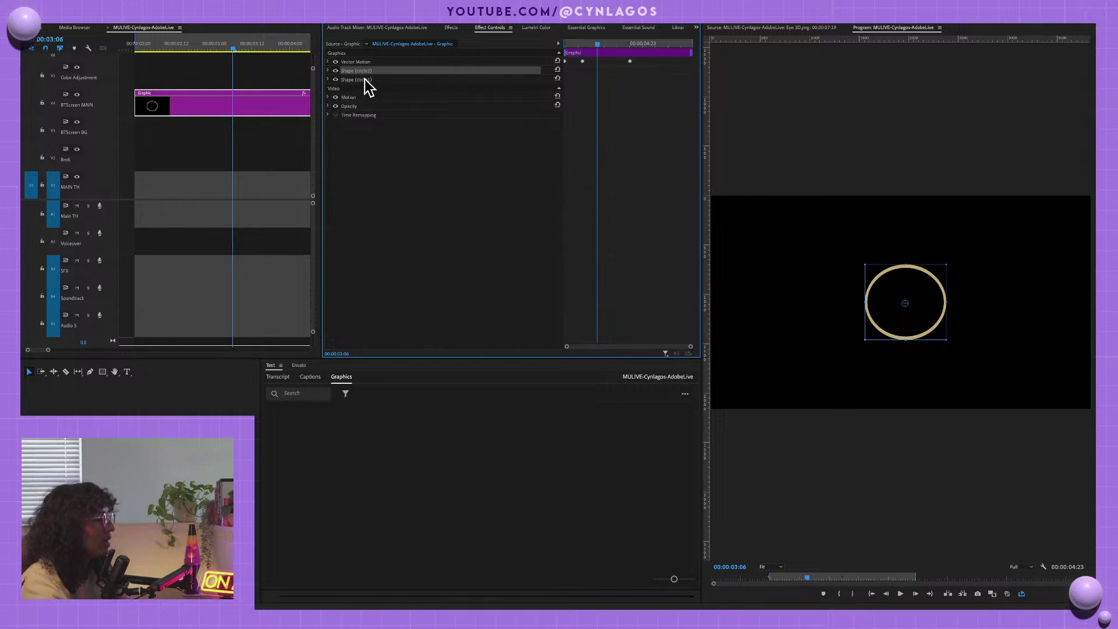
click(366, 80)
click(328, 79)
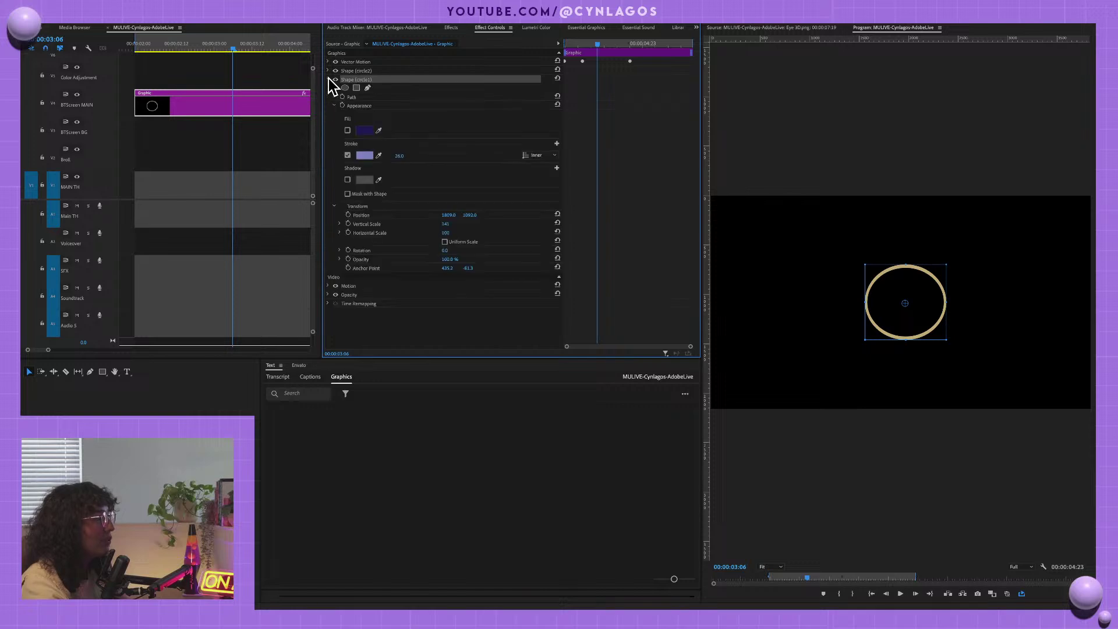
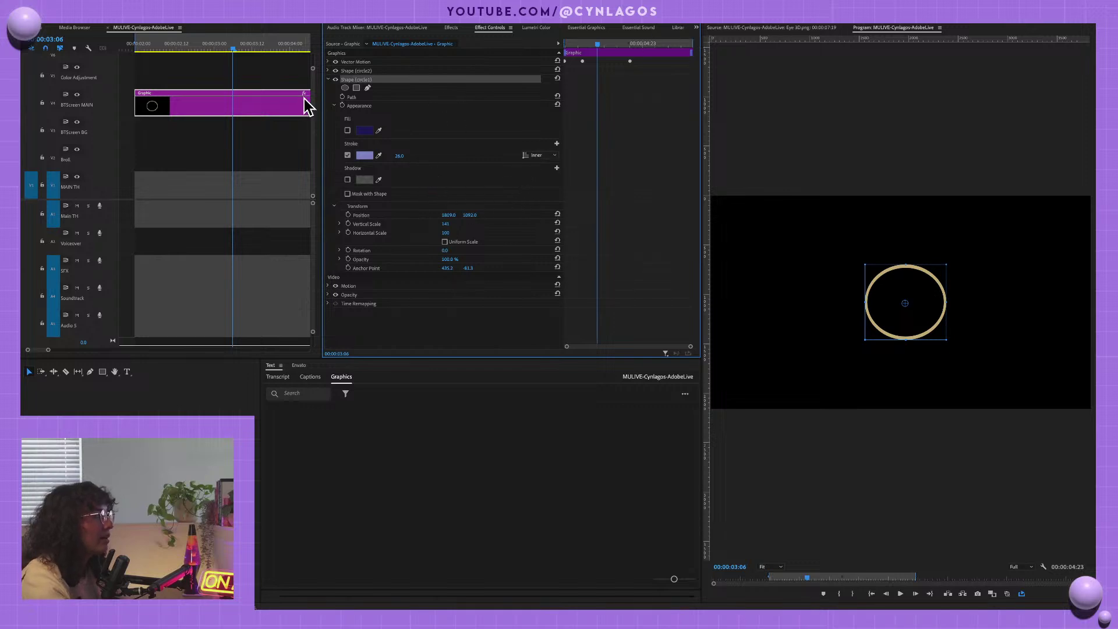
click(328, 79)
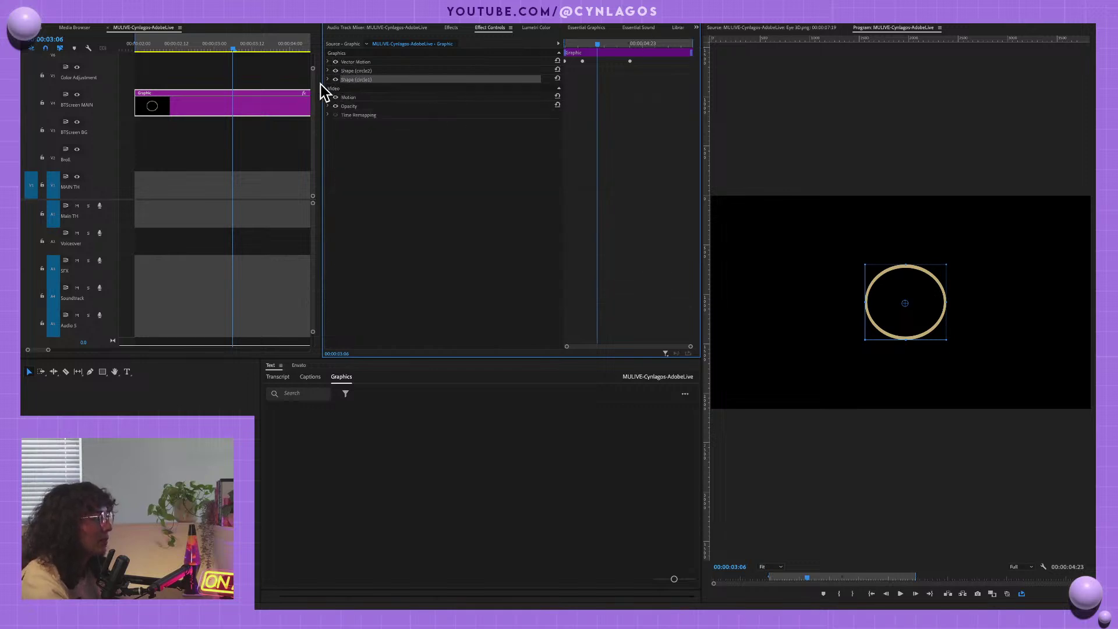
click(328, 79)
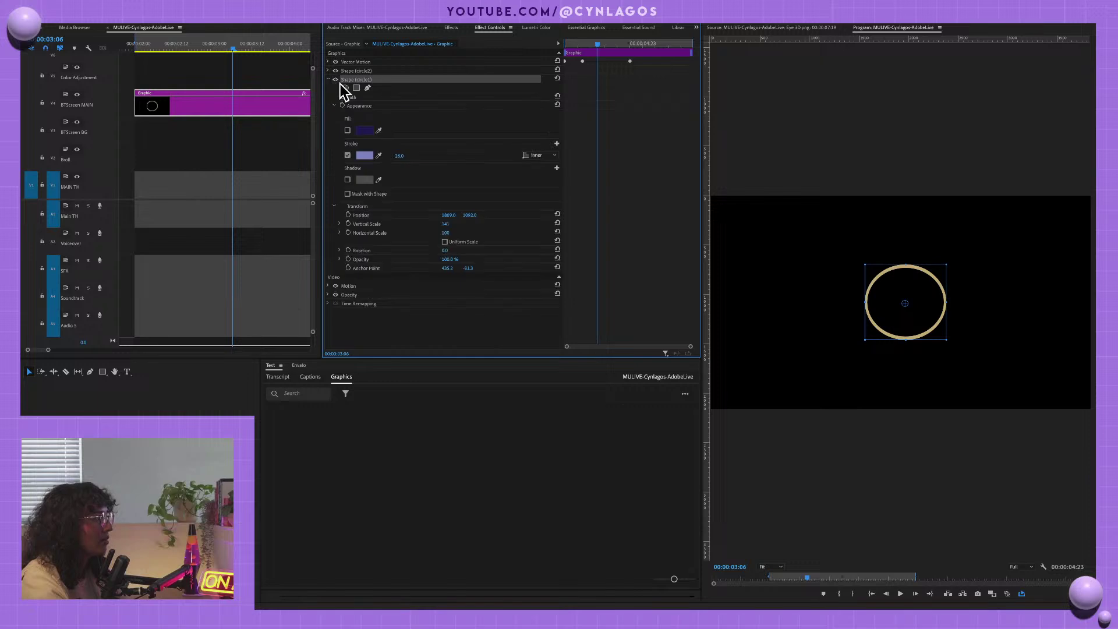
- Set circle1's Horizontal Scale to about 239, leaving Uniform Scale off
click(445, 242)
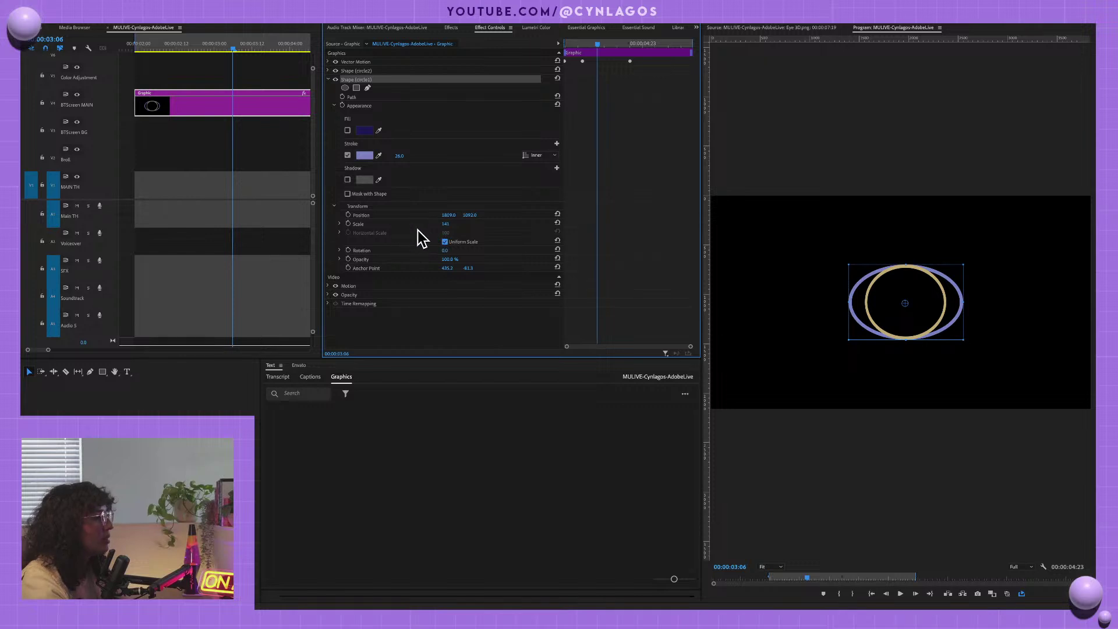
click(445, 242)
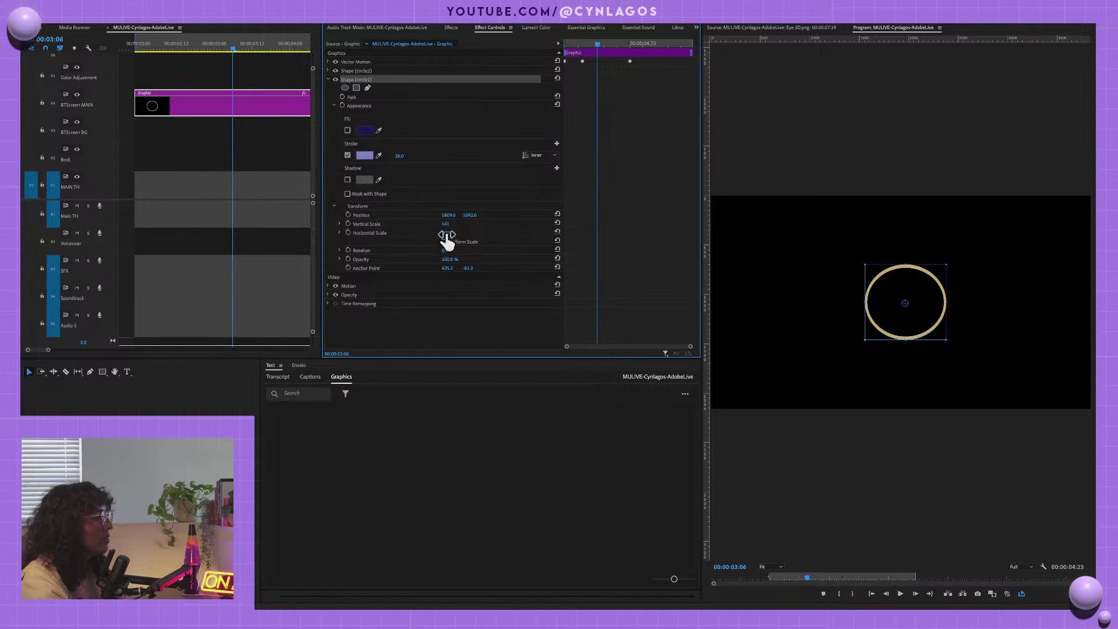
drag(446, 232, 445, 237)
click(340, 233)
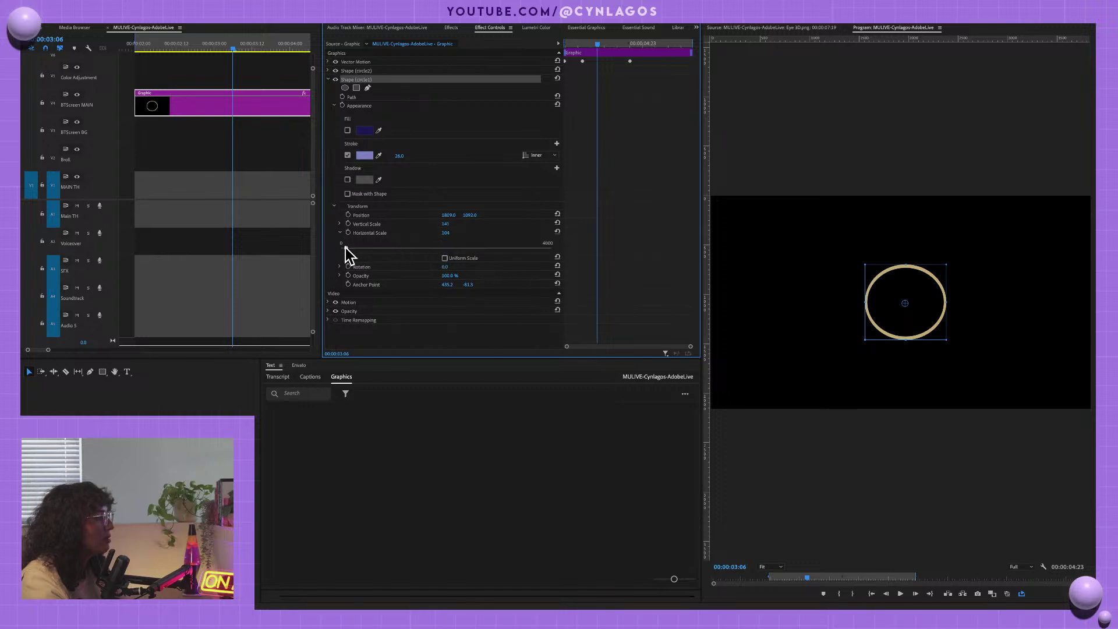
mouse_move(346, 249)
mouse_down()
mouse_move(368, 251)
mouse_move(340, 249)
mouse_move(353, 249)
mouse_up()
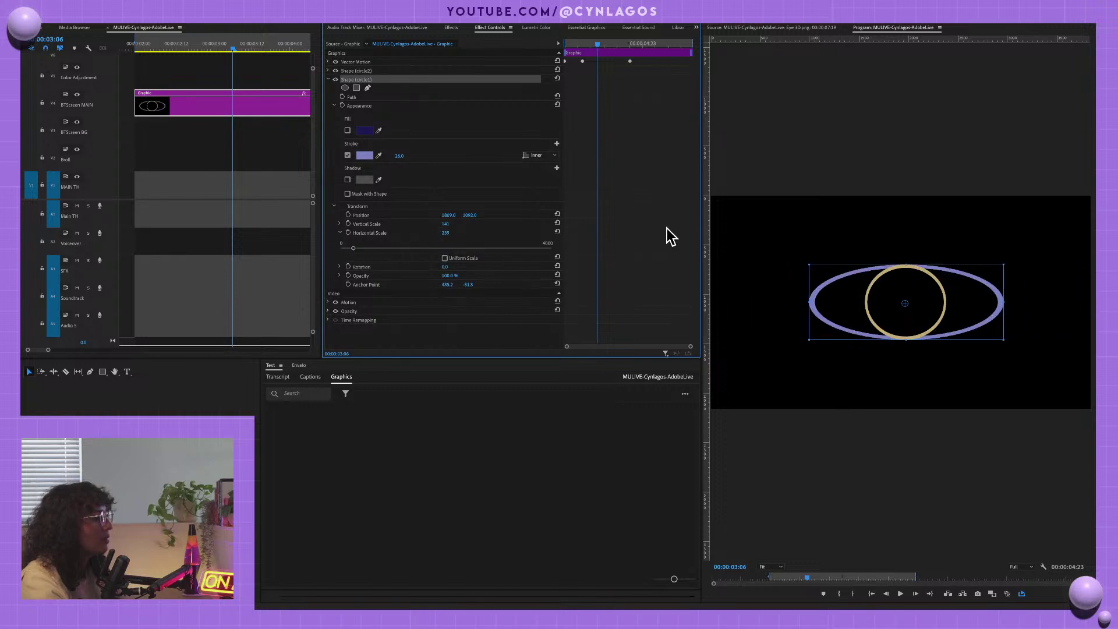
- Reshape circle1 in the Program Monitor into a larger, rounder ring around the tan circle and move its anchor point to the ring's centre
mouse_move(906, 265)
mouse_down()
mouse_move(911, 229)
mouse_move(921, 258)
mouse_up()
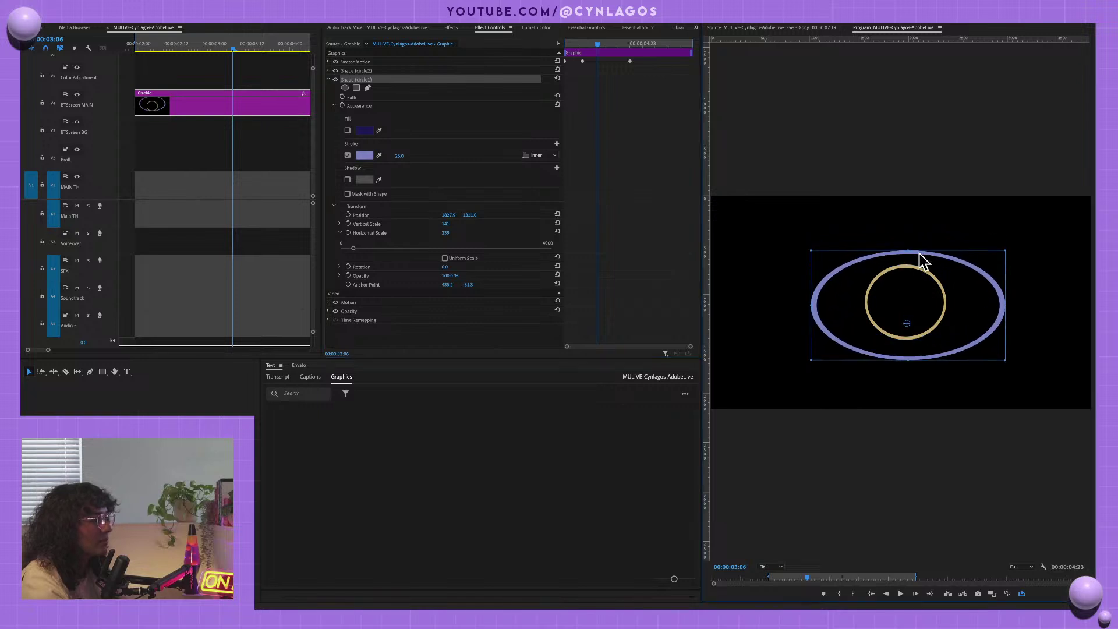
drag(1005, 306, 944, 305)
drag(908, 267, 934, 260)
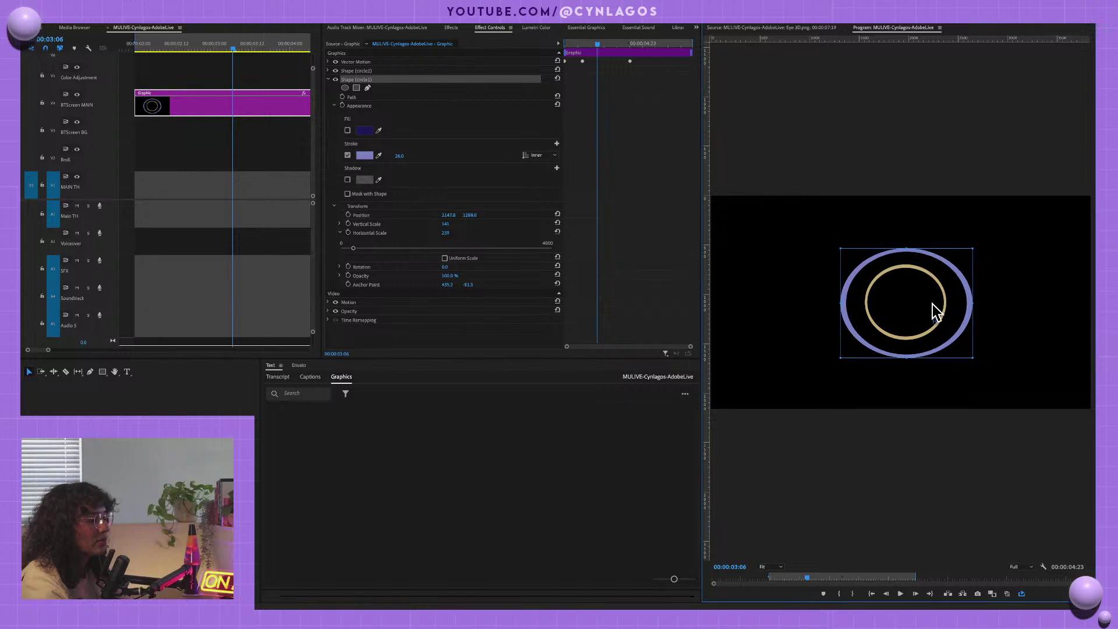
drag(936, 319, 908, 303)
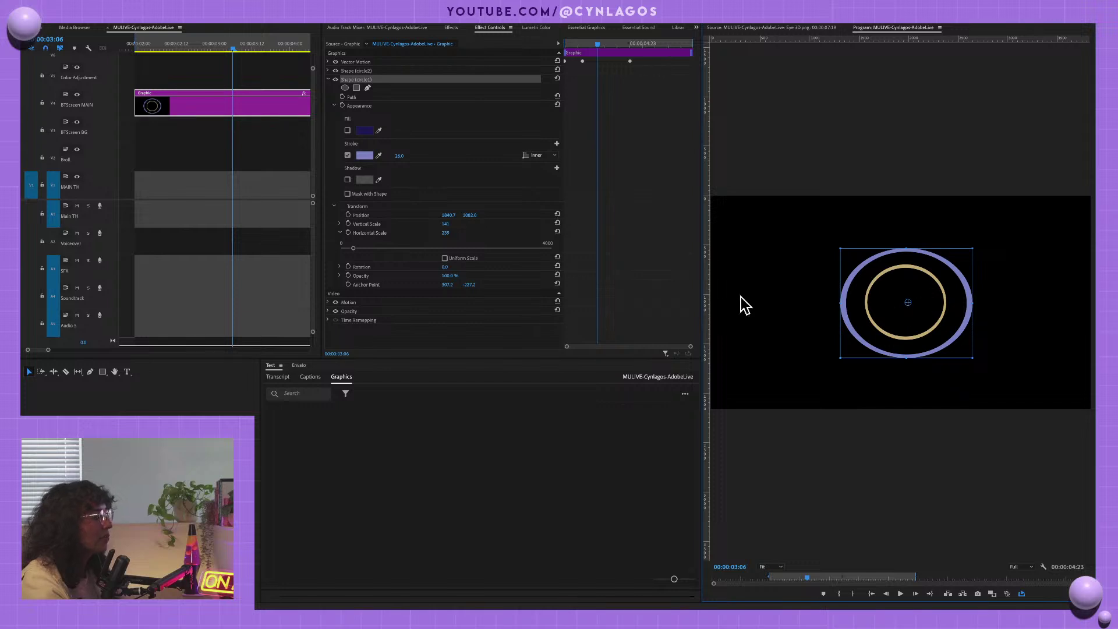
- Preview the two-circle animation twice from near the clip's start and return to the layer list in Essential Graphics
click(579, 49)
key(space)
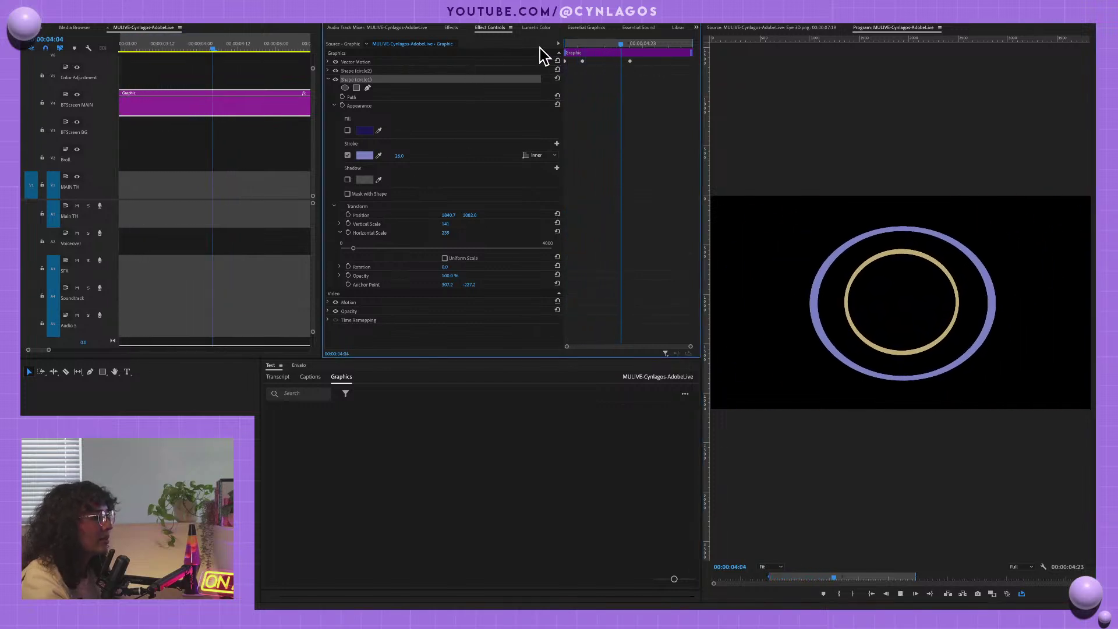
key(space)
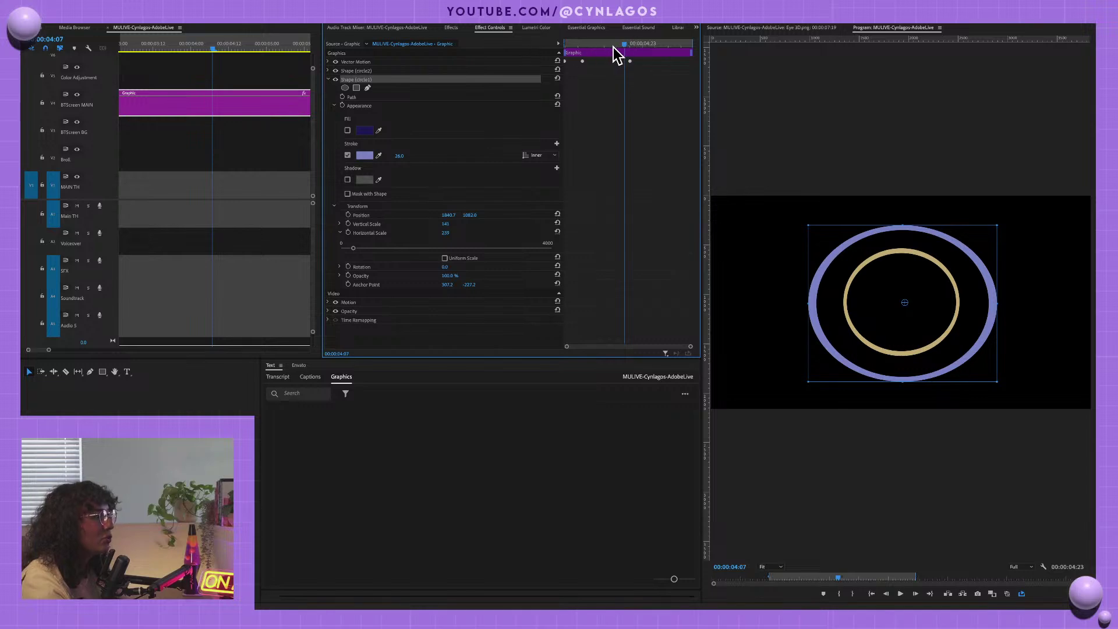
drag(613, 46, 592, 40)
key(space)
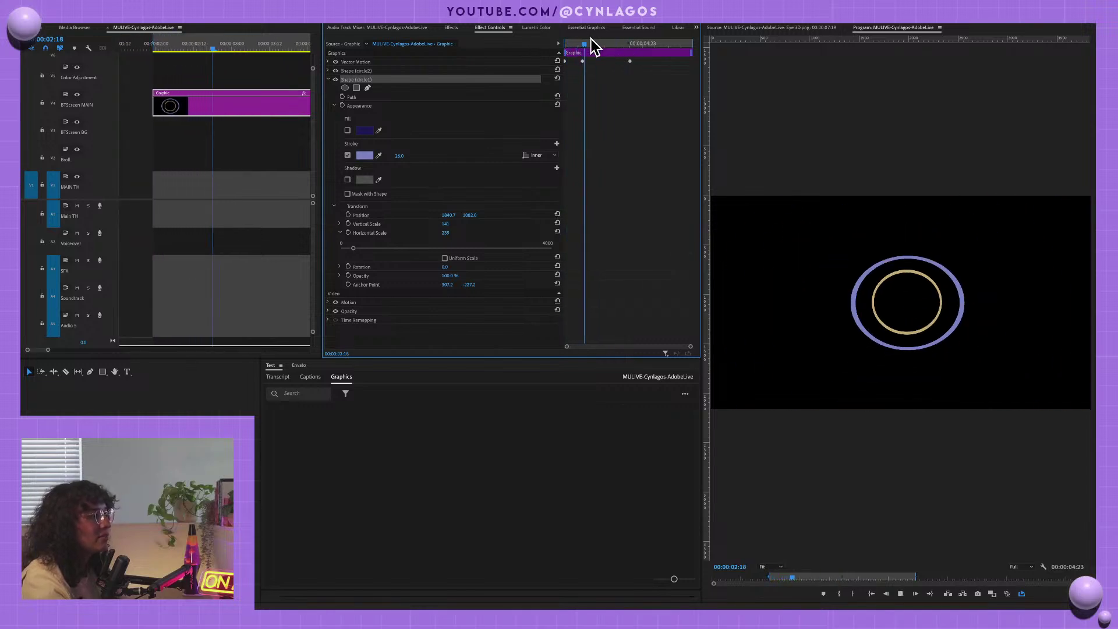
key(space)
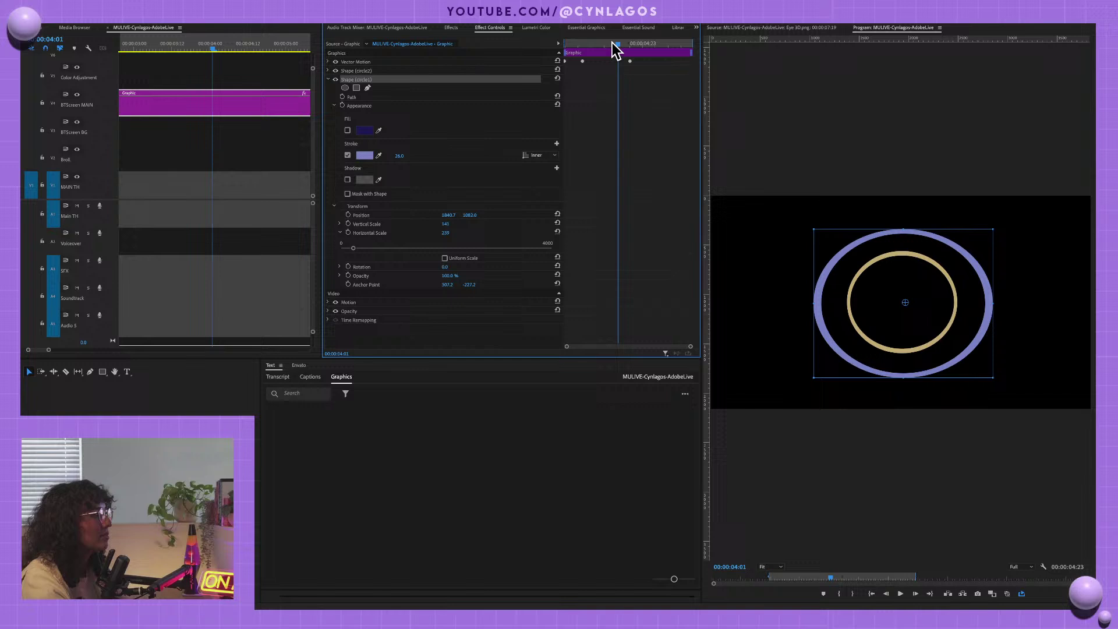
click(694, 26)
click(715, 76)
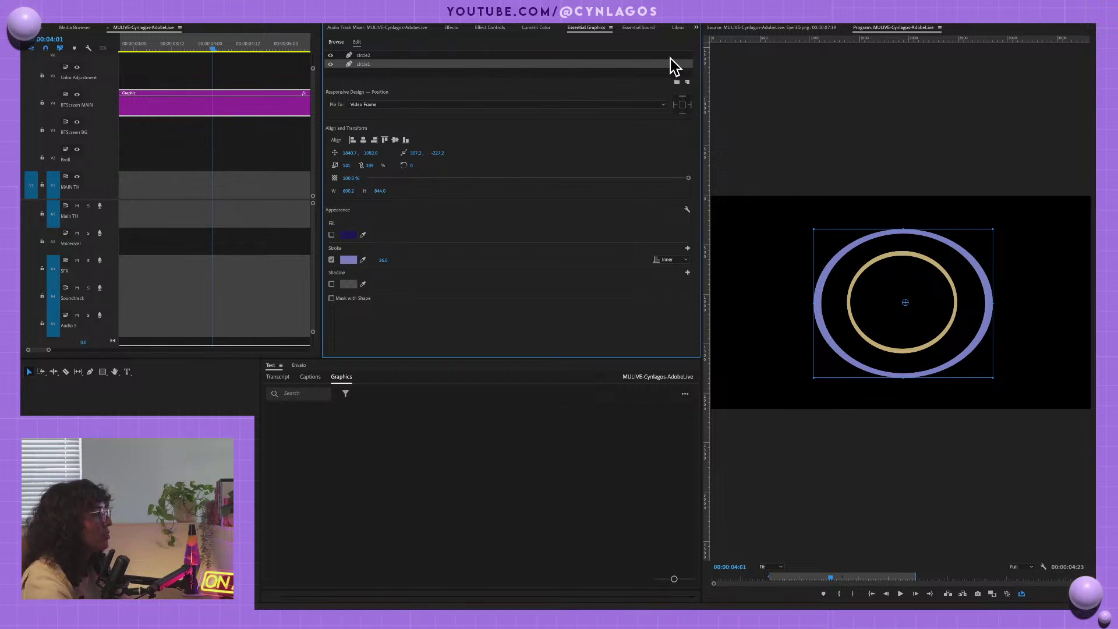
- Raise circle1's vertical scale to about 161 so the ring looks rounder
click(386, 55)
click(380, 63)
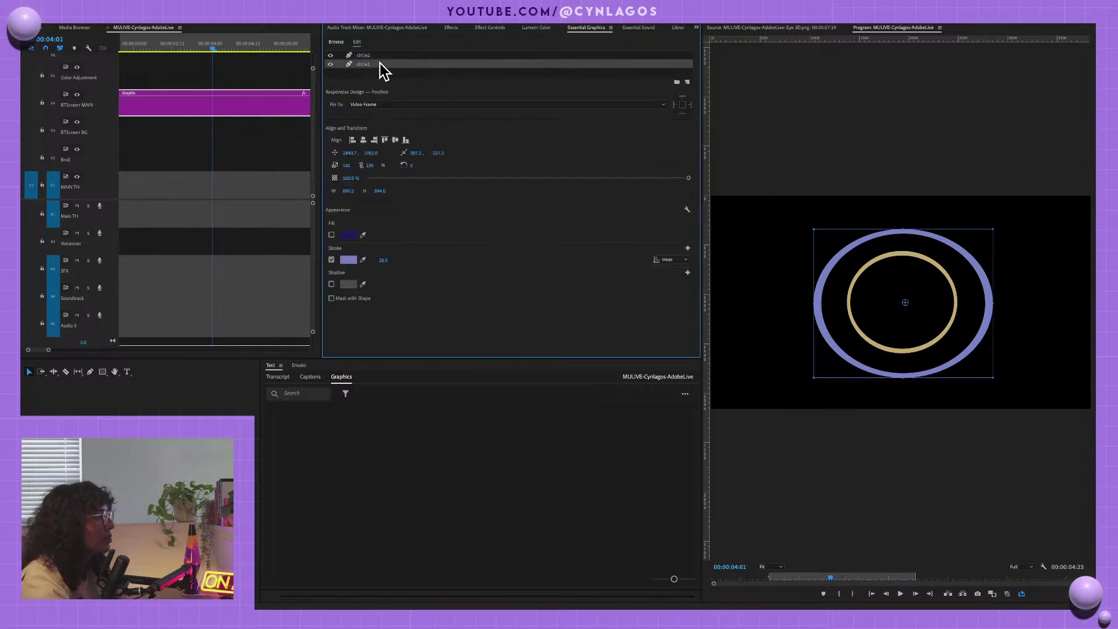
click(351, 179)
mouse_move(346, 166)
mouse_down()
mouse_move(396, 165)
mouse_move(366, 166)
mouse_up()
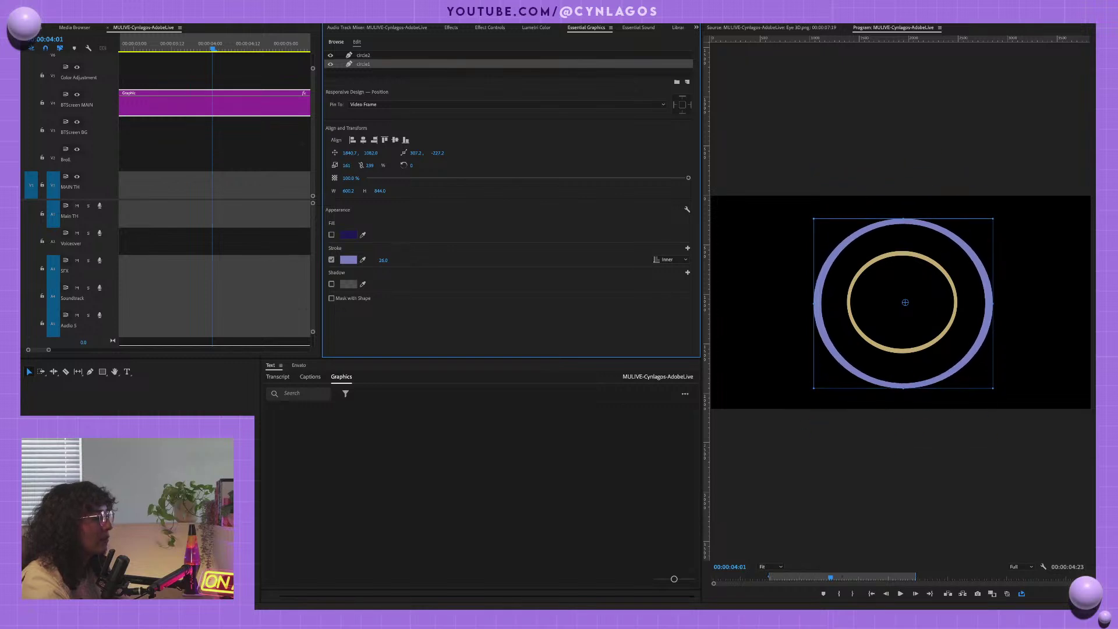
- Duplicate the circle1 layer and rename the copy circle3
right_click(385, 65)
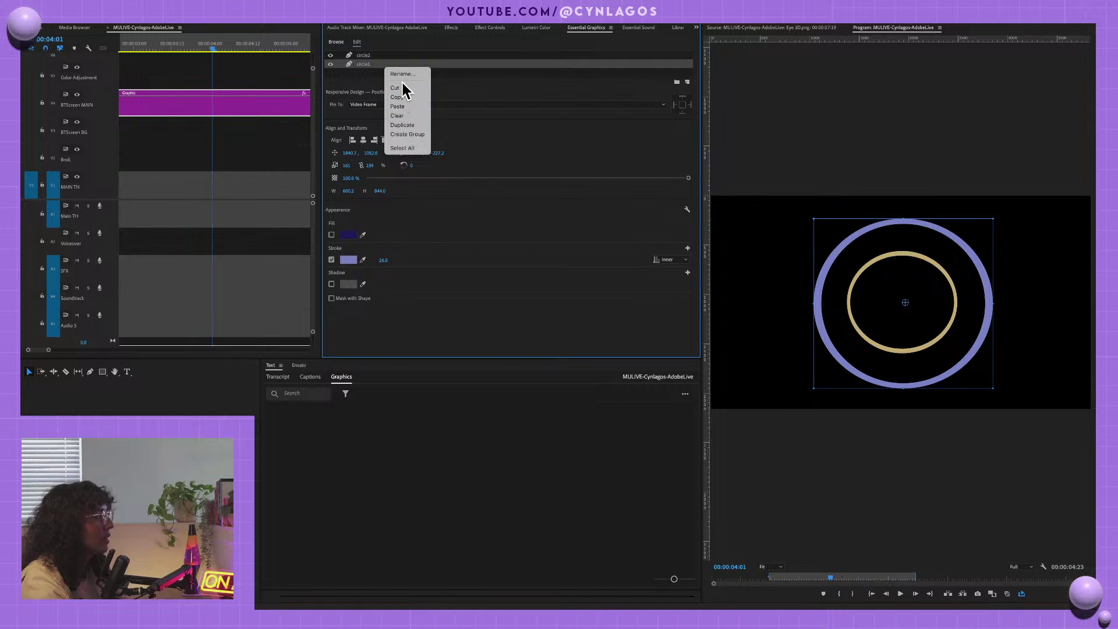
click(407, 125)
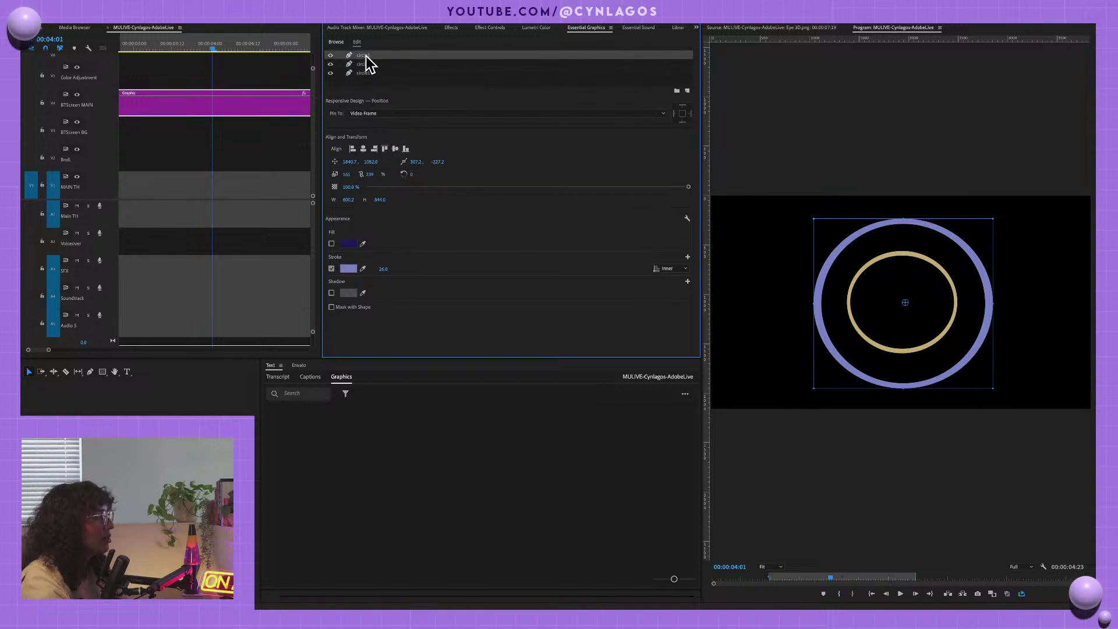
double_click(366, 55)
text(circle3)
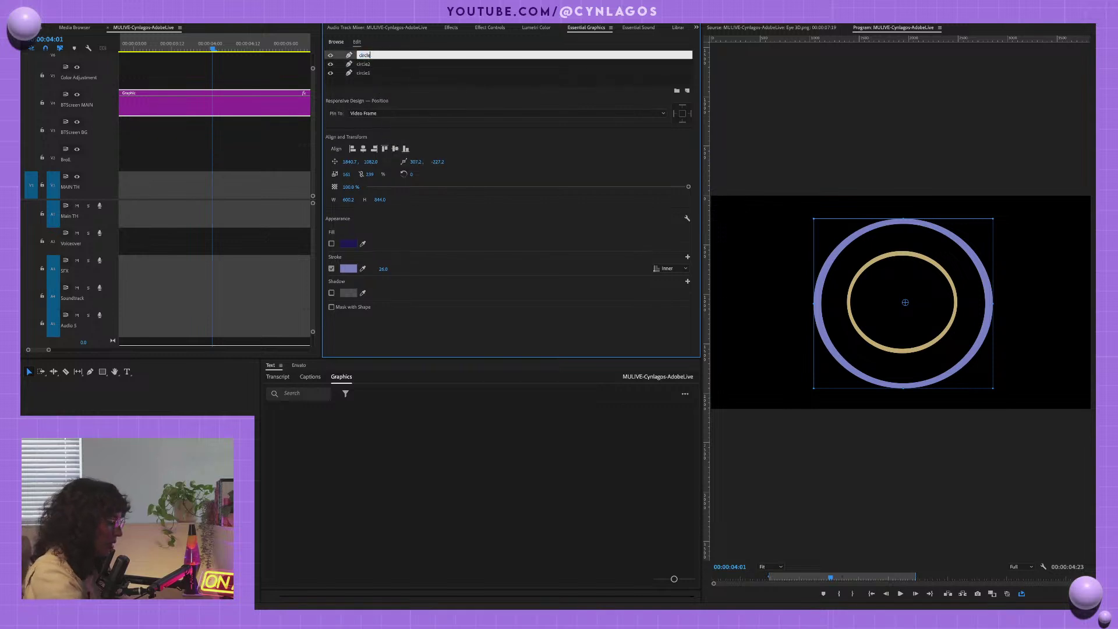
key(Return)
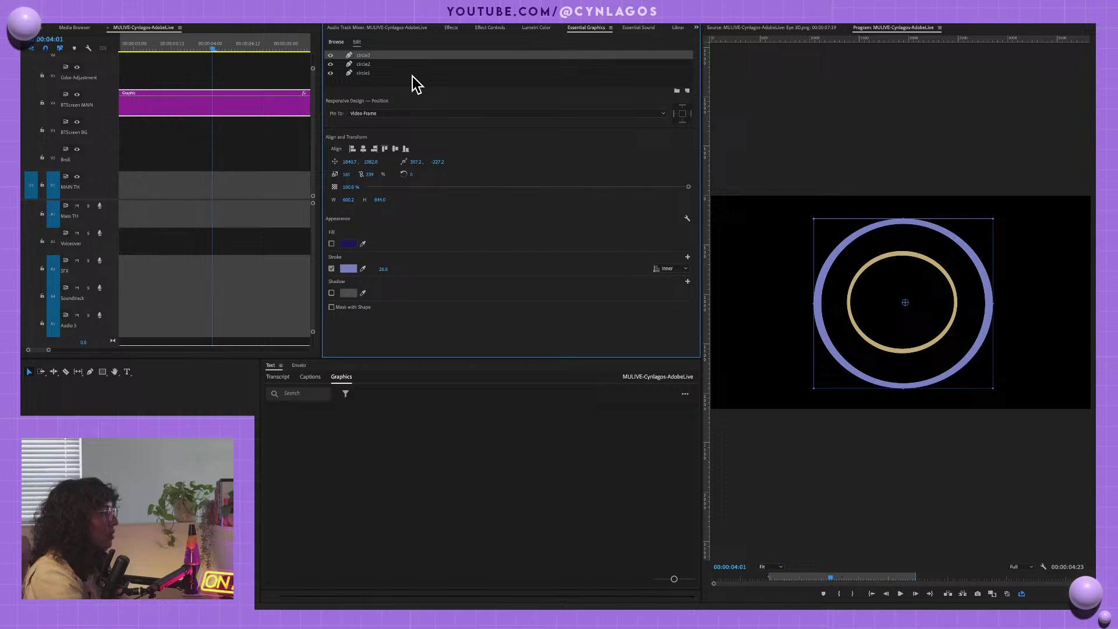
- Try stretching circle3 far beyond the frame, raising its horizontal scale to about 535 without linking it to the vertical scale
drag(346, 174, 405, 174)
click(362, 174)
click(361, 175)
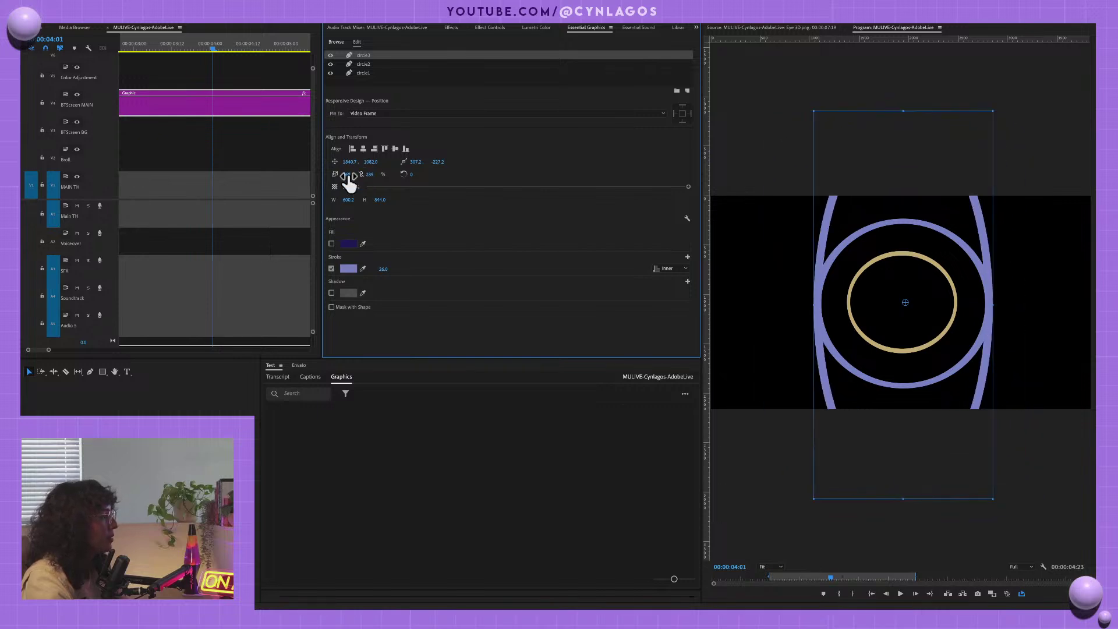
drag(369, 174, 460, 174)
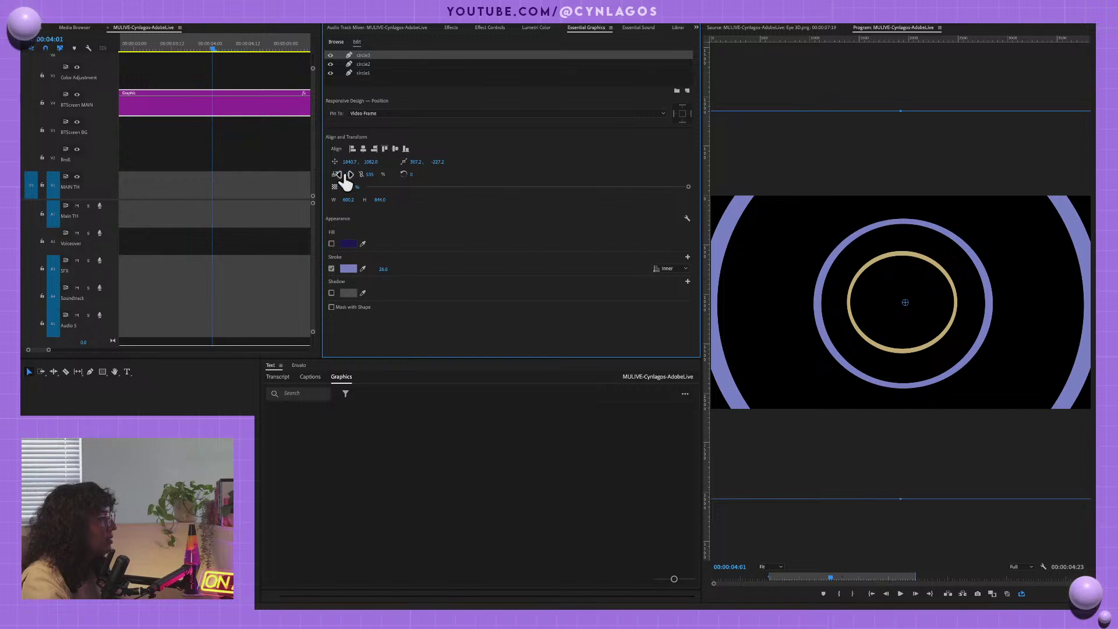
- Set both the vertical and horizontal scale of circle3 to 100
text(100)
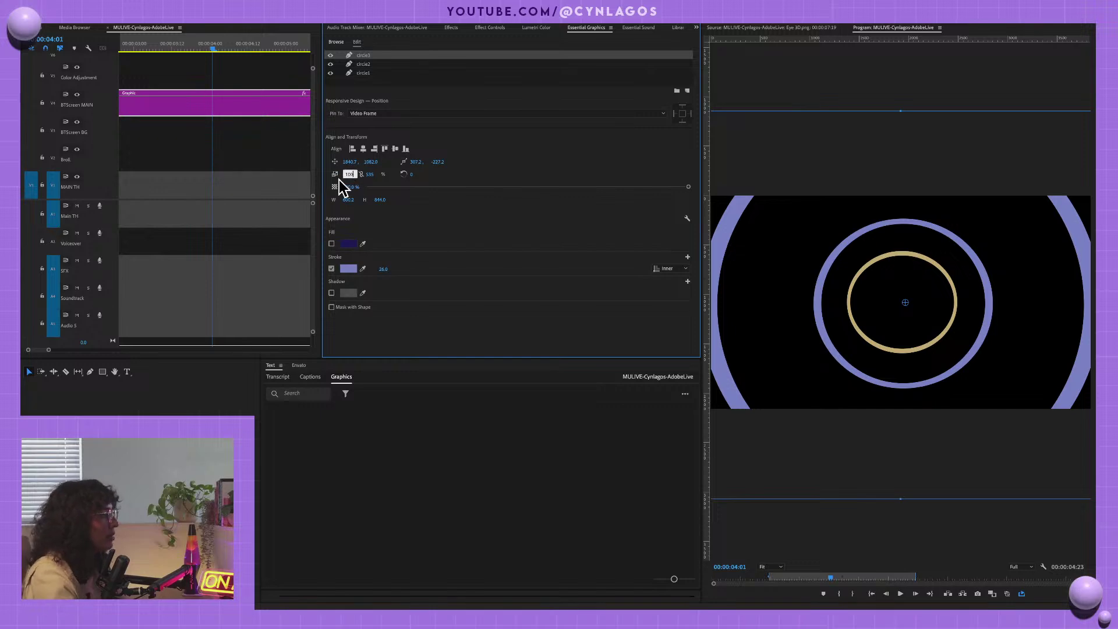
click(373, 174)
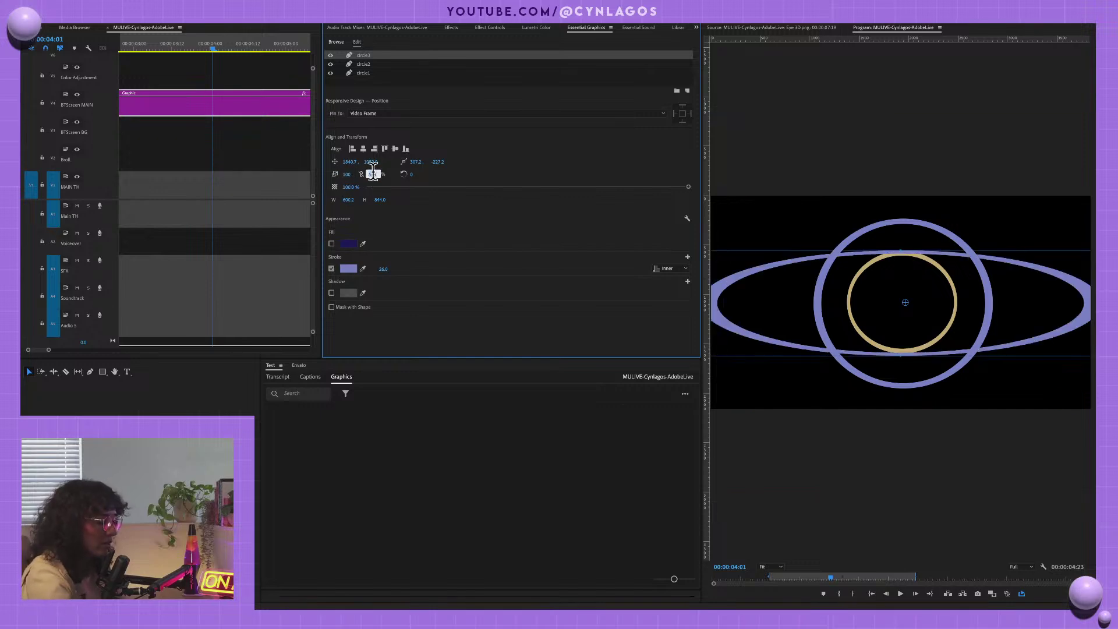
text(100)
key(Return)
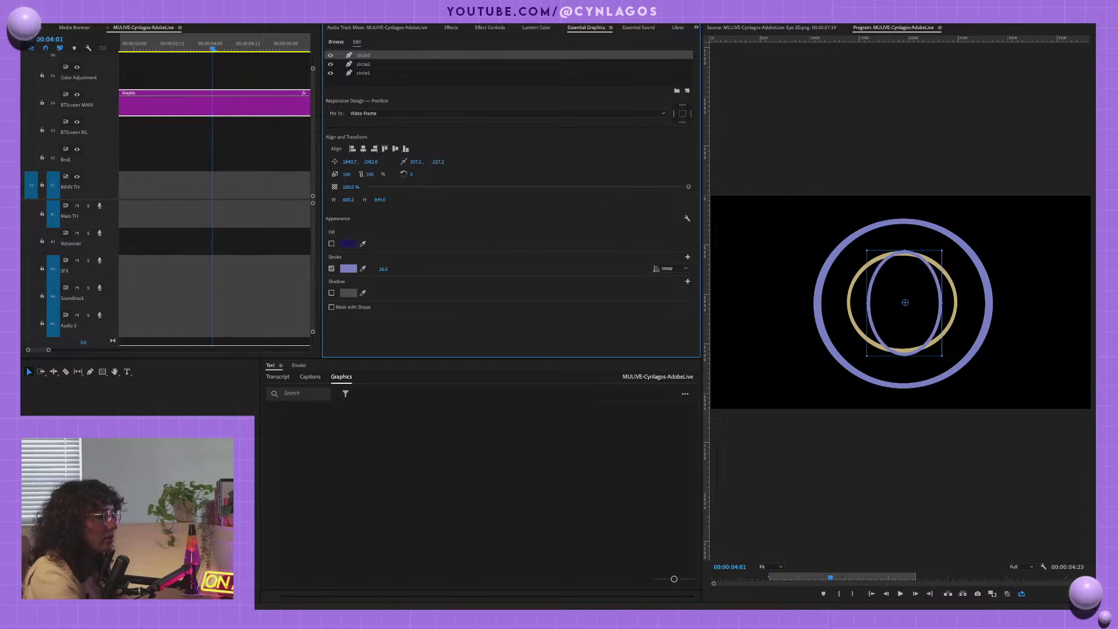
- Raise circle3's vertical scale to about 390 and horizontal scale to about 152, and link the two for uniform scaling
drag(369, 178, 409, 178)
drag(369, 175, 411, 174)
click(362, 175)
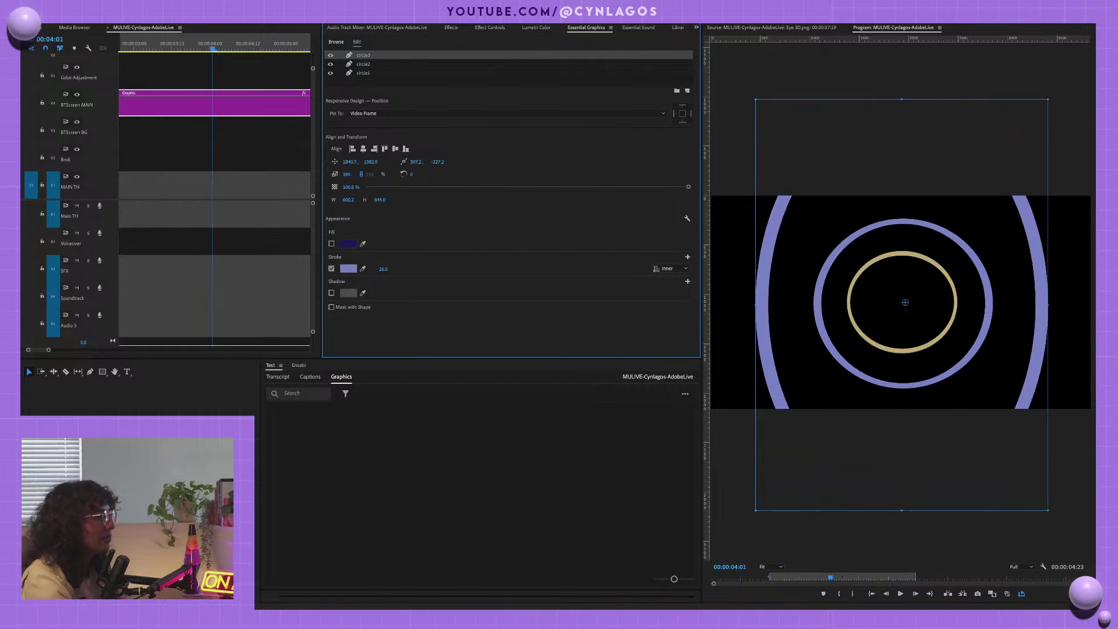
- Try unlinking circle3's scale and shortening the ring in the Program Monitor, and step back through the history to the linked scale
click(361, 175)
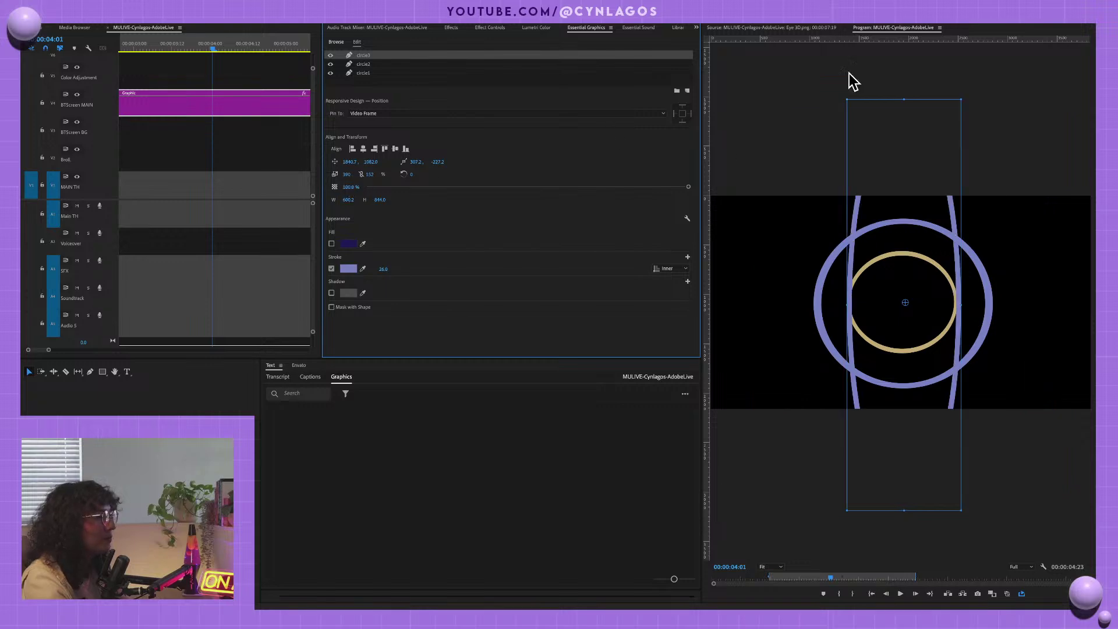
click(899, 105)
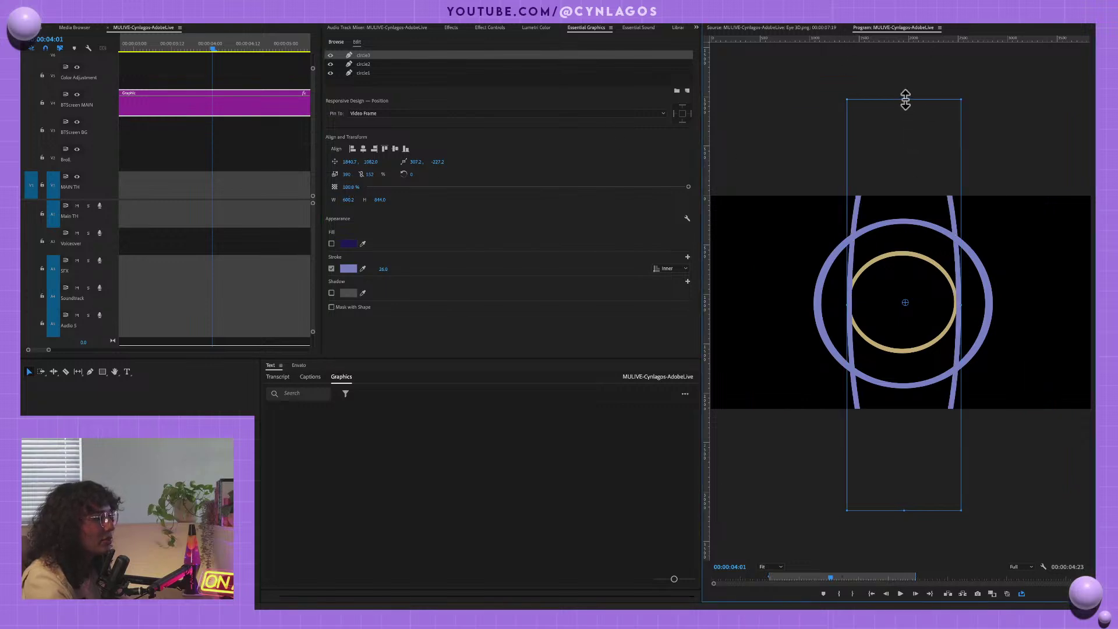
drag(906, 99, 908, 293)
key(ctrl+z)
key(ctrl+z)
key(ctrl+z)
key(ctrl+z)
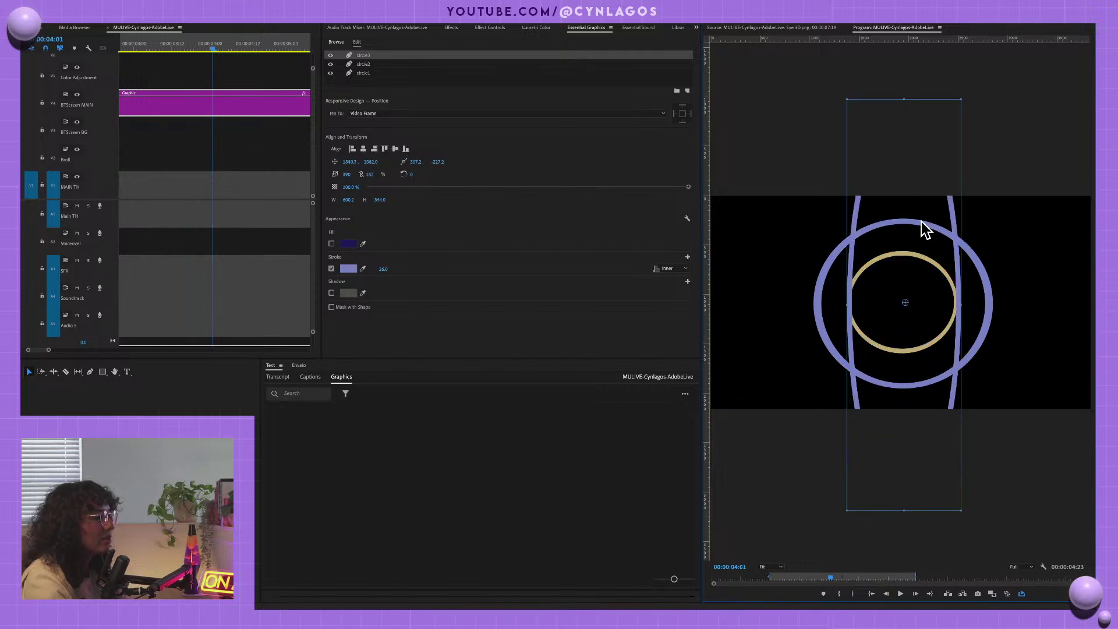
key(ctrl+shift+z)
key(ctrl+shift+z)
key(ctrl+shift+z)
key(ctrl+shift+z)
key(ctrl+shift+z)
key(ctrl+shift+z)
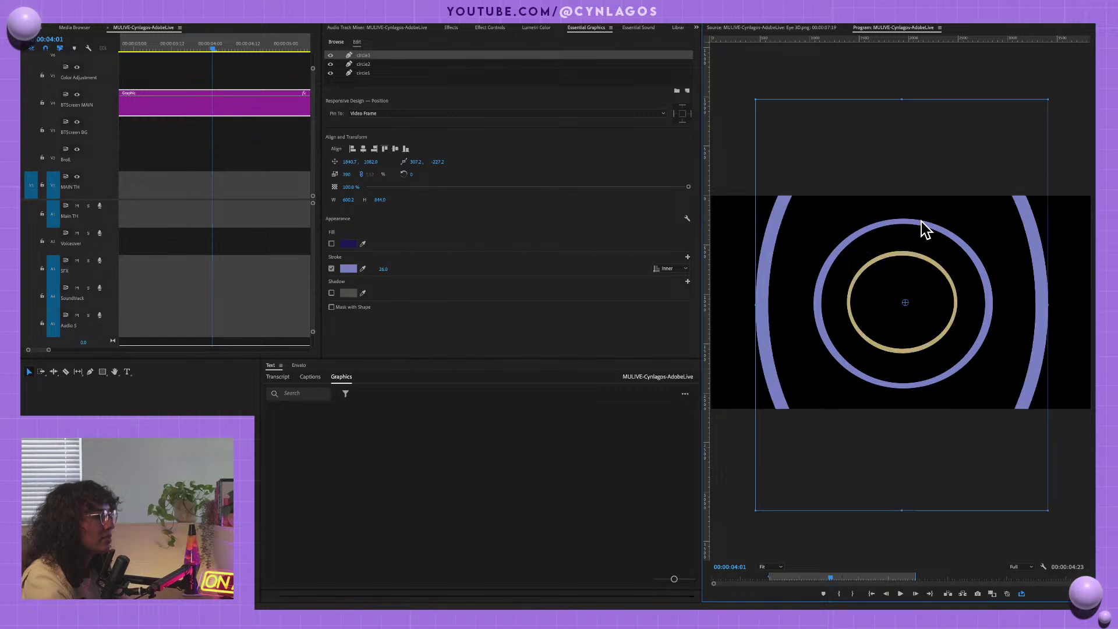
- Play the three-circle animation from near the start of the graphic clip
click(209, 48)
drag(209, 48, 274, 50)
key(space)
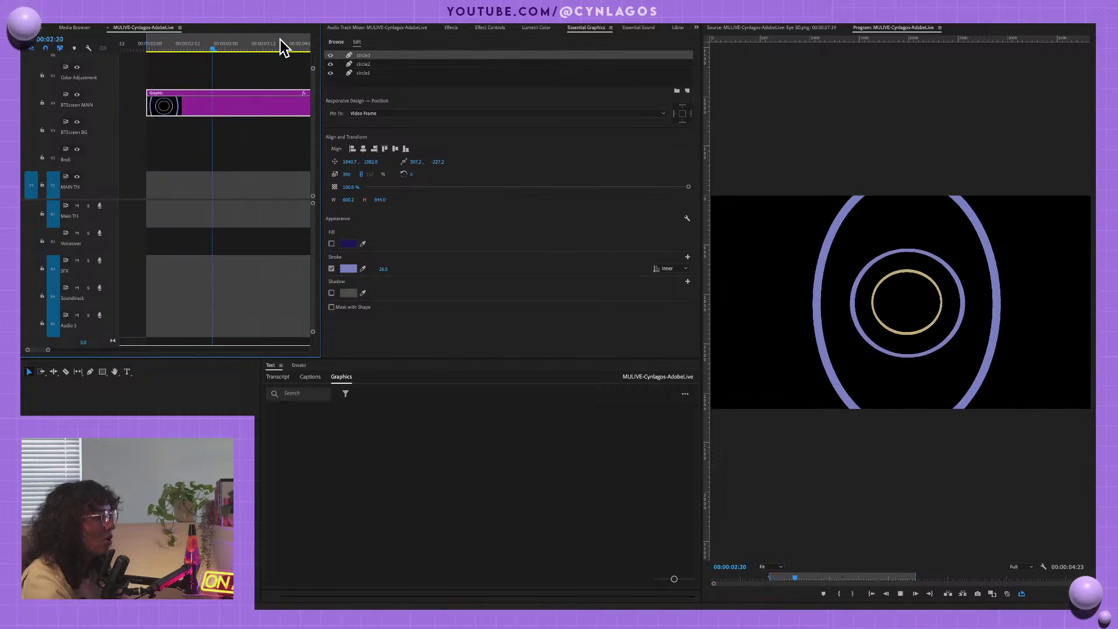
key(space)
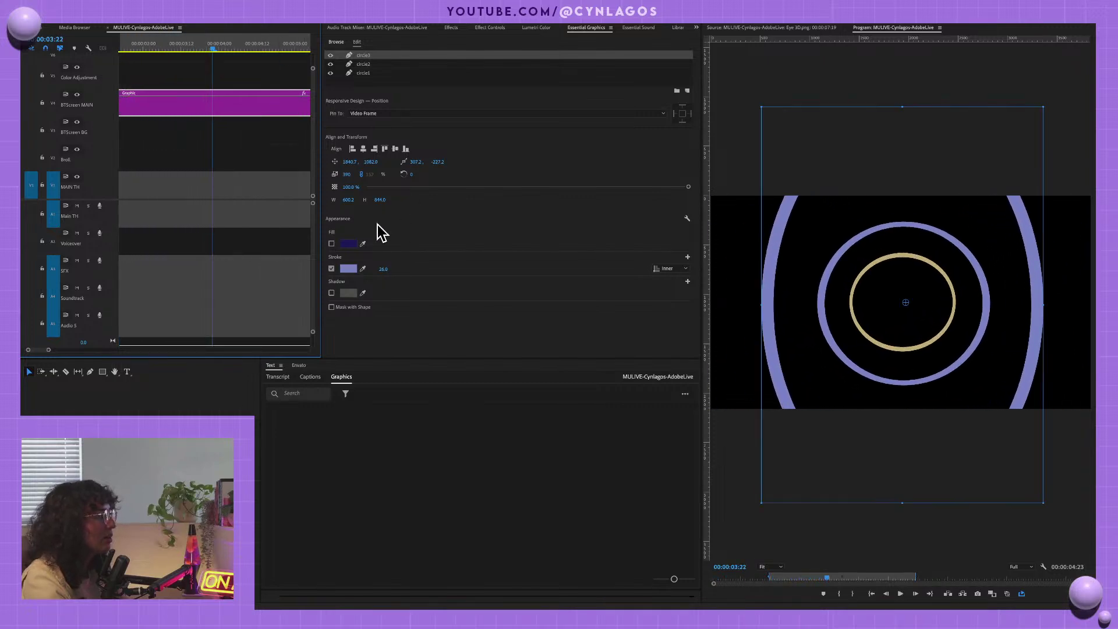
- Recolour circle3's stroke to the muted dark purple 404060, with Only Web Colors enabled
click(349, 268)
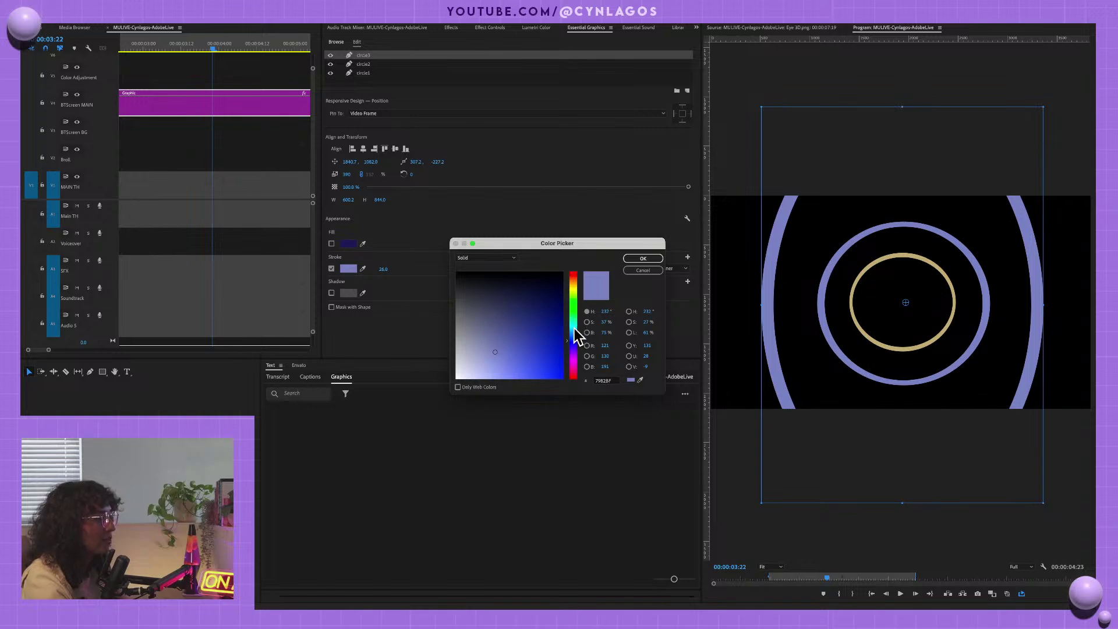
mouse_move(575, 358)
mouse_down()
mouse_move(575, 344)
mouse_move(544, 351)
mouse_up()
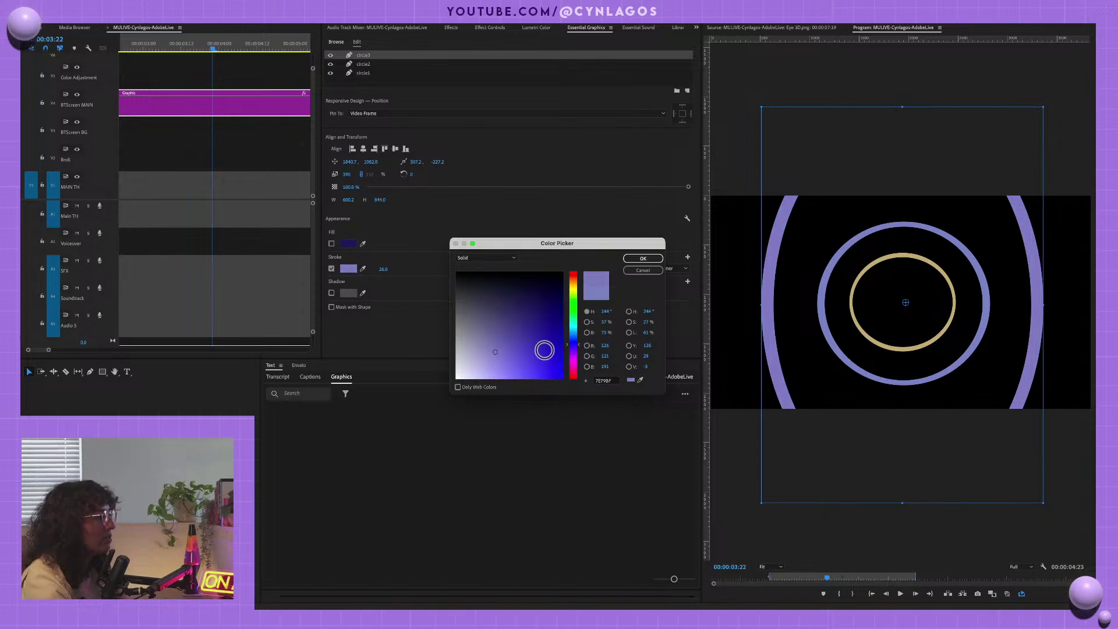
click(458, 387)
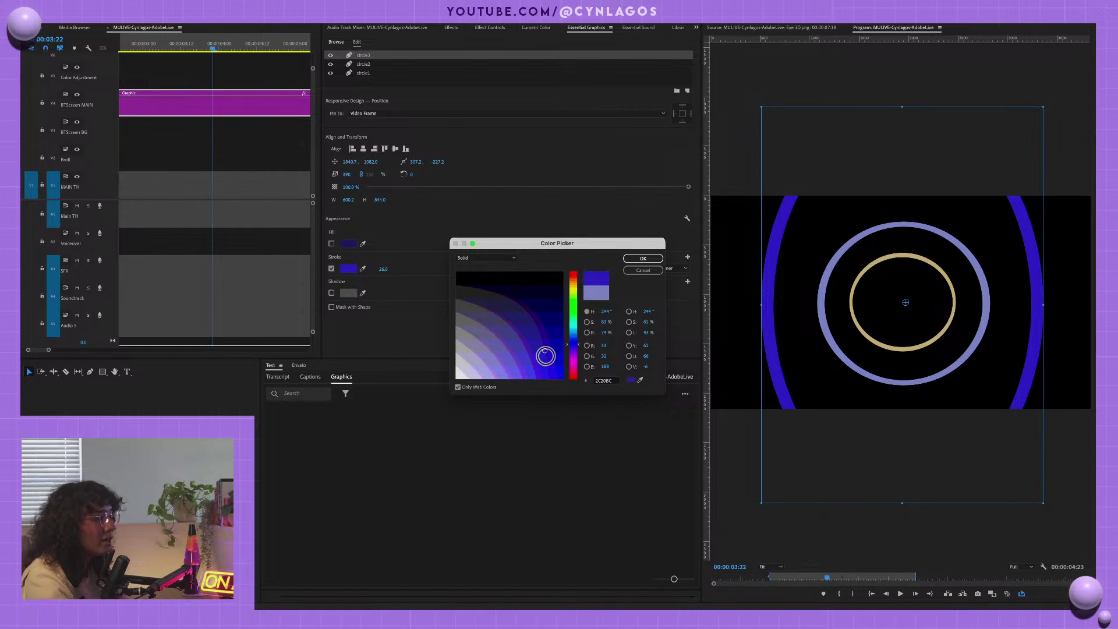
mouse_move(531, 345)
mouse_down()
mouse_move(534, 327)
mouse_move(499, 354)
mouse_move(512, 334)
mouse_move(524, 345)
mouse_move(510, 362)
mouse_move(519, 345)
mouse_move(509, 335)
mouse_up()
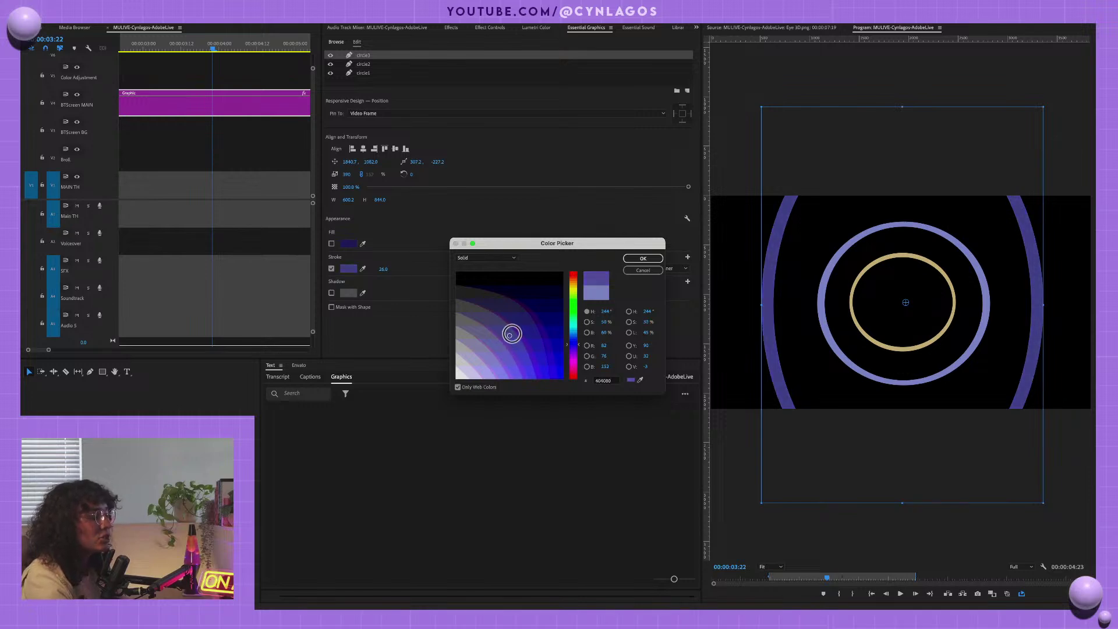
click(474, 368)
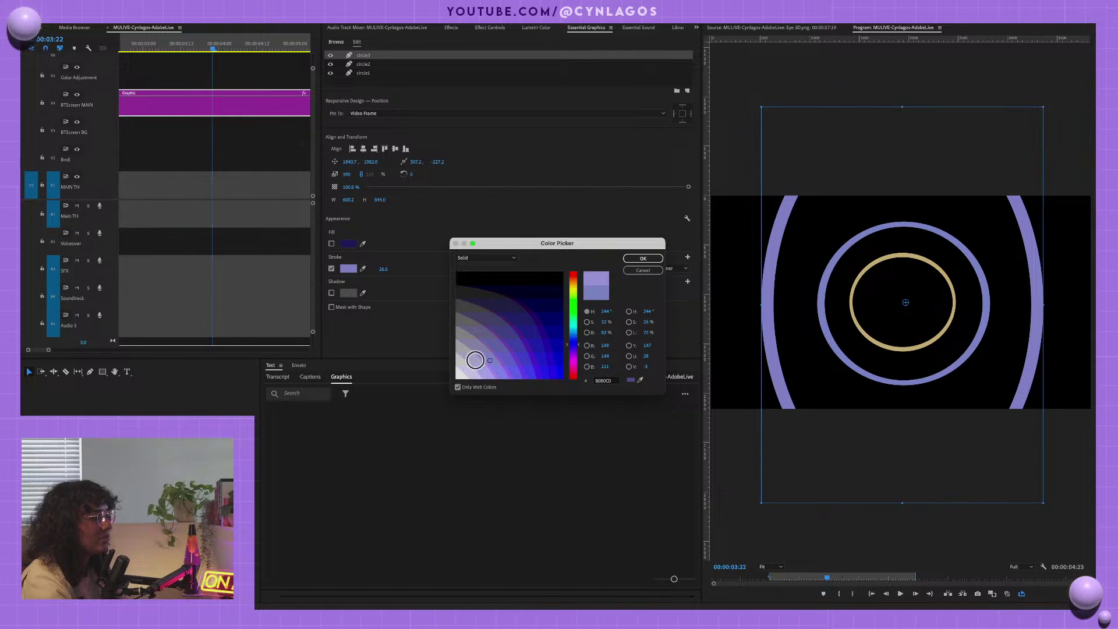
click(476, 361)
click(507, 333)
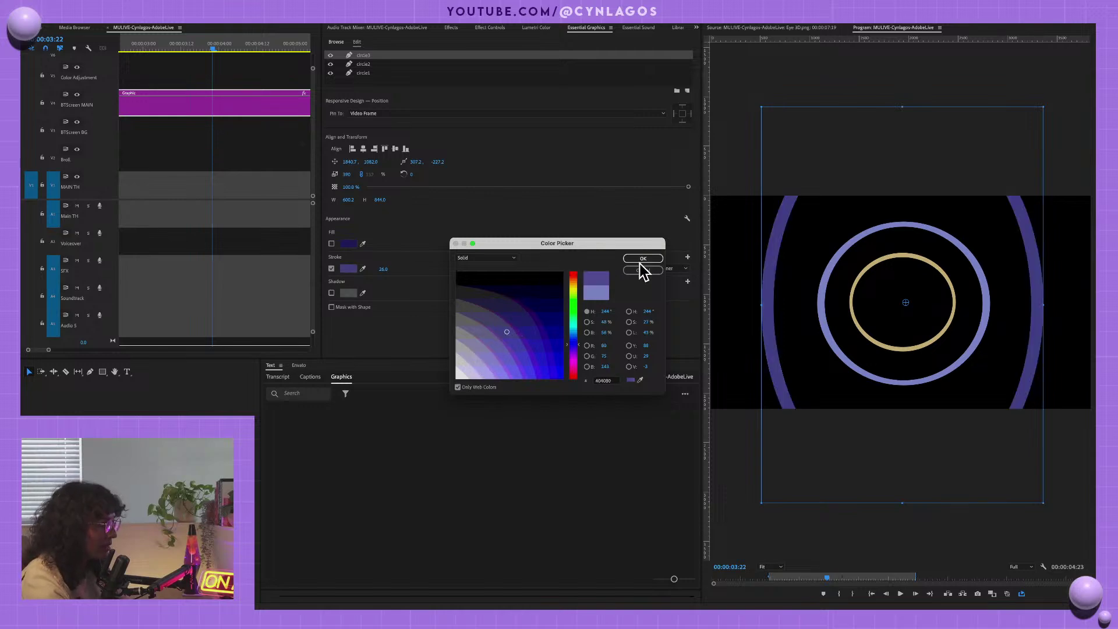
click(487, 316)
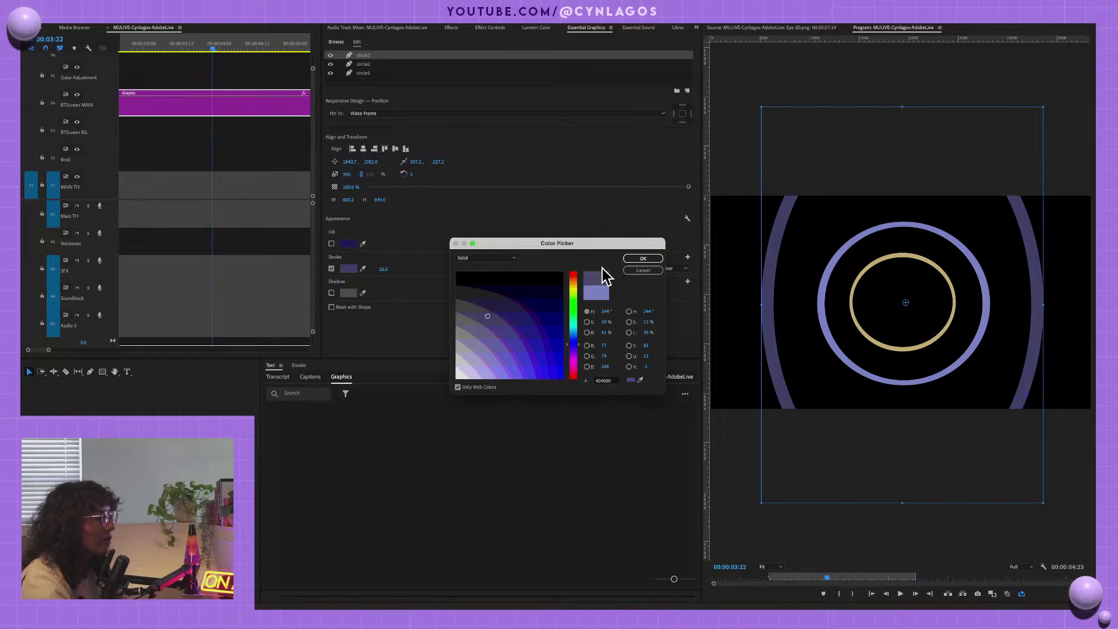
click(643, 259)
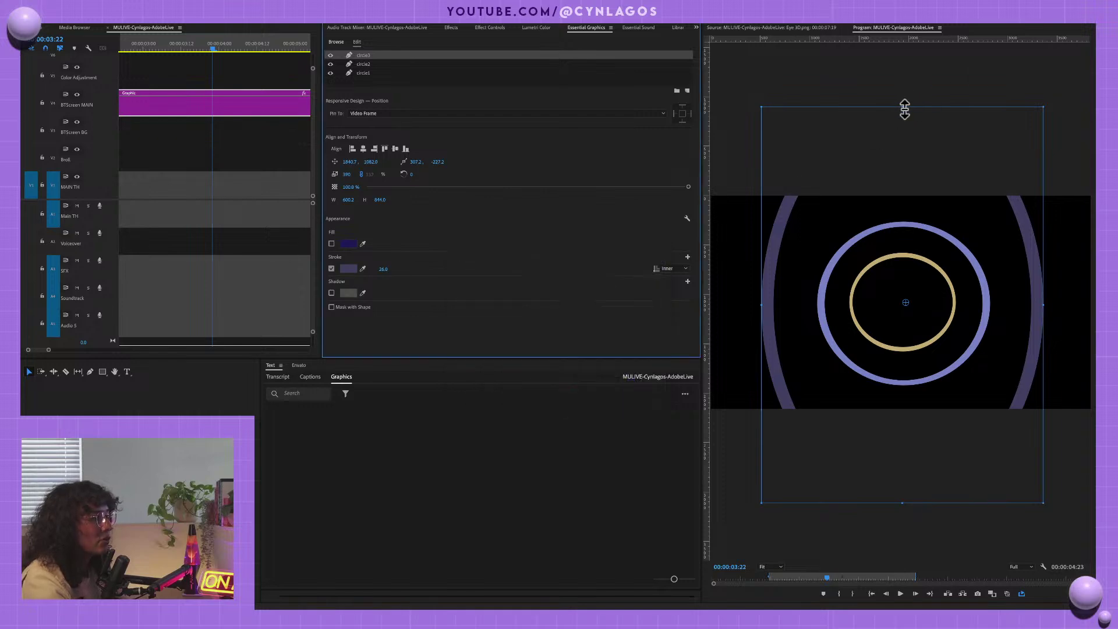
- Shorten circle3 slightly in the Program Monitor to a height of about 837 and preview the animation from before the clip
mouse_move(905, 109)
mouse_down()
mouse_move(911, 148)
mouse_move(913, 111)
mouse_up()
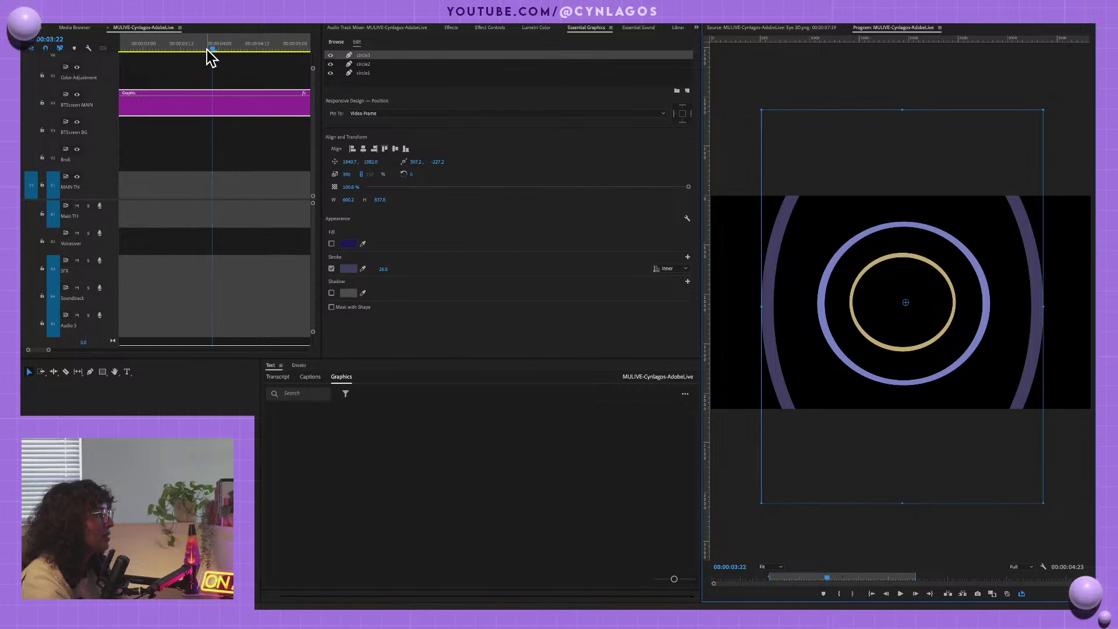
drag(208, 51, 252, 41)
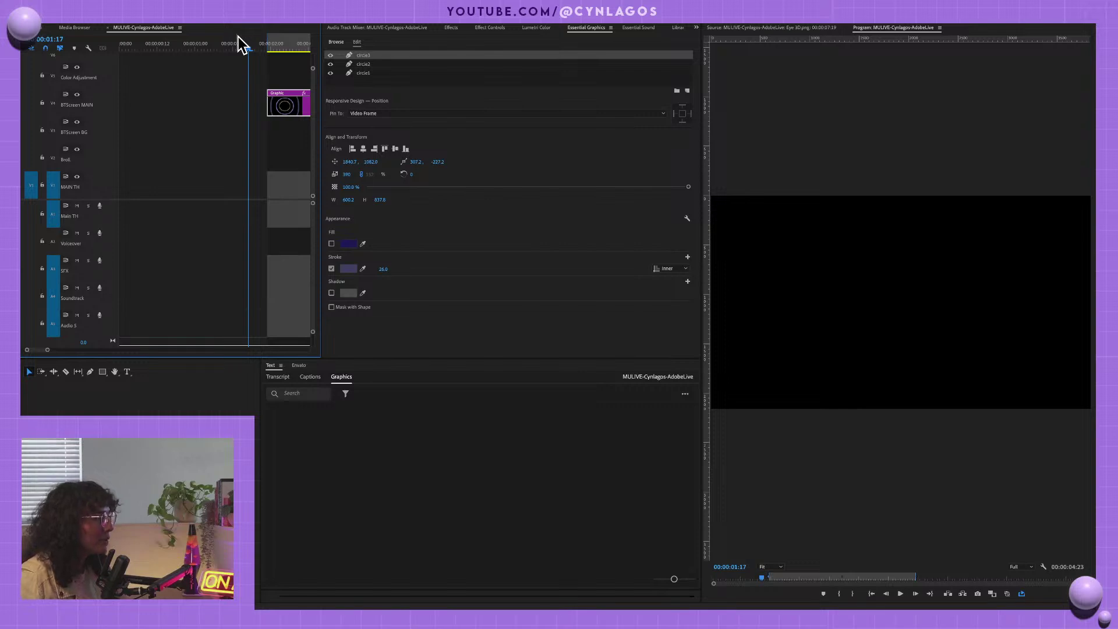
key(space)
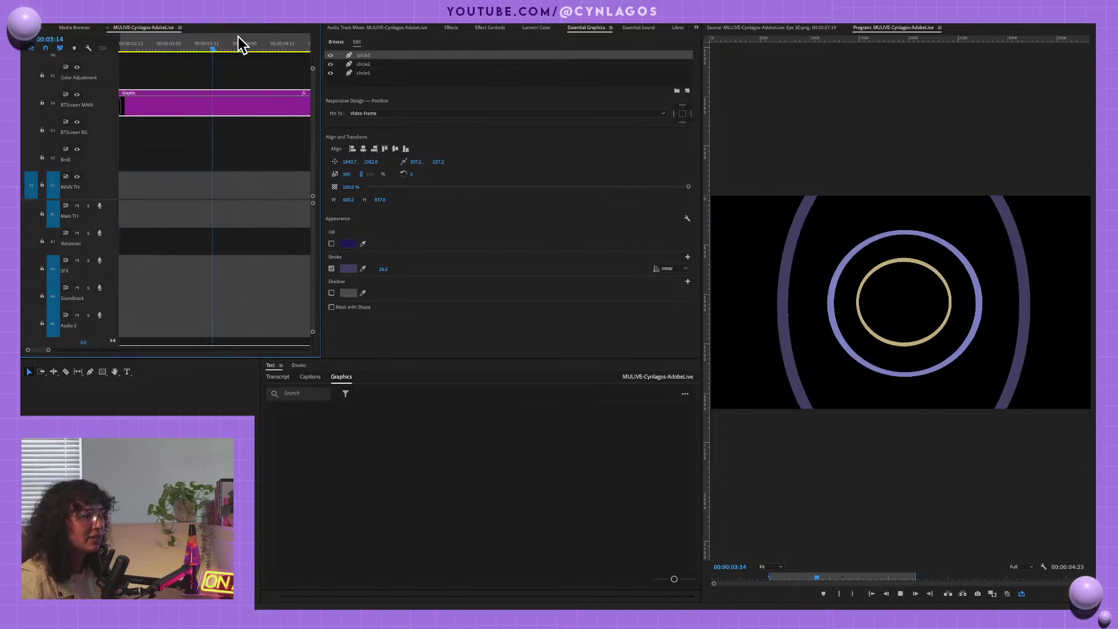
key(space)
- Duplicate the circle1 layer and move the copy to the bottom of the layer list
double_click(366, 55)
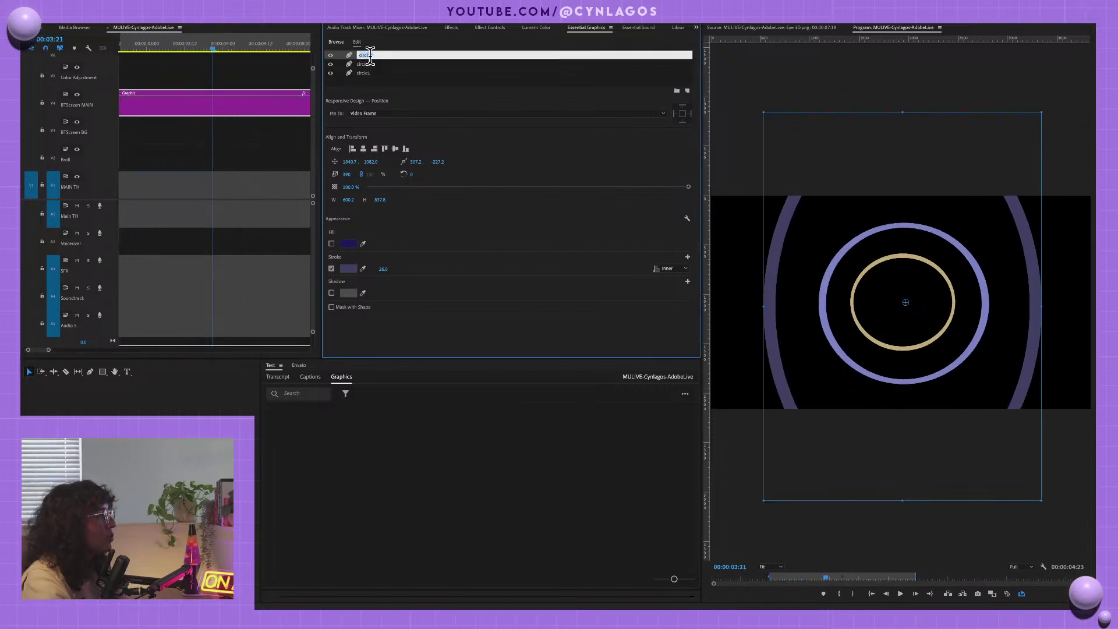
click(374, 69)
click(373, 72)
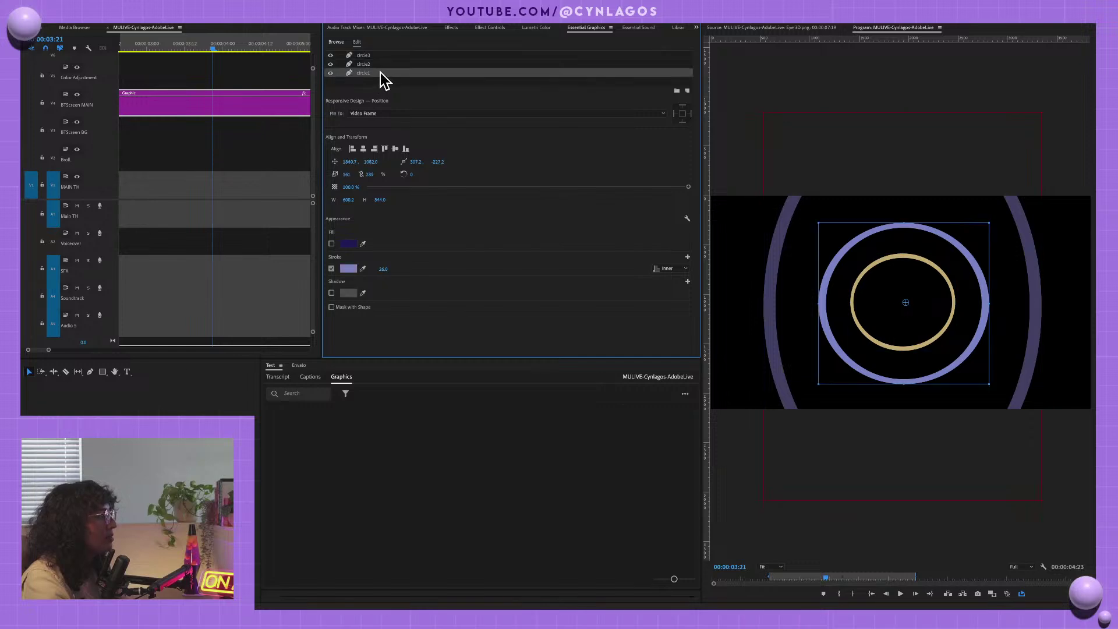
right_click(383, 77)
click(403, 133)
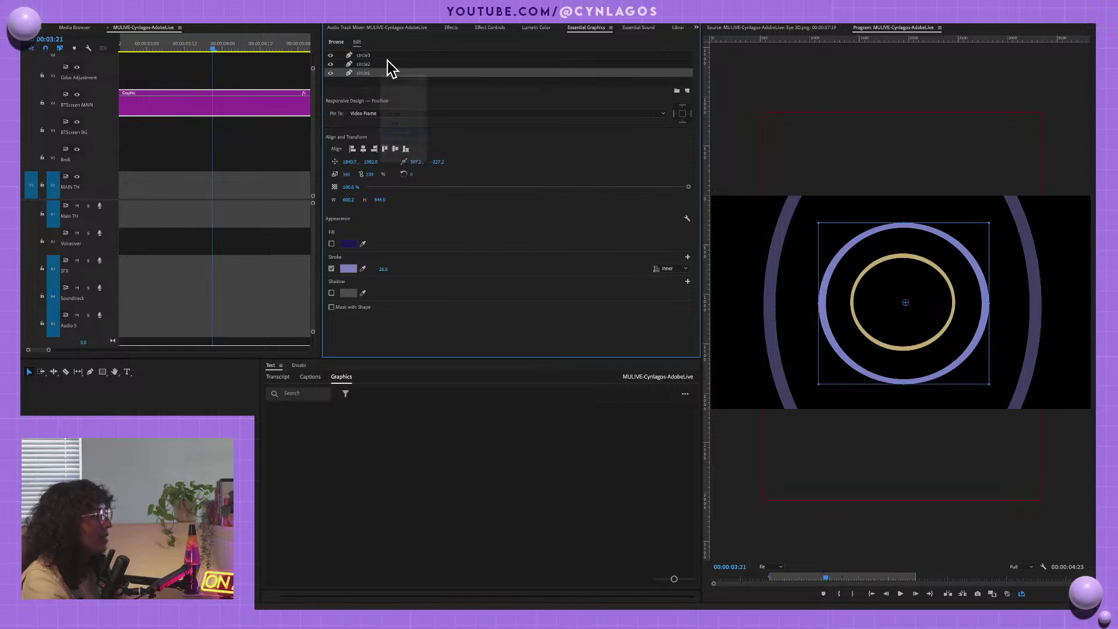
drag(366, 57, 378, 105)
- Stretch the bottom circle1 copy into a wide ellipse with about 479 horizontal and 176 vertical scale
drag(346, 183, 509, 183)
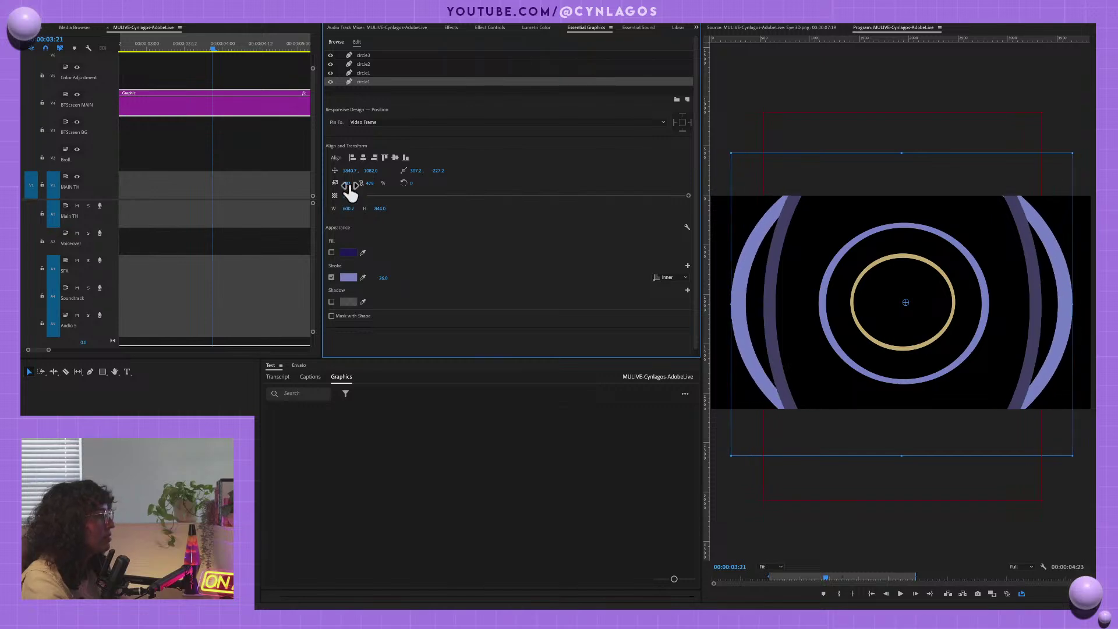
drag(347, 183, 274, 183)
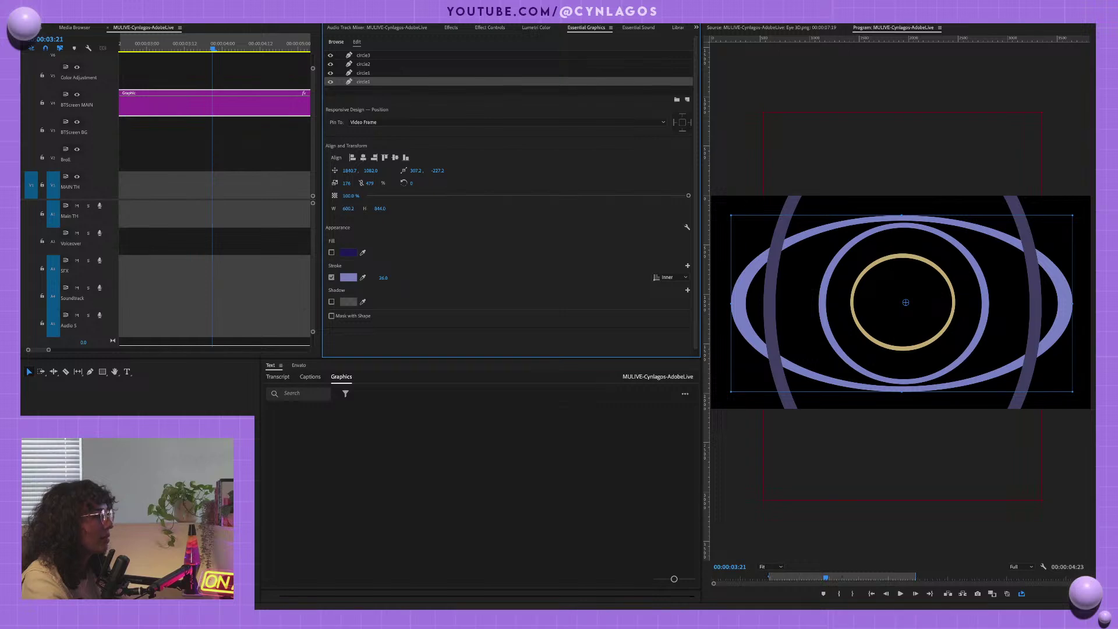
- Recolour the ellipse's stroke to the dark mustard yellow 977E28
click(349, 278)
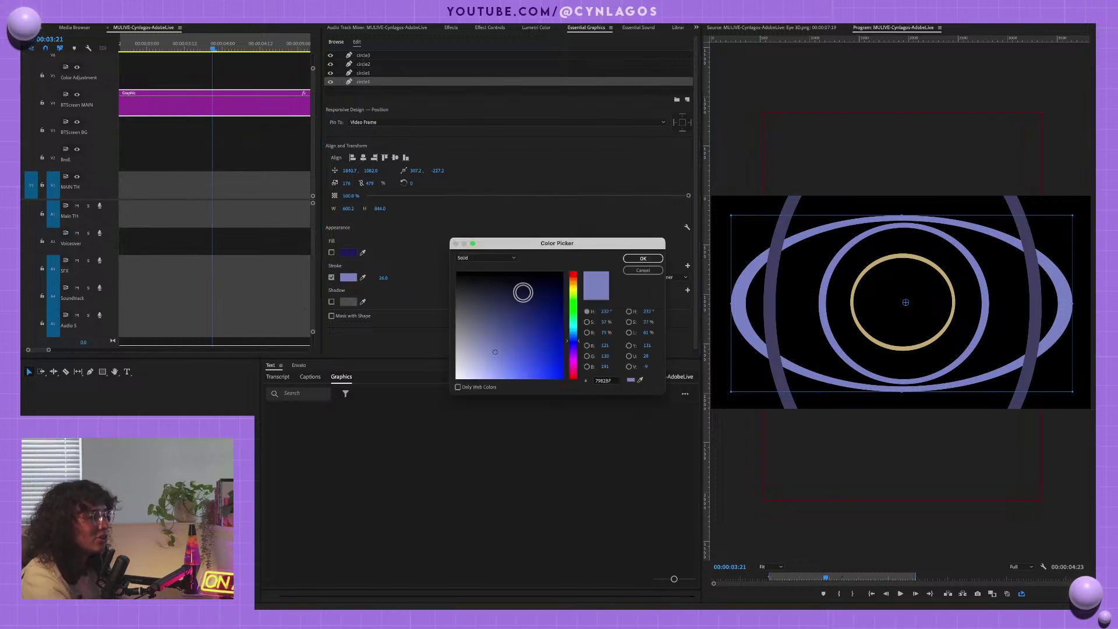
mouse_move(516, 303)
mouse_down()
mouse_move(492, 324)
mouse_move(492, 311)
mouse_move(532, 317)
mouse_move(507, 344)
mouse_move(535, 335)
mouse_up()
click(572, 286)
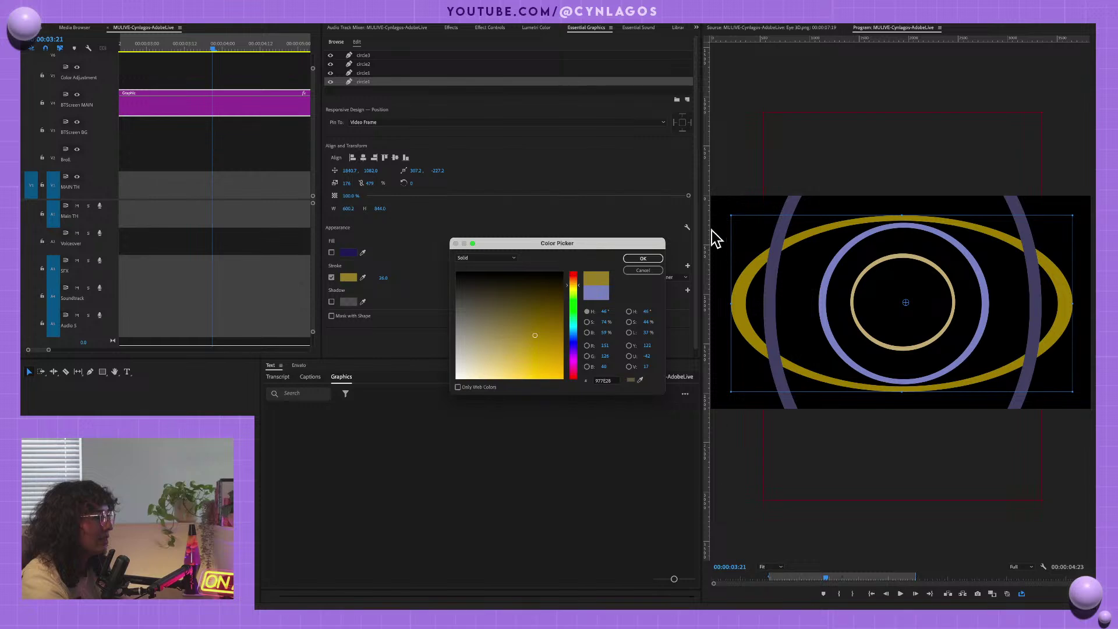
click(645, 259)
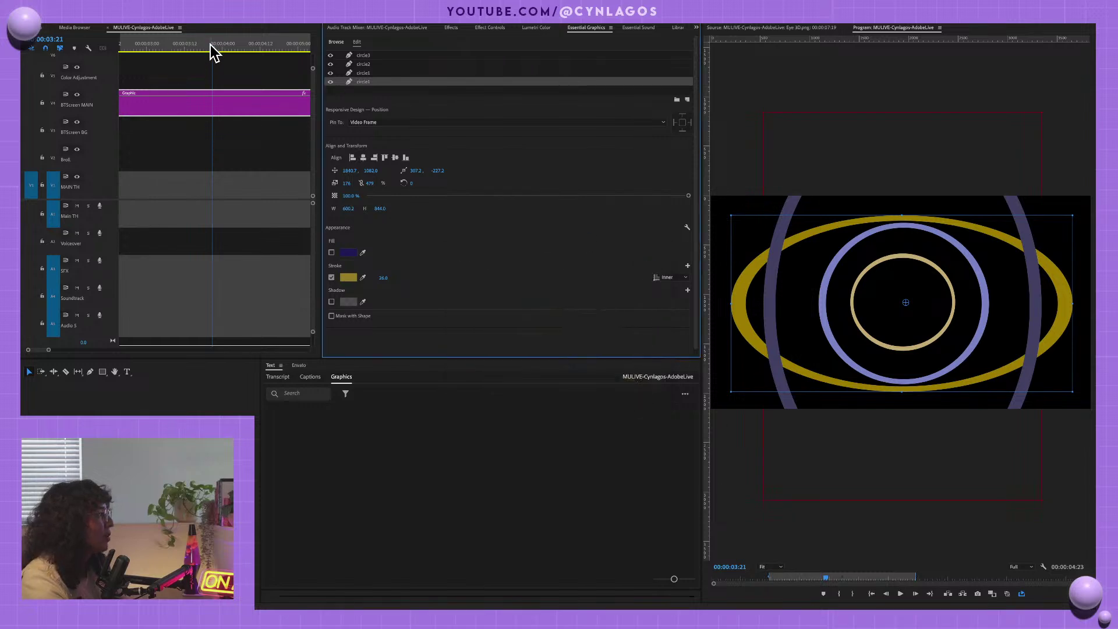
- Play the animation of all four rings from the start of the graphic clip
key(Up)
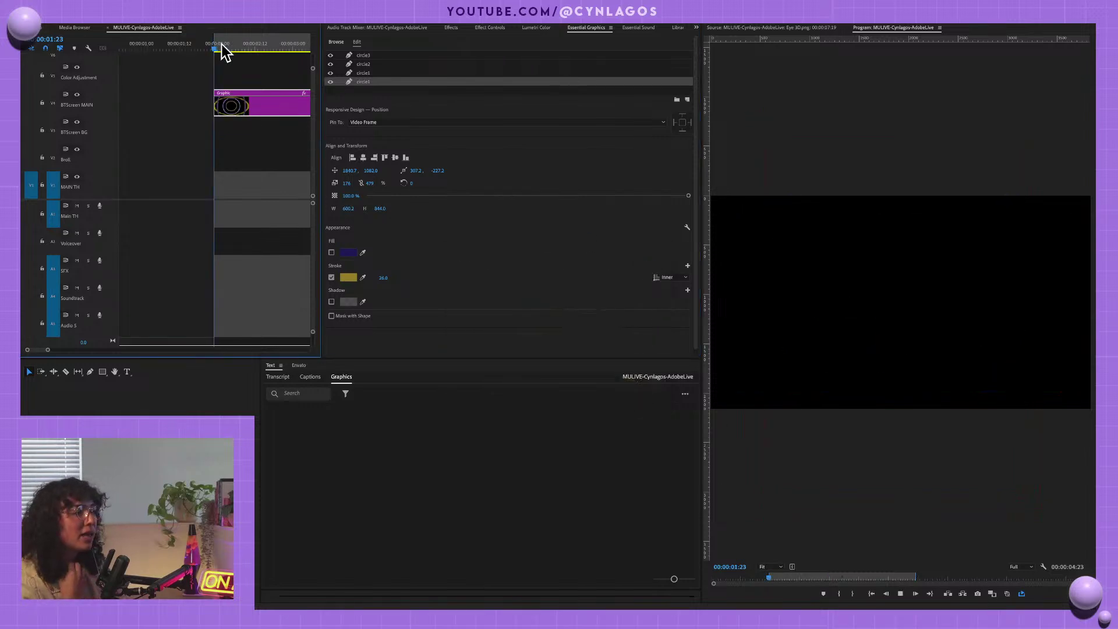
key(space)
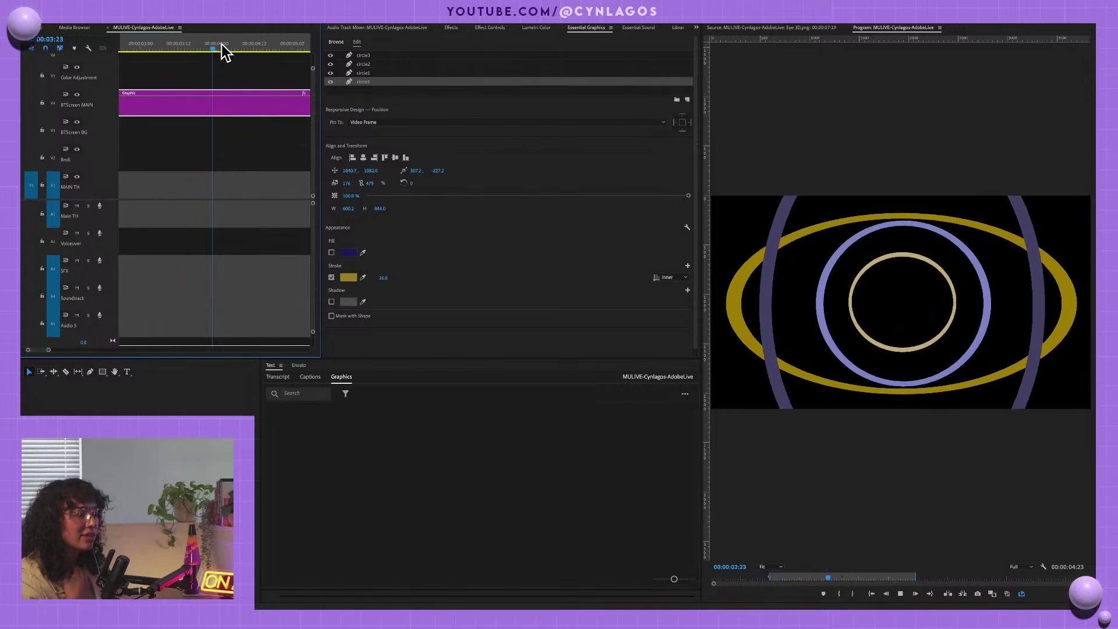
key(space)
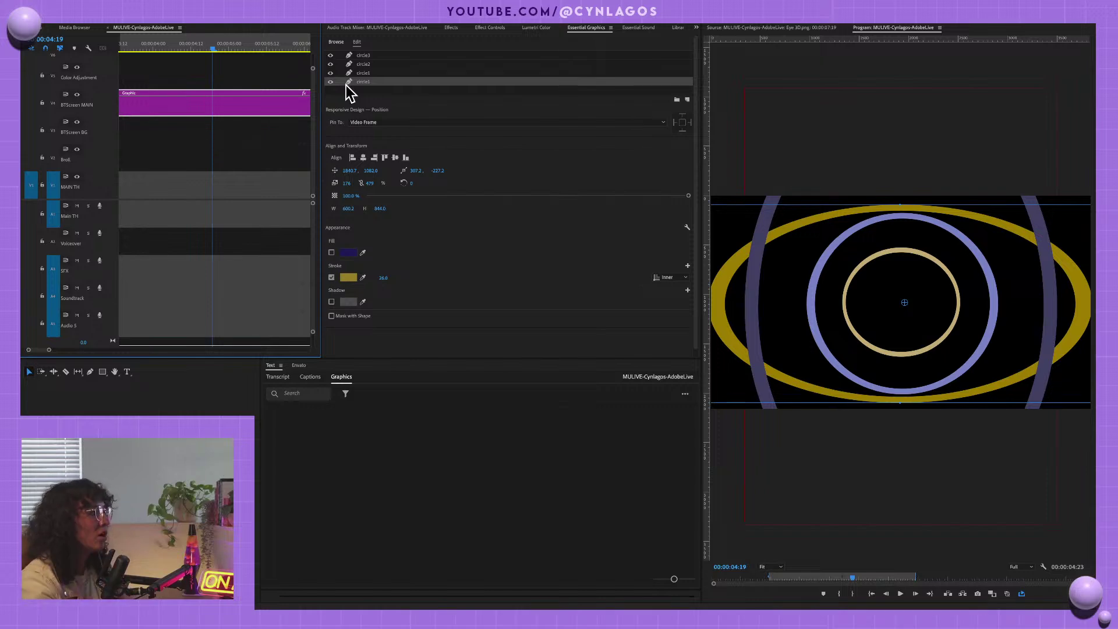
- Start adding a layer from file to the graphic and browse to the Medium Unlimited folder
click(689, 99)
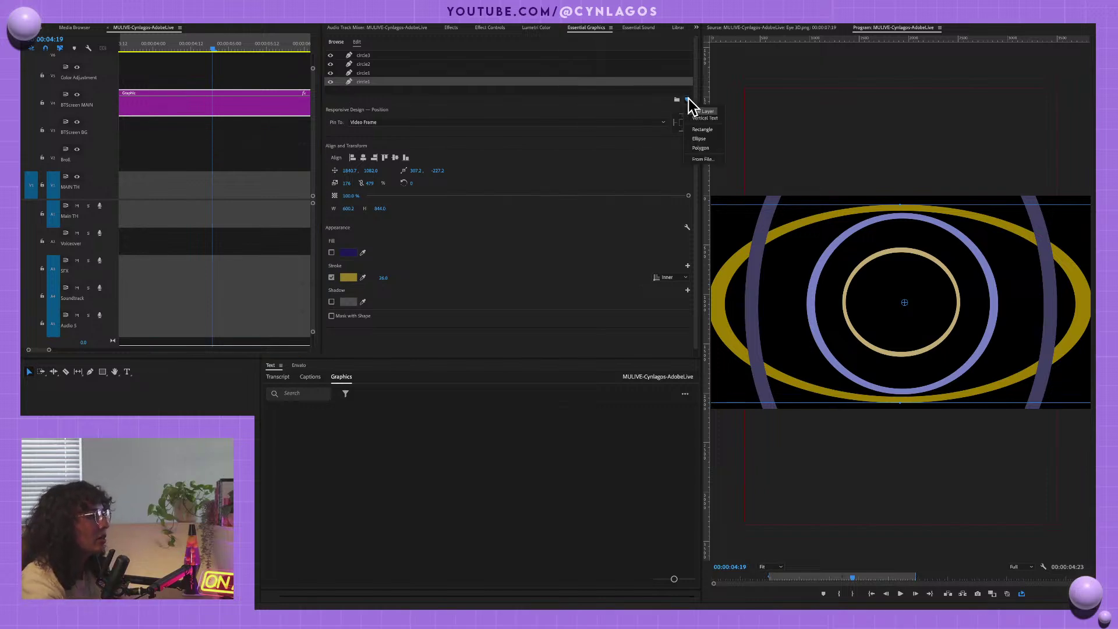
click(705, 166)
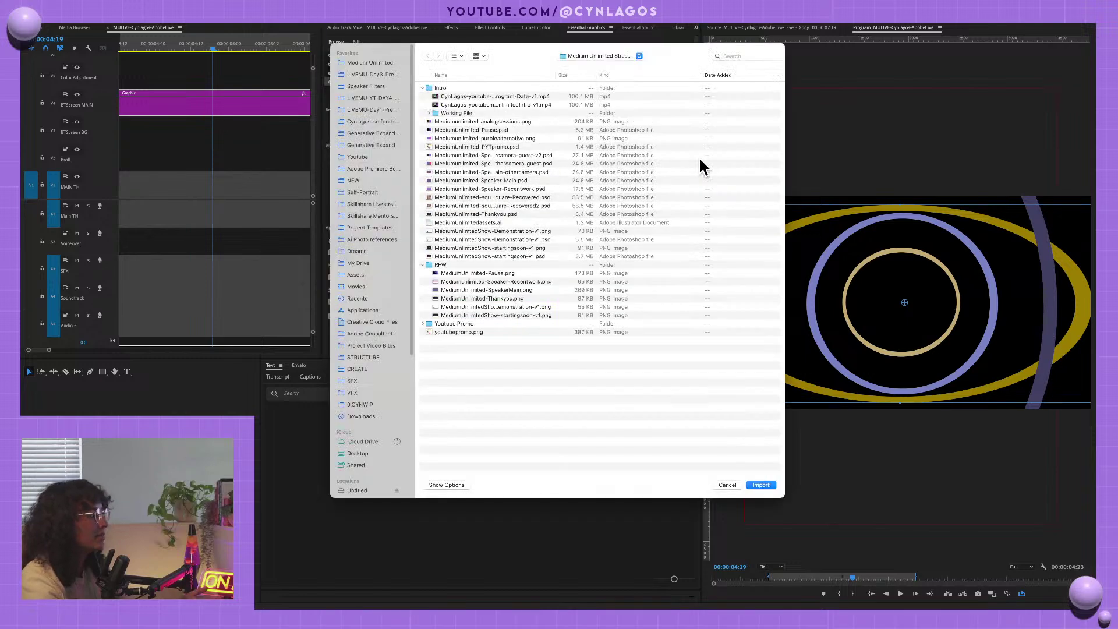
click(373, 63)
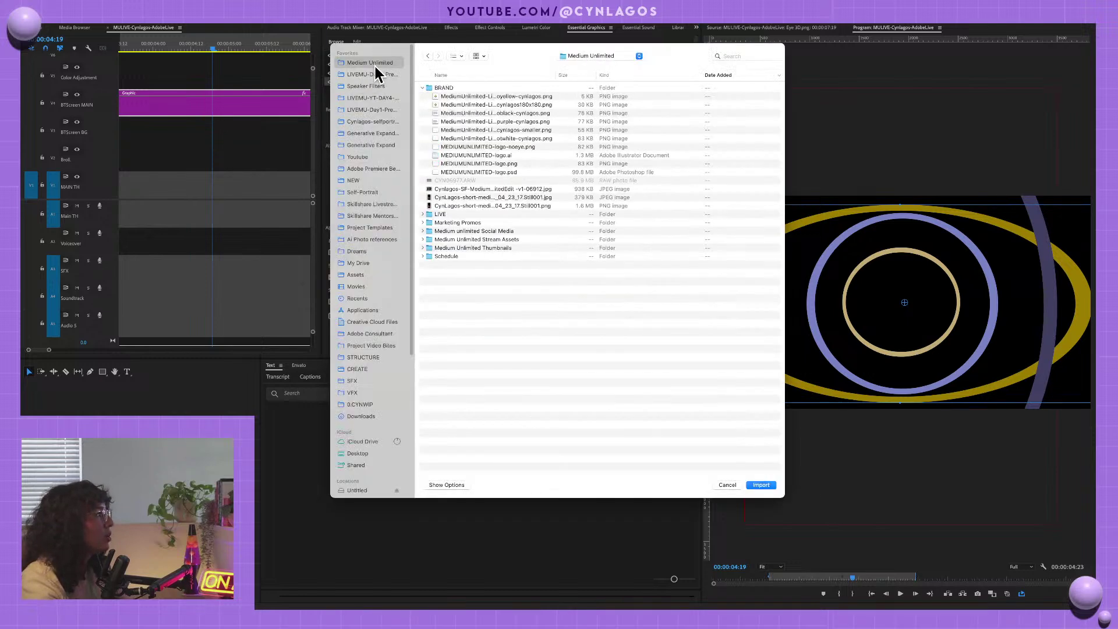
- Compare previews of the no-eye, white, smaller white, purple and black logo files in the BRAND folder
click(466, 147)
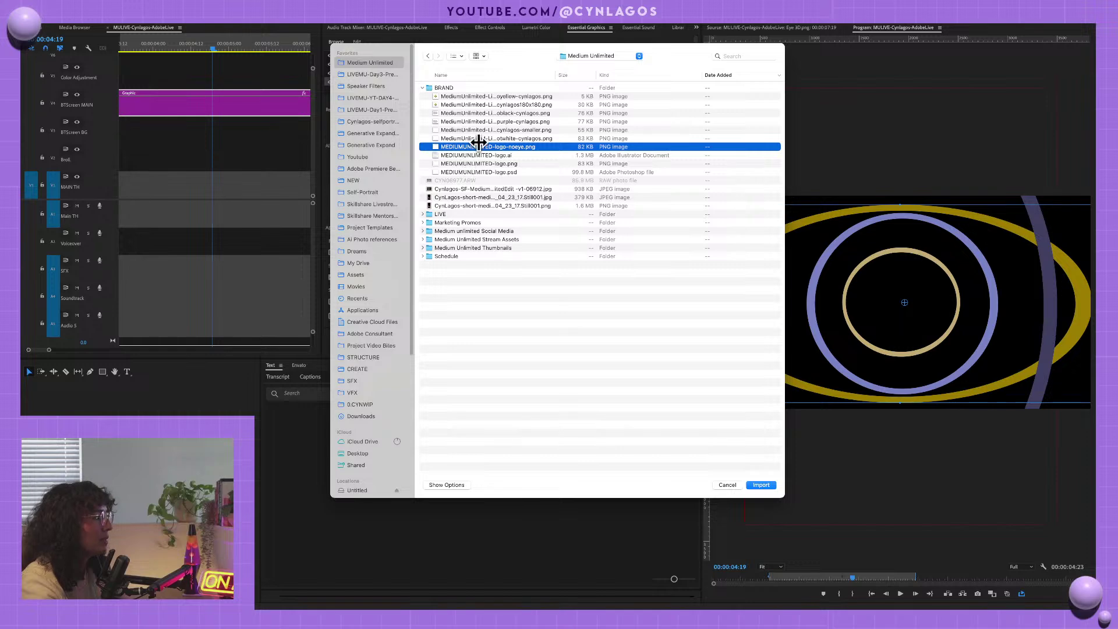
key(space)
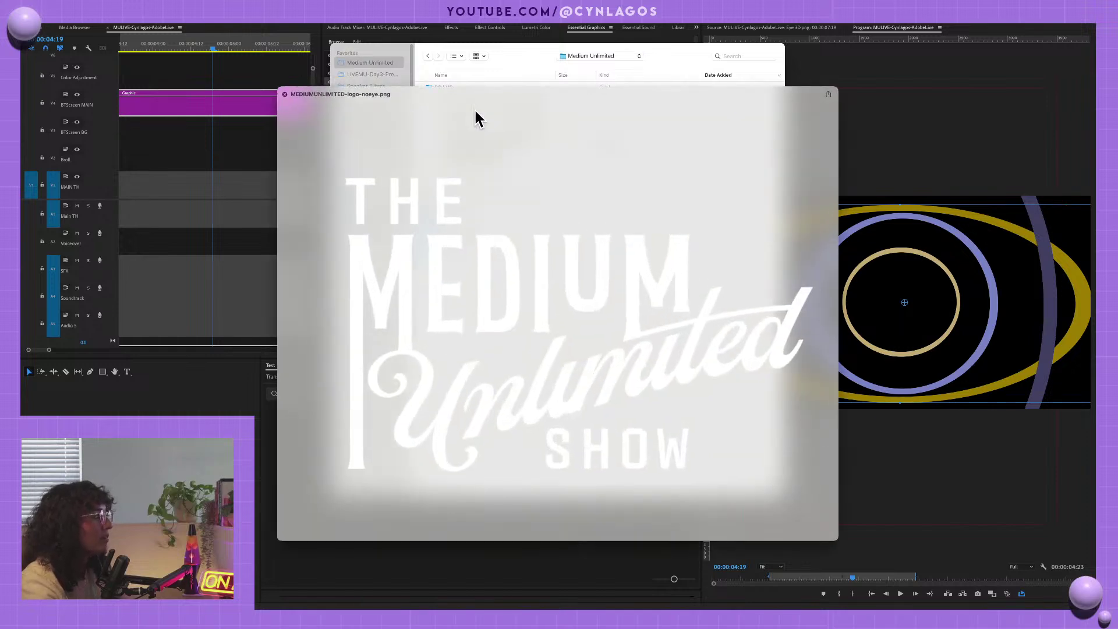
key(space)
click(537, 135)
key(space)
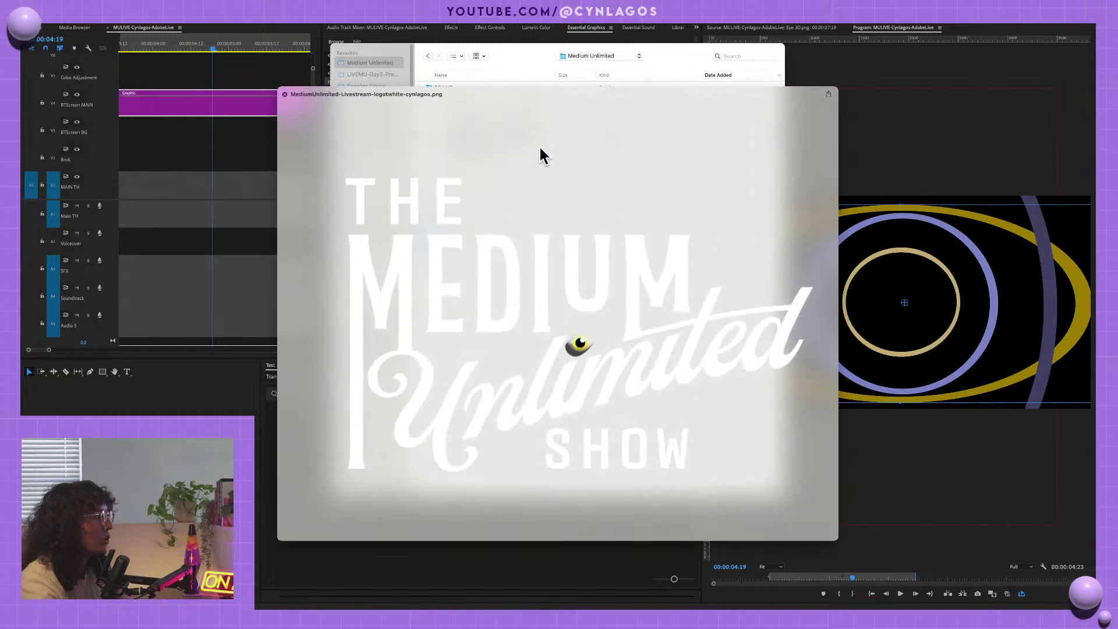
key(Up)
key(Up)
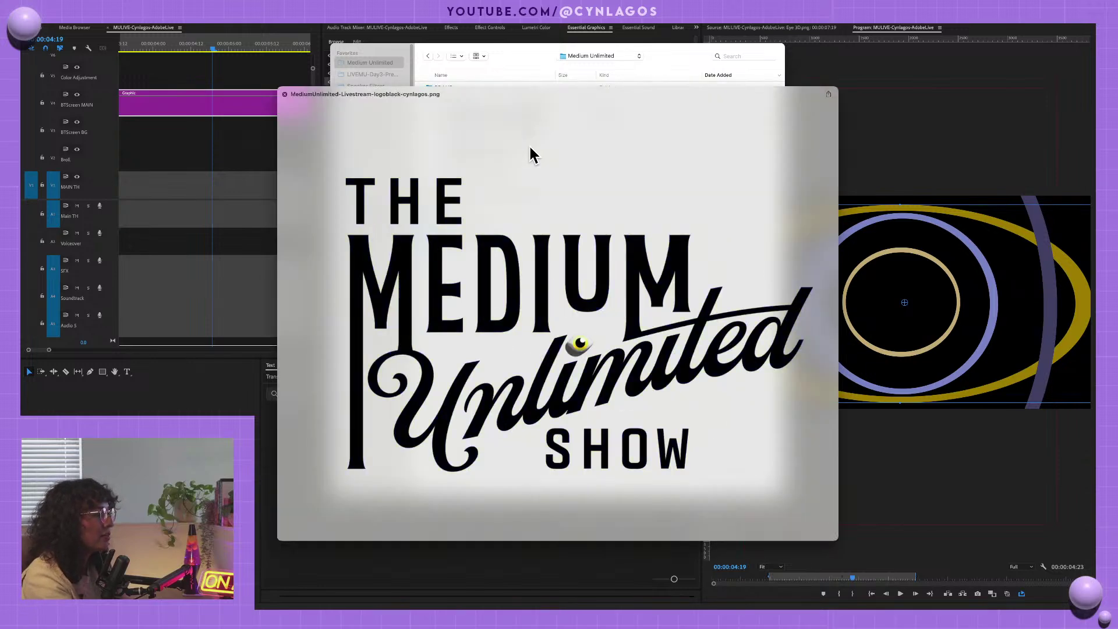
key(Down)
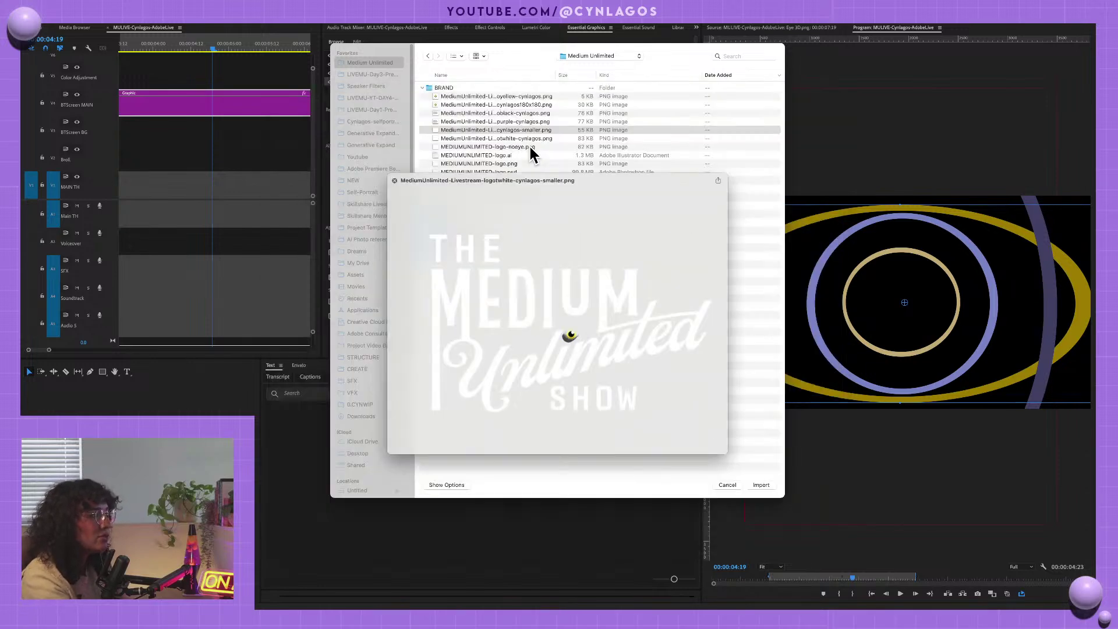
key(Up)
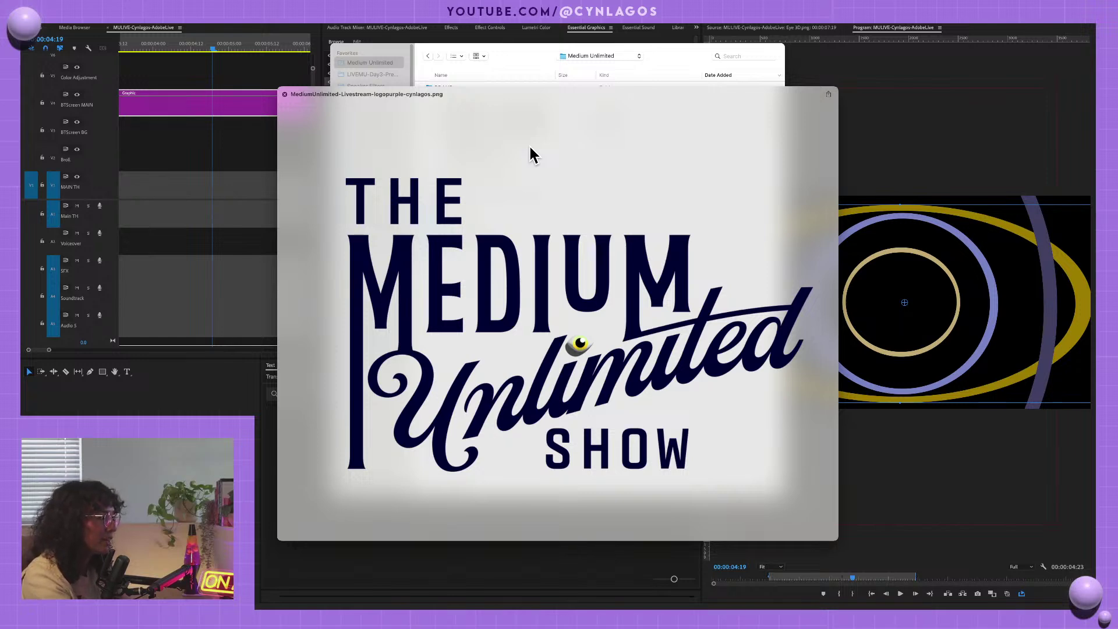
key(Down)
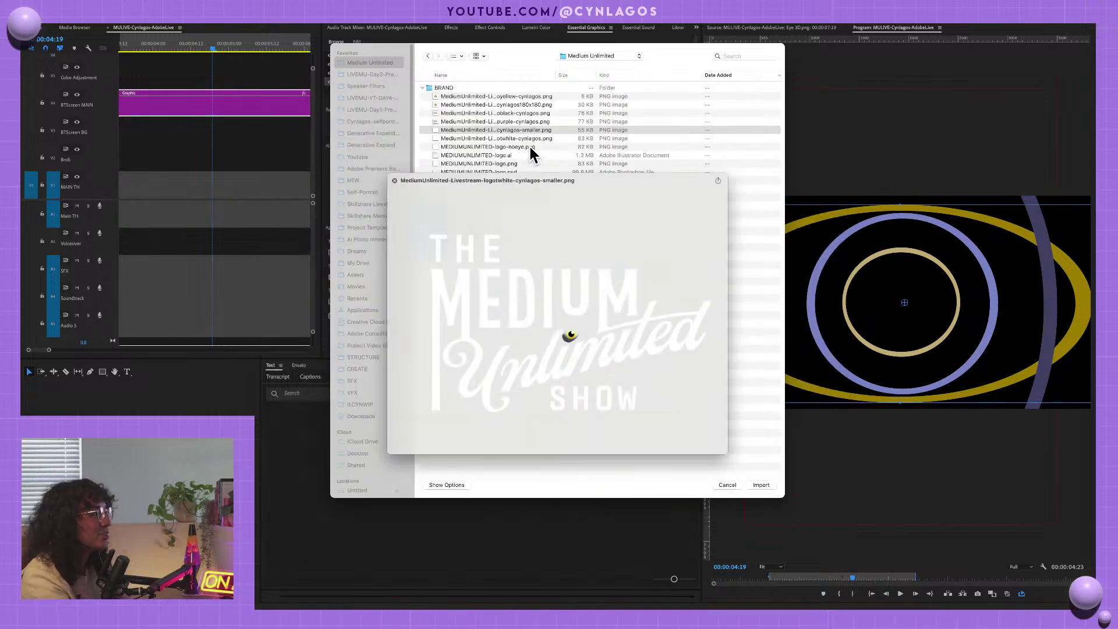
key(space)
key(Up)
key(Up)
key(space)
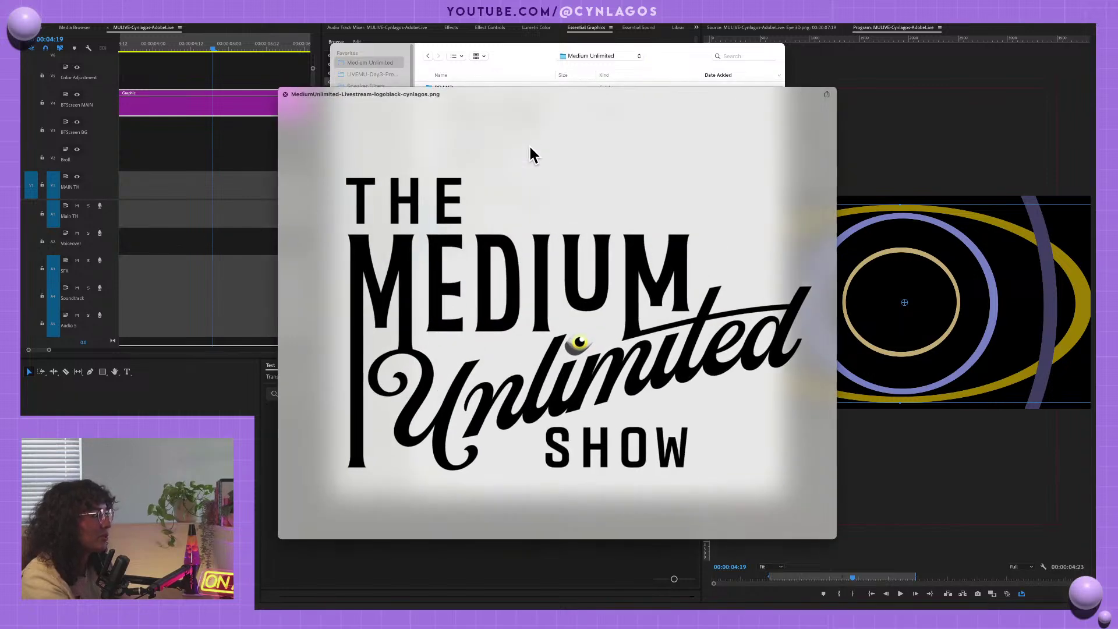
key(space)
key(Down)
key(Down)
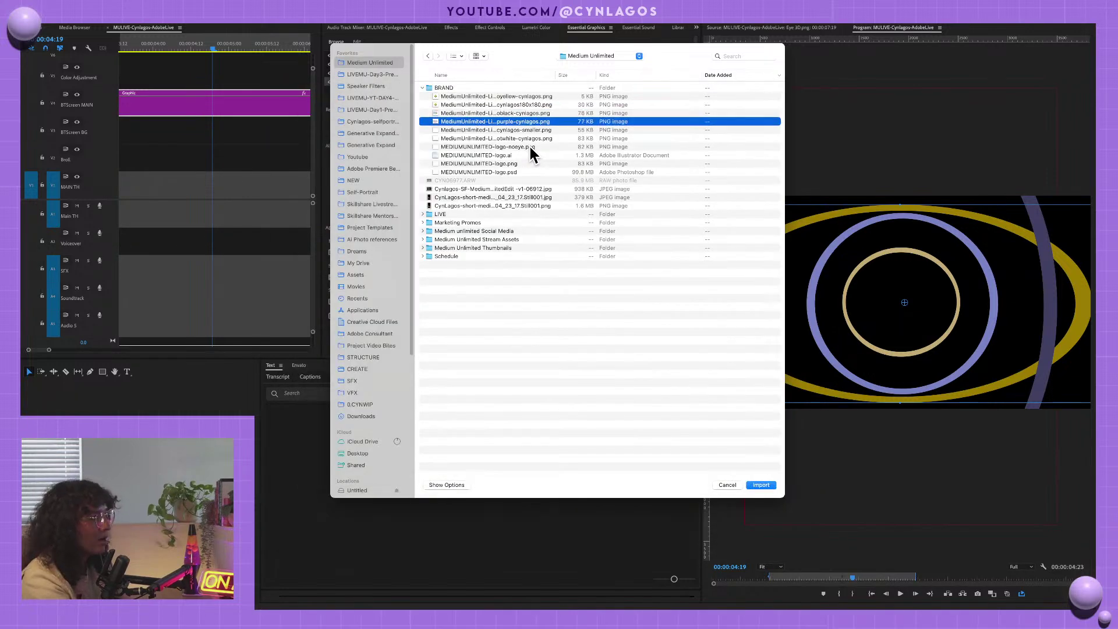
- Import MediumUnlimited-Livestream-logotwhite-cynlagos.png as a new layer in the graphic
key(space)
key(Down)
key(space)
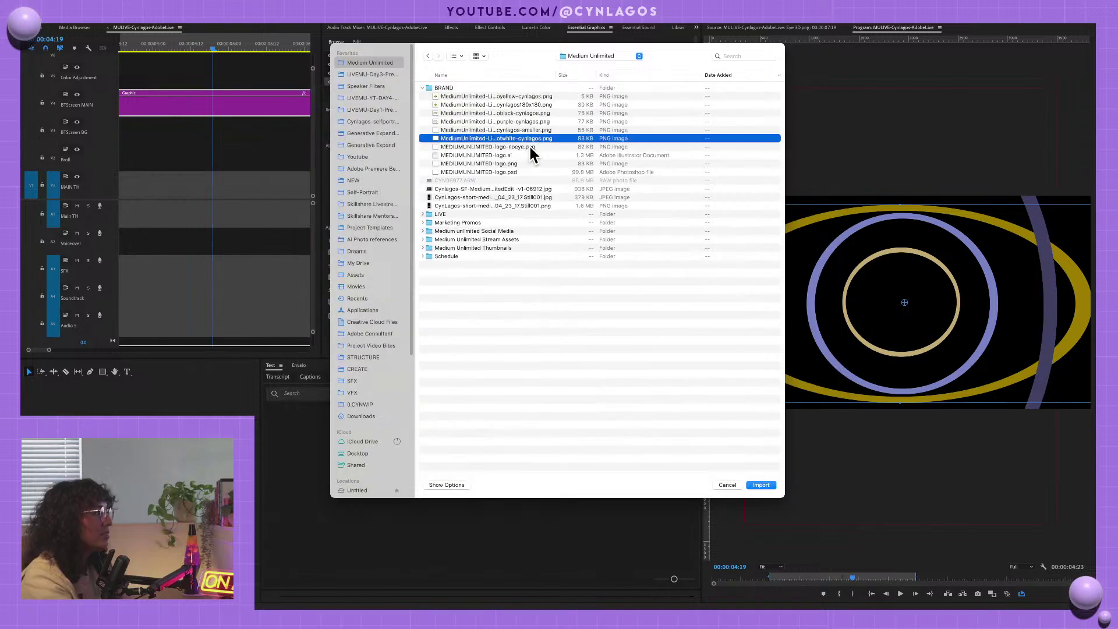
key(Return)
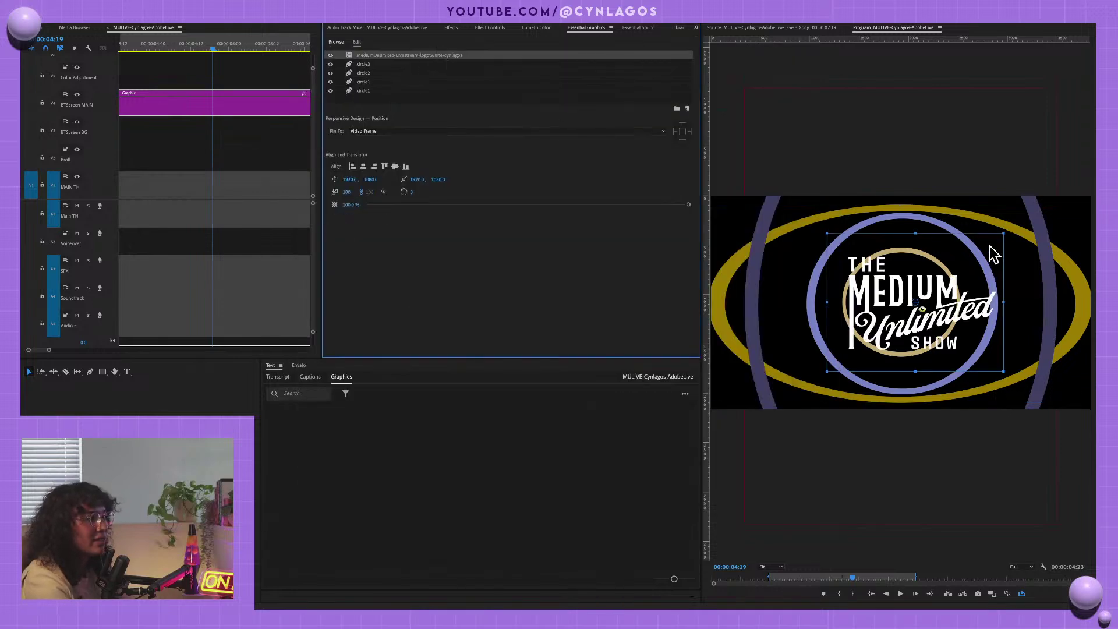
- Shrink the white logo to about 56% scale, fit it inside the gold circle, and preview the animation from the clip's start
drag(1006, 234, 913, 315)
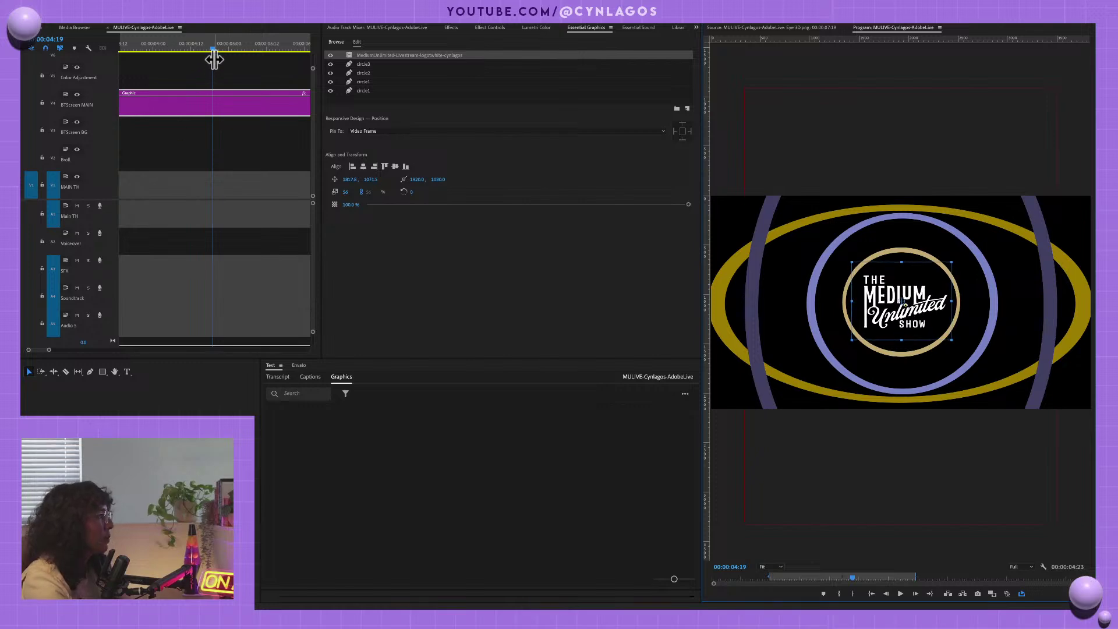
drag(214, 56, 214, 57)
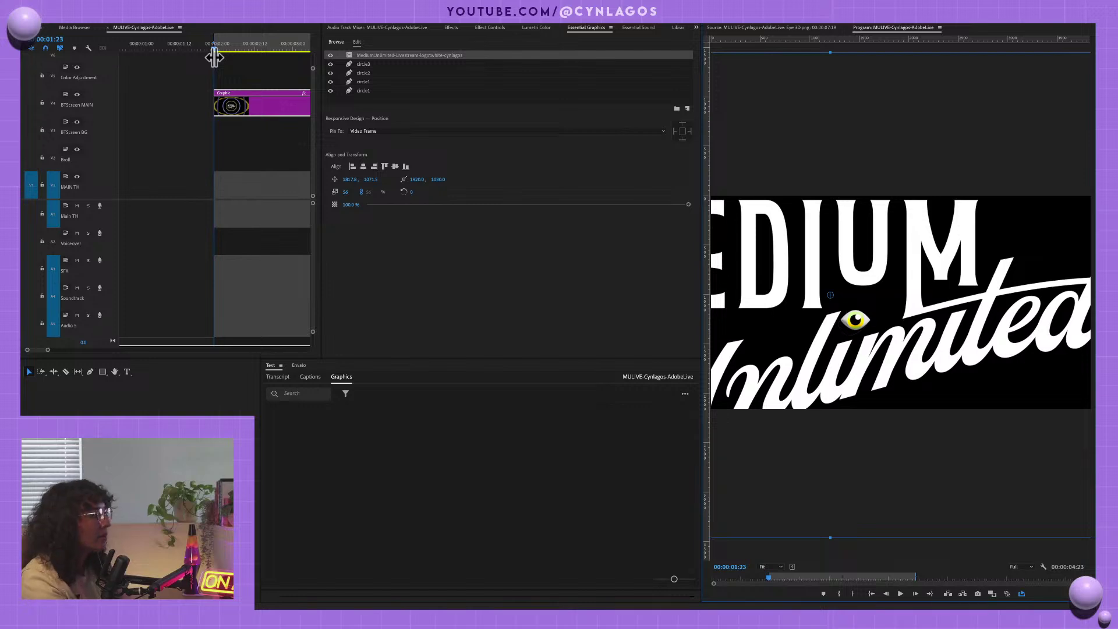
key(space)
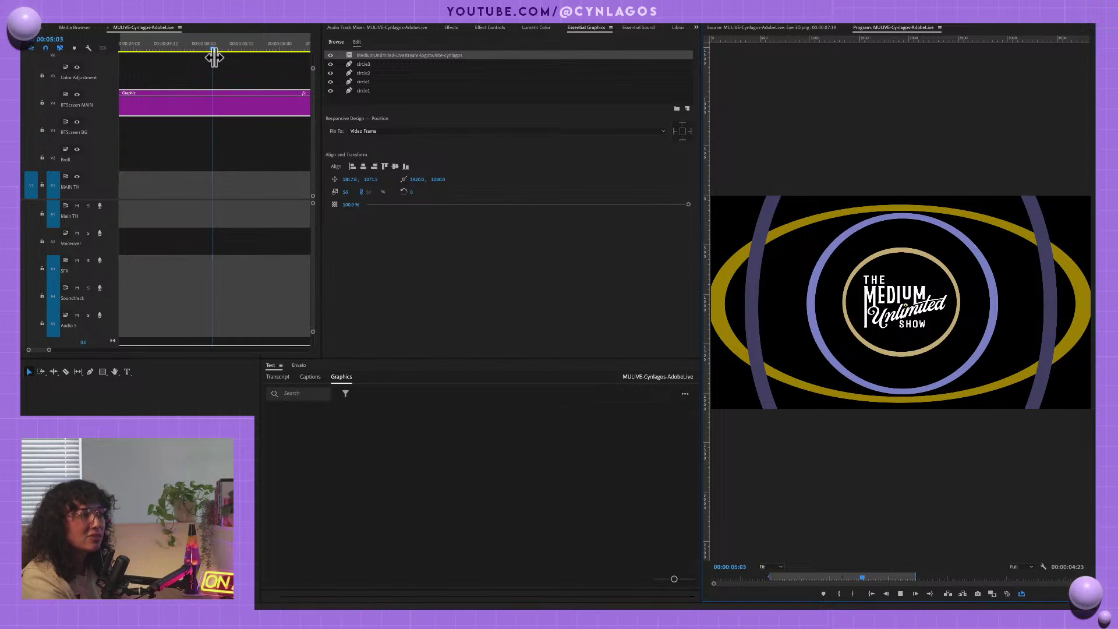
key(space)
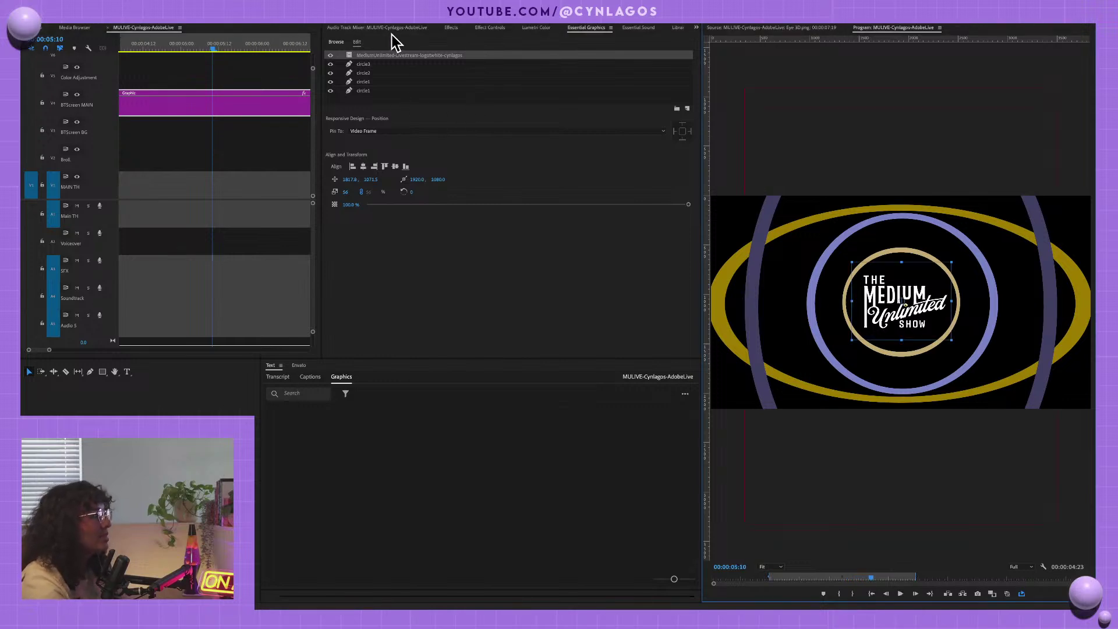
- In Effect Controls, collapse the circle3 and first circle1 shape properties and expand the logo clip's properties
click(489, 28)
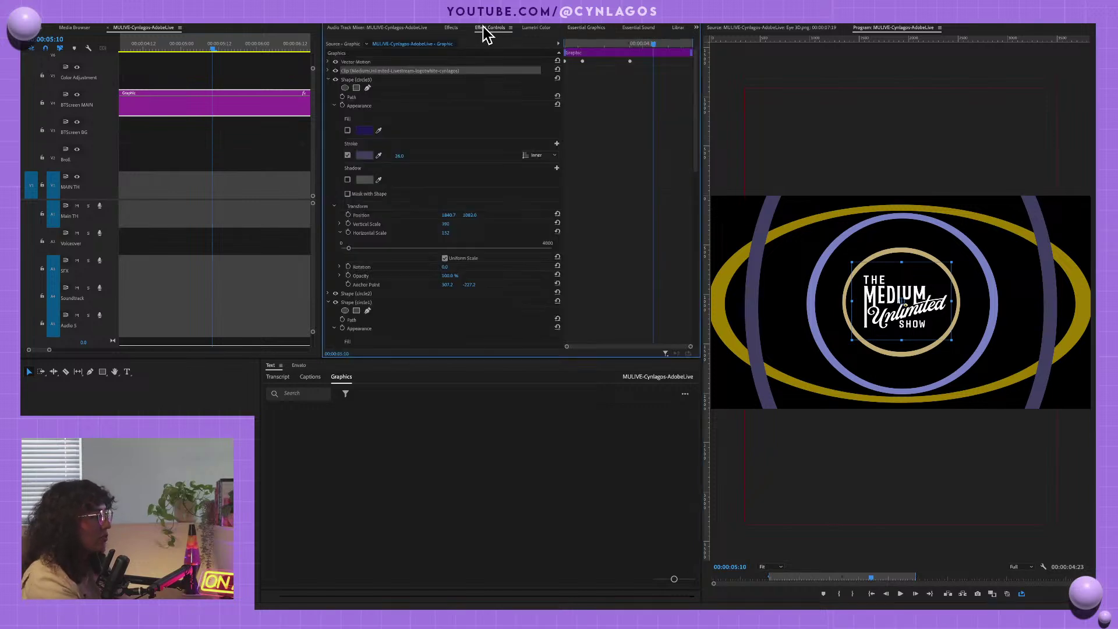
click(327, 79)
click(329, 97)
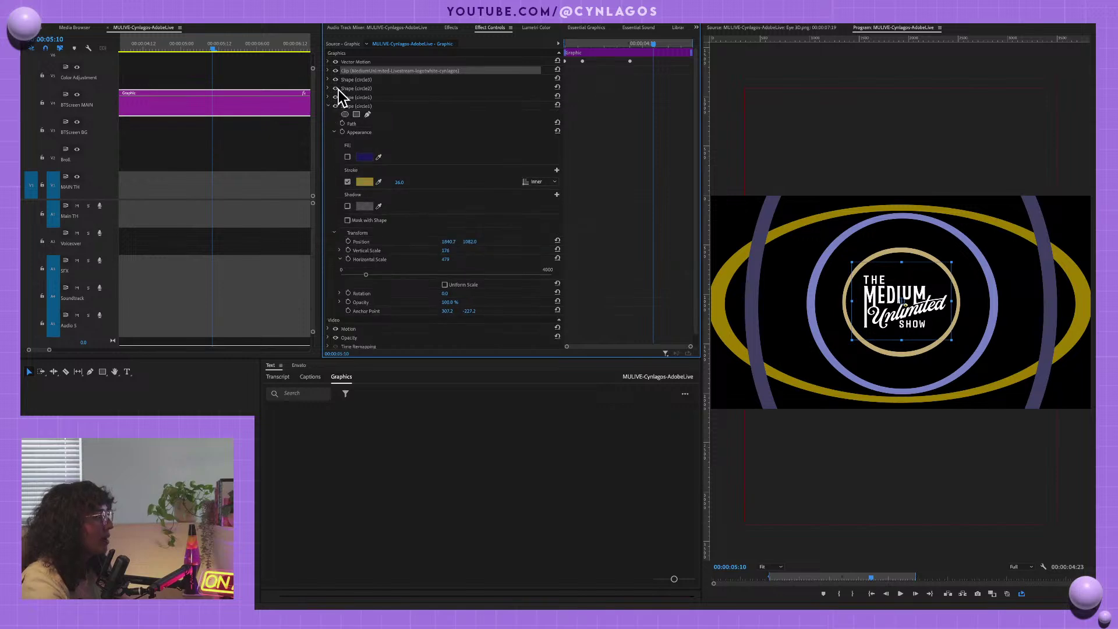
click(329, 71)
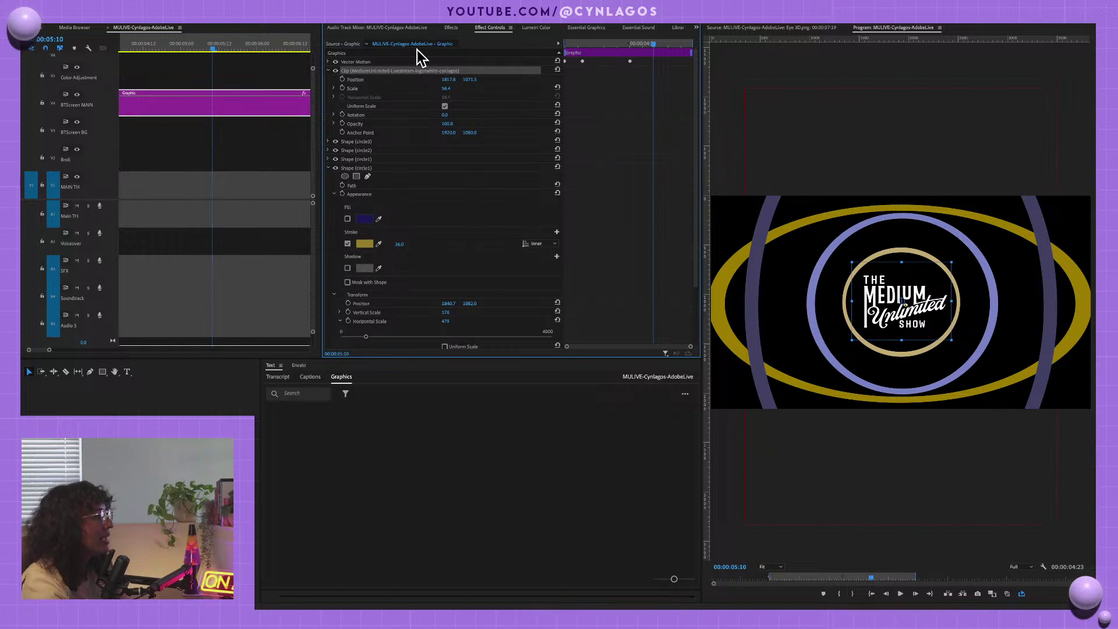
click(330, 70)
click(330, 70)
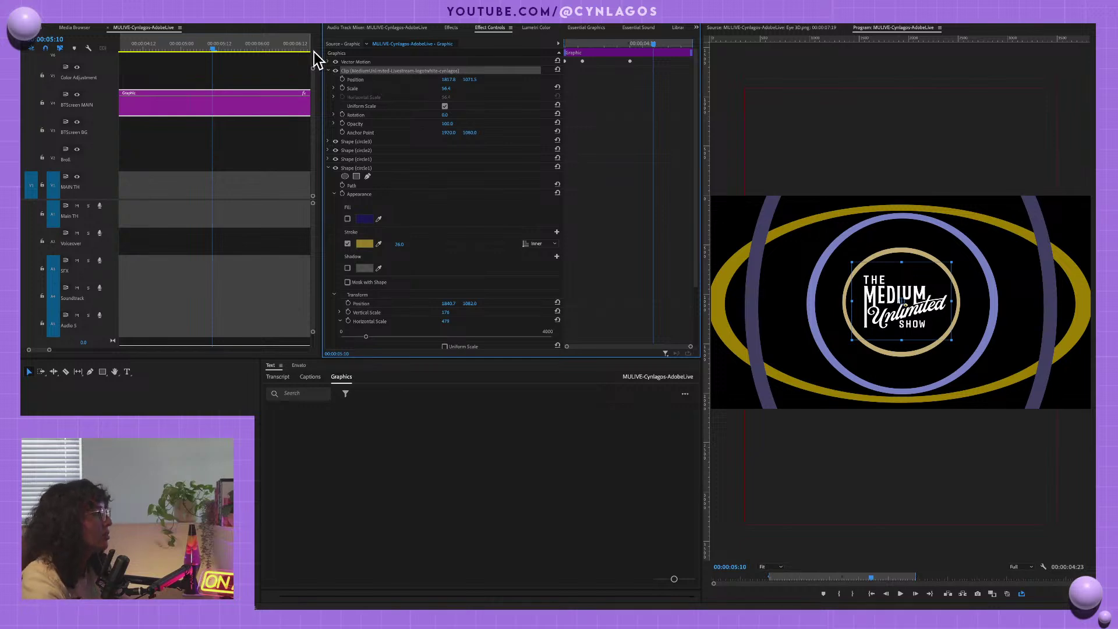
- Add a Scale keyframe to the logo at 00:00:03:16 and shift it to align with the last Vector Motion keyframe
drag(447, 93, 531, 102)
drag(649, 44, 609, 43)
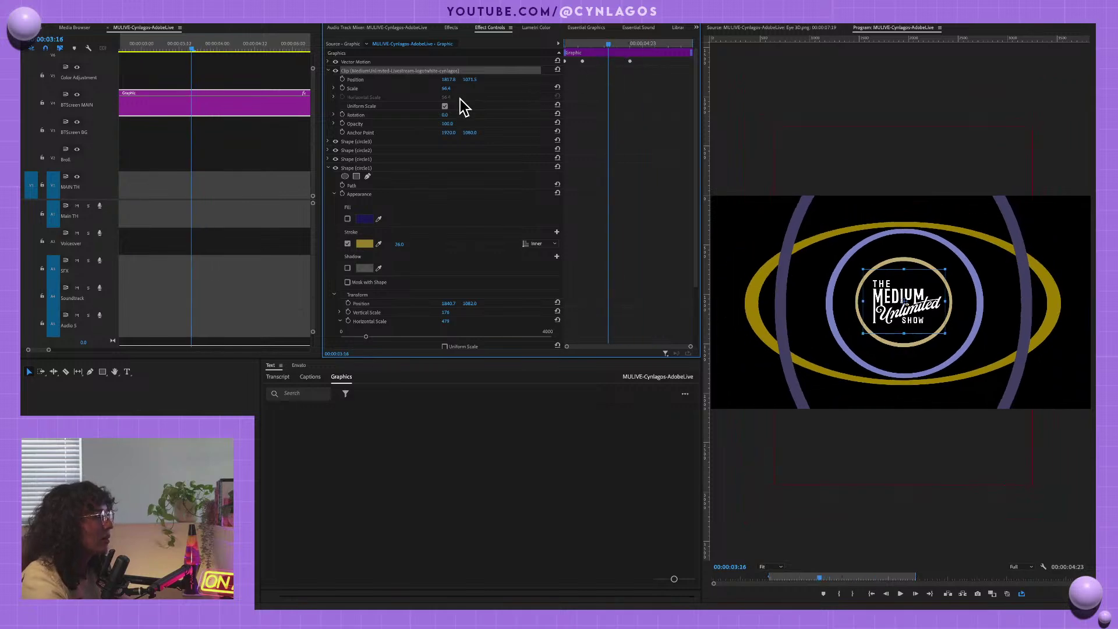
click(343, 88)
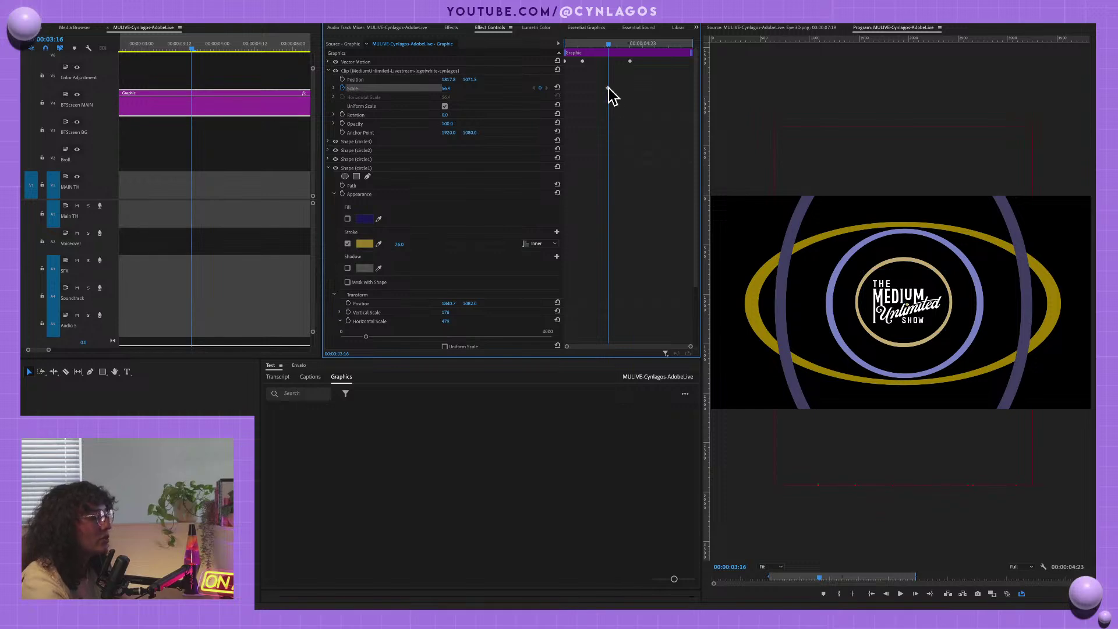
drag(608, 88, 629, 87)
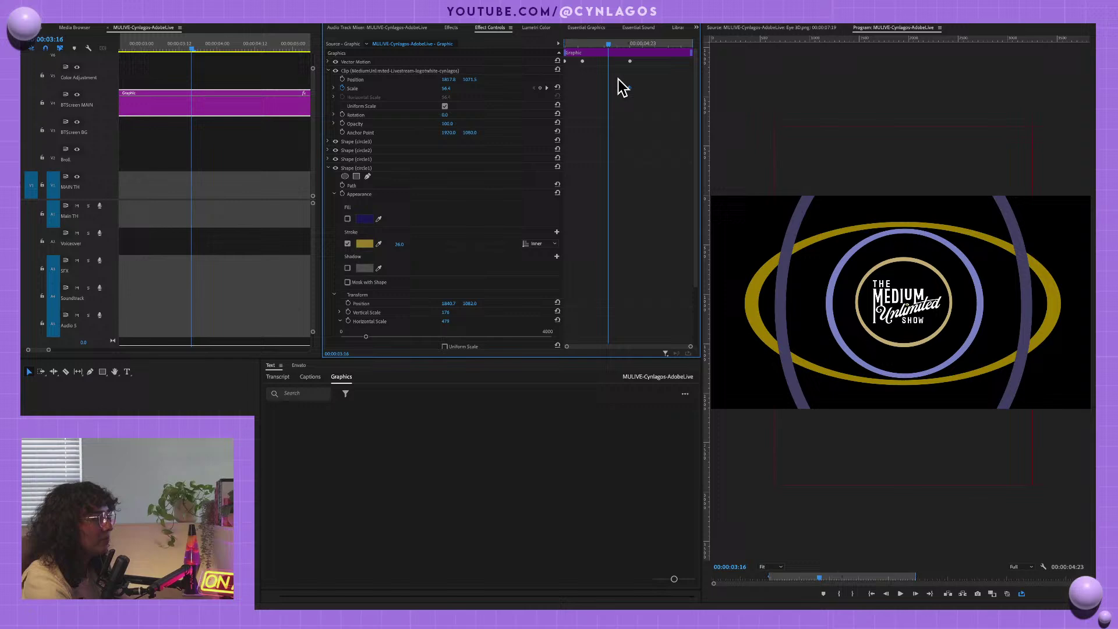
- Set the logo's Scale to 0 at 00:00:03:16 and return the playhead to the start of the graphic clip
click(450, 88)
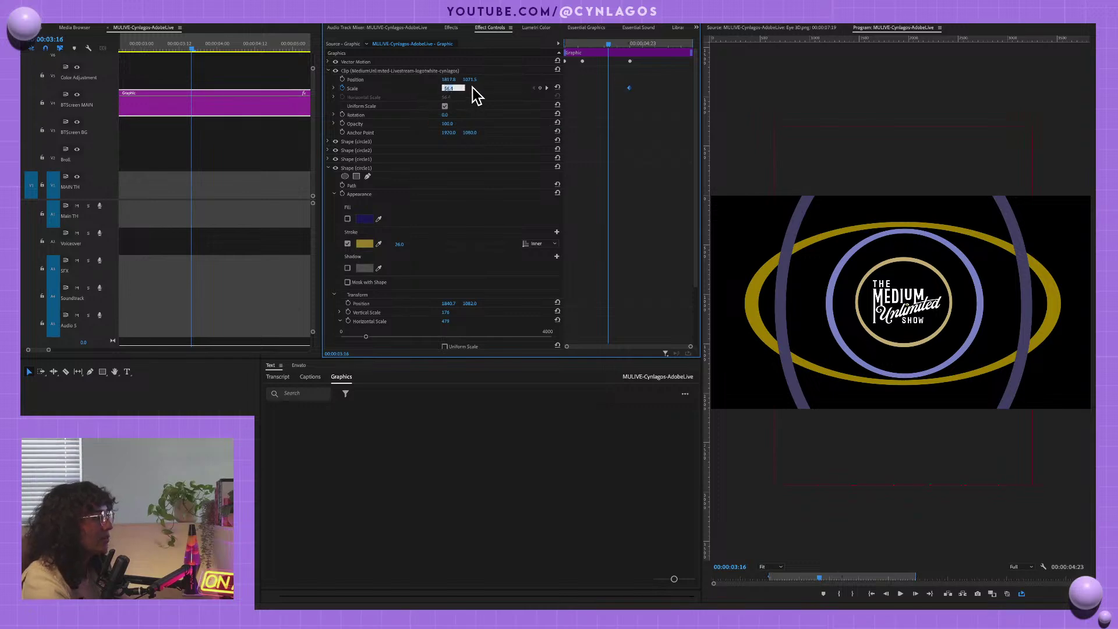
drag(452, 92, 445, 92)
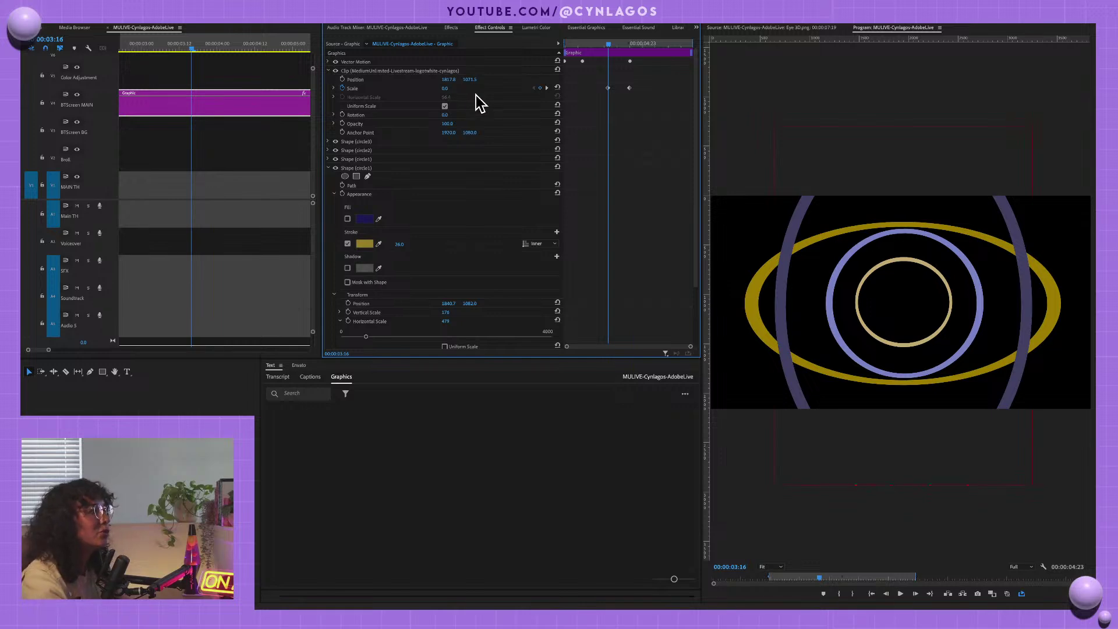
drag(610, 45, 549, 50)
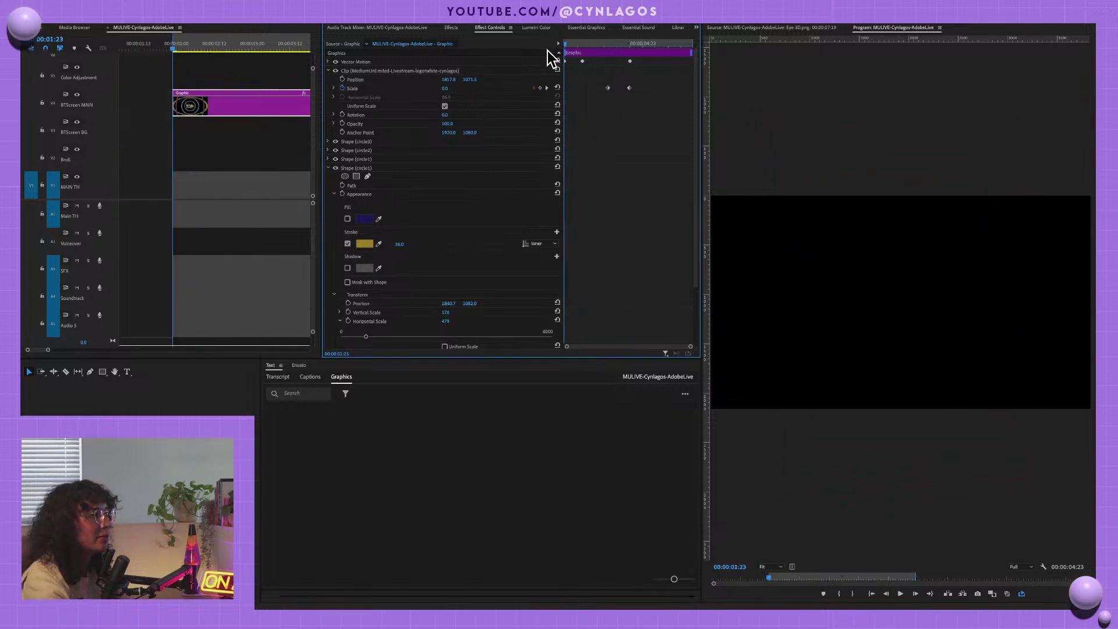
- Shift the logo's two Scale keyframes earlier and play the animation back from the start of the graphic to check the timing
key(space)
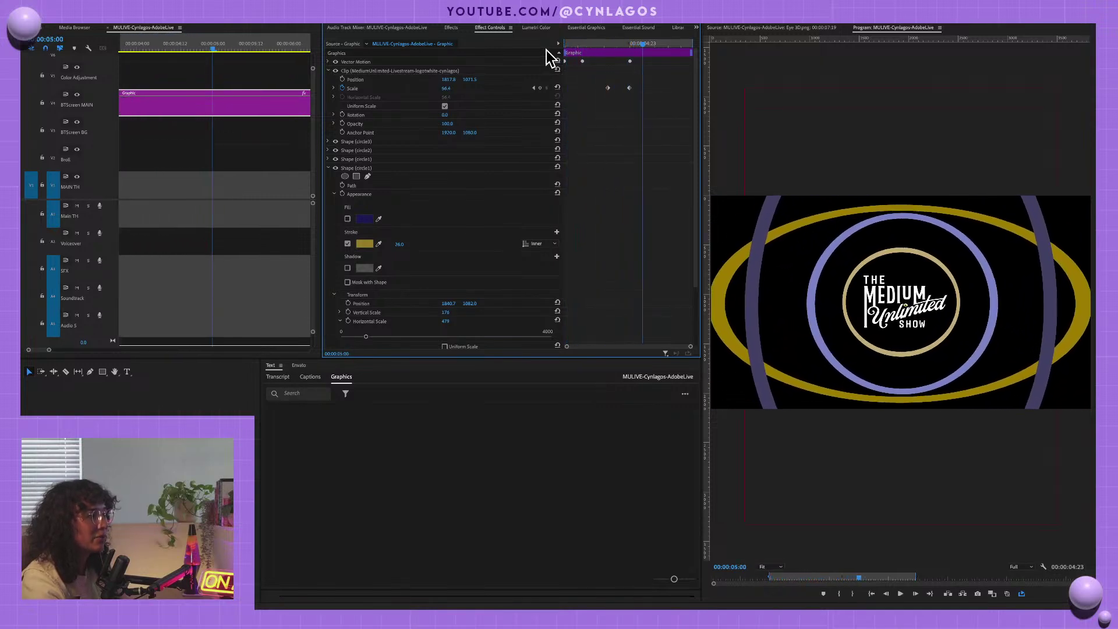
mouse_move(608, 87)
mouse_down()
mouse_move(593, 88)
mouse_move(610, 87)
mouse_up()
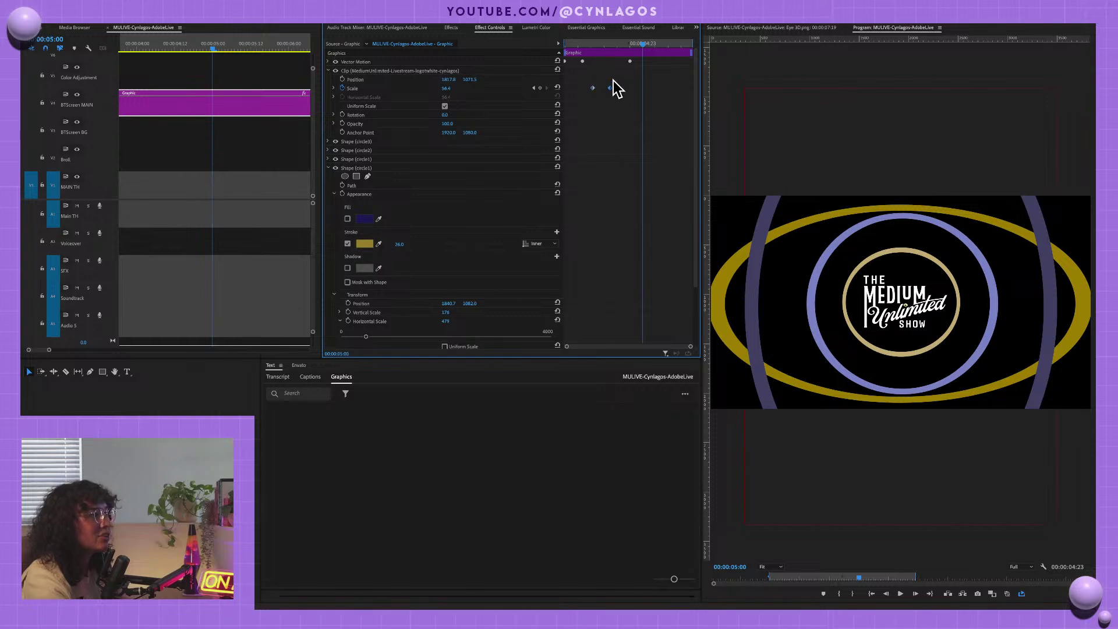
drag(645, 42, 557, 41)
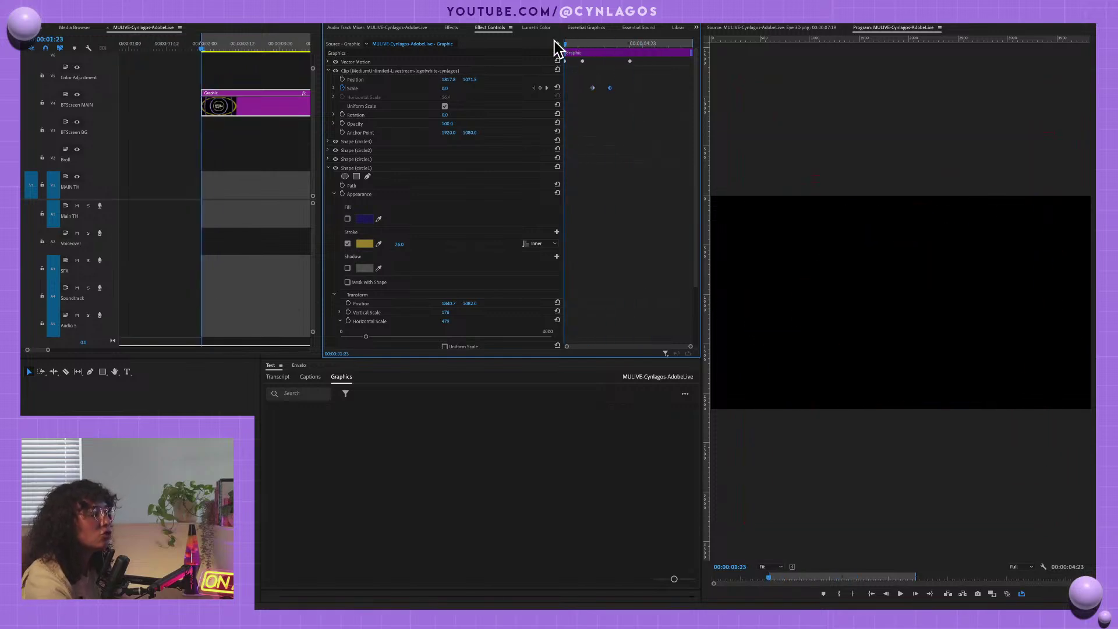
key(space)
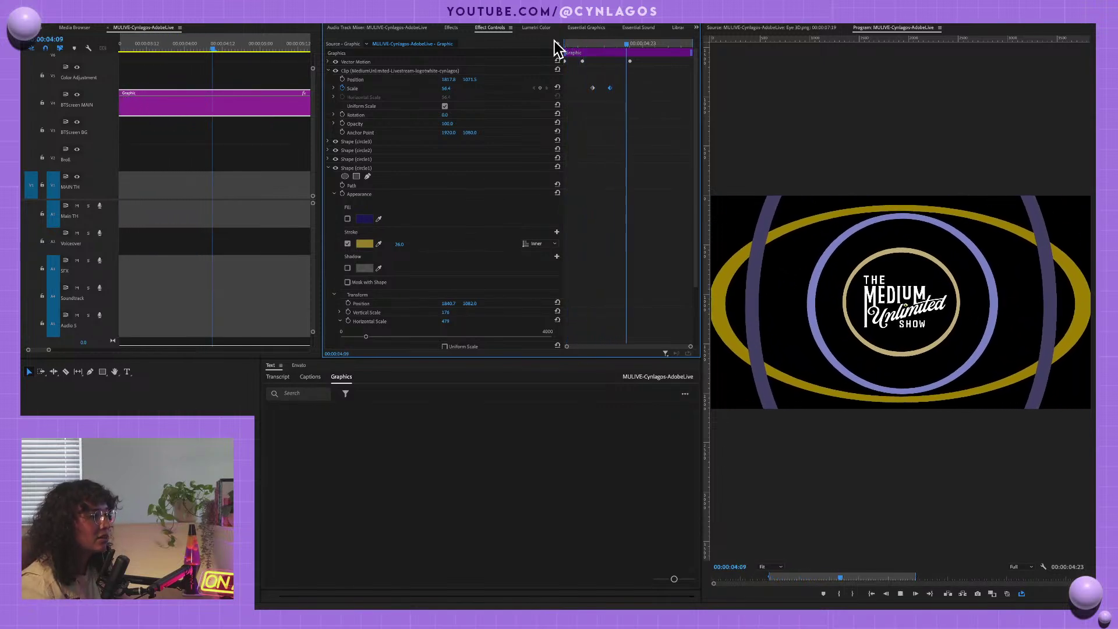
key(space)
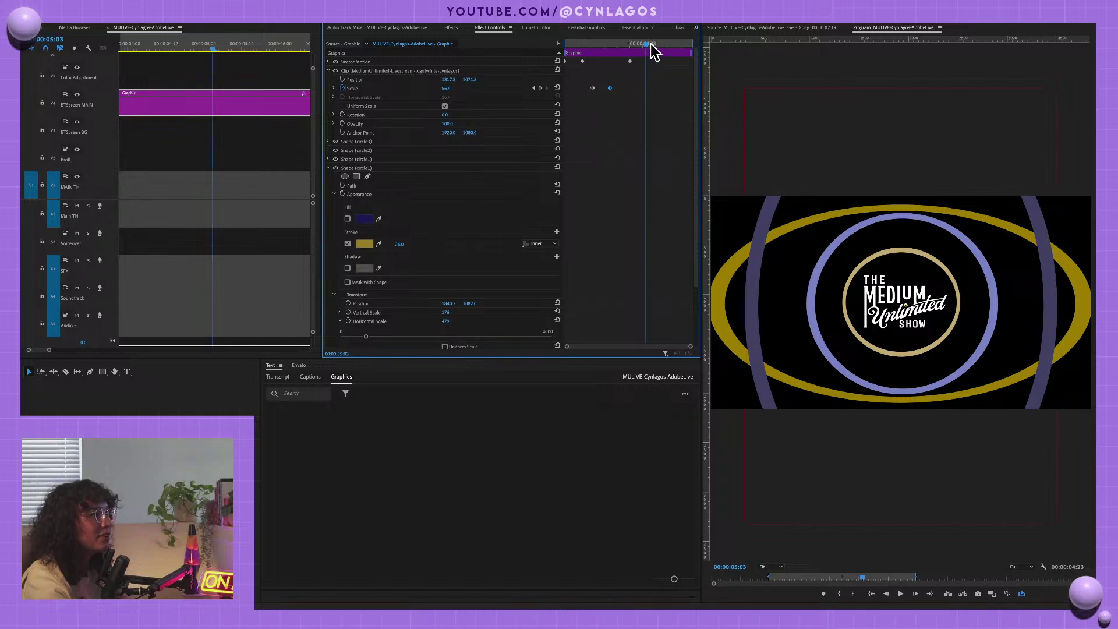
drag(651, 45, 560, 46)
key(space)
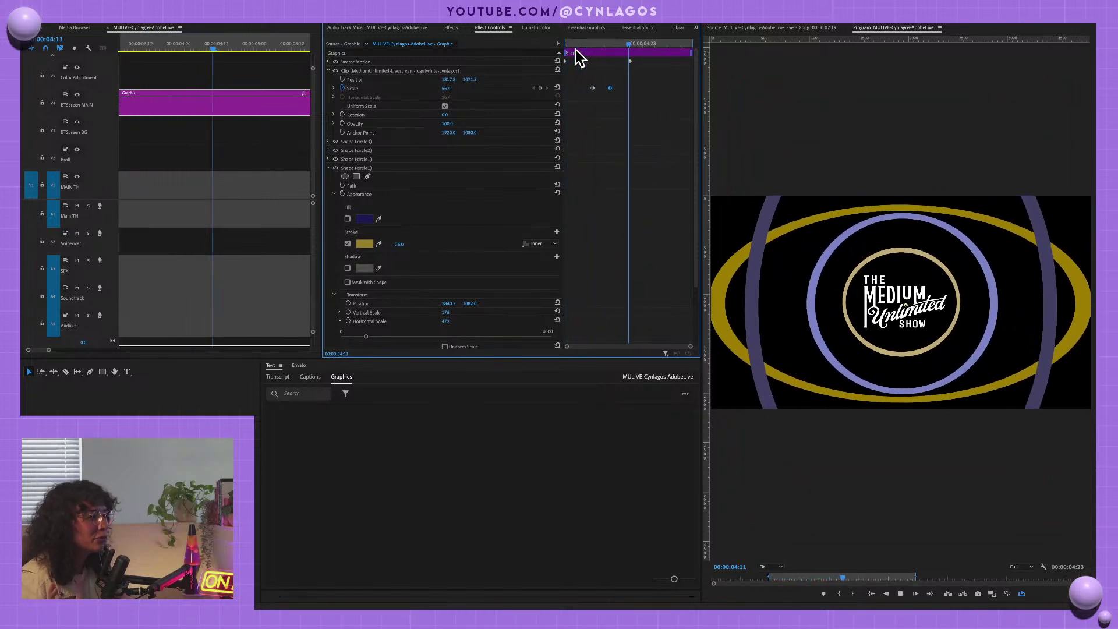
key(space)
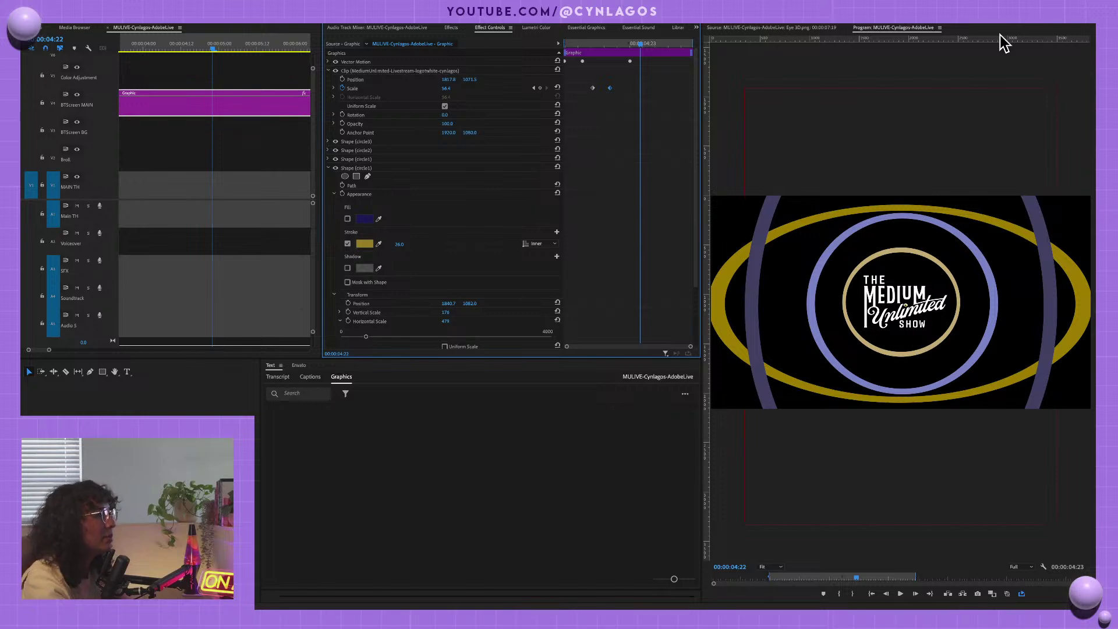
- Show the Essential Graphics settings and select the lowest circle layer, the wide yellow ellipse
click(696, 27)
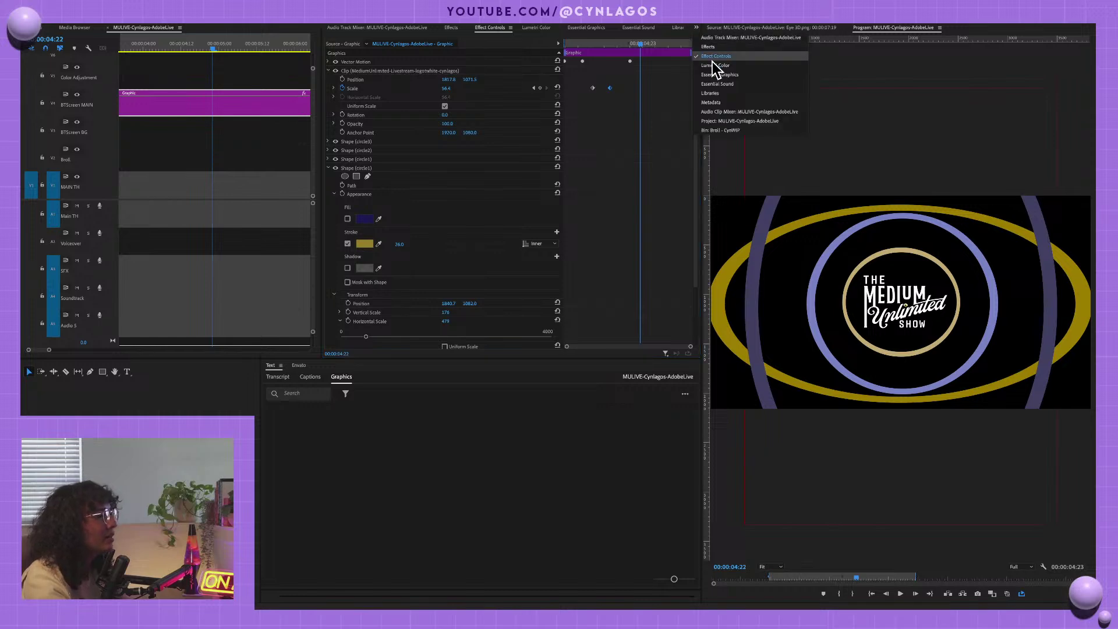
click(734, 86)
click(422, 91)
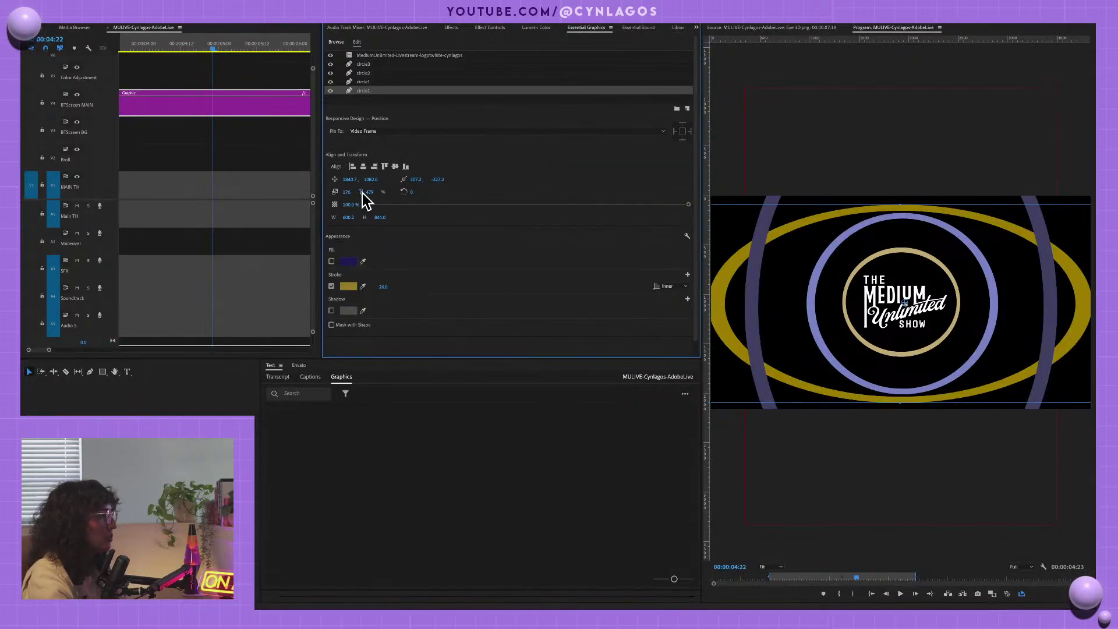
- Try scaling the yellow ellipse to 100% horizontally and vertically, with its scale link switched on and off
click(361, 192)
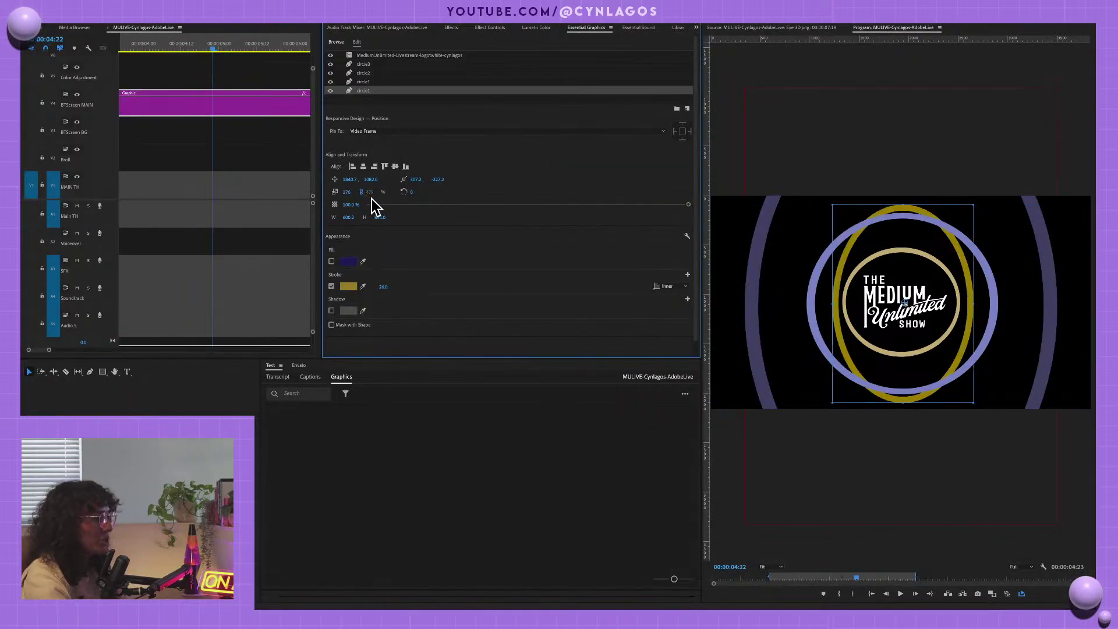
click(362, 192)
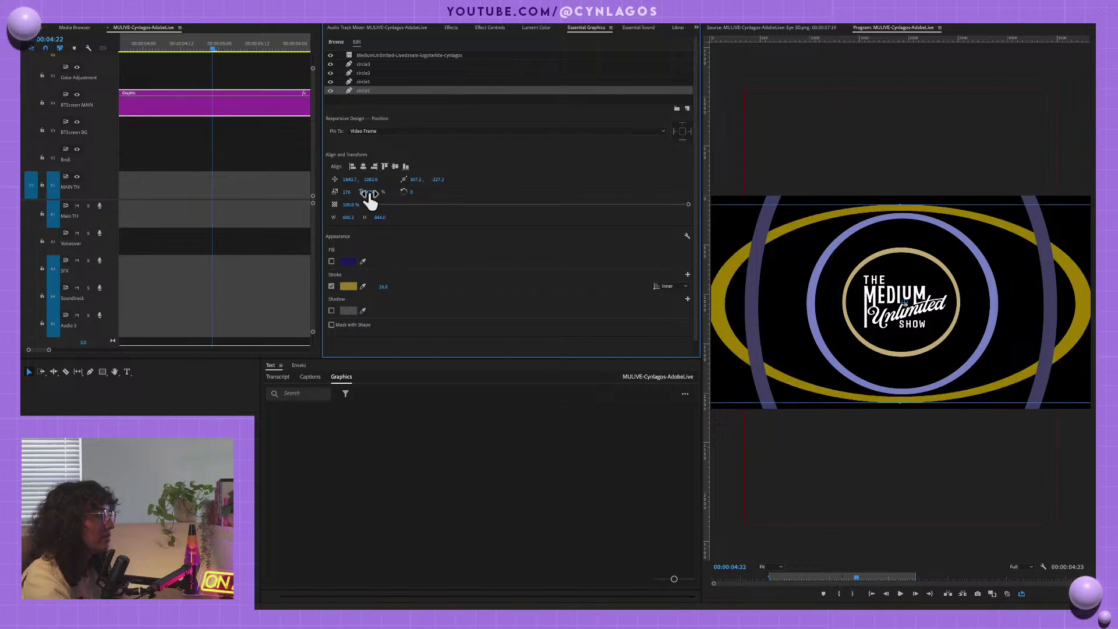
text(100)
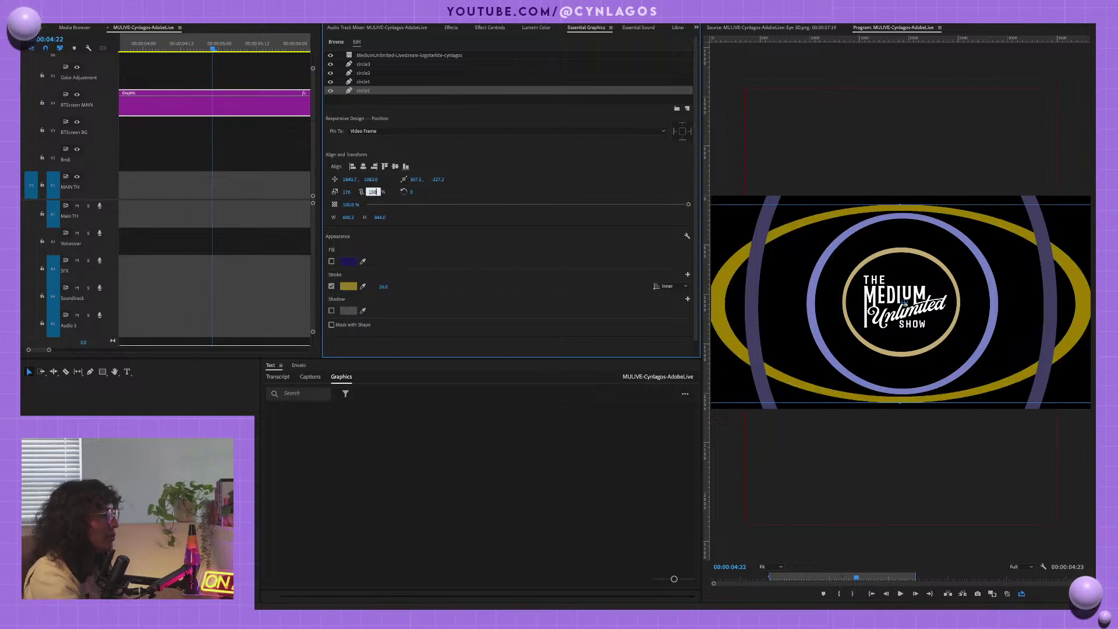
click(349, 191)
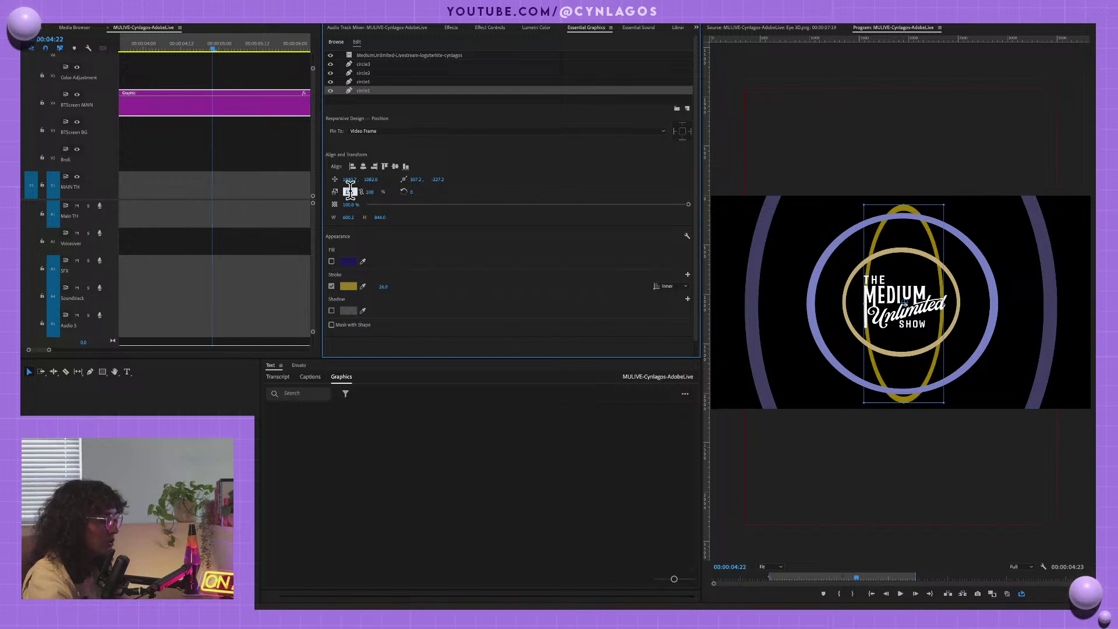
text(1)
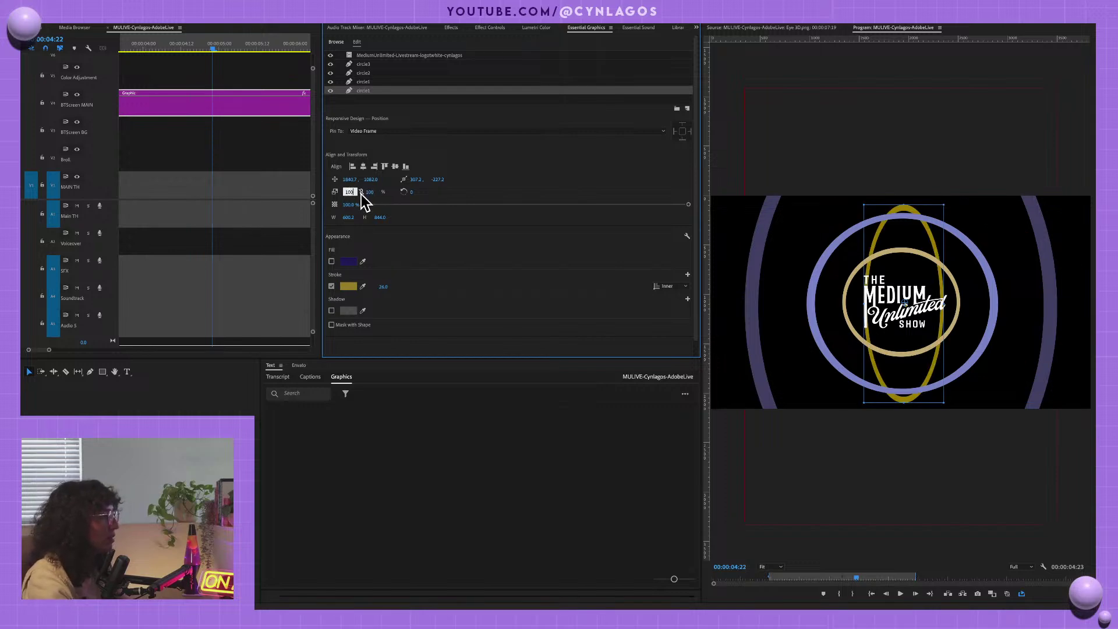
click(362, 193)
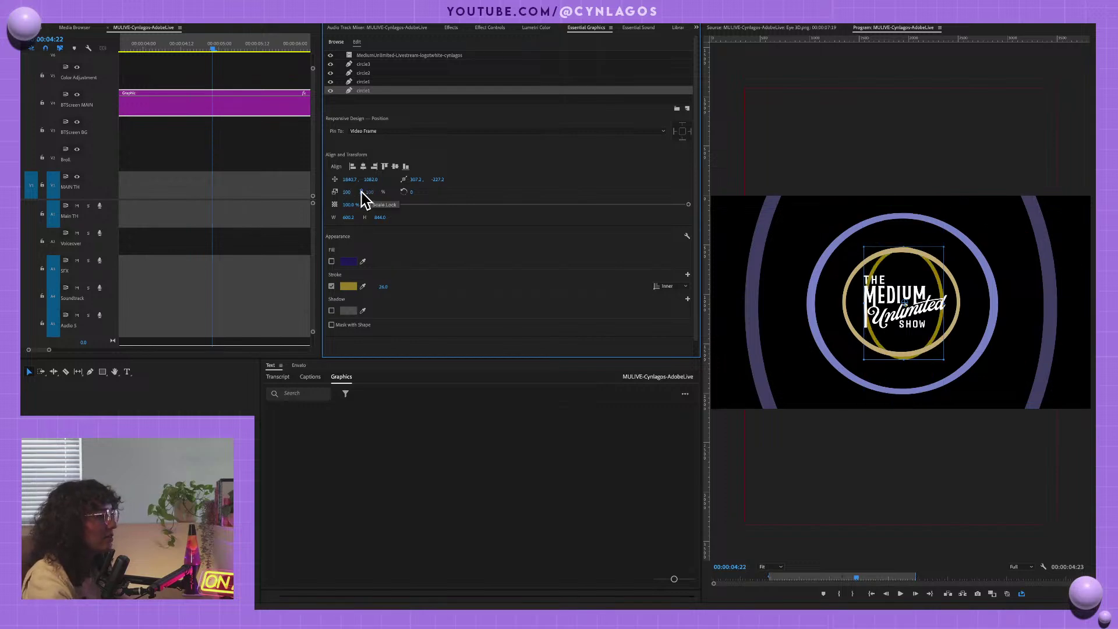
click(362, 193)
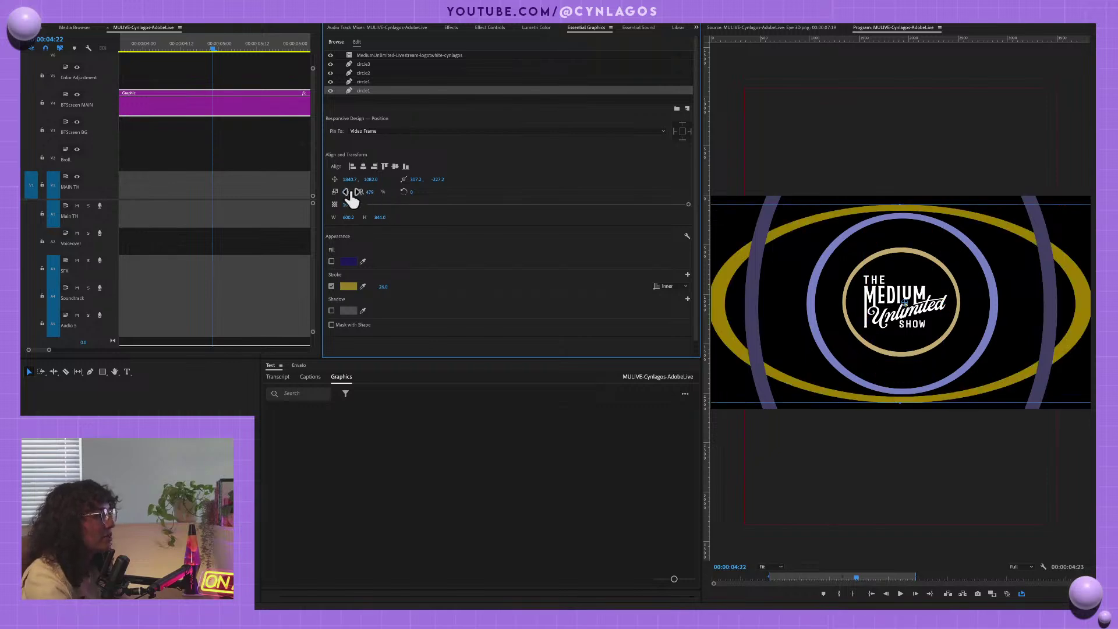
mouse_move(375, 195)
mouse_down()
mouse_move(326, 194)
mouse_move(408, 194)
mouse_move(368, 198)
mouse_up()
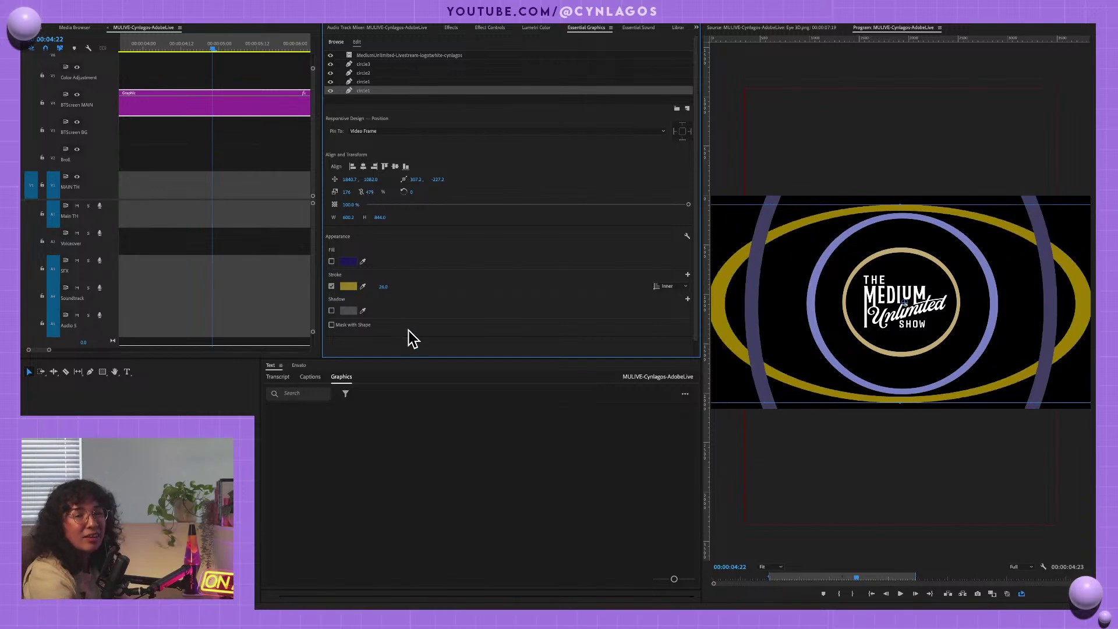
- Play the ring and logo animation from the start of the graphic clip
click(211, 46)
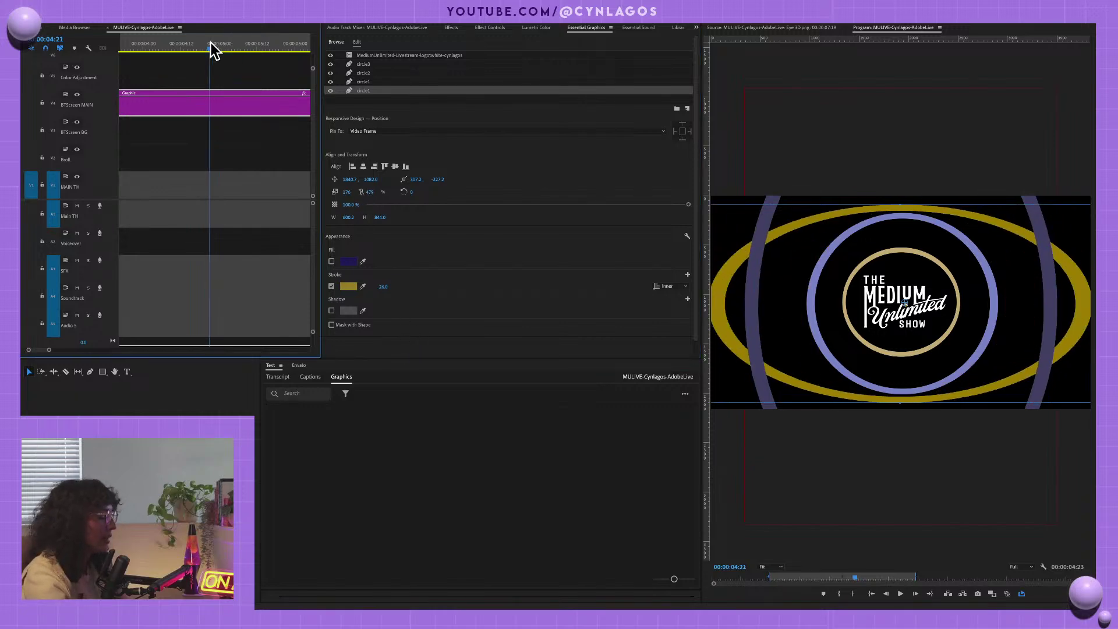
key(Up)
key(space)
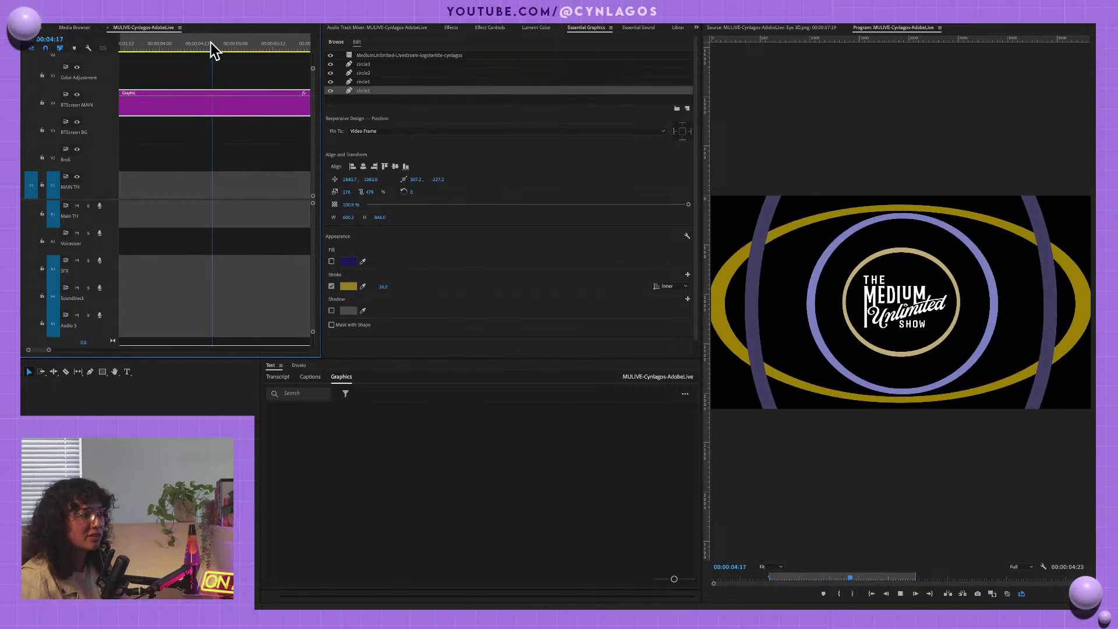
key(space)
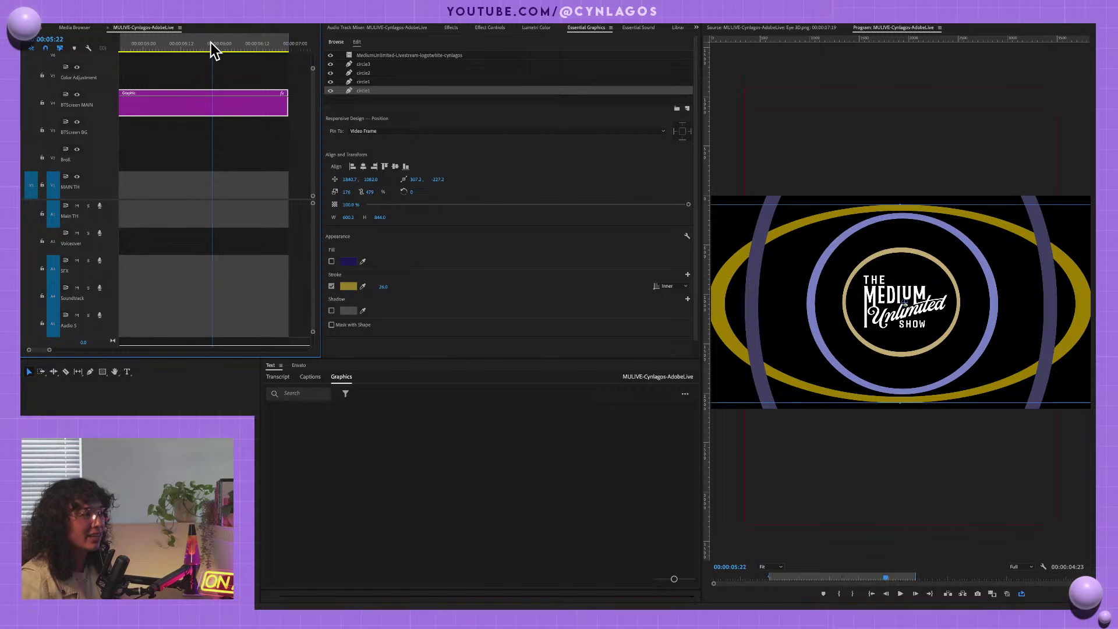
- Move the Eye 3D.png clip later to start at about 11 seconds, on track V4 alongside the graphic clip
key(minus)
key(minus)
key(minus)
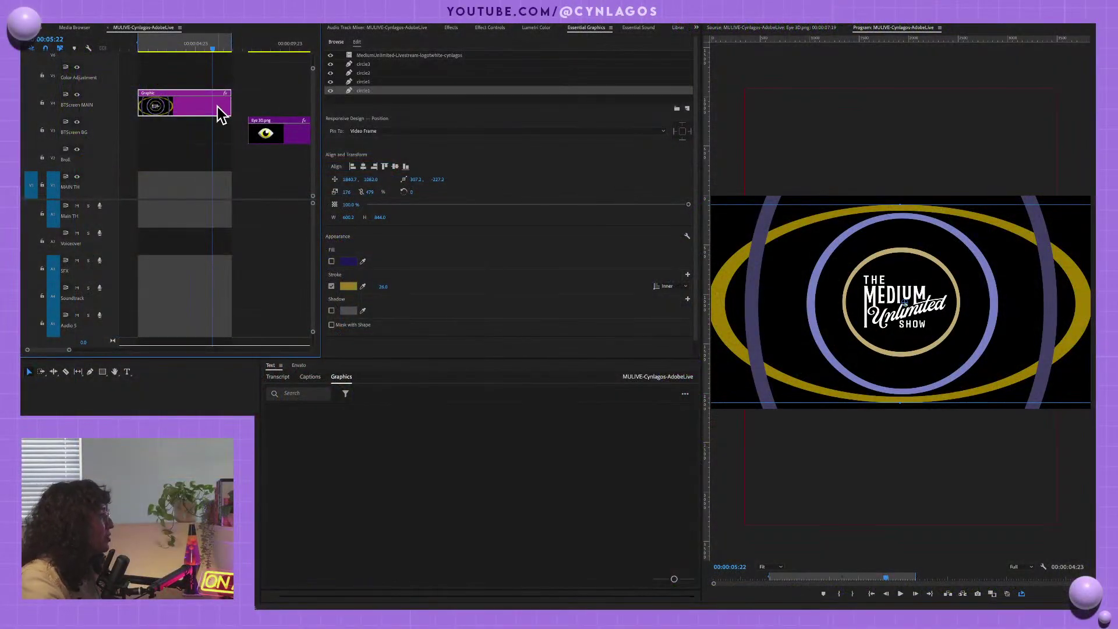
key(grave)
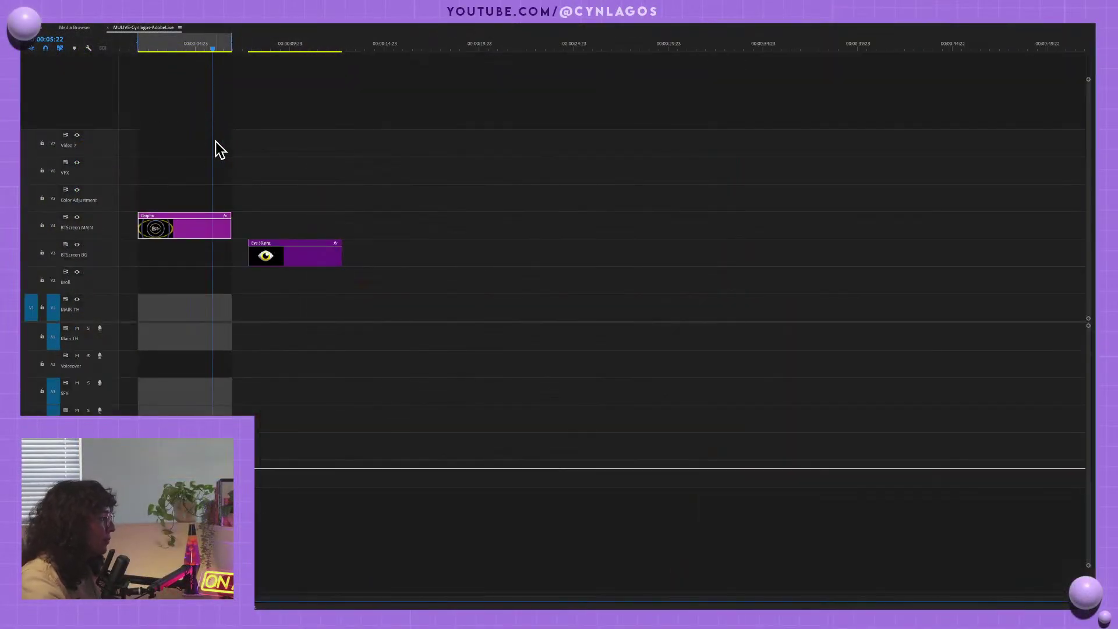
key(equal)
key(equal)
key(equal)
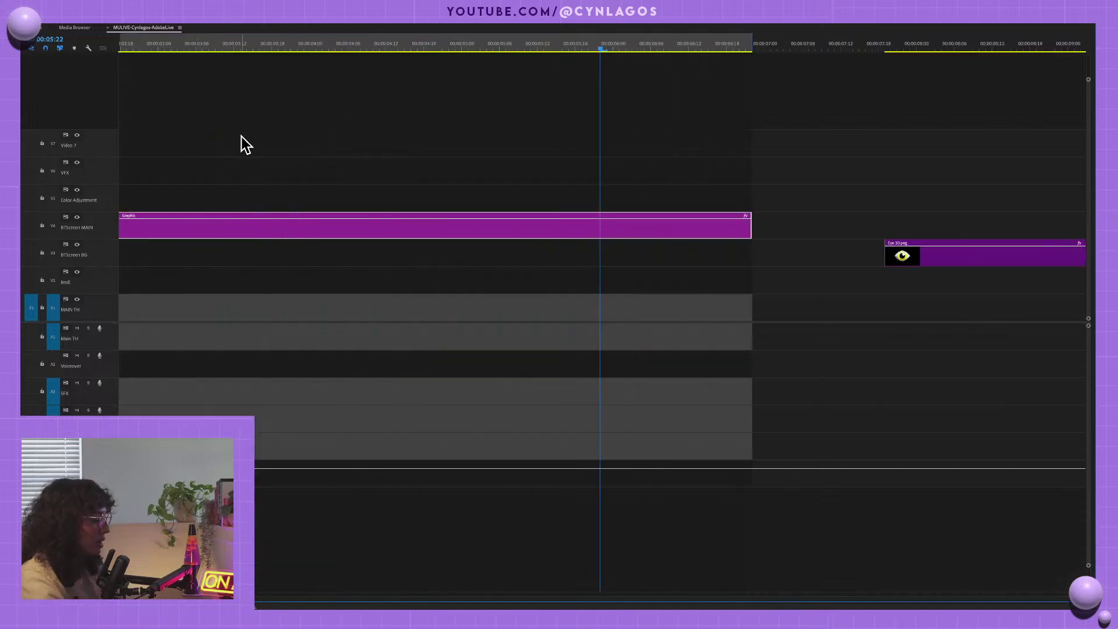
key(minus)
key(minus)
key(minus)
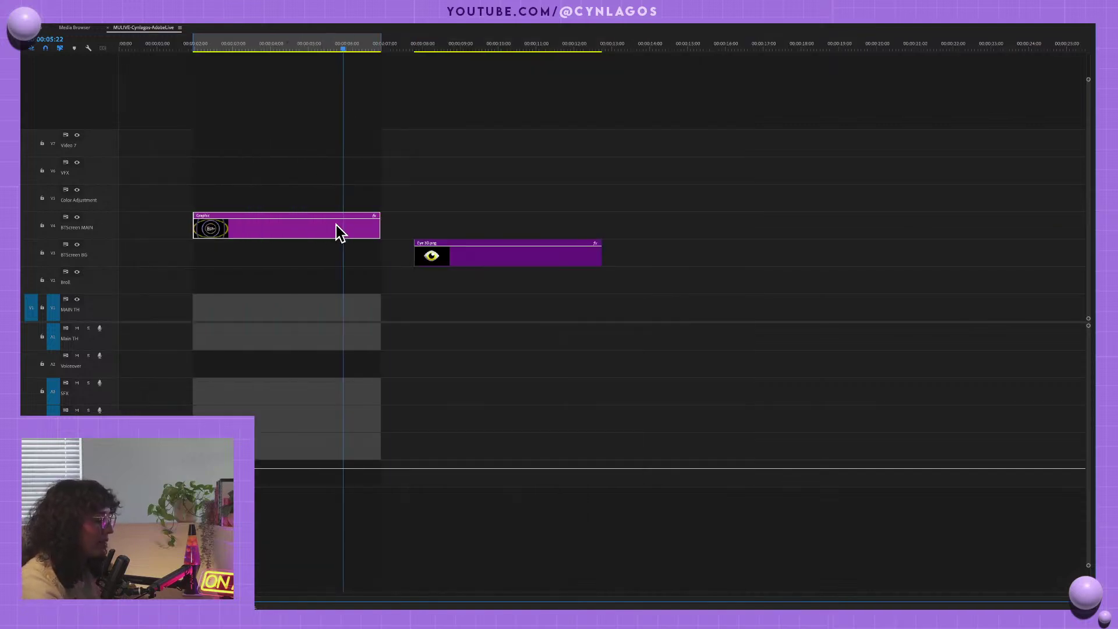
click(422, 249)
drag(431, 261, 563, 261)
drag(347, 52, 295, 50)
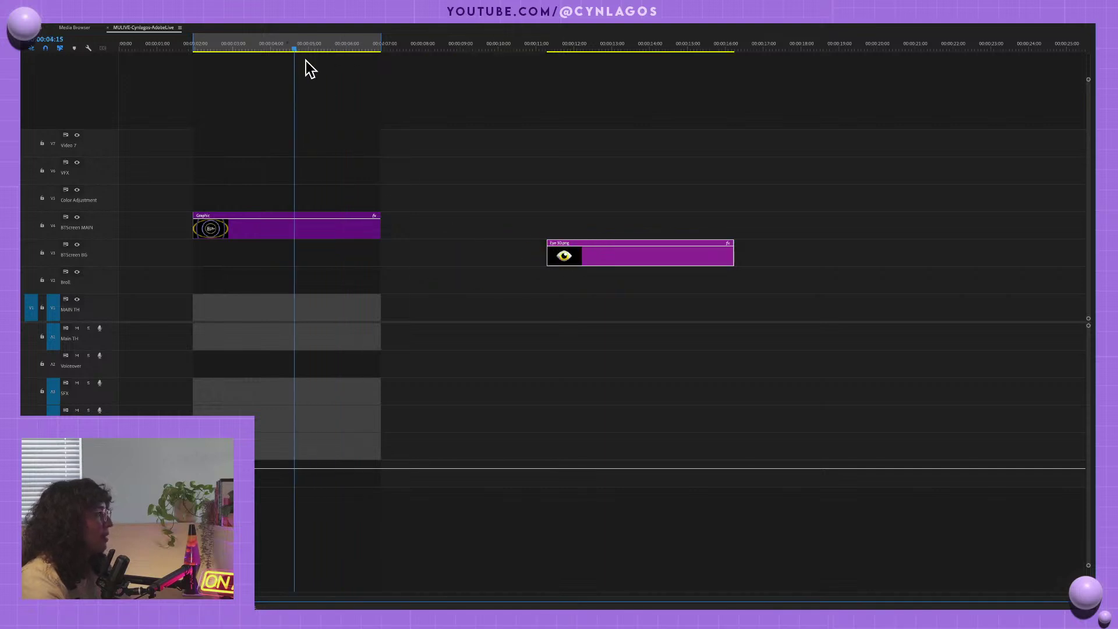
click(314, 225)
drag(582, 258, 589, 232)
click(596, 46)
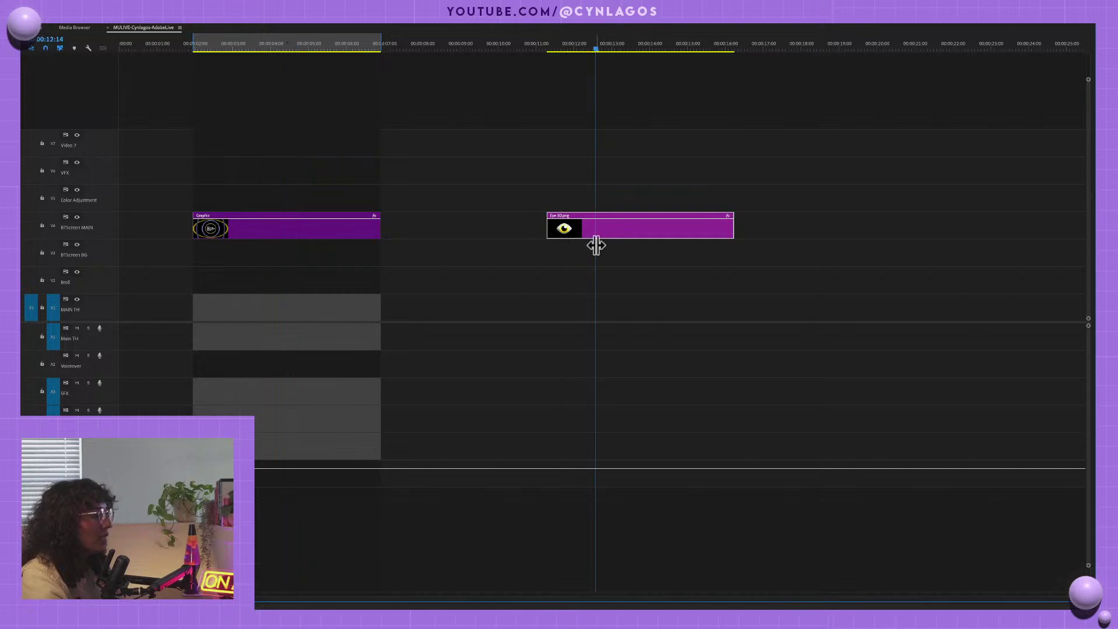
- Place the playhead at about 00:00:04:05 and begin exporting the Graphic clip as a motion graphics template
drag(588, 44, 280, 55)
click(272, 226)
key(grave)
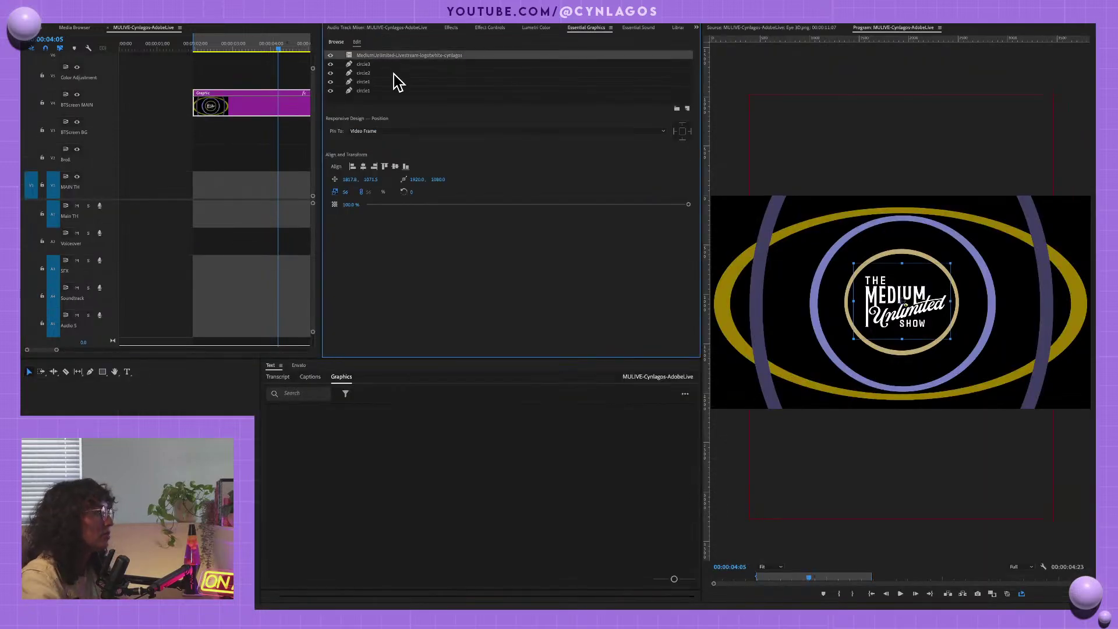
right_click(282, 110)
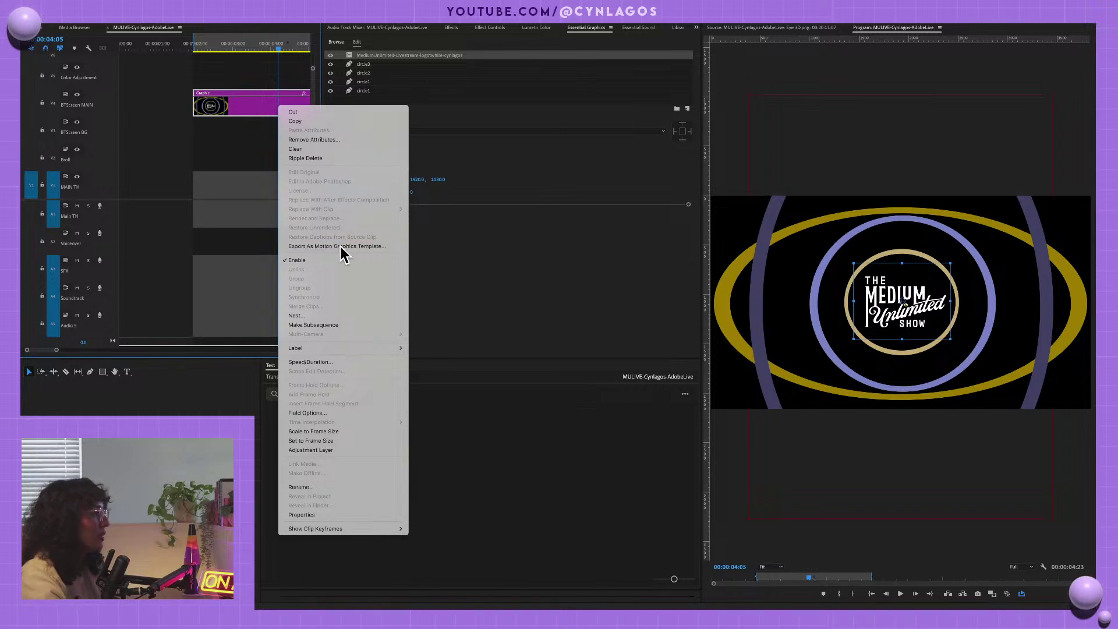
click(340, 246)
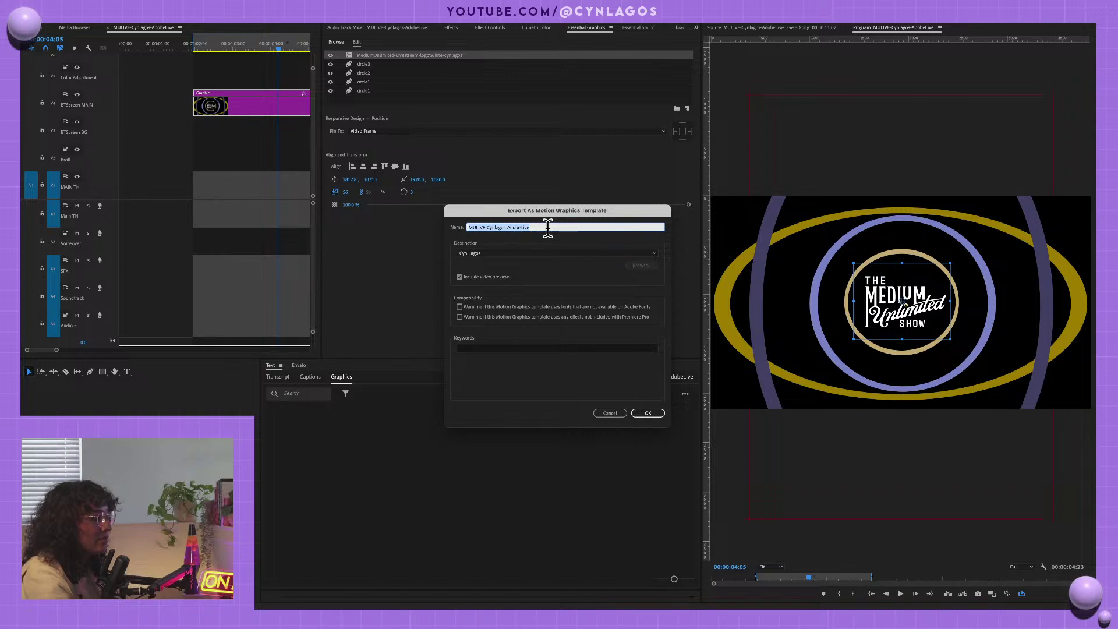
- Name the motion graphics template Space Medium Unlimited
text(Sp)
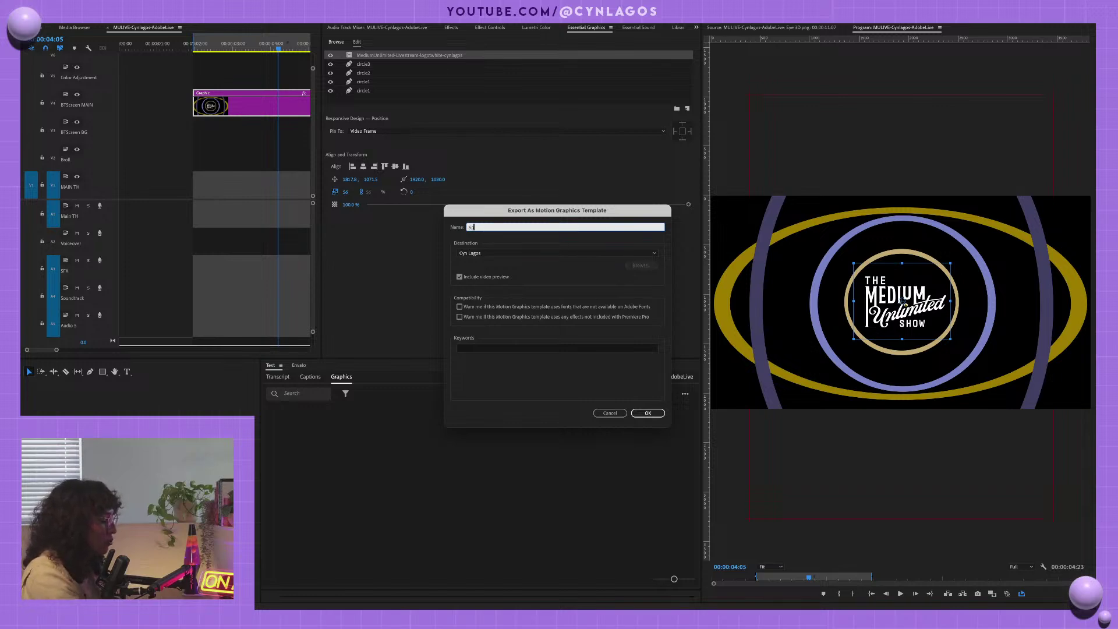
text(ace C)
key(BackSpace)
key(BackSpace)
key(BackSpace)
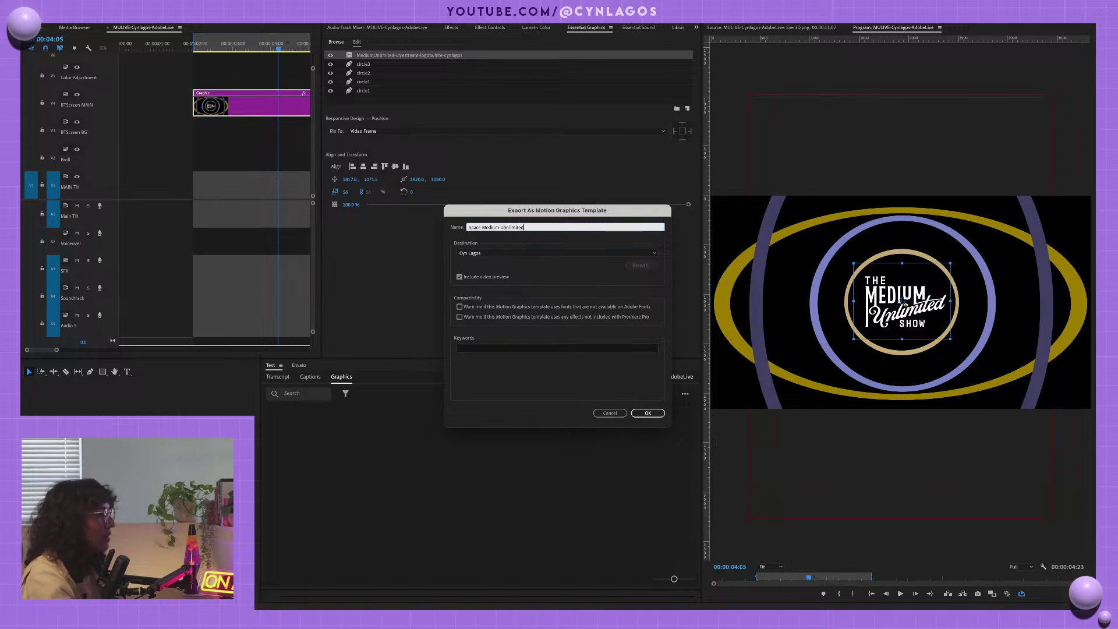
click(506, 227)
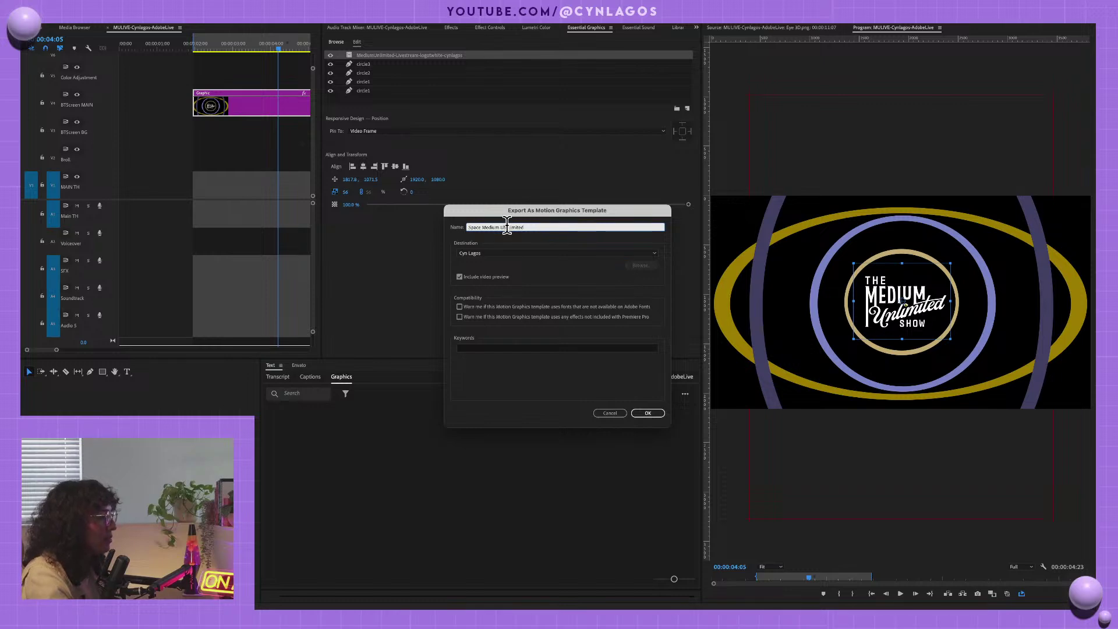
- Add the keyword "space" to the motion graphics template
click(490, 349)
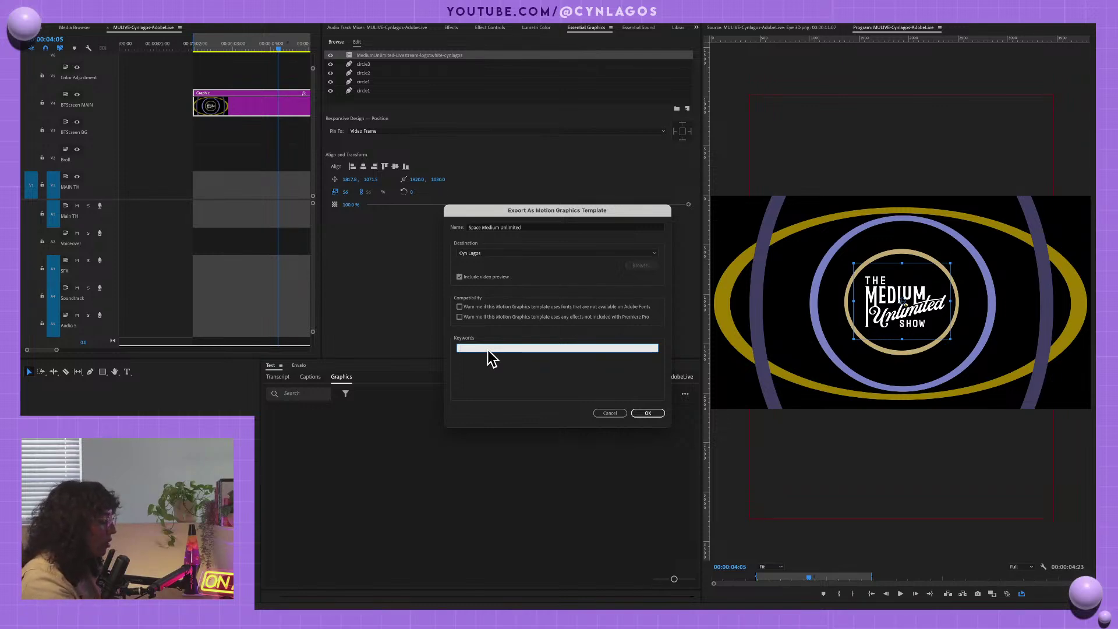
text(s)
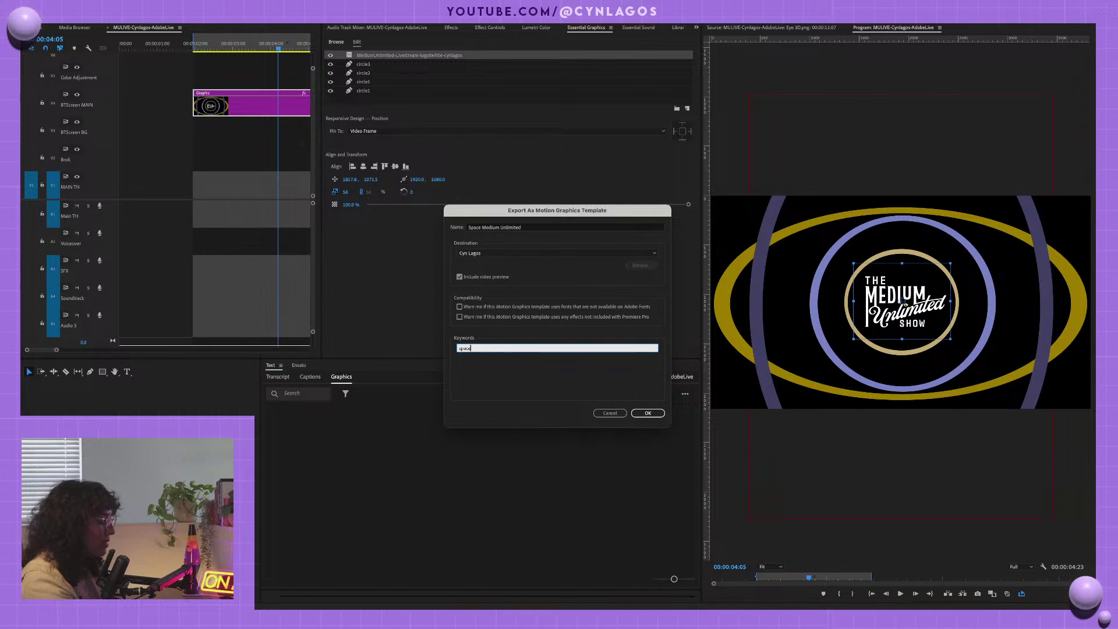
text(pace)
key(Return)
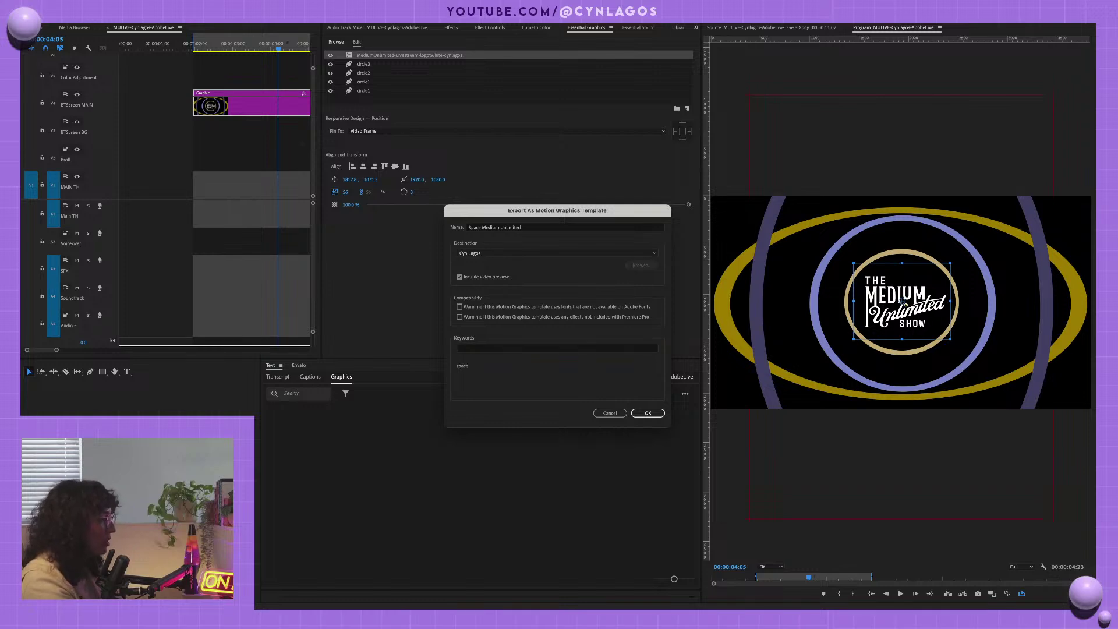
- Add the keywords "circle" and "MU" to the motion graphics template
text(c)
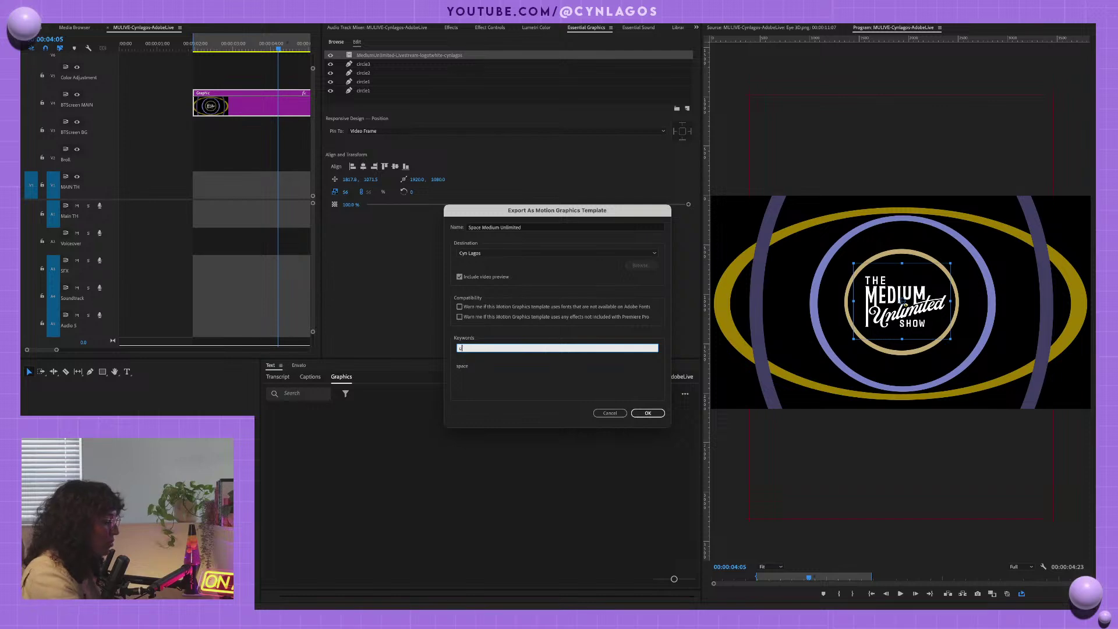
text(ircle)
key(Return)
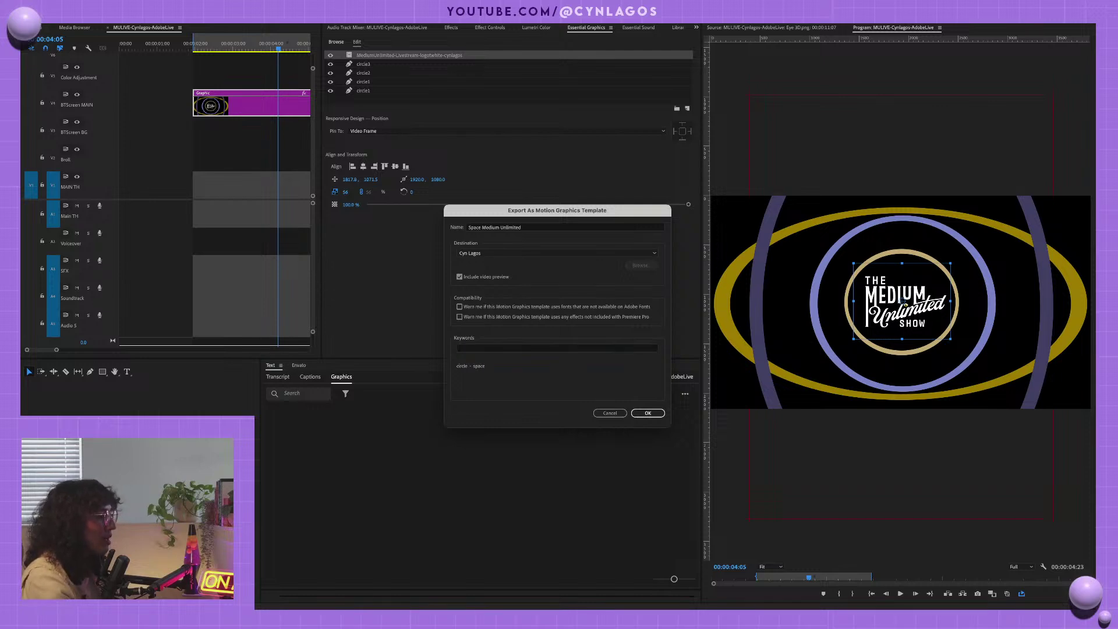
click(472, 347)
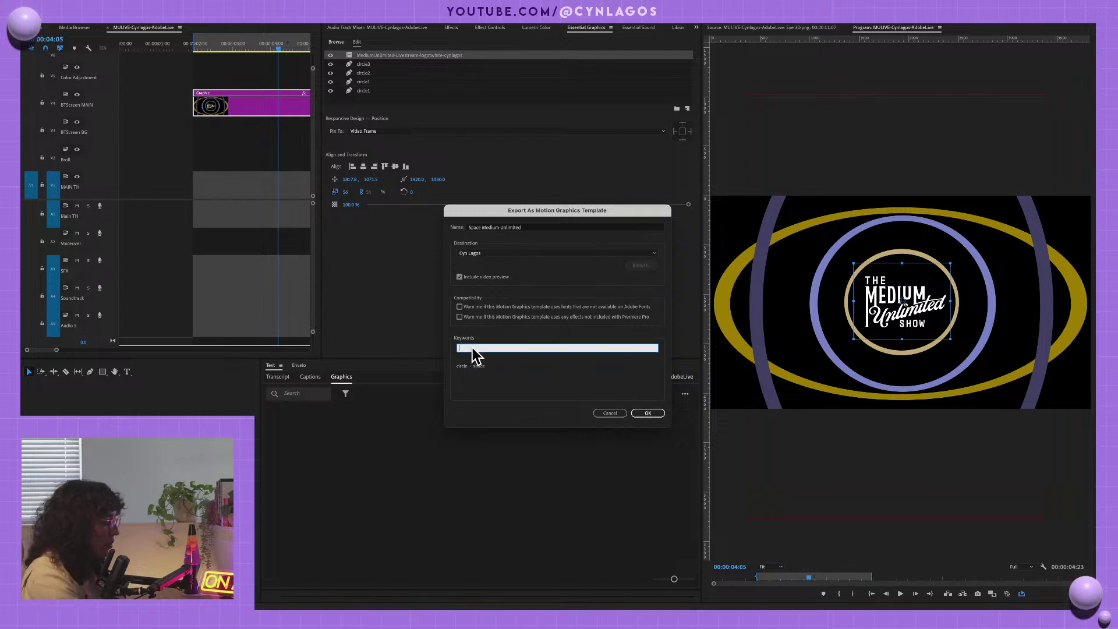
text(MU)
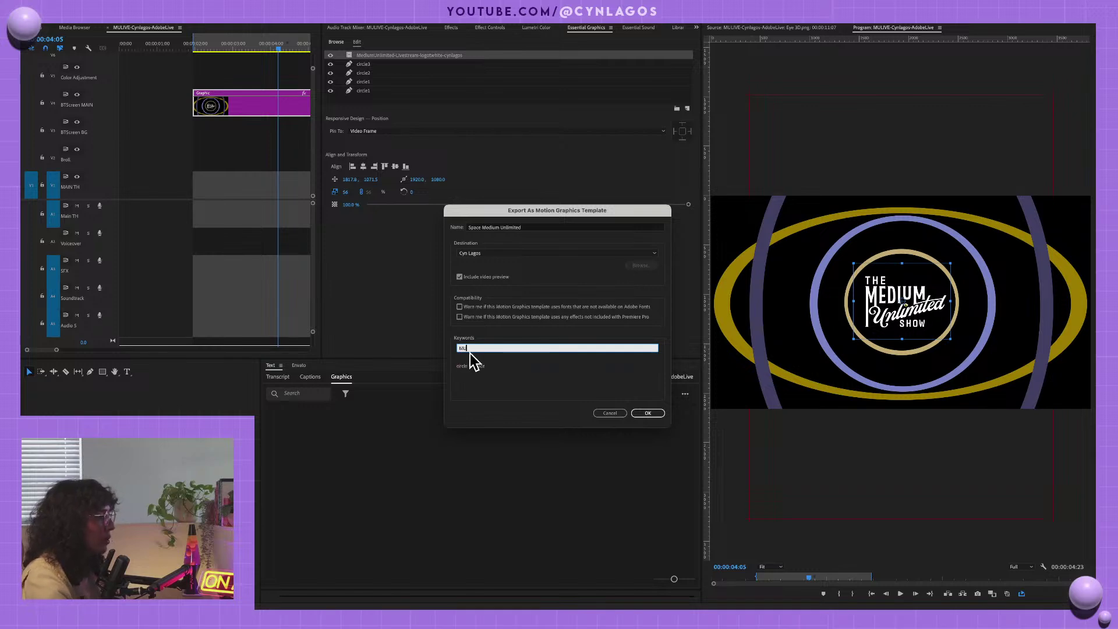
key(Left)
key(Left)
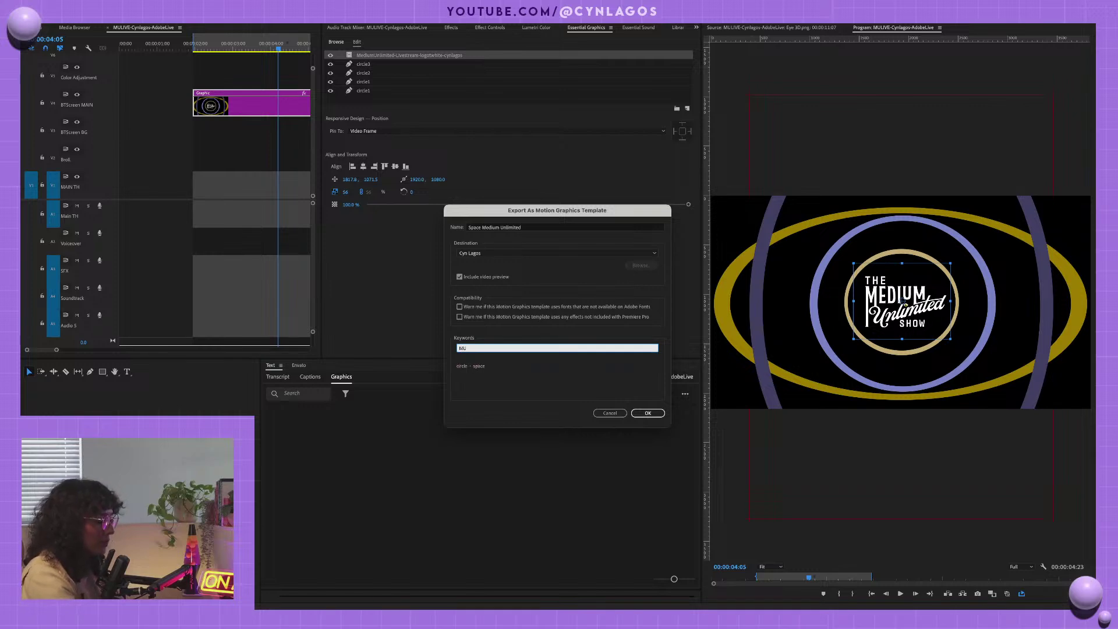
key(Return)
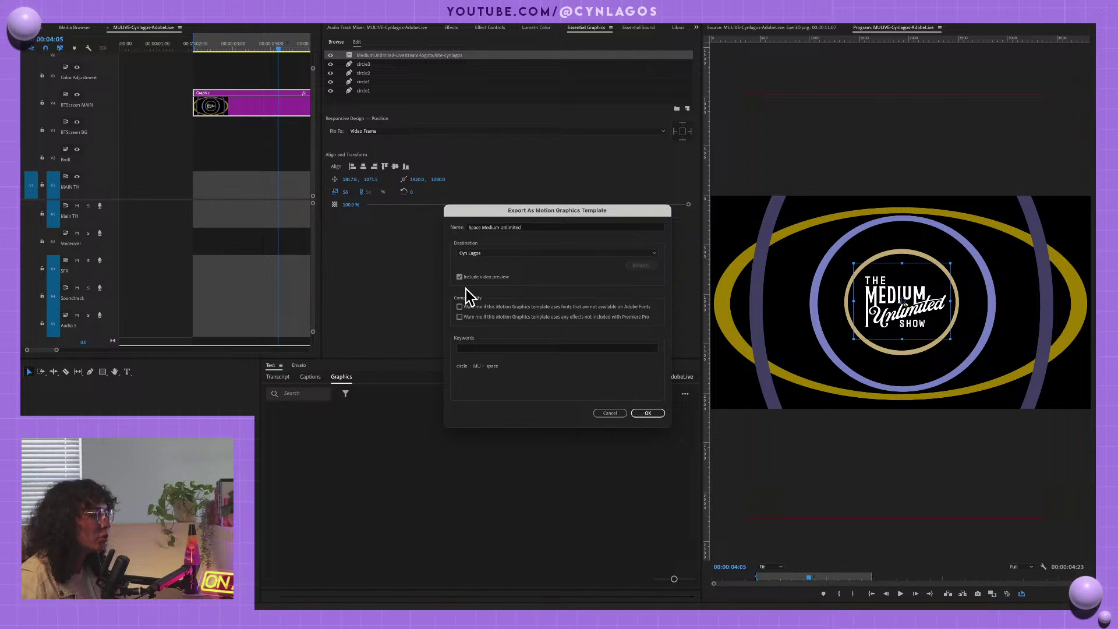
- Keep the creator's own-named library as the destination and export the motion graphics template
click(511, 254)
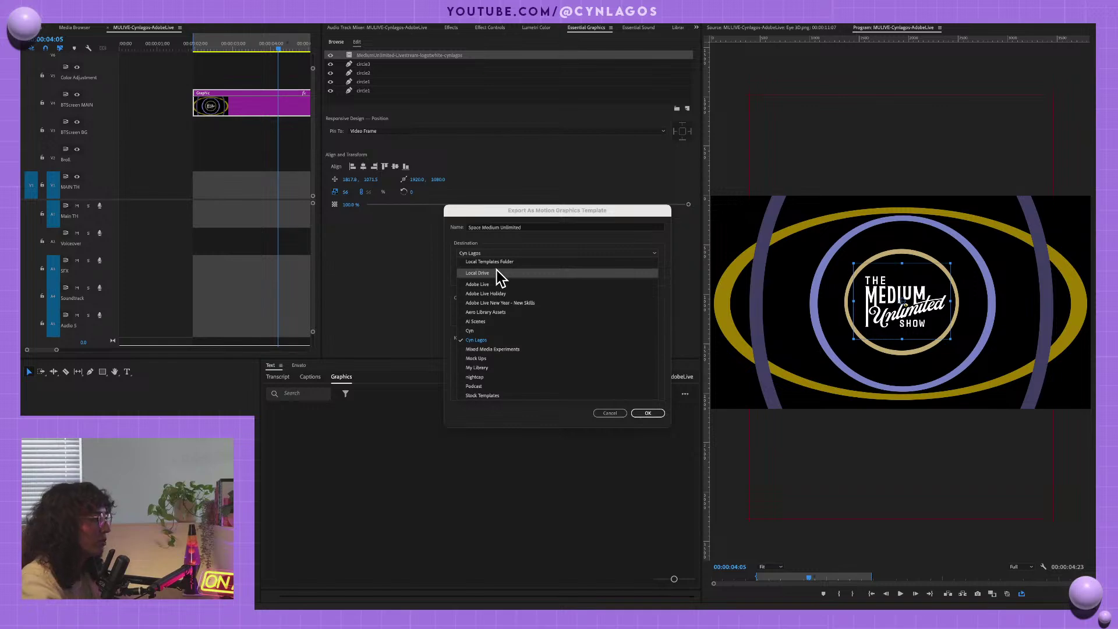
click(487, 341)
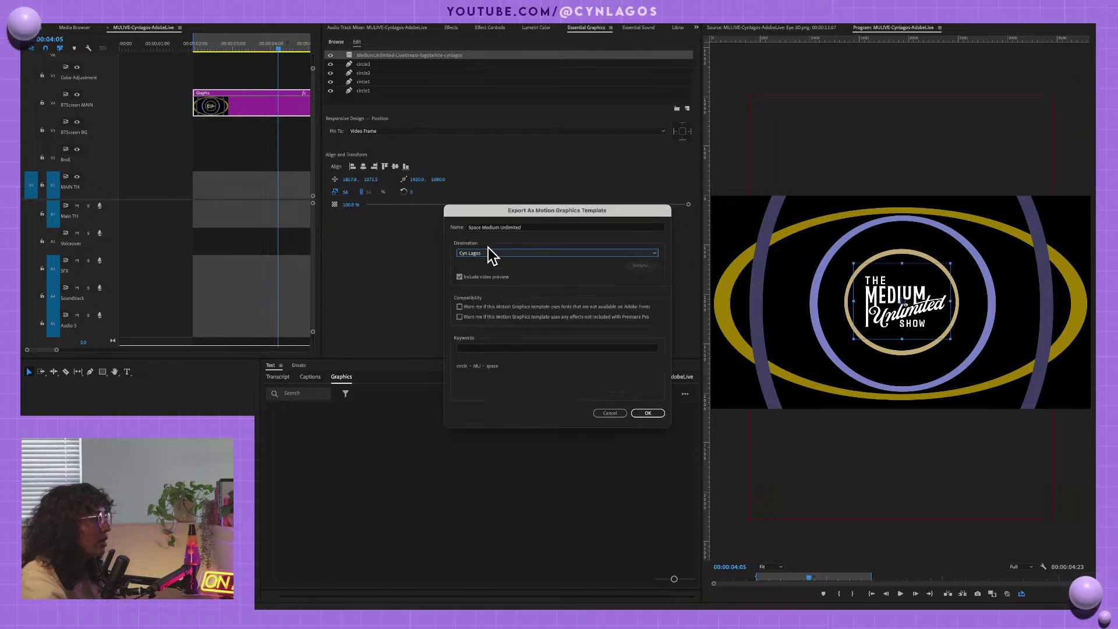
click(641, 413)
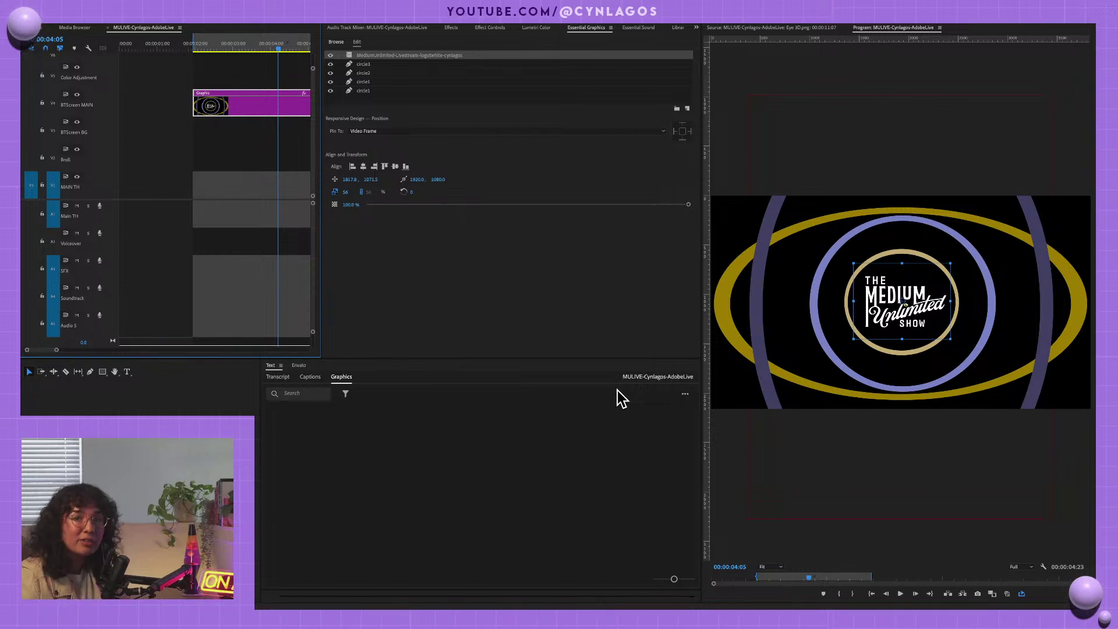
- Browse the saved templates in Essential Graphics and select Space Medium Unlimited
click(336, 43)
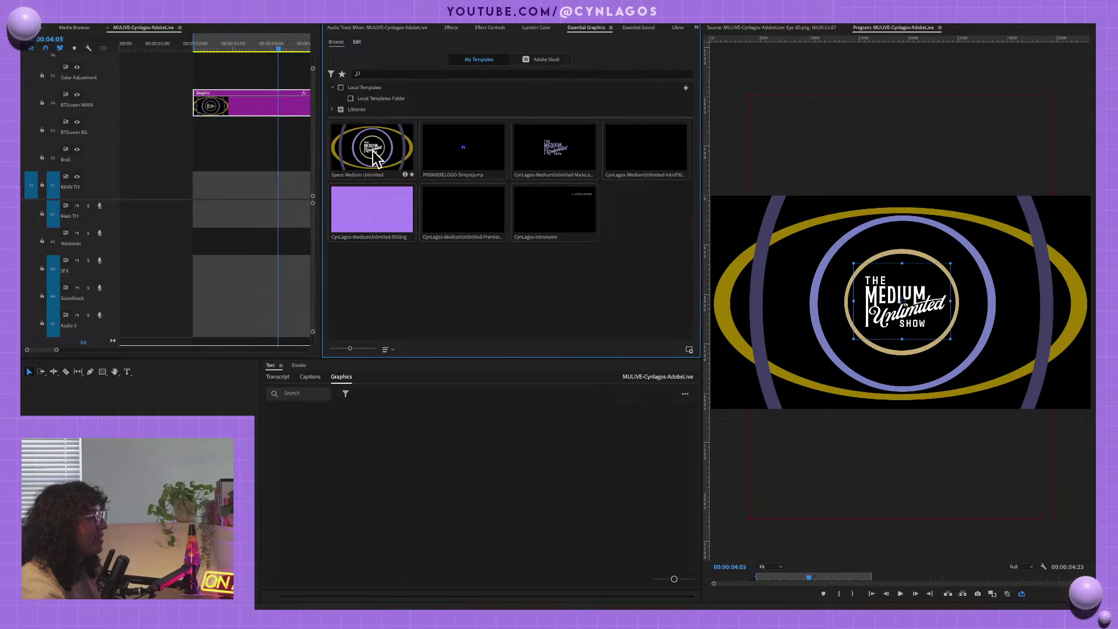
key(grave)
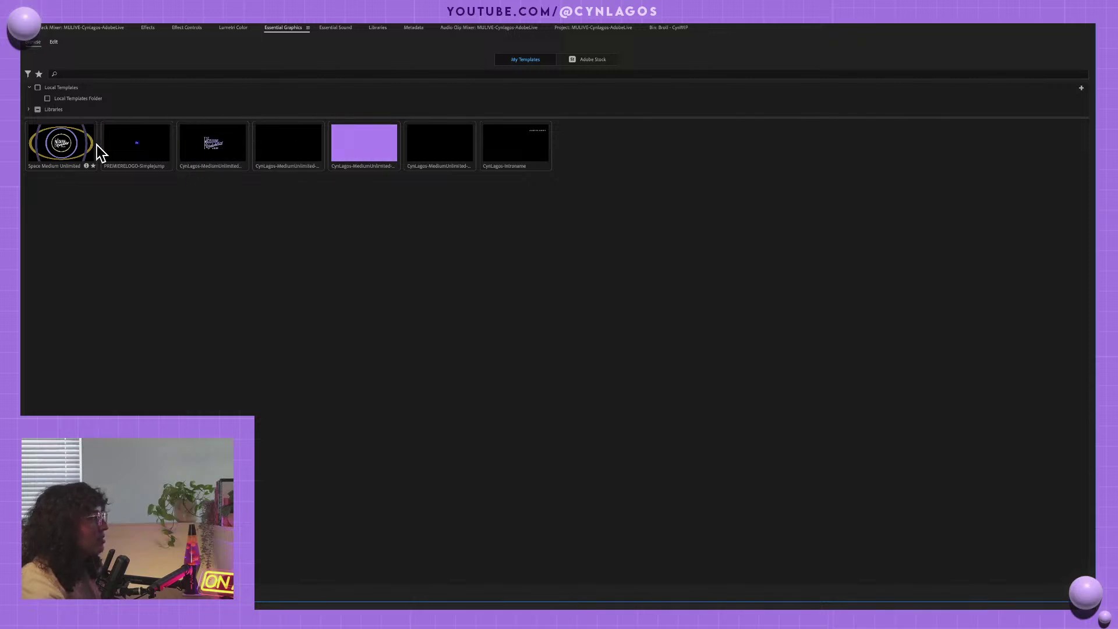
click(69, 151)
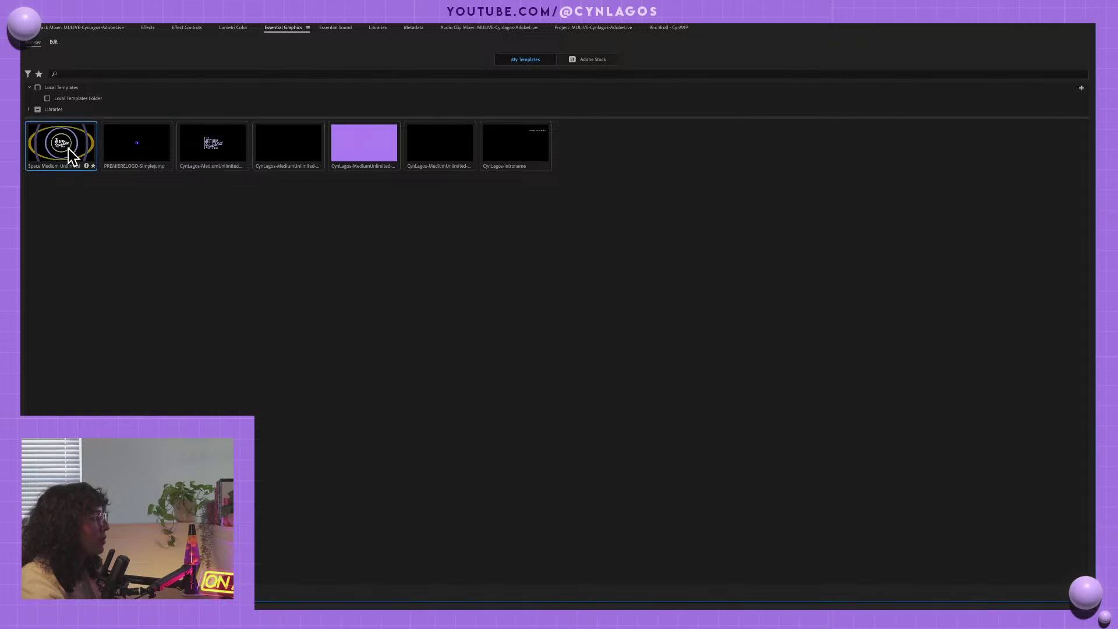
key(grave)
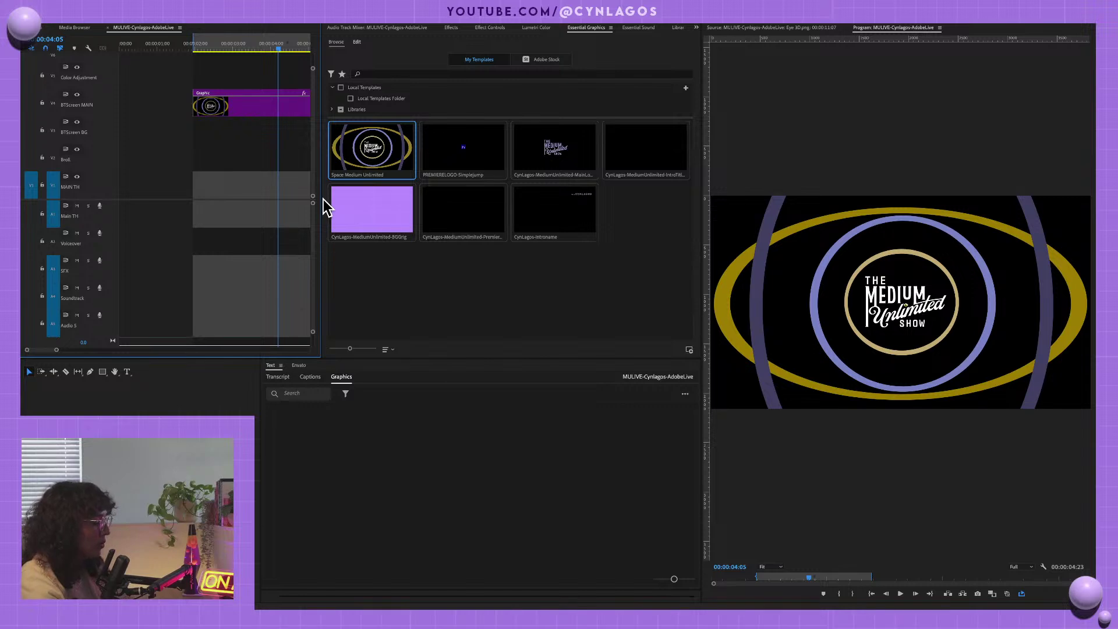
- Place the Space Medium Unlimited template on the BTScreen BG track right after the Graphic clip, and move Eye 3D.png to start at about 00:00:13:18
key(backslash)
drag(370, 153, 318, 166)
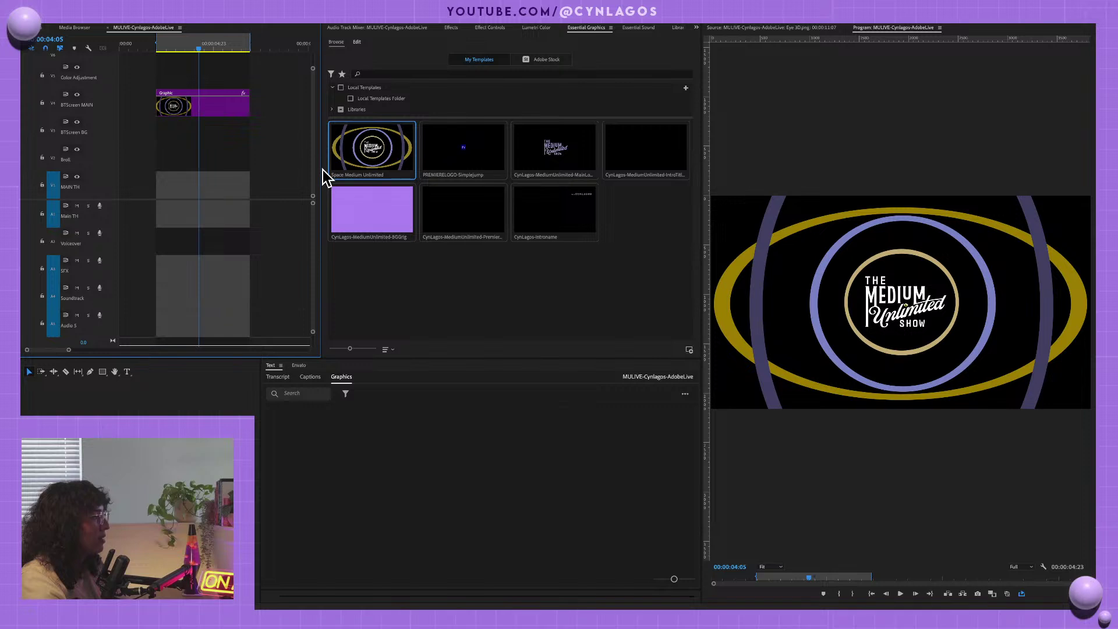
drag(321, 187, 521, 182)
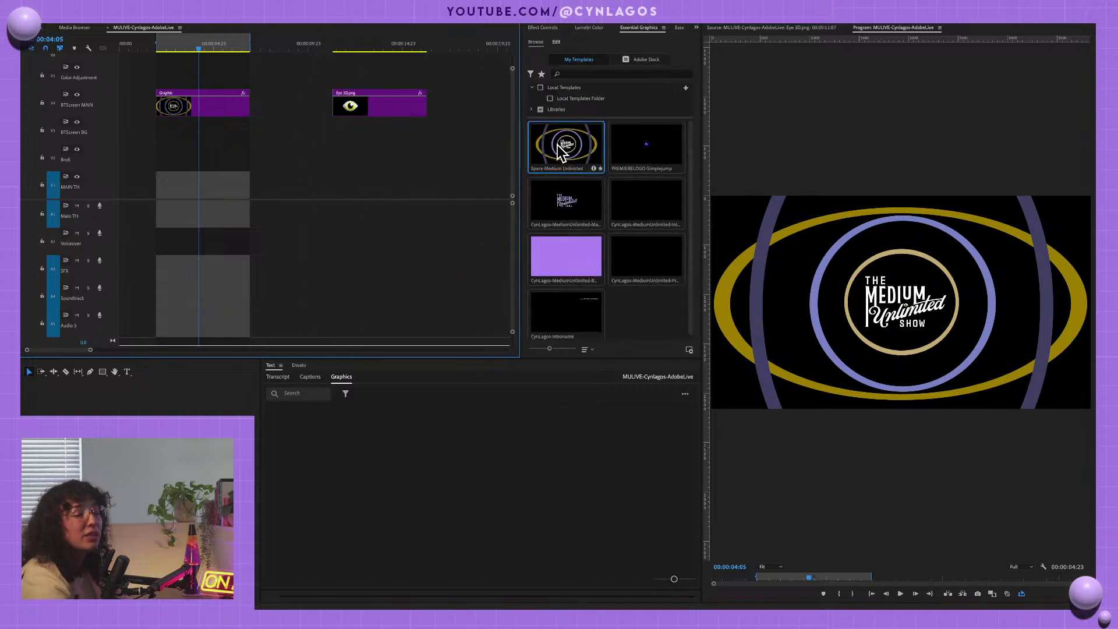
drag(564, 147, 265, 131)
click(274, 41)
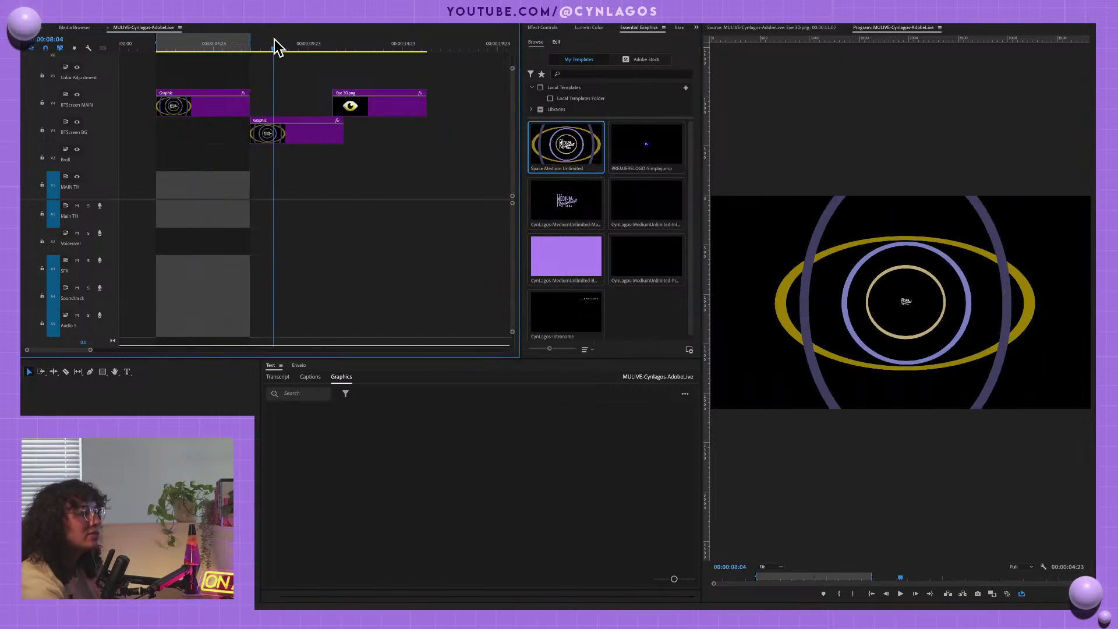
click(360, 114)
drag(361, 114, 407, 114)
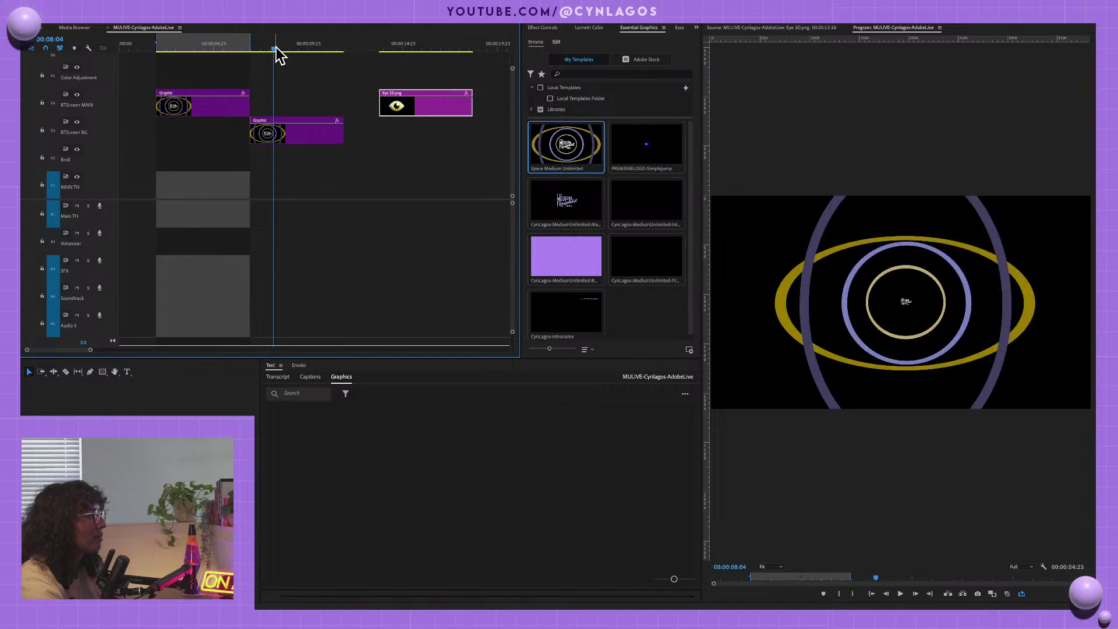
- Play the original Graphic clip, and mark an In point at 00:00:06:22, where the added template clip starts
drag(276, 50, 257, 52)
key(Up)
key(Up)
key(space)
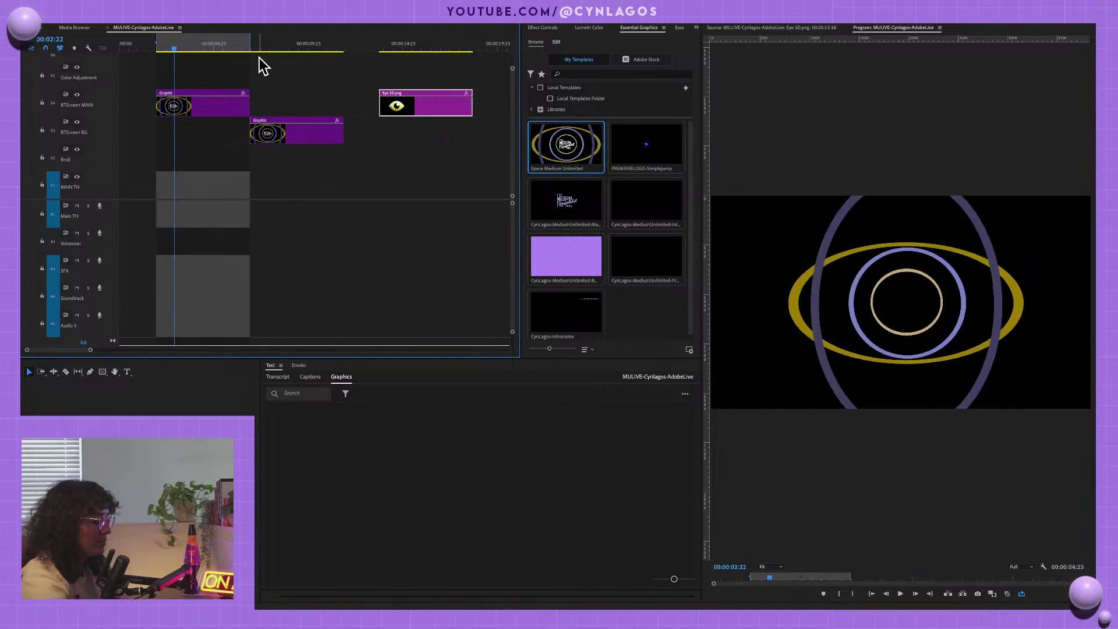
key(Down)
key(i)
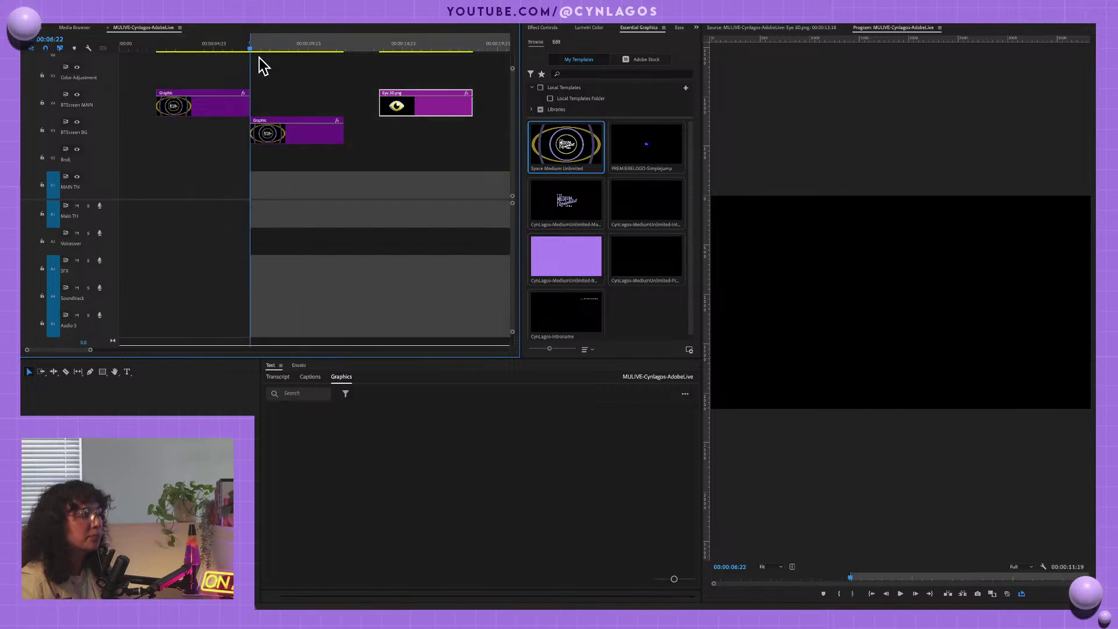
- Play back the added template clip with the program view maximized, replaying the rings and logo animation from its start
key(grave)
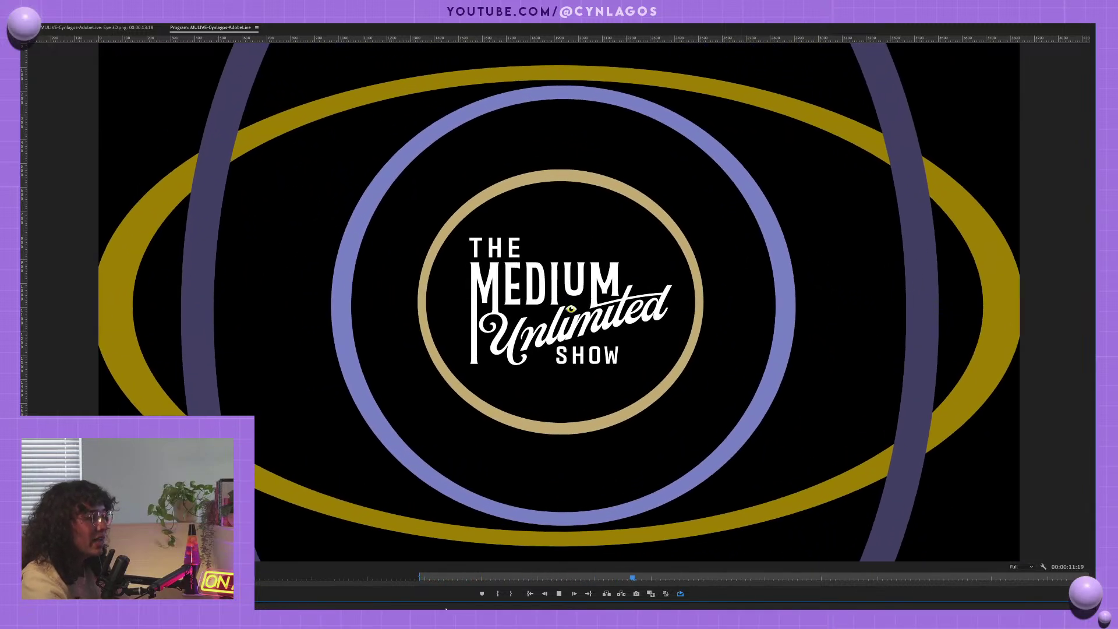
key(space)
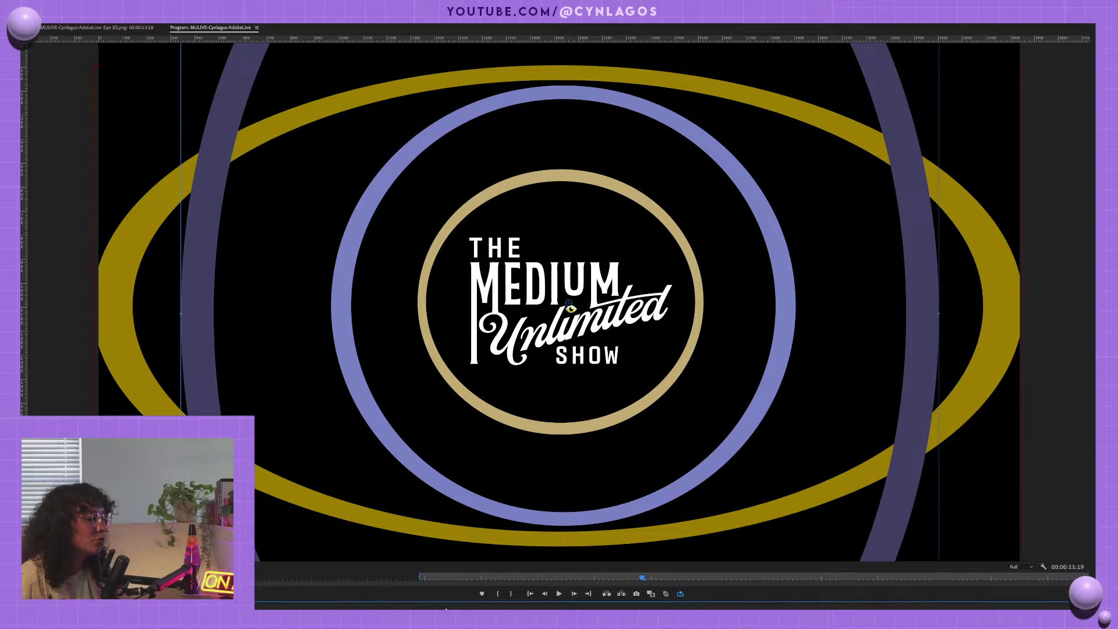
key(ctrl+shift+space)
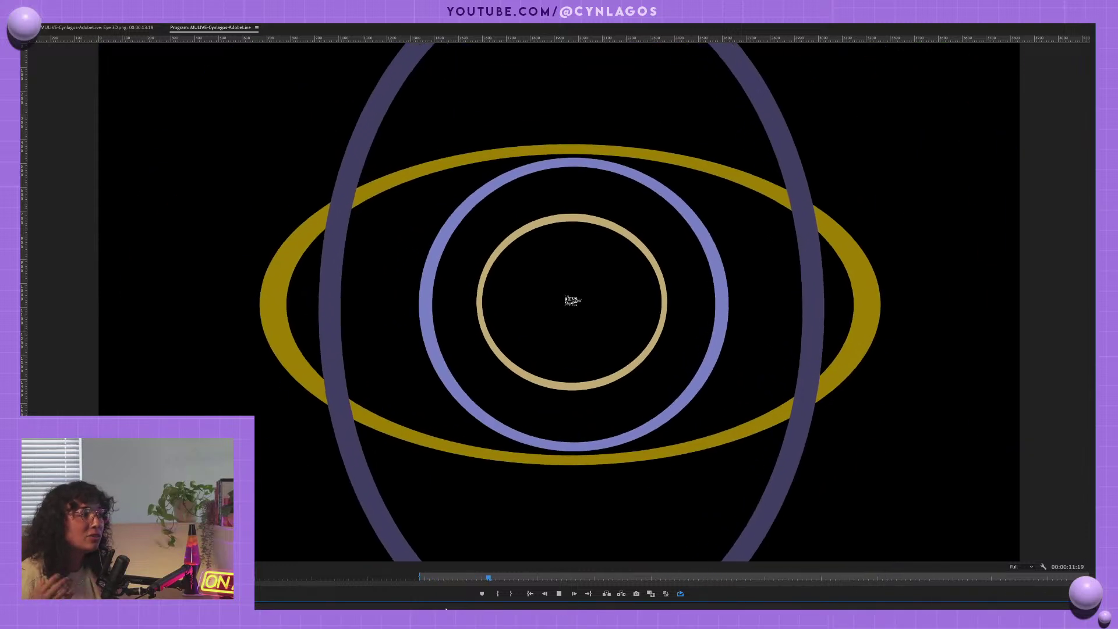
key(space)
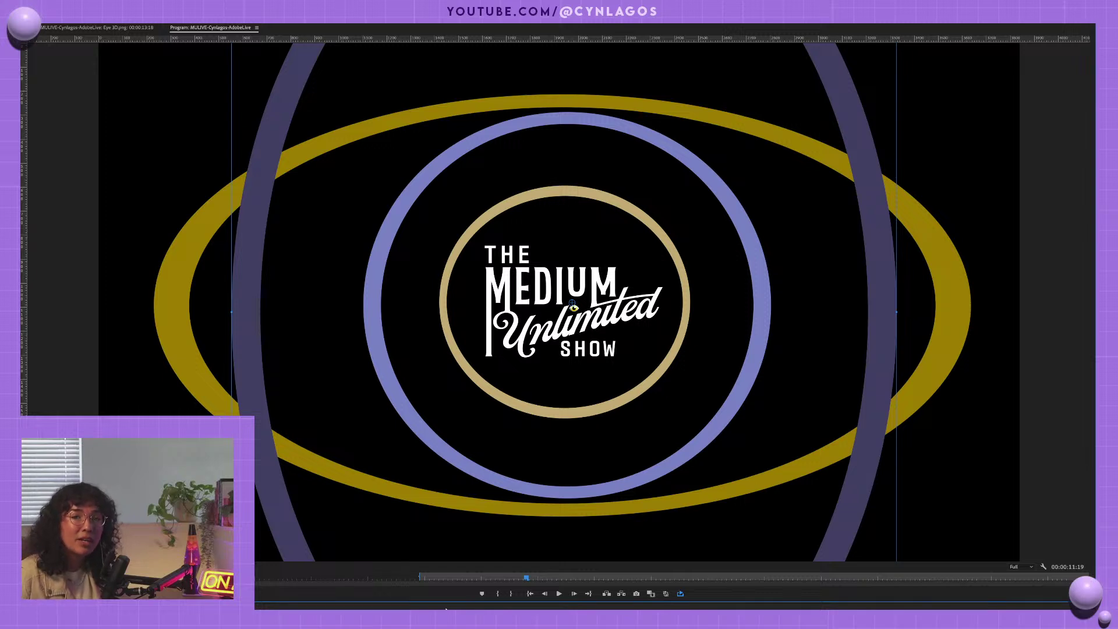
key(space)
key(space)
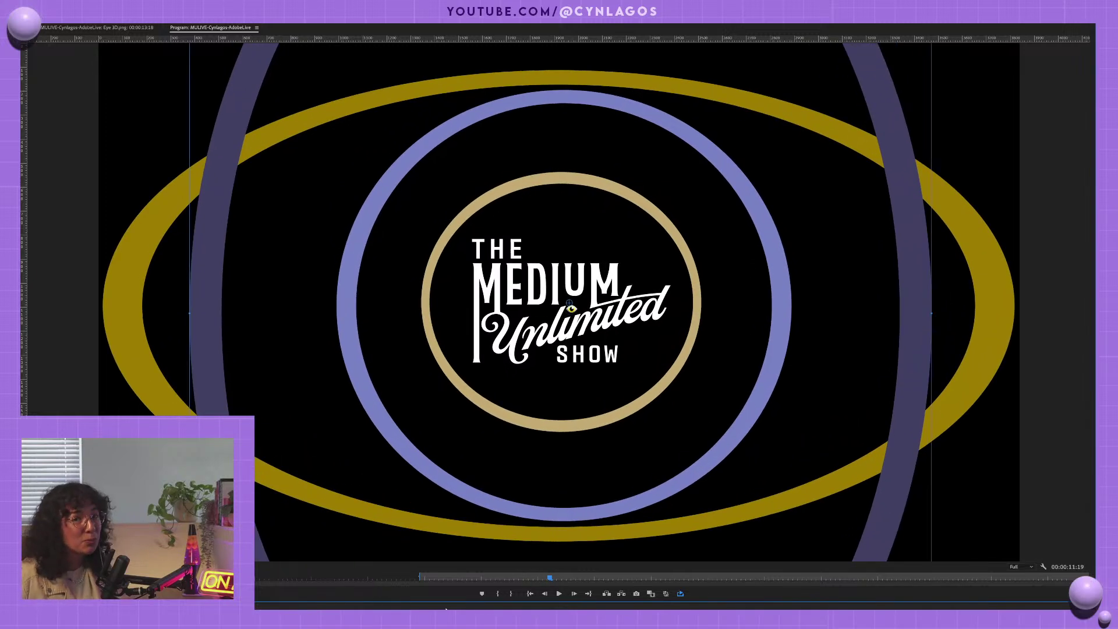
key(Home)
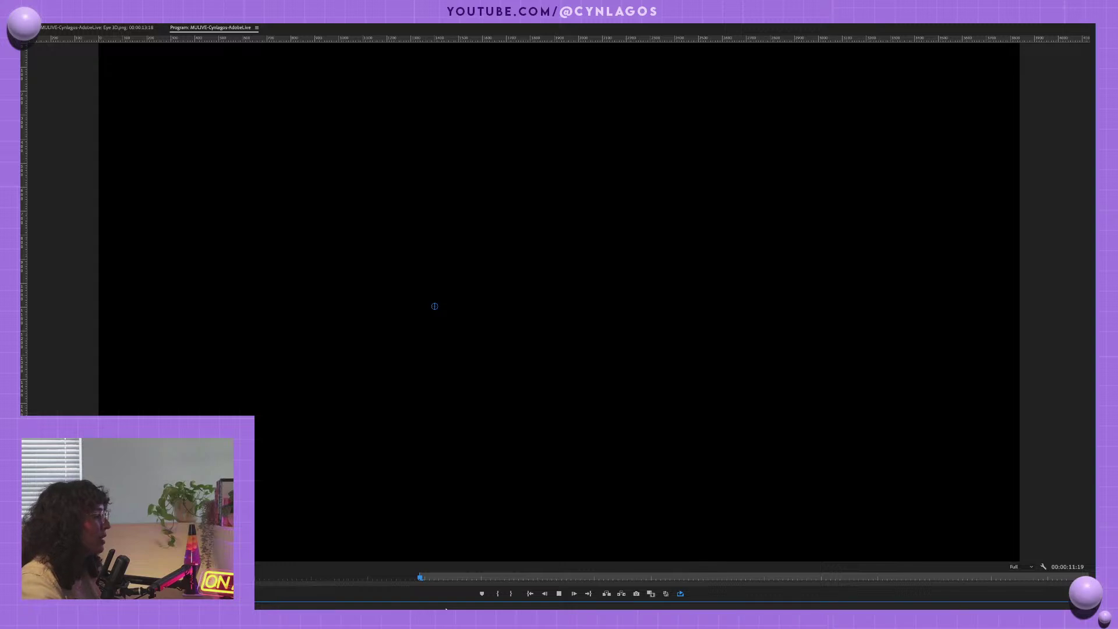
key(space)
mouse_move(447, 608)
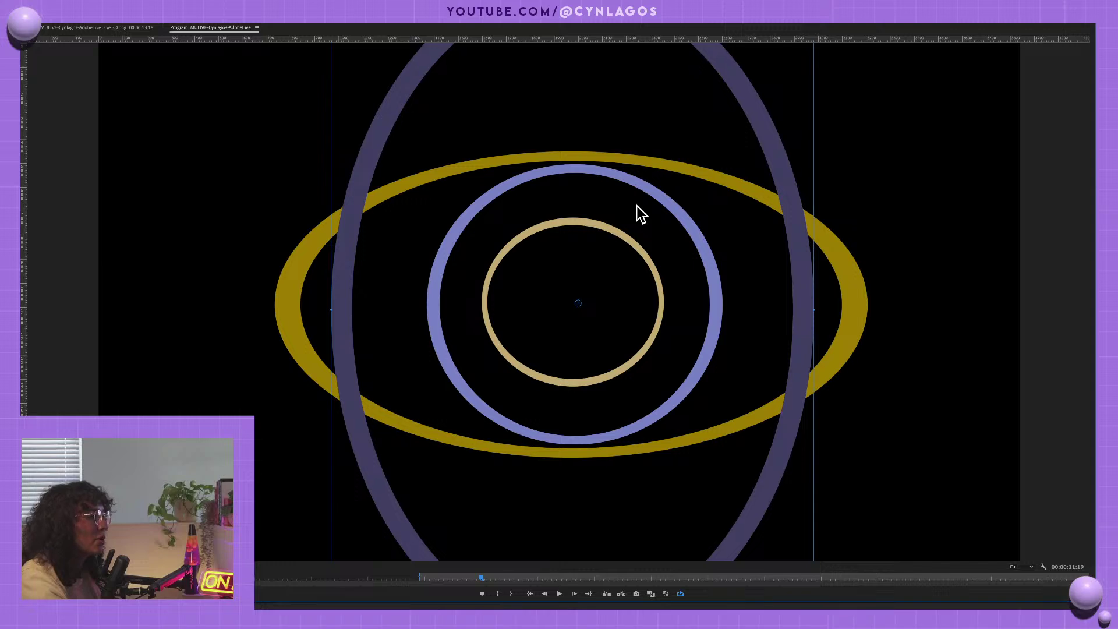
key(grave)
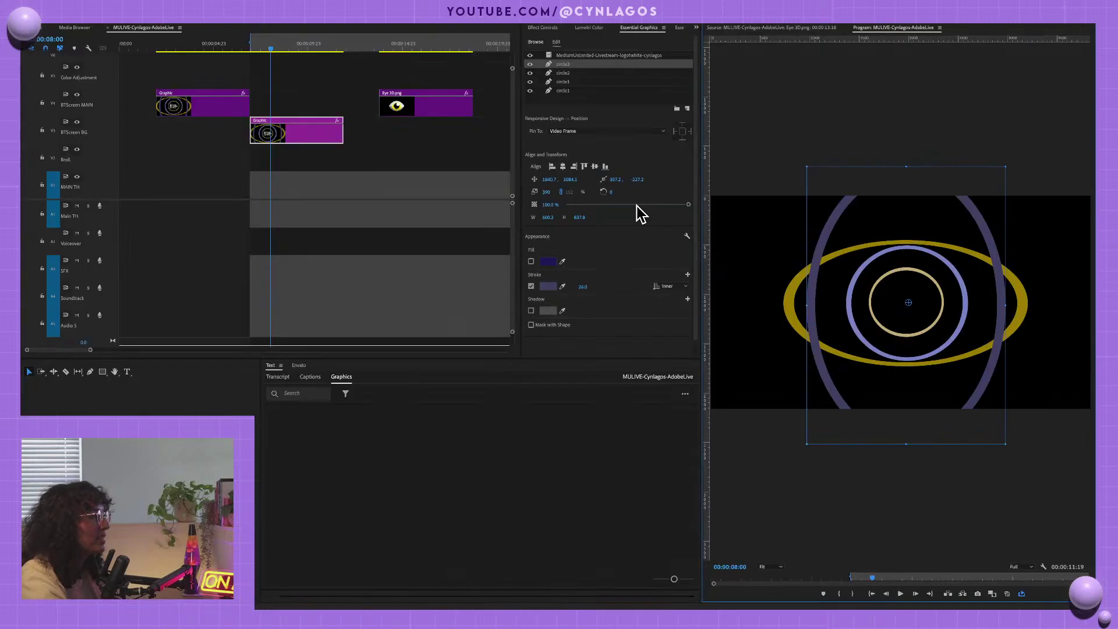
- Extend the marked range back to the start of the sequence and delete the original Graphic clip
click(225, 110)
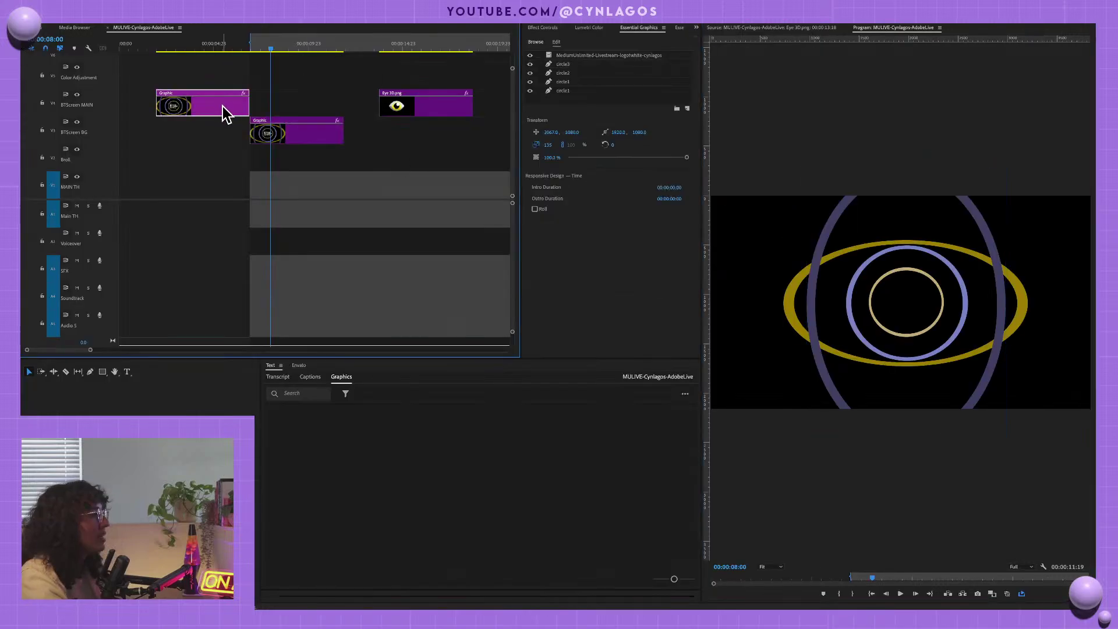
drag(226, 110, 229, 137)
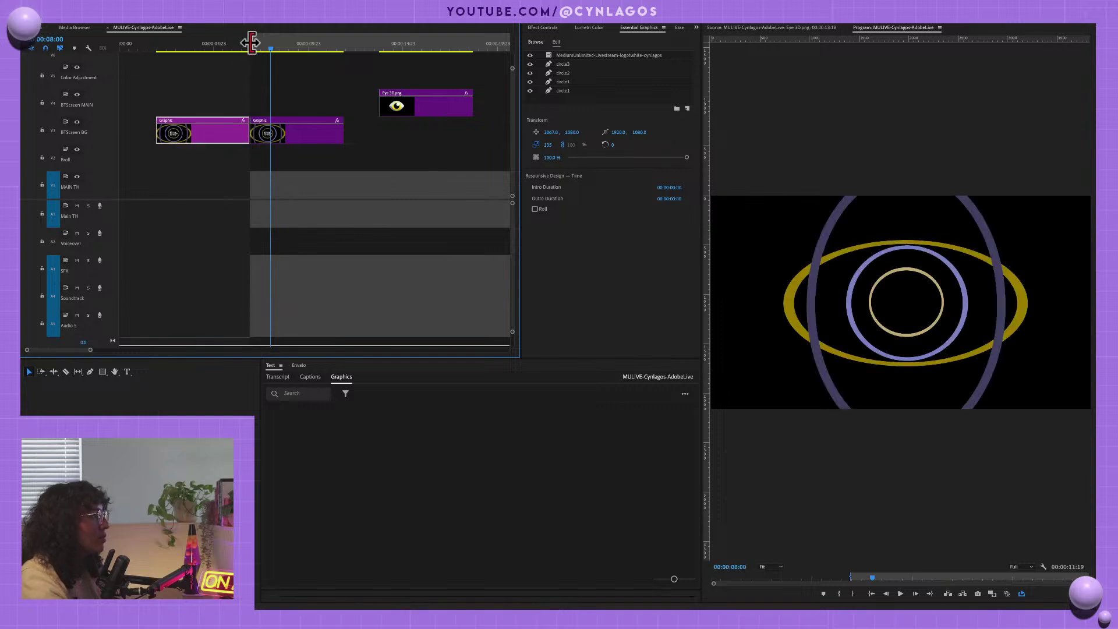
drag(251, 42, 88, 43)
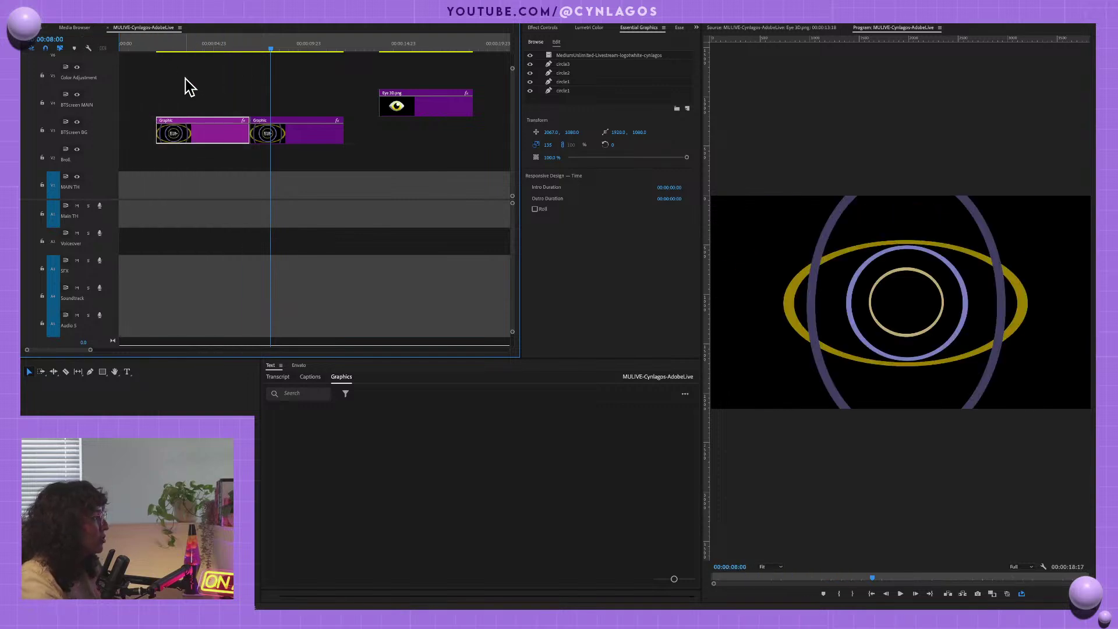
click(187, 137)
key(Delete)
- Move the remaining Graphic clip to the start of the sequence and place Eye 3D.png directly after it on the BTScreen BG track
click(302, 130)
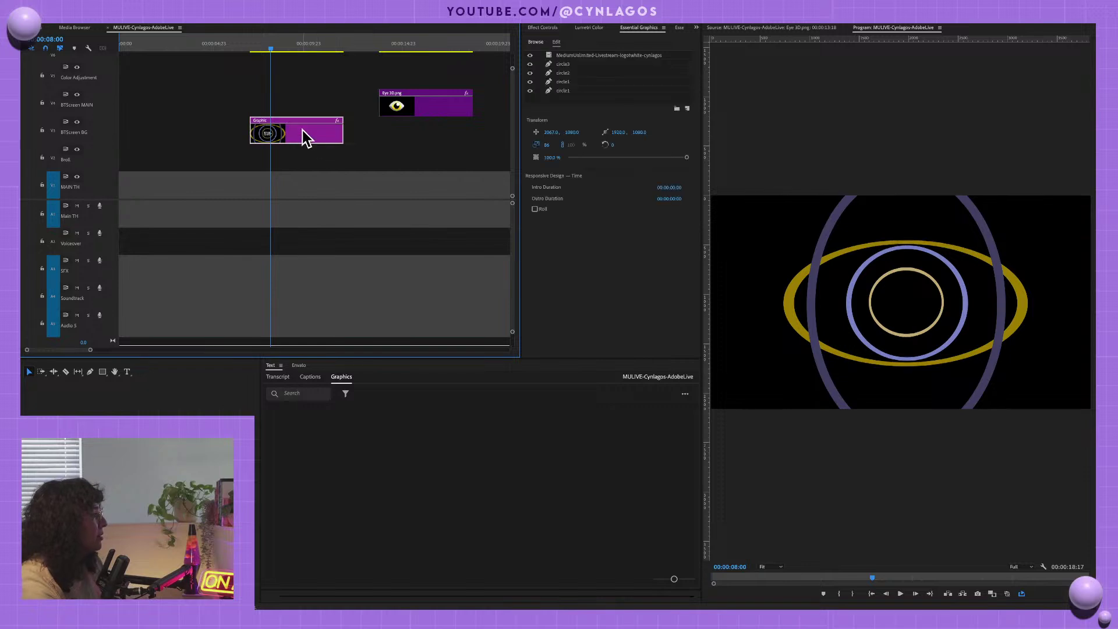
drag(302, 130, 171, 133)
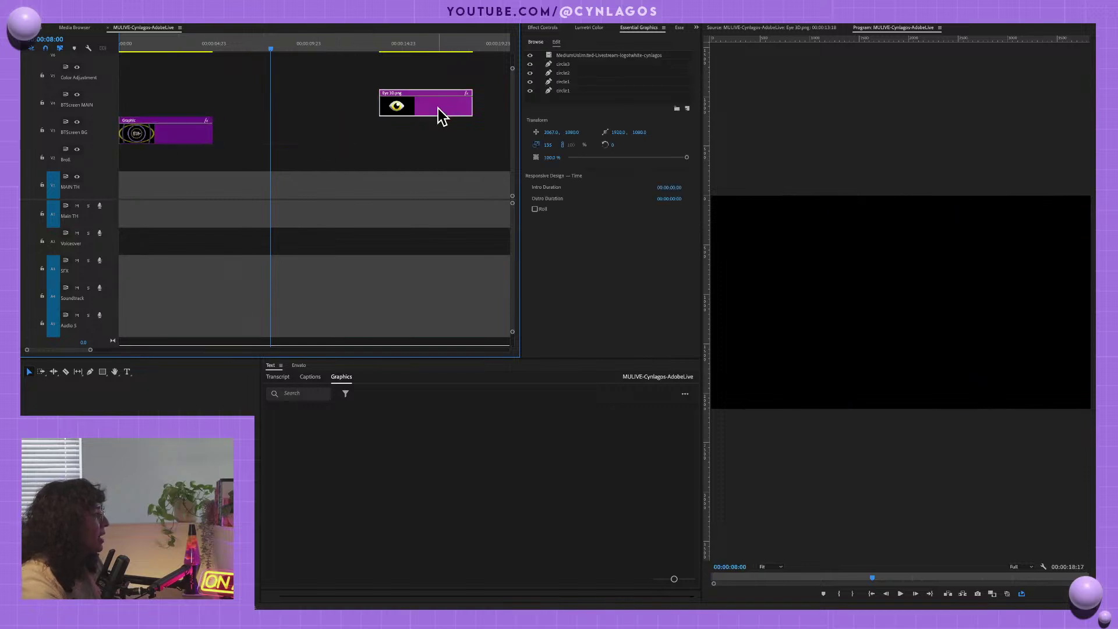
drag(442, 116, 276, 143)
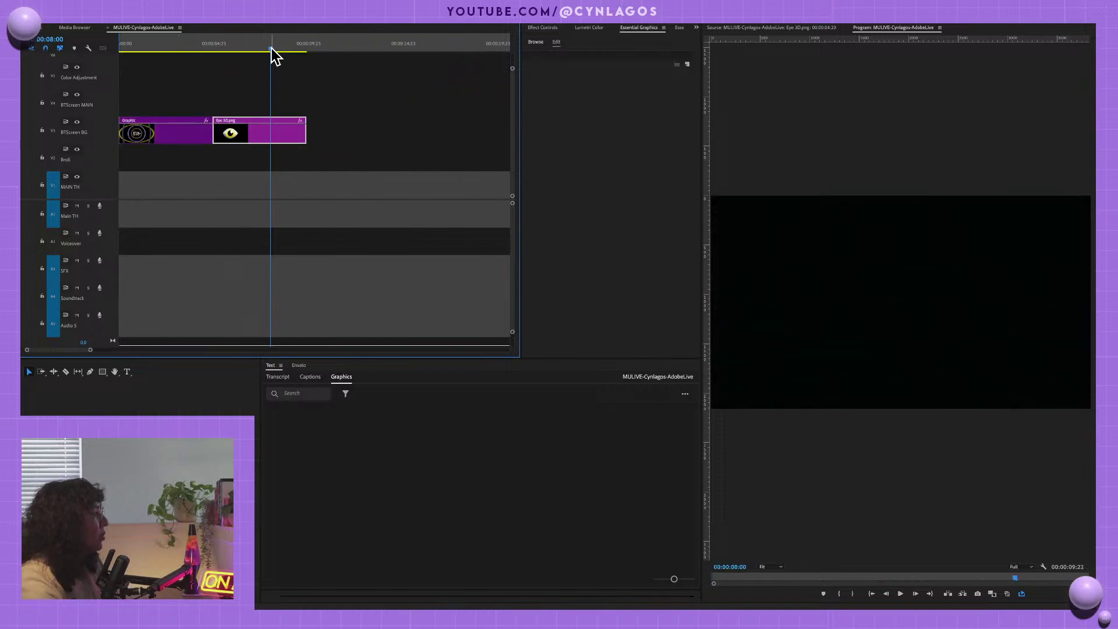
- Play the sequence across the cut from the Graphic clip to the Eye 3D.png clip at about 00:00:04:23
drag(272, 49, 203, 47)
key(space)
key(space)
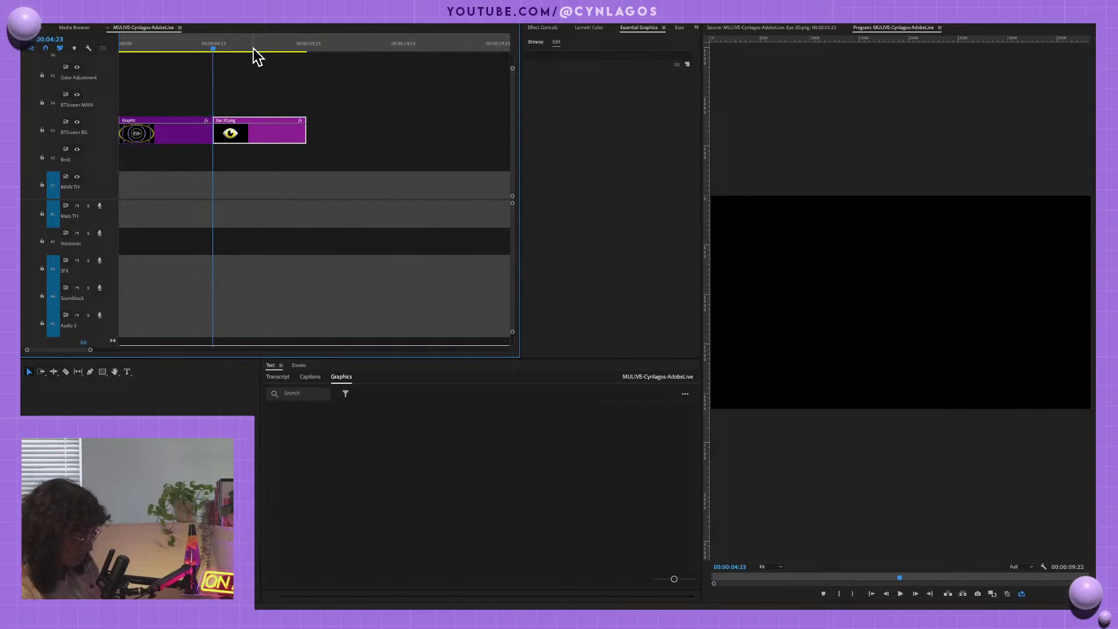
key(space)
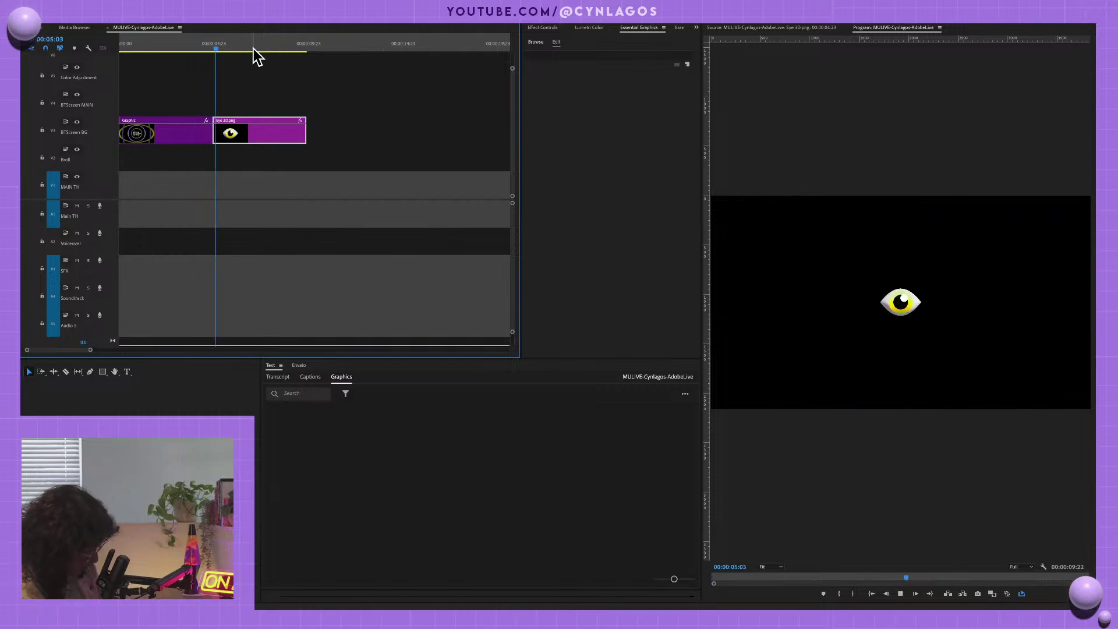
- Switch to Illustrator and create a new 1920 x 1080 px document in CMYK color with one artboard
key(super+Tab)
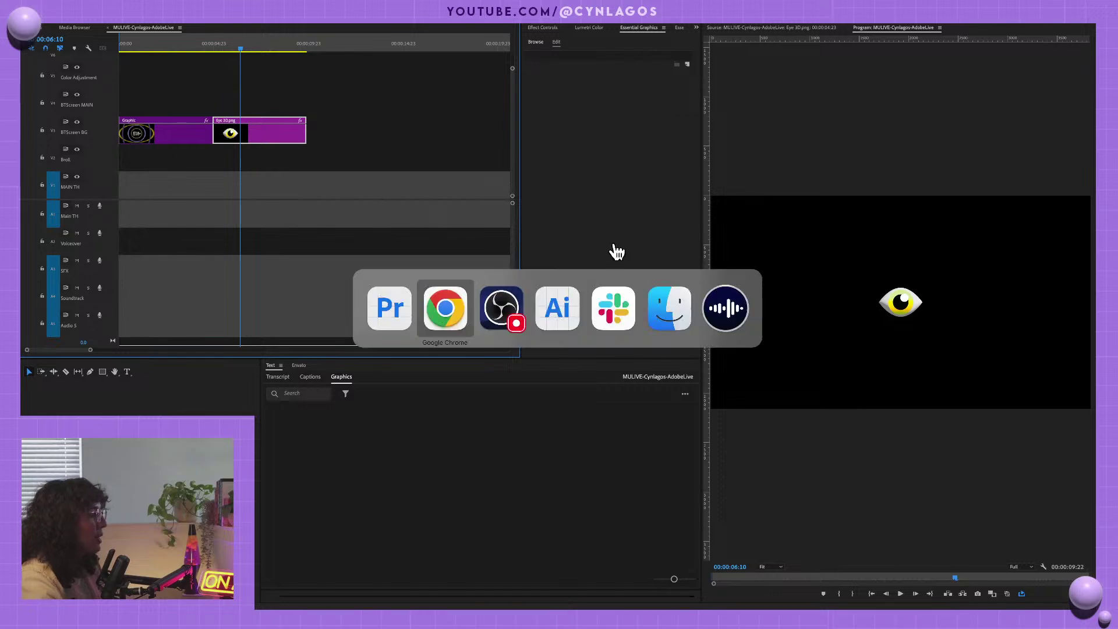
click(539, 314)
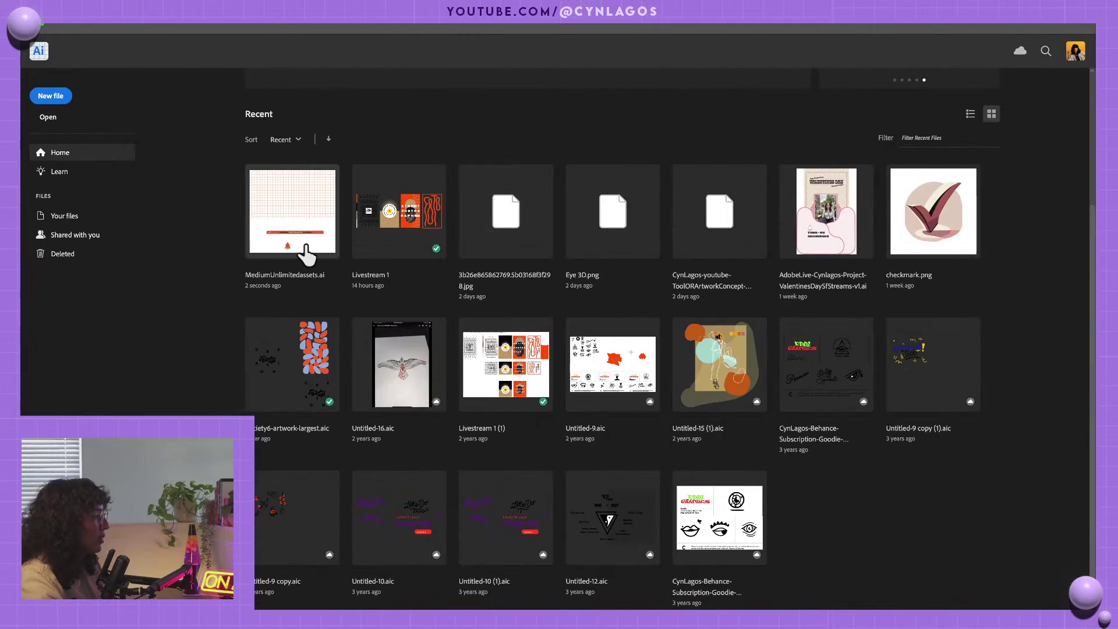
key(super+n)
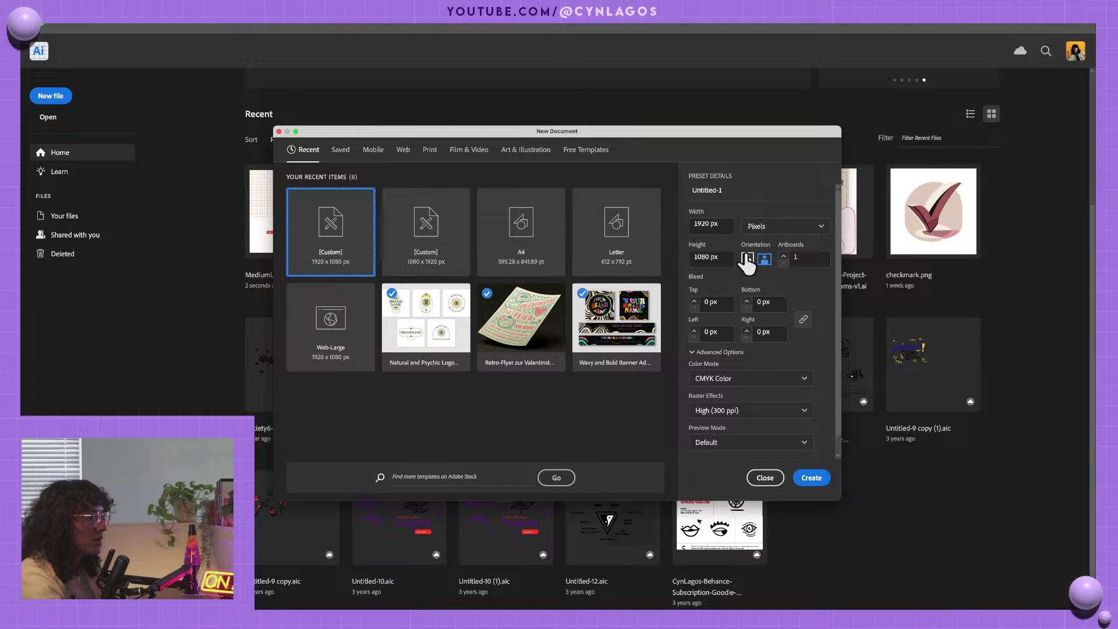
click(715, 257)
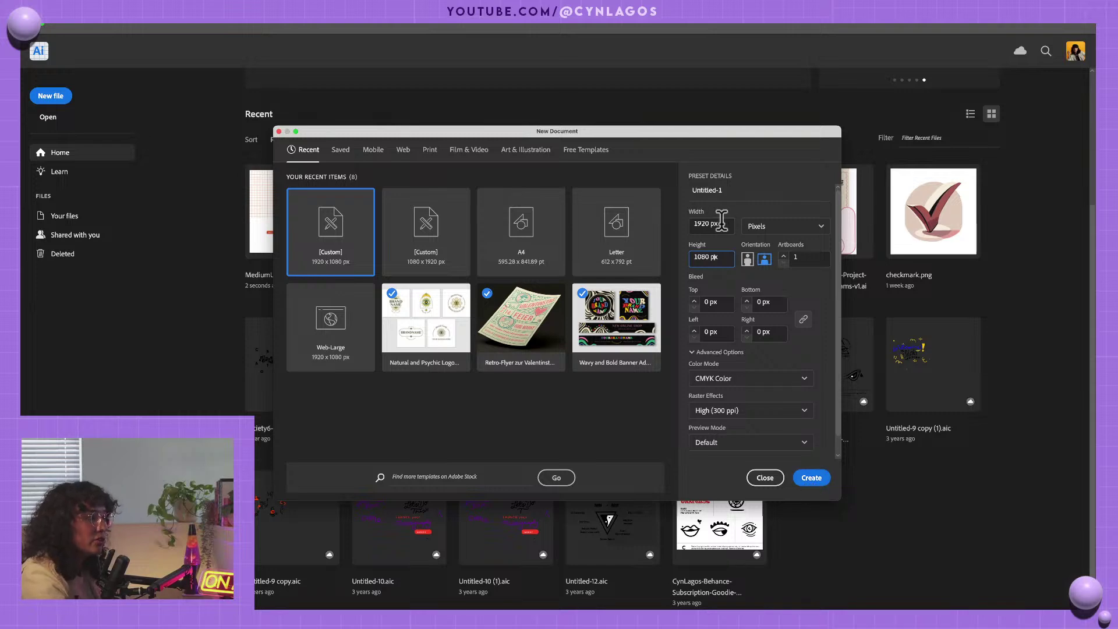
click(805, 475)
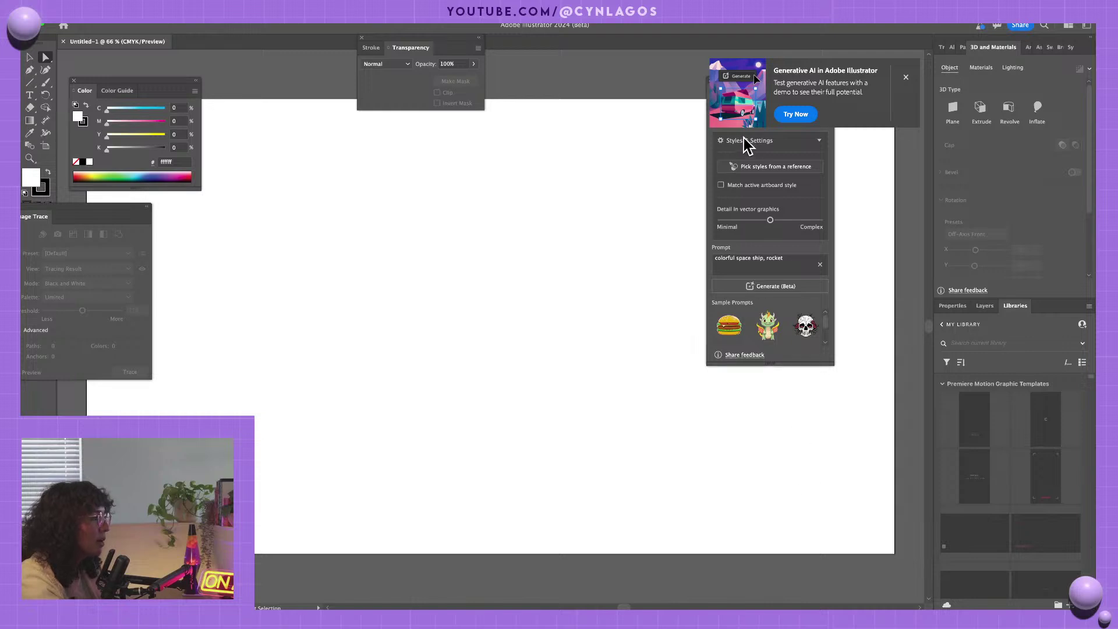
- Dismiss the generative AI promo, dock the floating Text to Vector Graphic, Image Trace and Transparency panels, and move the Color panel aside
click(906, 77)
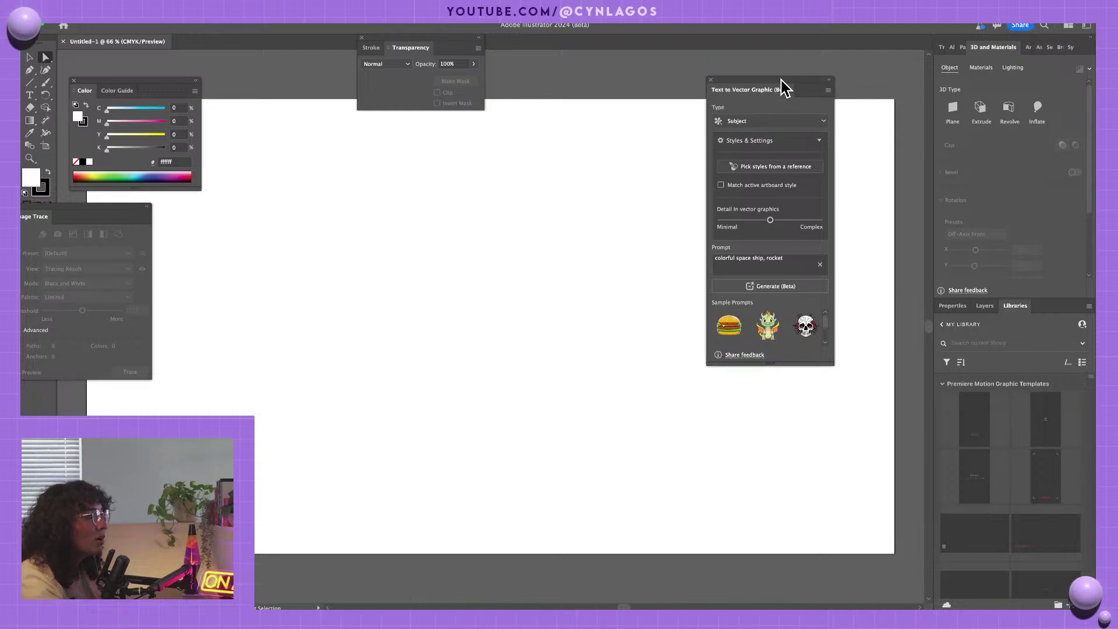
drag(781, 89, 878, 90)
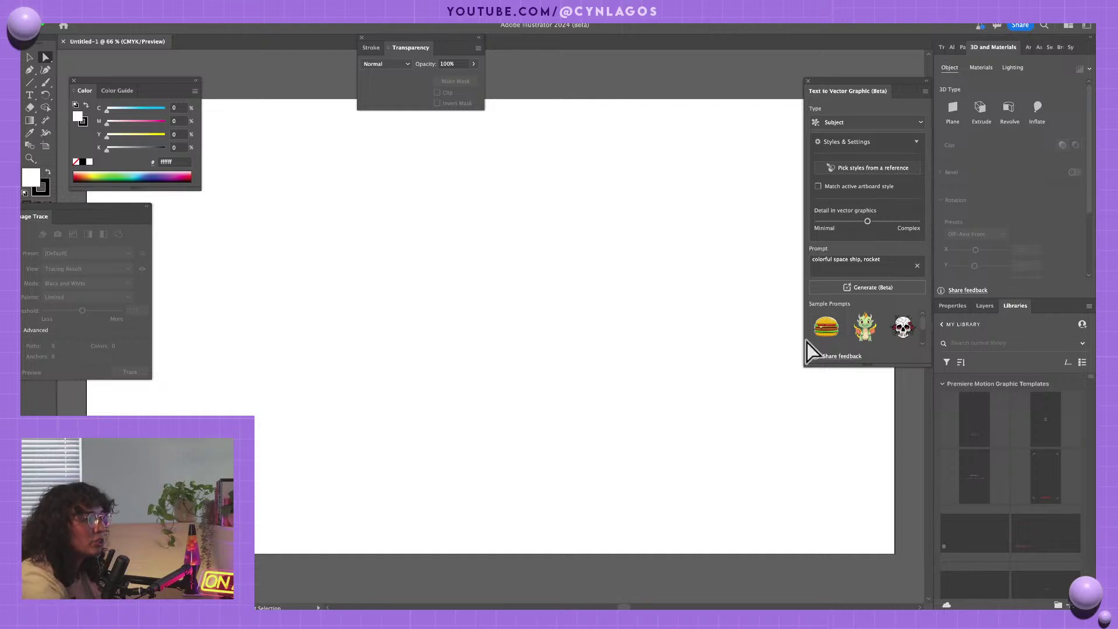
drag(905, 88, 987, 56)
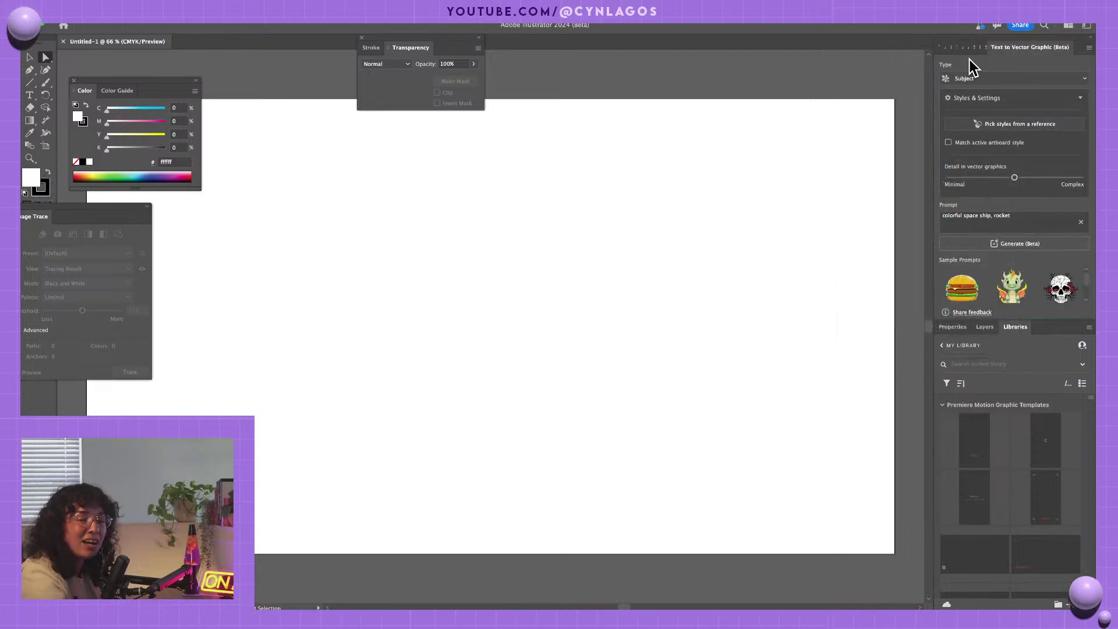
mouse_move(120, 215)
mouse_down()
mouse_move(464, 244)
mouse_move(998, 82)
mouse_move(1026, 55)
mouse_up()
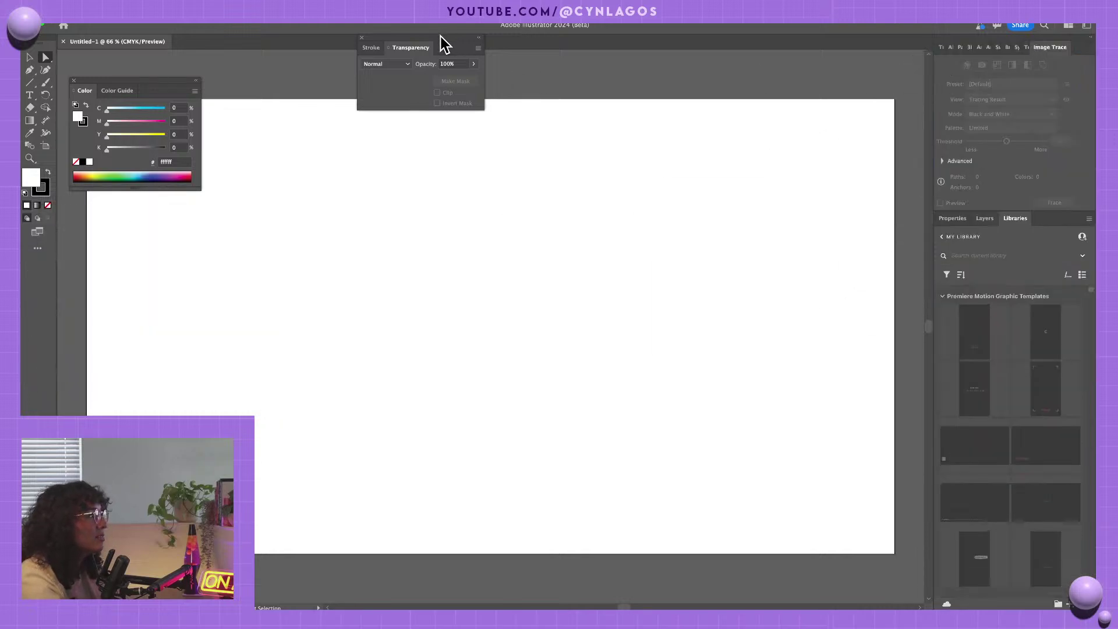
drag(456, 46, 1006, 58)
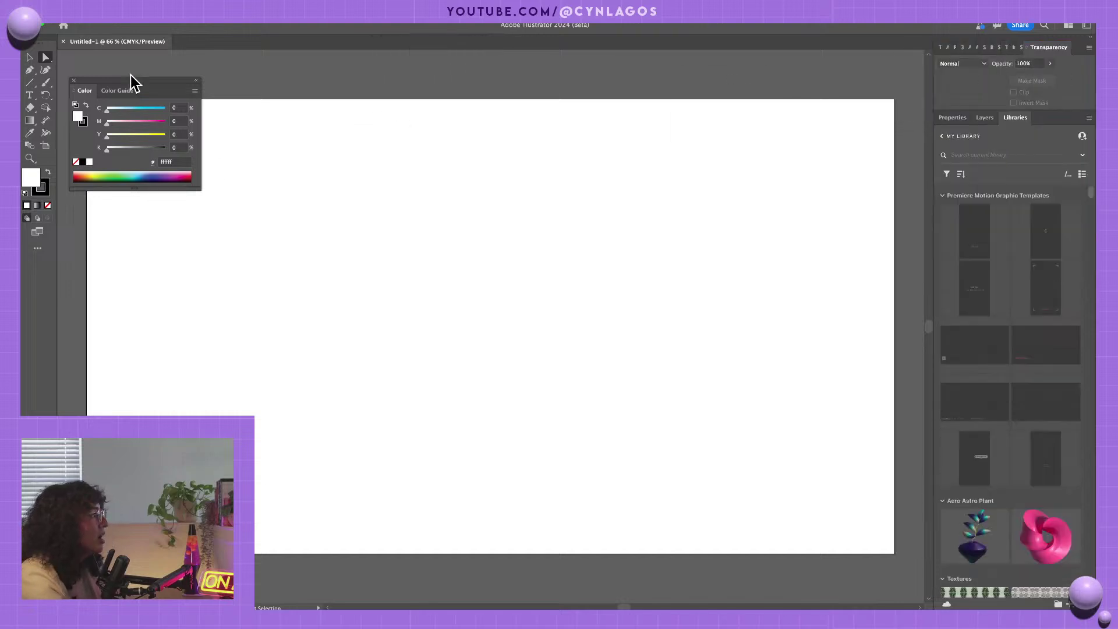
drag(134, 80, 843, 54)
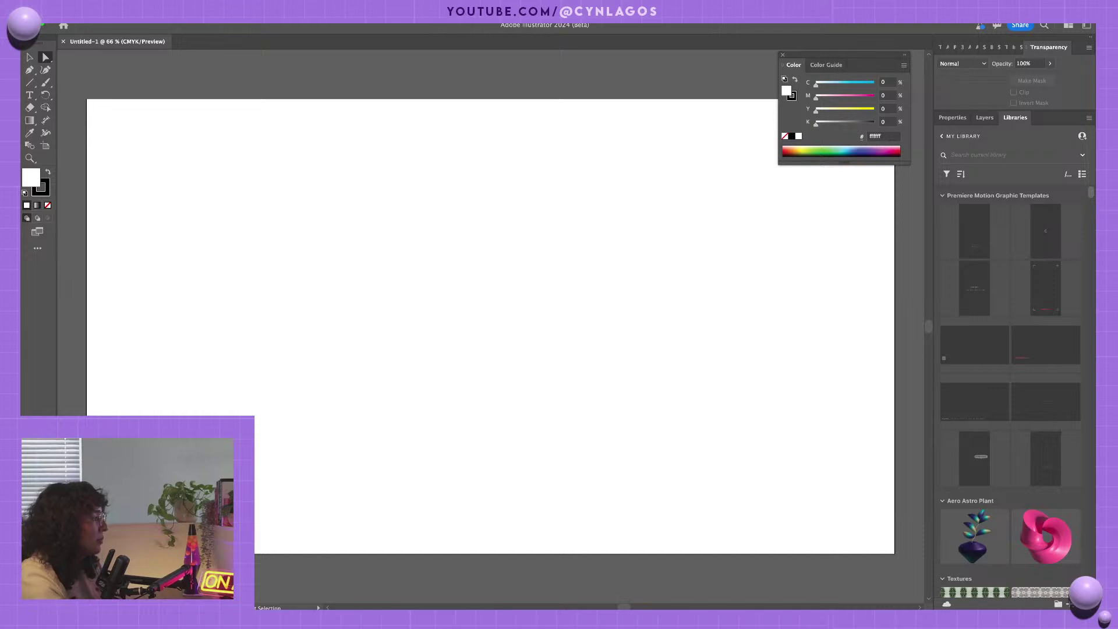
- Draw a closed, rounded blob overlapping the artboard's lower-left corner with the Curvature tool
key(l)
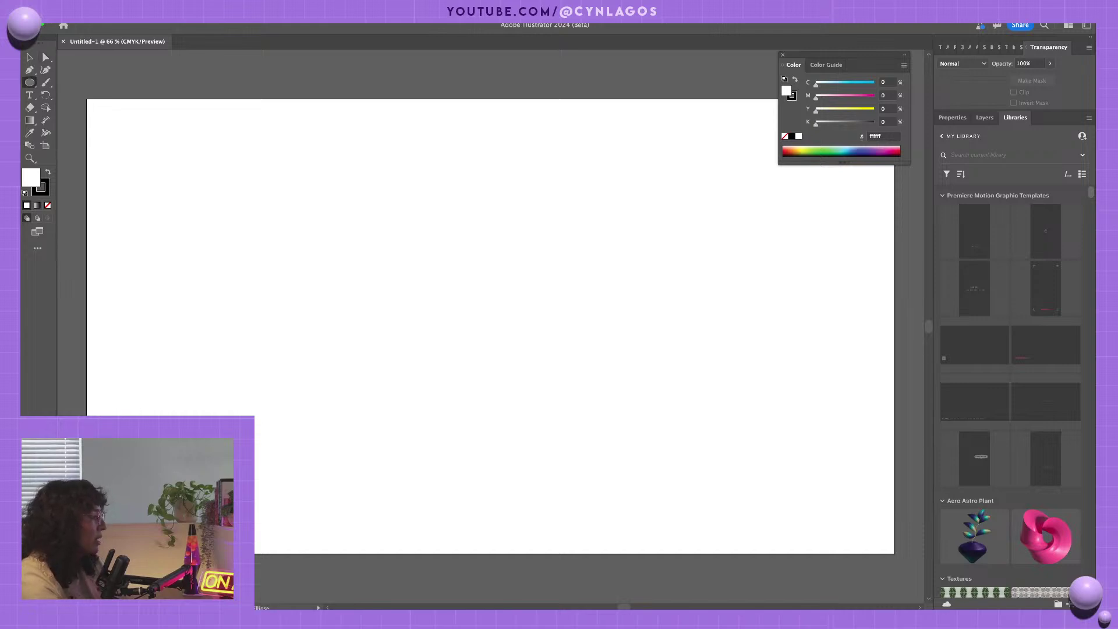
click(46, 70)
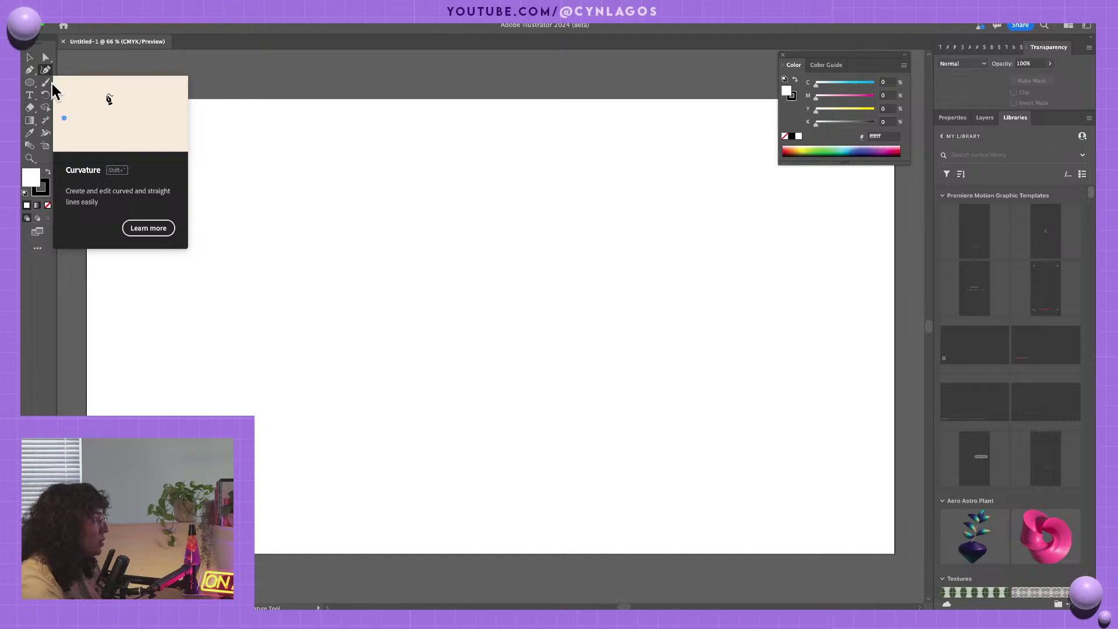
click(63, 333)
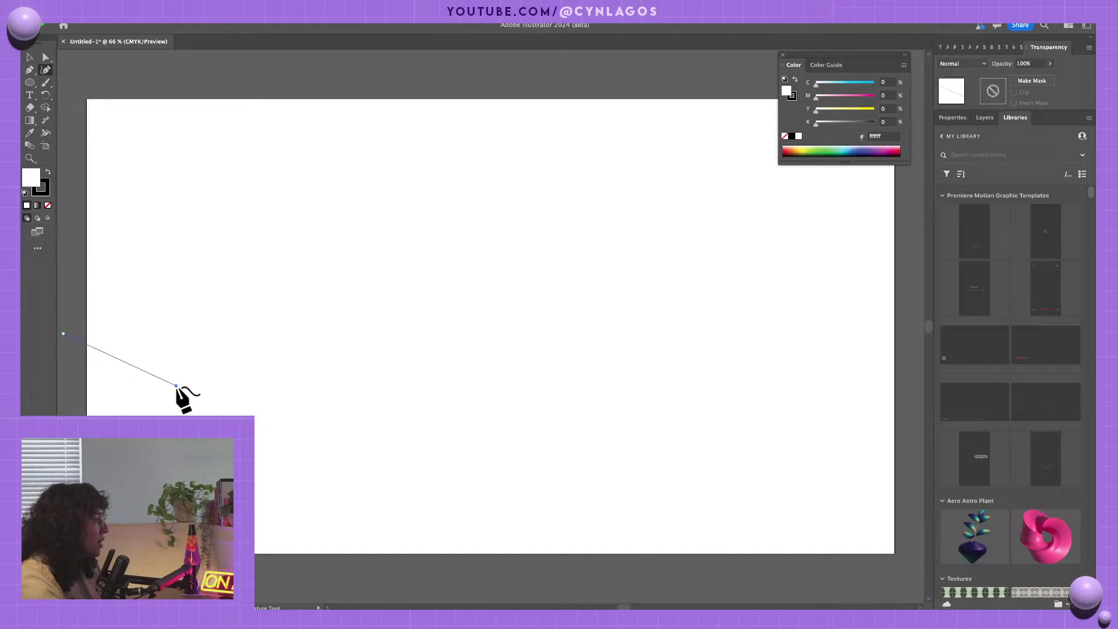
click(176, 386)
click(266, 566)
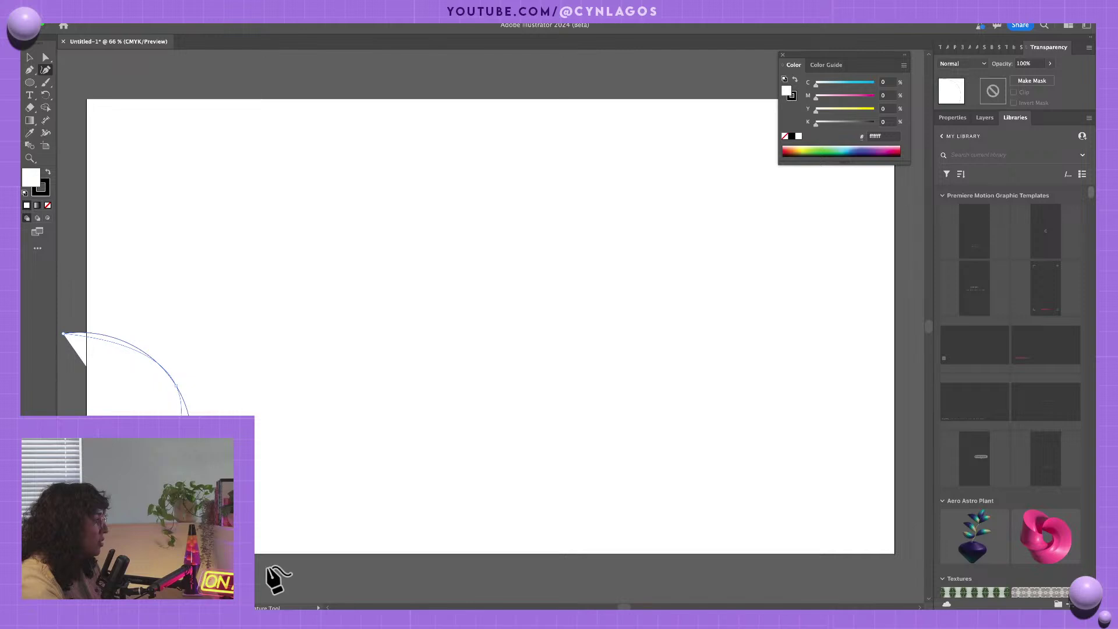
click(64, 335)
key(v)
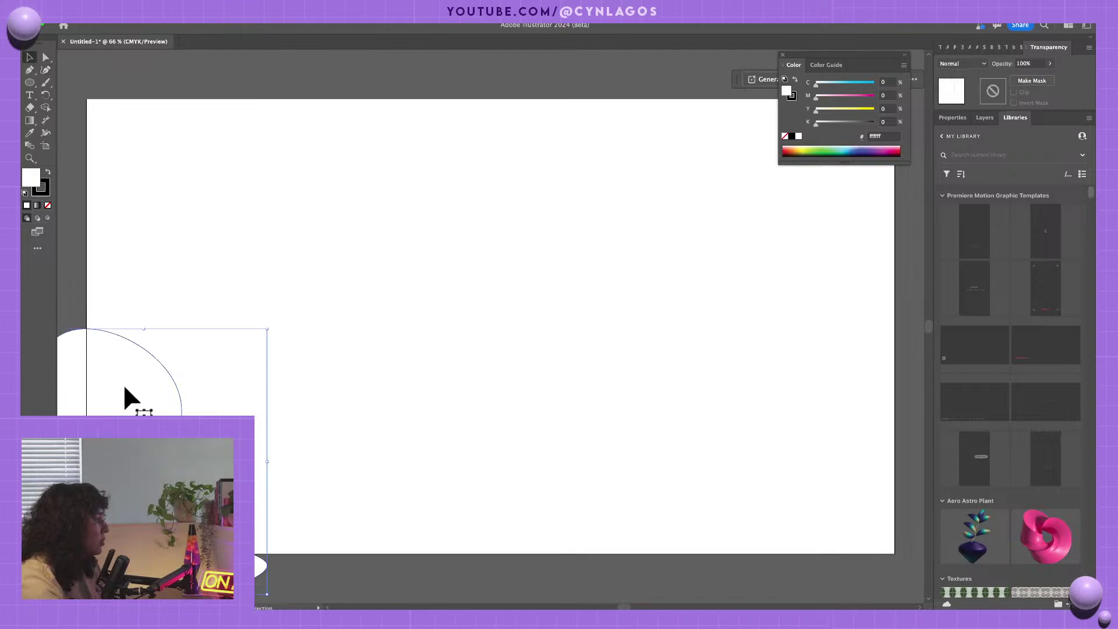
- Fill the blob with light purple #d47efc and remove its stroke
double_click(31, 177)
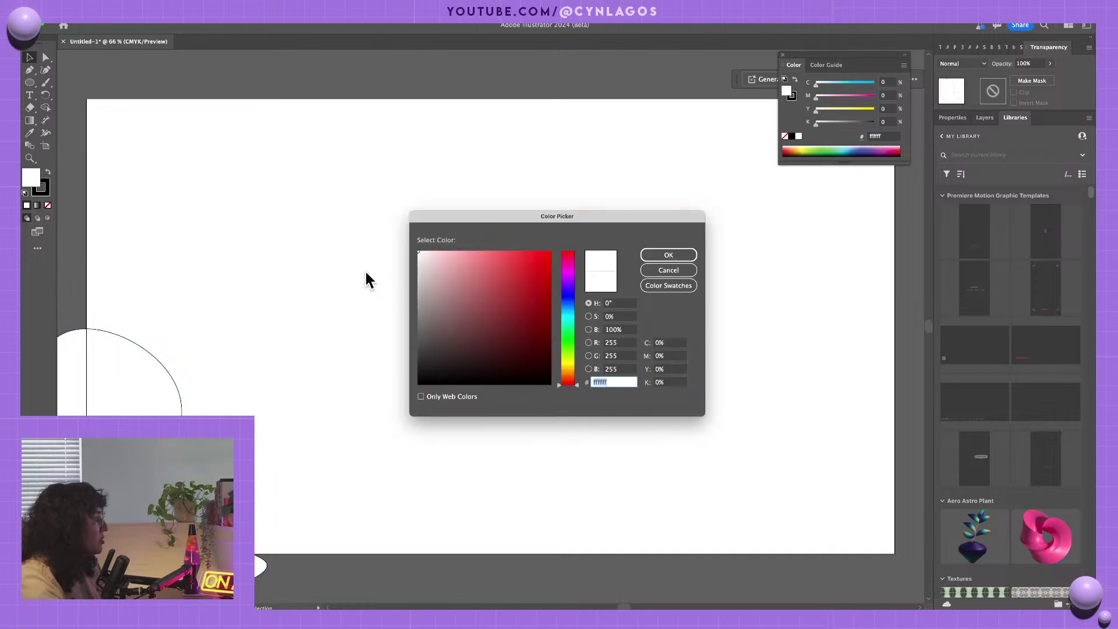
click(568, 280)
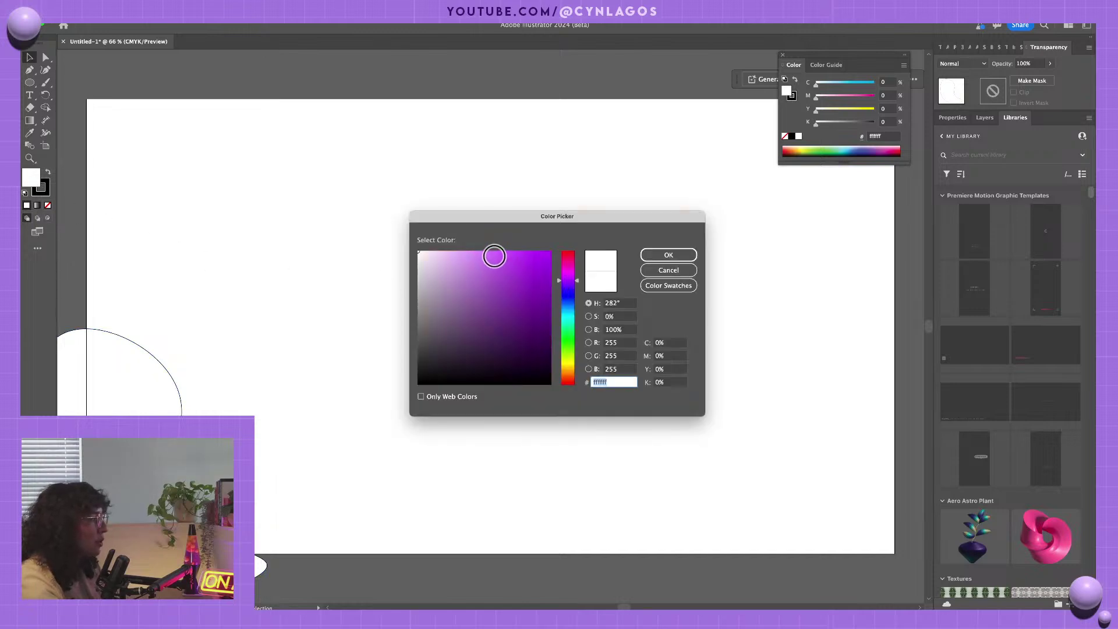
click(484, 252)
click(656, 255)
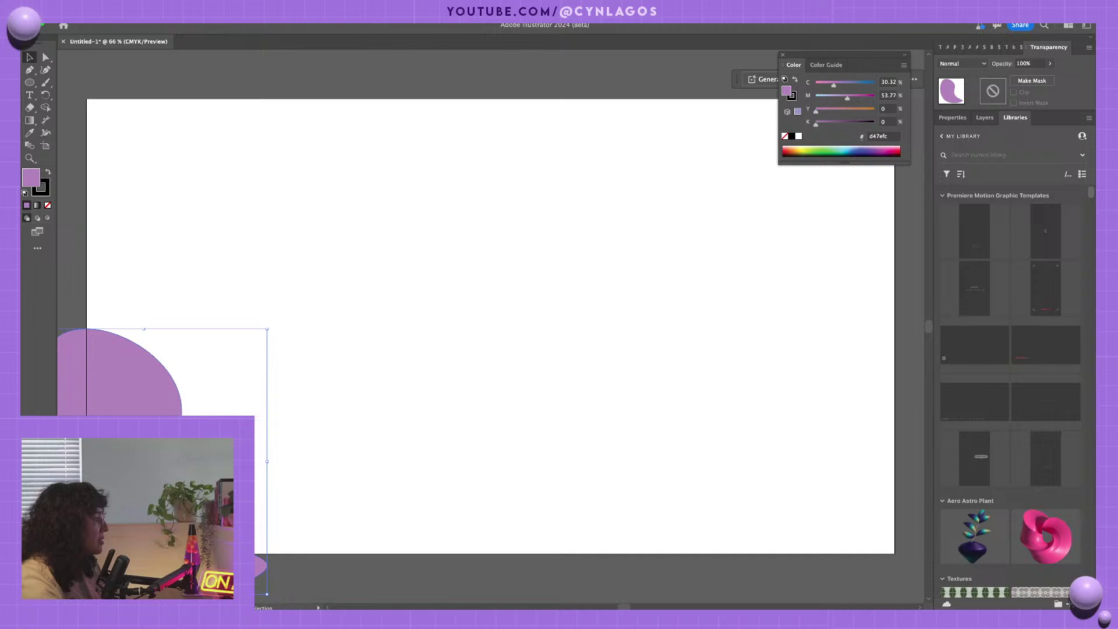
click(46, 194)
click(47, 205)
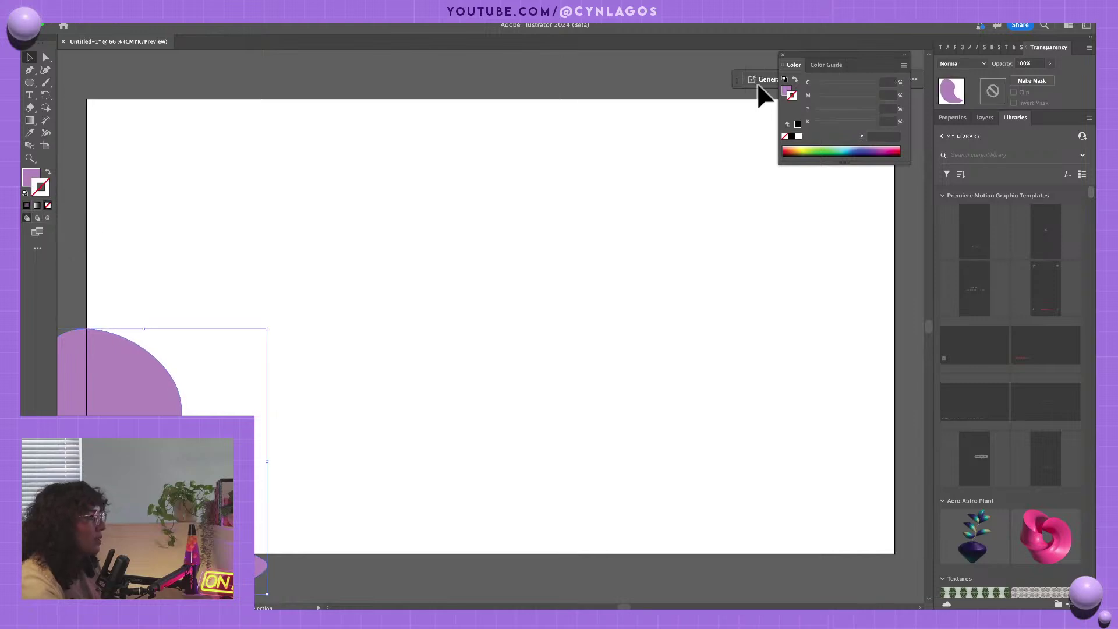
- Duplicate the purple blob to the artboard's upper-right corner, then enlarge, rotate and reposition the copy so it overlaps the edge
key(Tab)
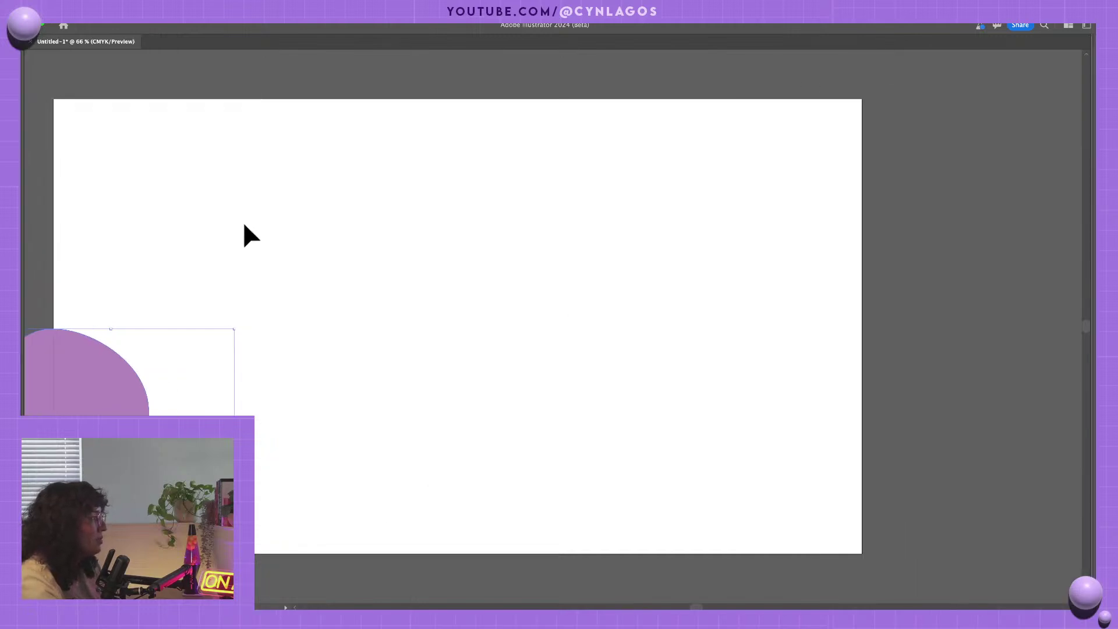
drag(275, 240, 376, 224)
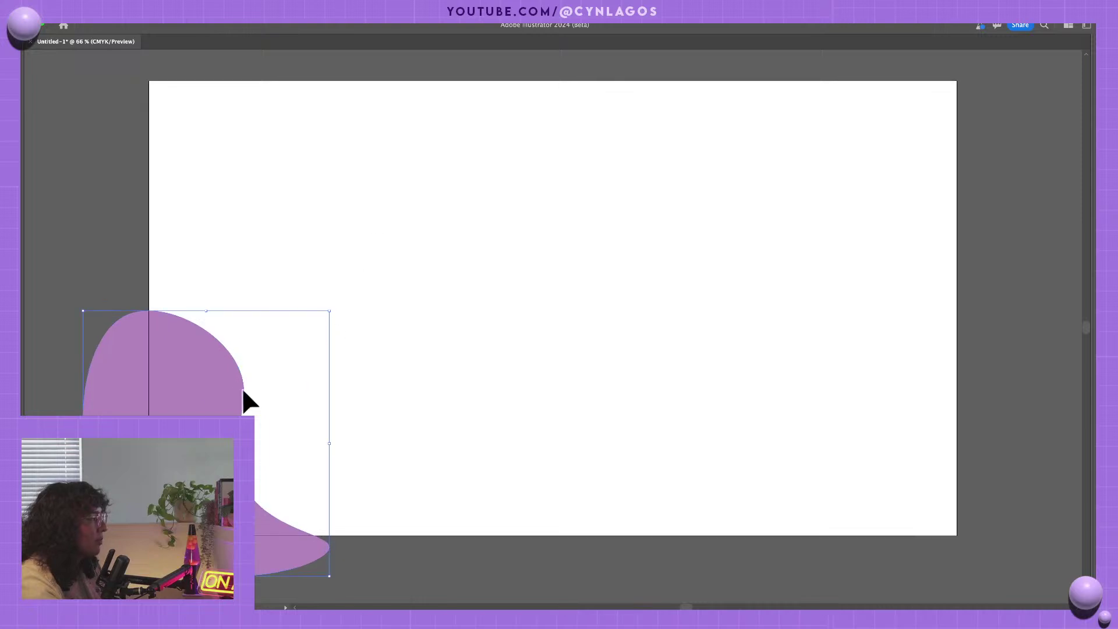
drag(185, 403, 919, 135)
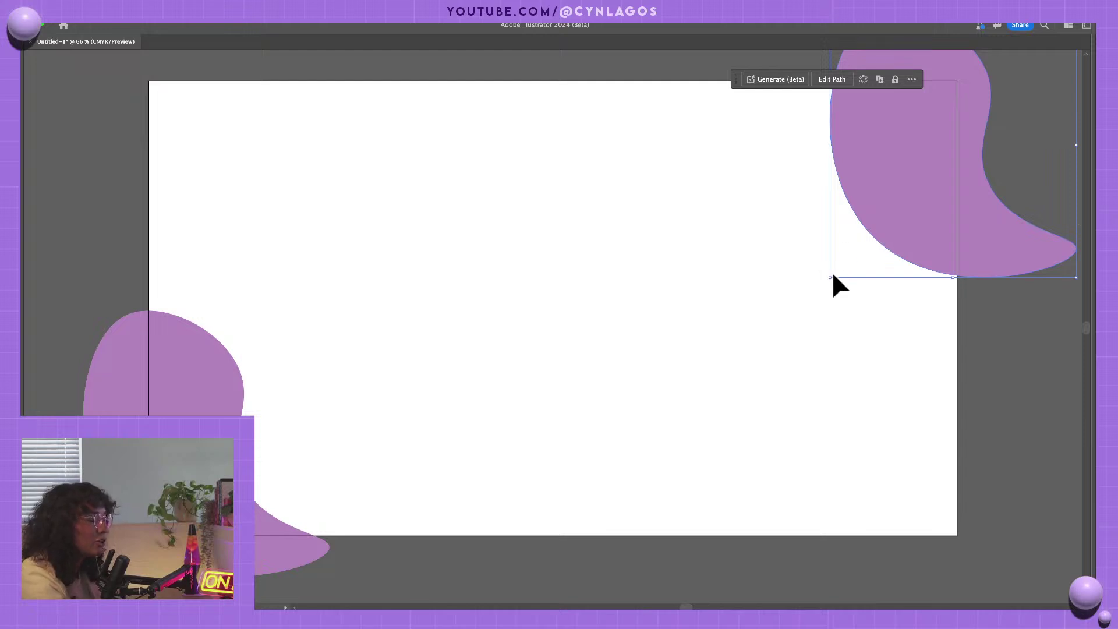
drag(831, 277, 794, 329)
drag(835, 160, 823, 185)
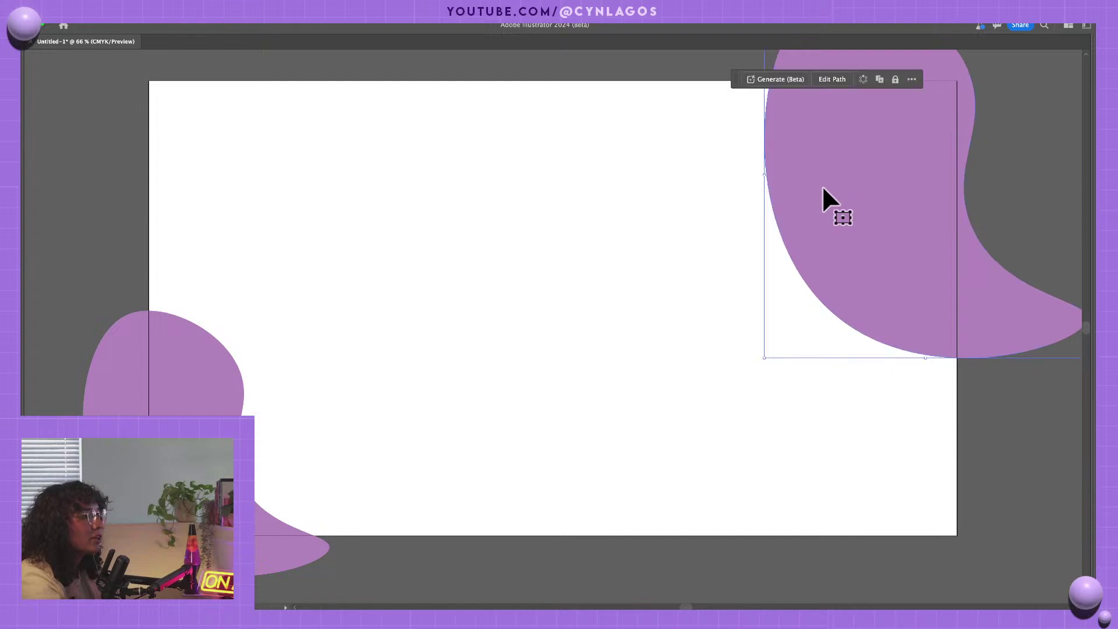
drag(762, 363, 859, 332)
drag(865, 224, 876, 214)
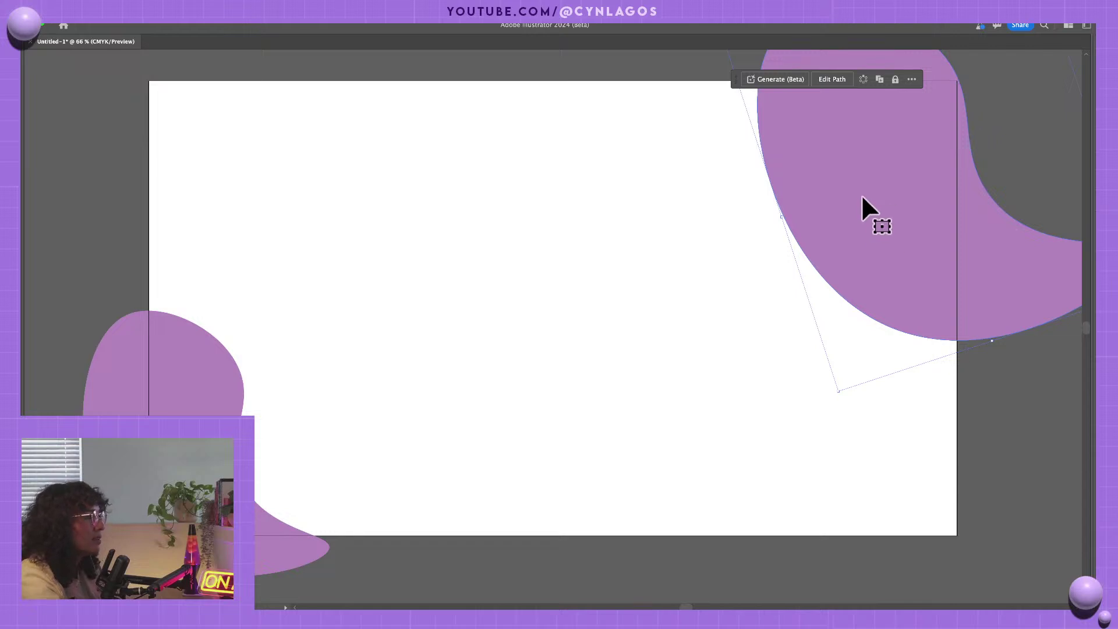
- Recolor the upper-right blob to the web-safe muted blue #666699, limiting the color choice to web colors
click(817, 200)
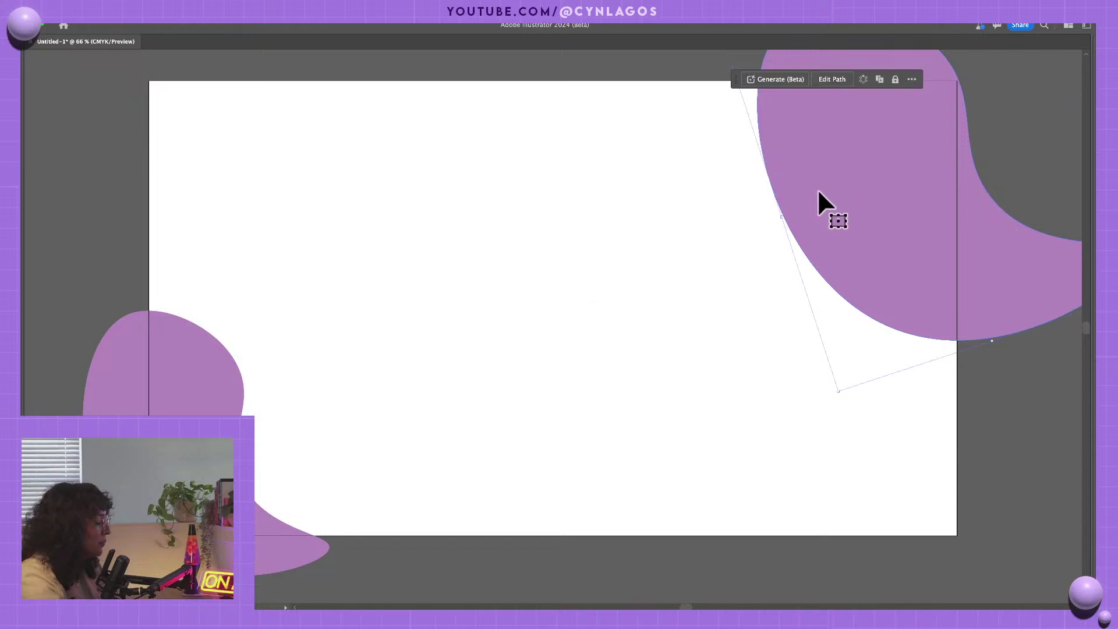
key(Tab)
double_click(31, 176)
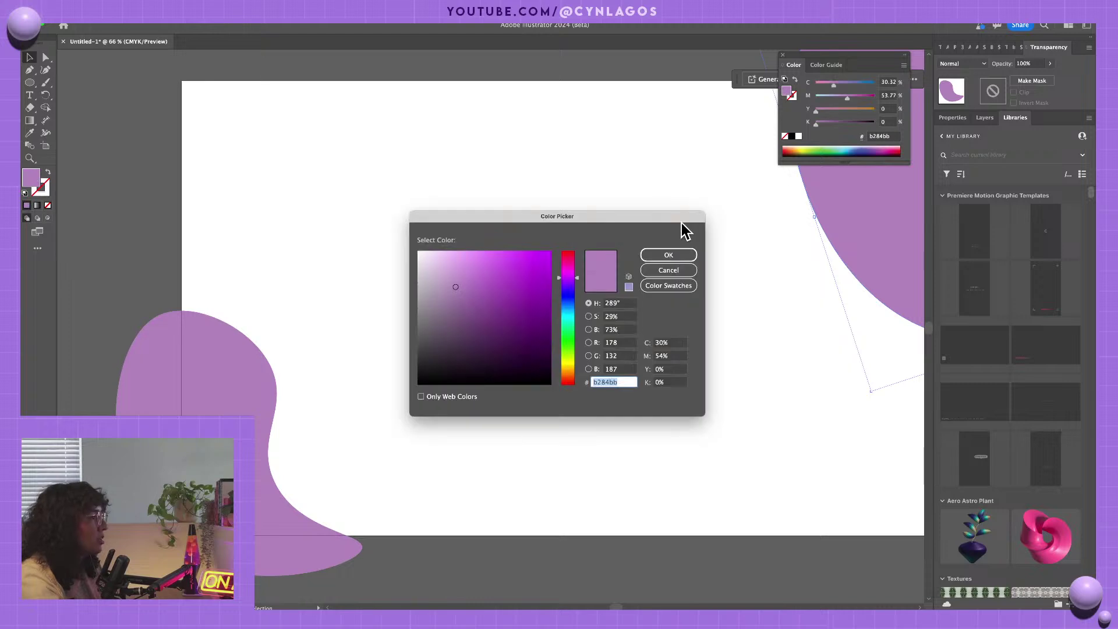
click(423, 397)
click(463, 258)
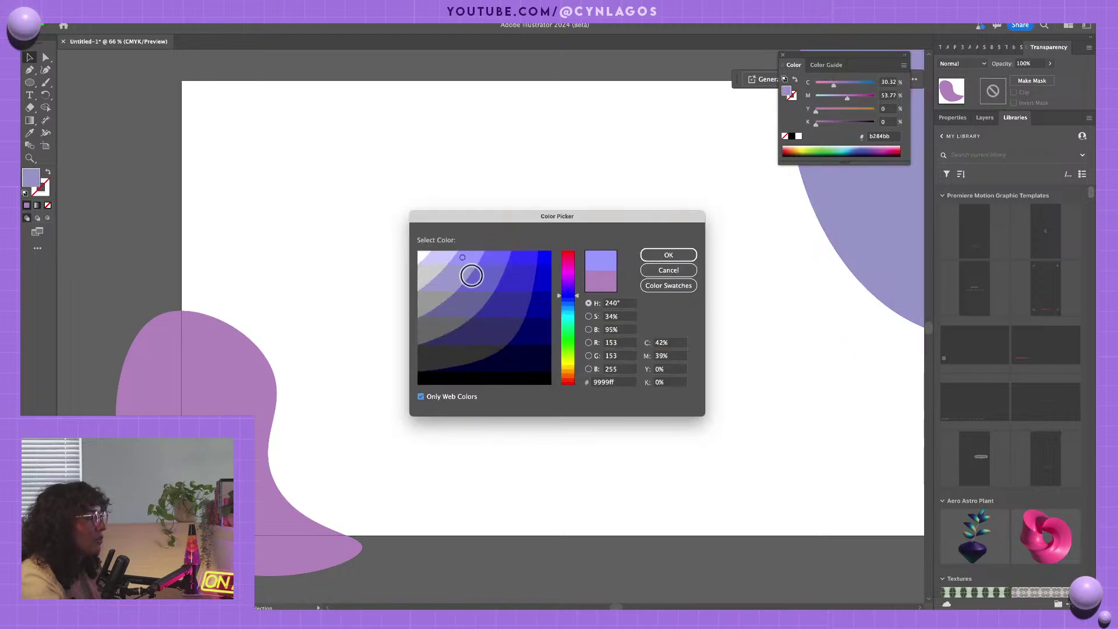
drag(492, 258, 492, 291)
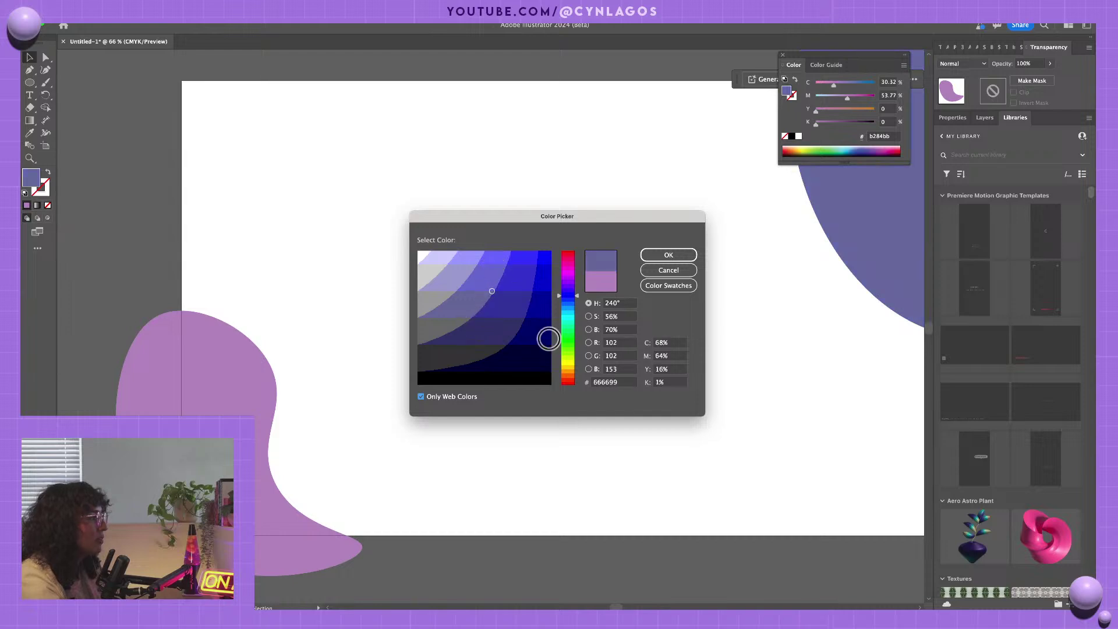
click(653, 255)
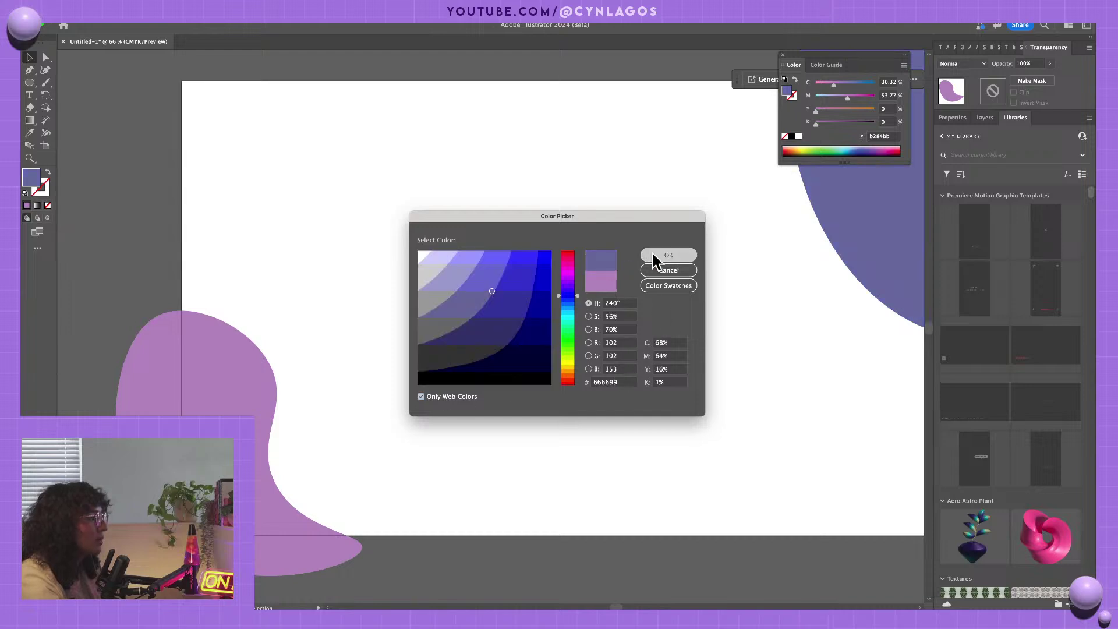
- Blend the blue upper-right blob into the purple lower-left blob with the Blend tool, docking the Color panel with the other panels
drag(705, 328, 597, 335)
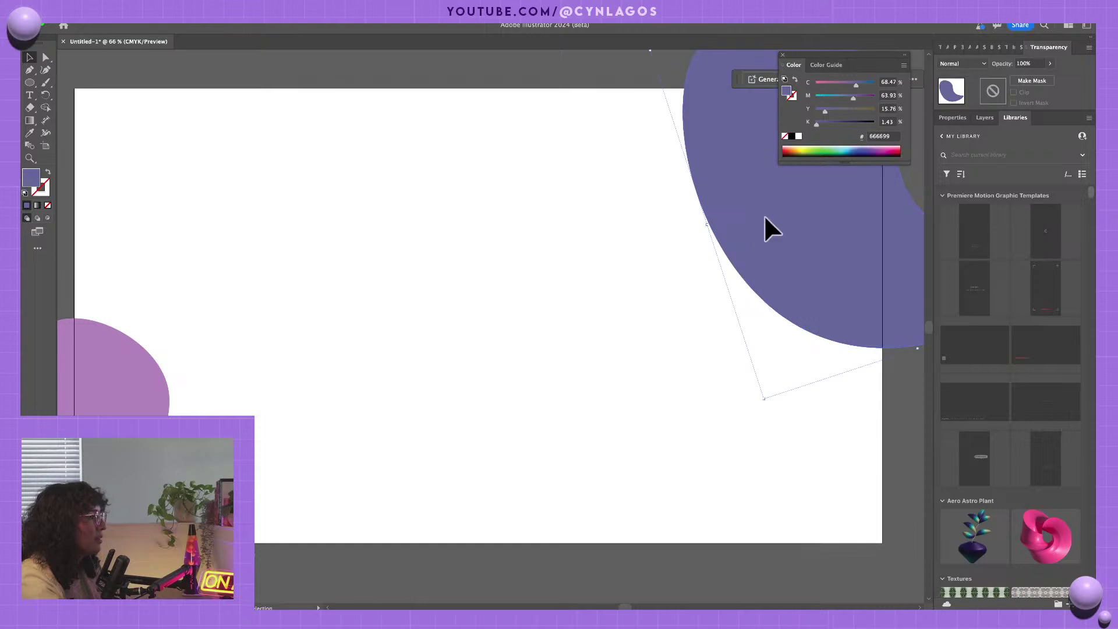
key(super+a)
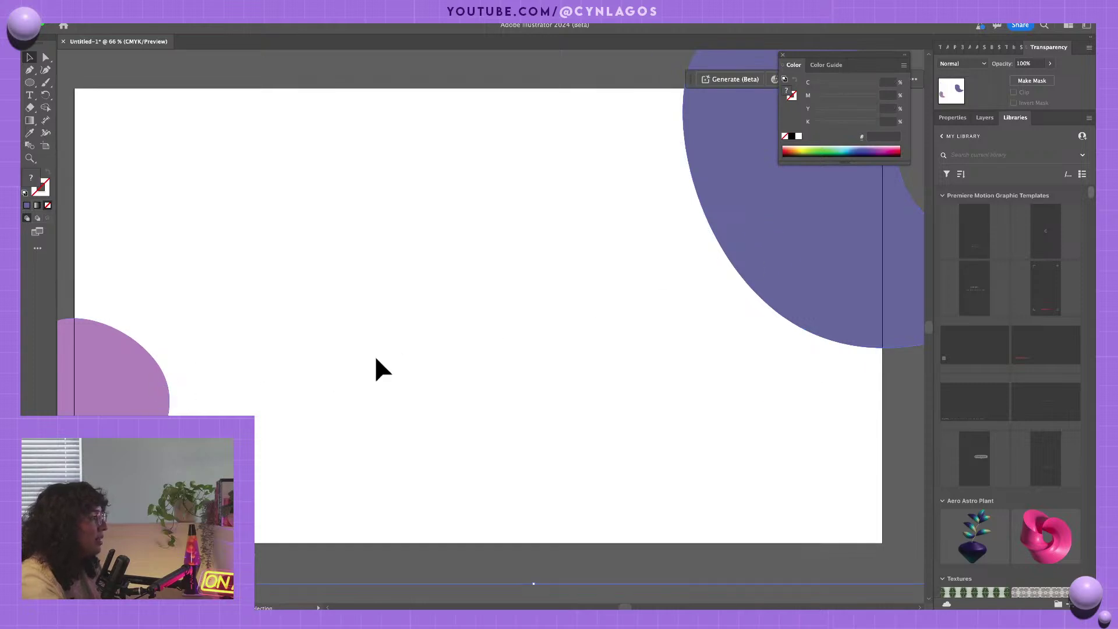
click(33, 151)
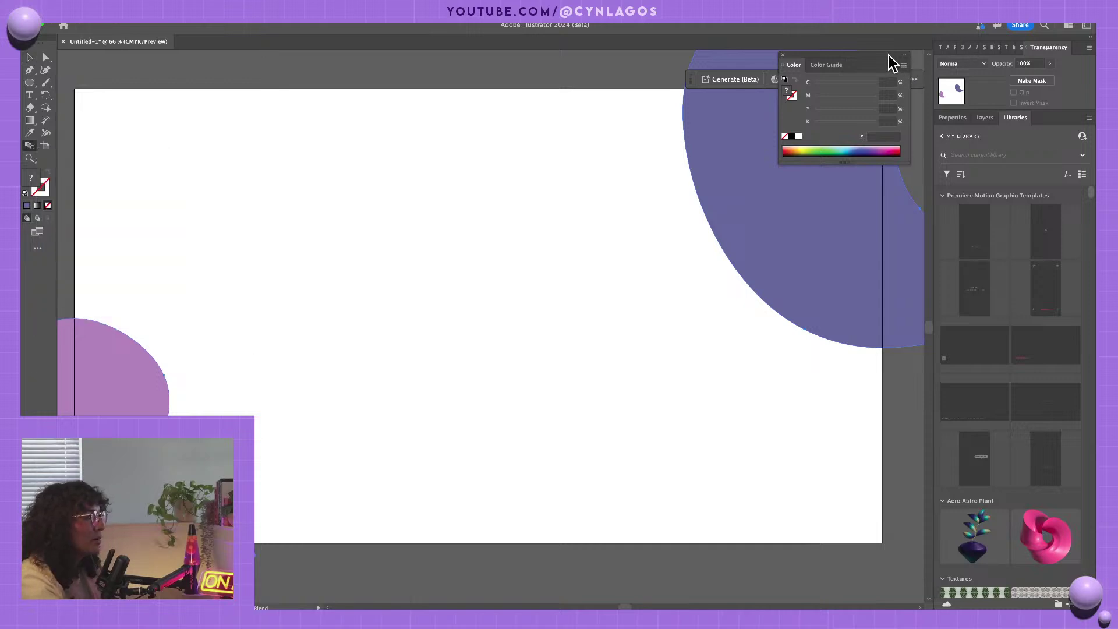
drag(890, 55, 989, 44)
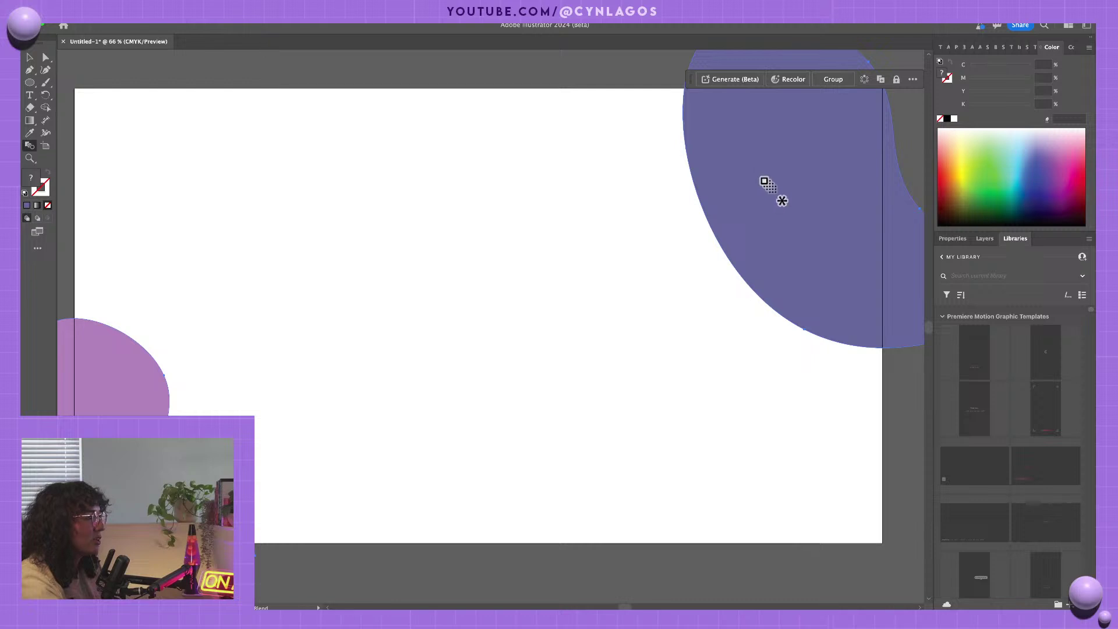
click(764, 182)
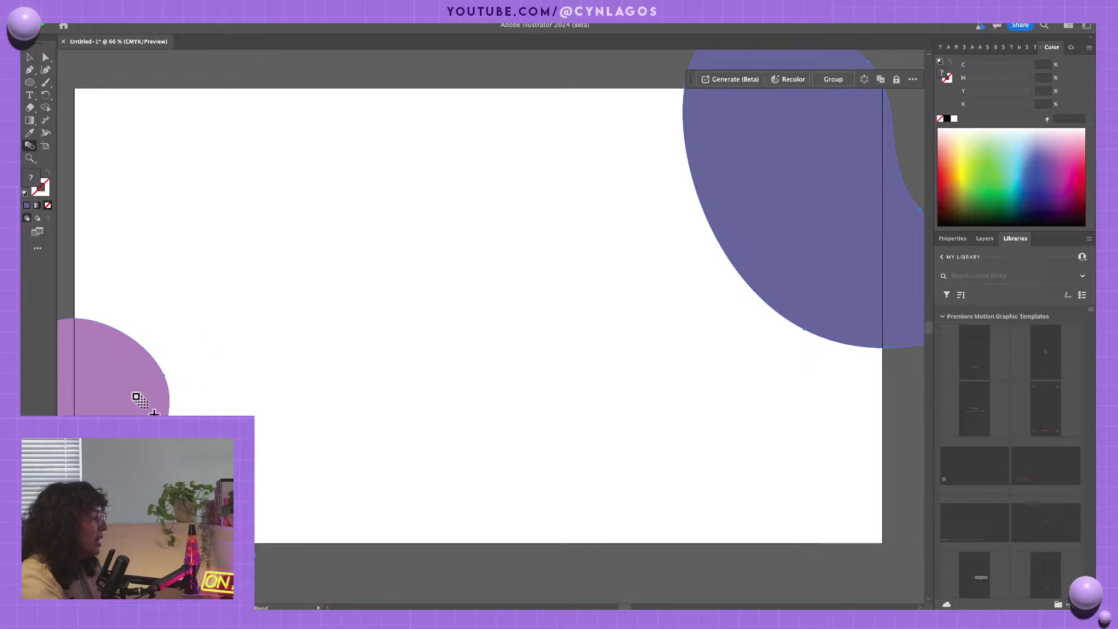
click(136, 397)
key(v)
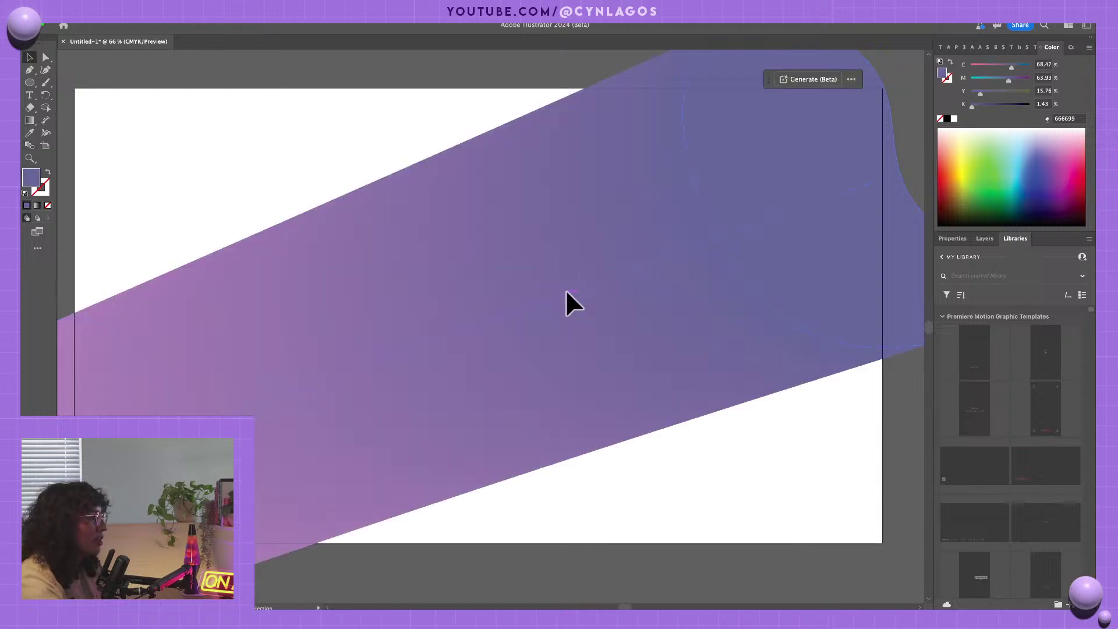
- Preview the blend with Specified Steps spacing, trying 15 and 111 steps
click(567, 293)
click(30, 146)
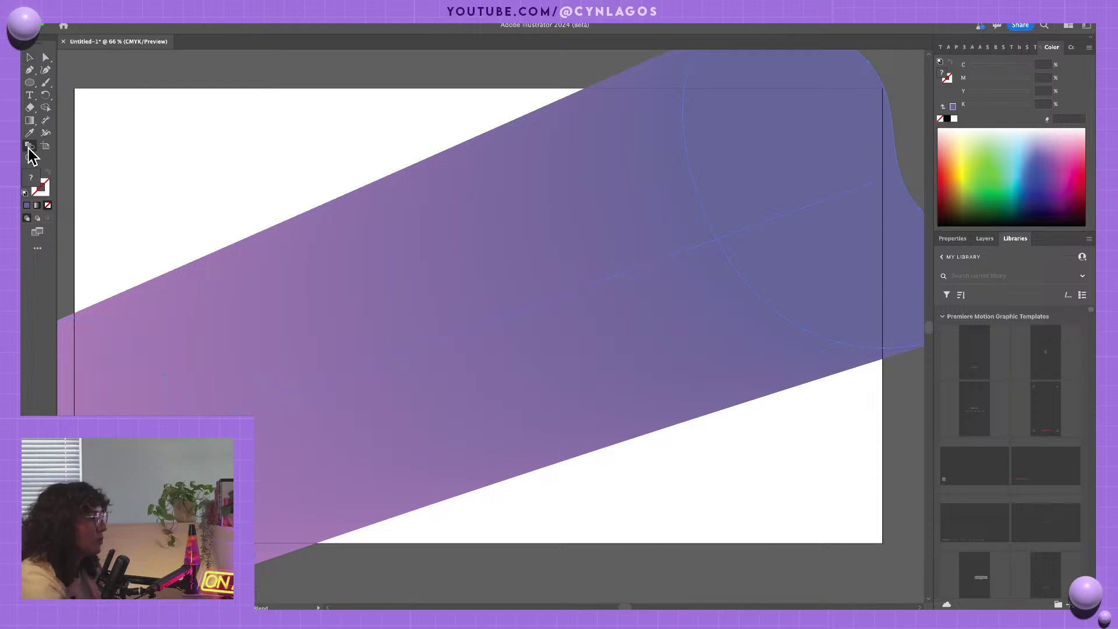
double_click(29, 146)
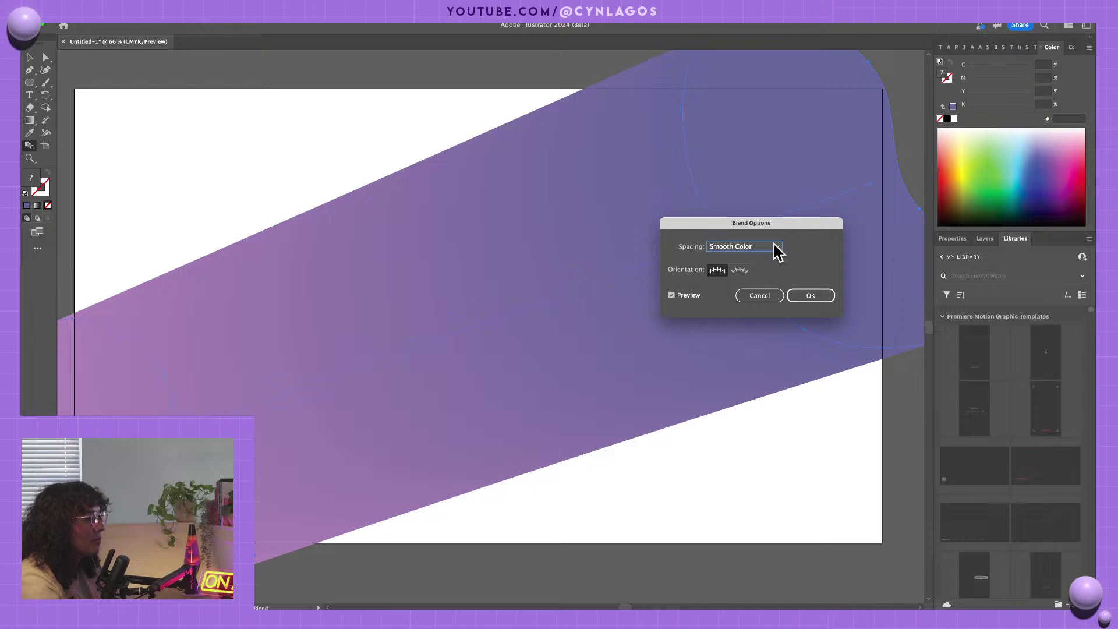
click(778, 248)
click(743, 271)
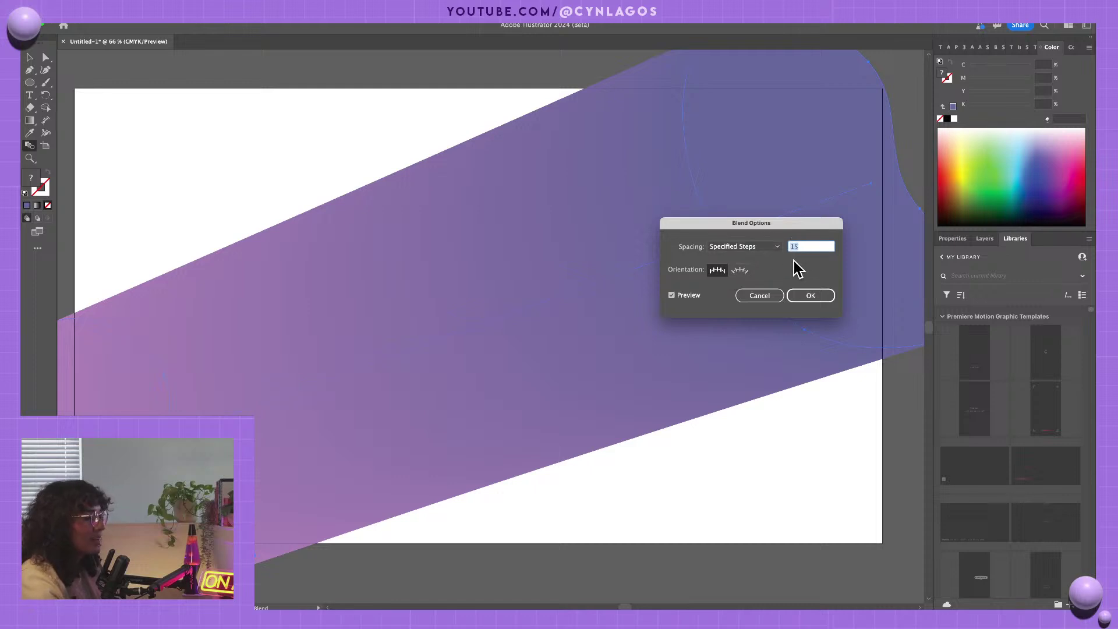
click(673, 296)
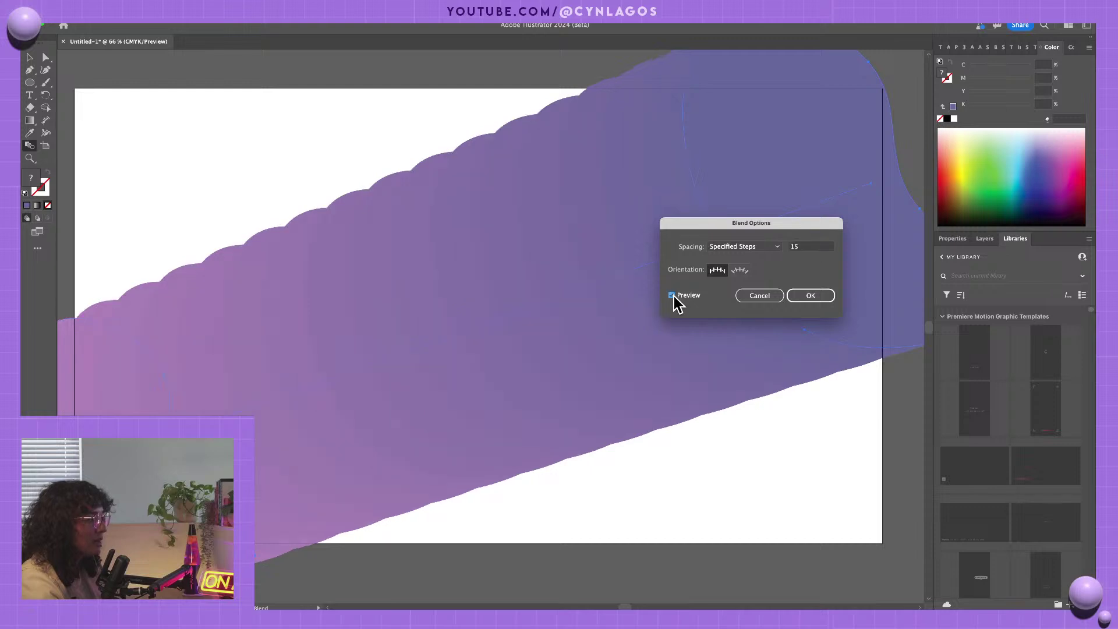
click(809, 248)
text(11)
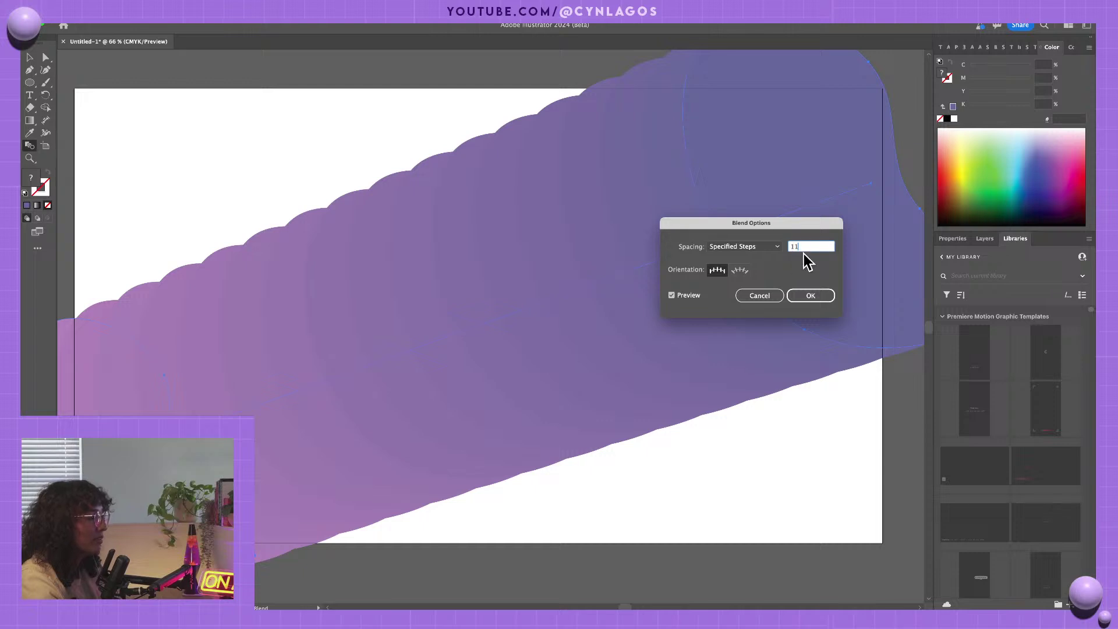
click(673, 296)
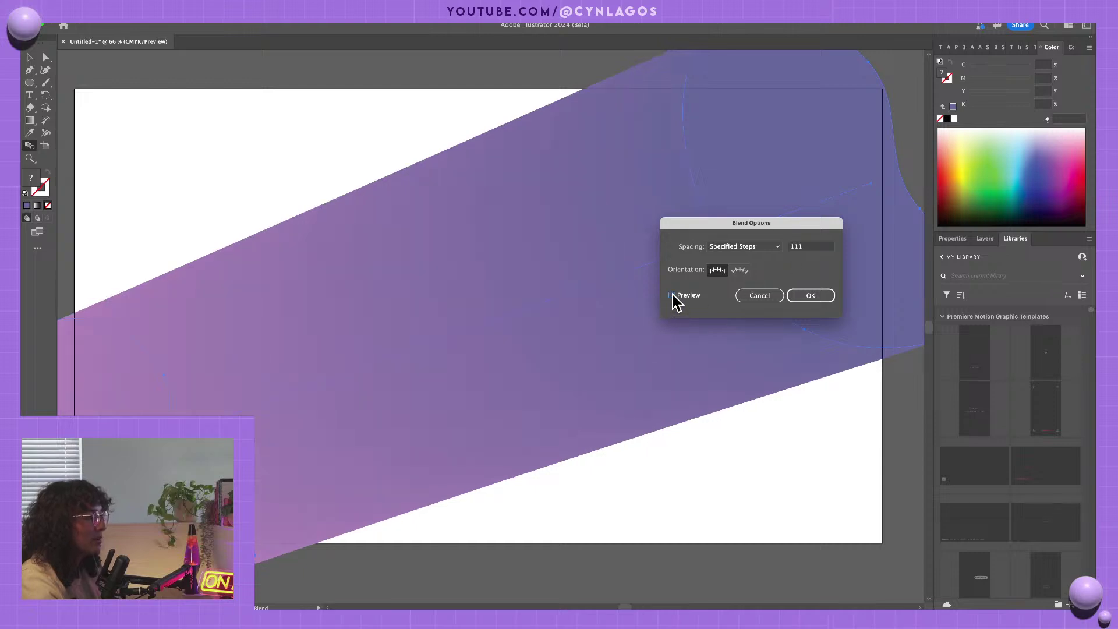
click(673, 296)
- Try the blend at 15 and 5 specified steps, comparing the previews, and cancel the blend options
double_click(796, 247)
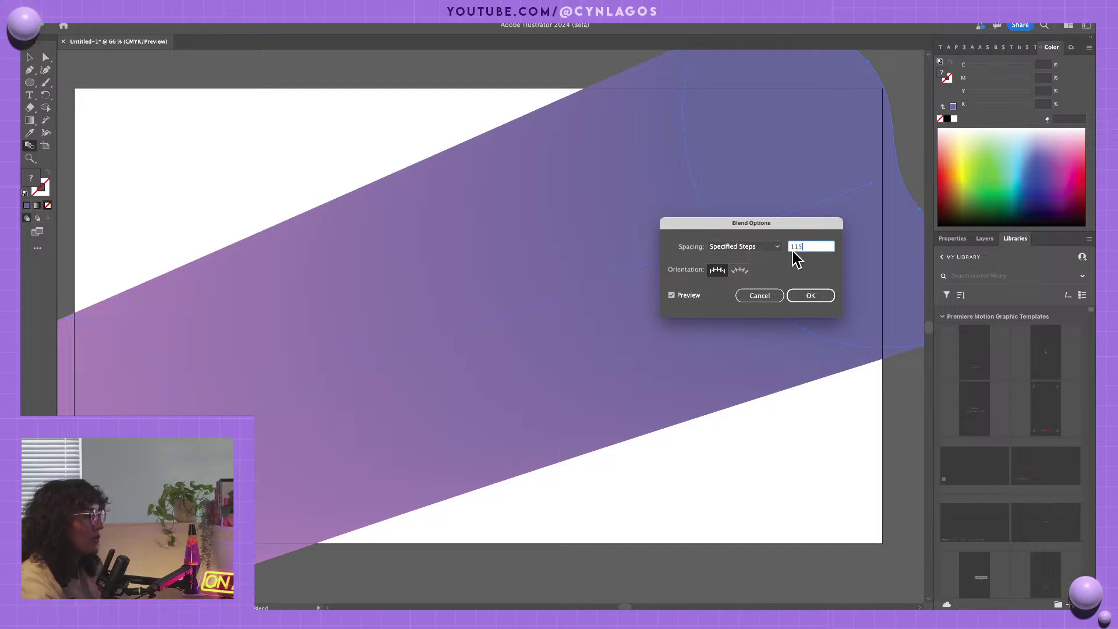
key(BackSpace)
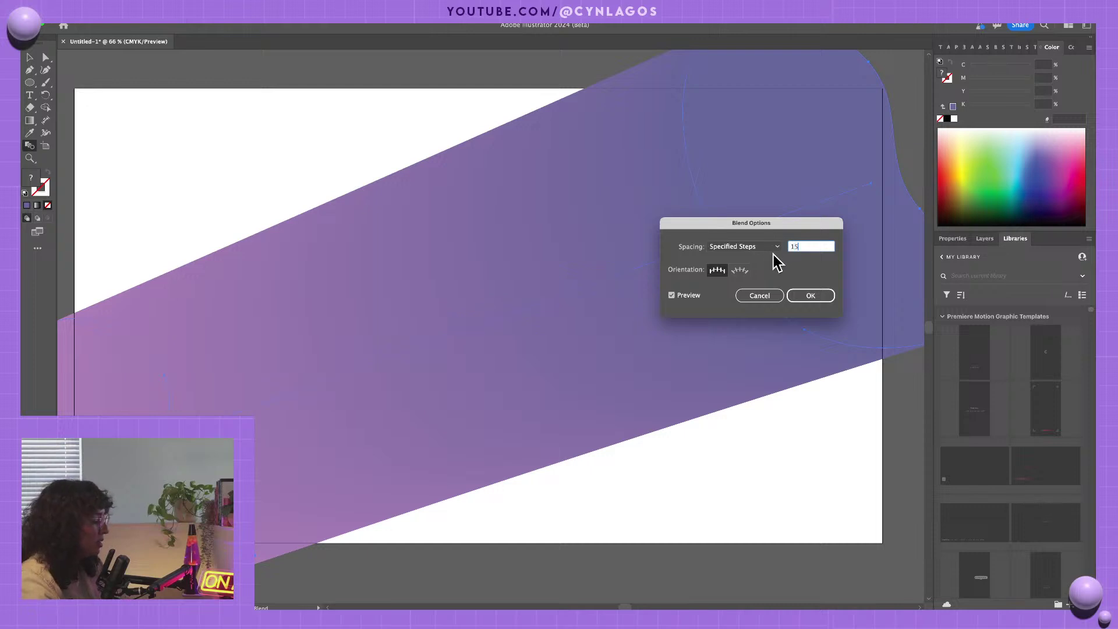
click(672, 297)
click(673, 296)
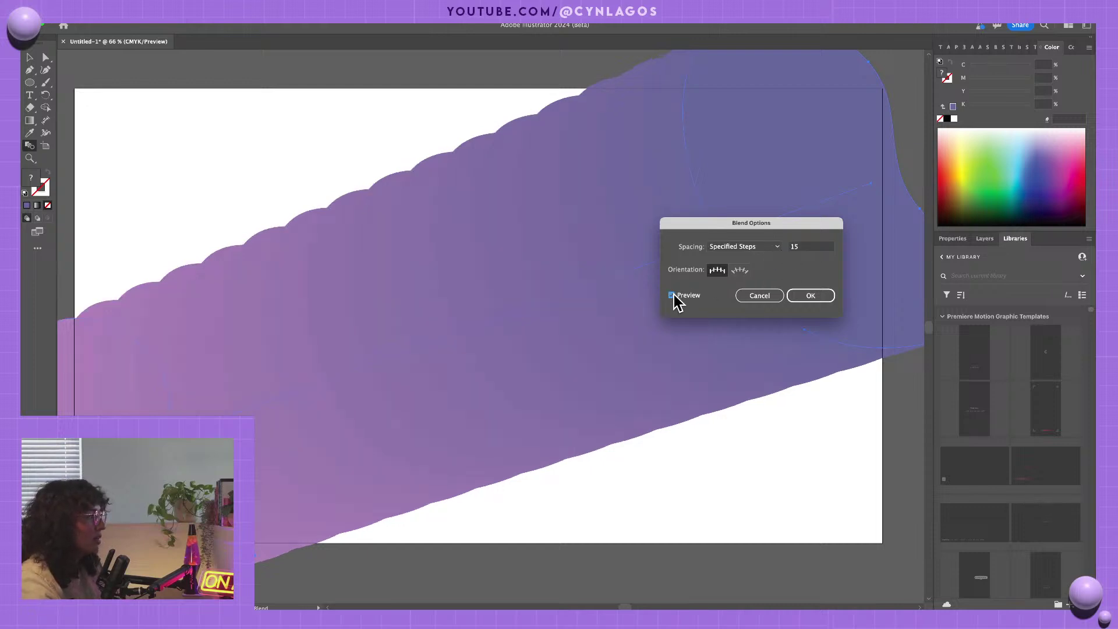
click(806, 247)
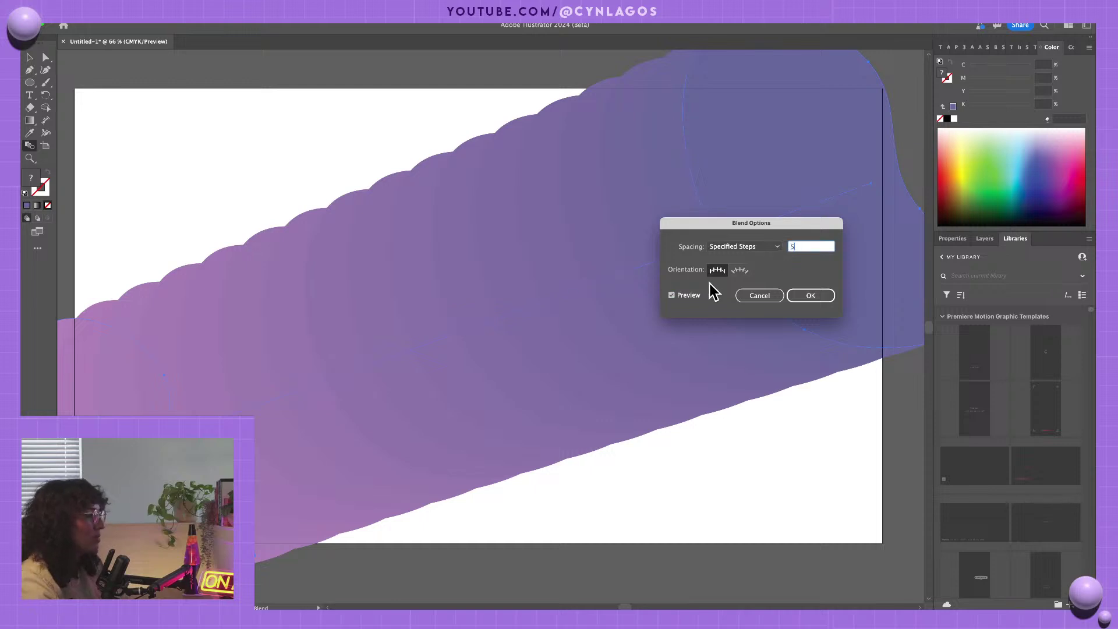
click(673, 296)
click(672, 296)
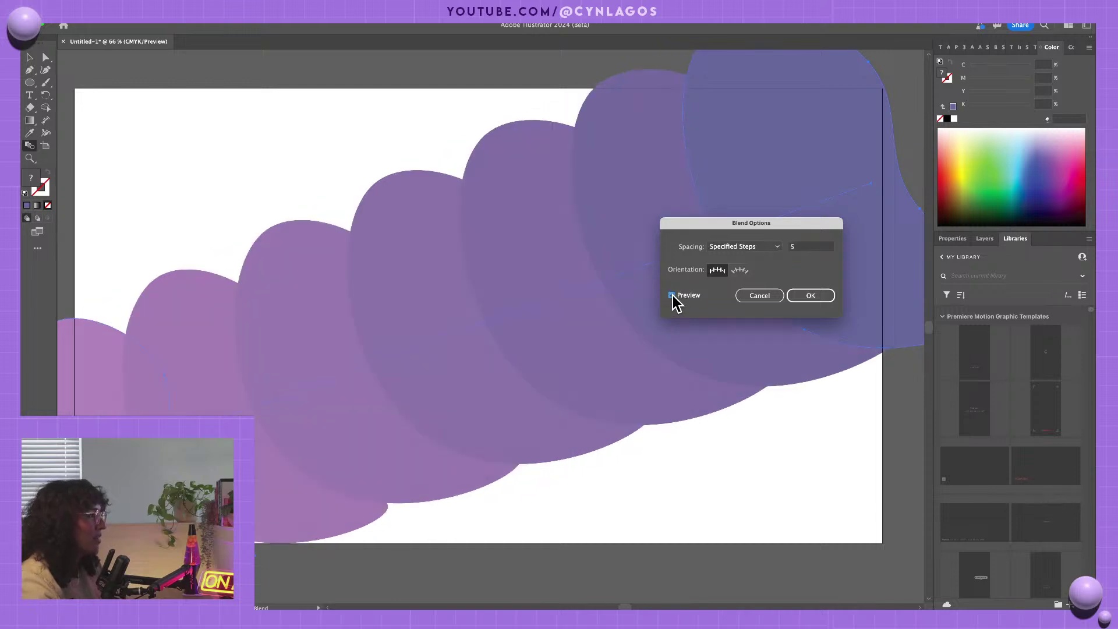
click(760, 296)
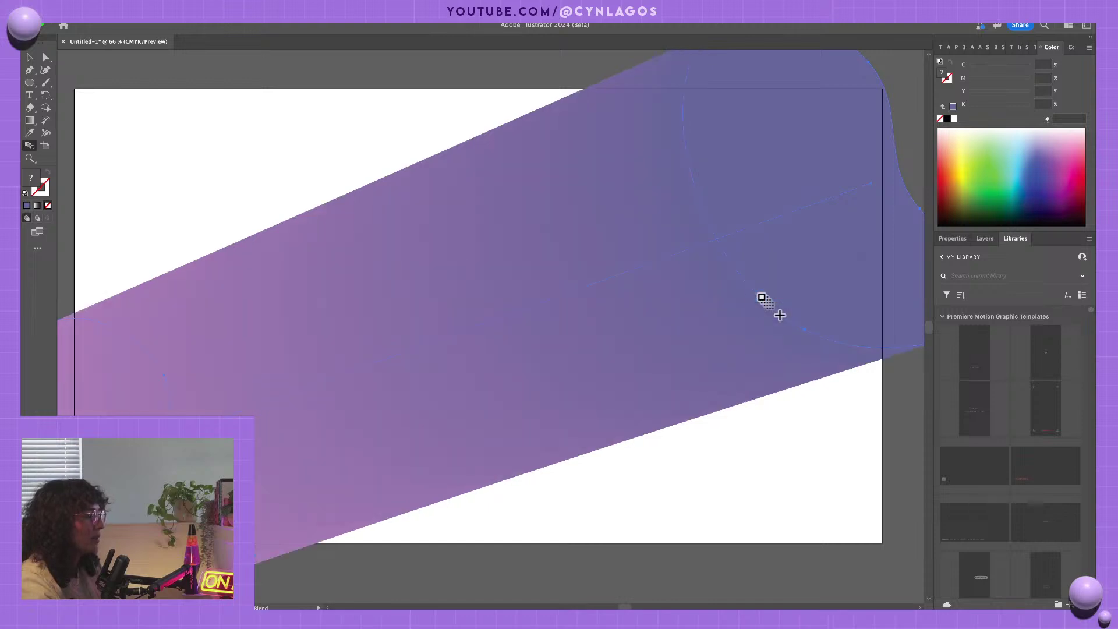
- Set the blend's spacing to Specified Steps with 5 steps
double_click(29, 145)
click(756, 247)
click(758, 261)
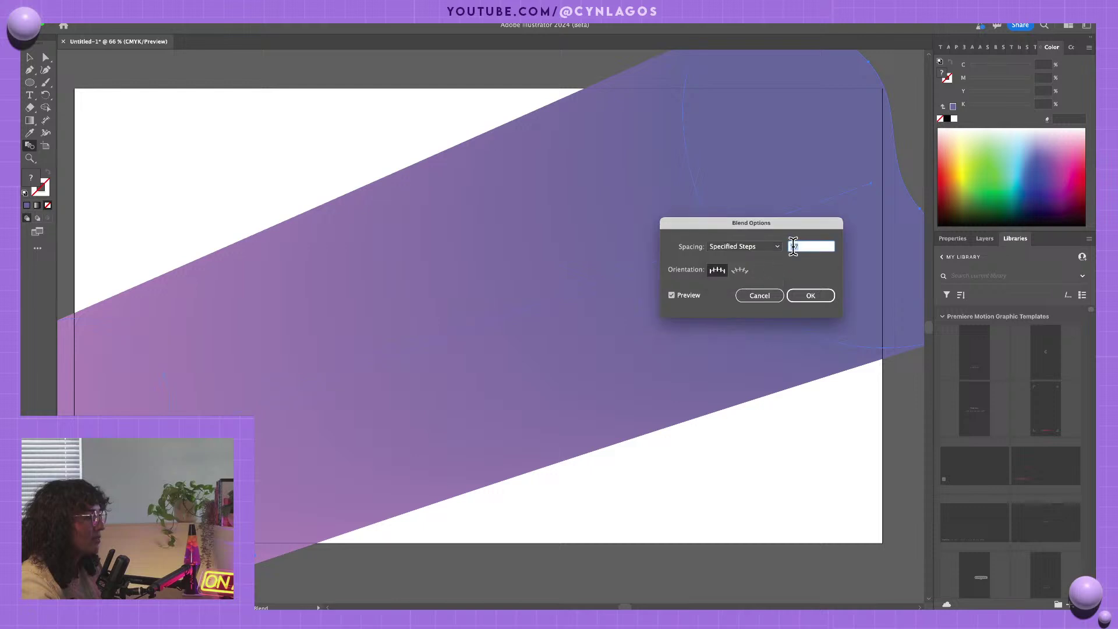
click(817, 298)
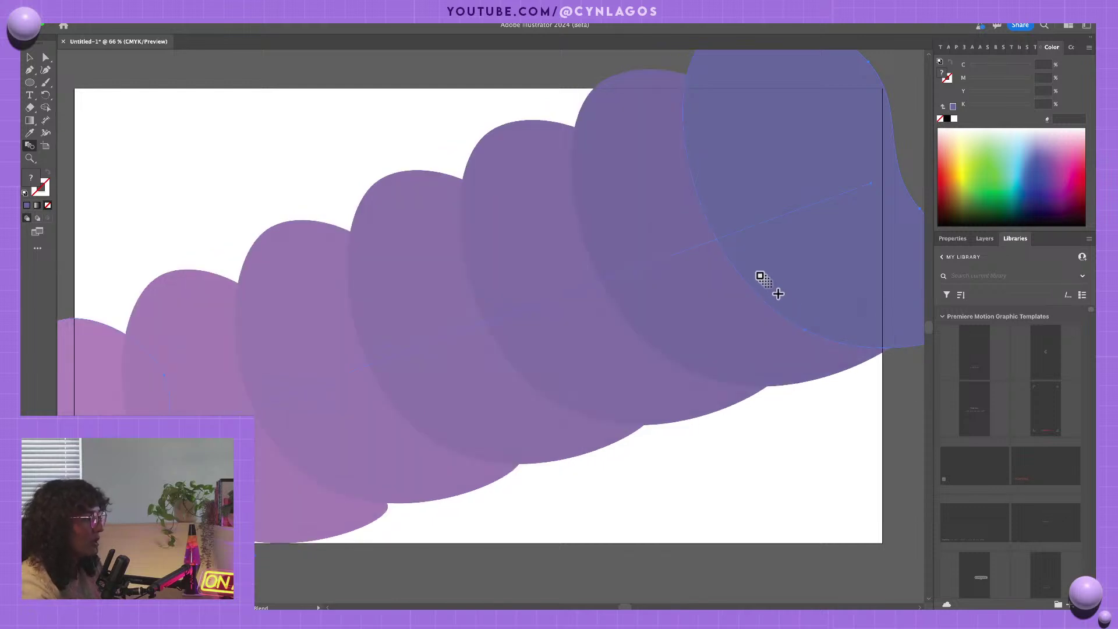
- Isolate the blend and rotate, enlarge and reposition its blue and purple end blobs until the bands cover the artboard
key(z)
key(ctrl+minus)
key(ctrl+minus)
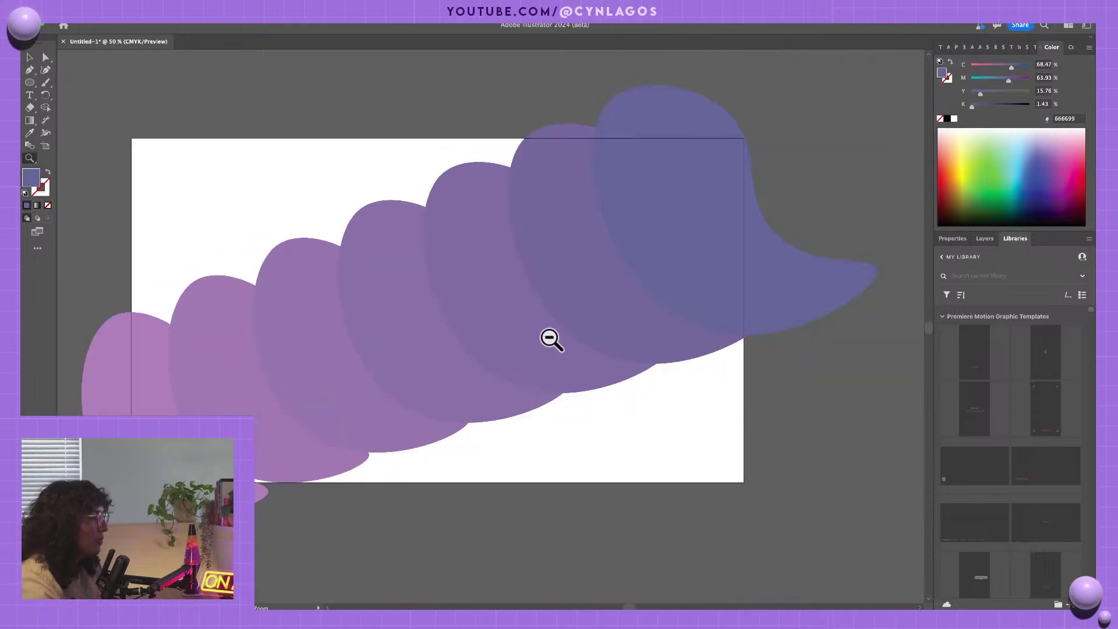
key(v)
double_click(587, 268)
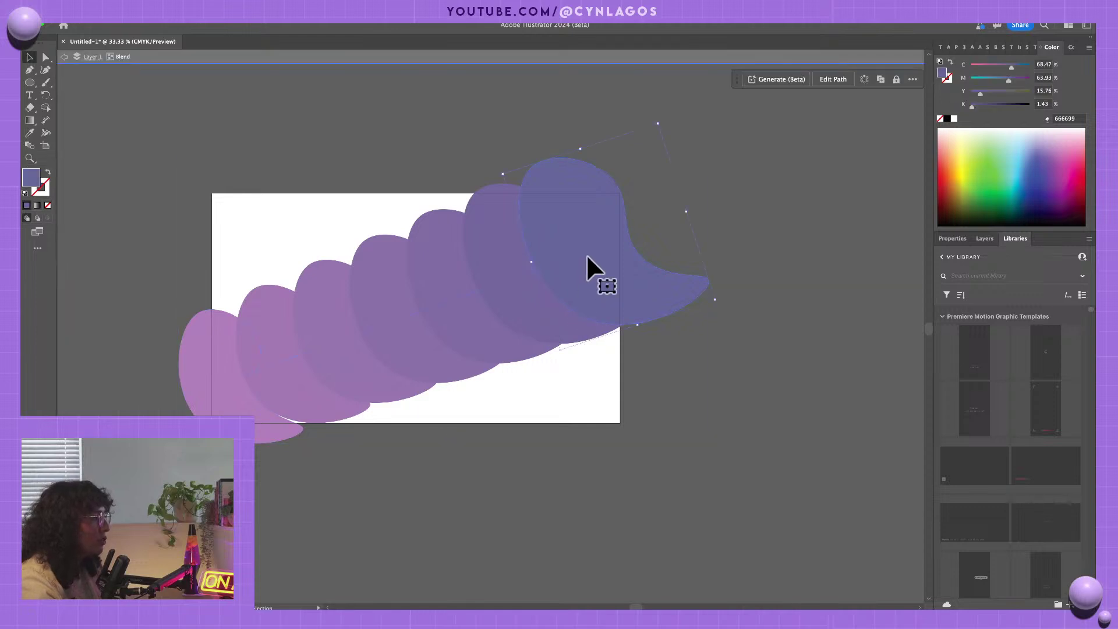
drag(717, 302, 696, 137)
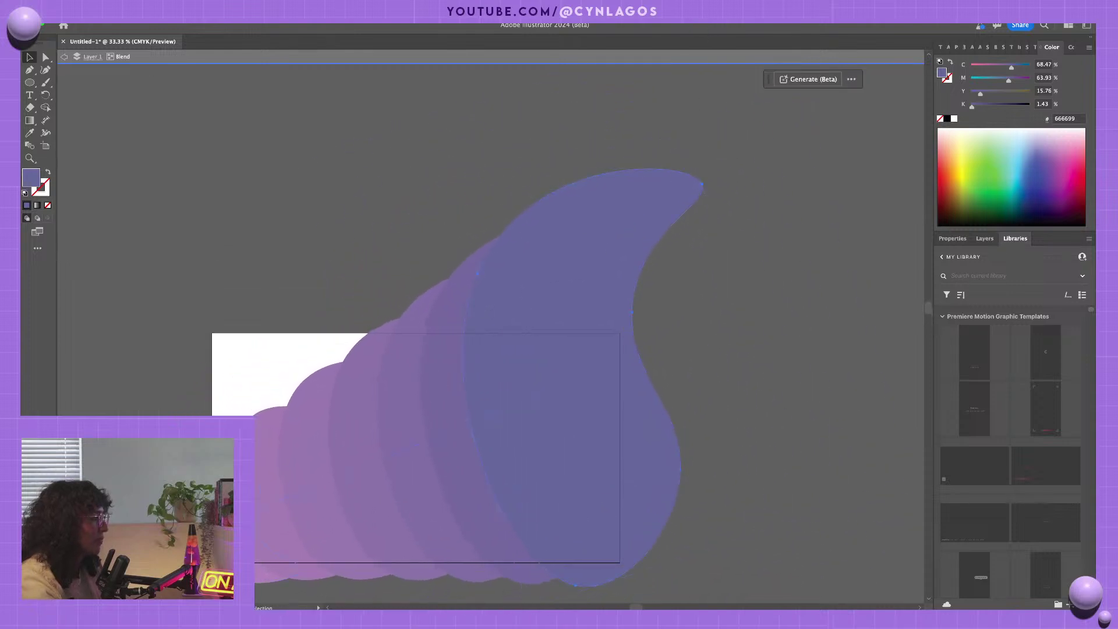
drag(245, 449, 163, 301)
scroll(554, 392, down, 5)
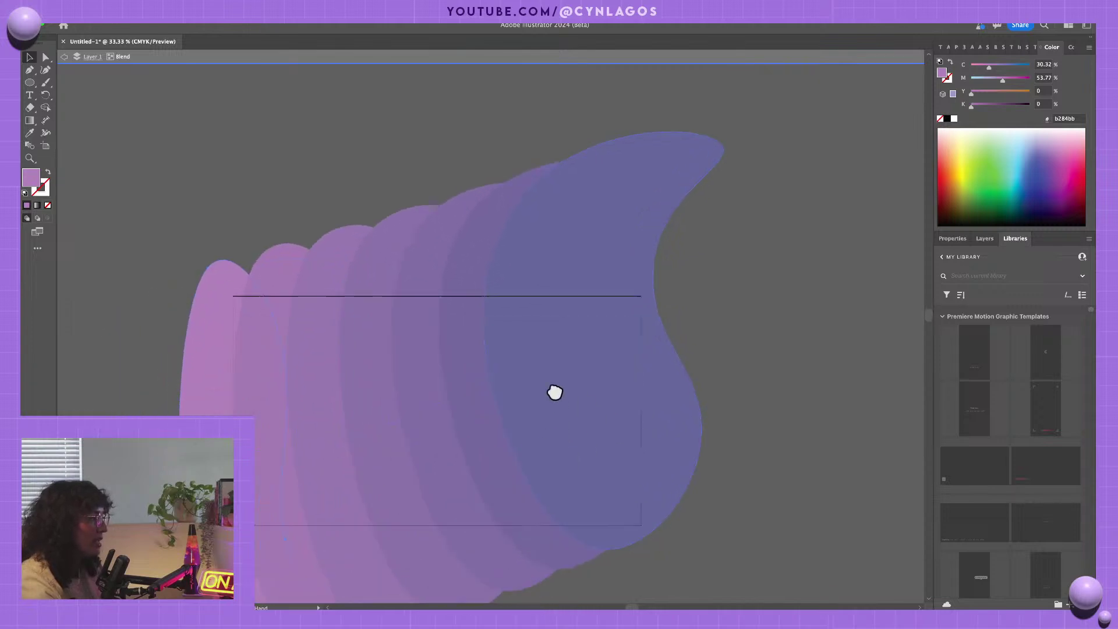
- Turn on Trim View to crop the displayed artwork to the artboard, undoing any accidental move of the blend
click(256, 17)
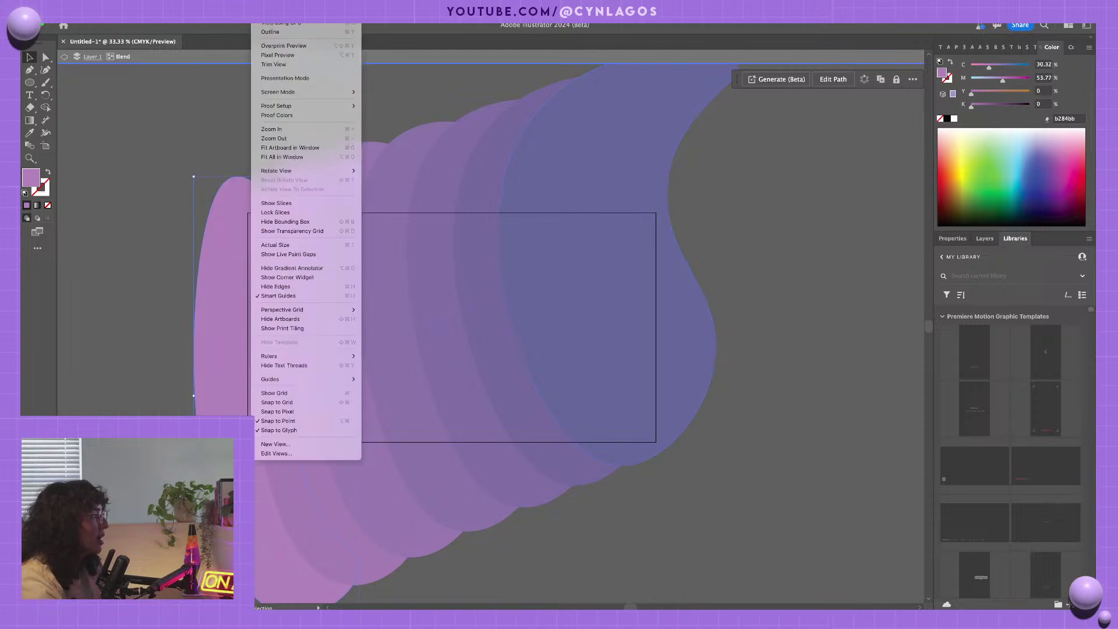
click(274, 65)
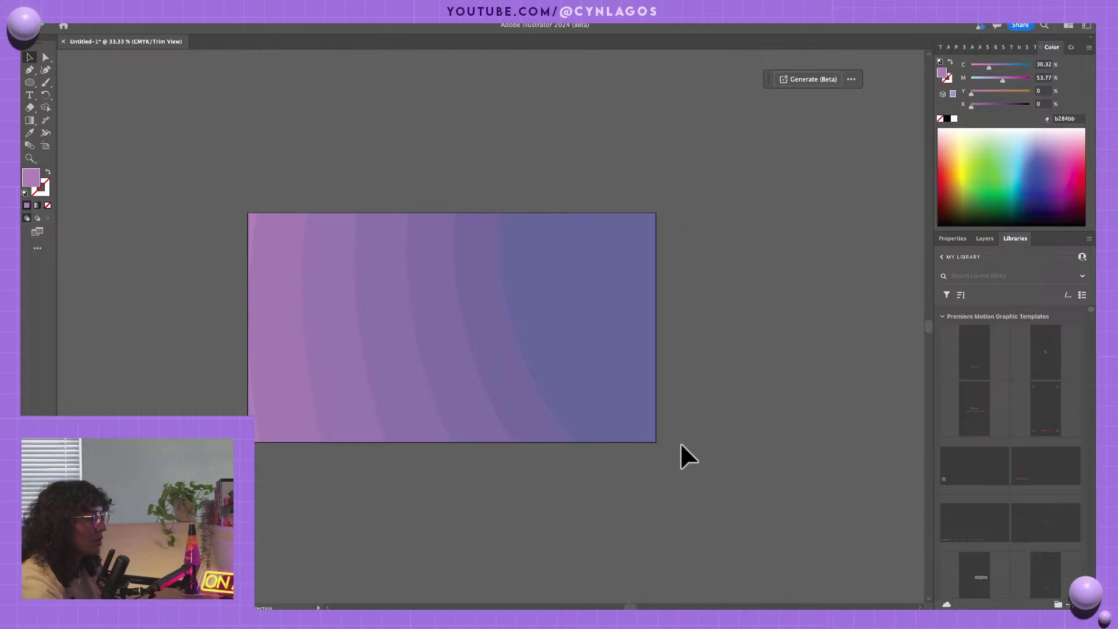
drag(614, 392, 832, 328)
key(ctrl+z)
click(786, 344)
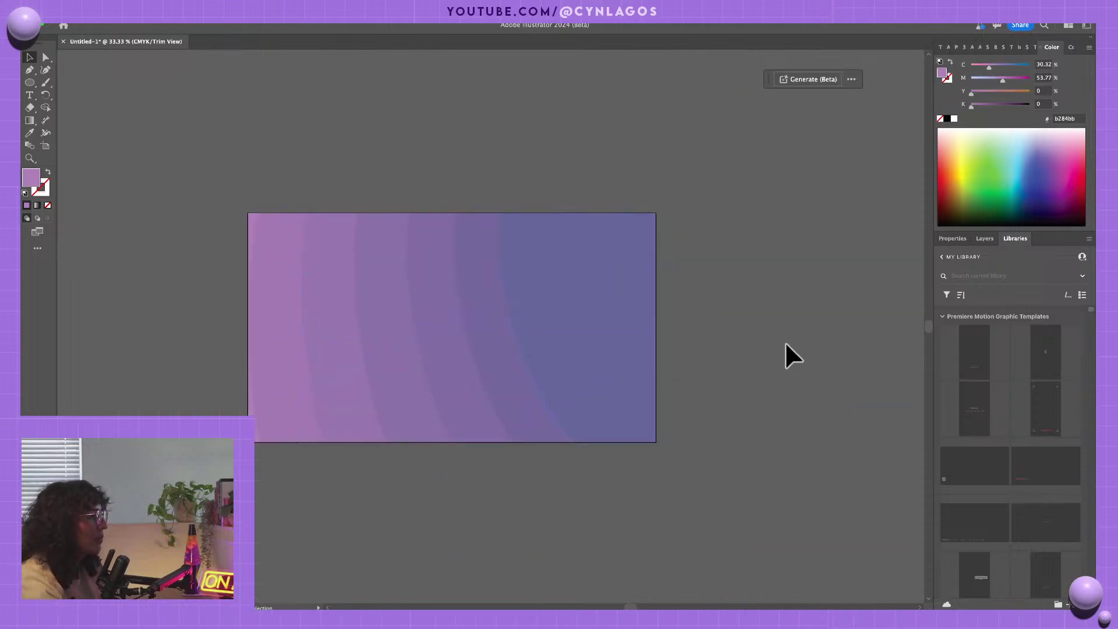
- Start exporting the selected blend as a 1x PNG asset and name it transition
click(609, 256)
right_click(600, 231)
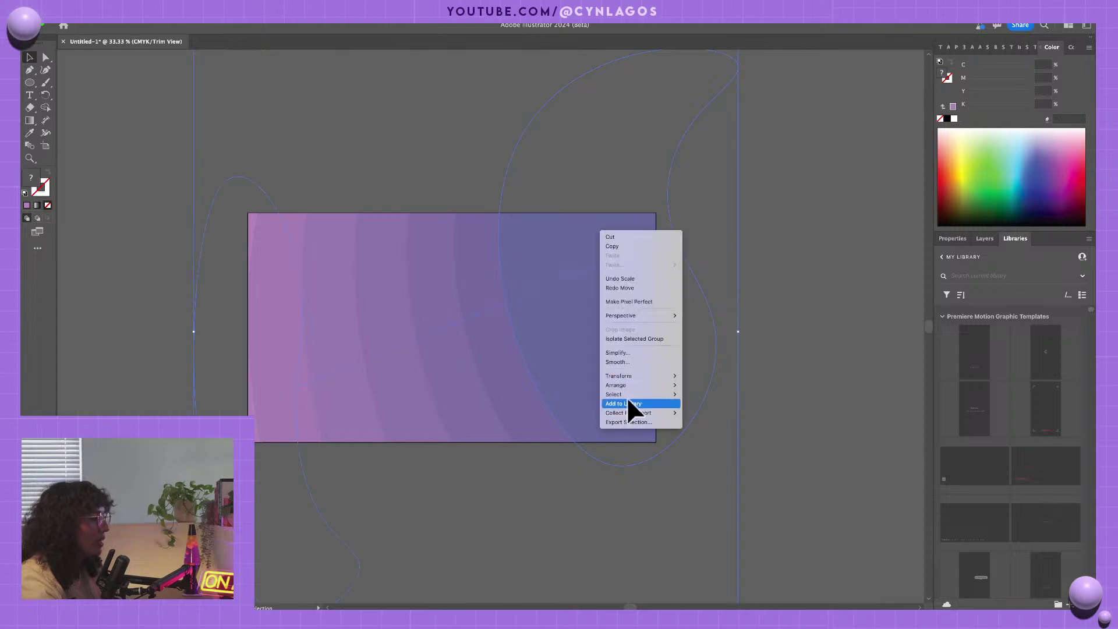
click(634, 422)
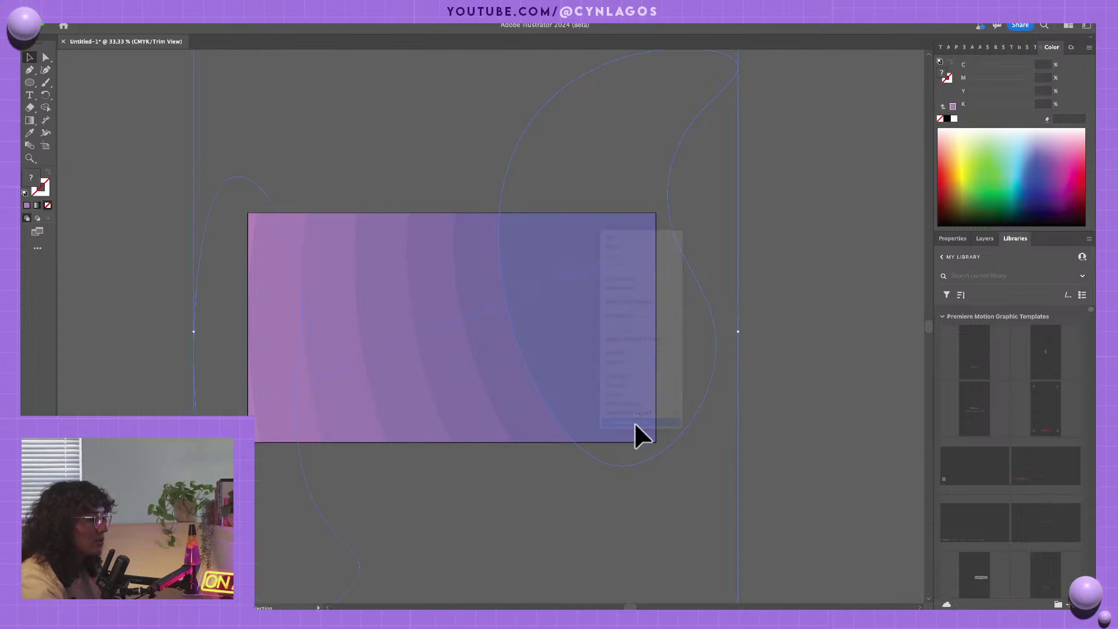
double_click(375, 247)
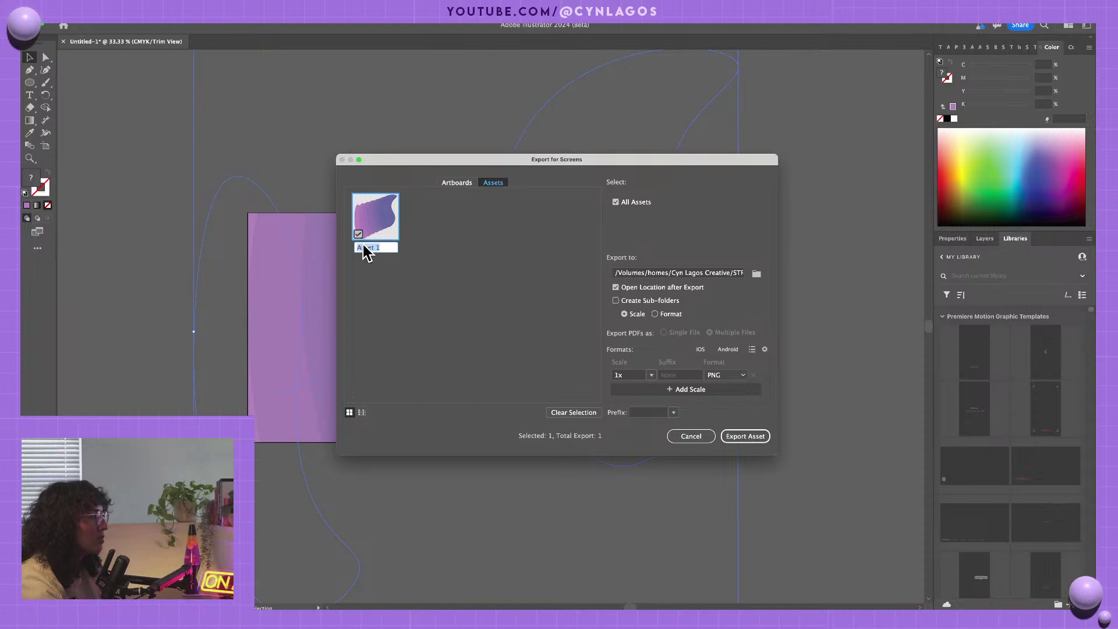
text(transition)
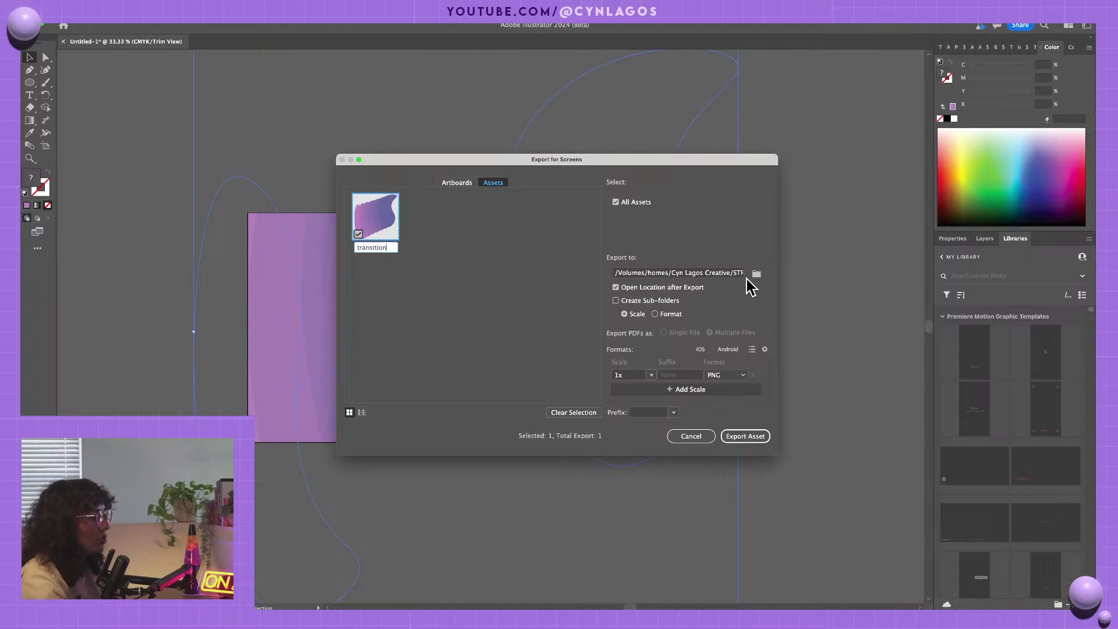
- Change the export destination, browsing through VFX and Medium Unlimited to the LIVEMU-Day3-Premiere folder
click(756, 273)
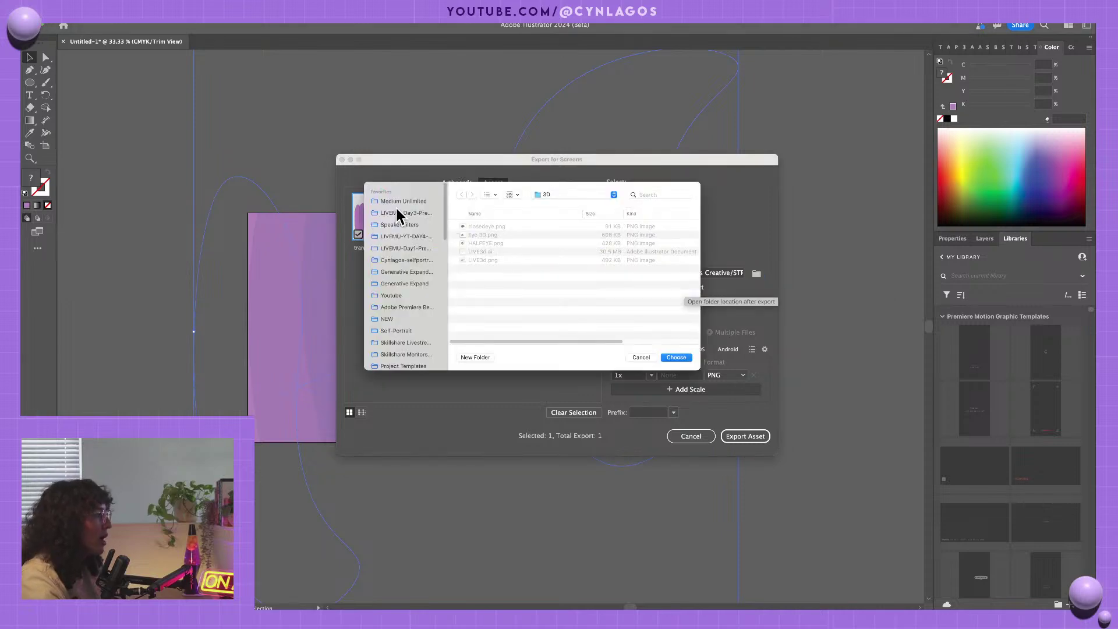
click(548, 193)
click(548, 203)
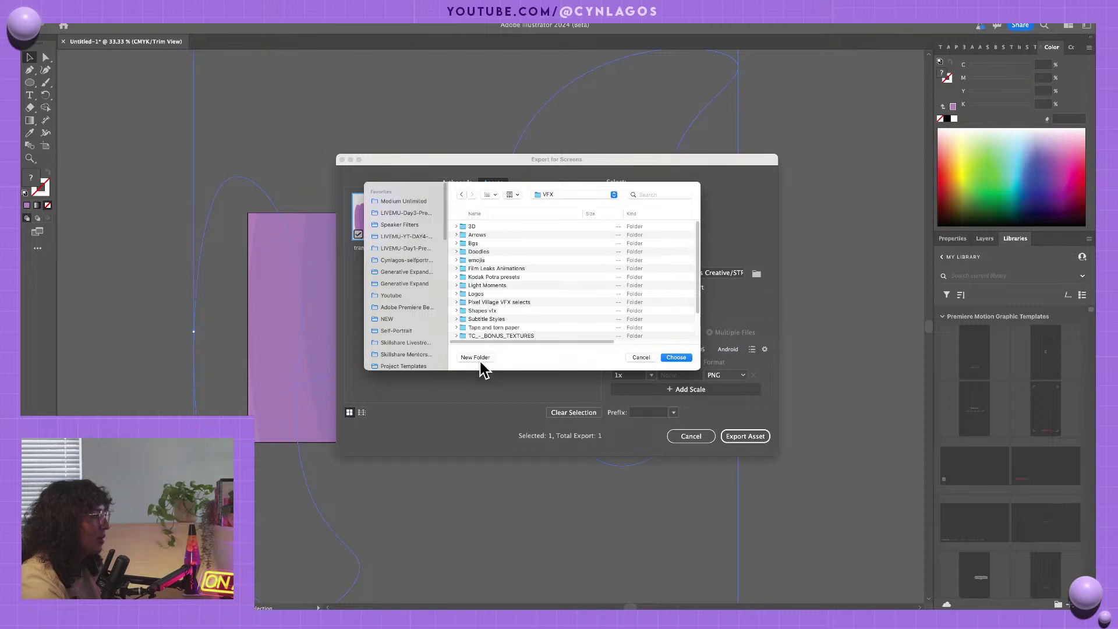
click(406, 202)
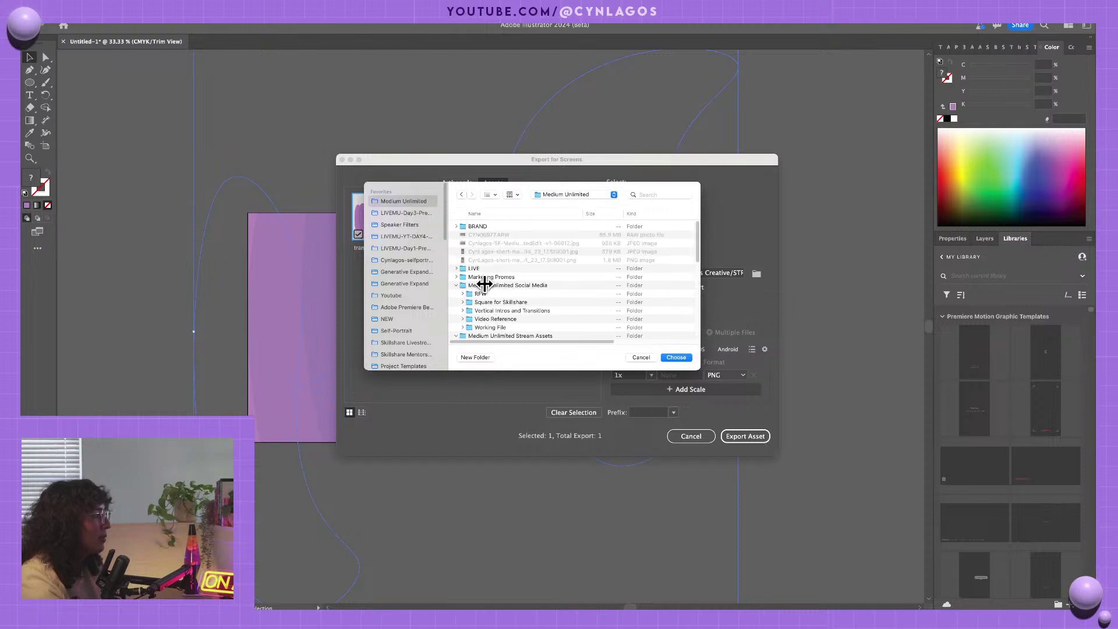
click(410, 214)
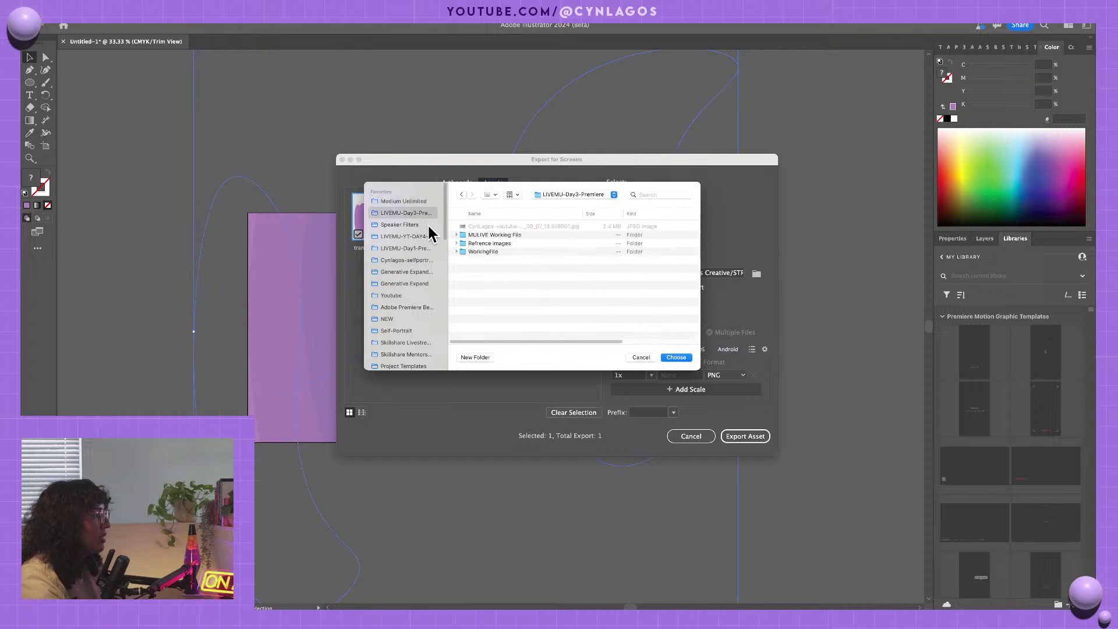
click(482, 244)
click(455, 242)
click(455, 243)
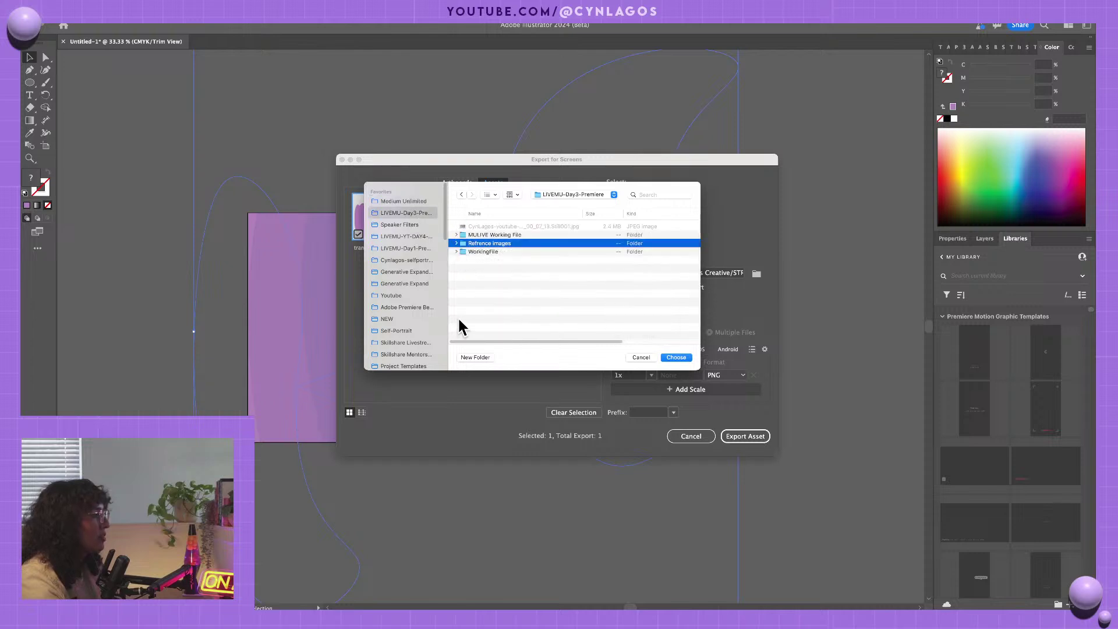
- Create a folder named Reference graphics in LIVEMU-Day3-Premiere and export the transition asset into it
click(473, 357)
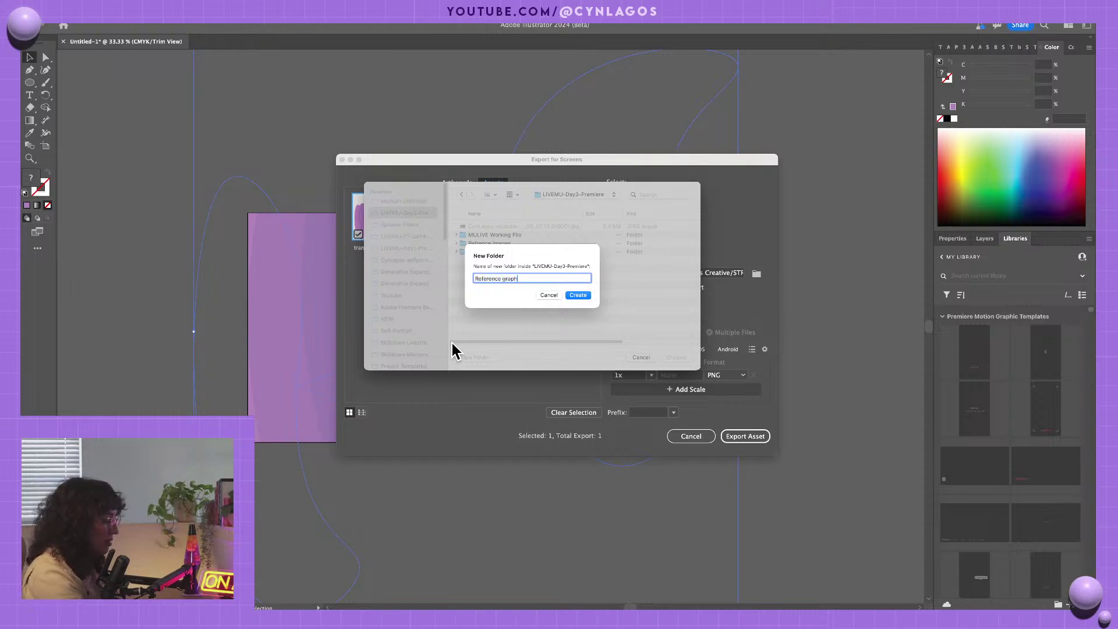
key(Return)
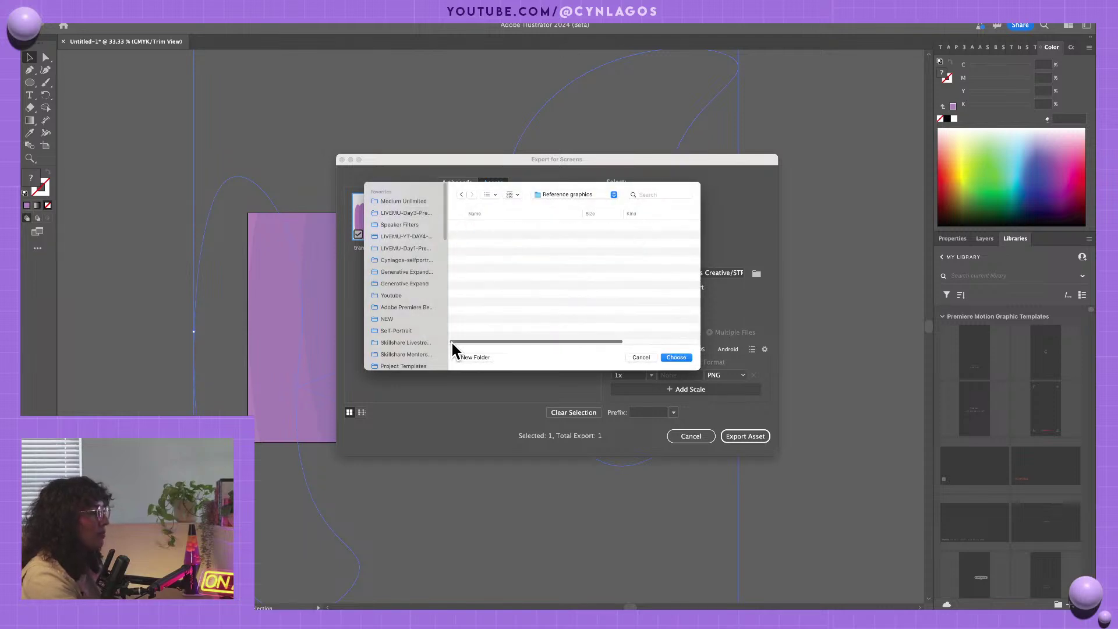
key(Return)
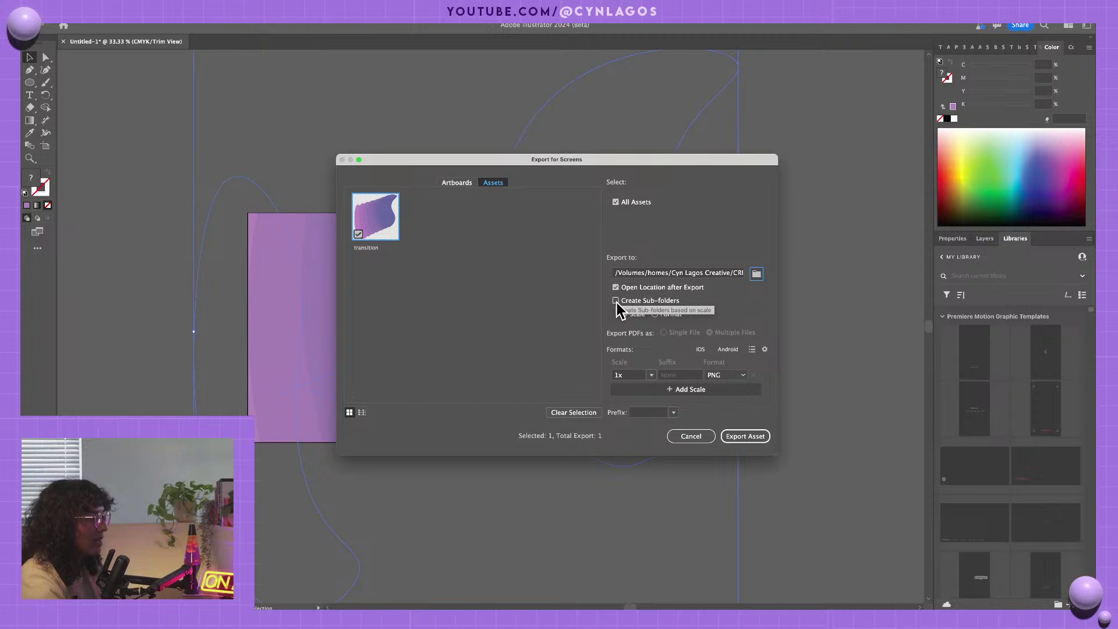
click(741, 438)
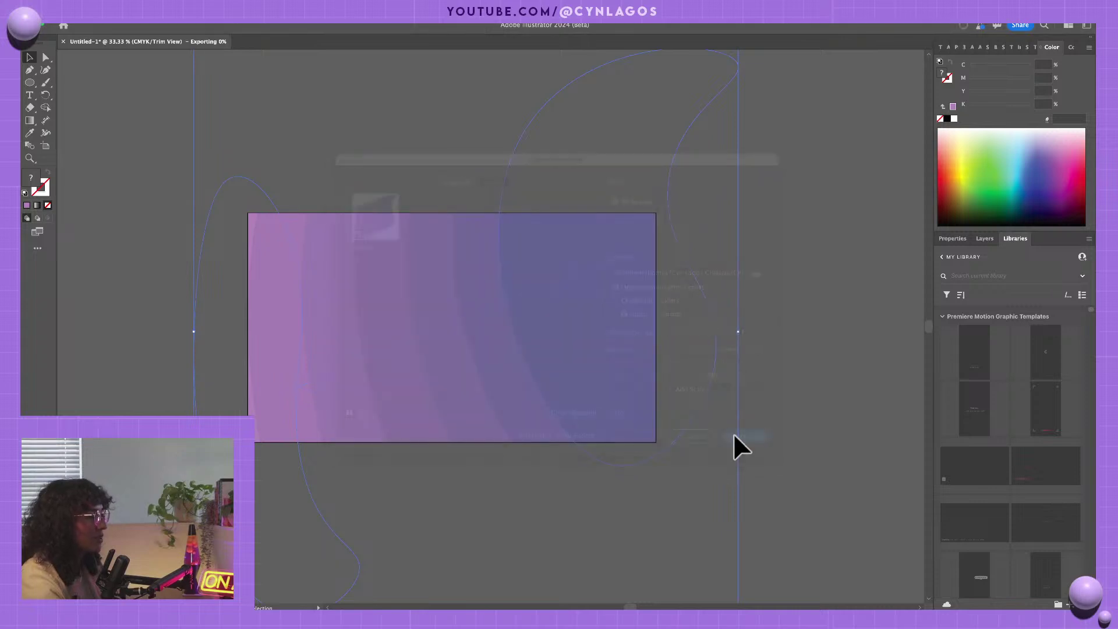
- Preview the exported transition.png, switch to Premiere Pro and import the image into the project's VFX bin
click(529, 169)
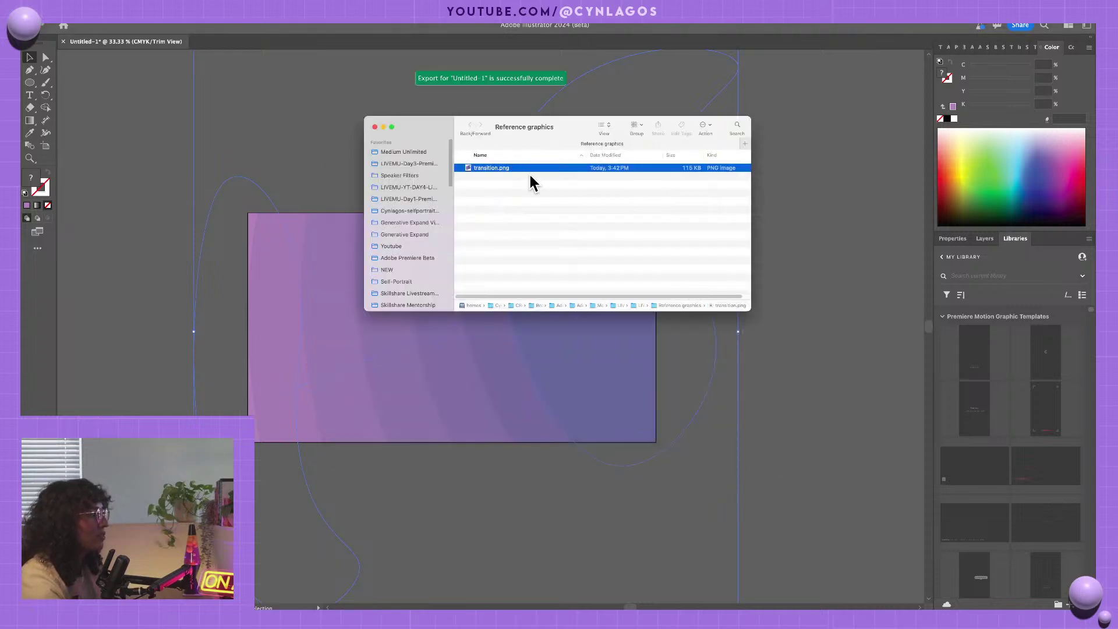
key(space)
key(space)
drag(529, 174, 547, 156)
key(super+Tab)
key(super+Tab)
click(545, 155)
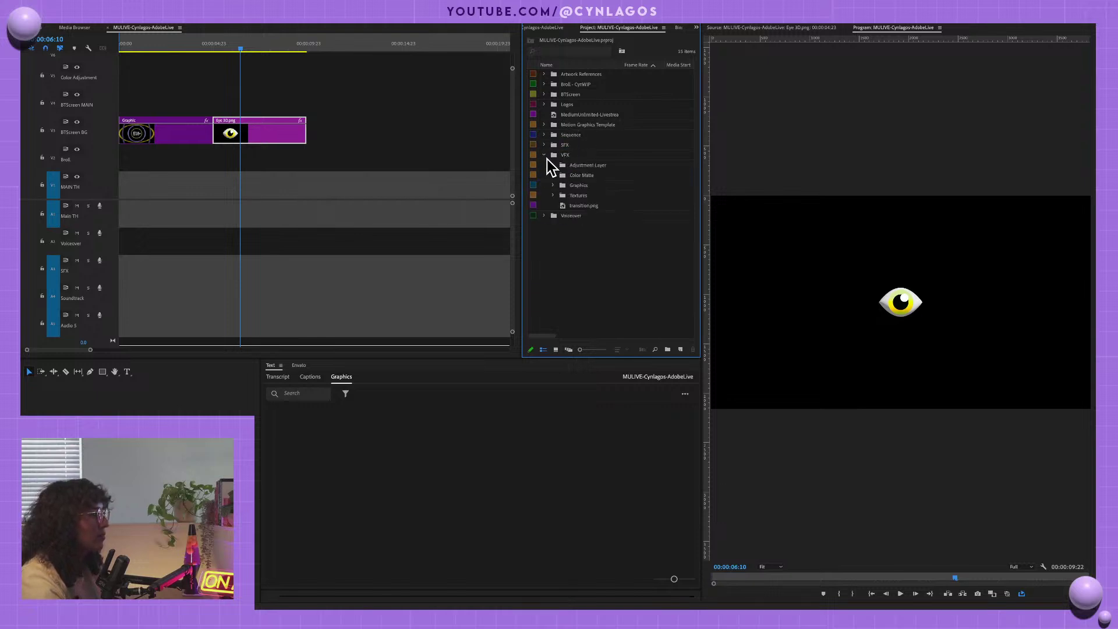
- Place transition.png after the Eye 3D.png clip on the BTScreen BG track and file the image in the VFX bin's Graphics folder
drag(563, 206, 319, 131)
click(554, 187)
click(584, 195)
click(572, 209)
click(343, 49)
click(351, 131)
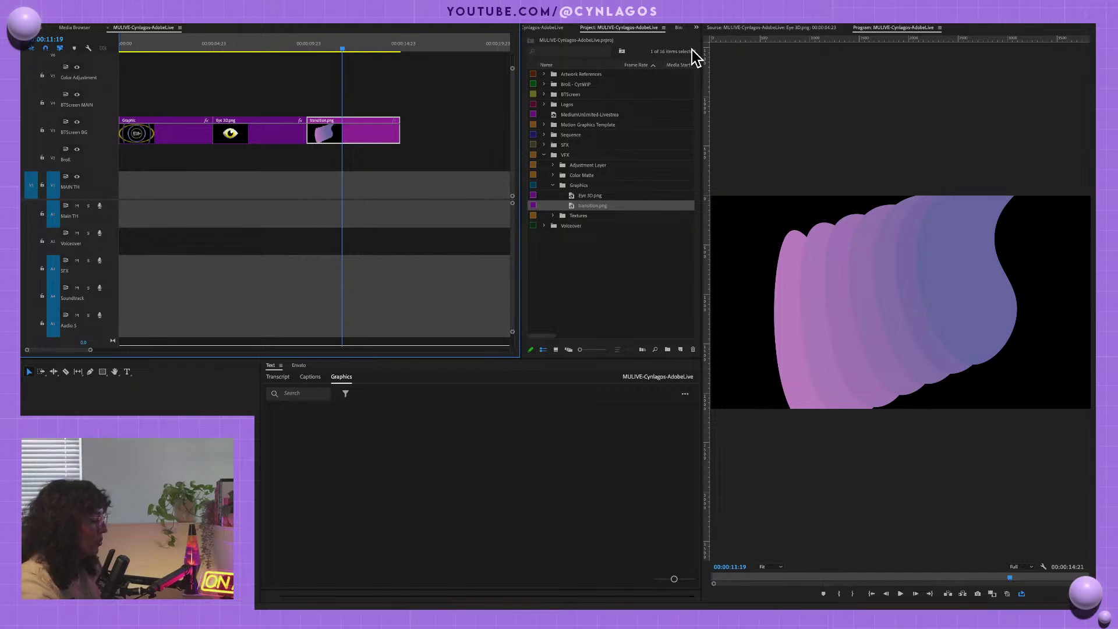
- Show the transition clip's Motion properties in Effect Controls and play back part of the clip
key(shift+5)
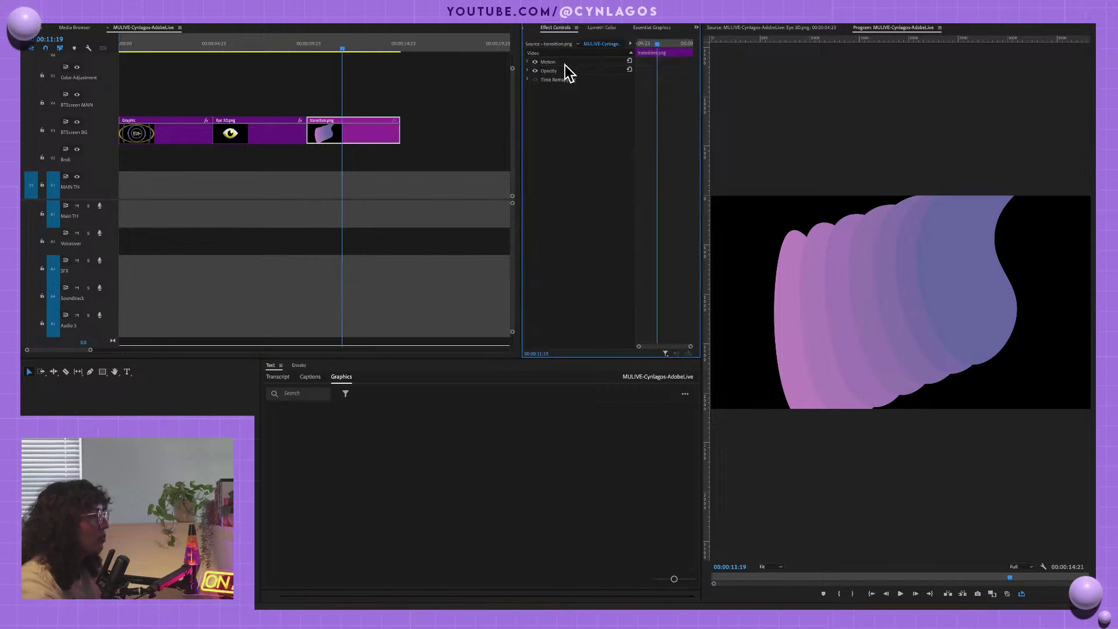
click(526, 64)
click(527, 61)
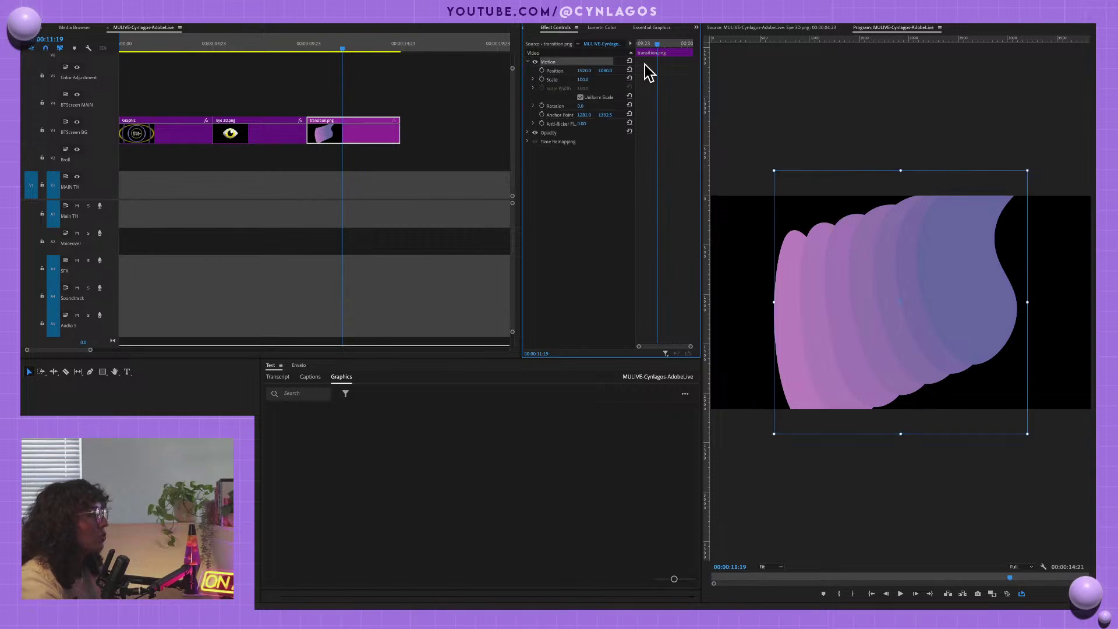
drag(655, 37, 628, 42)
key(space)
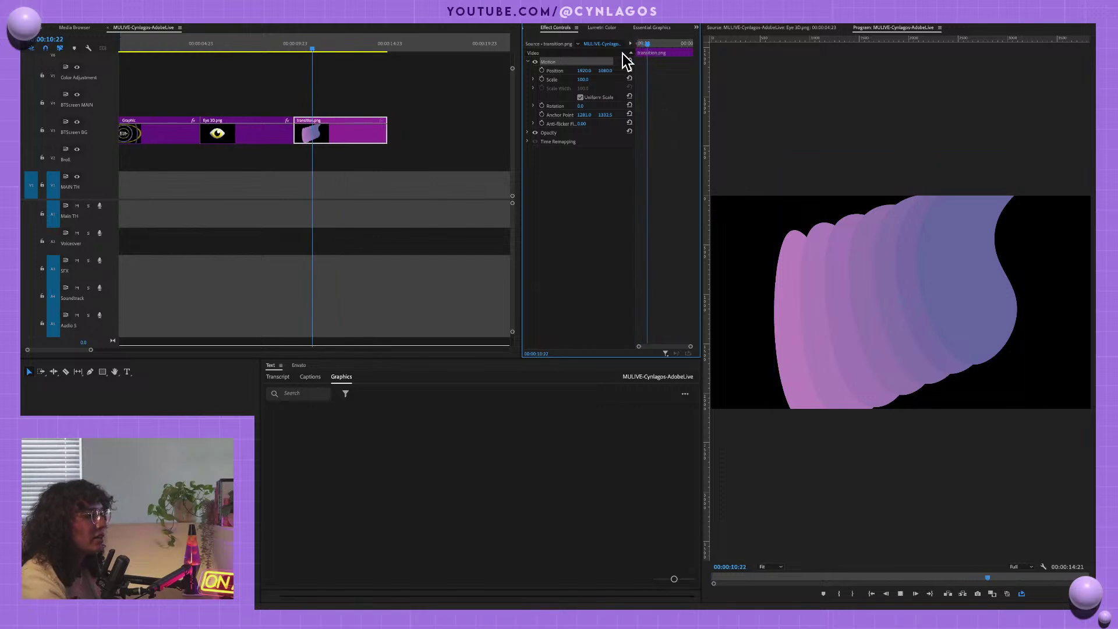
key(space)
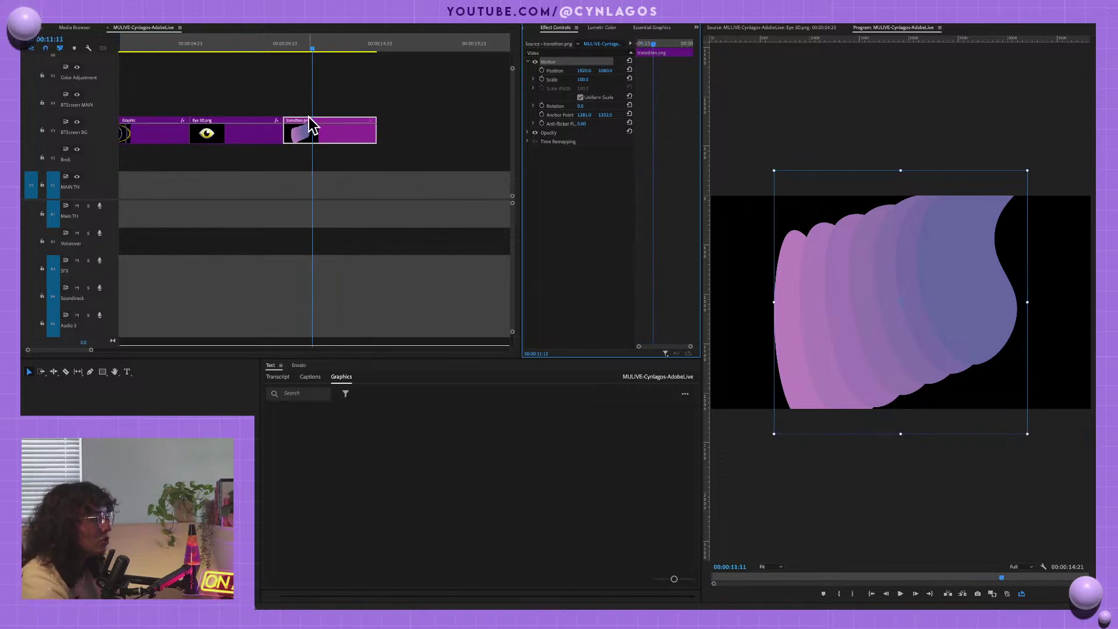
- Delete the transition.png clip from the BTScreen BG track
click(320, 133)
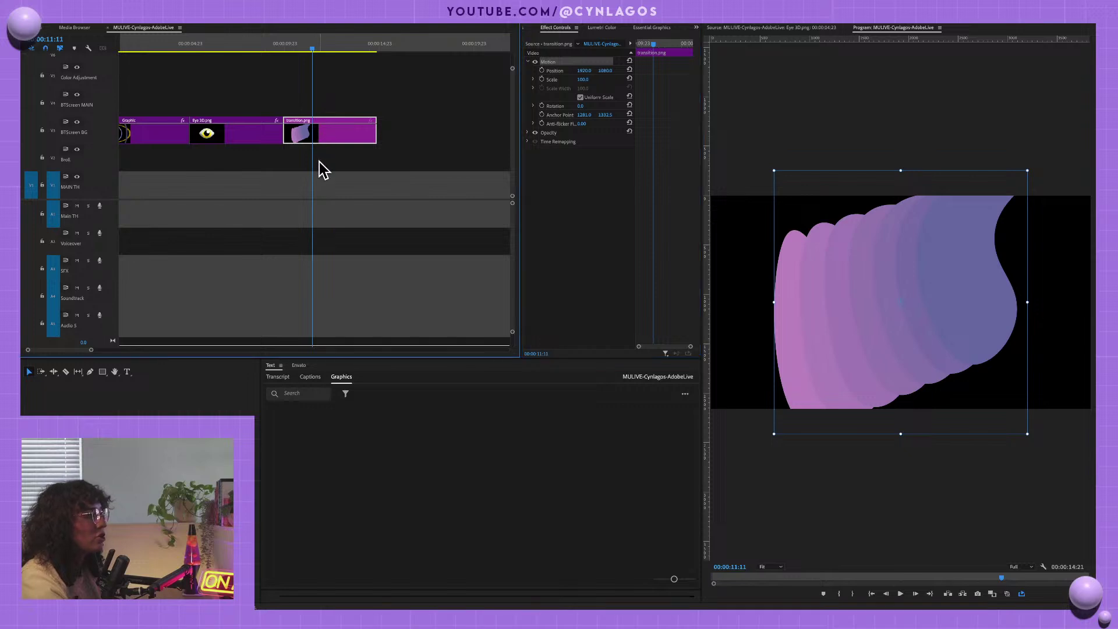
right_click(344, 139)
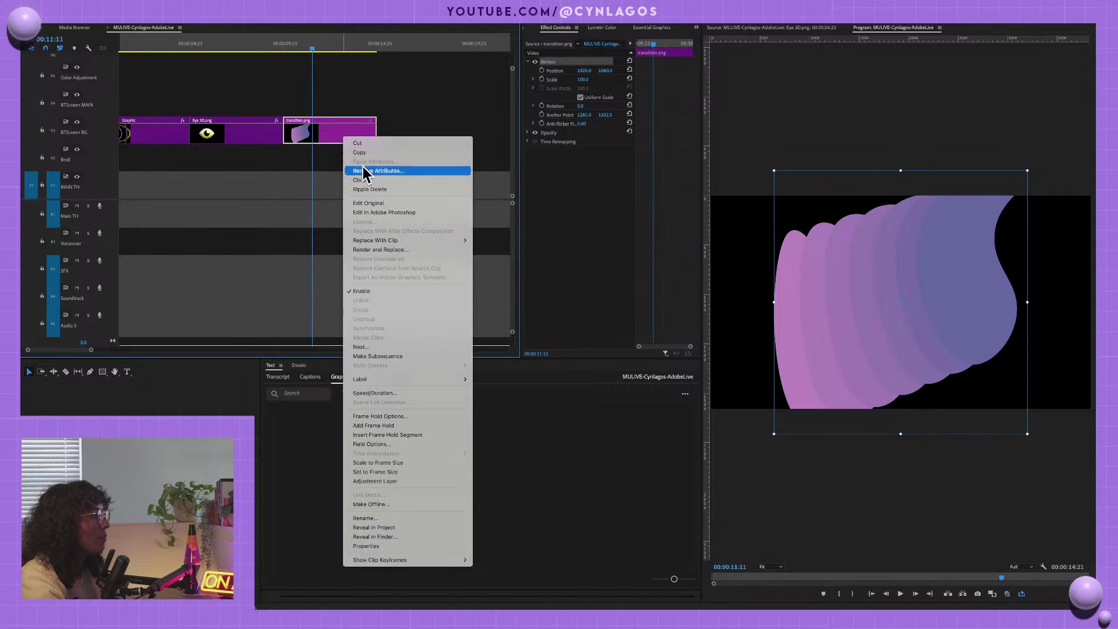
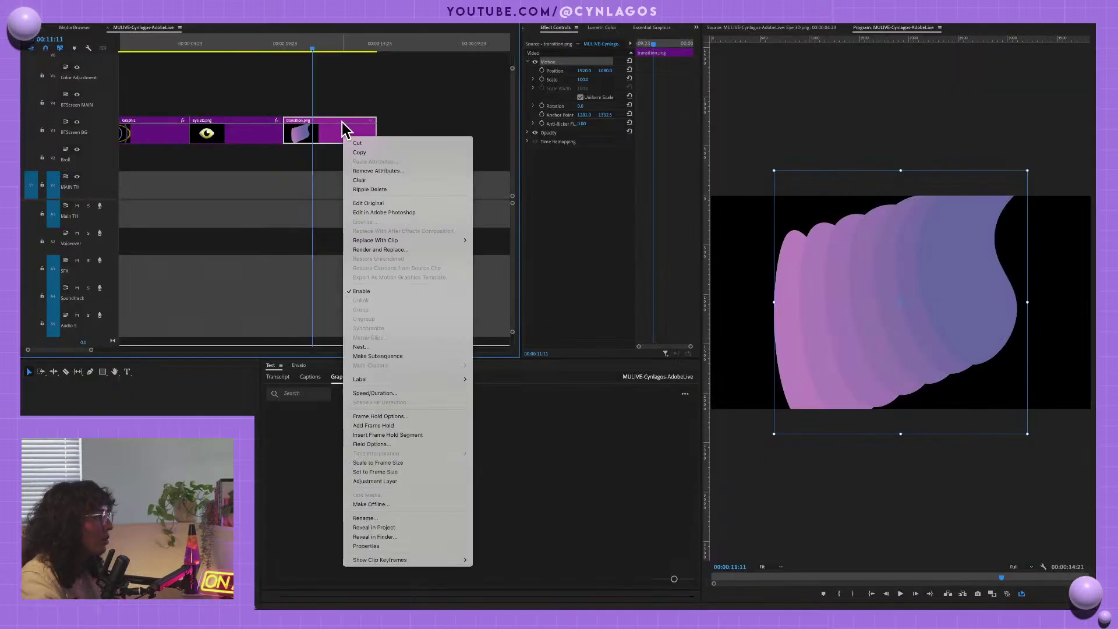
click(352, 90)
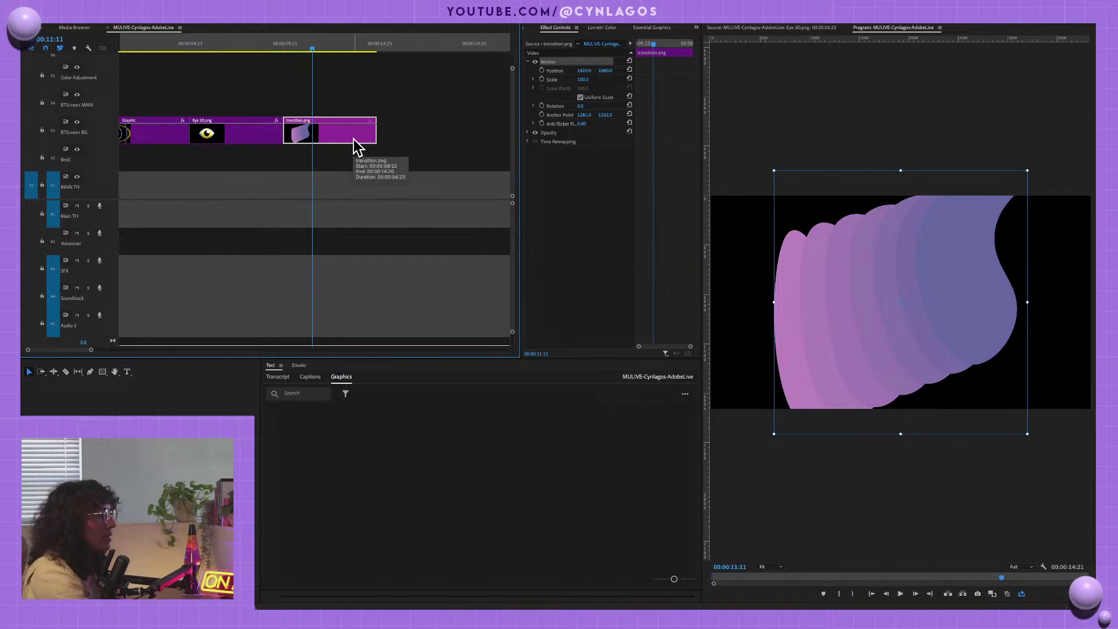
key(Delete)
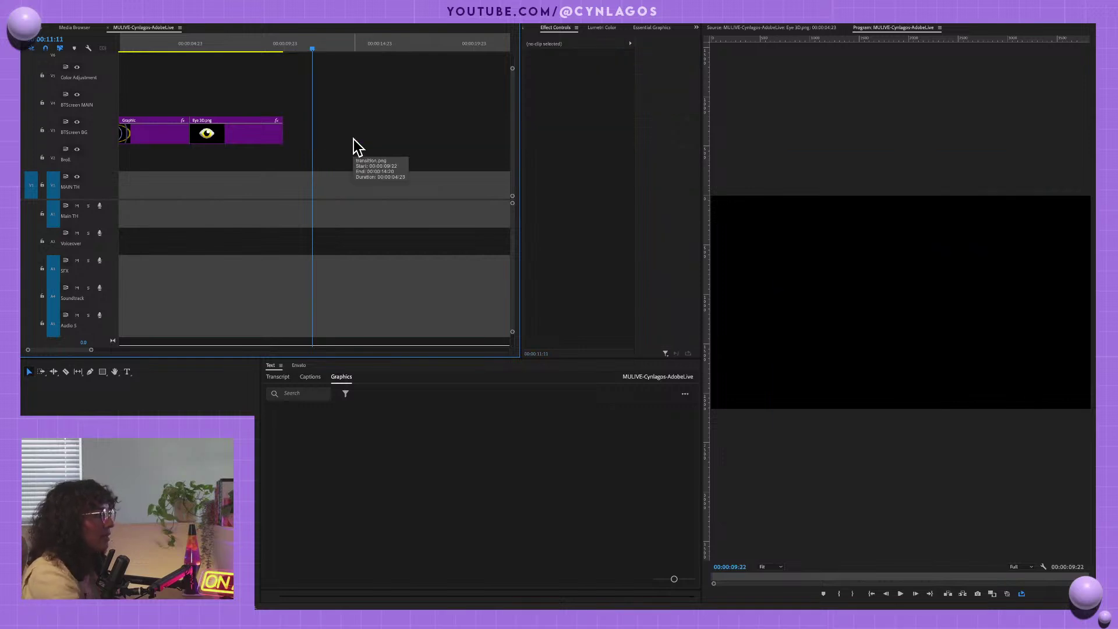
- Start a new graphic layer from a file in Essential Graphics
click(697, 28)
click(722, 75)
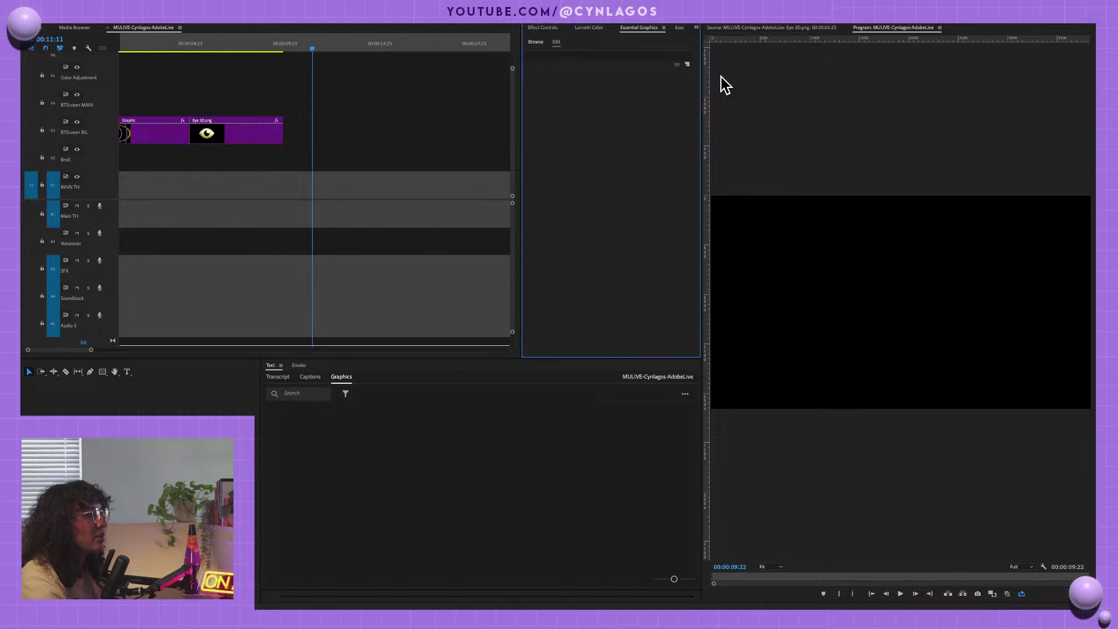
click(535, 42)
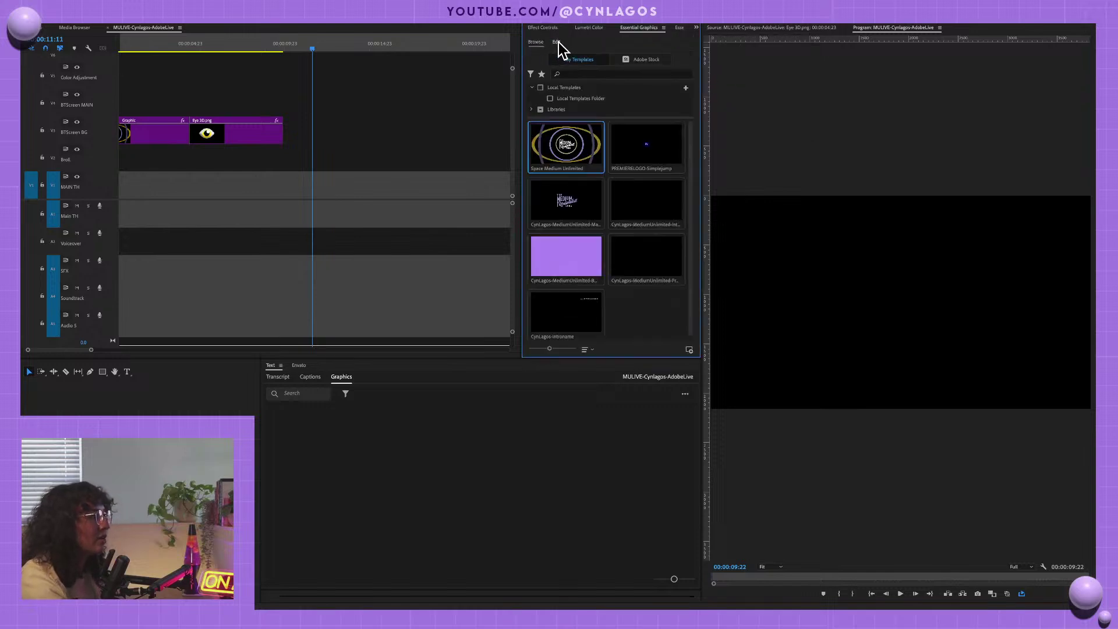
click(557, 42)
click(687, 65)
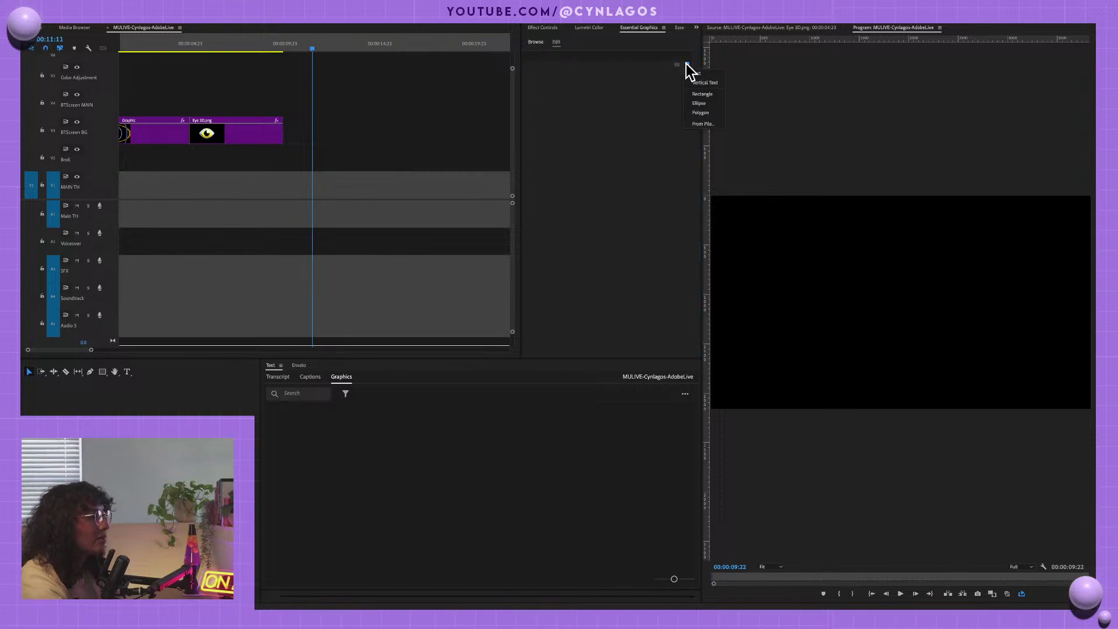
click(702, 125)
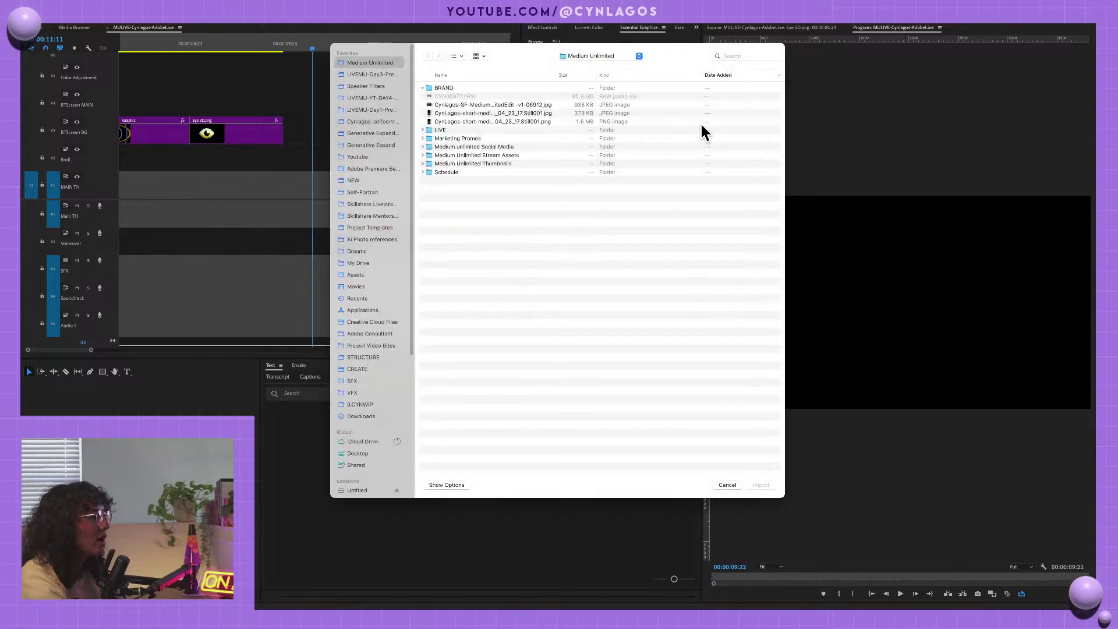
- Import transition.png from the Reference graphics folder in LIVEMU-Day3-Premiere as a graphic at the playhead
click(424, 87)
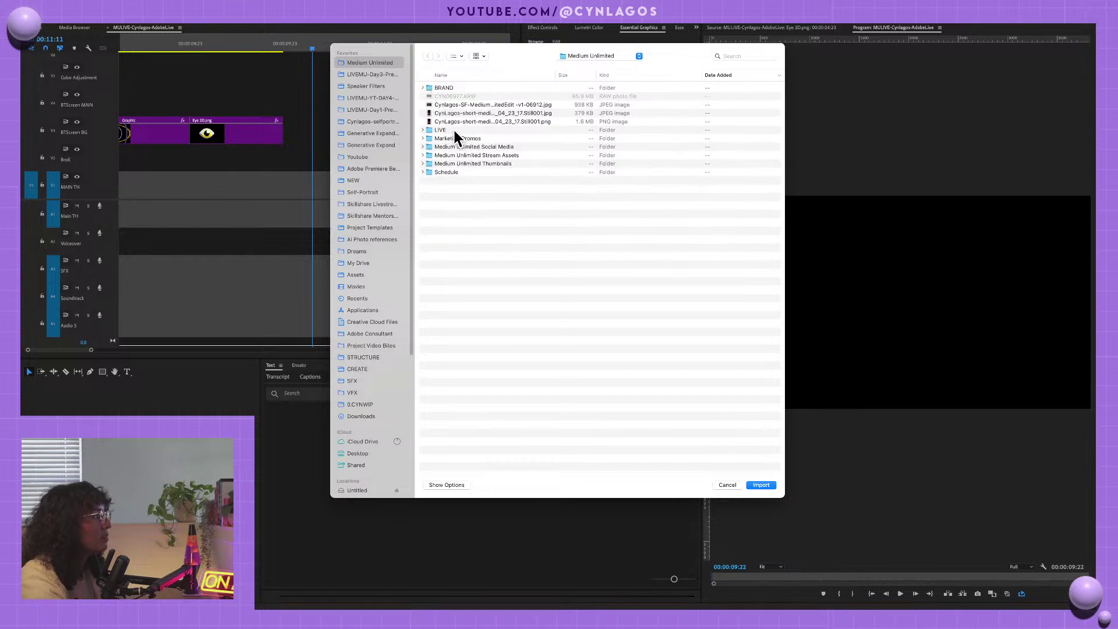
click(423, 129)
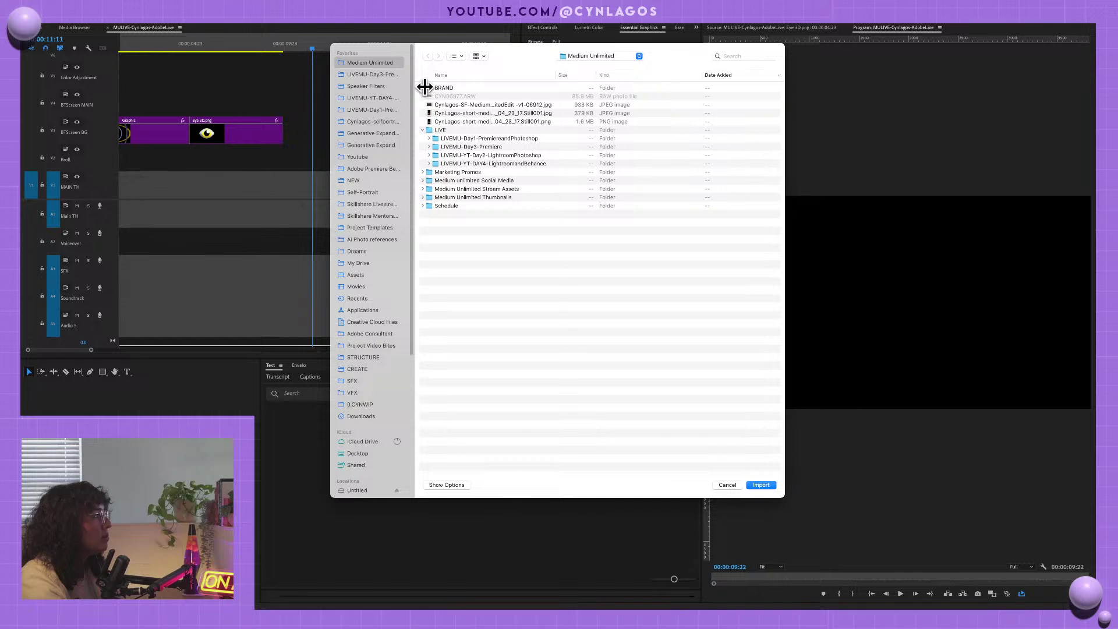
click(463, 146)
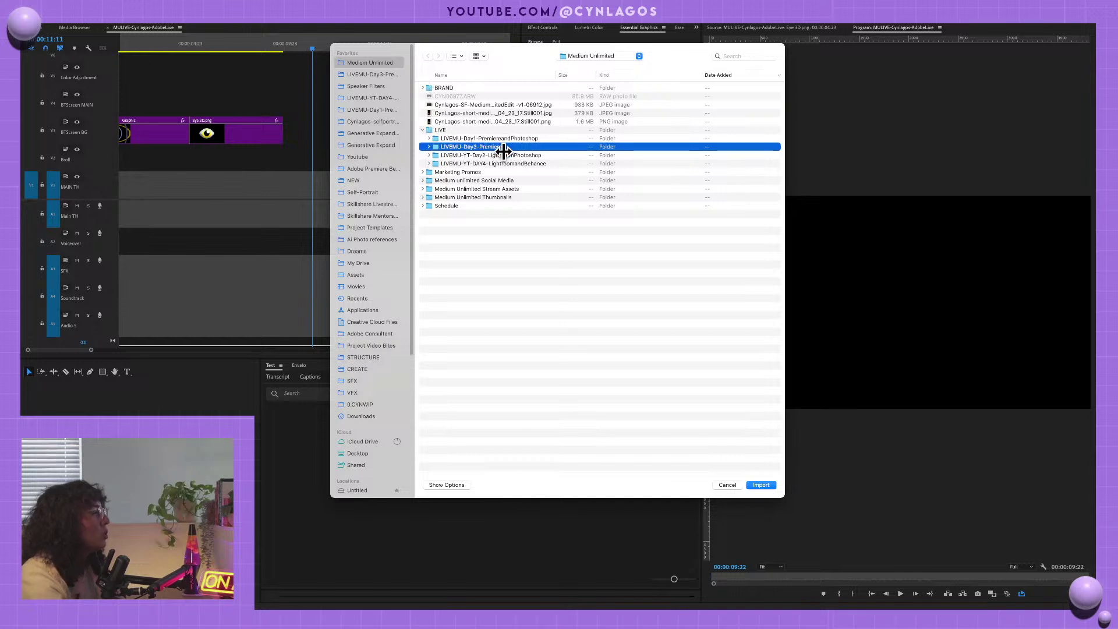
double_click(503, 146)
click(429, 97)
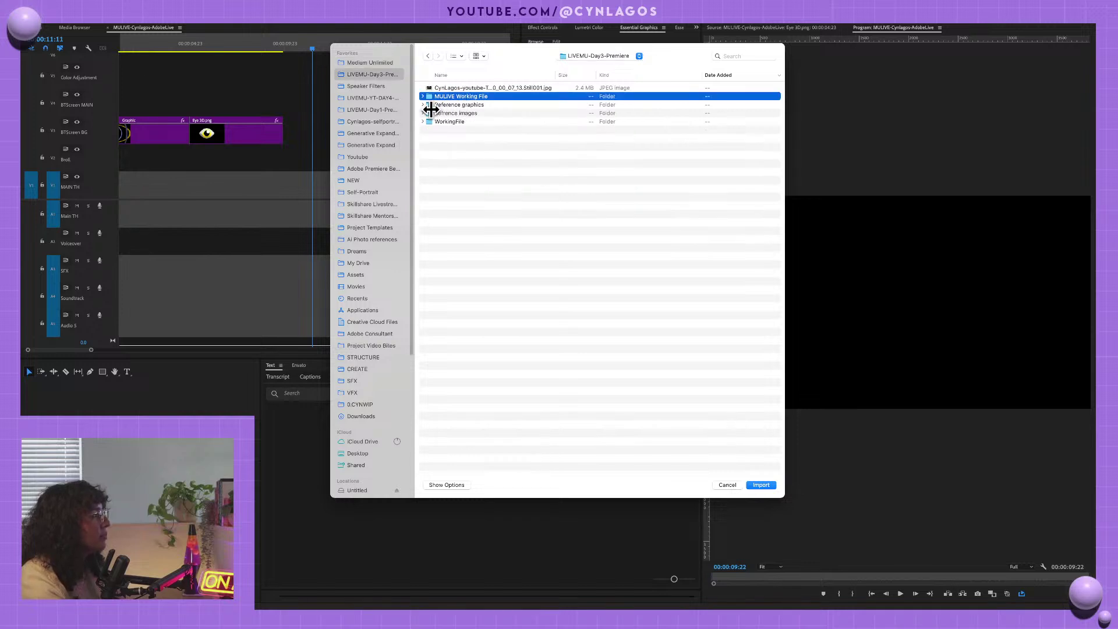
click(428, 104)
click(427, 105)
click(462, 113)
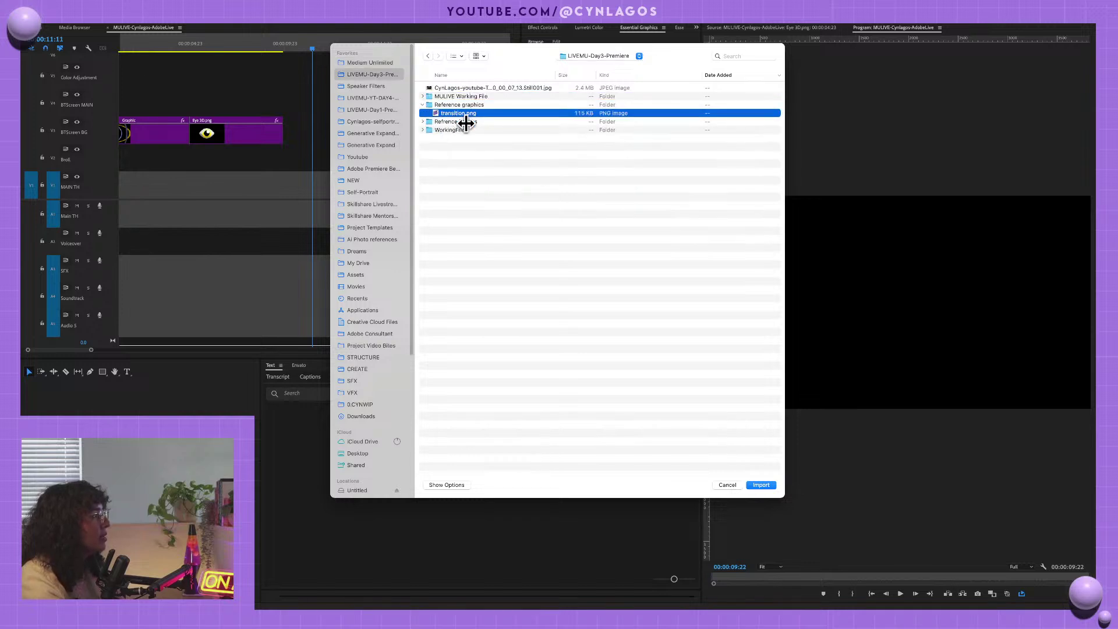
key(Return)
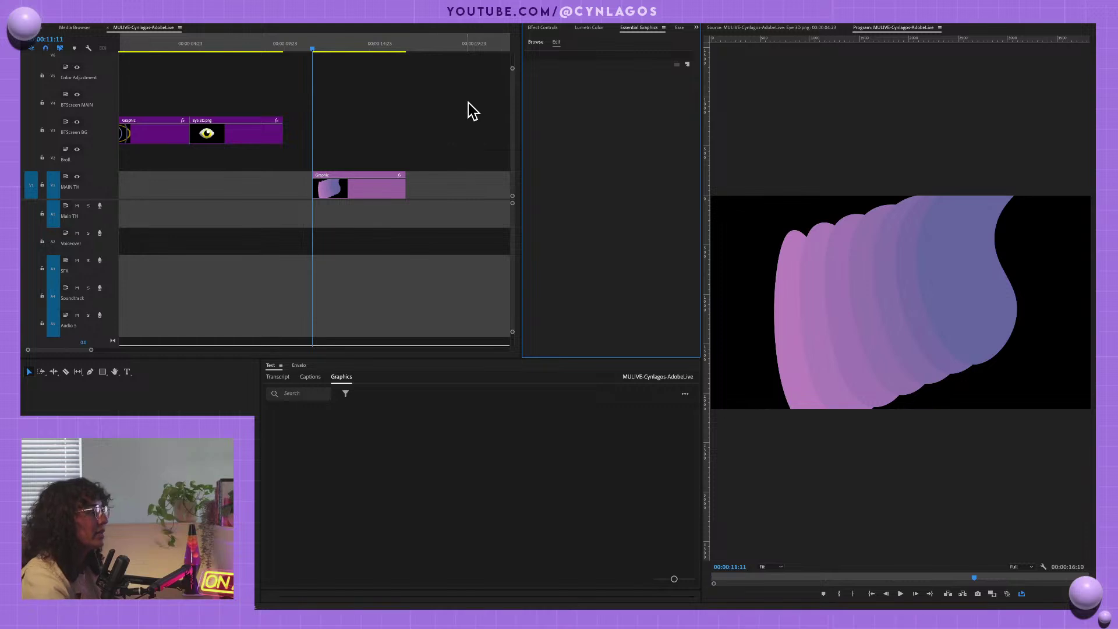
- Play the new graphic briefly, and scale up its transition layer until the coloured bands fill the whole frame
key(space)
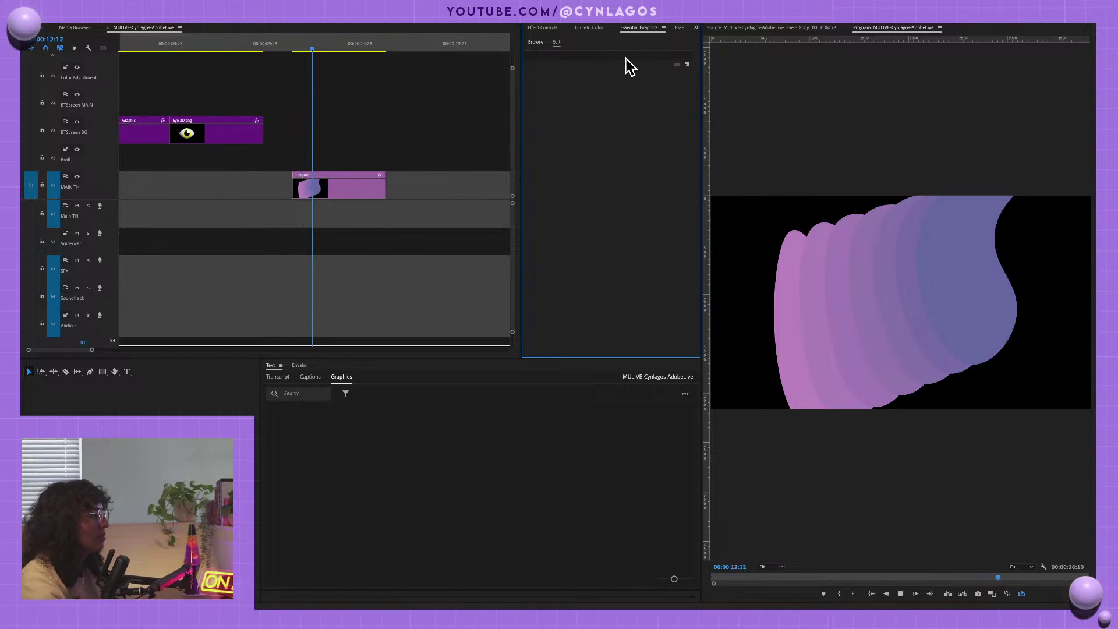
key(space)
click(580, 57)
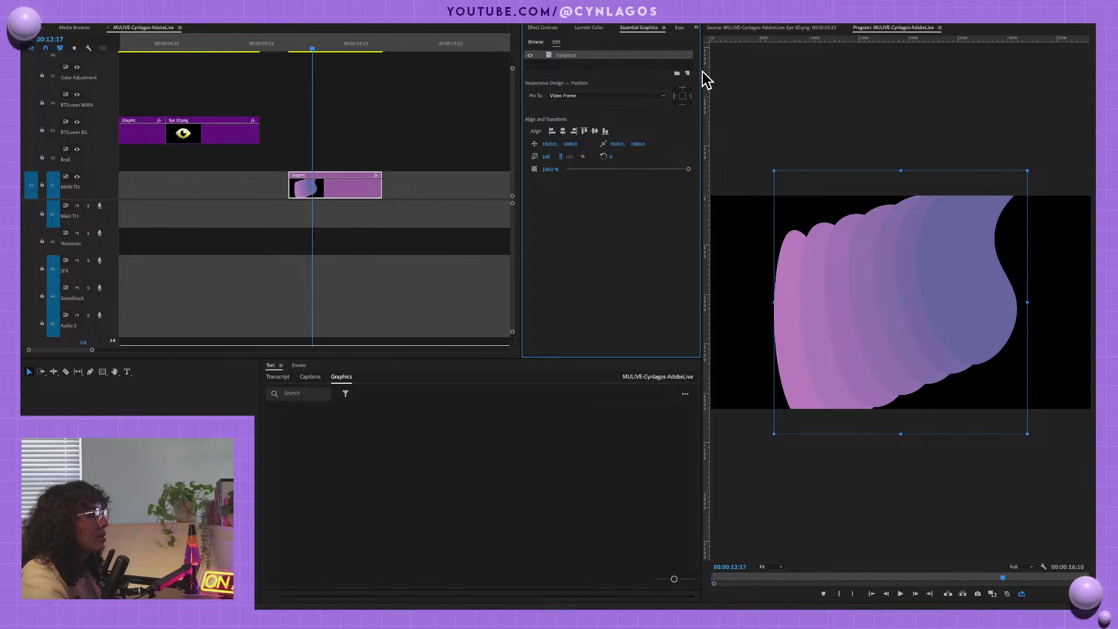
drag(546, 156, 583, 156)
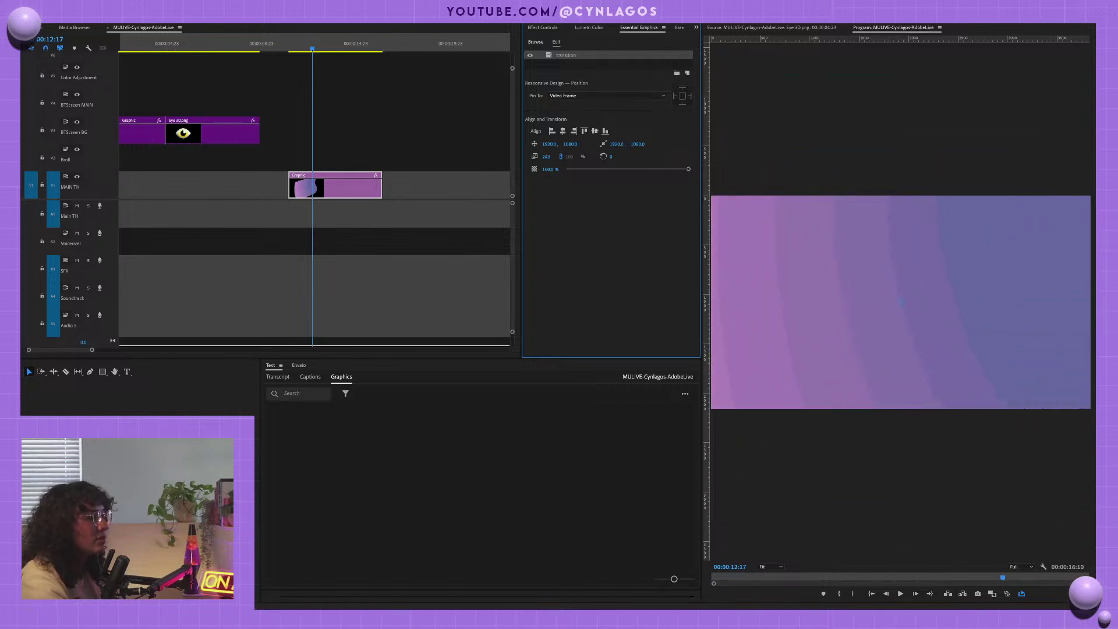
click(548, 175)
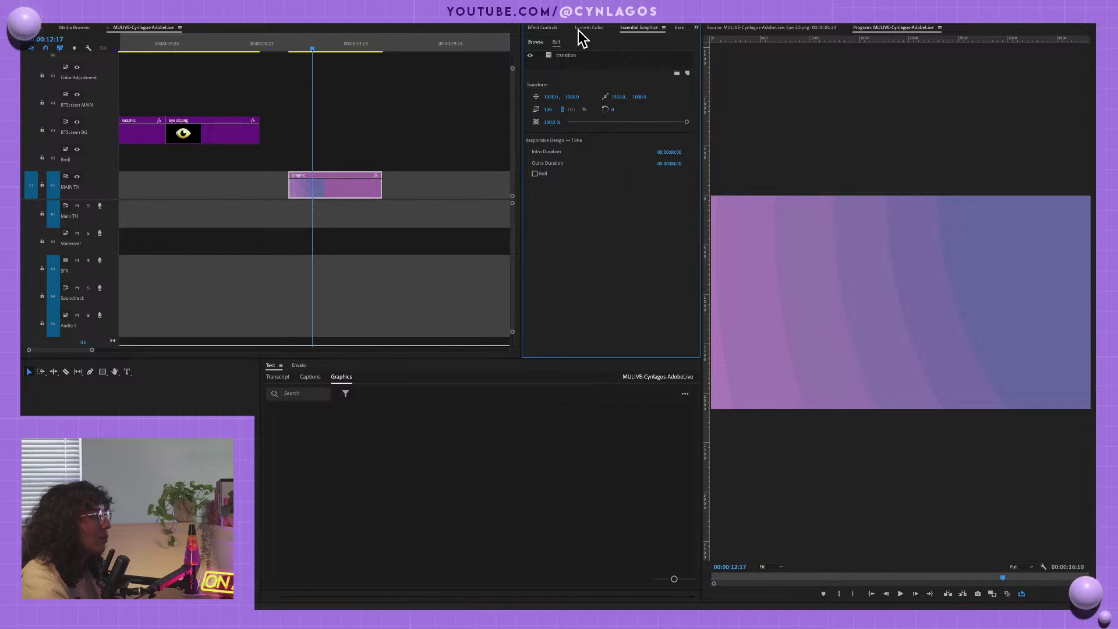
- Open C0371.MP4 from the Broll - CynWIP bin in the Source monitor
key(shift+5)
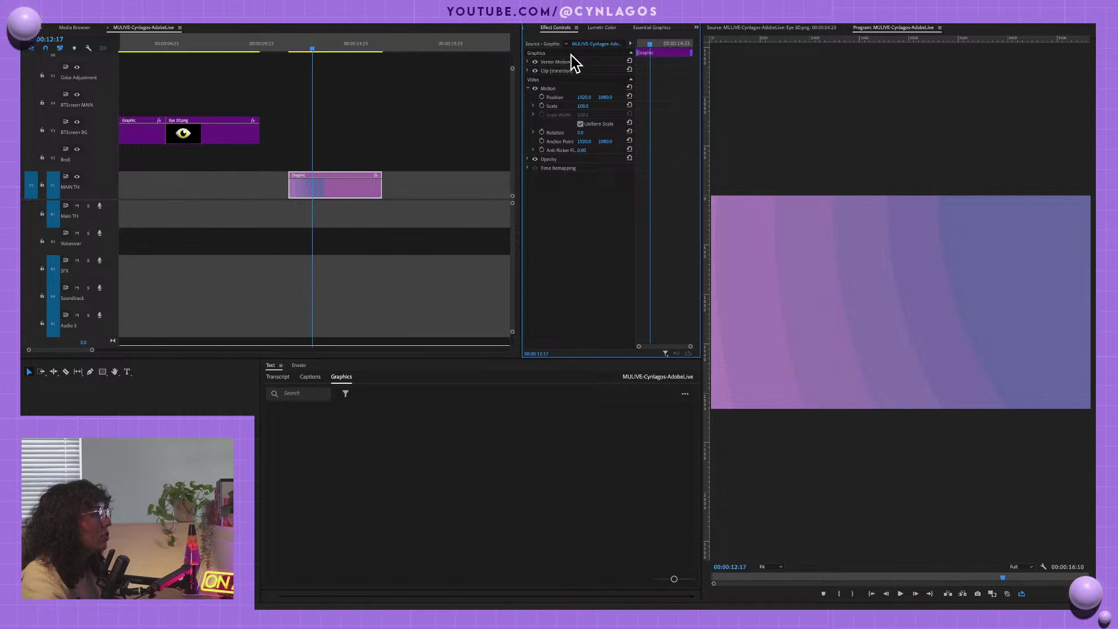
key(shift+1)
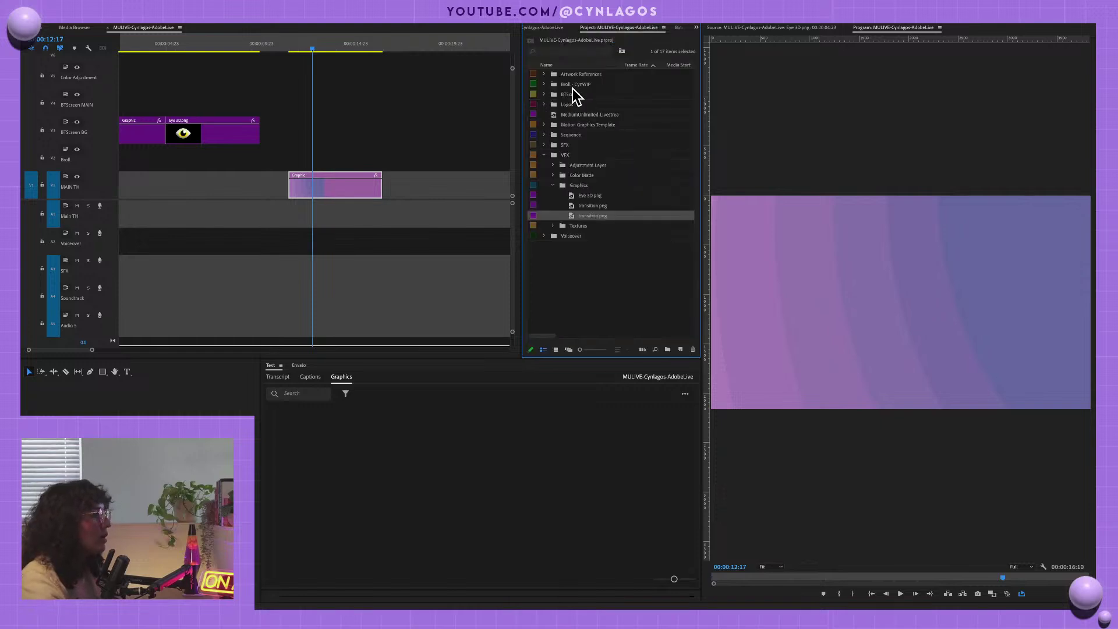
double_click(576, 86)
double_click(568, 104)
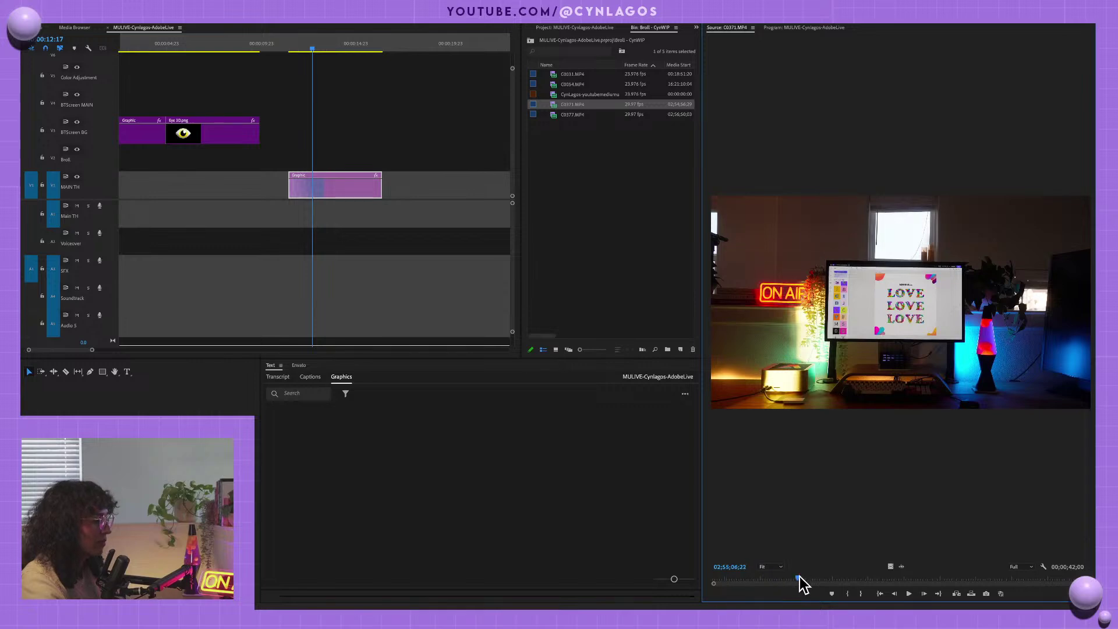
- Mark the opening 17:03 of C0371.MP4, and put it on the Broll track with the transition graphic above it on BTScreen BG
click(865, 578)
click(714, 579)
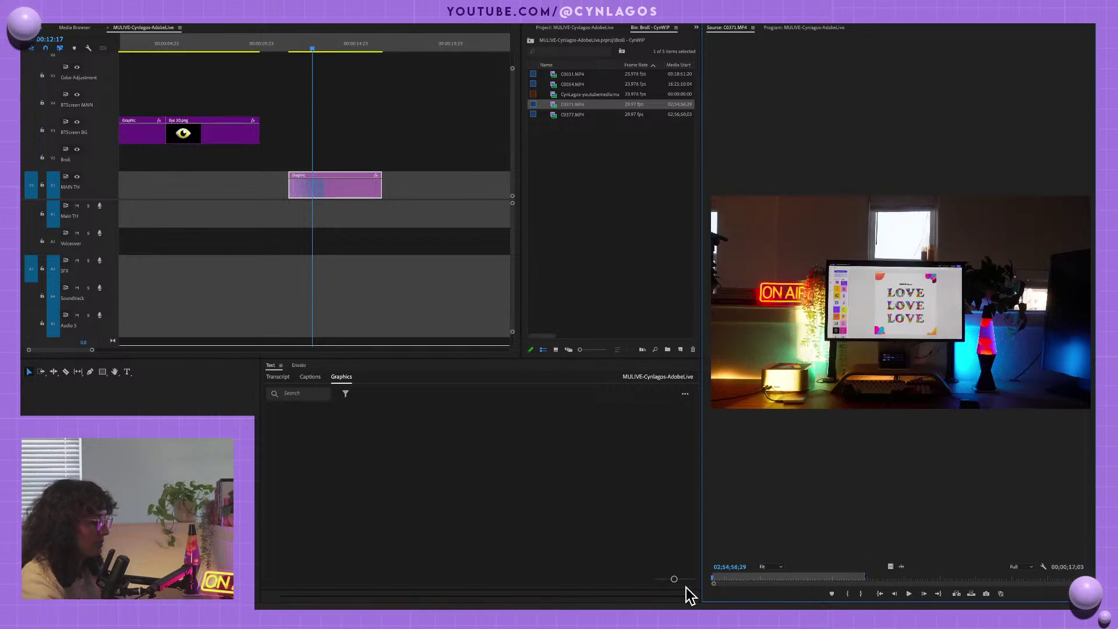
drag(892, 565, 338, 135)
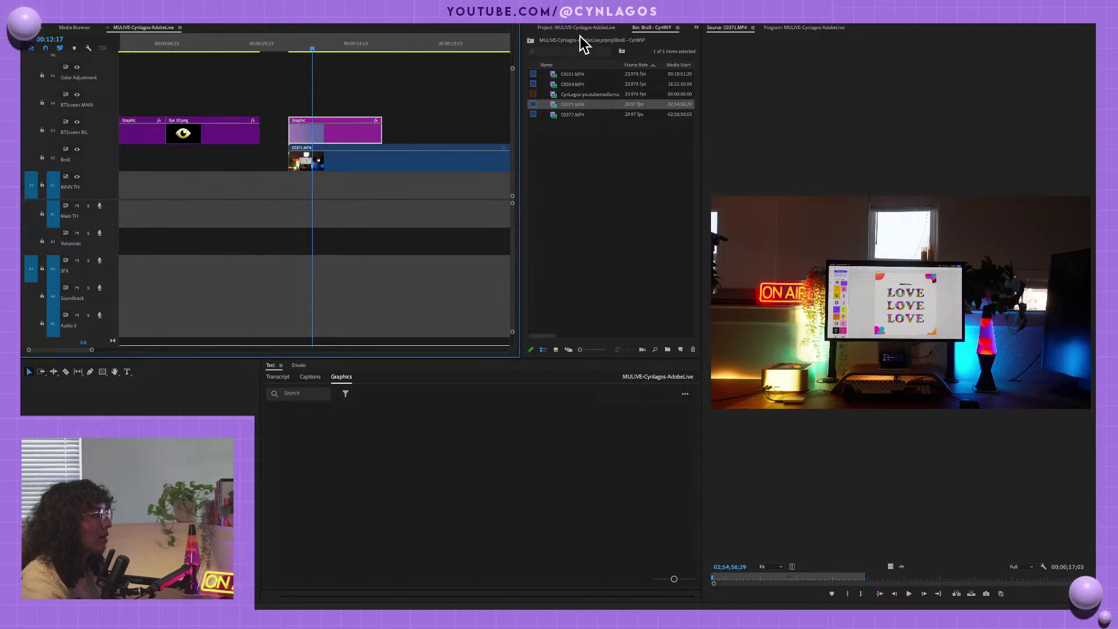
- Show the transition graphic's effect properties, and place the playhead at its start, 00:00:11:11
drag(314, 45, 337, 44)
double_click(350, 138)
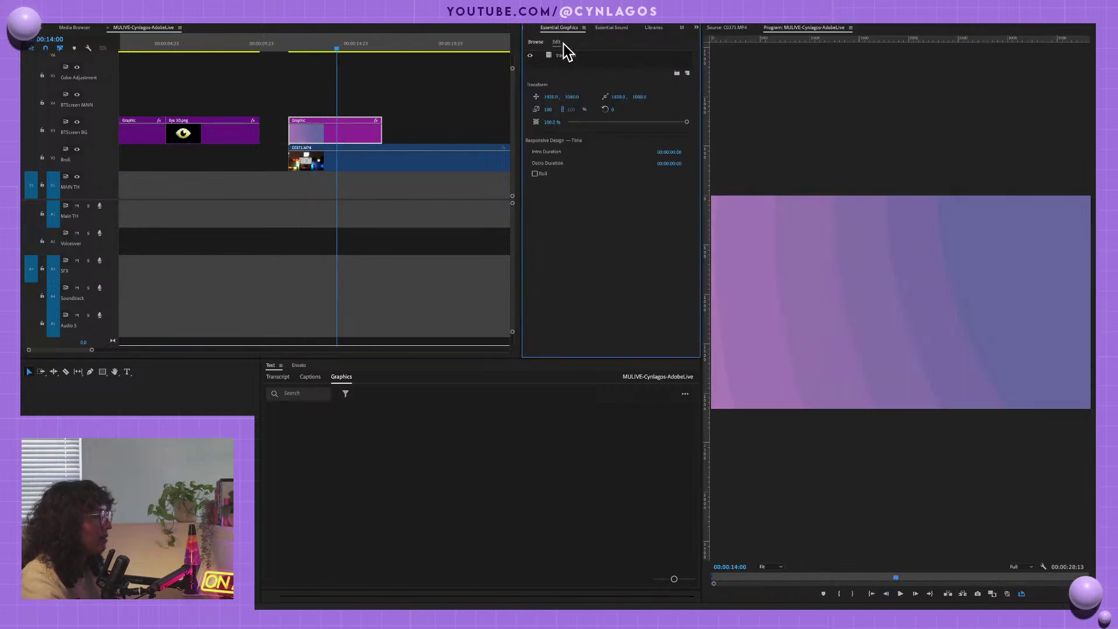
key(shift+5)
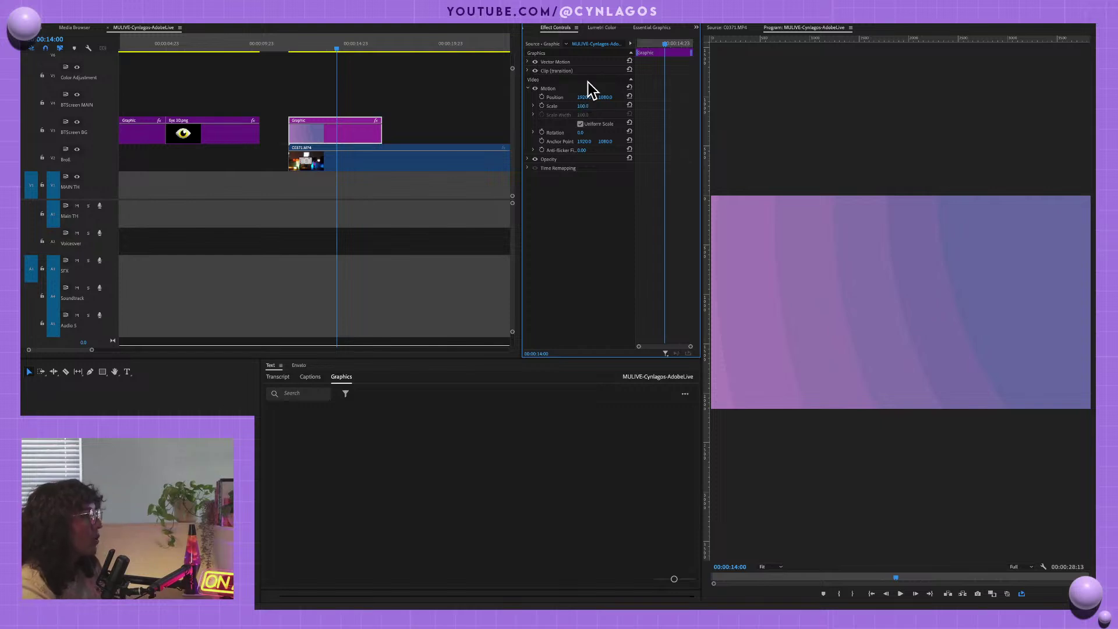
drag(660, 47, 637, 40)
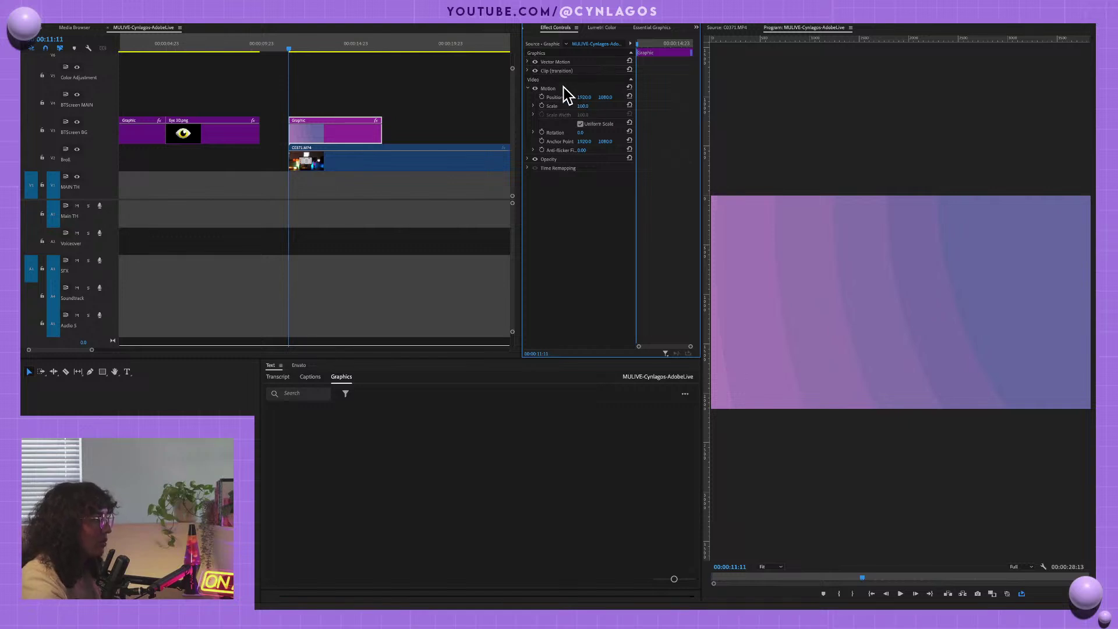
- Collapse the graphic's Motion properties, and expand its Vector Motion and Clip (transition) properties
click(545, 88)
click(528, 89)
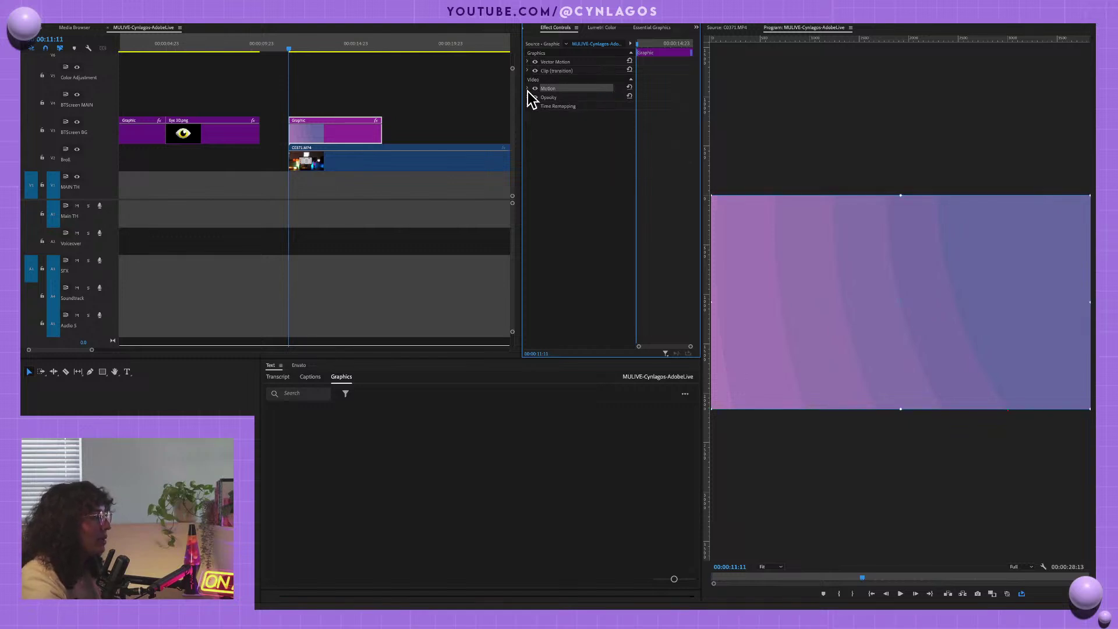
click(528, 89)
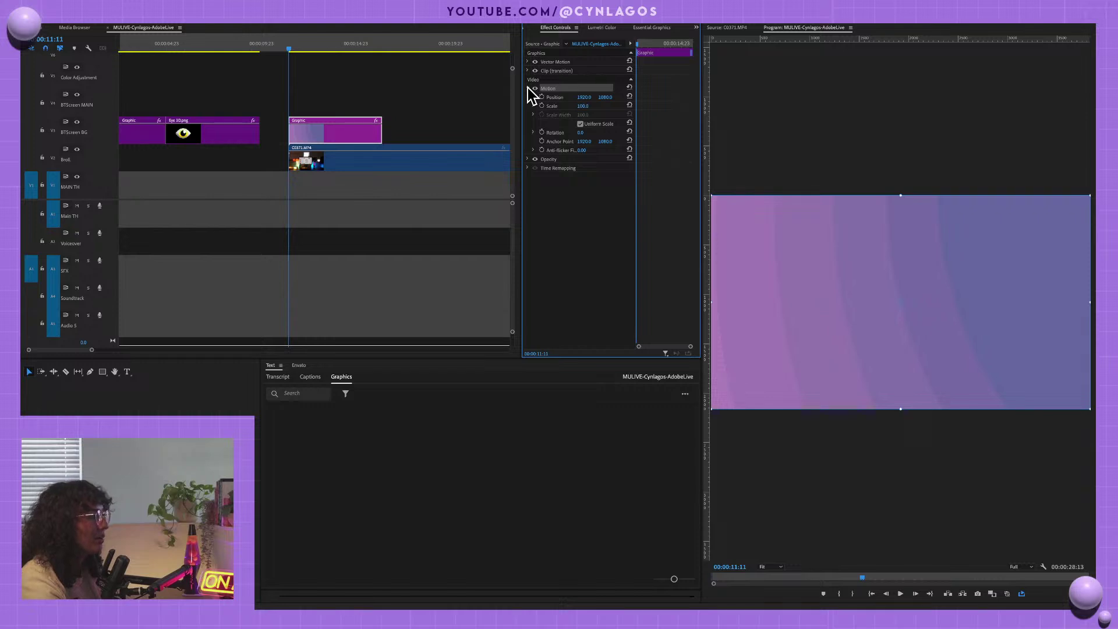
click(528, 89)
click(557, 72)
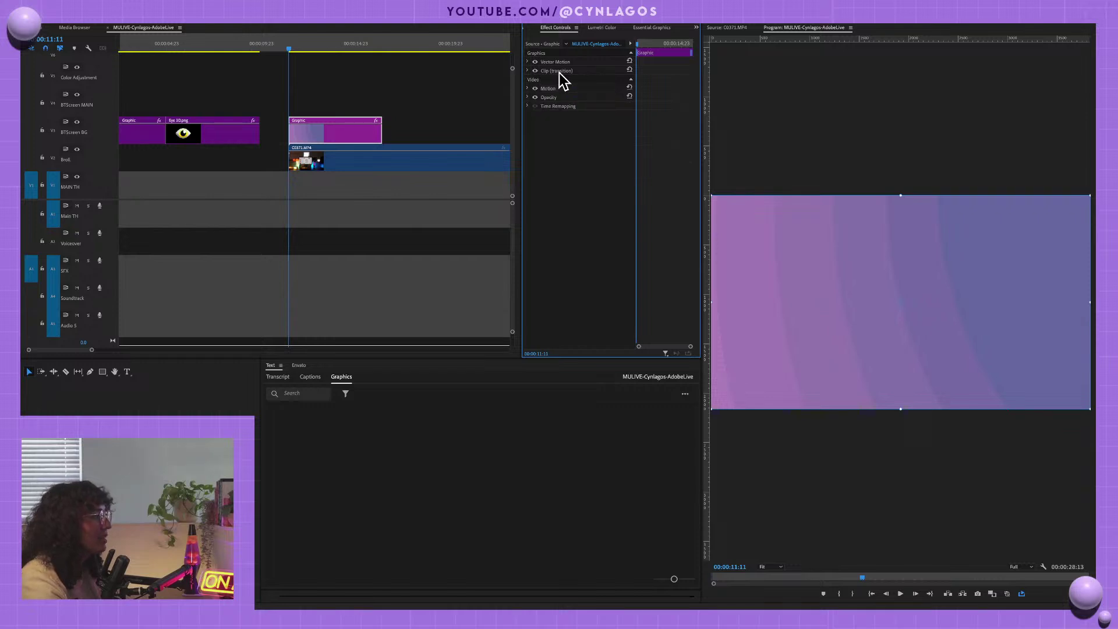
click(547, 63)
click(528, 61)
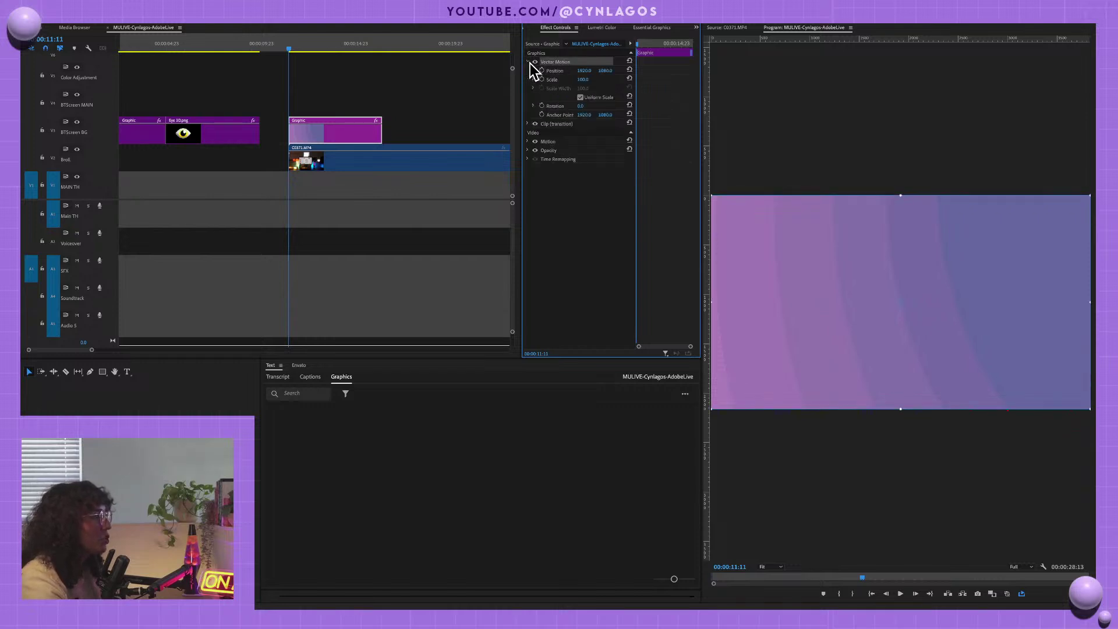
click(528, 61)
click(527, 62)
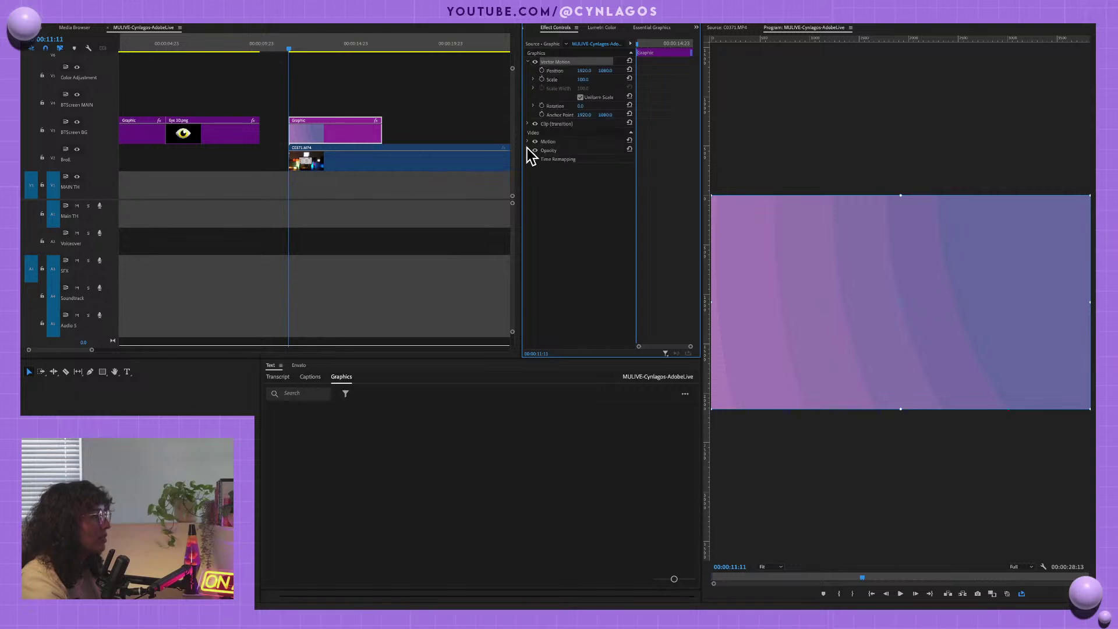
click(528, 124)
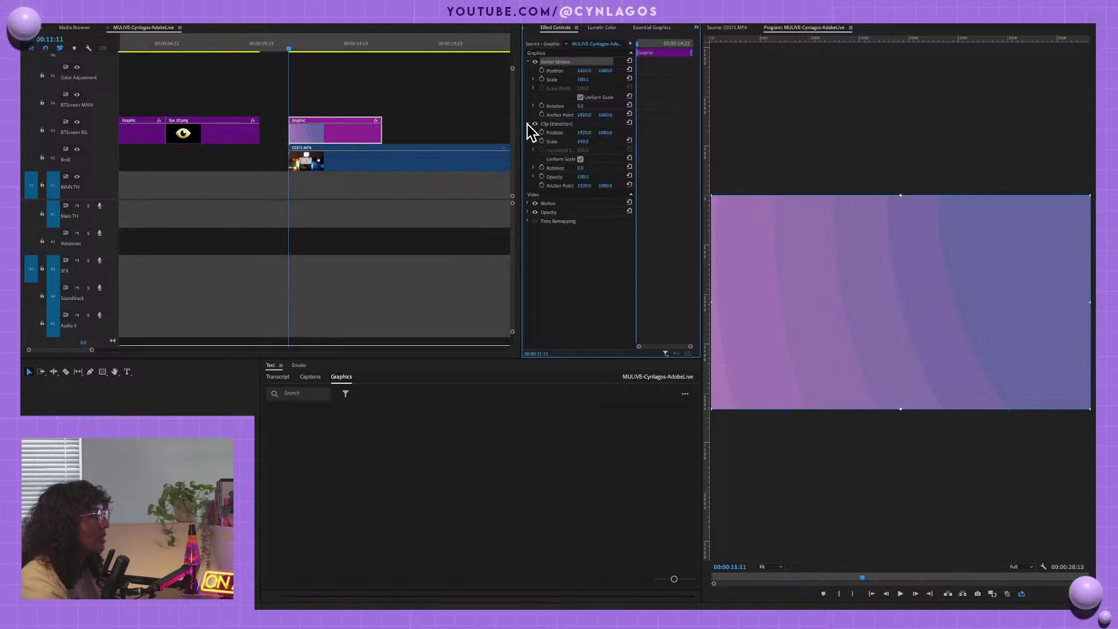
- Hide the Clip (transition) layer briefly and show it again to check what it controls
click(558, 125)
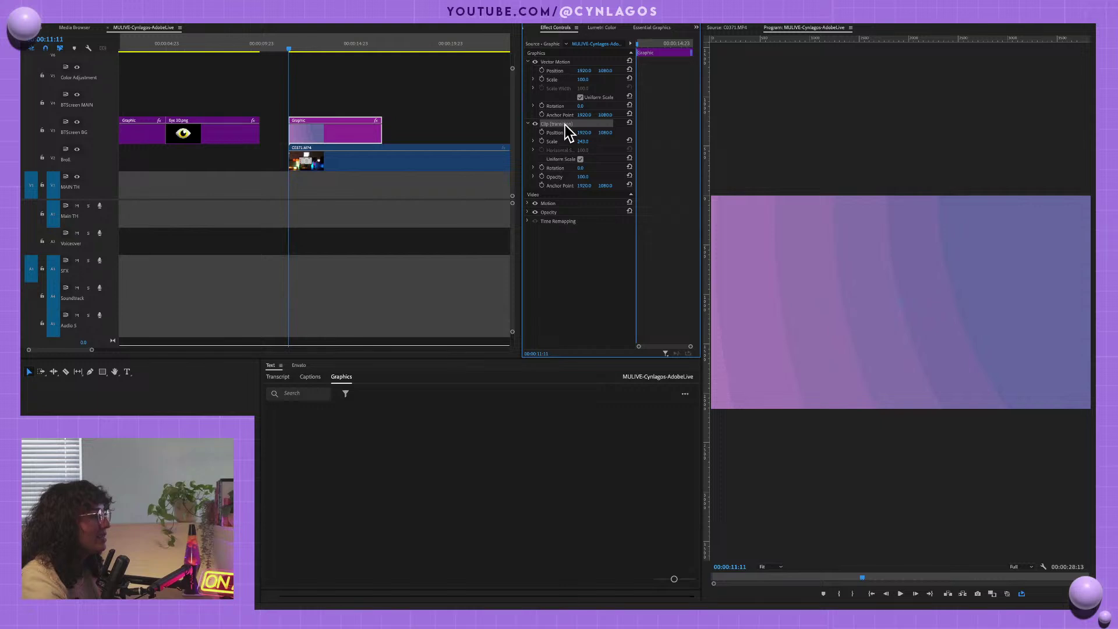
click(538, 125)
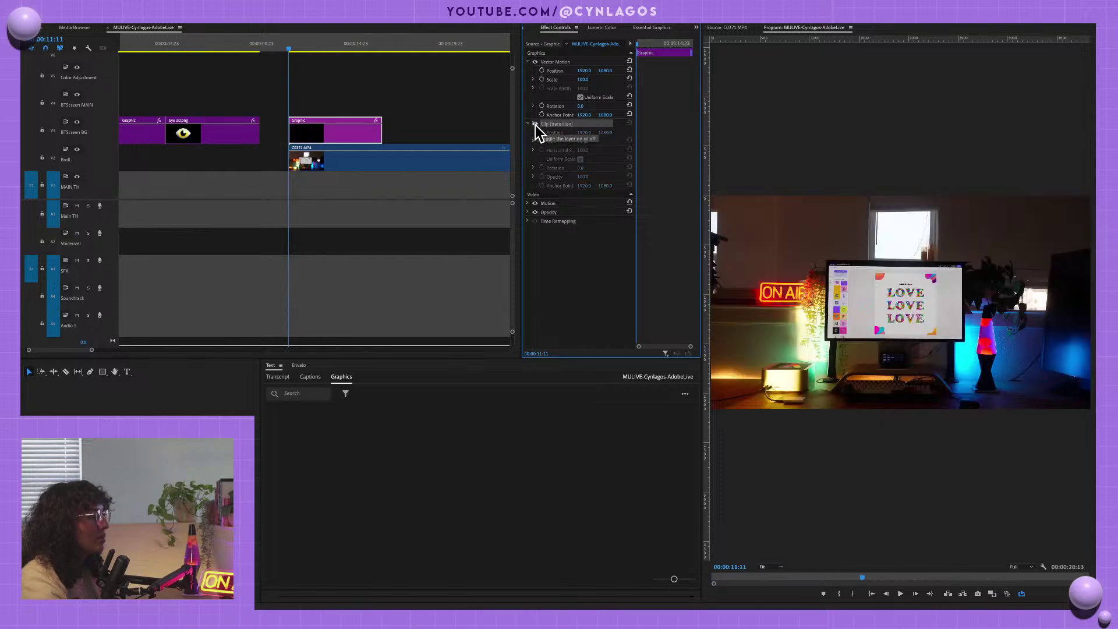
click(539, 125)
- Keyframe Vector Motion Position and Scale at the graphic's start, and increase the horizontal Position at 00:00:12:13 until the graphic leaves the frame
click(566, 61)
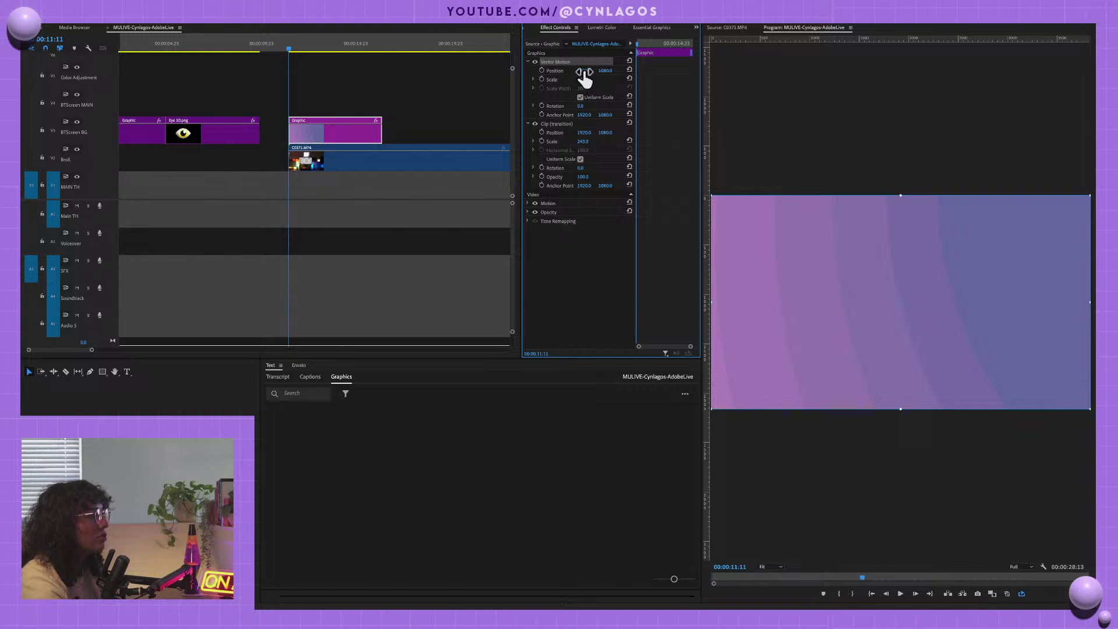
click(568, 72)
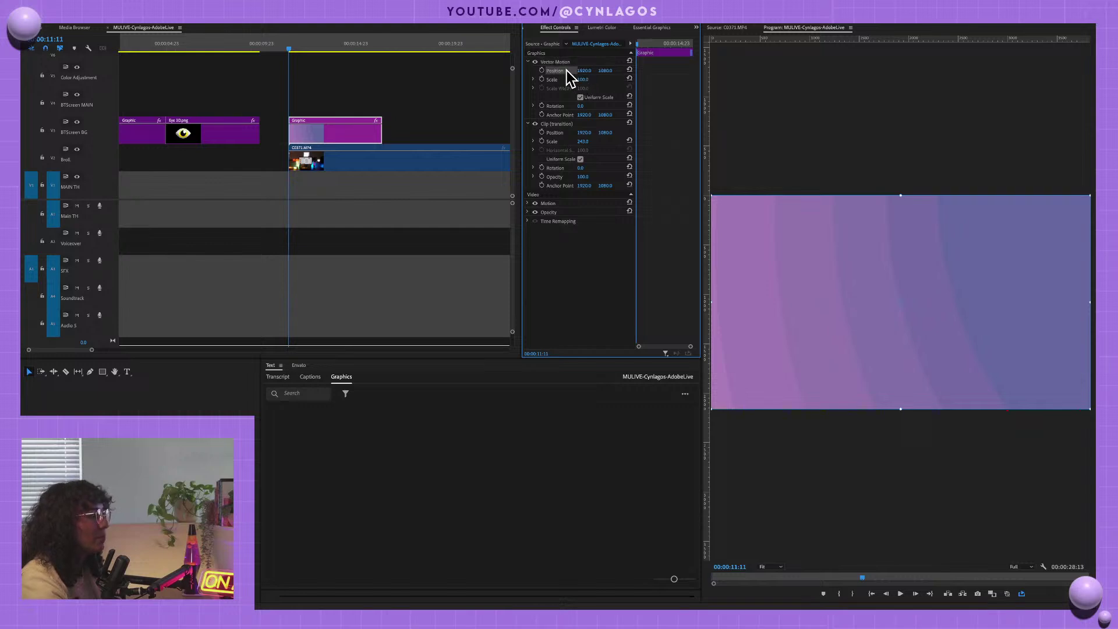
click(542, 70)
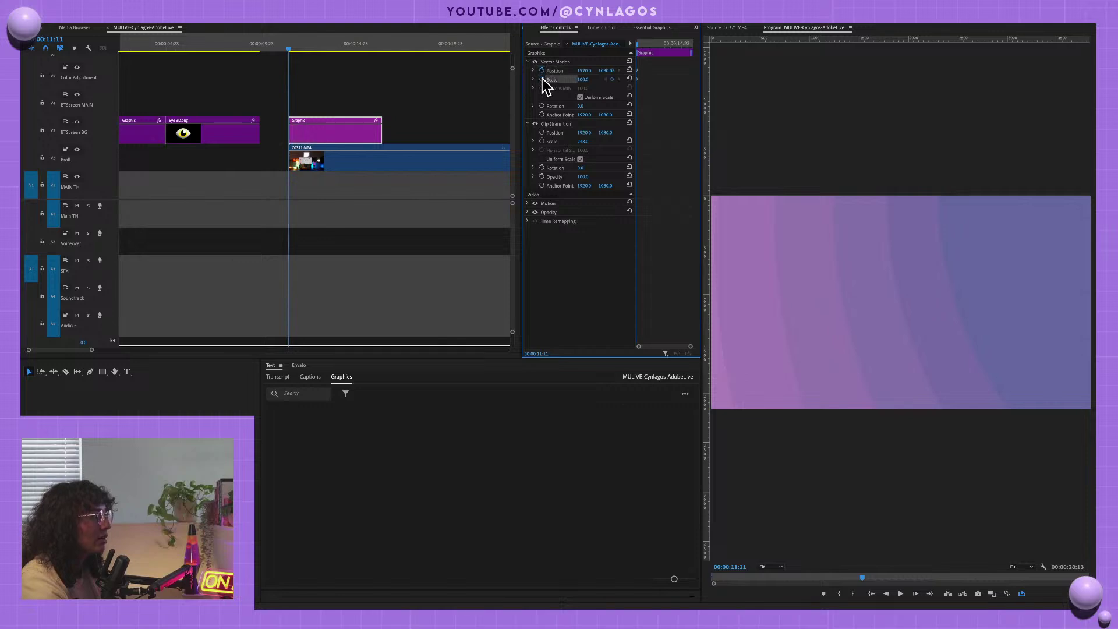
click(542, 79)
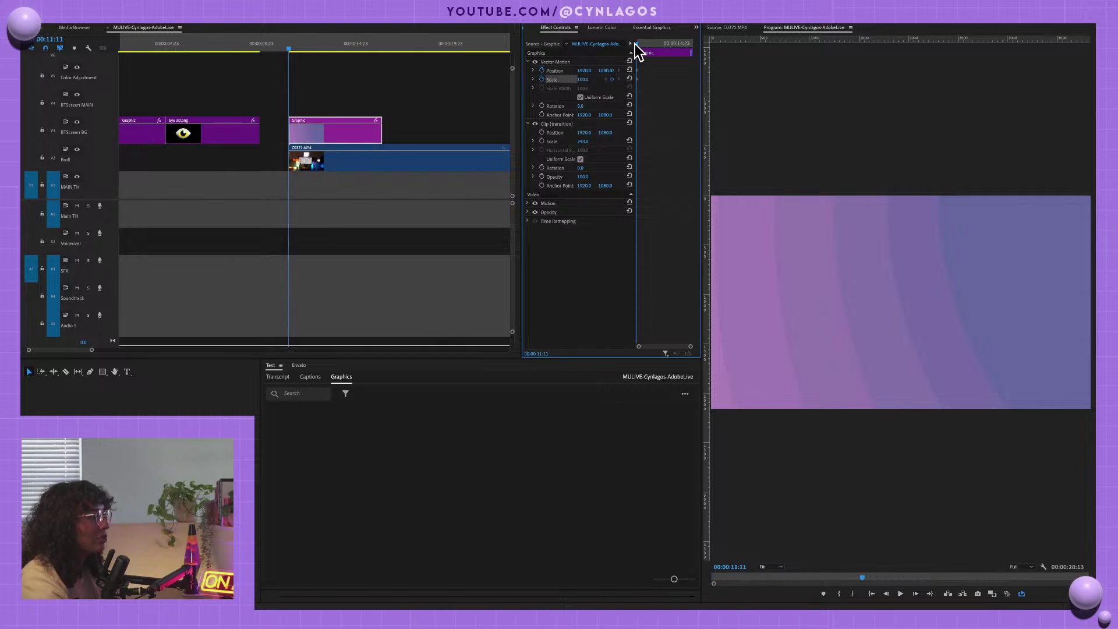
drag(638, 43, 650, 47)
mouse_move(584, 71)
mouse_down()
mouse_move(646, 71)
mouse_move(588, 75)
mouse_up()
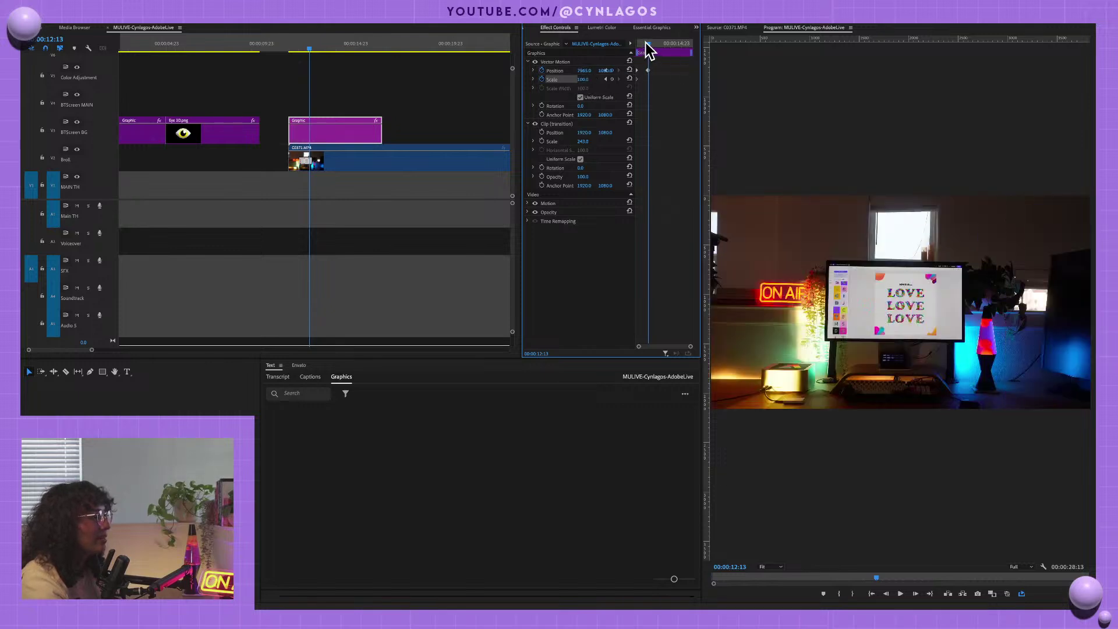
- Add a Vector Motion Scale keyframe of 47, and rearrange the Scale keyframes to grow from 47 at the start to 100 at 00:00:12:13
drag(647, 46, 644, 44)
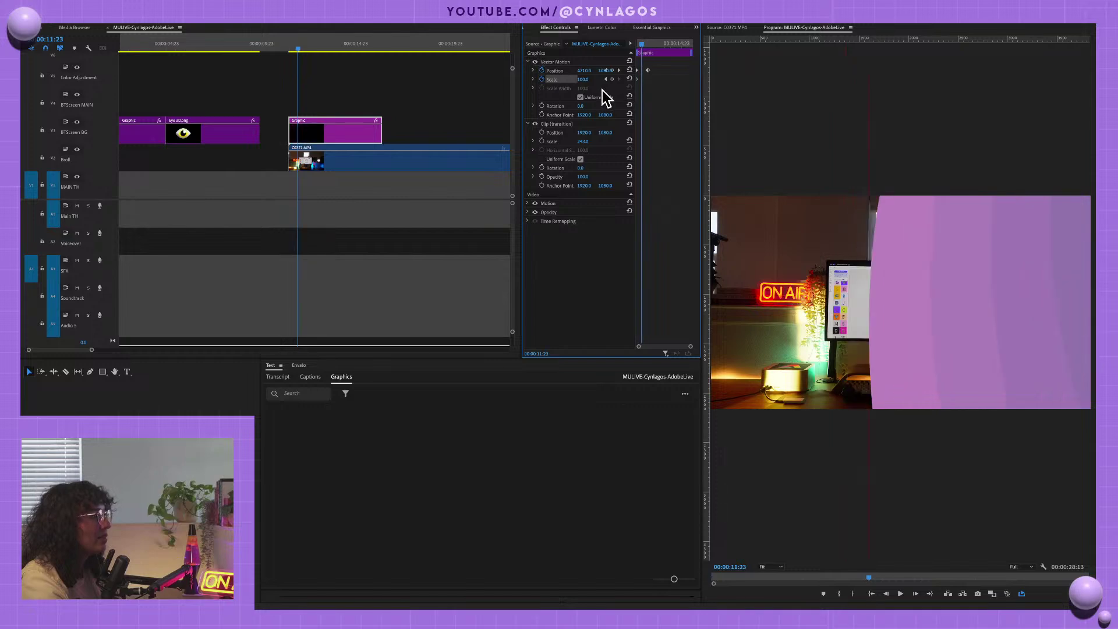
drag(583, 80, 562, 80)
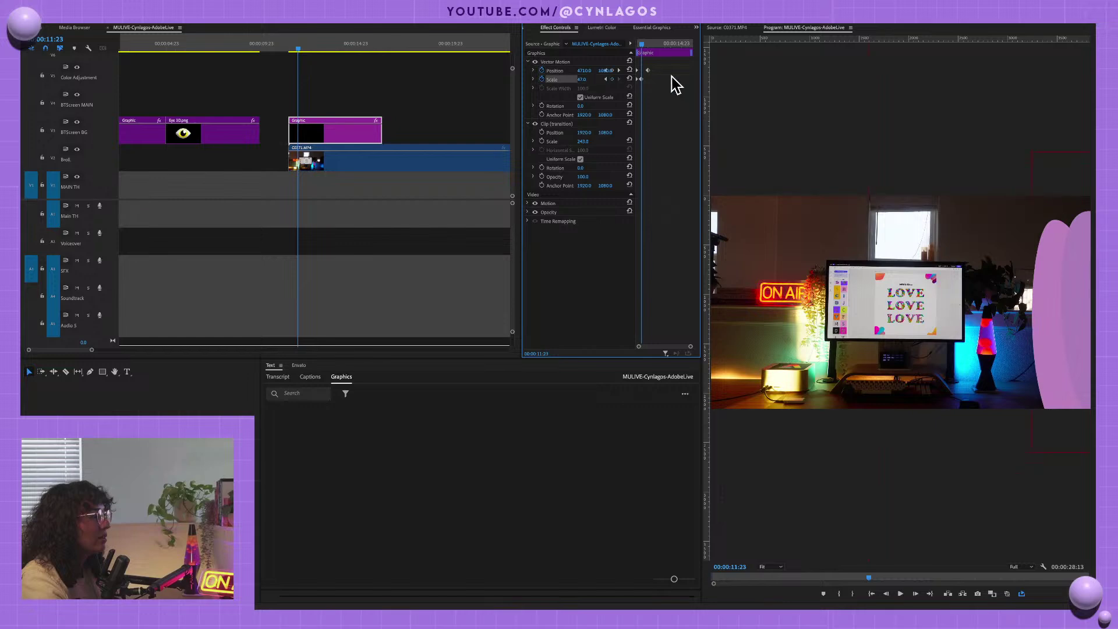
mouse_move(638, 79)
mouse_down()
mouse_move(656, 82)
mouse_move(634, 78)
mouse_up()
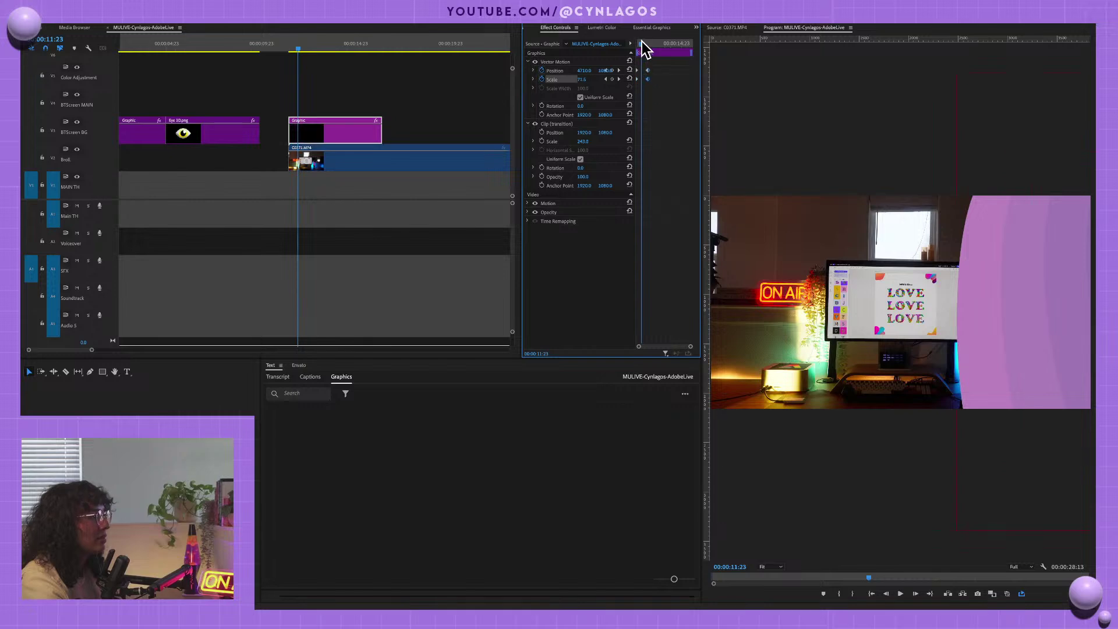
- Enlarge the effect properties view, and apply Ease Out temporal interpolation to the ending Position and Scale keyframes
key(grave)
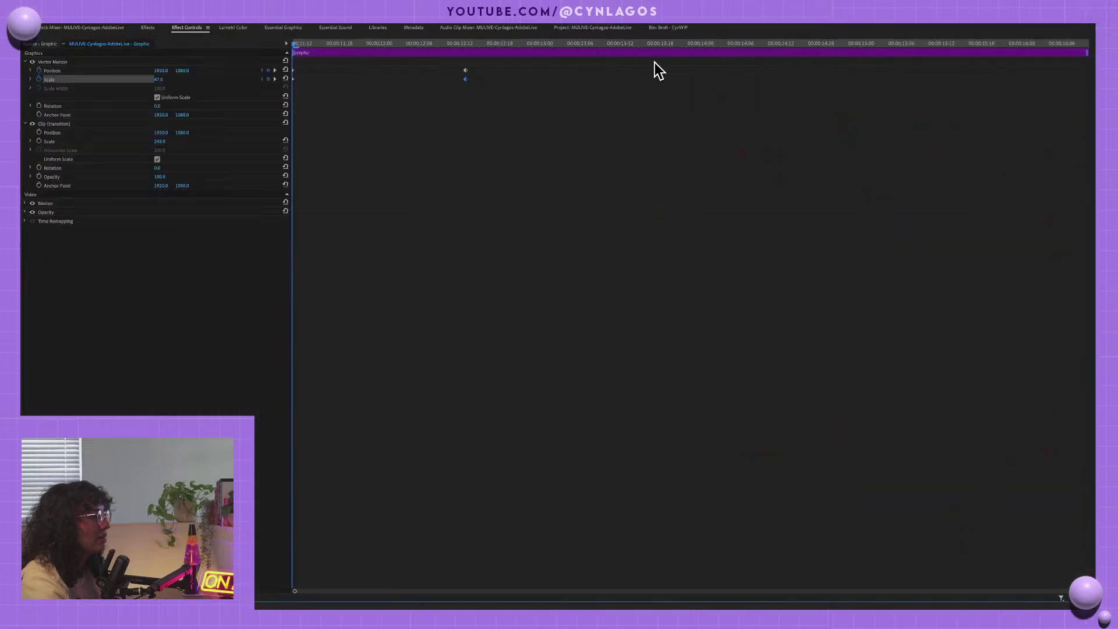
right_click(466, 70)
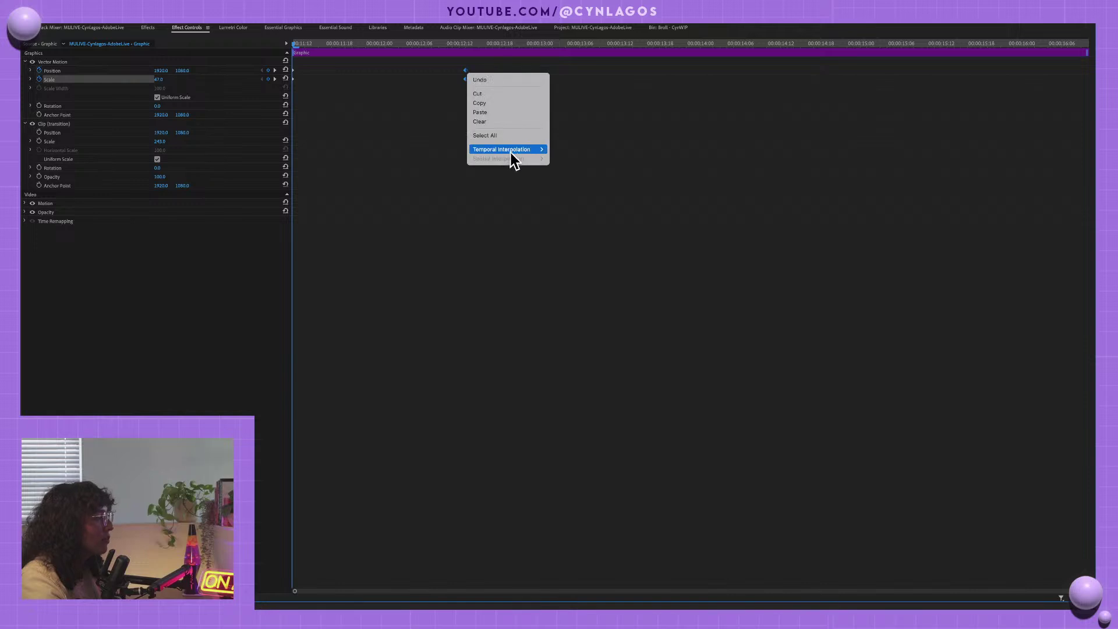
mouse_move(507, 149)
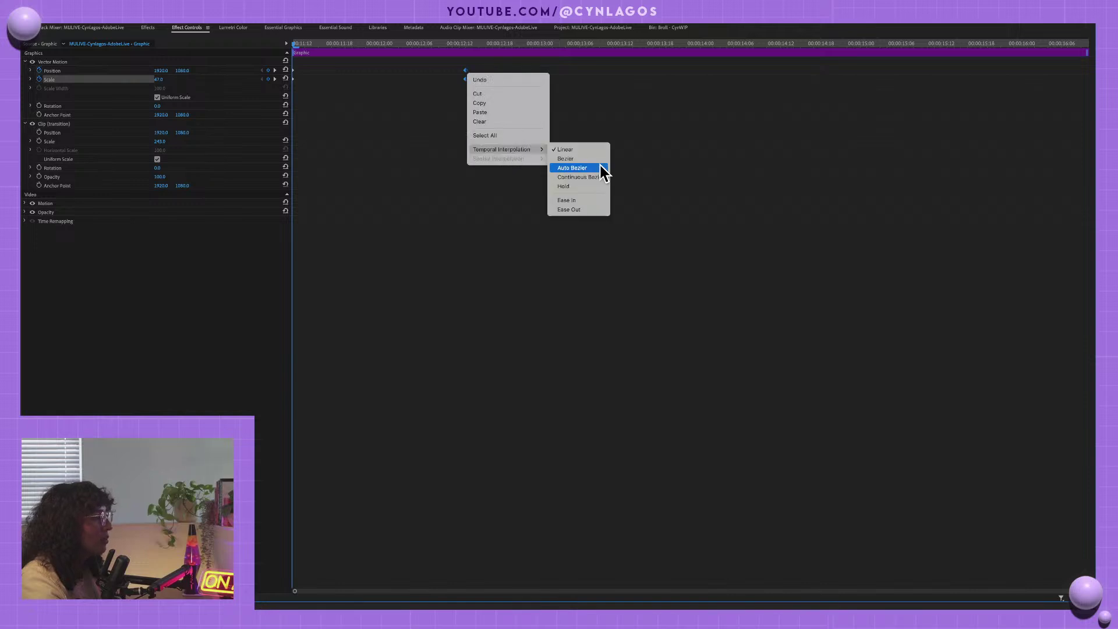
click(583, 210)
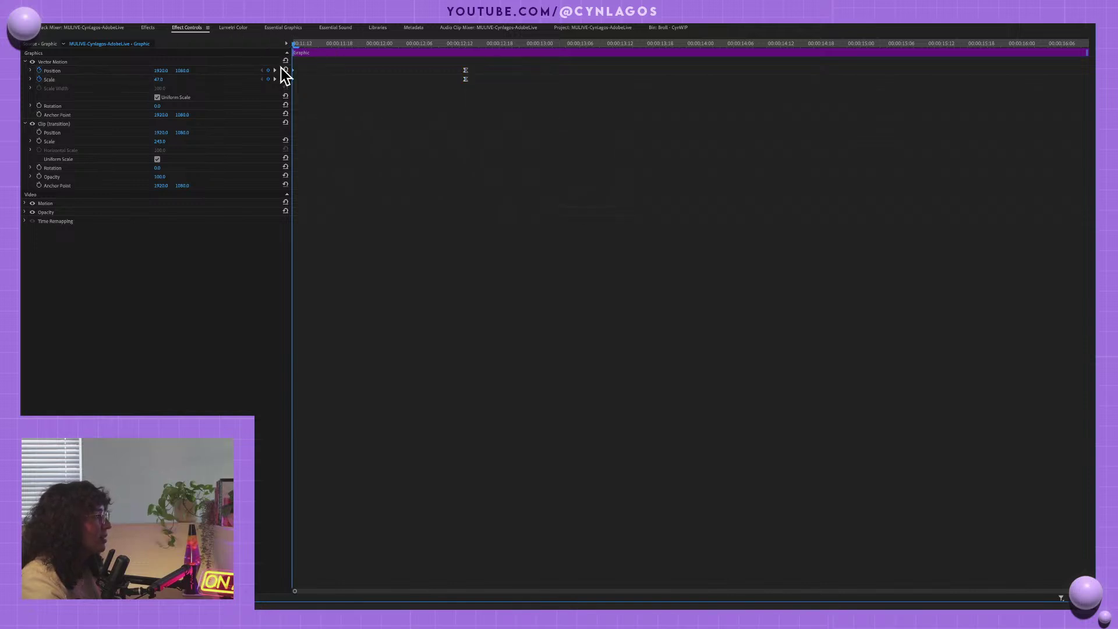
- Apply Ease Out temporal interpolation to the starting Position and Scale keyframes
right_click(296, 71)
mouse_move(364, 148)
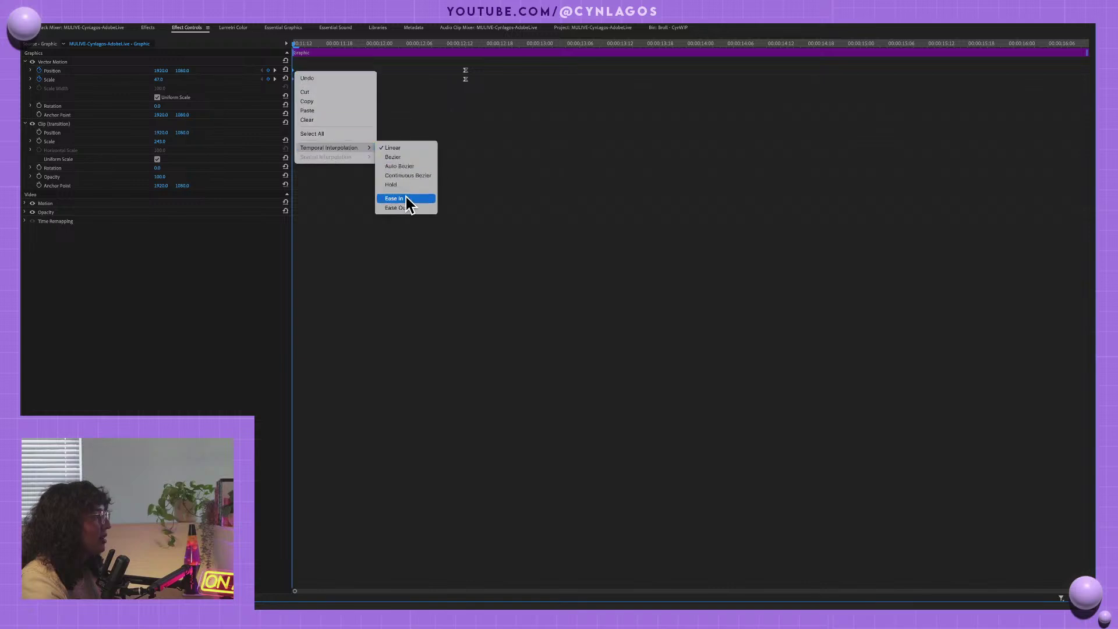
click(405, 208)
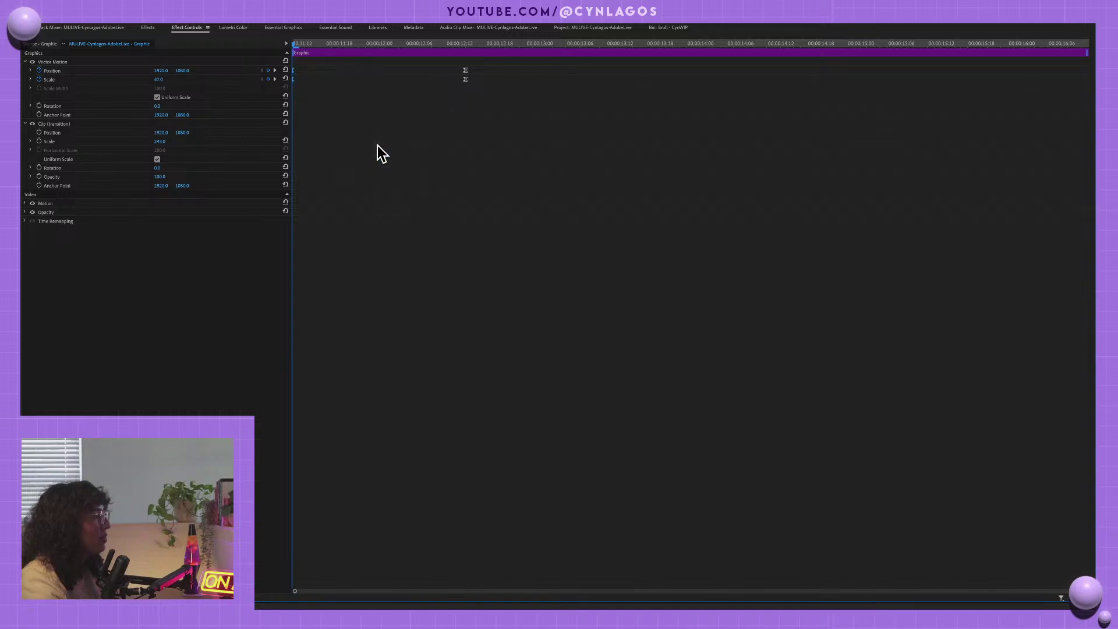
- Reveal the Position and Scale velocity graphs, and try moving the ending Position keyframe earlier
click(30, 71)
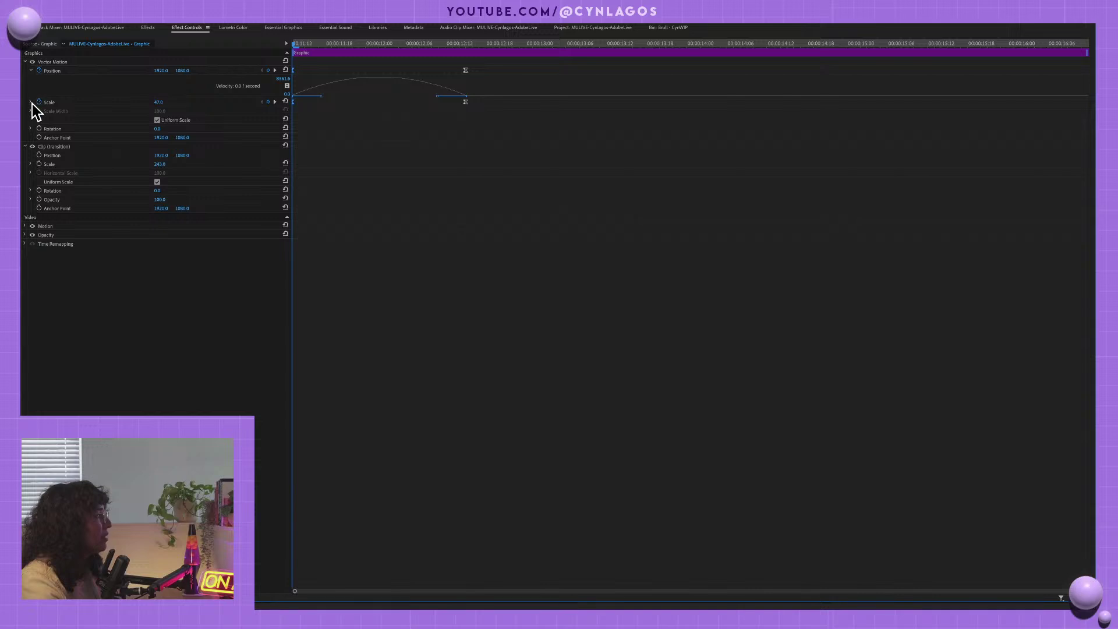
click(31, 102)
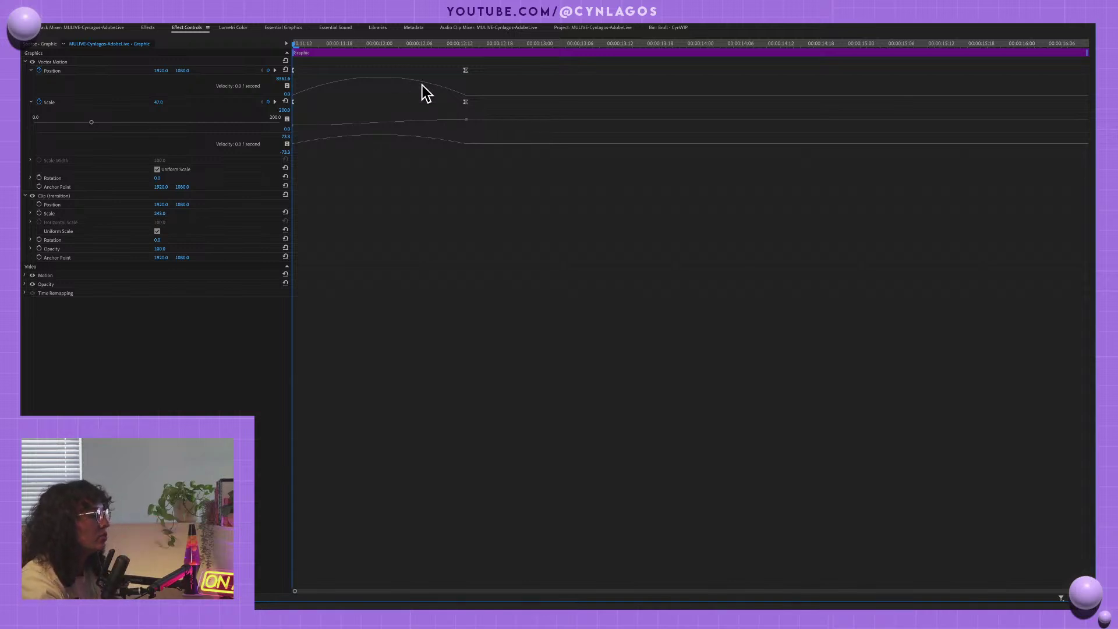
drag(465, 70, 432, 69)
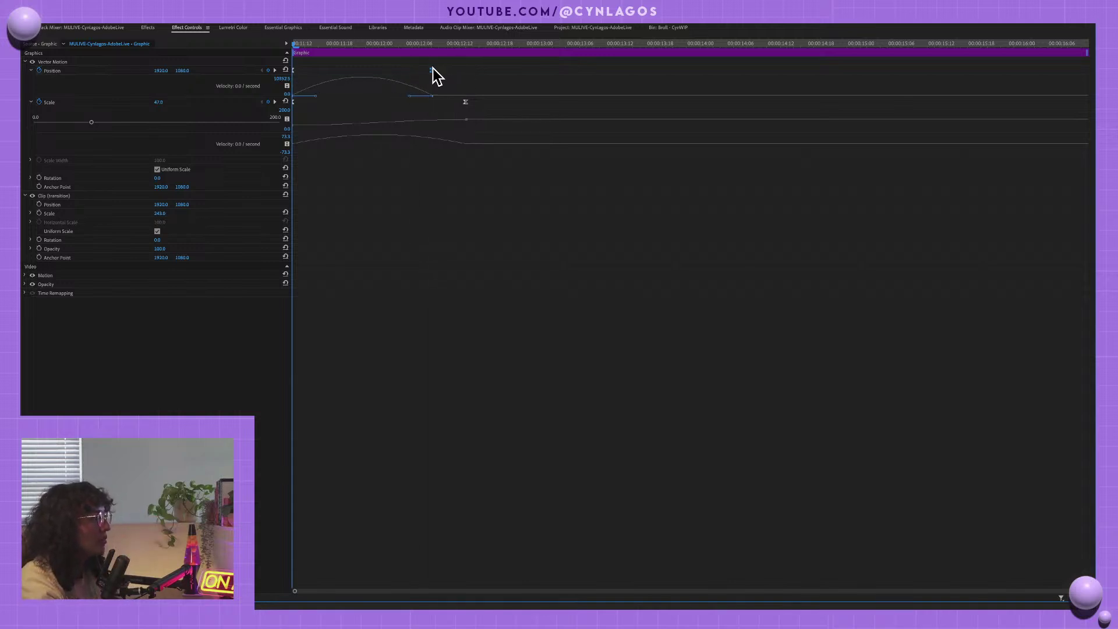
- Restore the full workspace layout, and scrub the timeline back to the graphic's start at 00:00:11:11 to review the animation
key(grave)
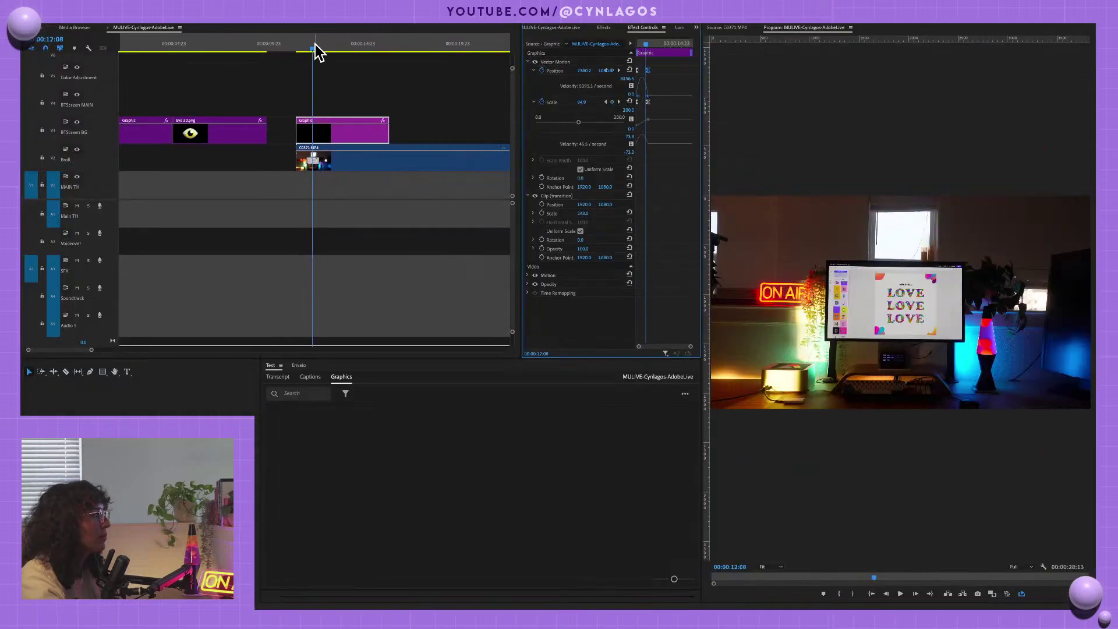
click(287, 43)
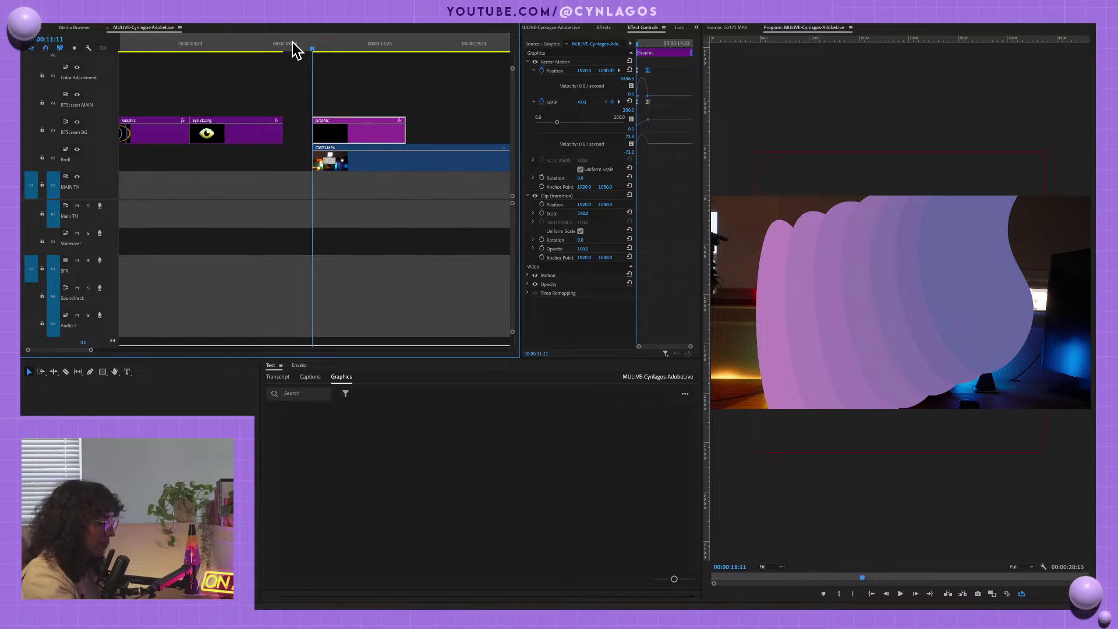
- Mark the sequence In point at the graphic's start, 00:00:11:11, and play back the blob animation from there
key(Home)
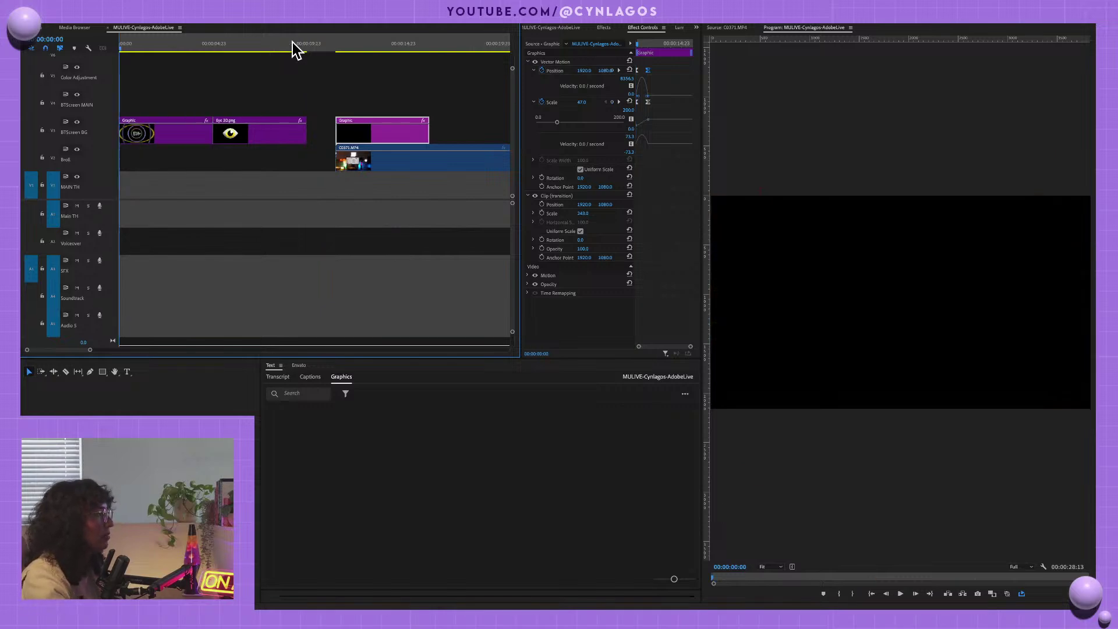
click(347, 48)
key(i)
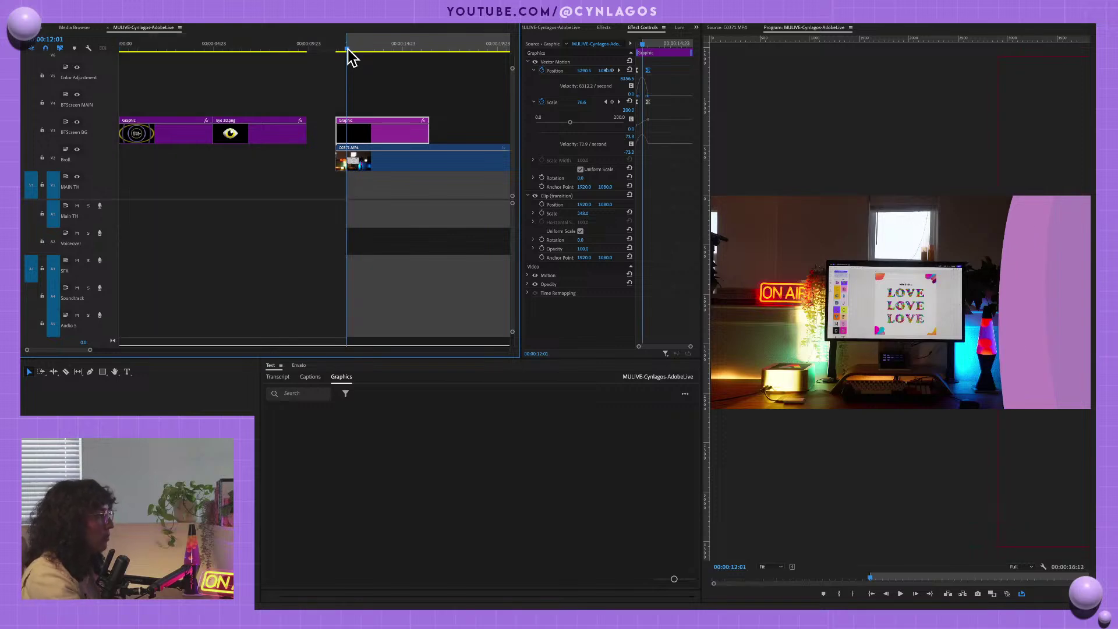
drag(346, 49, 344, 51)
key(space)
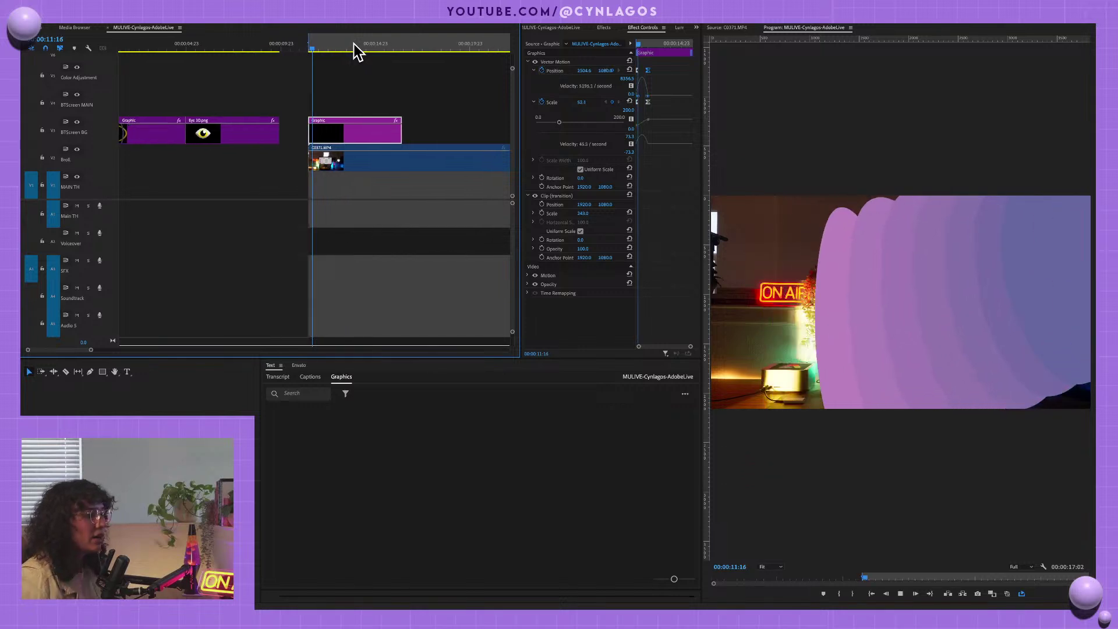
key(space)
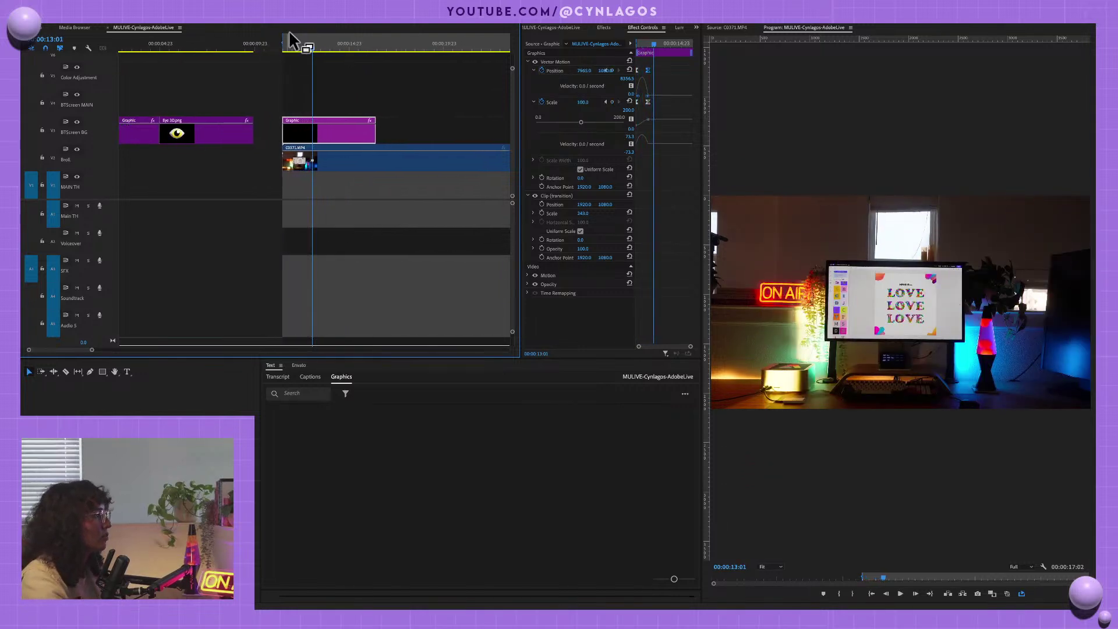
- At the graphic's first frame, set the starting Vector Motion Position X to -1414 so the blob begins off-screen
drag(312, 50, 288, 39)
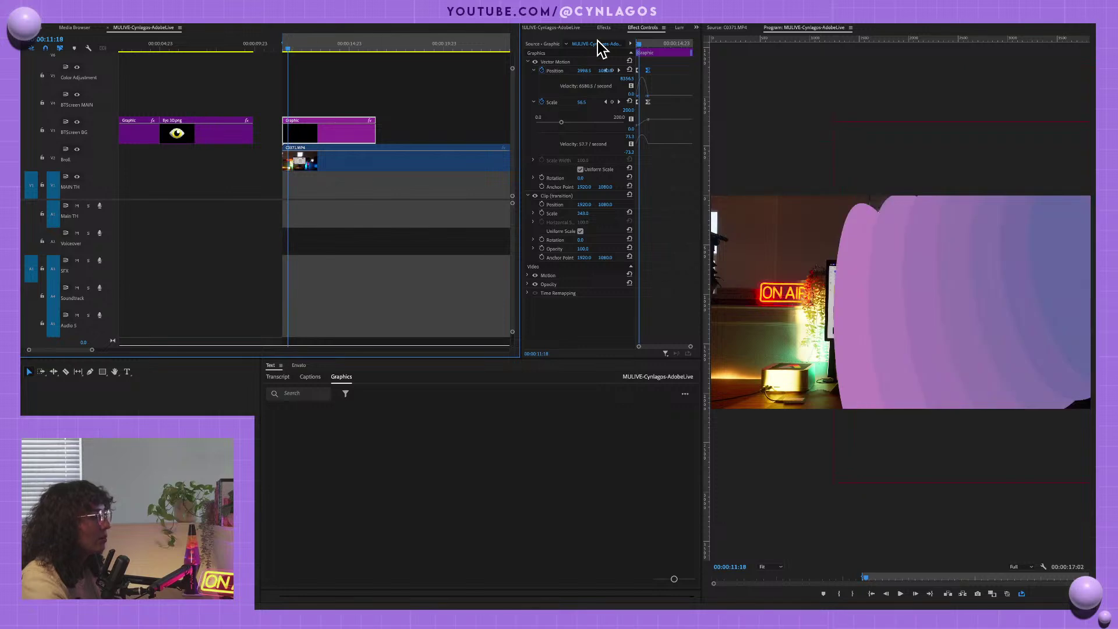
click(635, 40)
drag(638, 44, 624, 45)
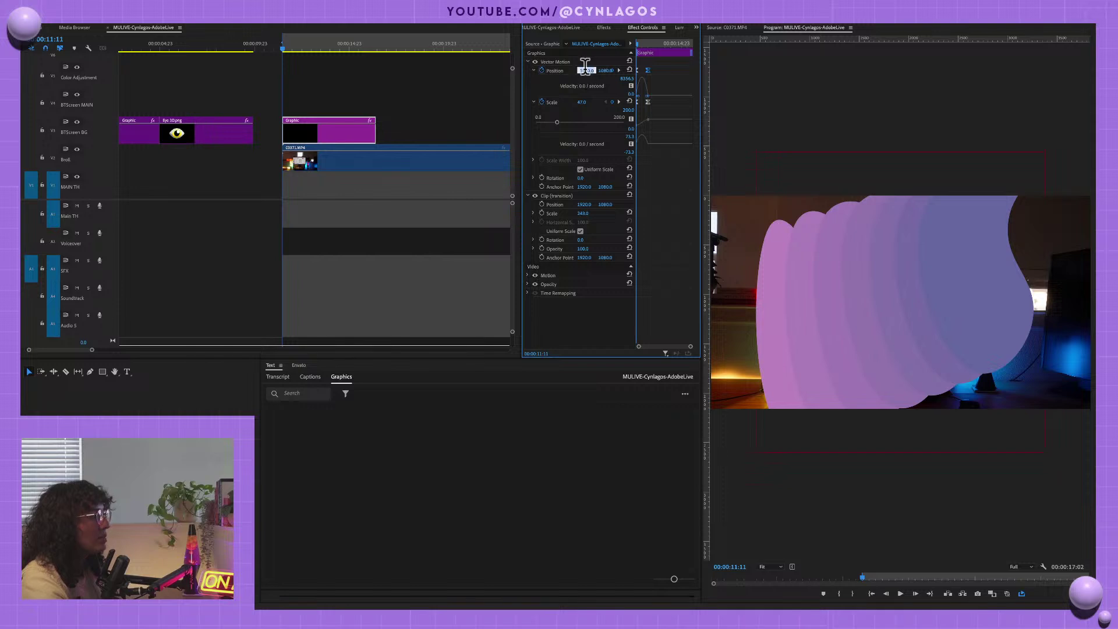
text(1403)
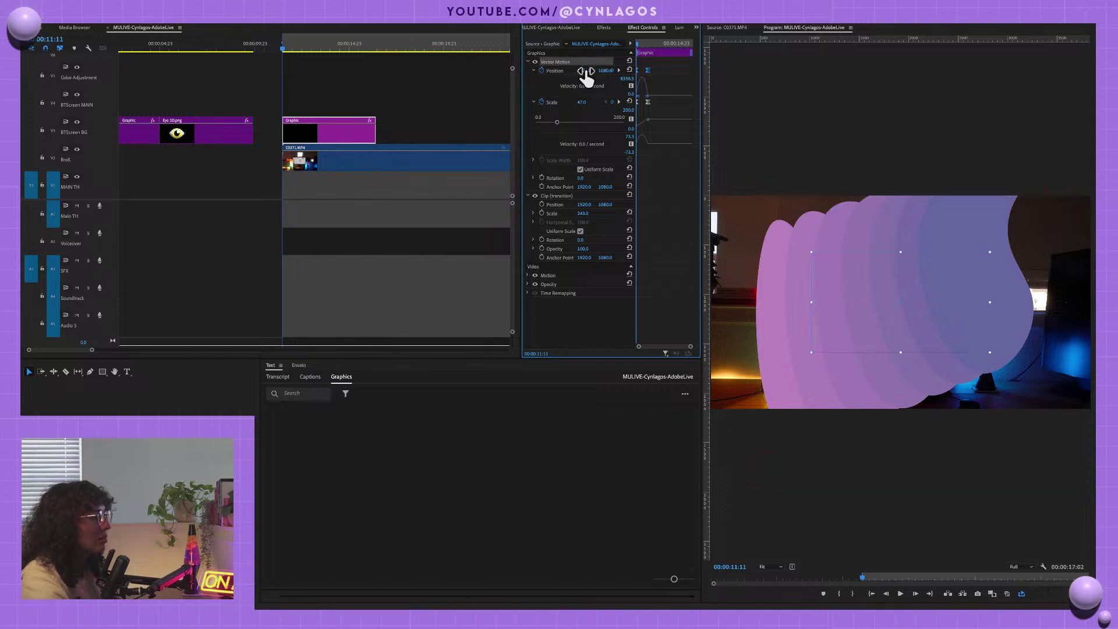
key(Return)
text(-1061)
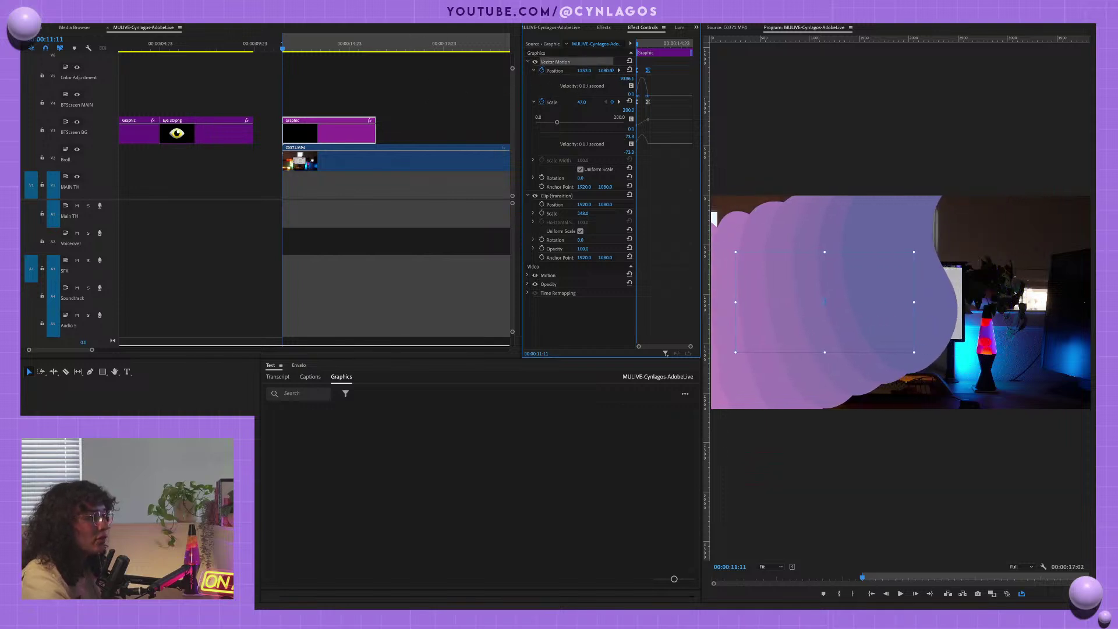
key(Return)
drag(585, 71, 508, 71)
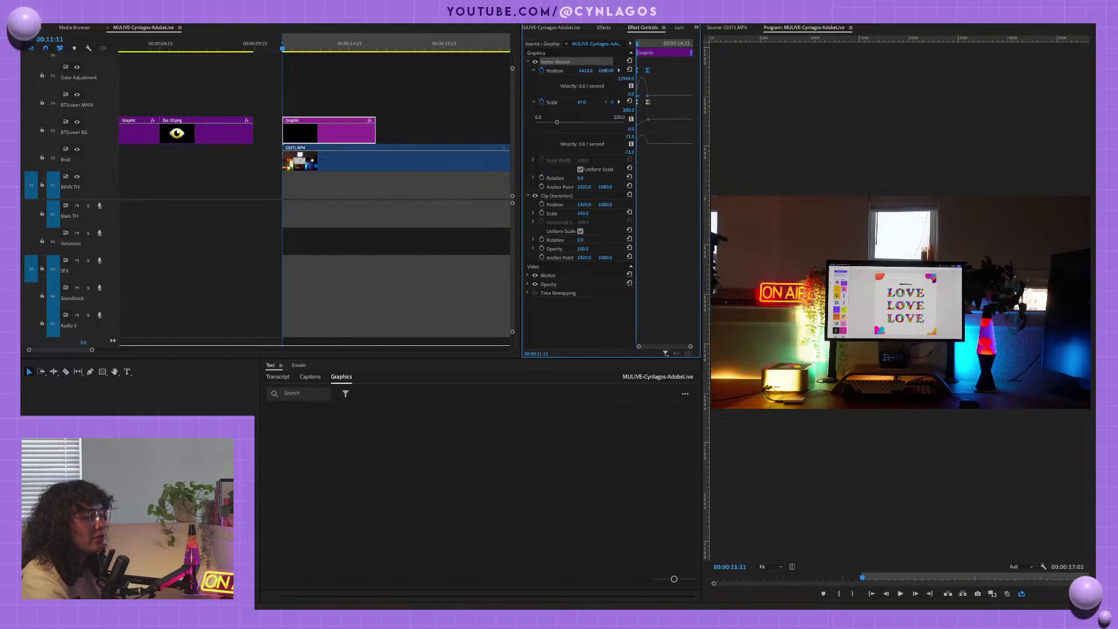
drag(585, 71, 584, 70)
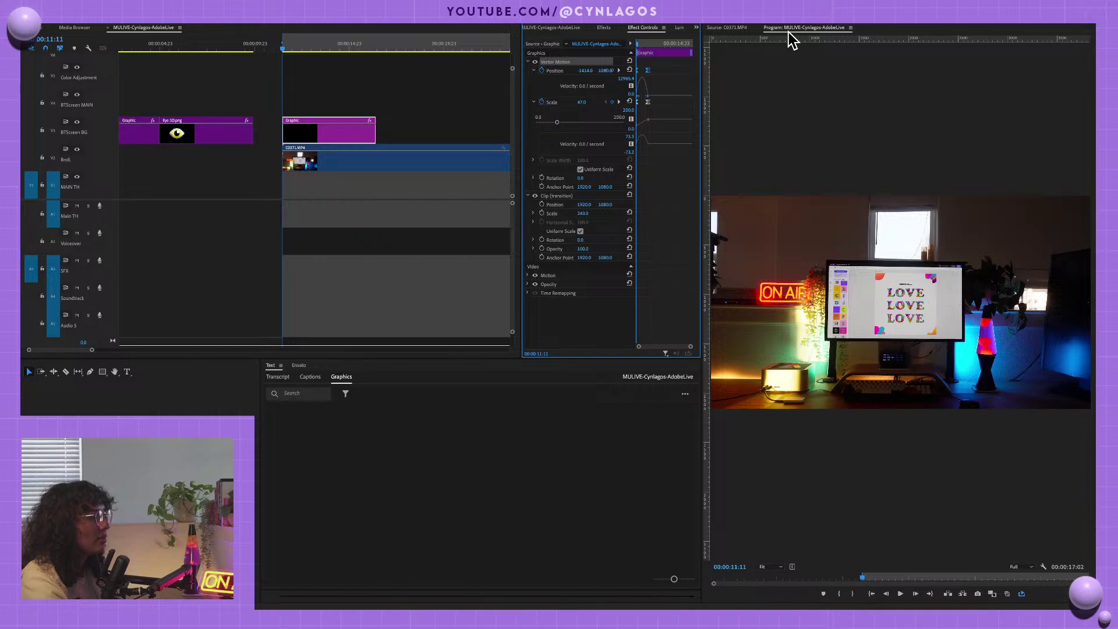
- Replay the blob sweep, raise its ending Scale at 00:00:12:11 to 326, and play back the result
key(space)
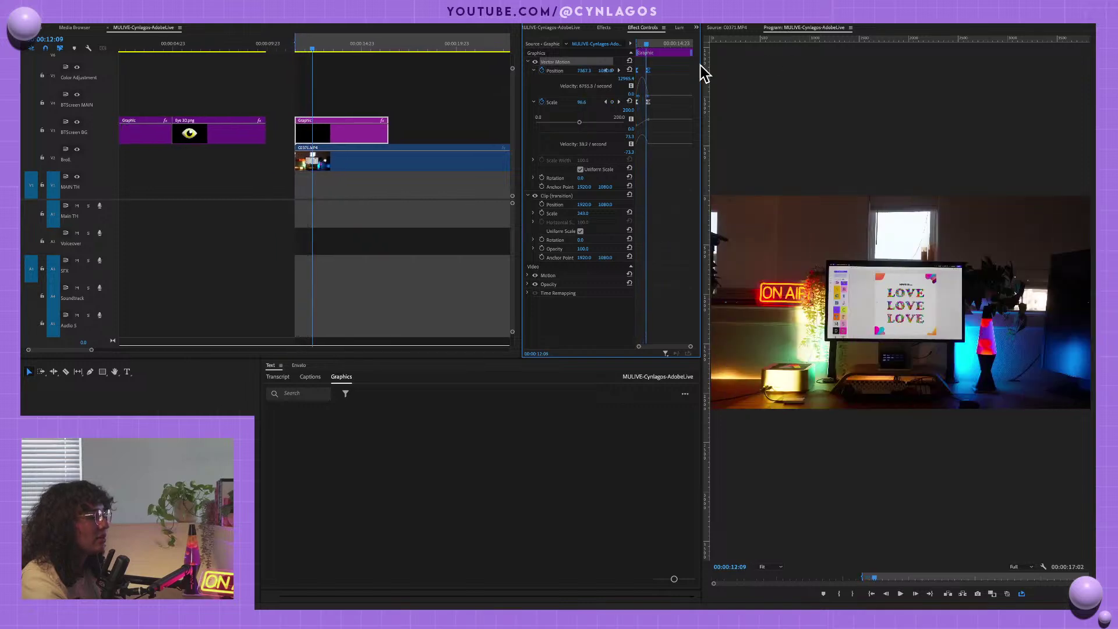
click(638, 43)
key(space)
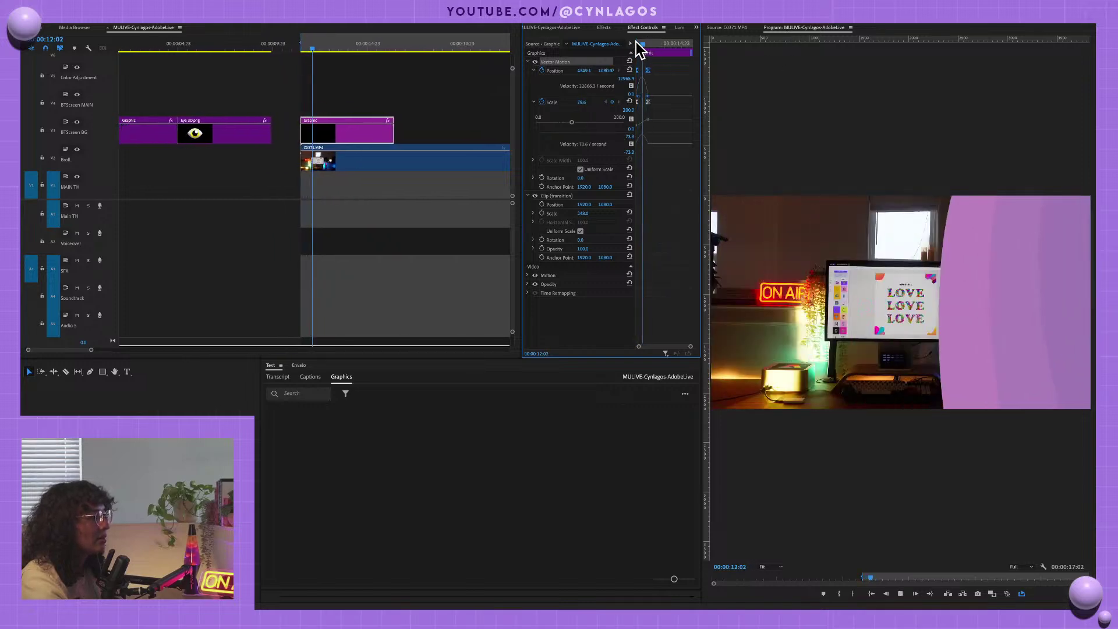
click(647, 44)
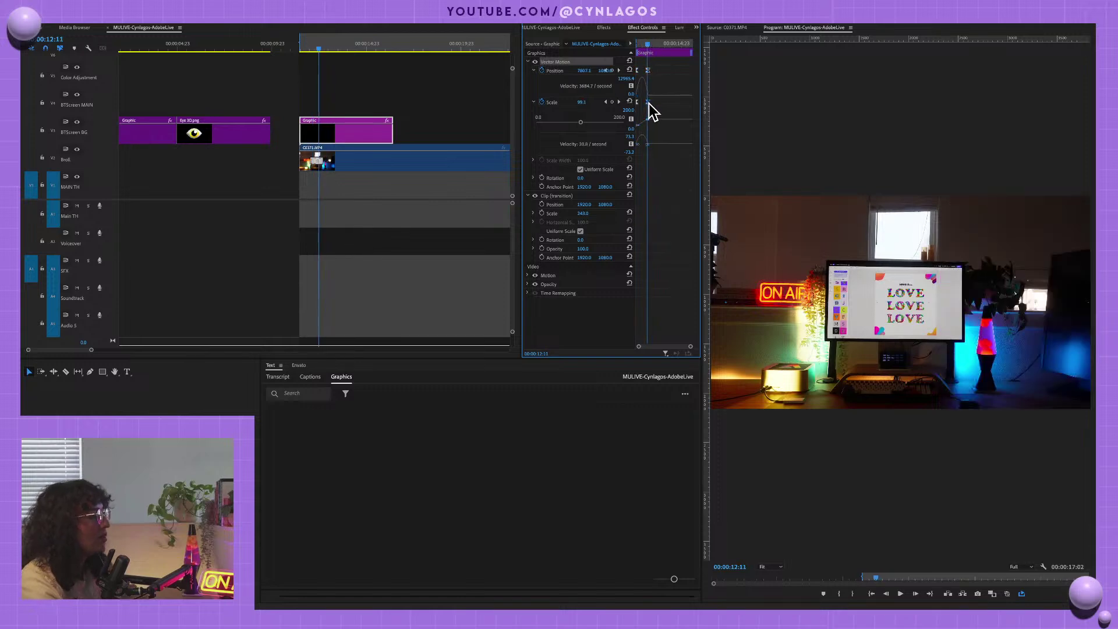
mouse_move(582, 103)
mouse_down()
mouse_move(656, 111)
mouse_move(587, 112)
mouse_up()
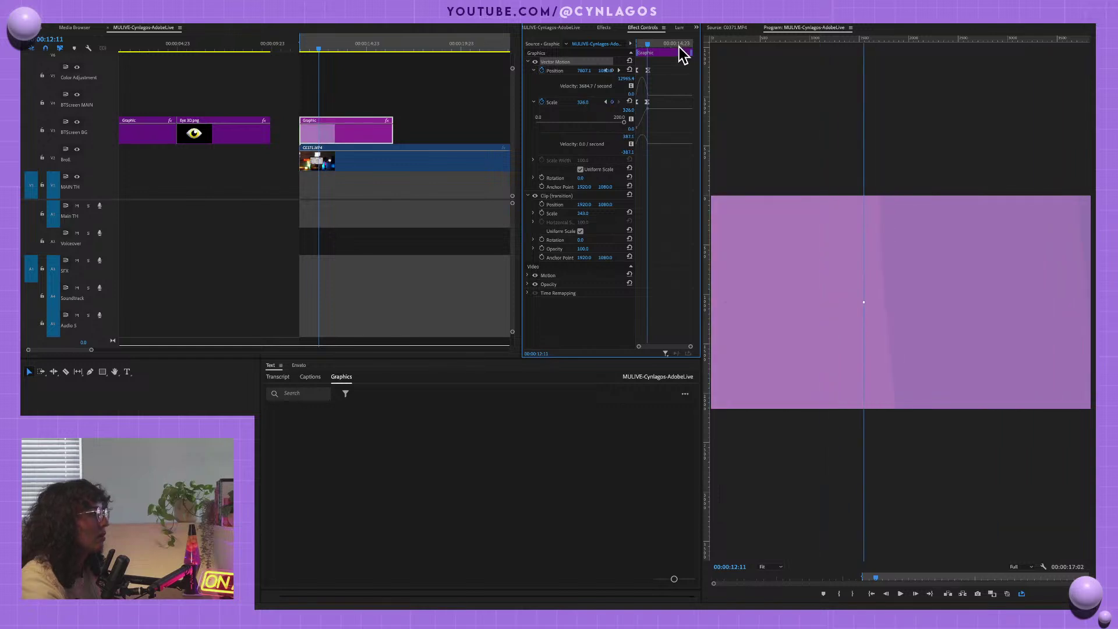
key(space)
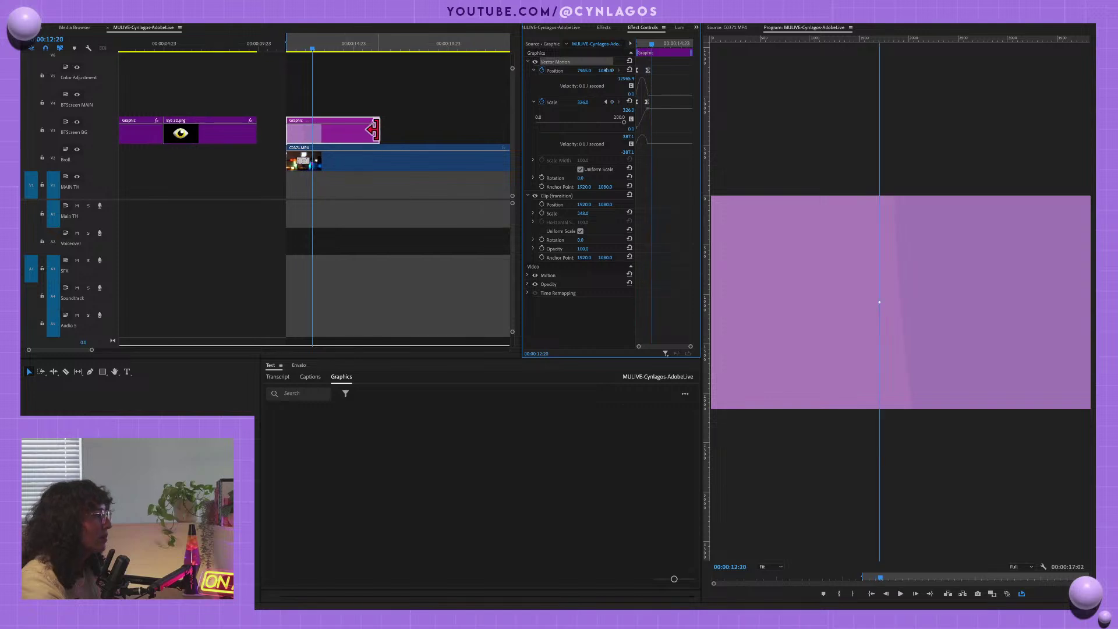
- Trim the graphic's end to 00:00:12:20 and split the B-roll clip at the same frame
drag(378, 131, 313, 129)
click(320, 165)
key(c)
click(320, 160)
key(v)
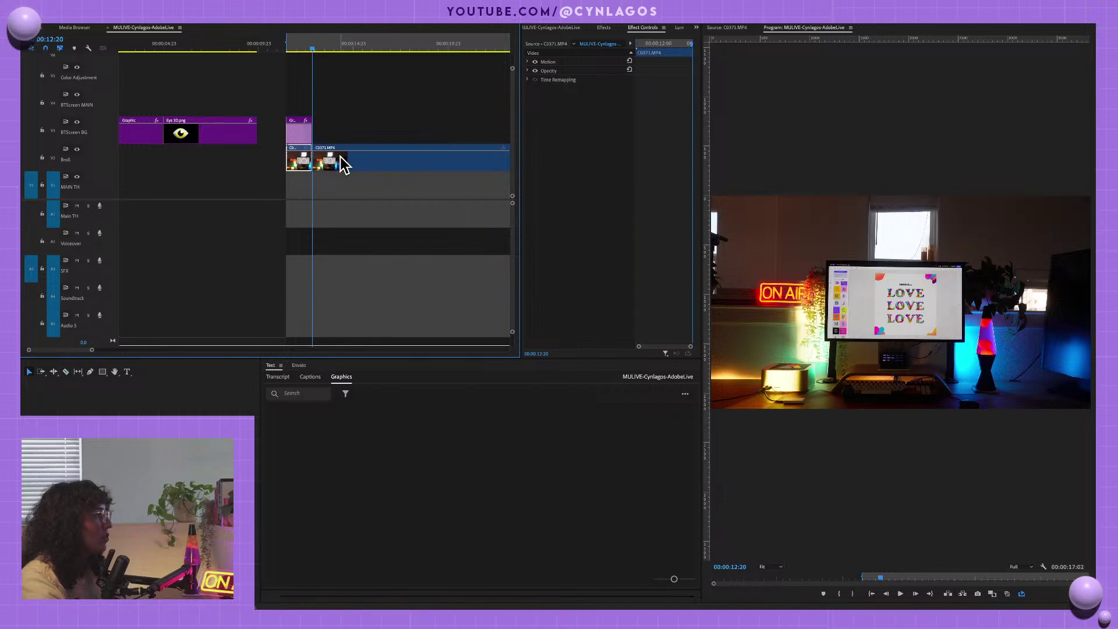
- Shorten the second B-roll piece and centre the graphic over the cut
key(Delete)
drag(312, 129, 332, 173)
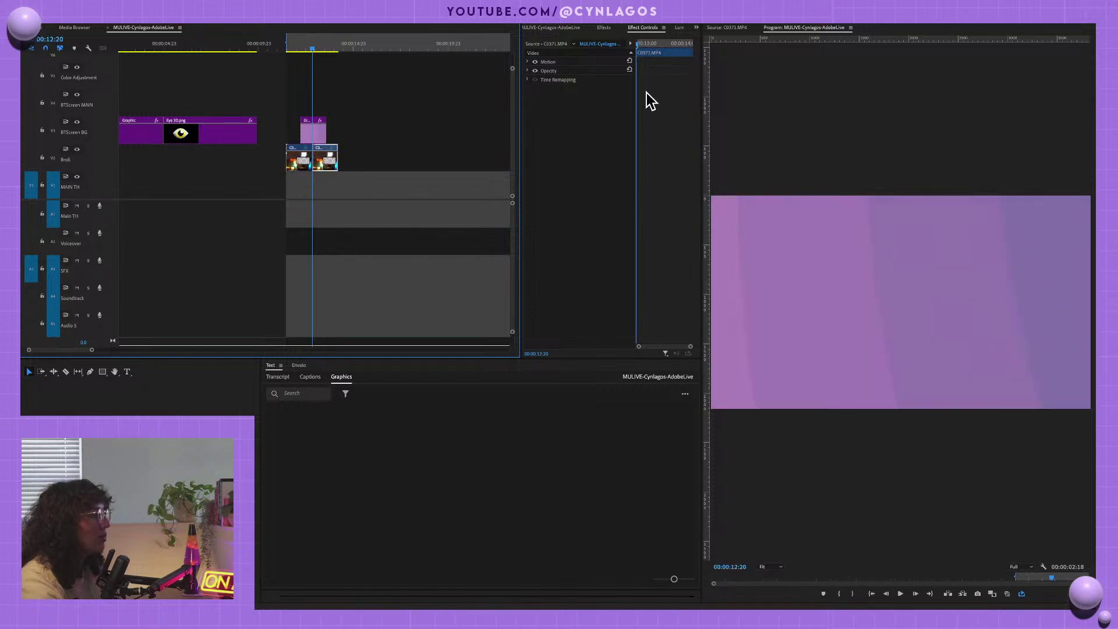
- Preview C0054.MP4 from the B-roll bin and place its video over the second B-roll piece
key(shift+1)
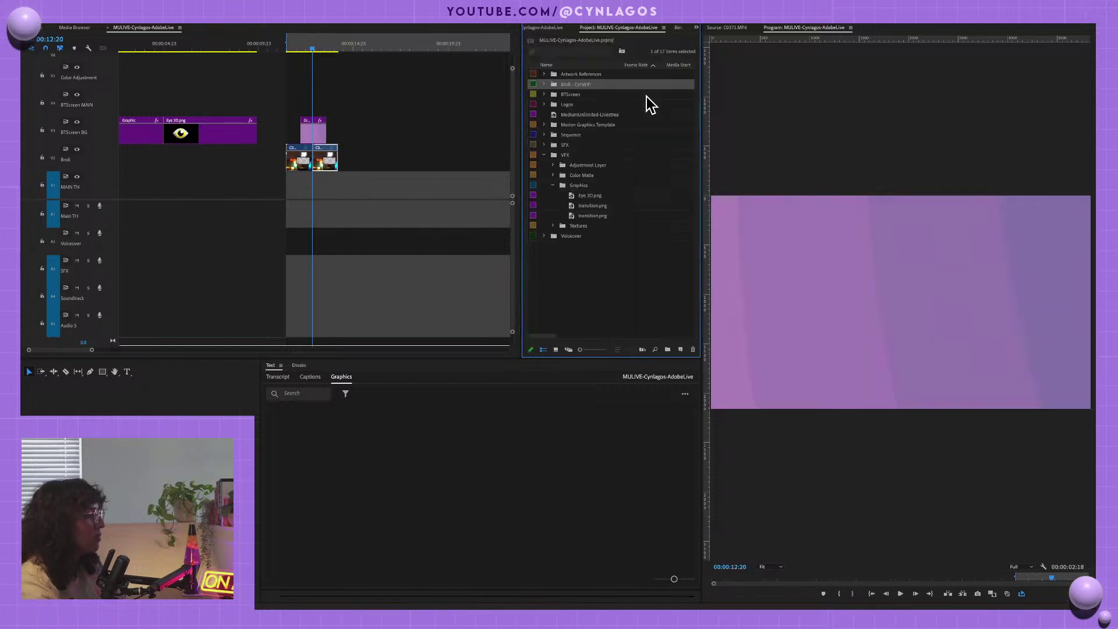
click(543, 85)
click(561, 95)
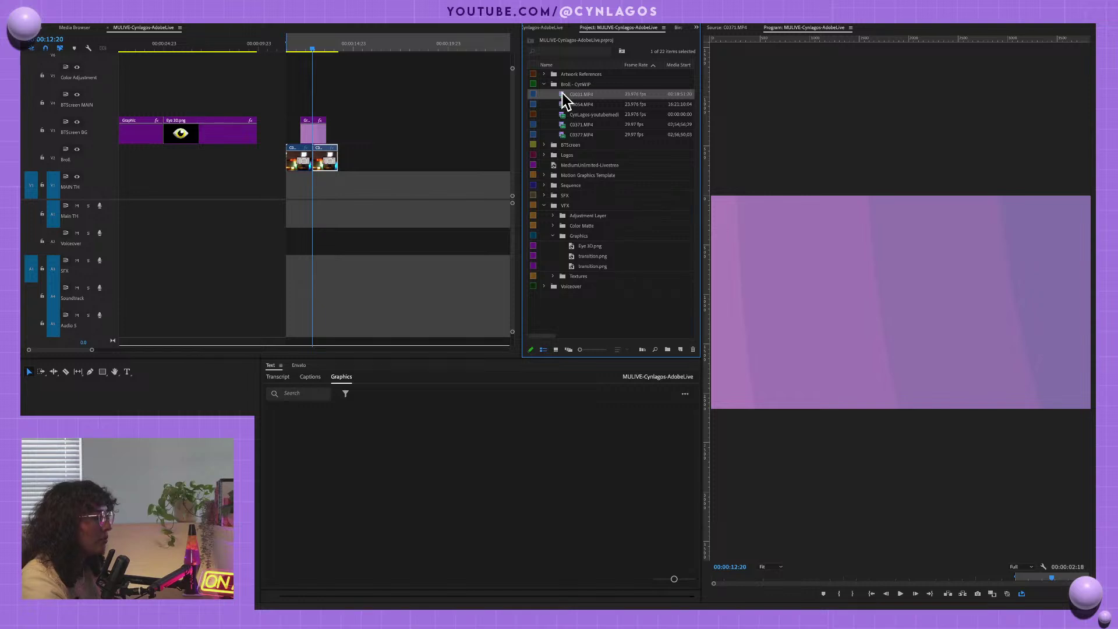
double_click(561, 101)
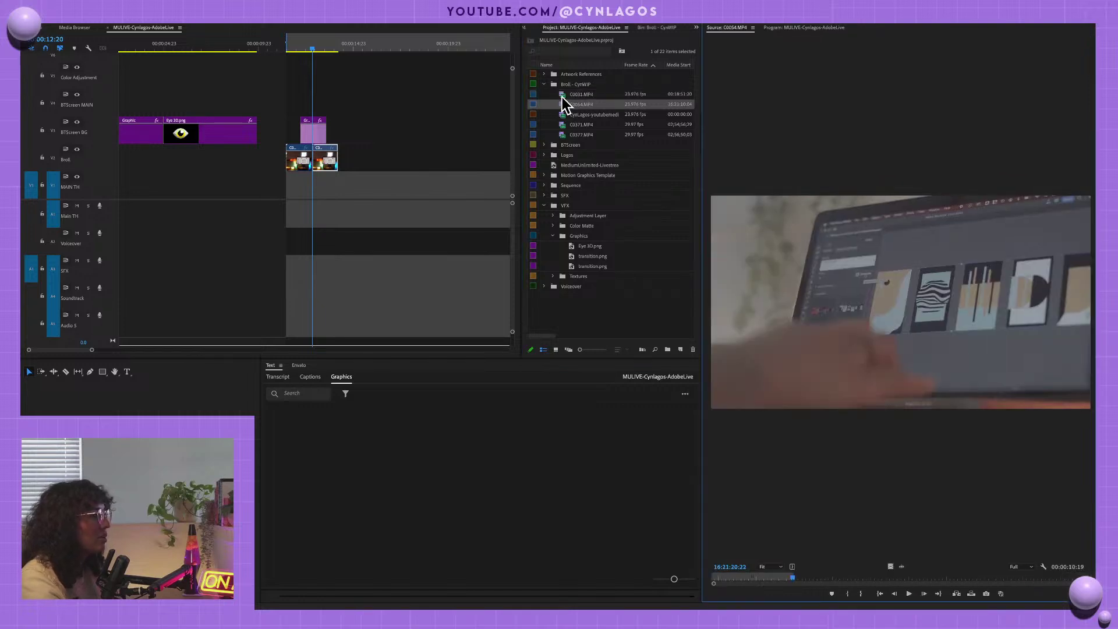
drag(800, 579, 766, 579)
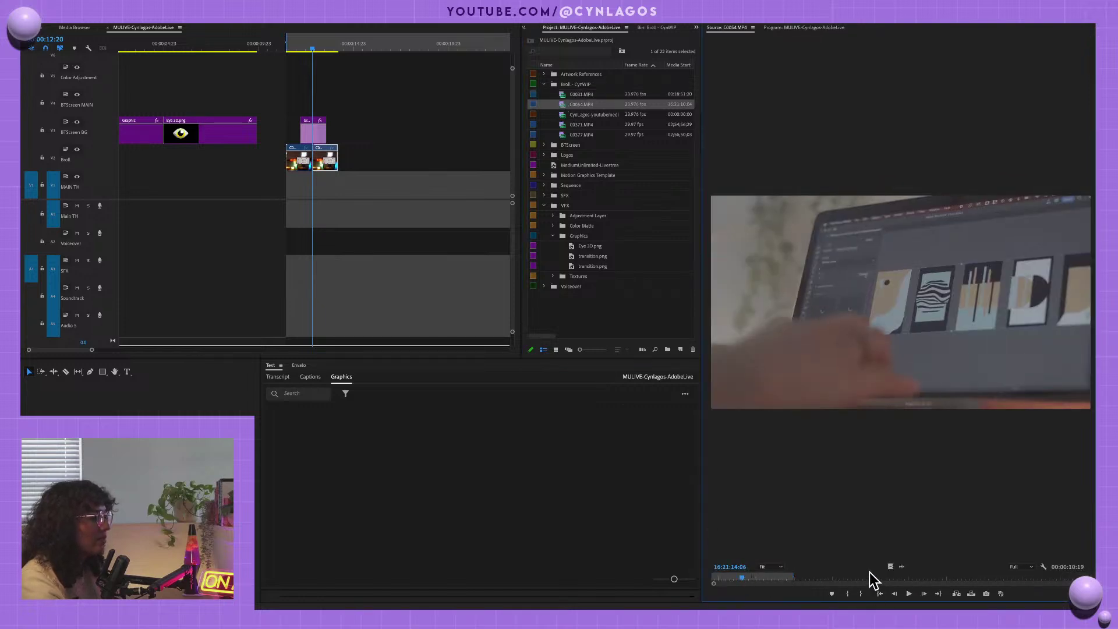
drag(891, 566, 322, 163)
- Play back the transition across the cut, and shorten the graphic's end over the second clip
click(295, 51)
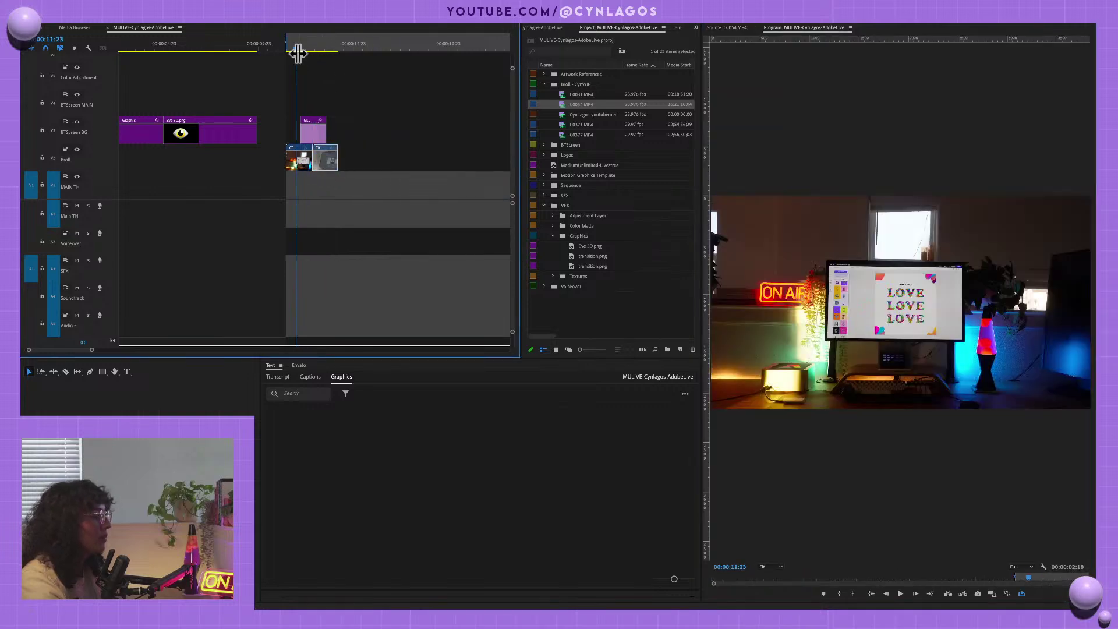
key(space)
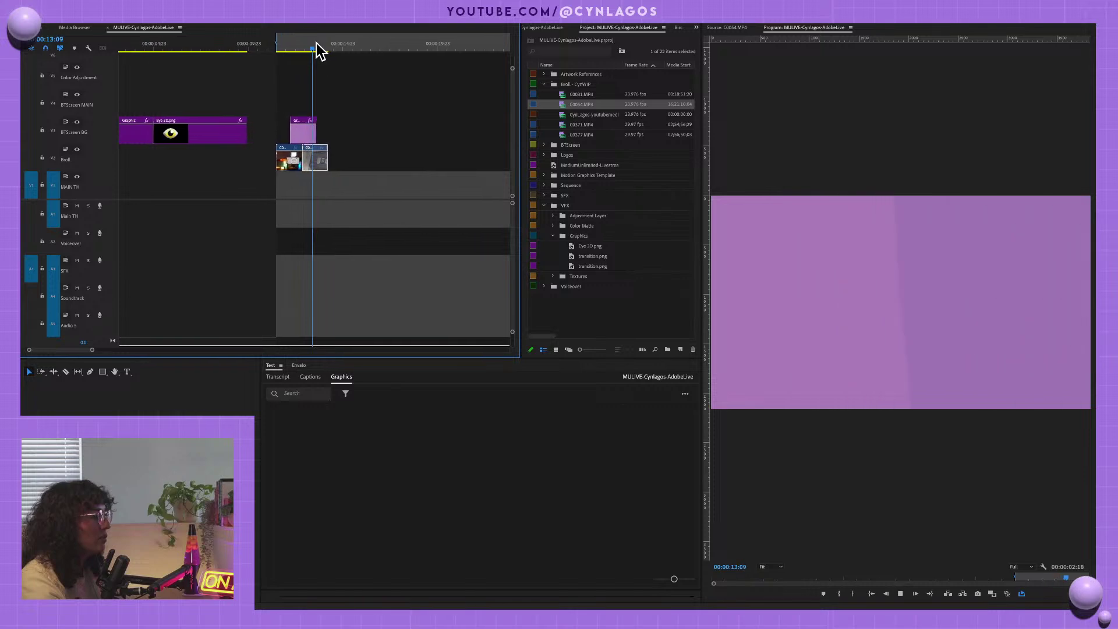
key(space)
drag(307, 134, 304, 136)
click(286, 52)
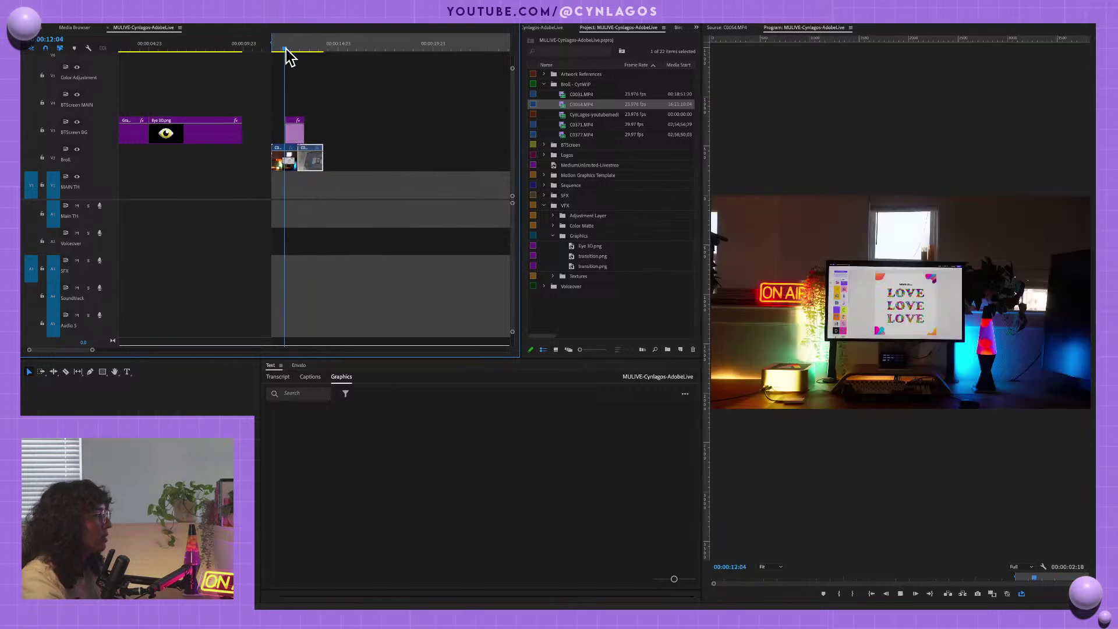
key(space)
key(space)
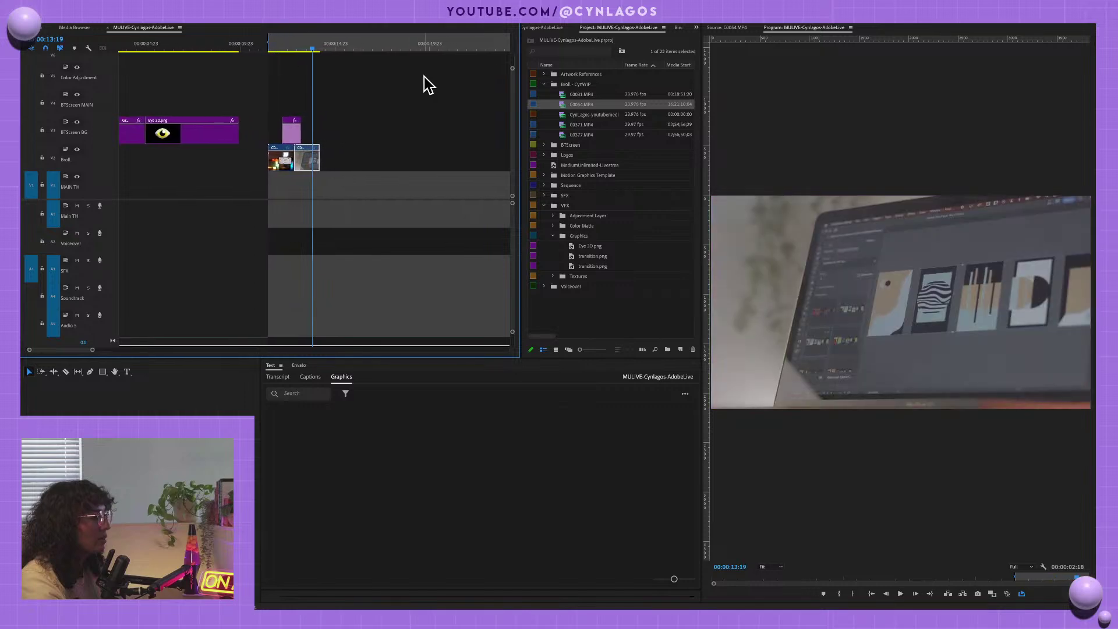
- Select the transition graphic and move its ending Scale keyframe earlier, checking the velocity graphs in an enlarged view
mouse_move(309, 51)
mouse_down()
mouse_move(293, 50)
mouse_move(298, 69)
mouse_up()
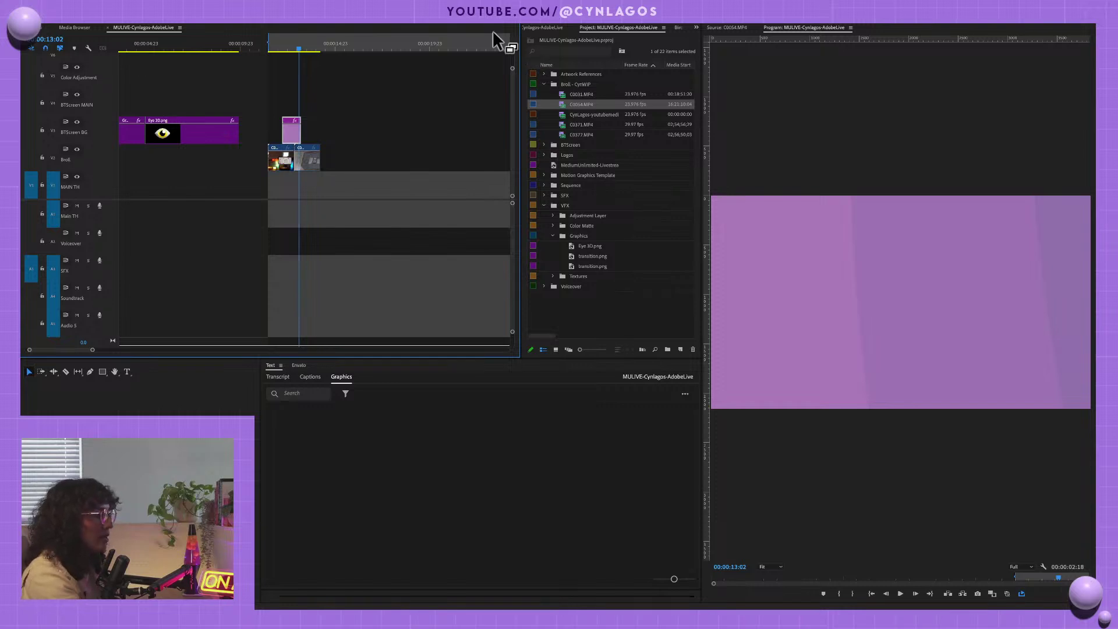
key(Down)
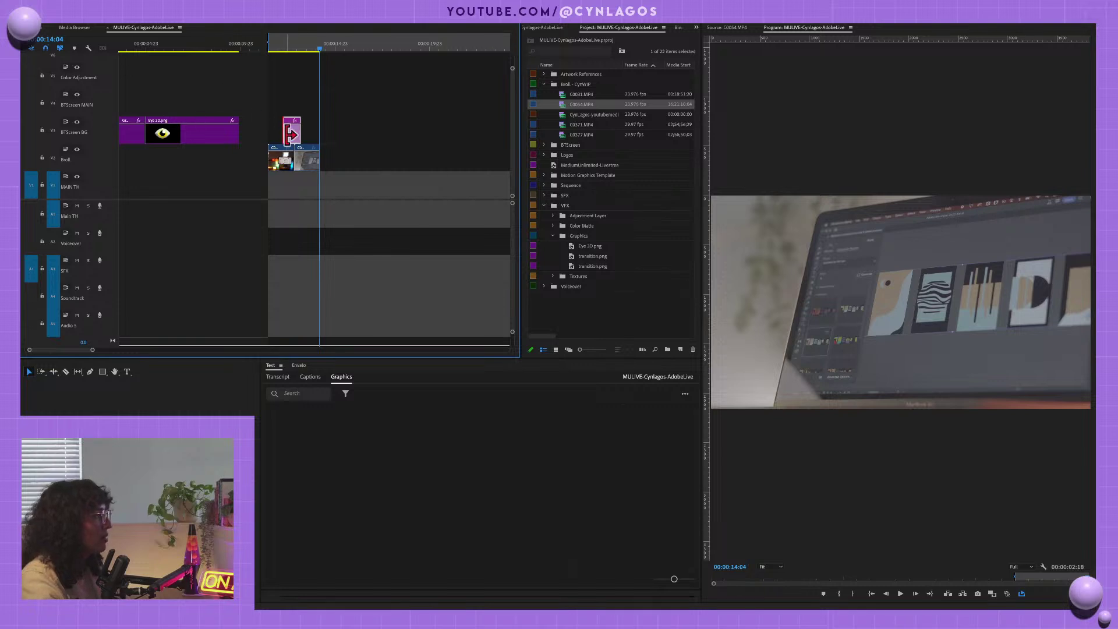
click(293, 139)
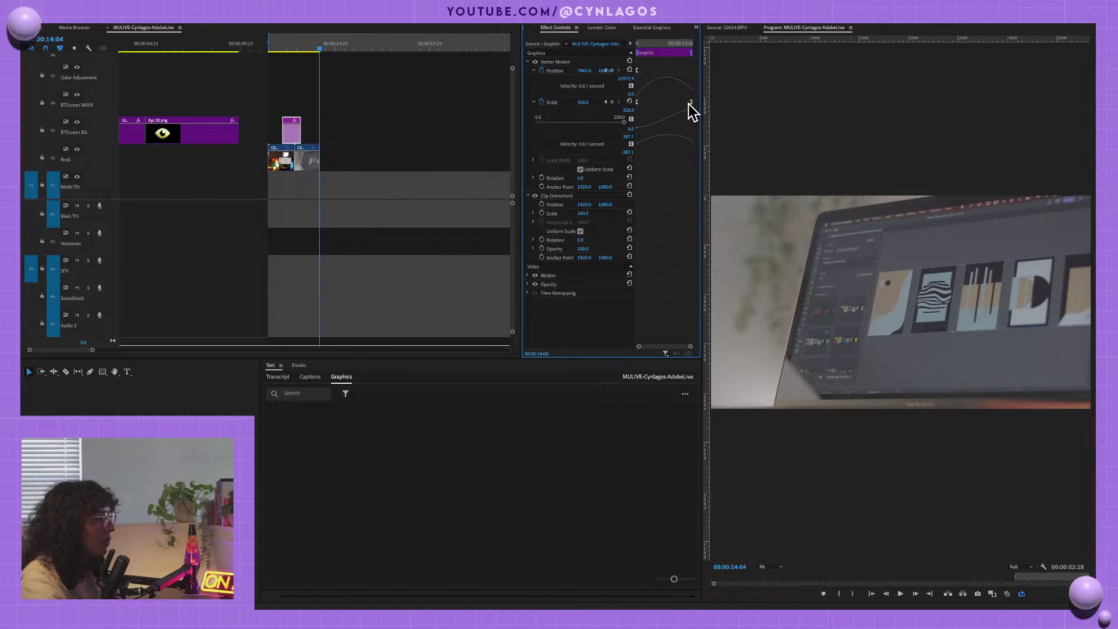
drag(691, 102, 676, 103)
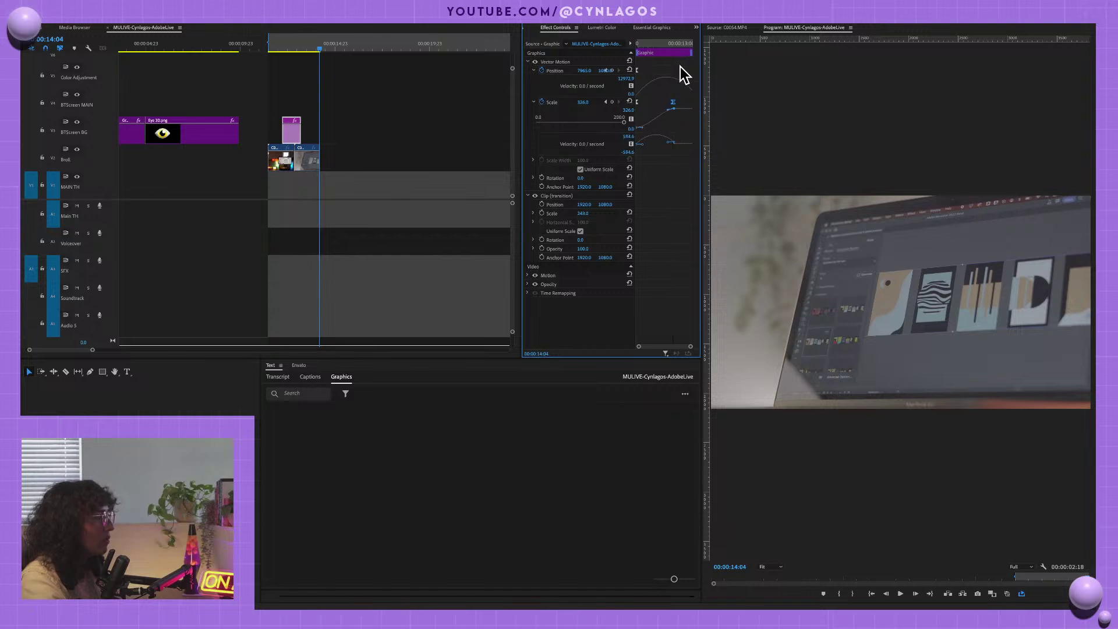
key(grave)
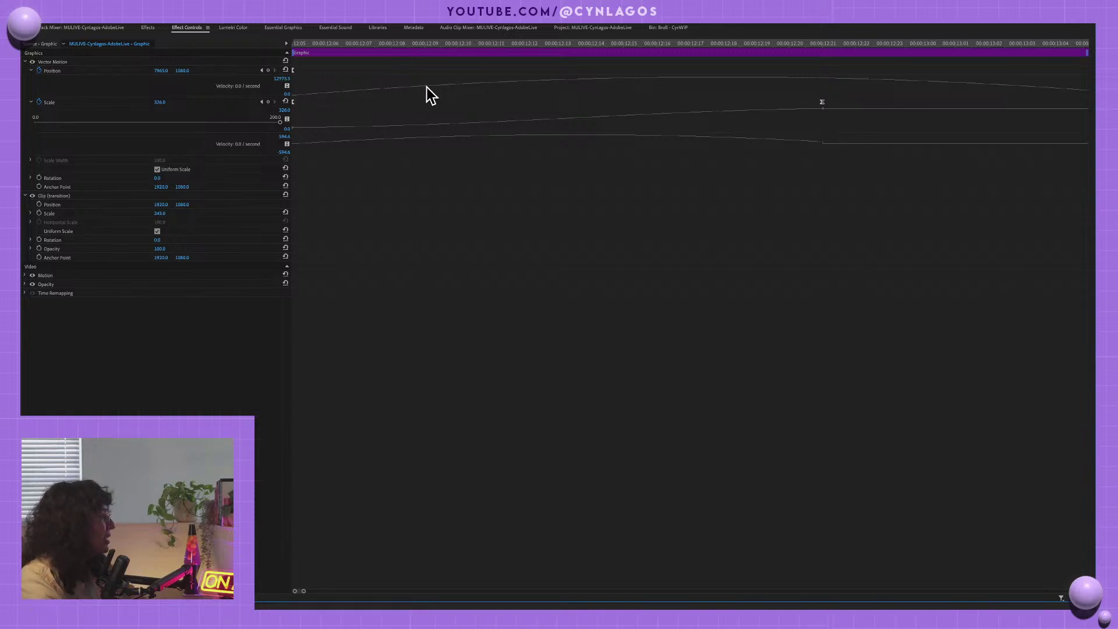
key(grave)
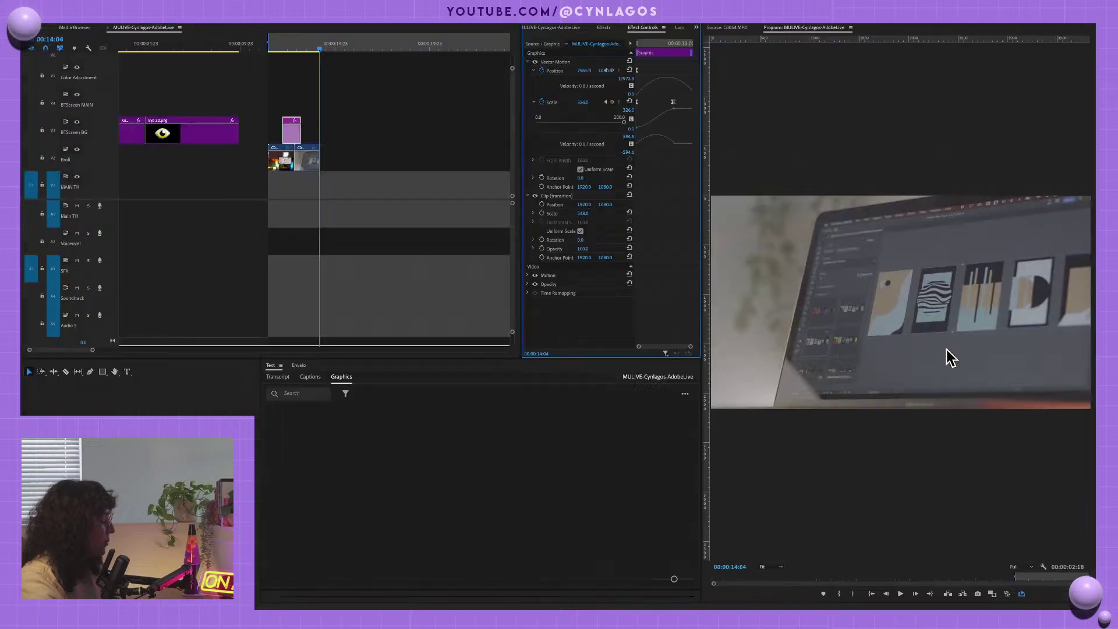
- Extend the transition graphic's end to 00:00:14:04, matching the end of the second B-roll clip
drag(301, 131, 319, 131)
key(grave)
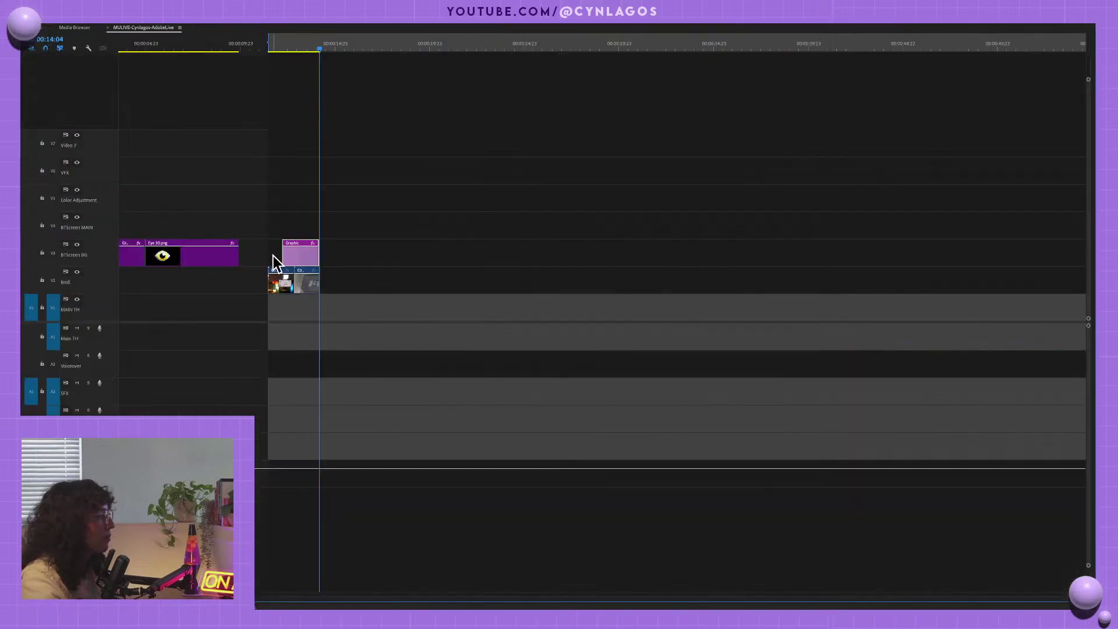
key(grave)
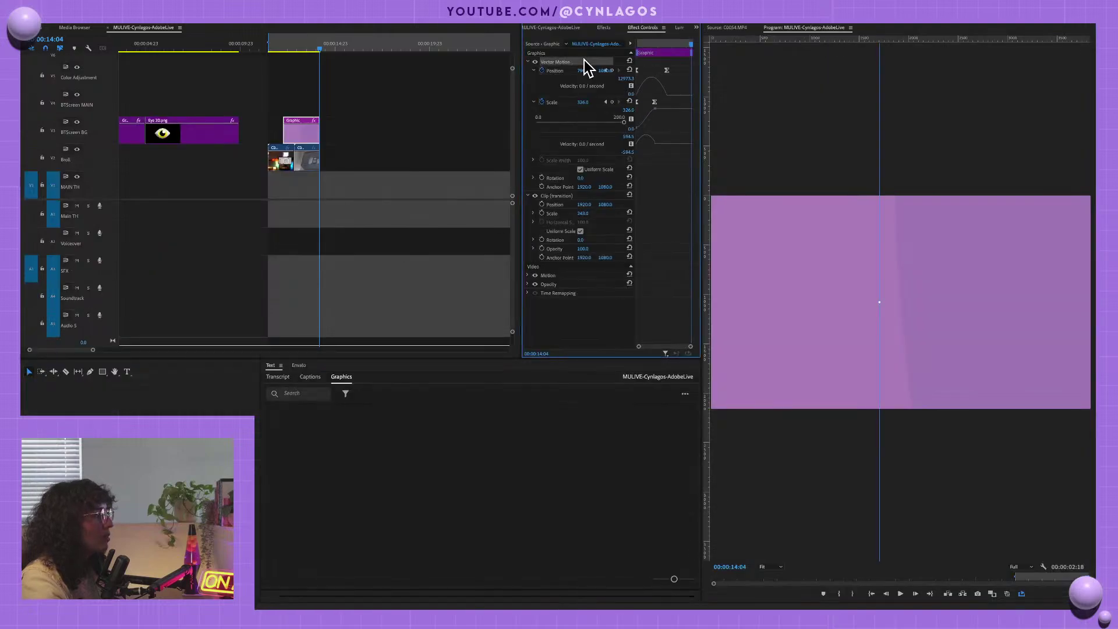
- Move the graphic's ending Position and Scale keyframes earlier and align them, and return the playhead to 00:00:11:17
key(grave)
drag(727, 73, 512, 102)
drag(562, 71, 516, 75)
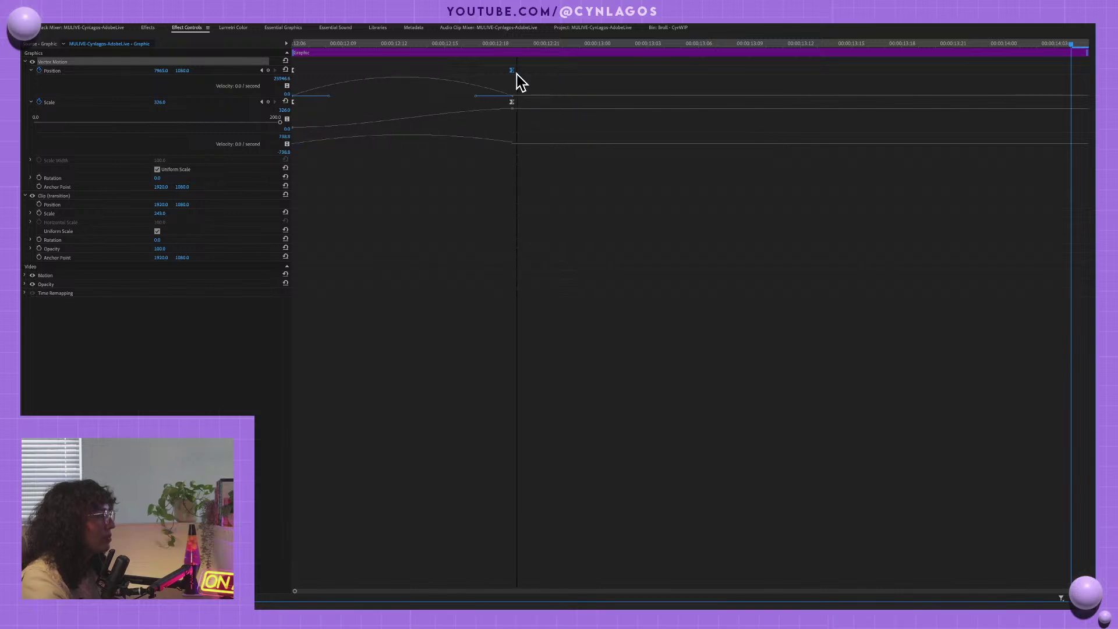
key(grave)
click(273, 45)
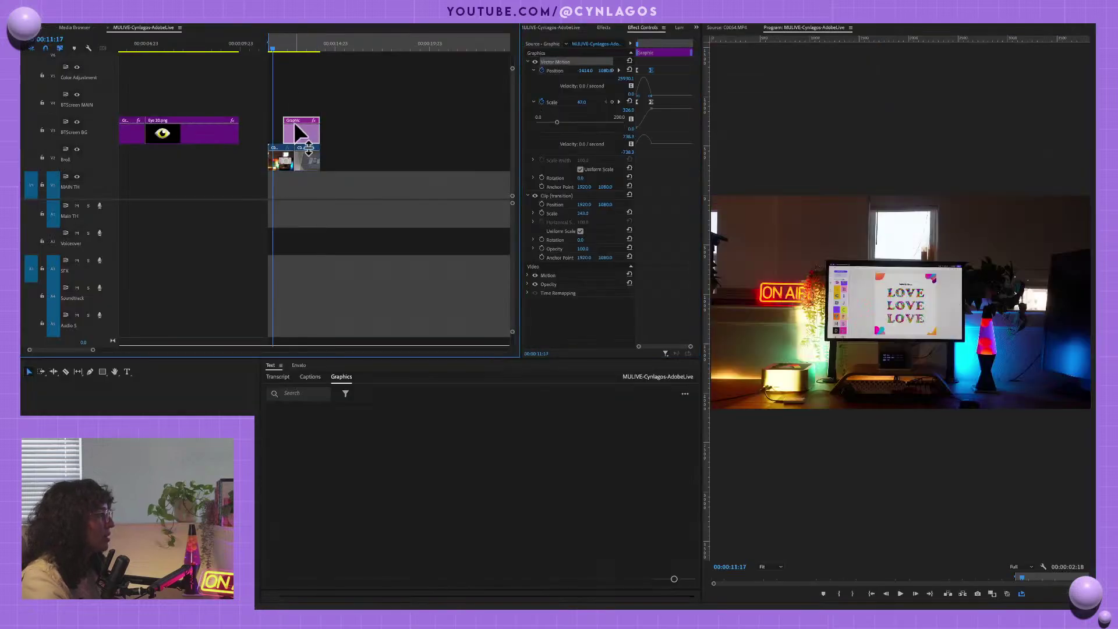
- Shorten the transition graphic so it spans the cut and ends partway over the second B-roll clip, and play it back
mouse_move(302, 138)
mouse_down()
mouse_move(291, 139)
mouse_move(314, 134)
mouse_up()
key(space)
key(ctrl+z)
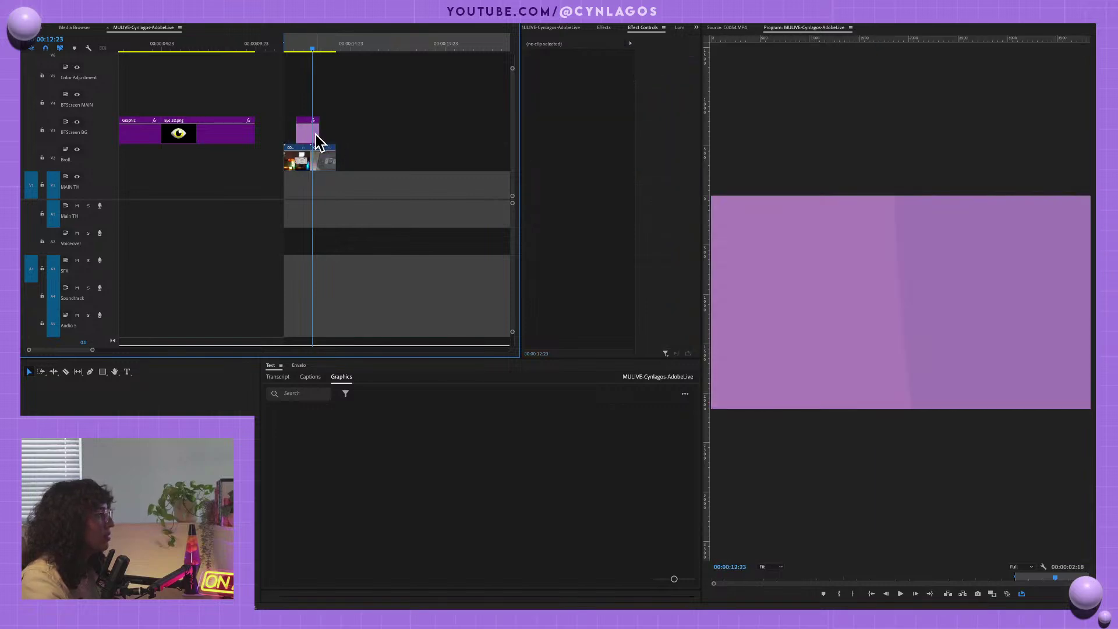
- Set the transition graphic's horizontal Vector Motion position to 14344 at 00:00:12:14, and play the animation from the graphic's start
click(660, 69)
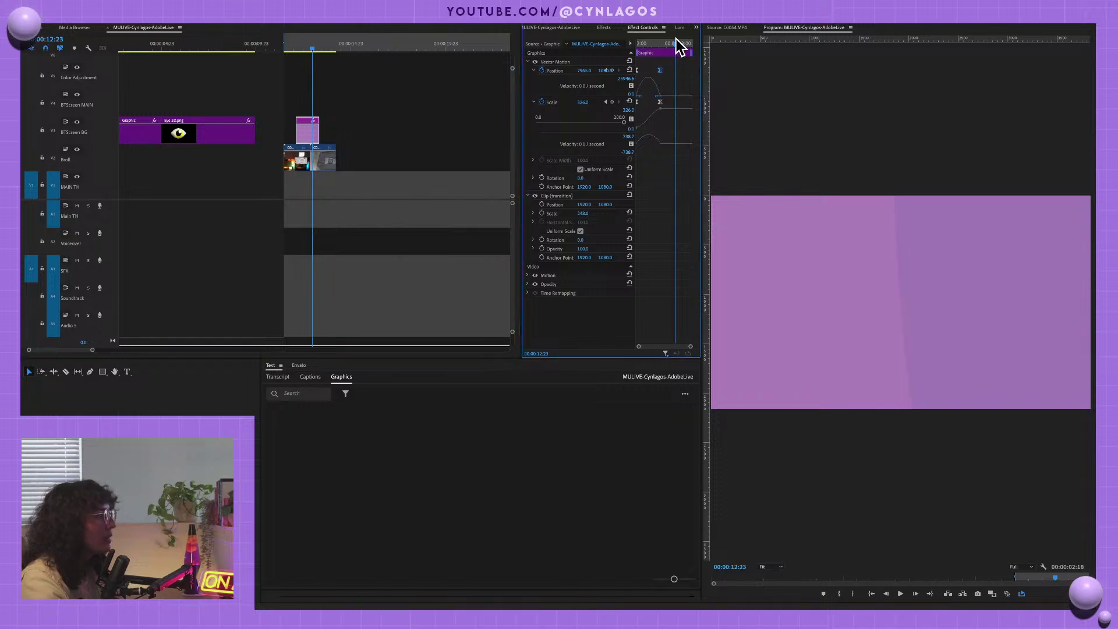
drag(677, 39, 662, 38)
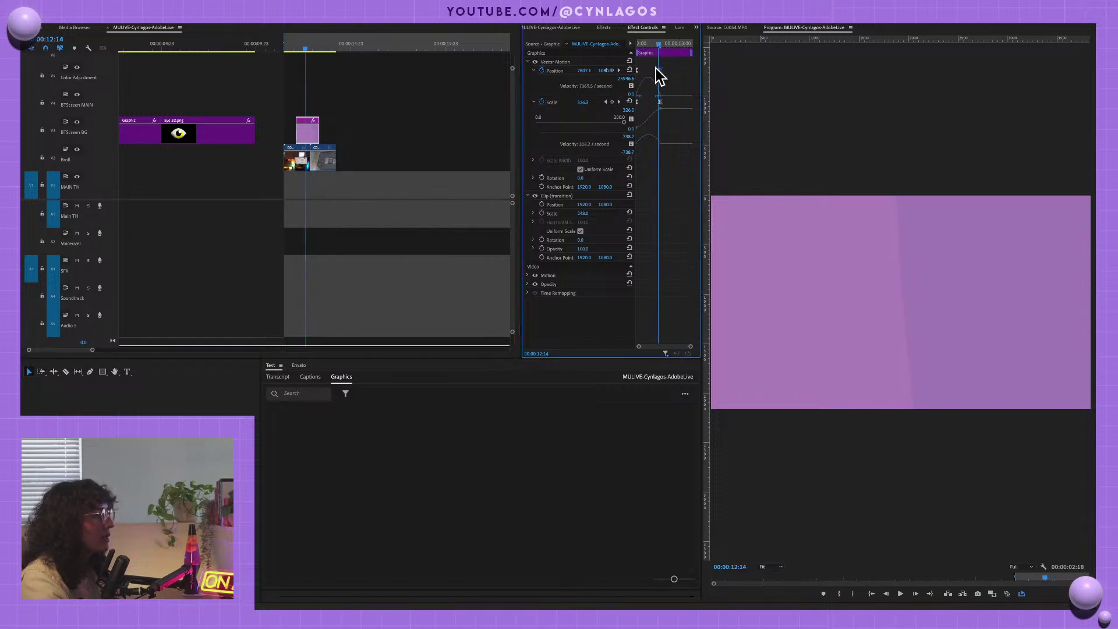
drag(584, 70, 592, 73)
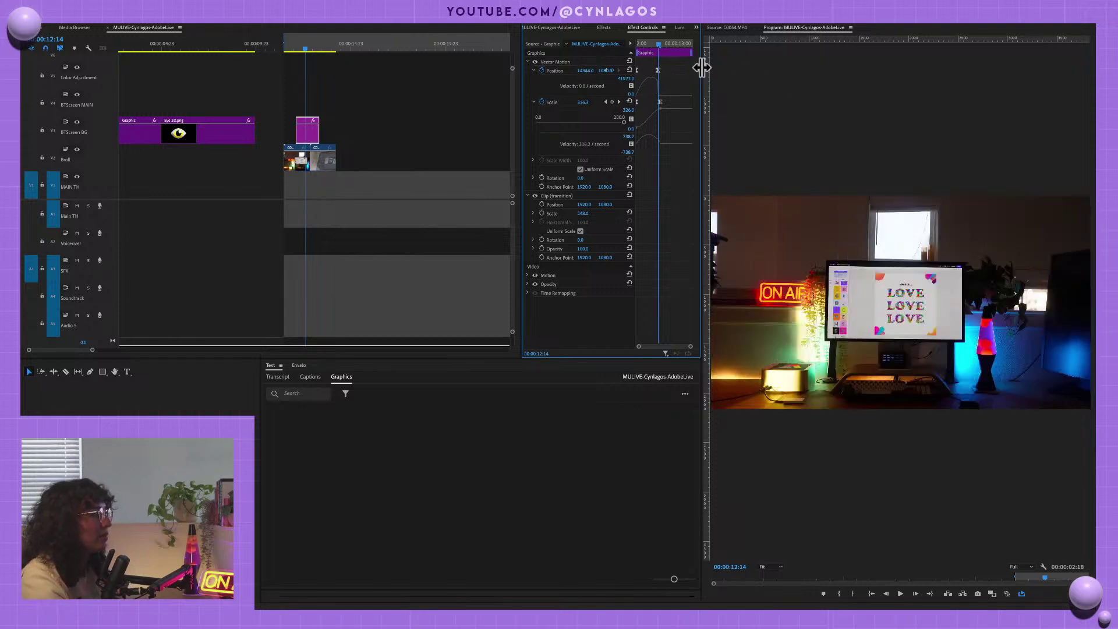
drag(657, 44, 629, 44)
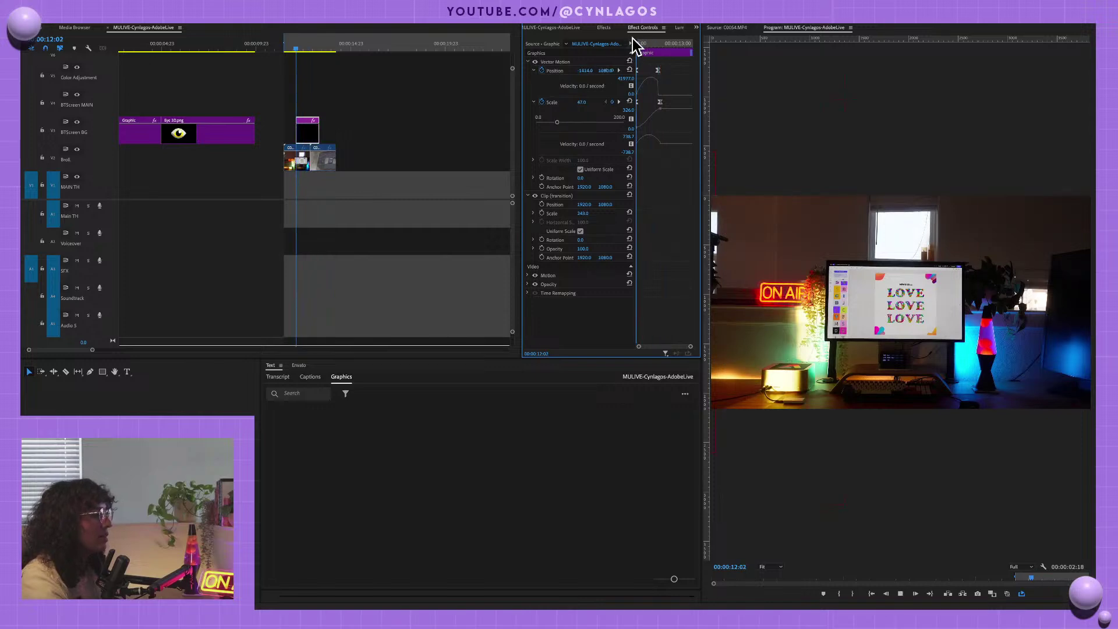
key(Down)
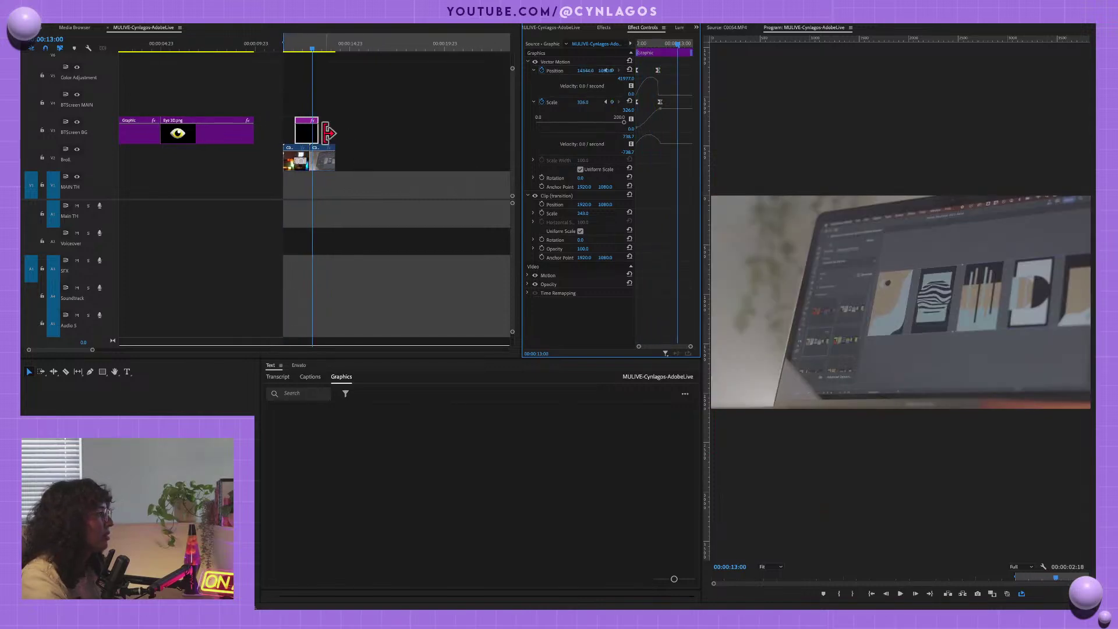
- Move the second B-roll clip slightly earlier over the first clip, without duplicating it, and play back the transition
drag(306, 45, 306, 44)
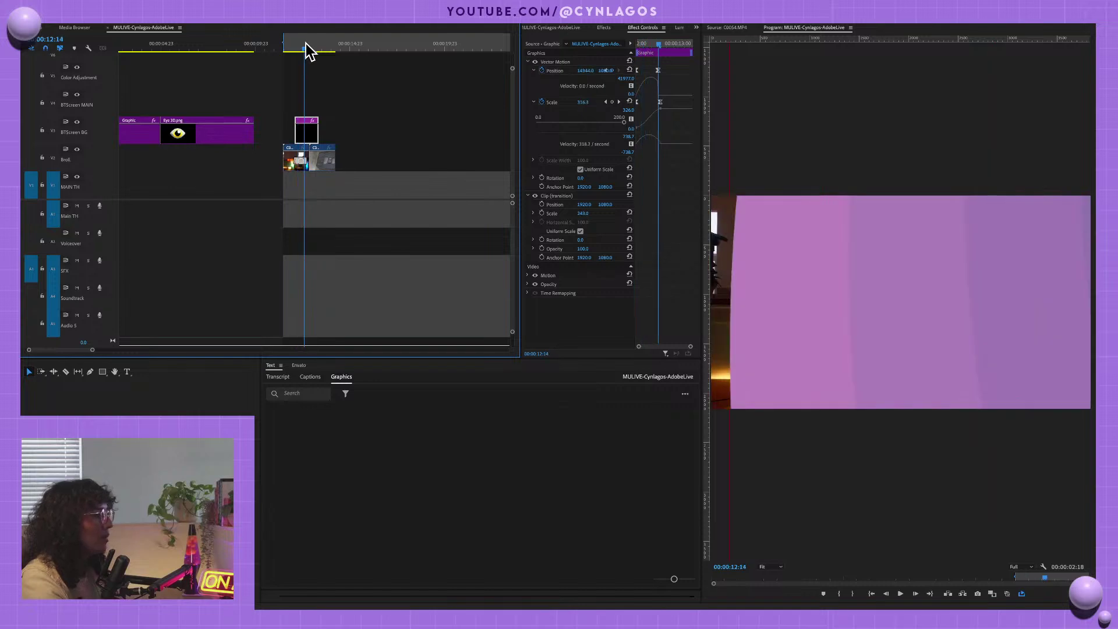
alt+click(315, 166)
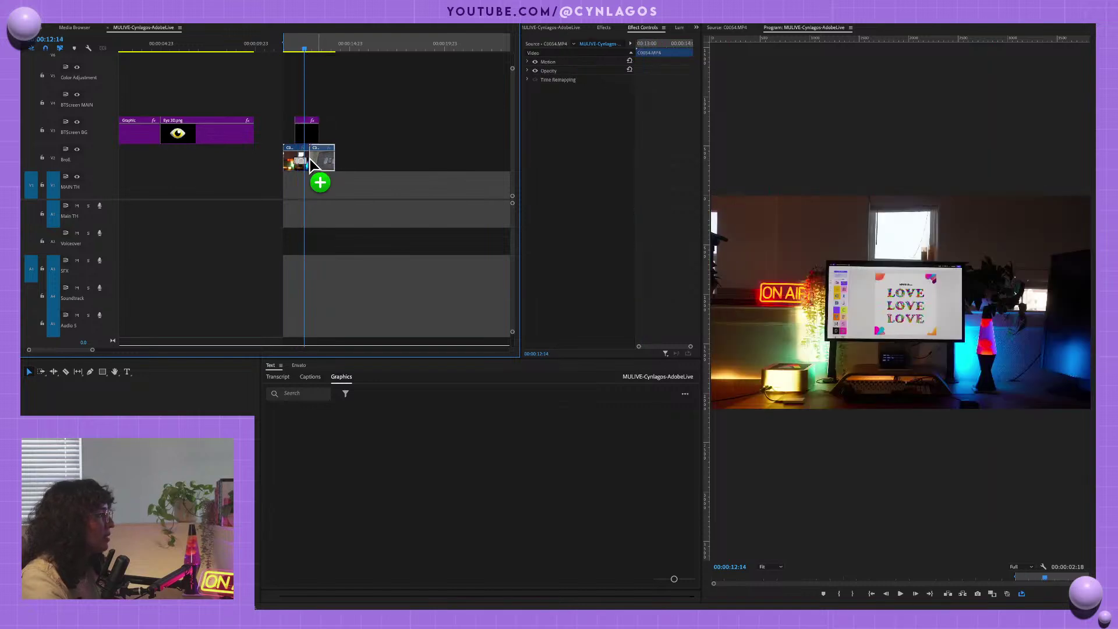
drag(323, 162, 313, 161)
key(super+z)
mouse_move(303, 49)
mouse_down()
mouse_move(287, 50)
mouse_move(306, 55)
mouse_up()
key(space)
key(space)
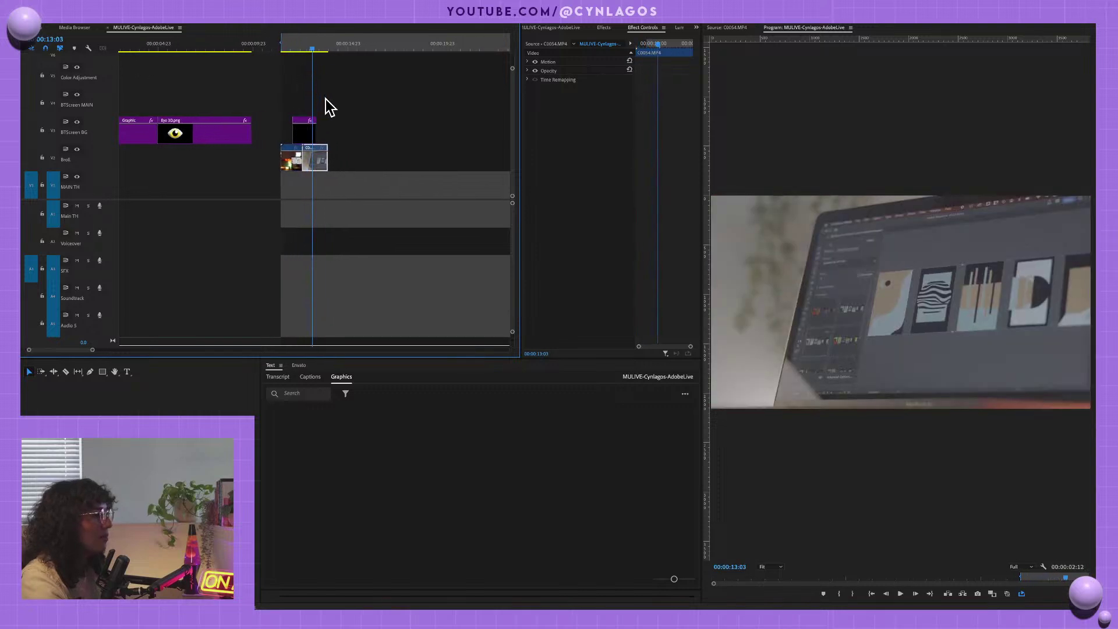
- Move the second B-roll clip earlier again so it starts while the graphic covers the frame, and return the playhead to 00:00:11:12
key(equal)
key(equal)
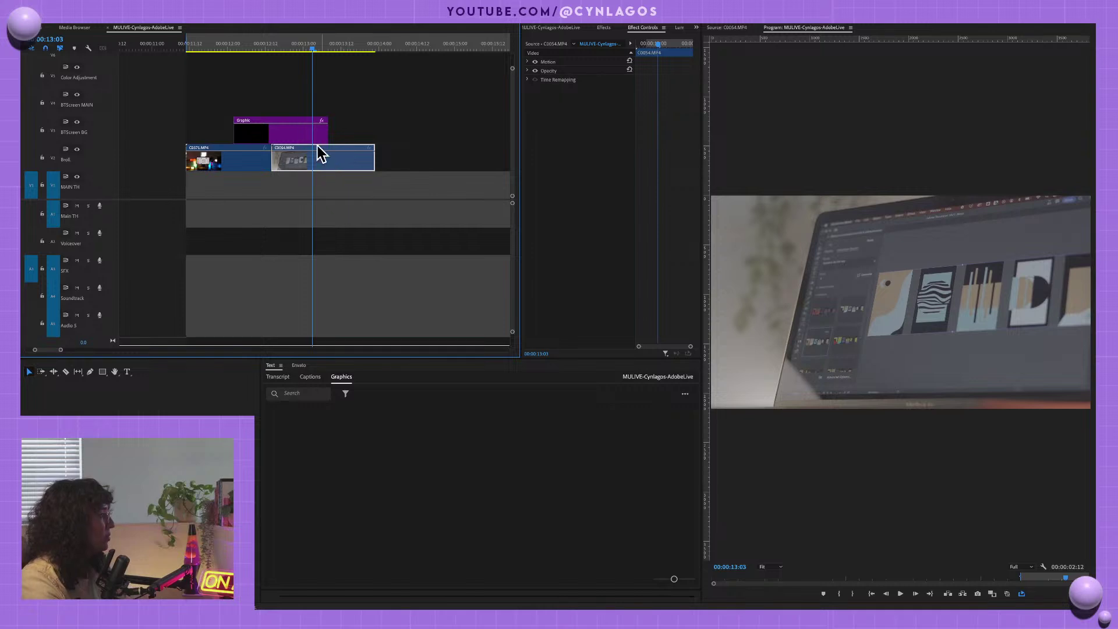
drag(315, 45, 255, 45)
drag(290, 169, 270, 152)
drag(255, 49, 192, 75)
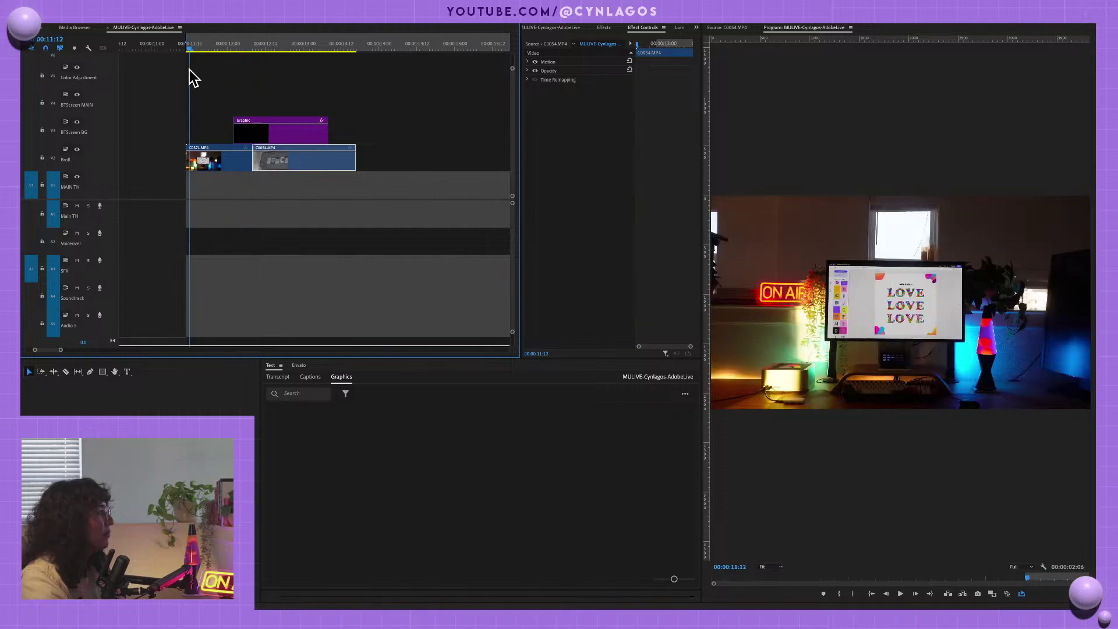
- Set the sequence's Out point at 00:00:13:17, just past the second B-roll clip, and play from the In point
click(356, 42)
key(o)
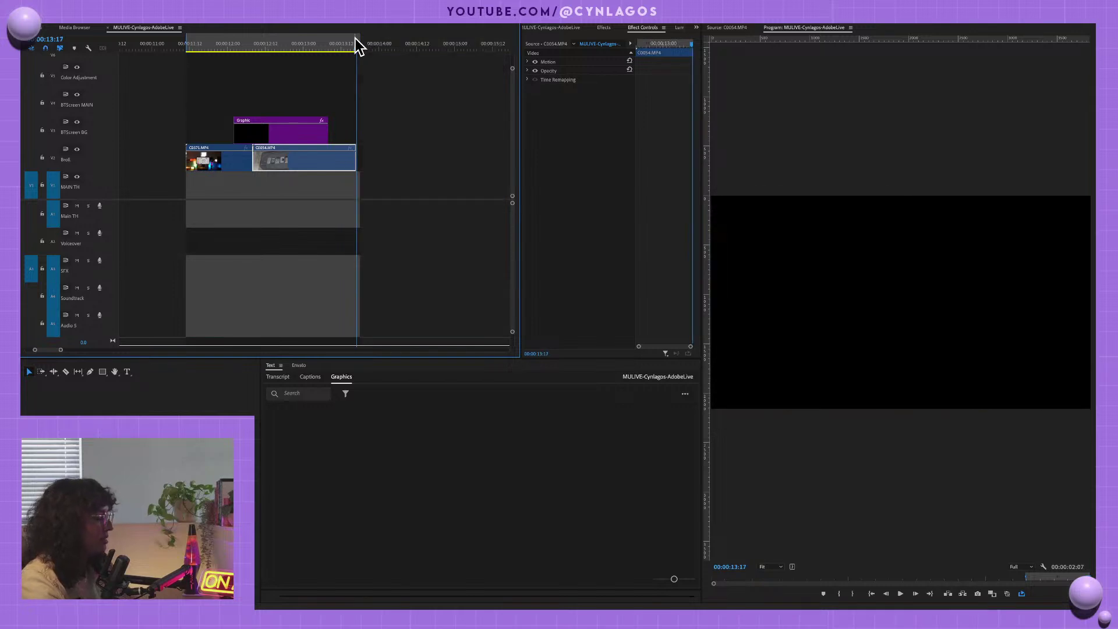
key(shift+i)
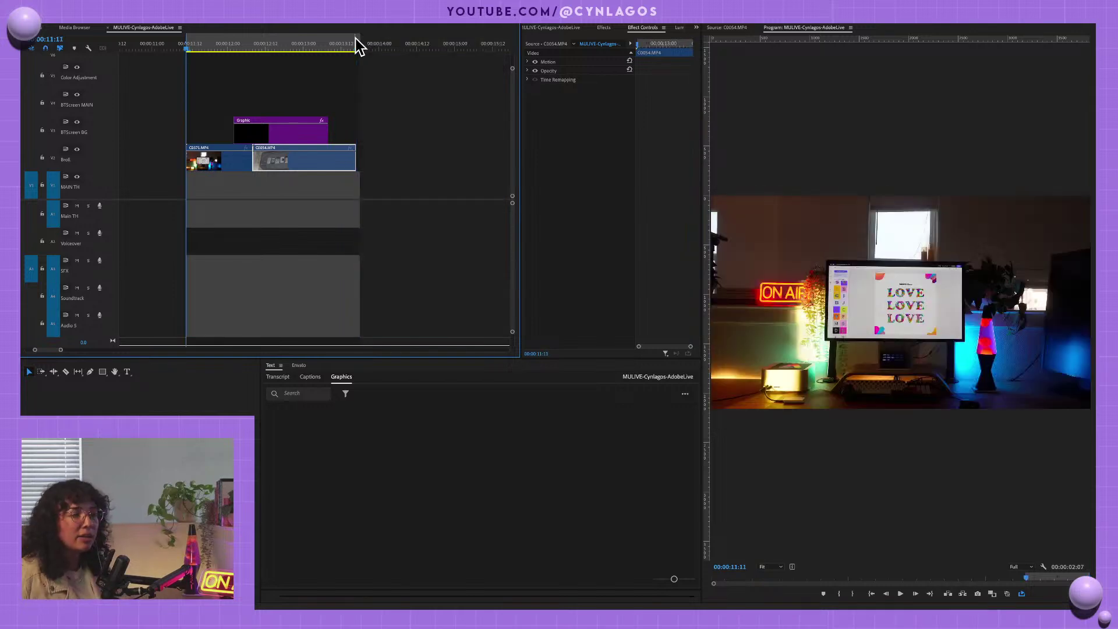
key(space)
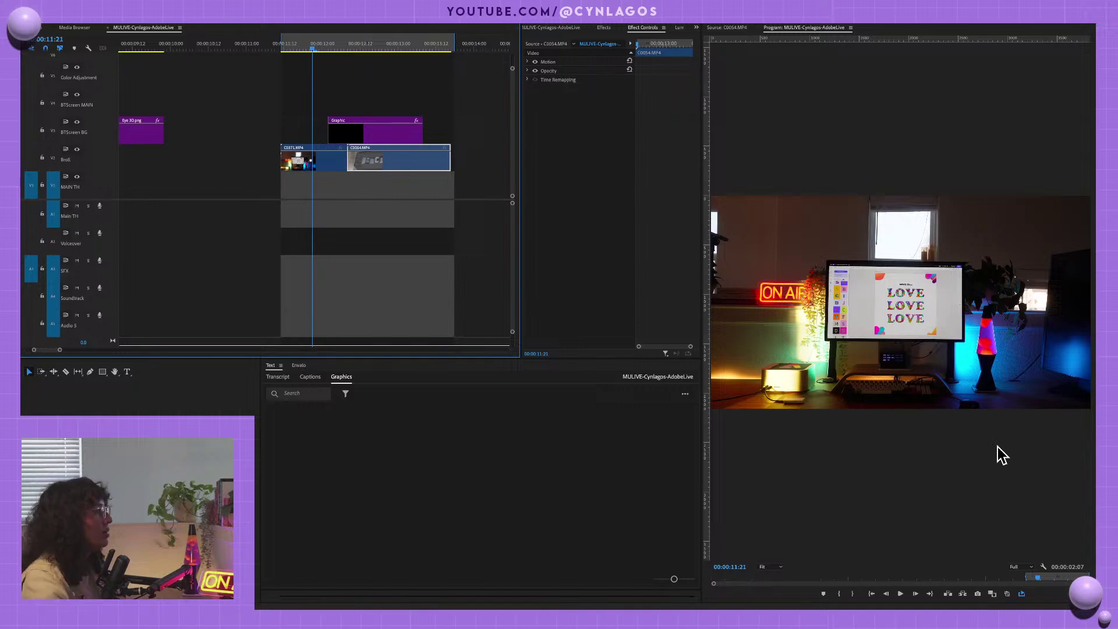
- Watch the transition between the two B-roll clips repeatedly in an enlarged program view
key(grave)
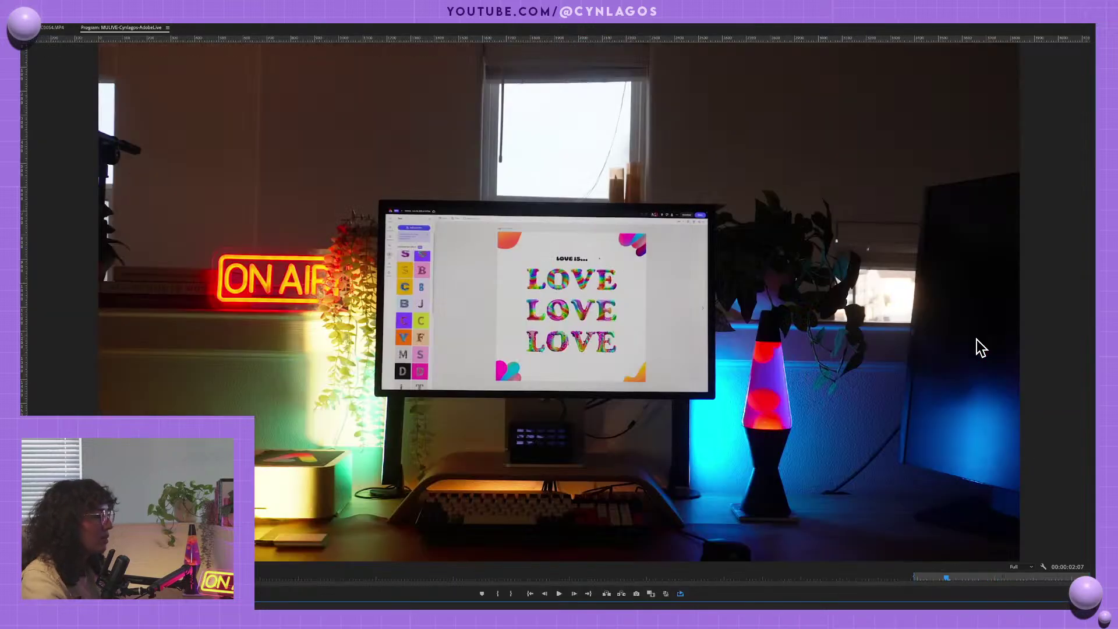
key(space)
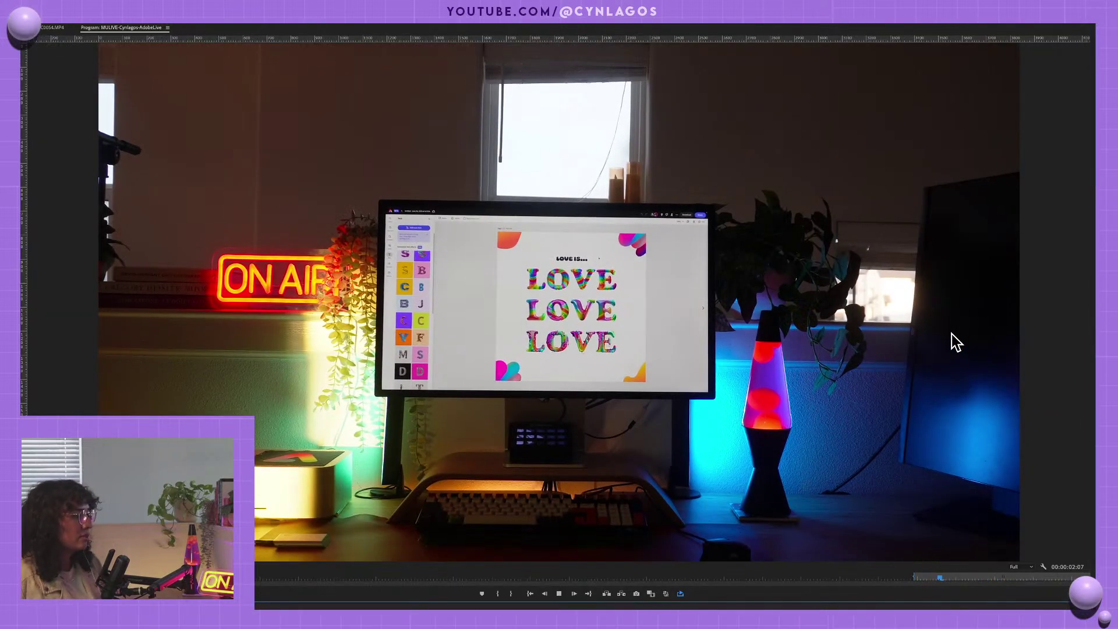
key(space)
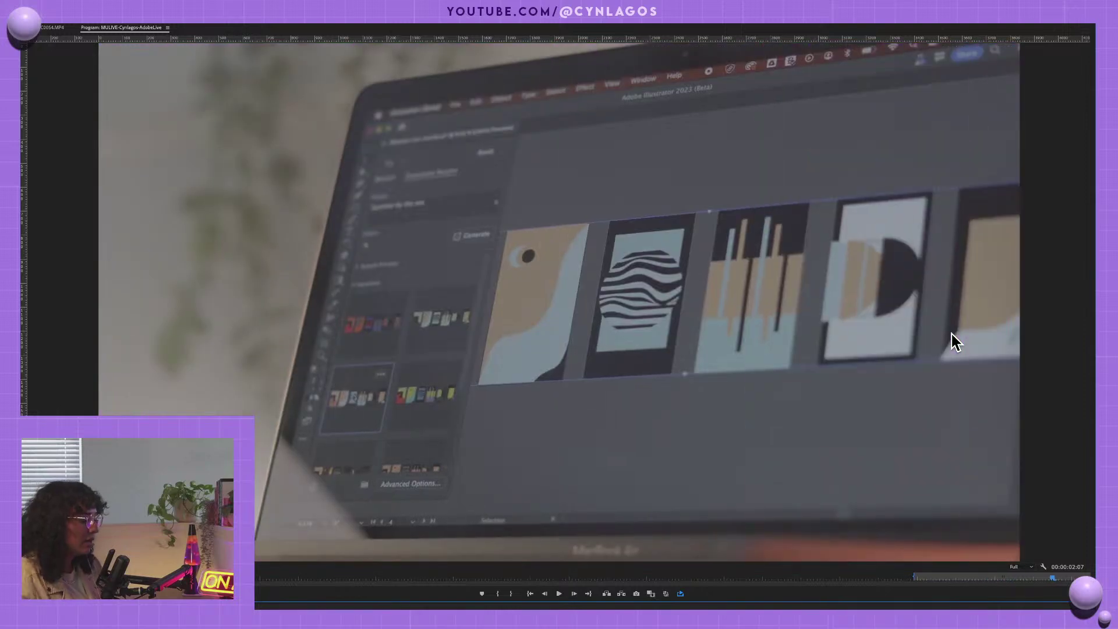
key(space)
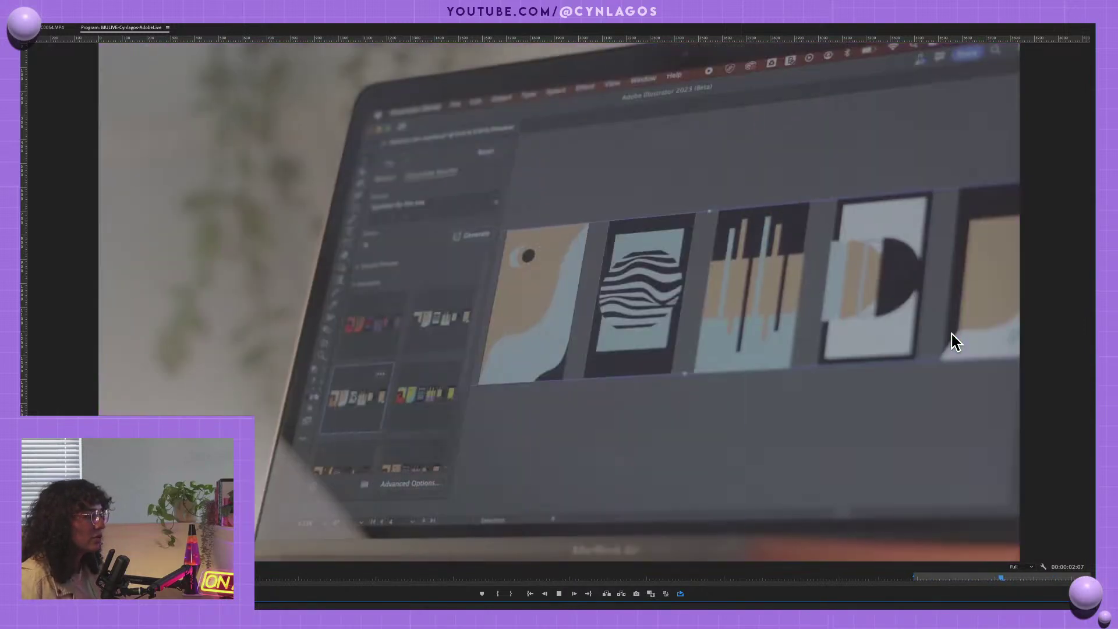
key(space)
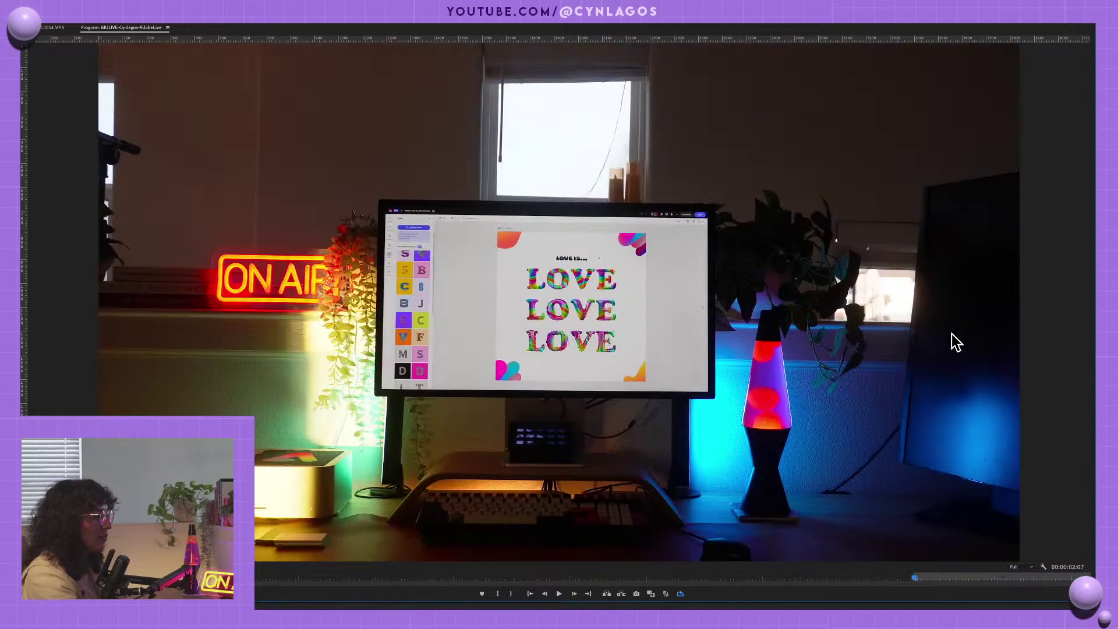
key(space)
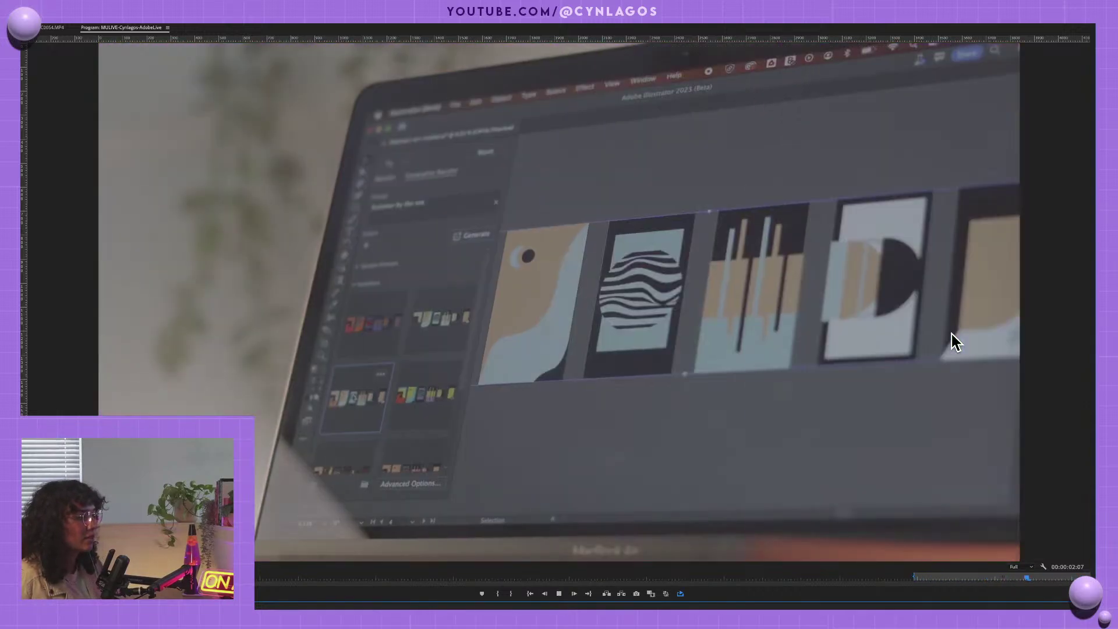
key(space)
key(grave)
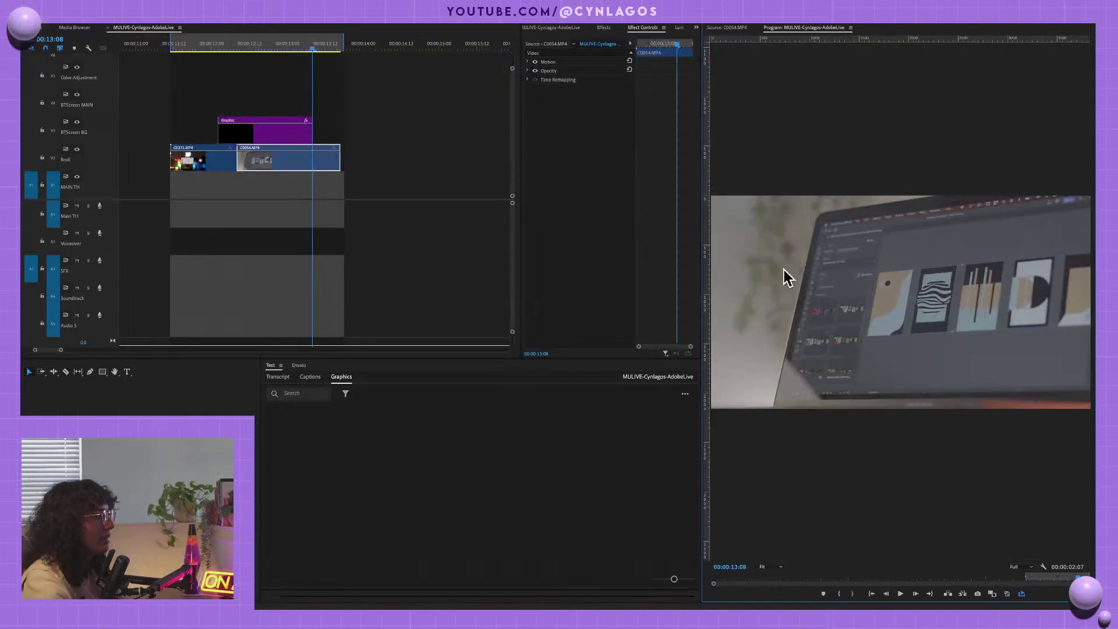
- Start exporting the transition graphic as a Motion Graphics template named "Transition purple fast"
click(279, 46)
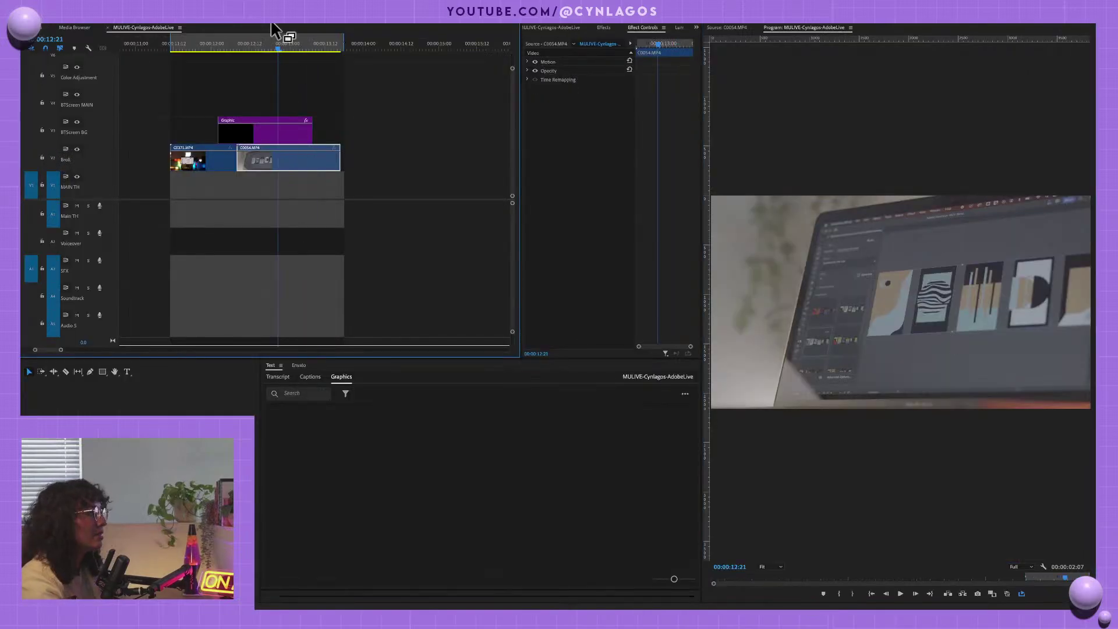
click(300, 128)
right_click(298, 137)
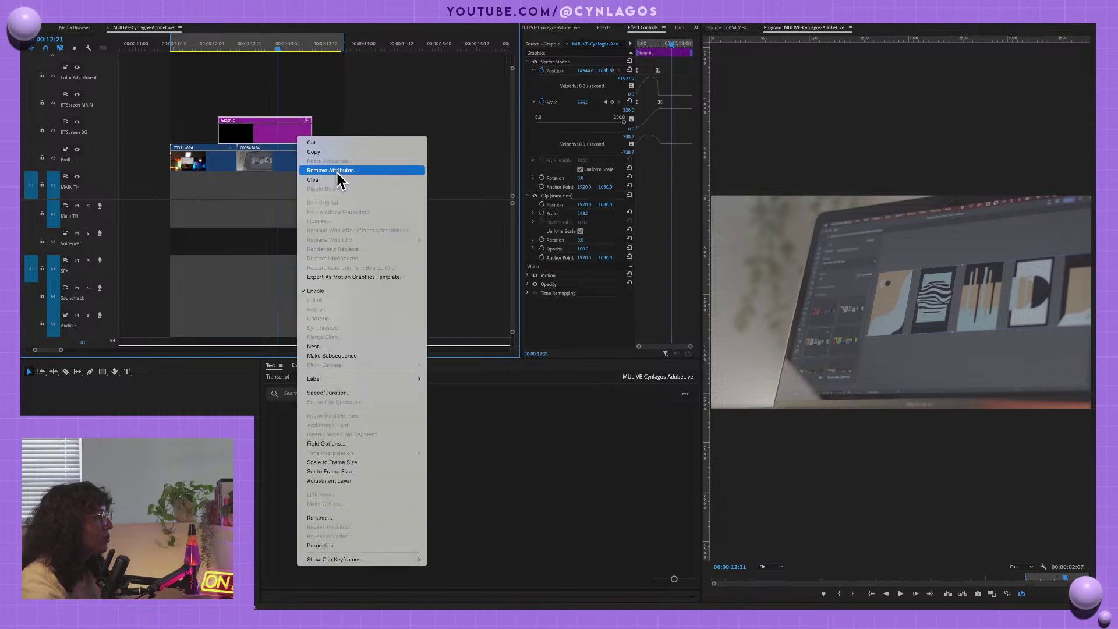
click(368, 277)
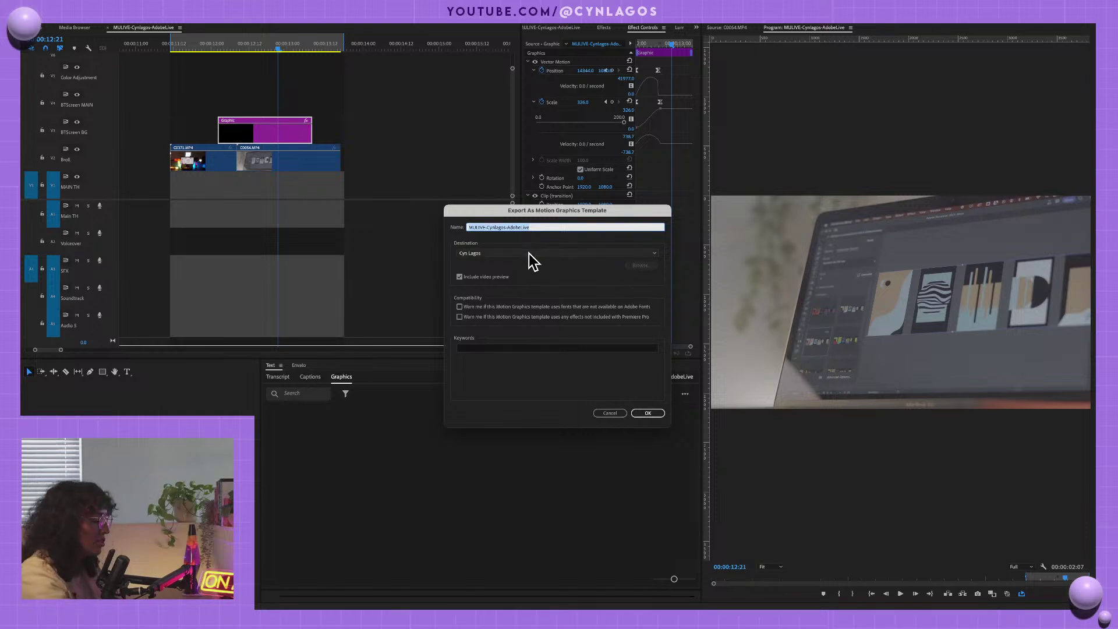
text(Ira)
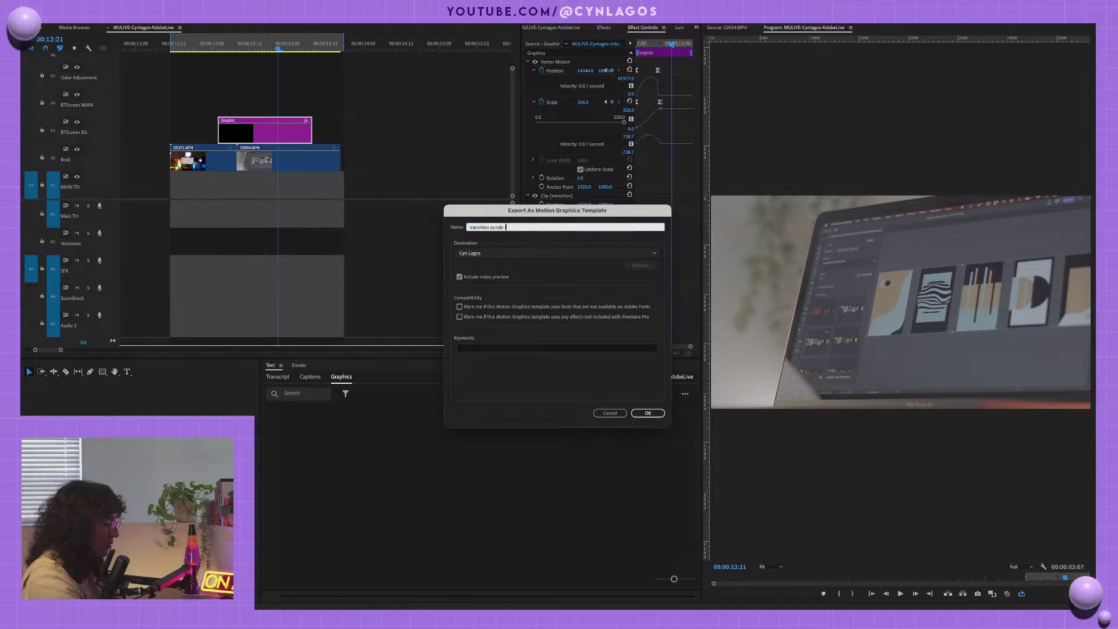
- Add "Transition", "purple" and "fast" as separate keywords for the Motion Graphics template
click(497, 349)
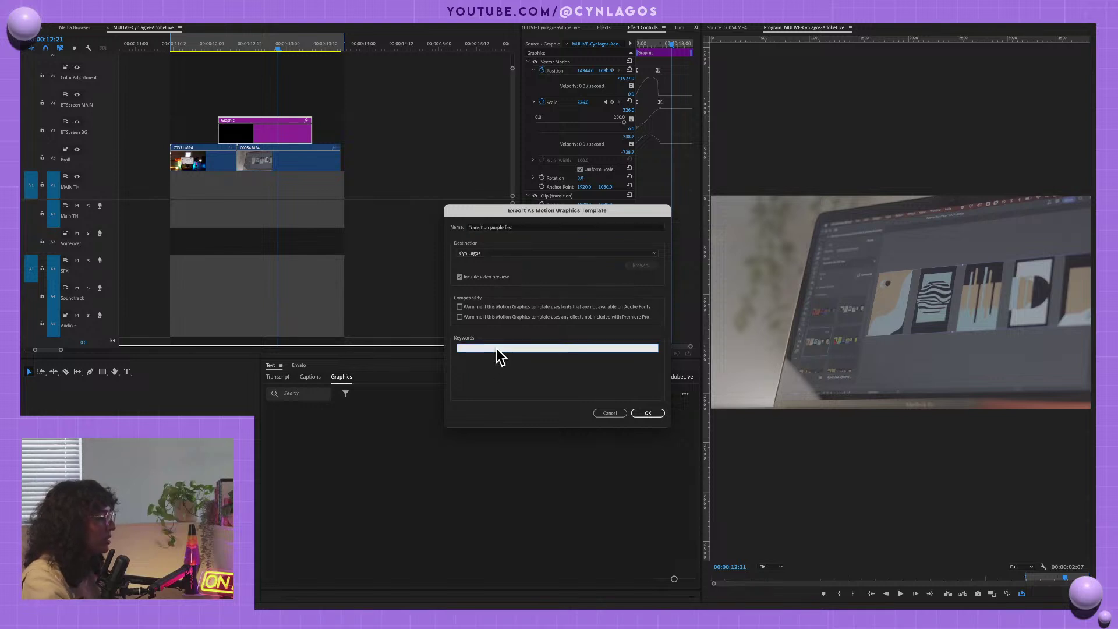
text(Transition purple fast)
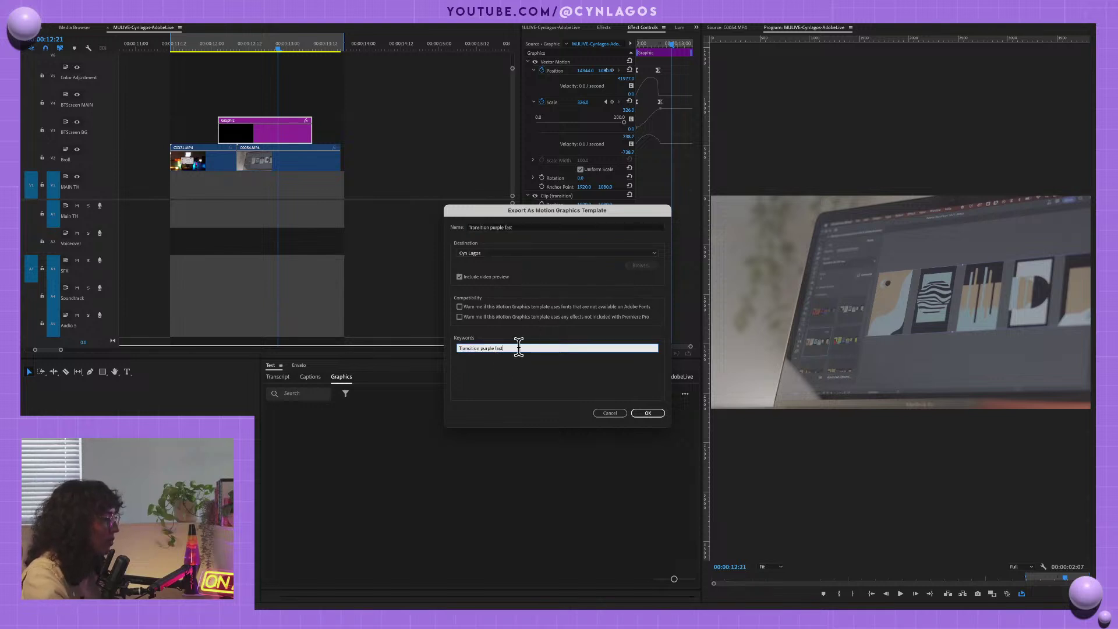
key(BackSpace)
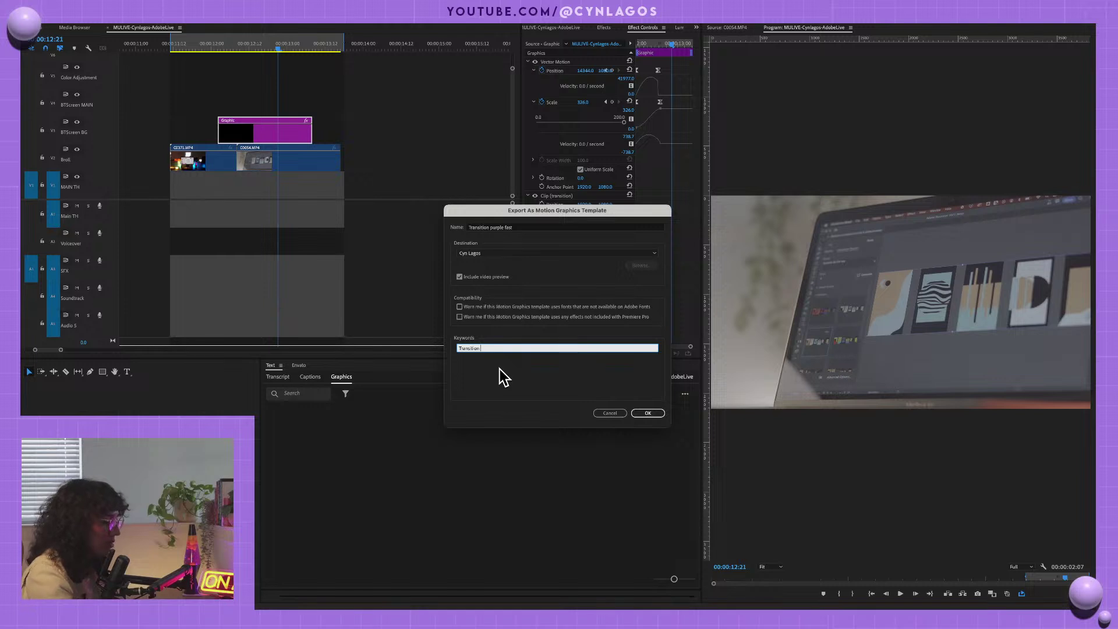
key(Return)
click(493, 348)
text(purple fast)
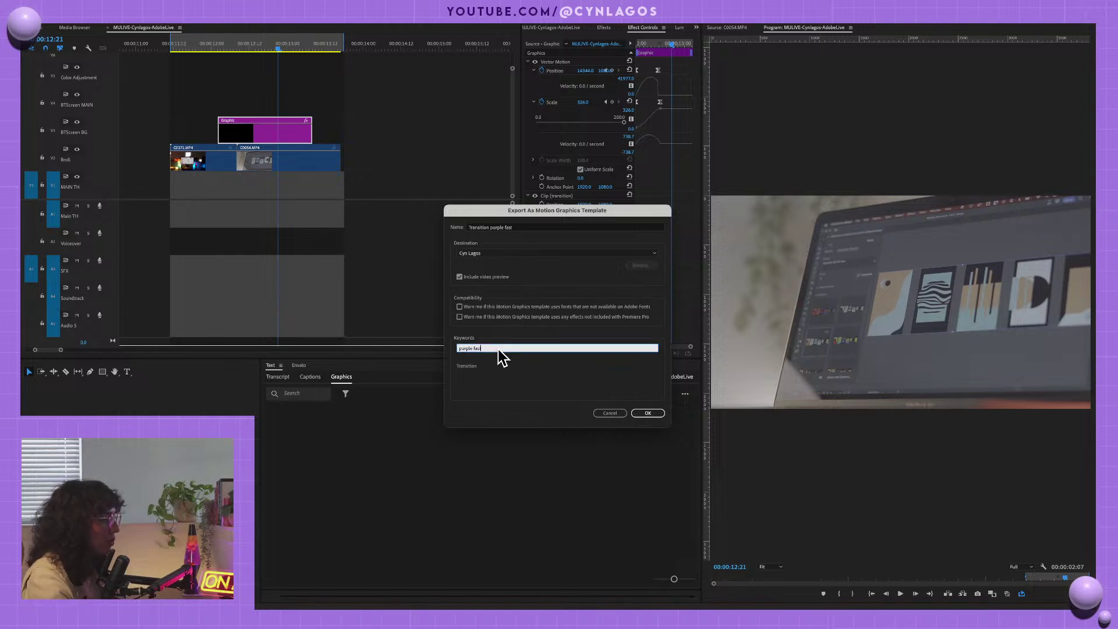
key(Return)
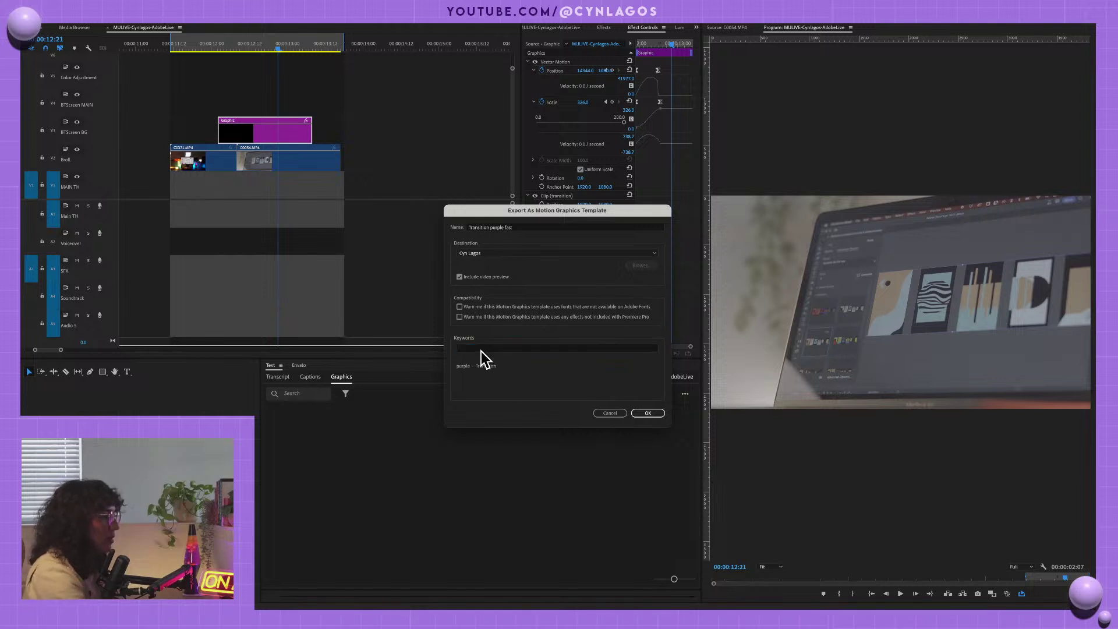
click(480, 349)
text(purple fast)
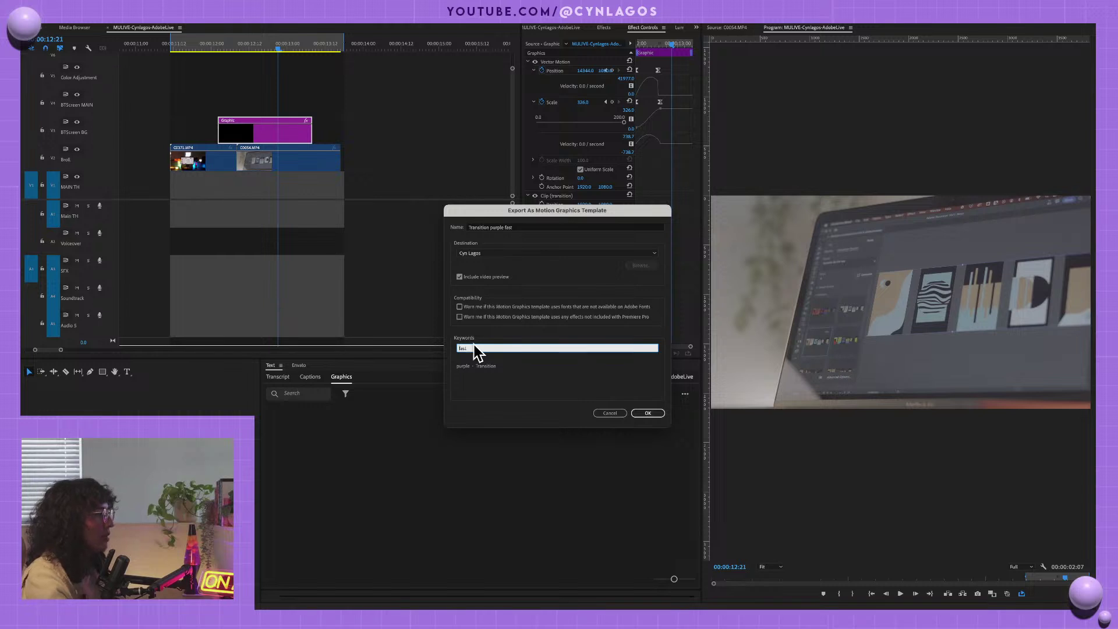
- Review the available template destinations, keep the preselected library, and confirm the Motion Graphics template export
click(494, 254)
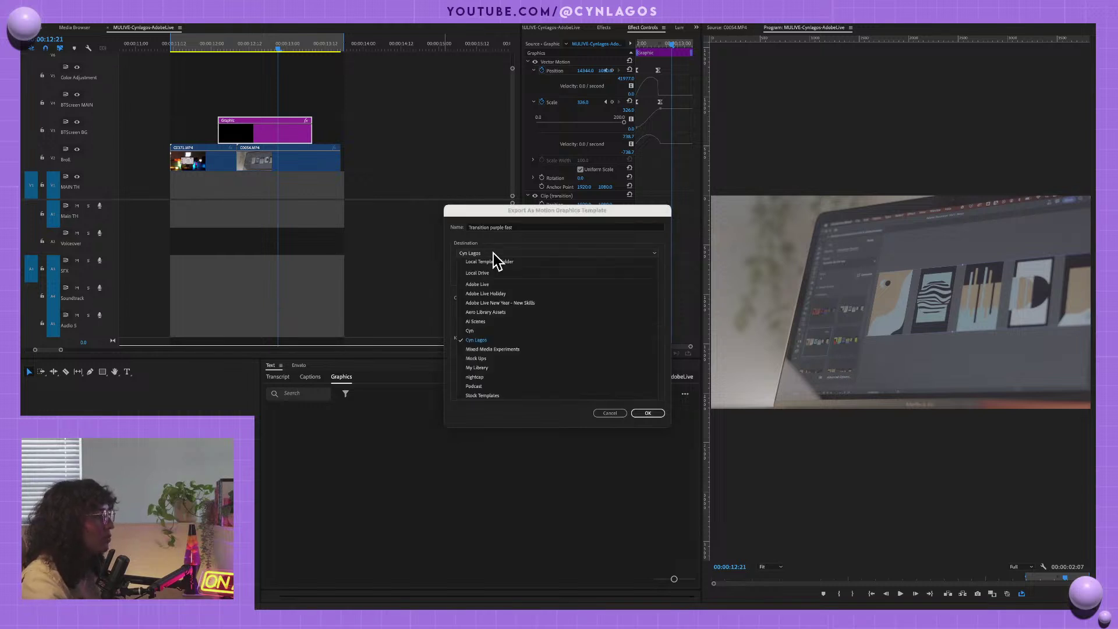
click(494, 254)
click(647, 415)
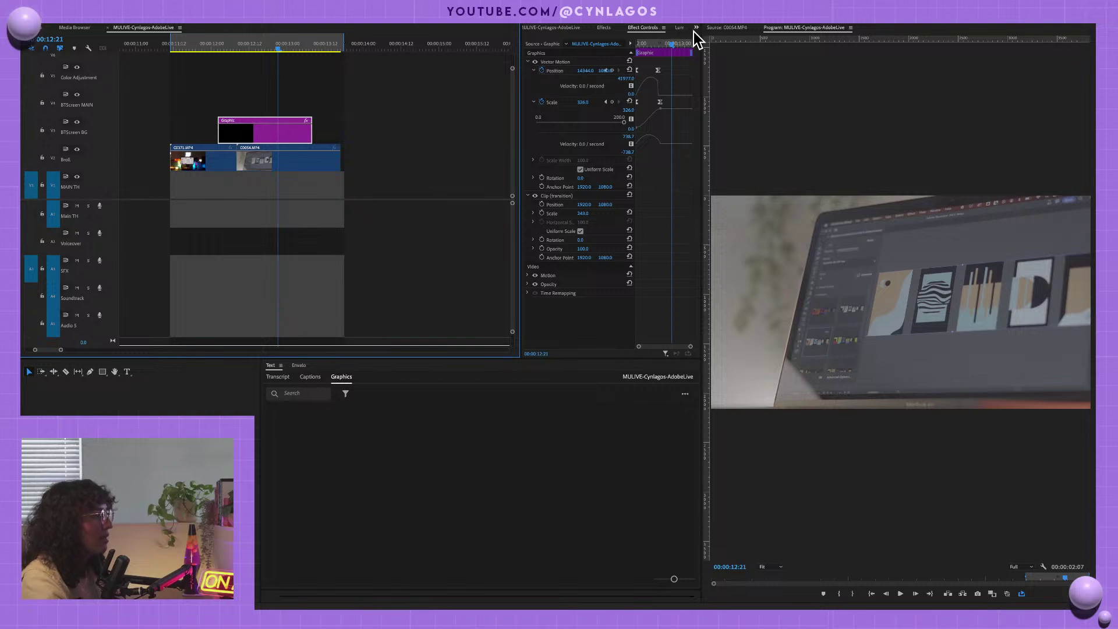
- Preview the saved "Transition purple fast" template in an enlarged Essential Graphics template browser
click(623, 32)
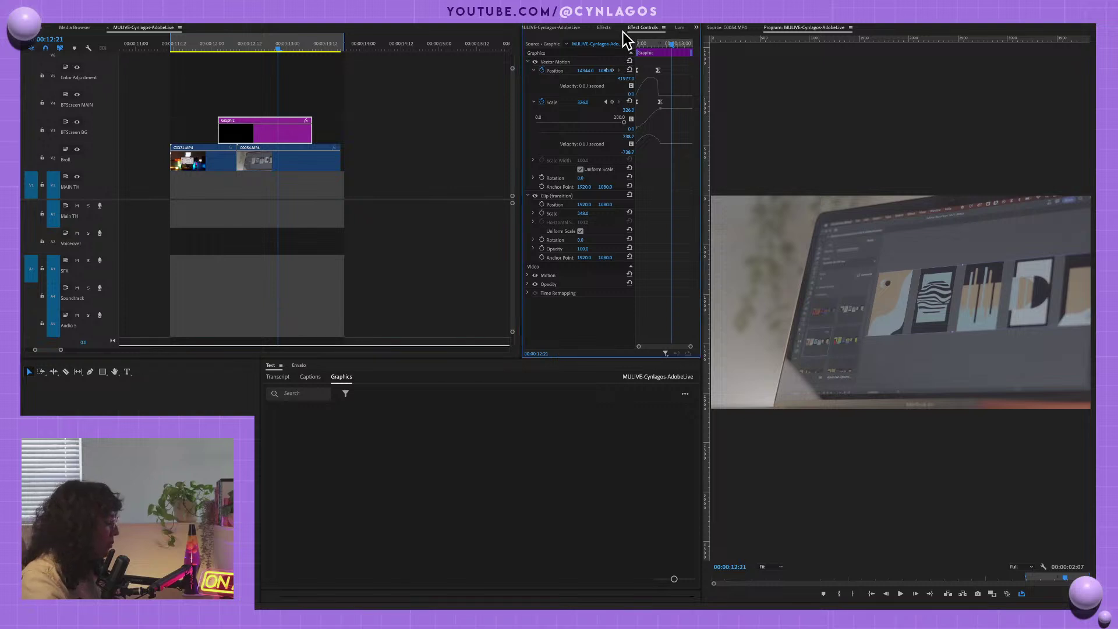
key(grave)
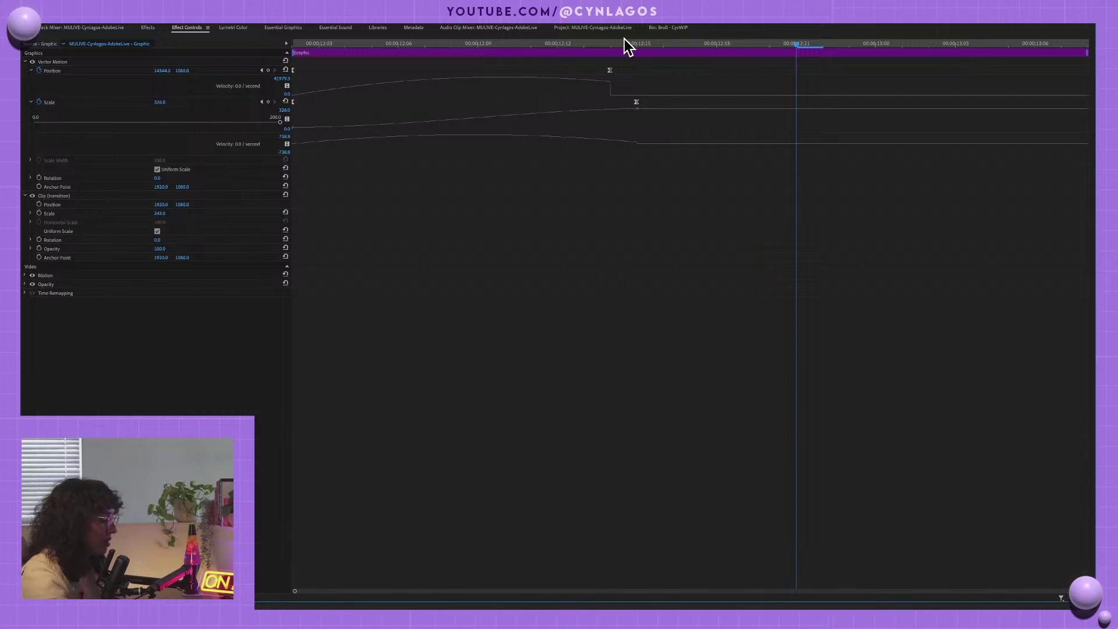
key(ctrl+shift+period)
key(ctrl+shift+period)
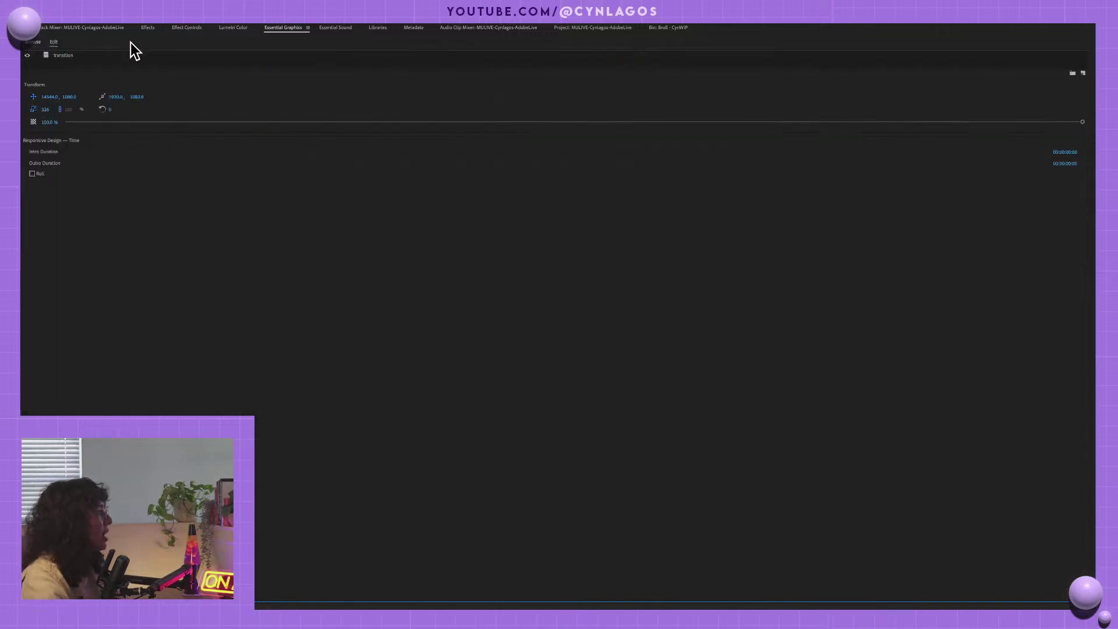
click(34, 42)
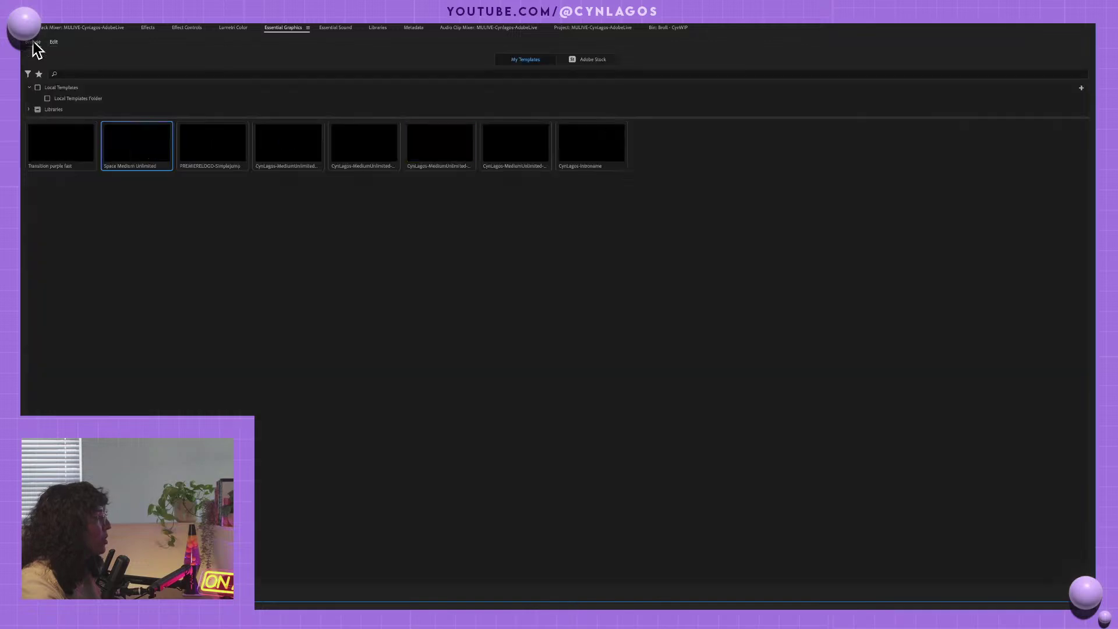
click(42, 145)
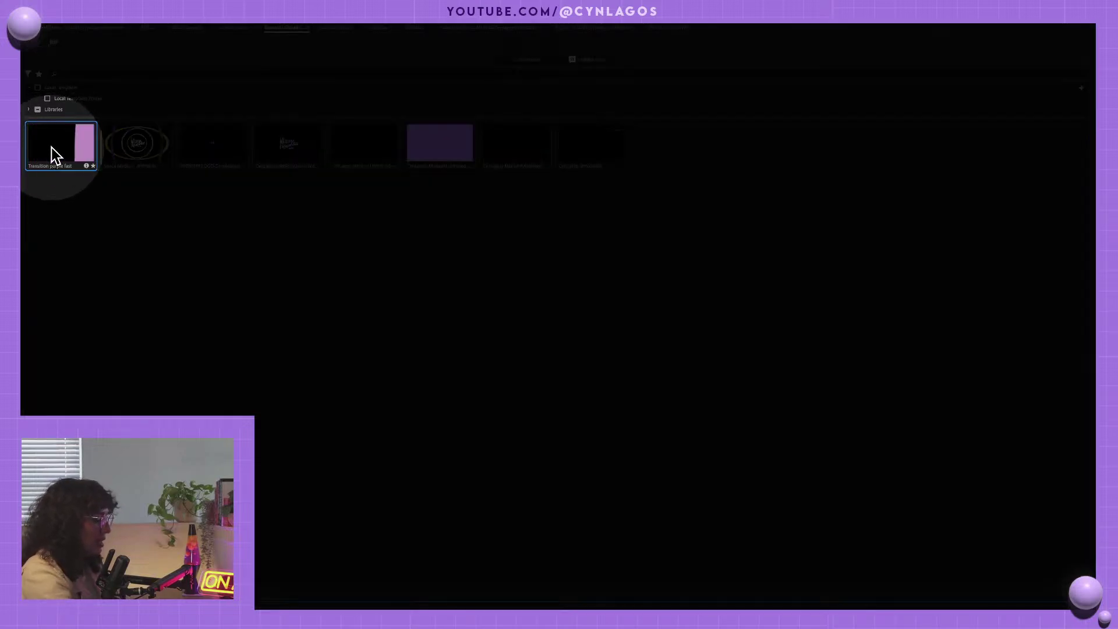
- Place the Medium Unlimited logo template on the BTScreen BG track after the B-roll clips and move the playhead to its start
key(grave)
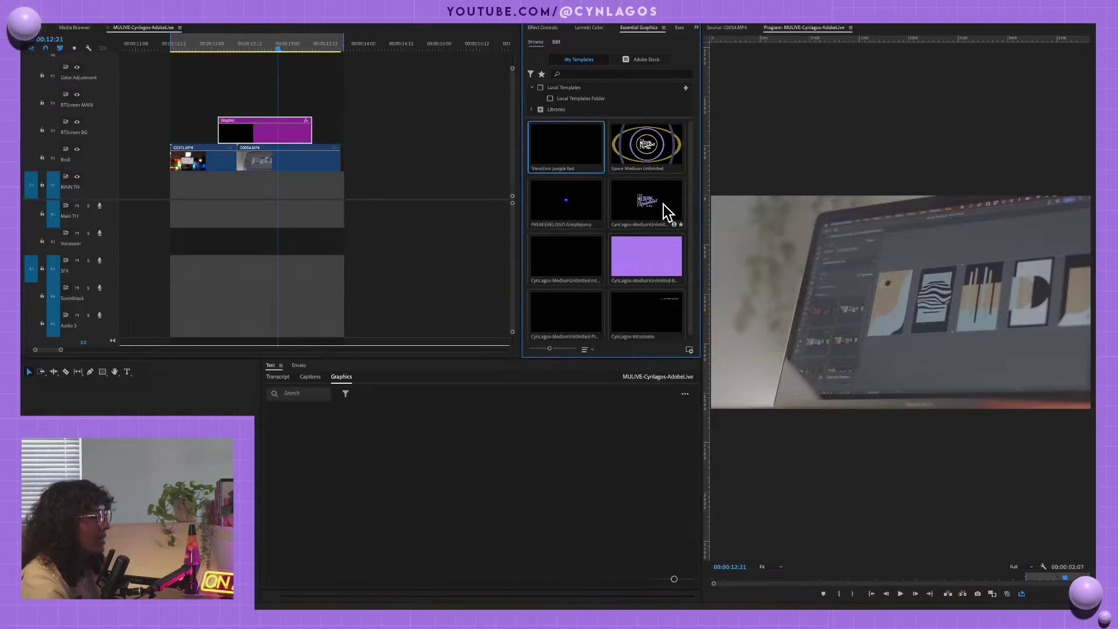
drag(653, 212, 347, 136)
click(353, 47)
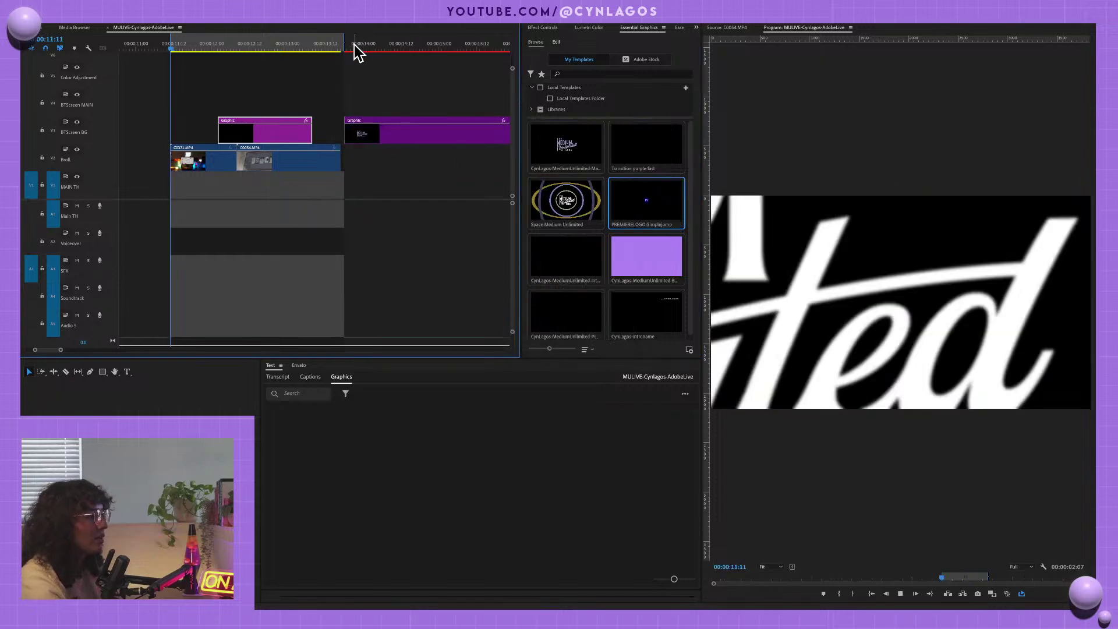
key(ctrl+shift+space)
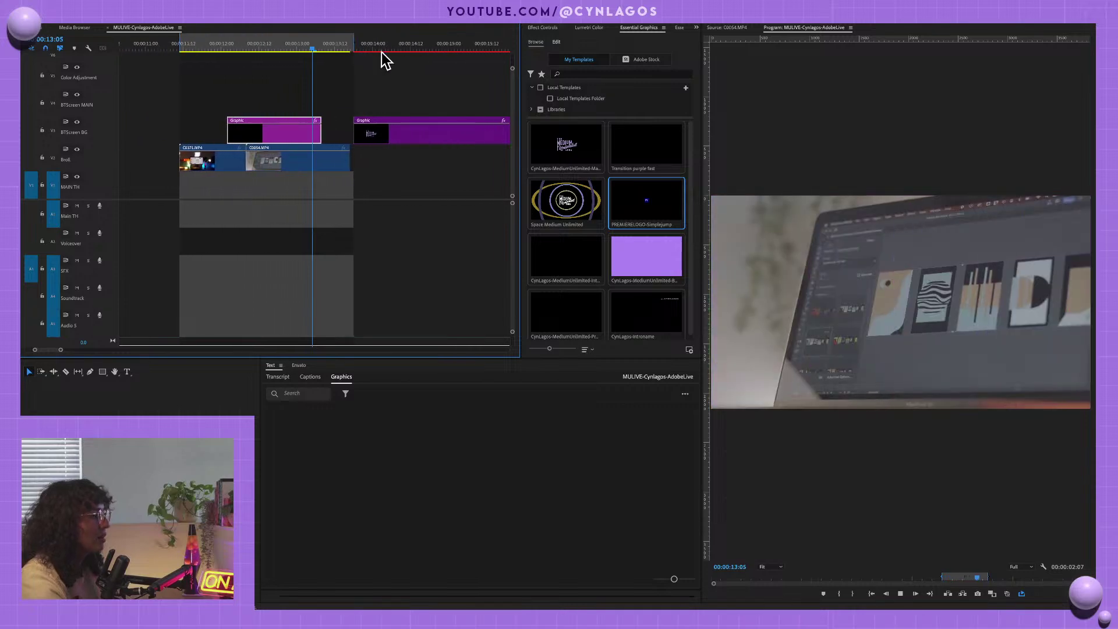
key(space)
key(Down)
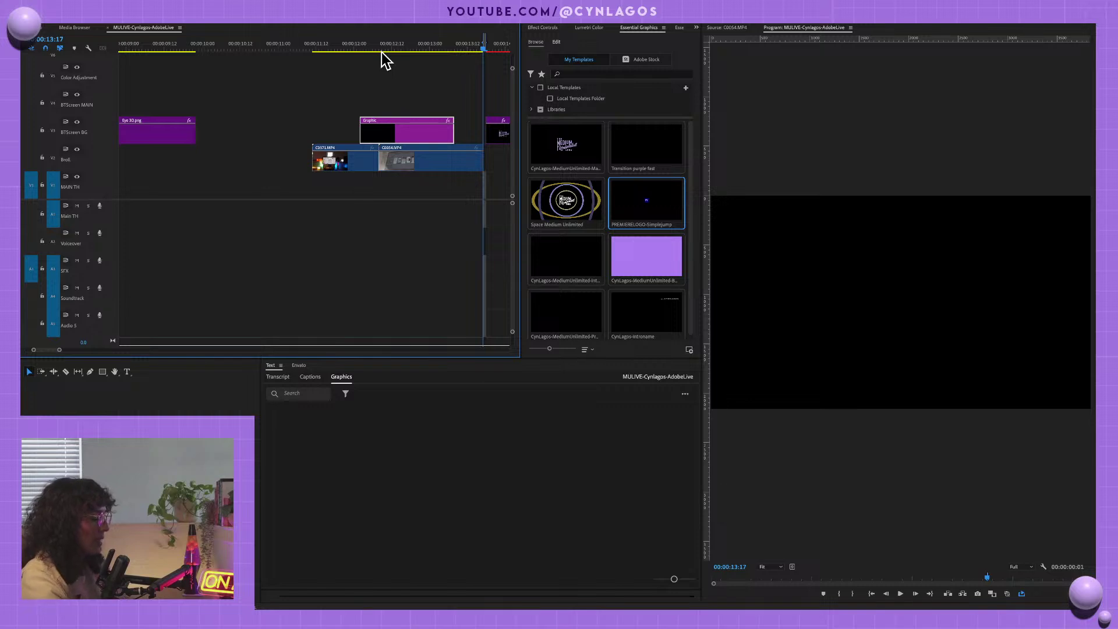
- Mark a playback range over the added logo graphic and select that clip
key(minus)
key(minus)
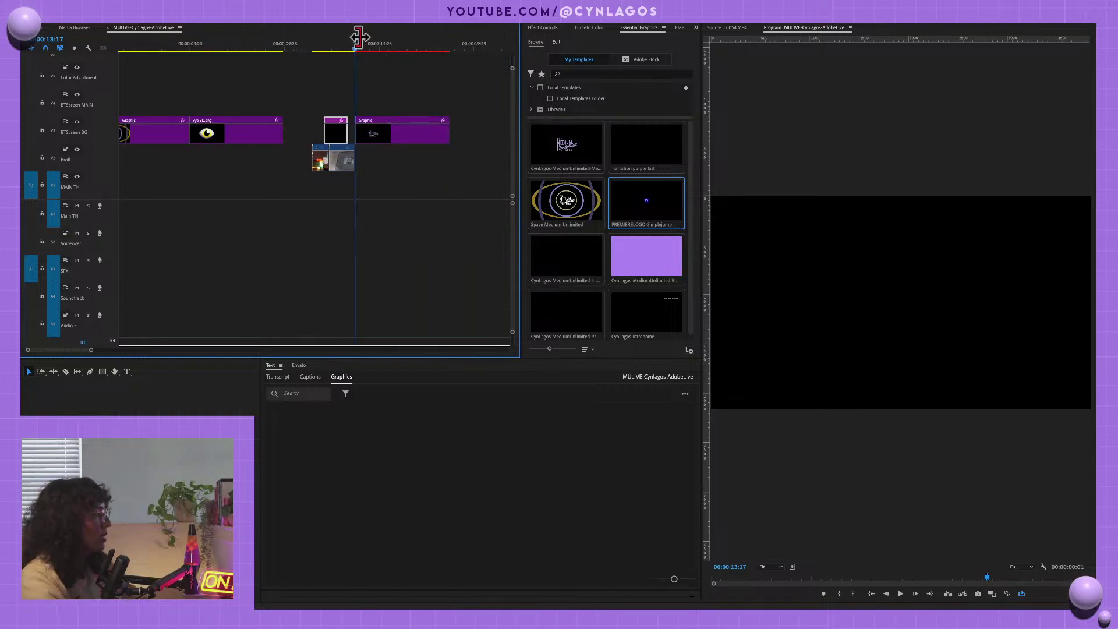
drag(360, 36, 449, 35)
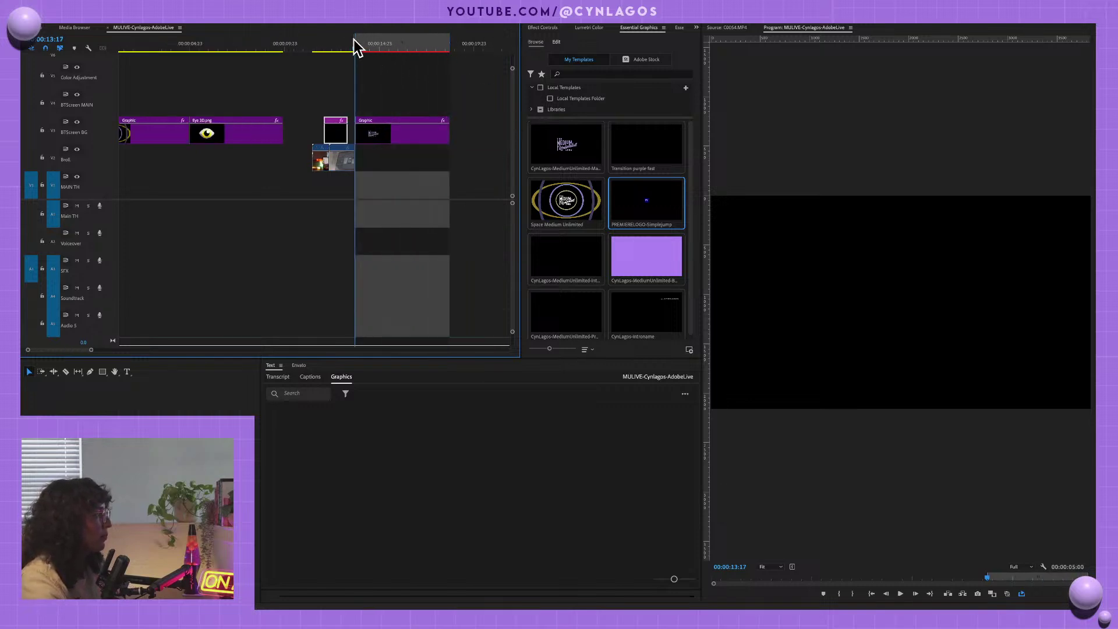
drag(355, 40, 360, 39)
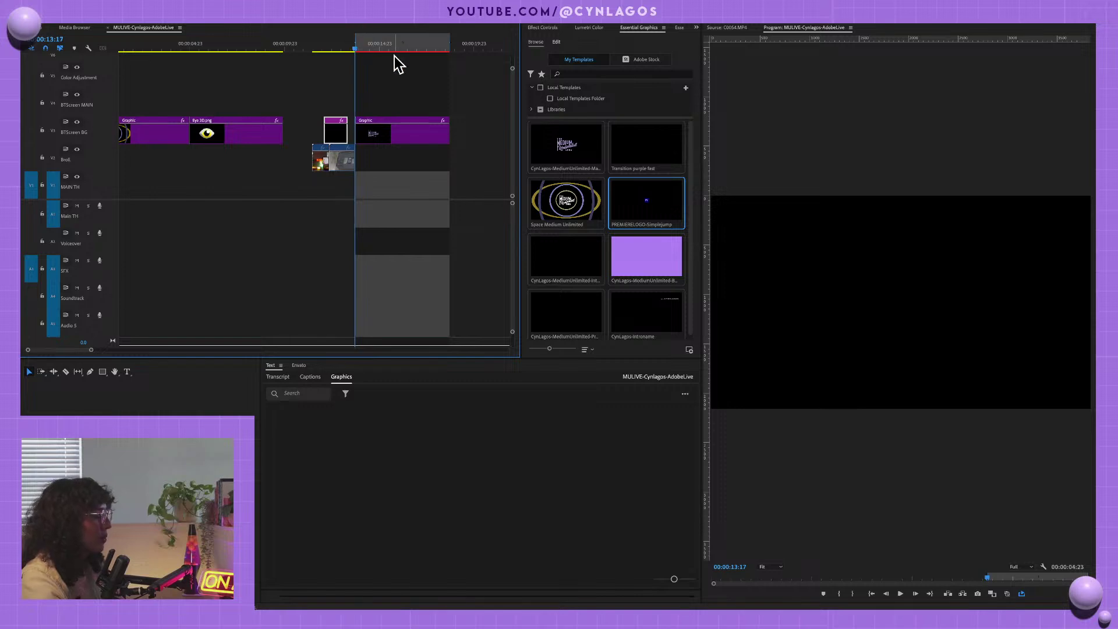
key(Right)
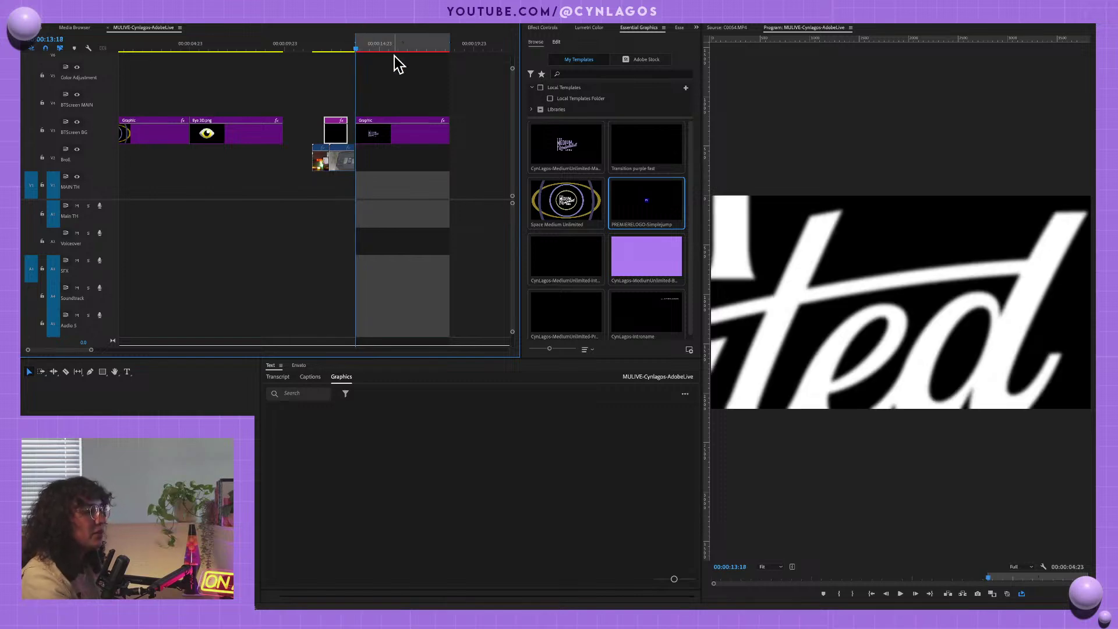
key(d)
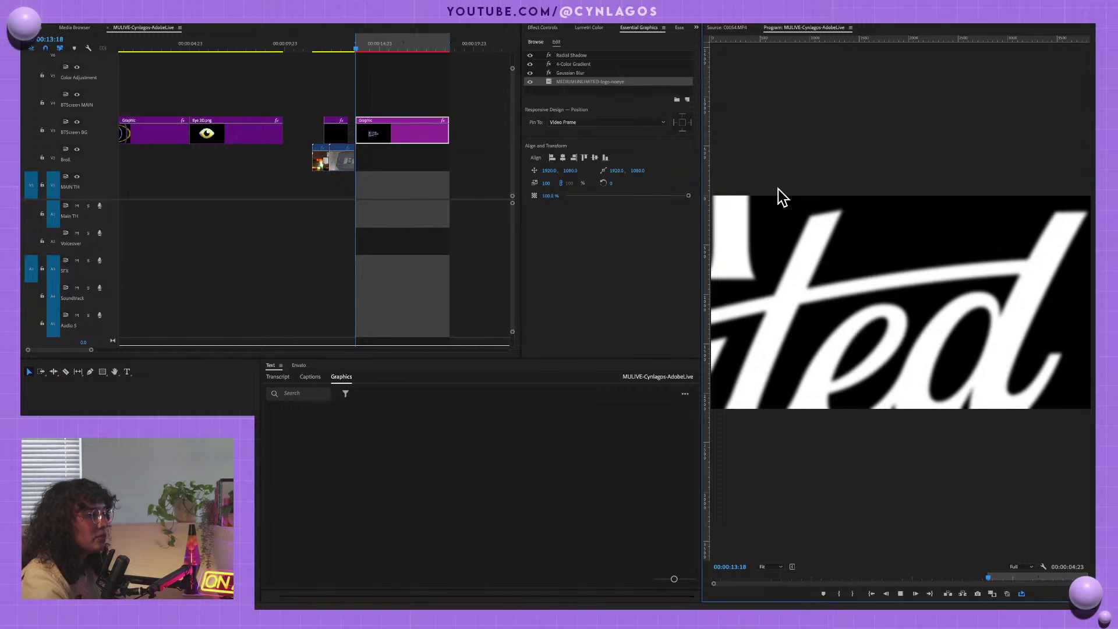
- Play the logo animation in an enlarged program view, and set the in and out points to the full logo clip
key(grave)
key(space)
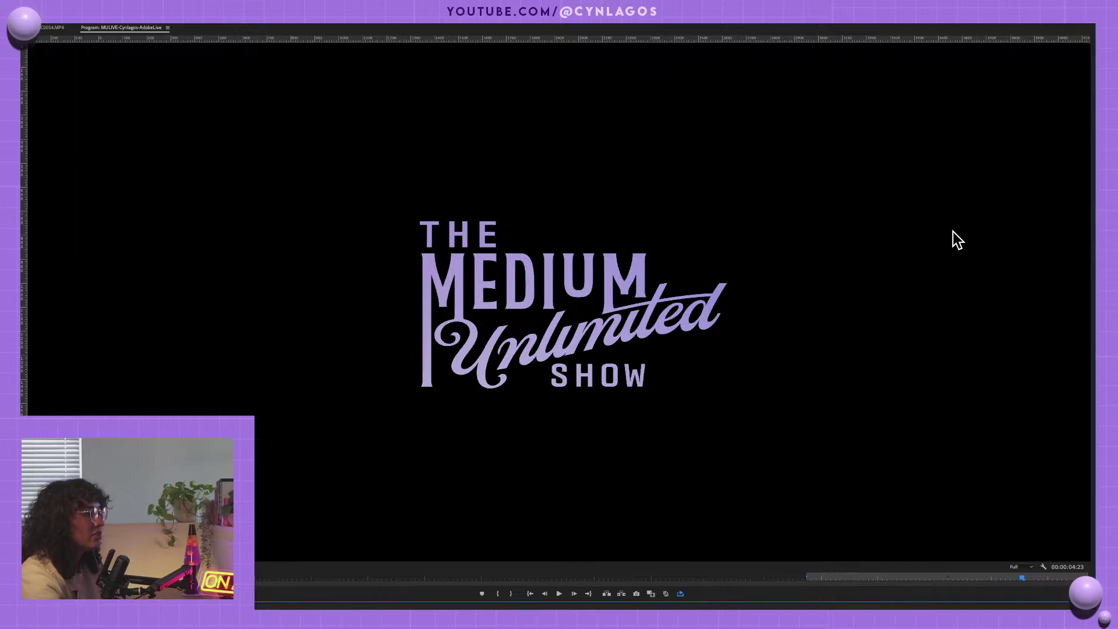
key(space)
key(grave)
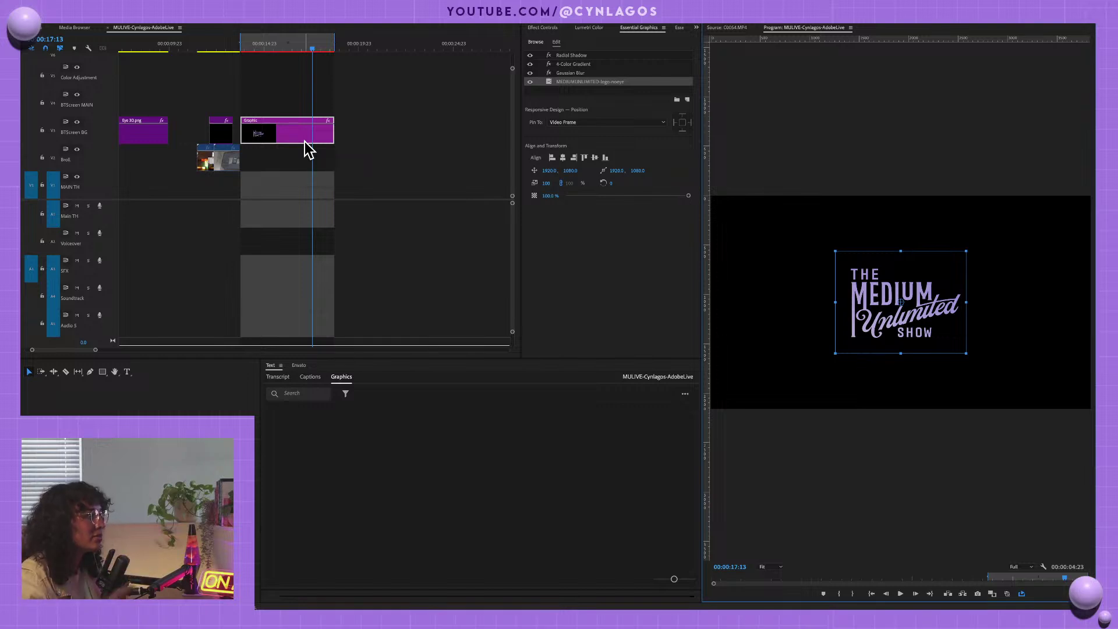
key(x)
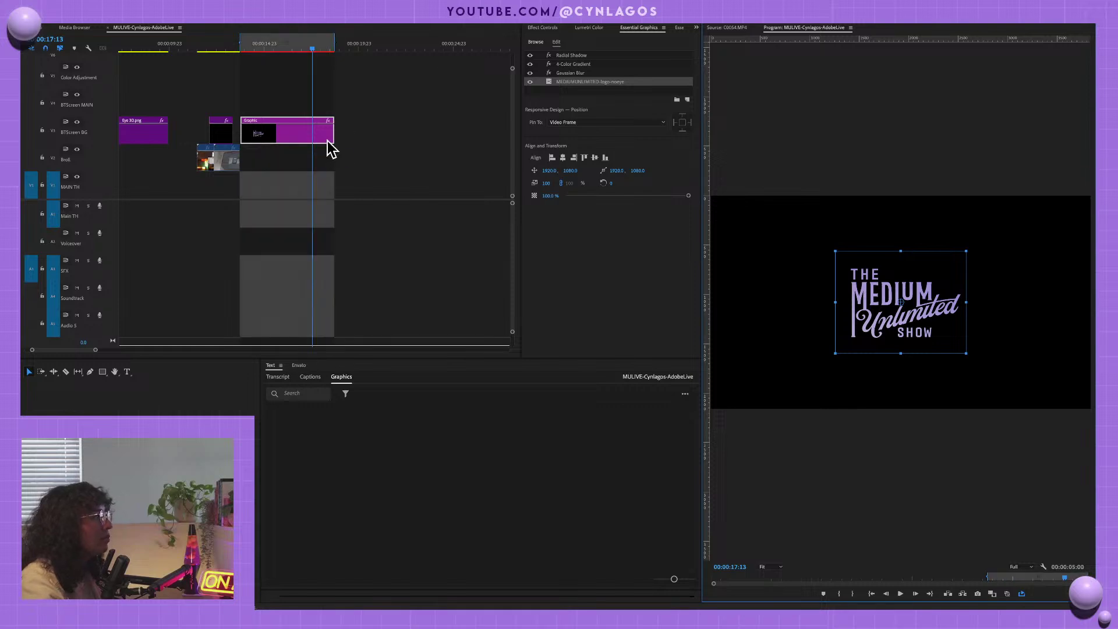
- Show the templates from all Libraries and Local Templates in an enlarged Essential Graphics browser
click(696, 28)
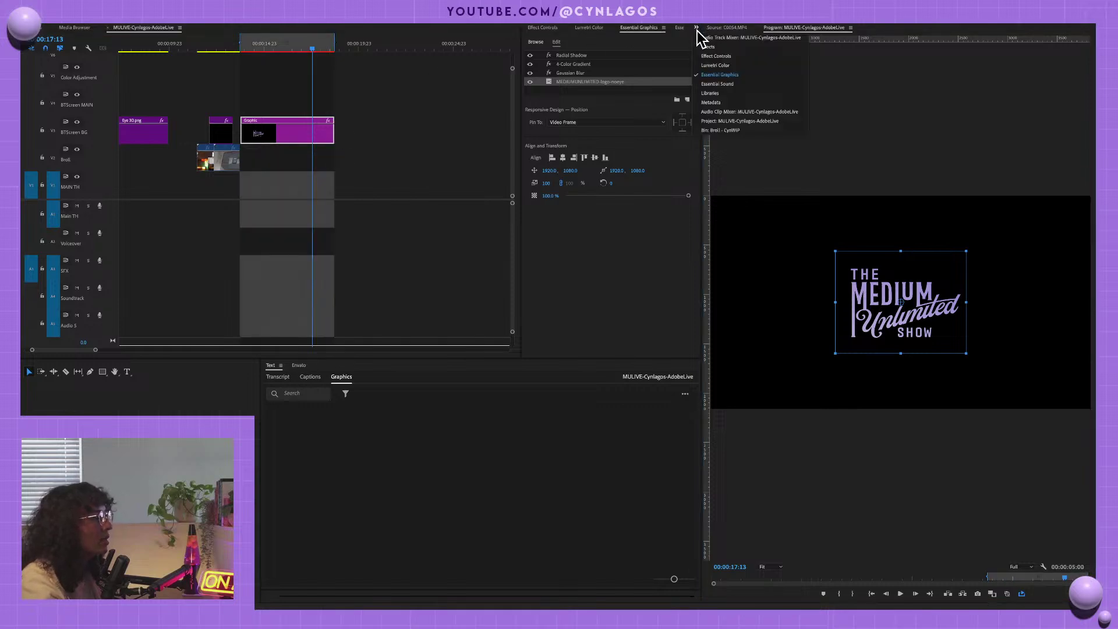
click(726, 78)
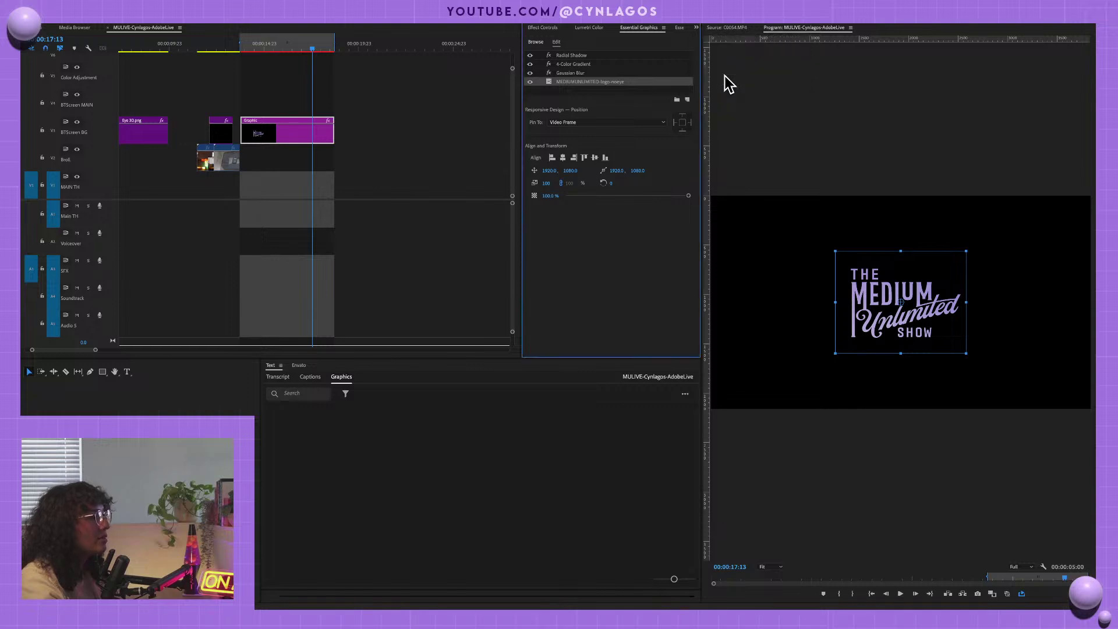
click(536, 42)
key(grave)
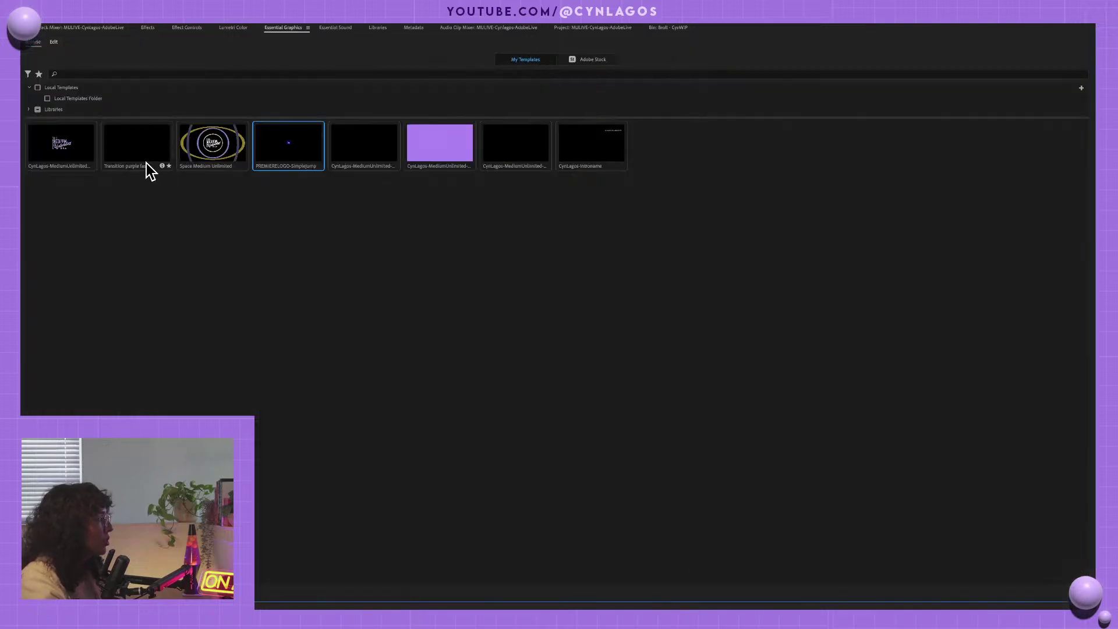
click(37, 109)
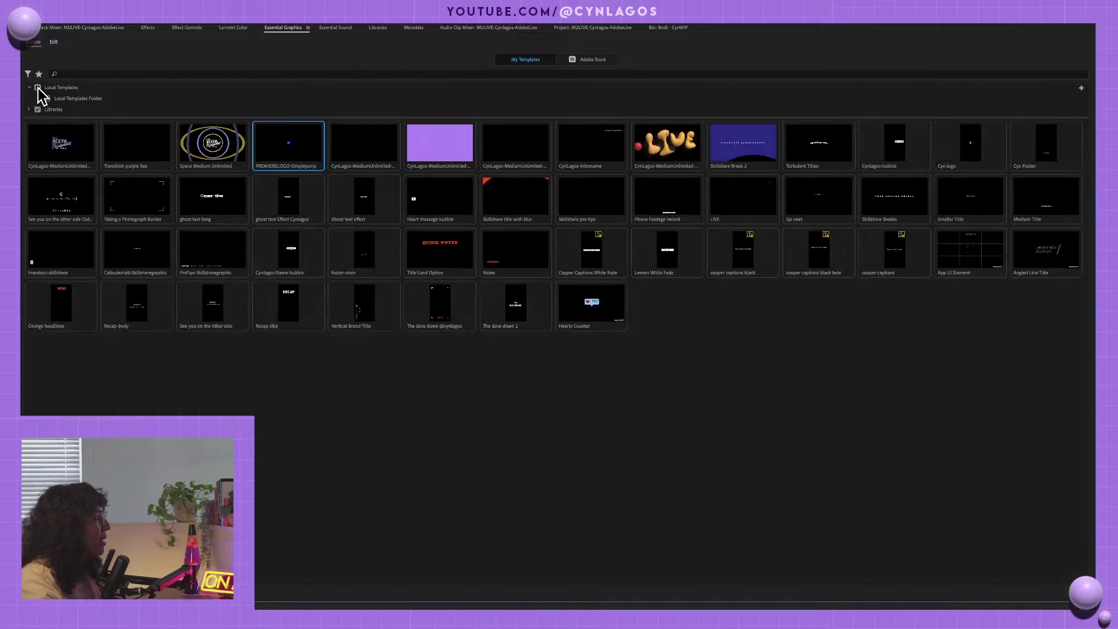
click(27, 87)
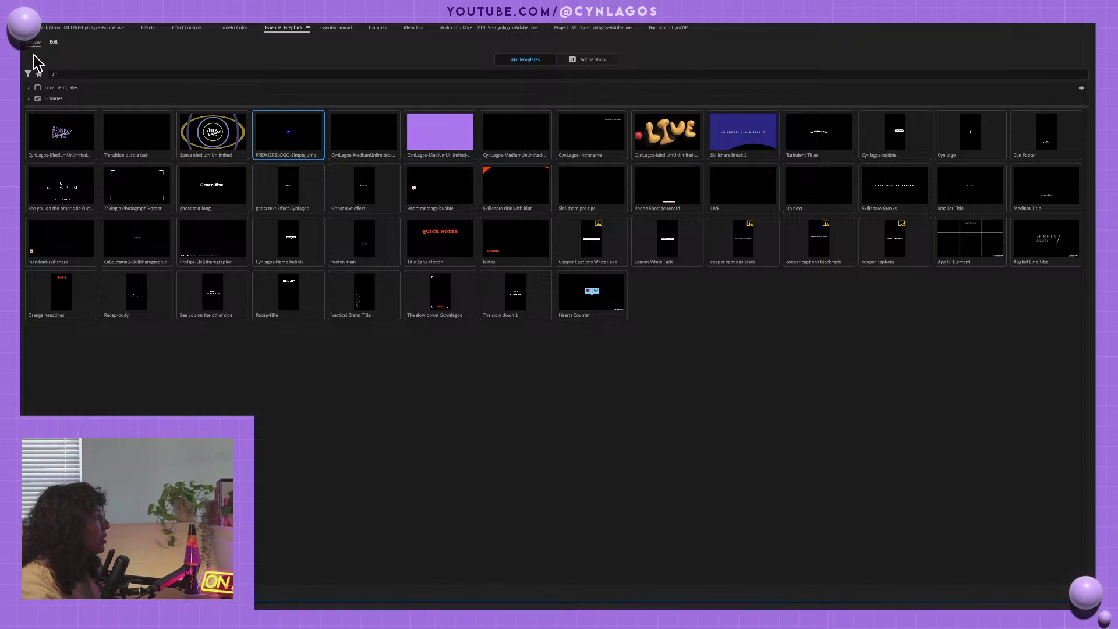
click(38, 87)
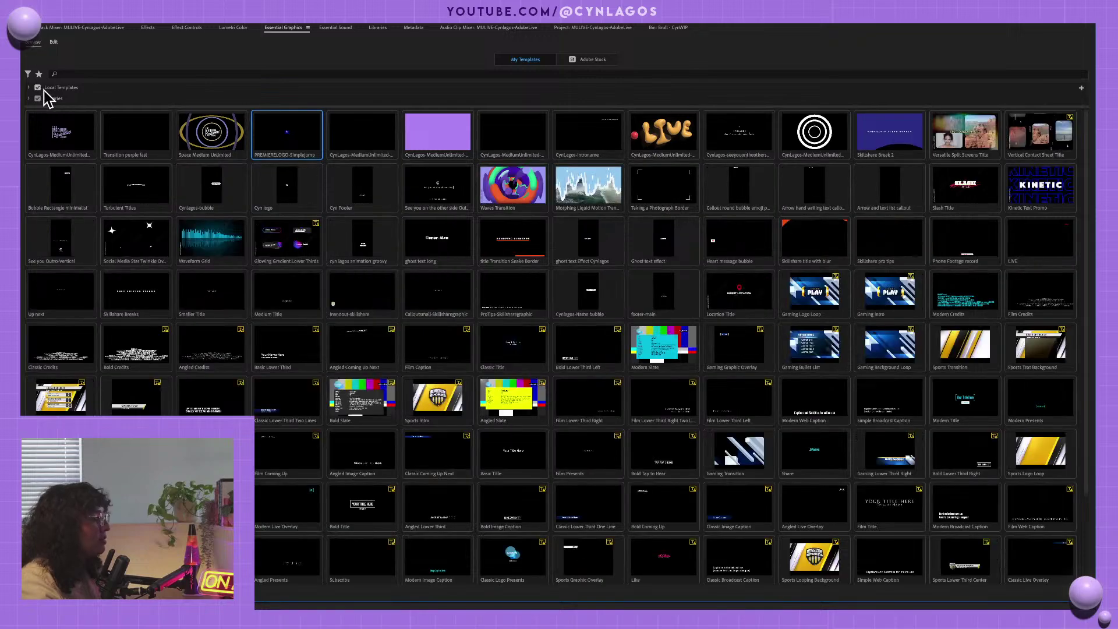
- Examine the template collection and its source libraries, previewing the Morphing Liquid Motion and Glowing Gradient Lower Thirds templates
scroll(635, 372, down, 2)
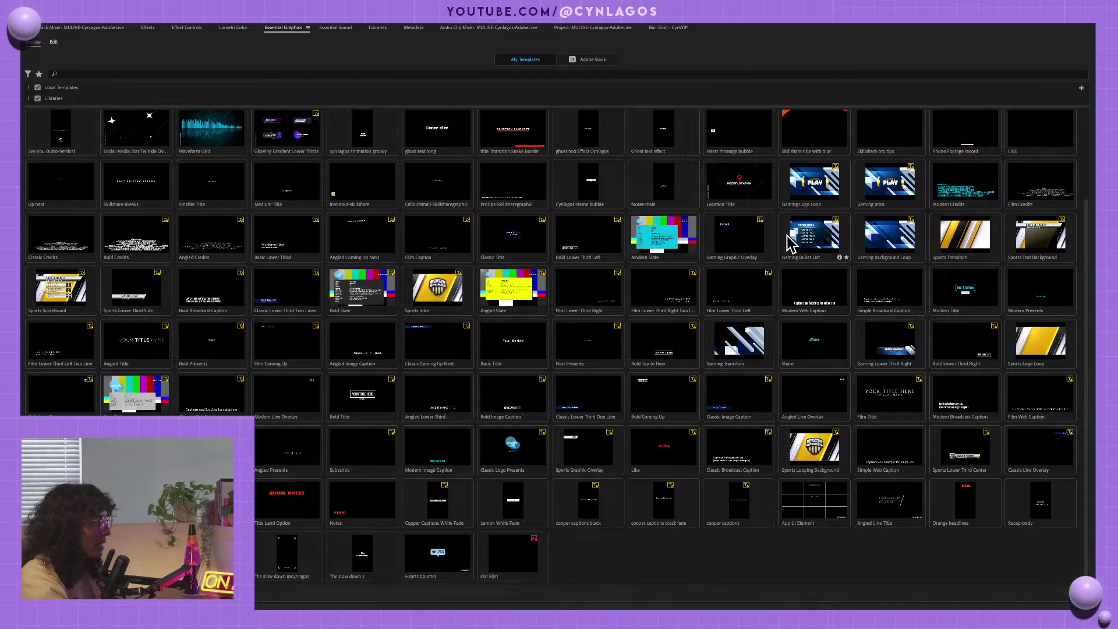
scroll(787, 239, up, 2)
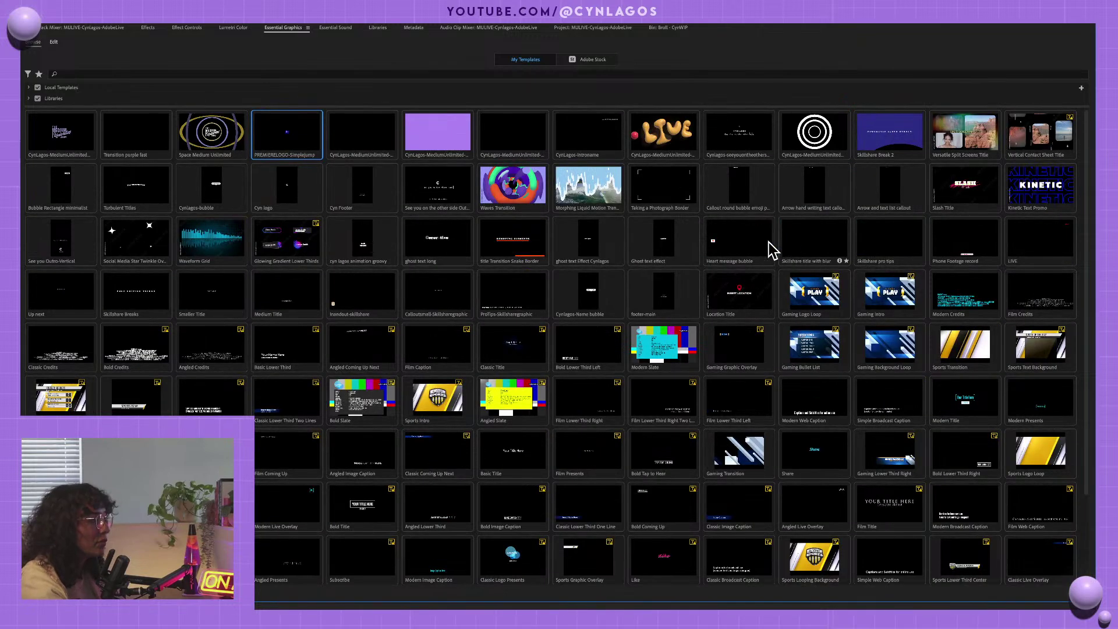
click(592, 197)
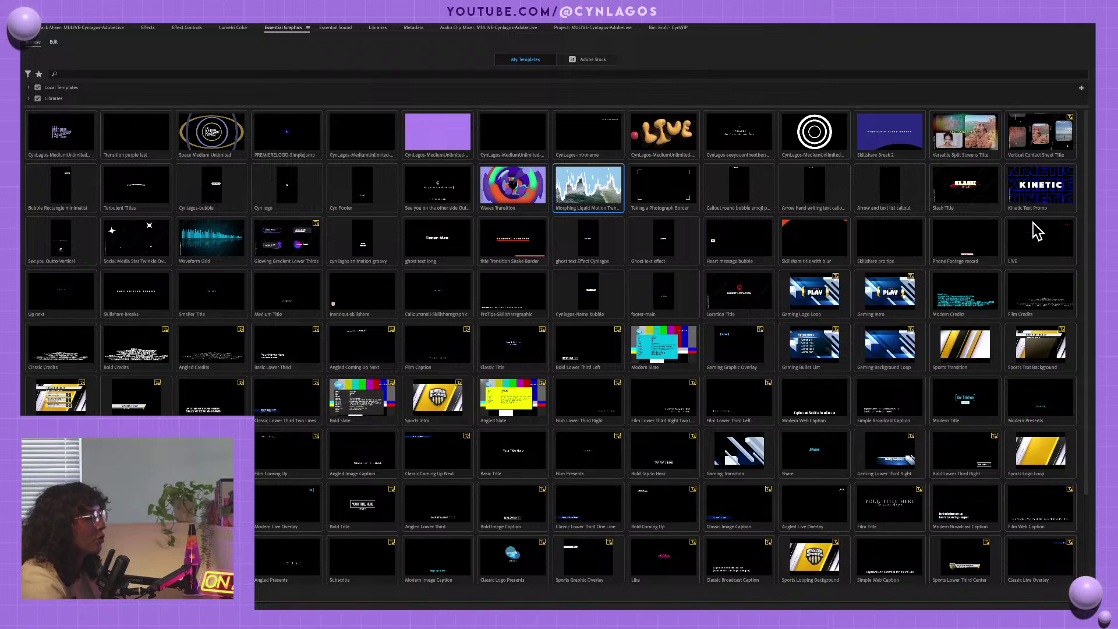
click(29, 99)
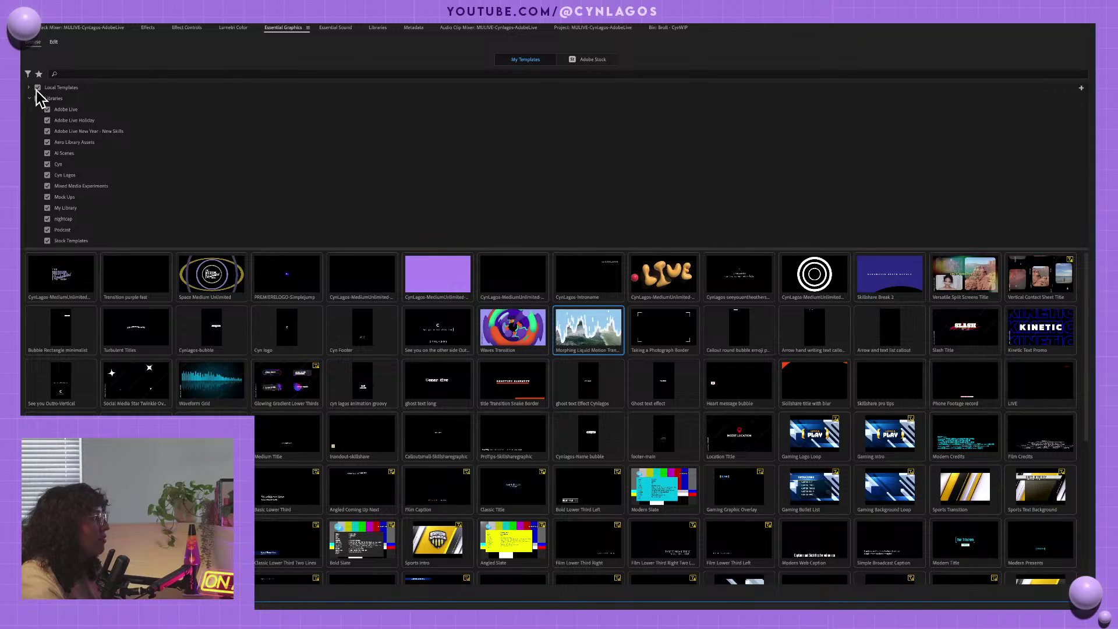
click(29, 99)
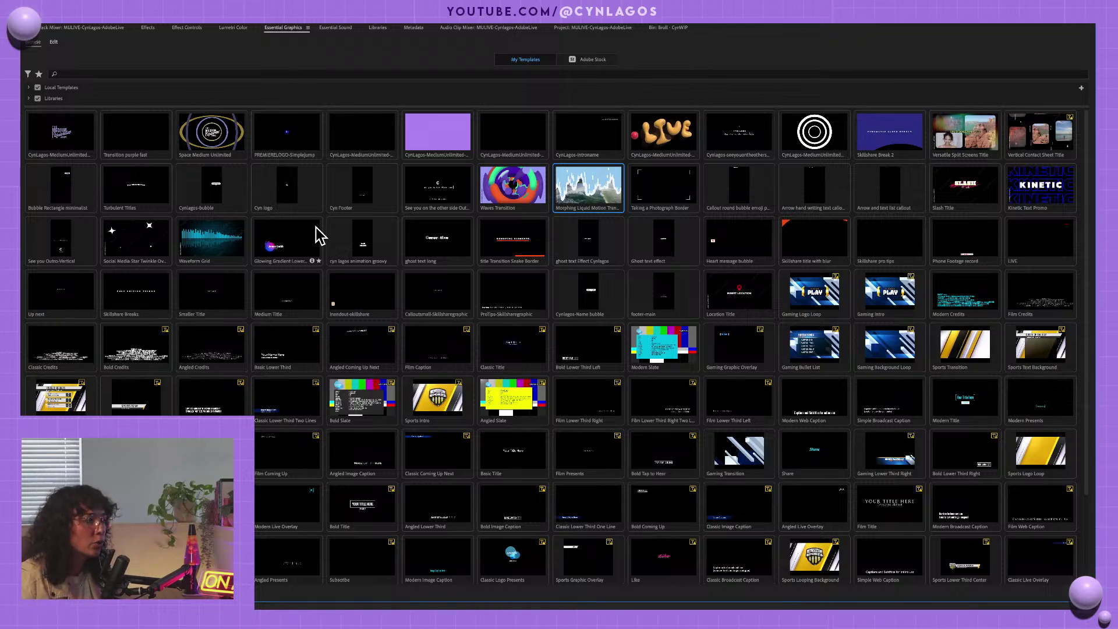
click(279, 239)
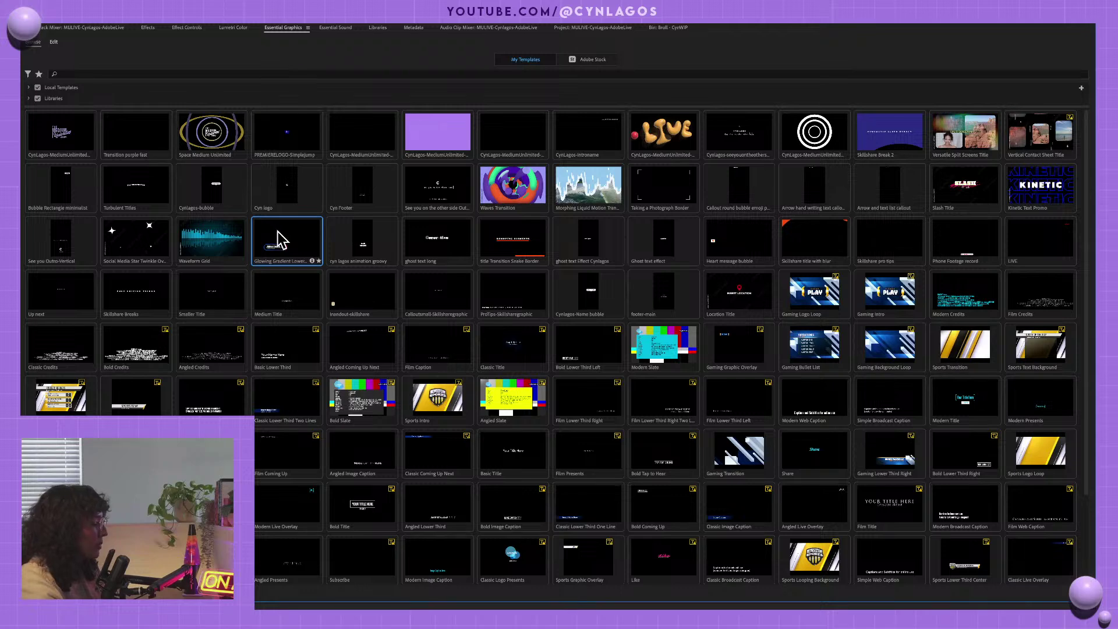
- Restore the normal workspace layout and look through the available templates, from the show graphics to the gaming ones
key(grave)
scroll(611, 187, down, 8)
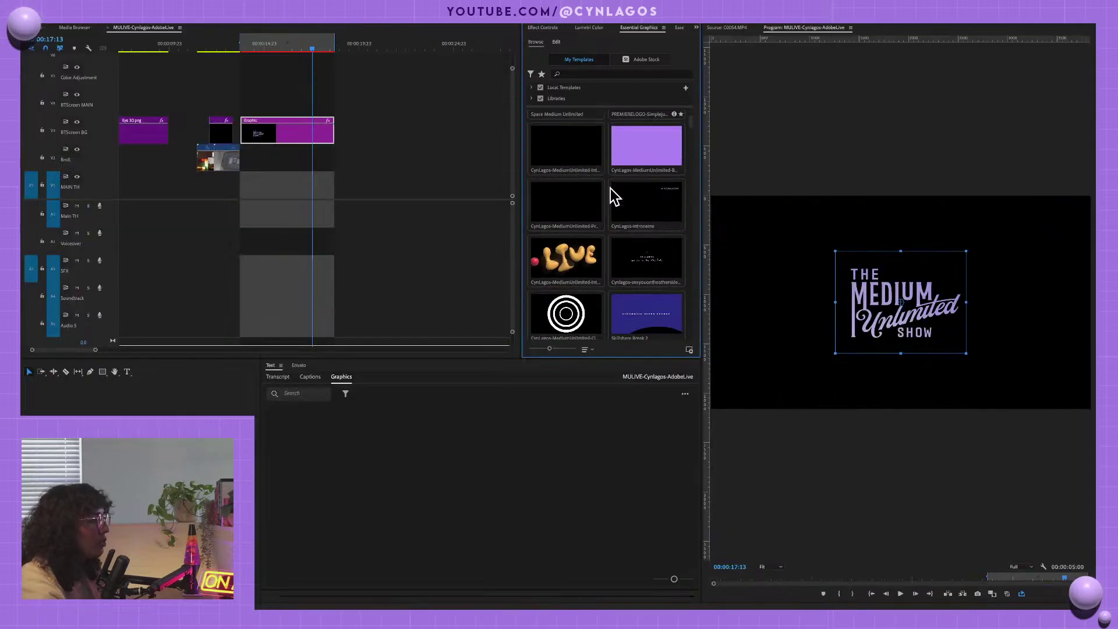
scroll(615, 193, down, 3)
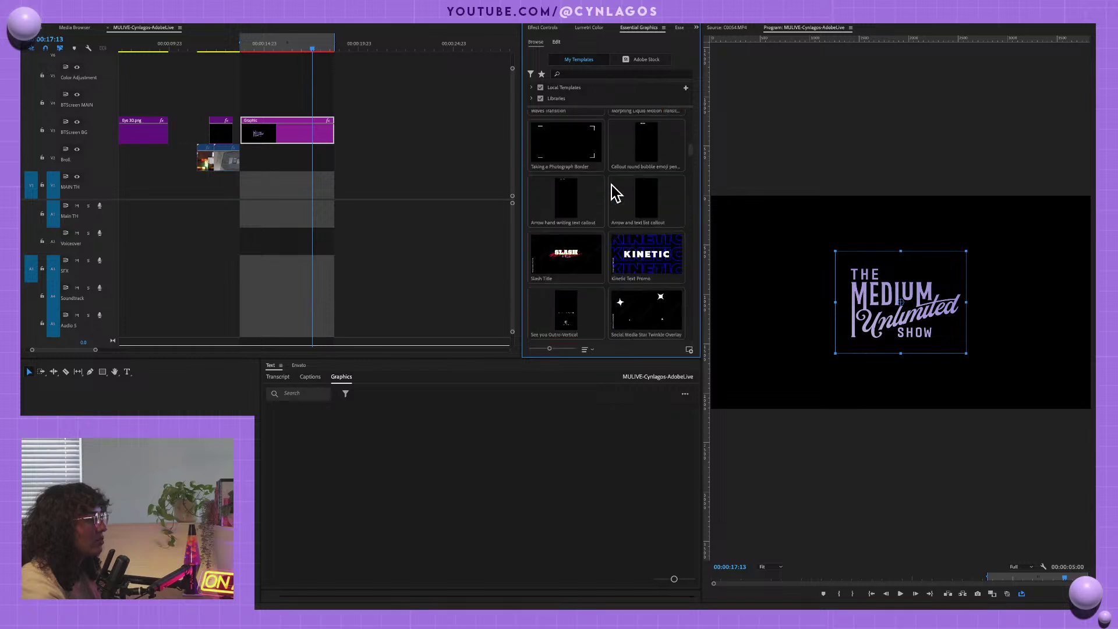
scroll(616, 192, down, 2)
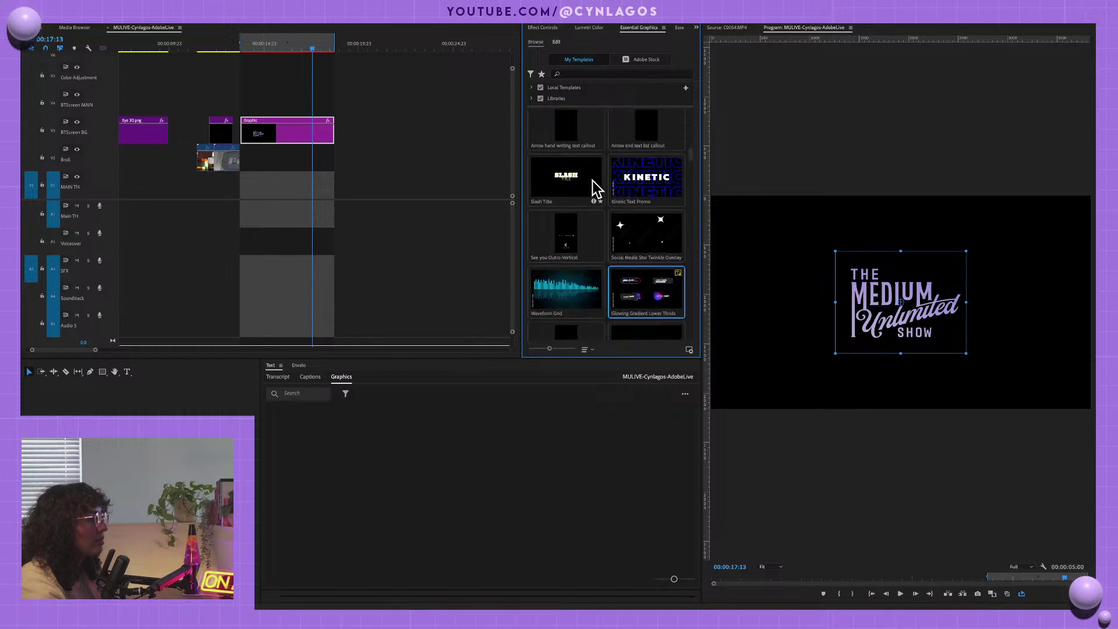
scroll(627, 206, down, 3)
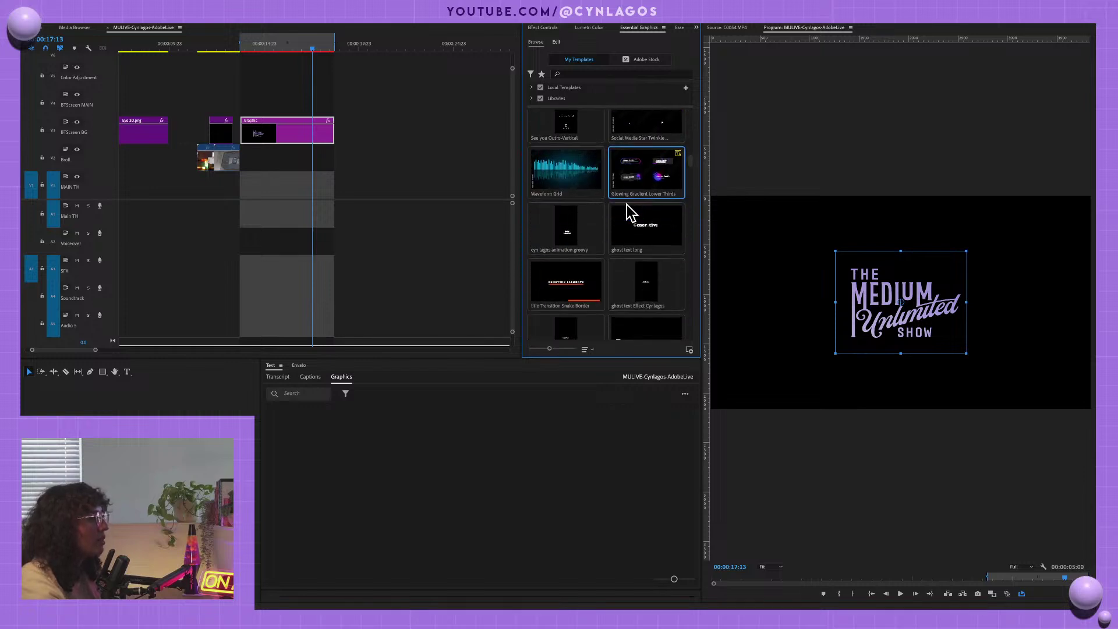
scroll(621, 274, down, 1)
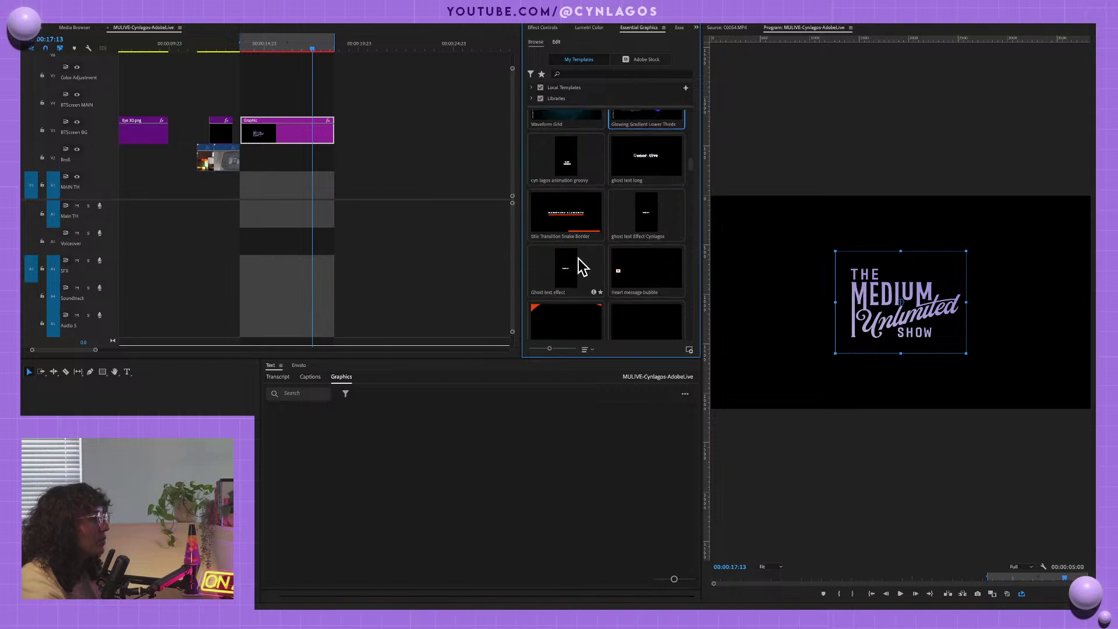
scroll(579, 260, down, 5)
scroll(579, 259, down, 8)
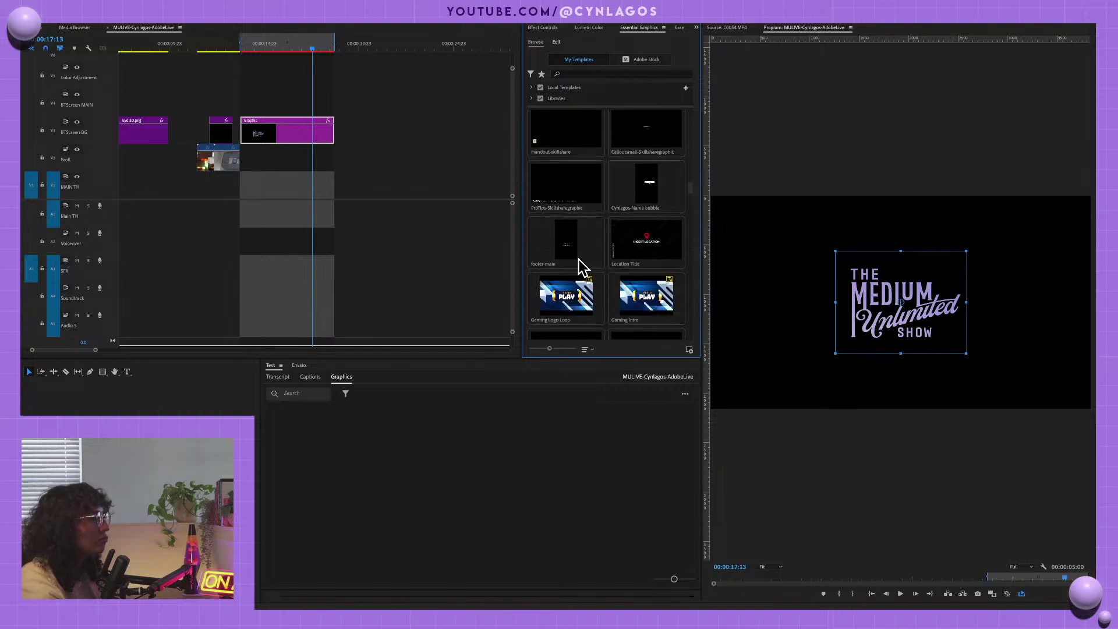
- Add the Cynlagos-Name bubble template directly after the logo clip on the BTScreen BG track and play it
scroll(602, 242, down, 5)
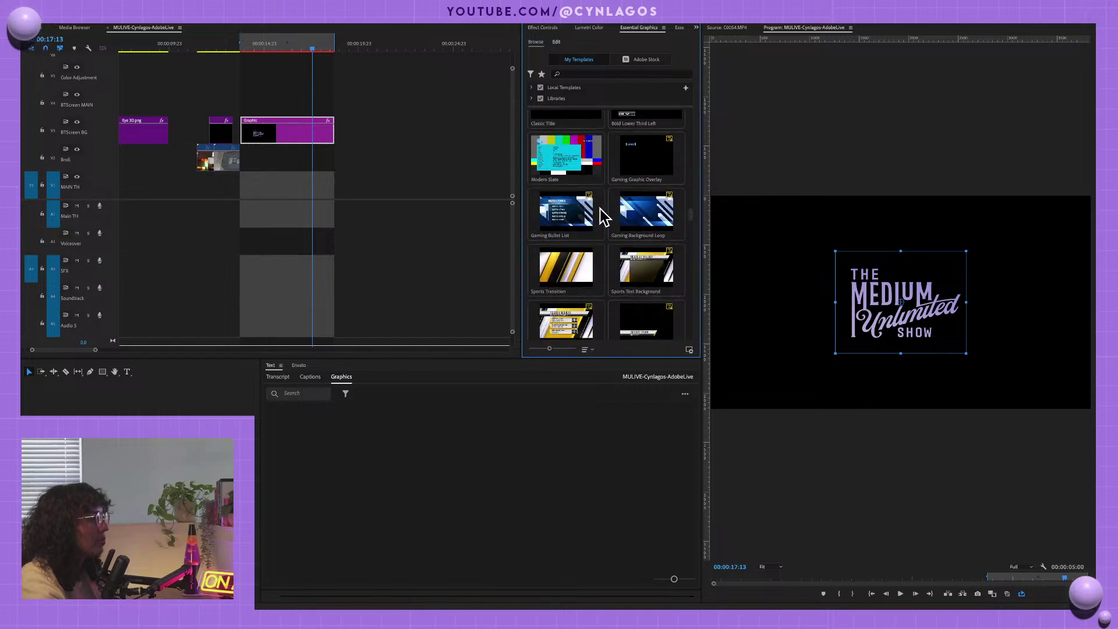
scroll(600, 300, up, 8)
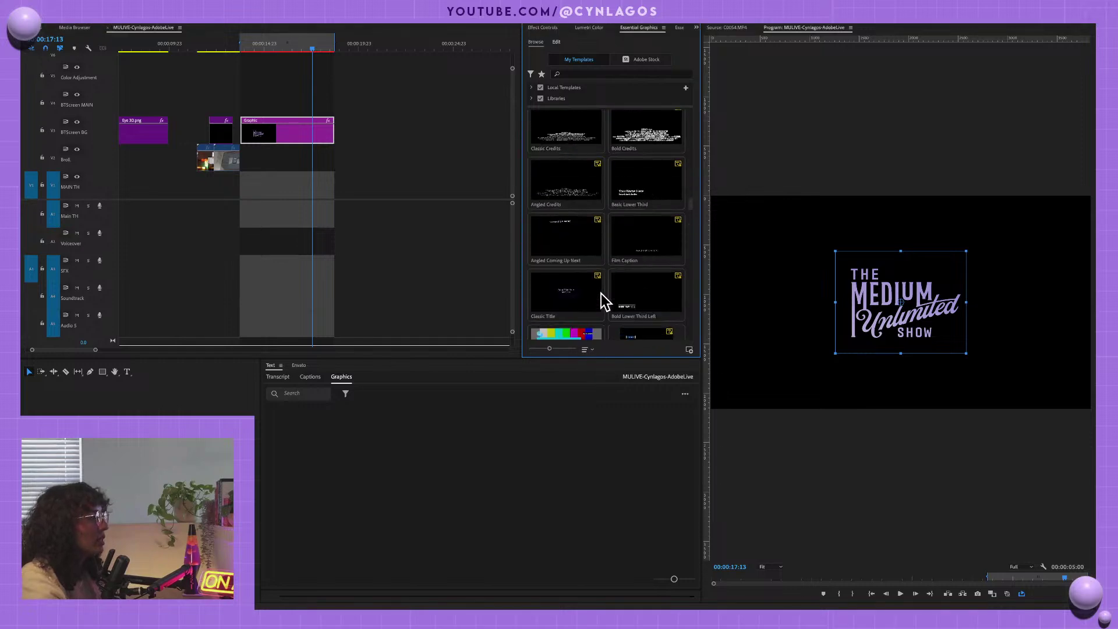
scroll(606, 302, up, 3)
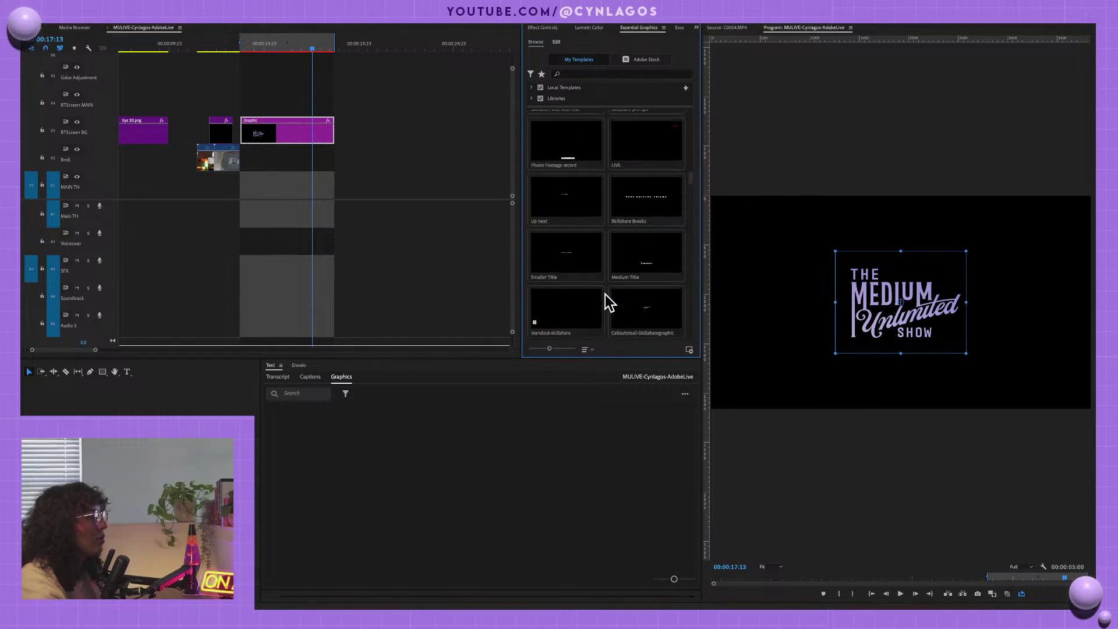
drag(643, 295, 352, 133)
click(349, 47)
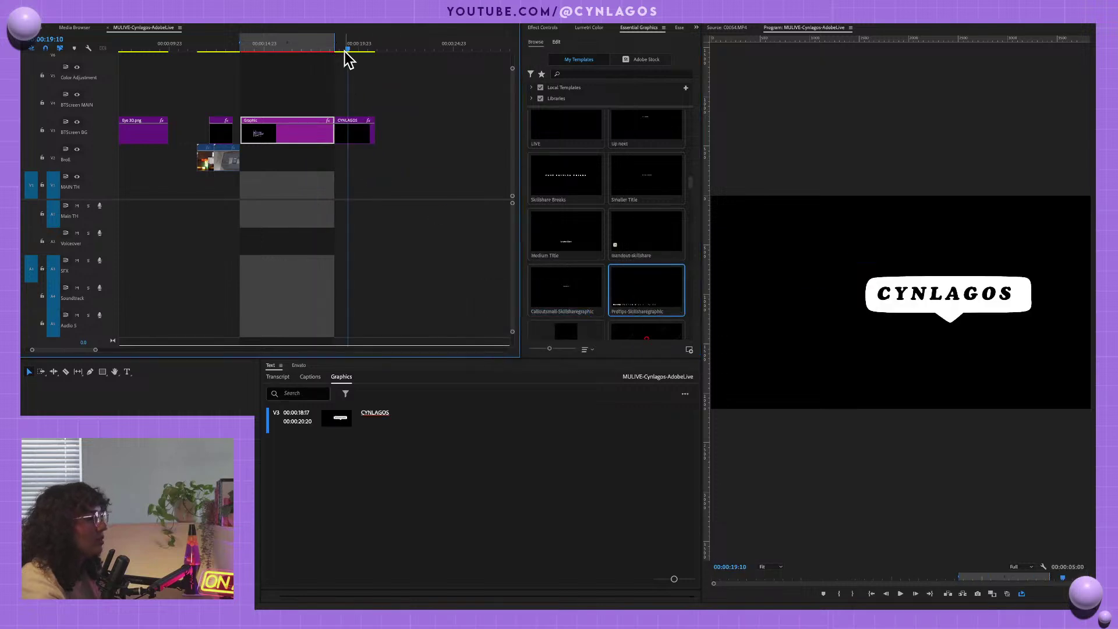
key(ctrl+shift+space)
click(340, 45)
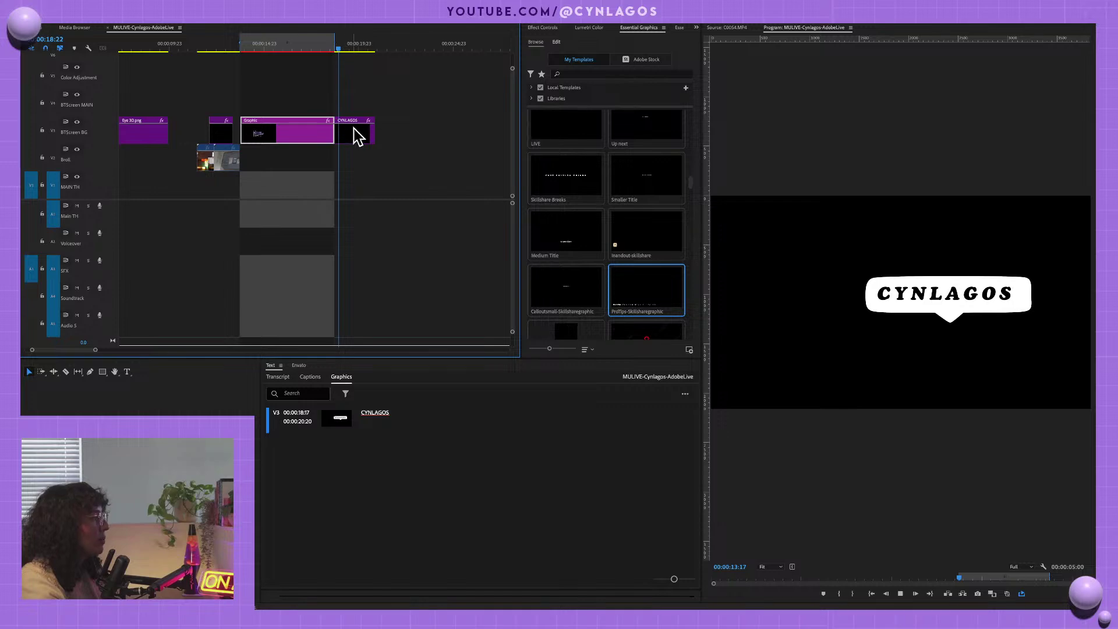
- Move the name bubble clip to the BTScreen MAIN track above the logo clip, starting at 00:00:14:17, and preview the overlap
drag(357, 136, 281, 110)
click(255, 46)
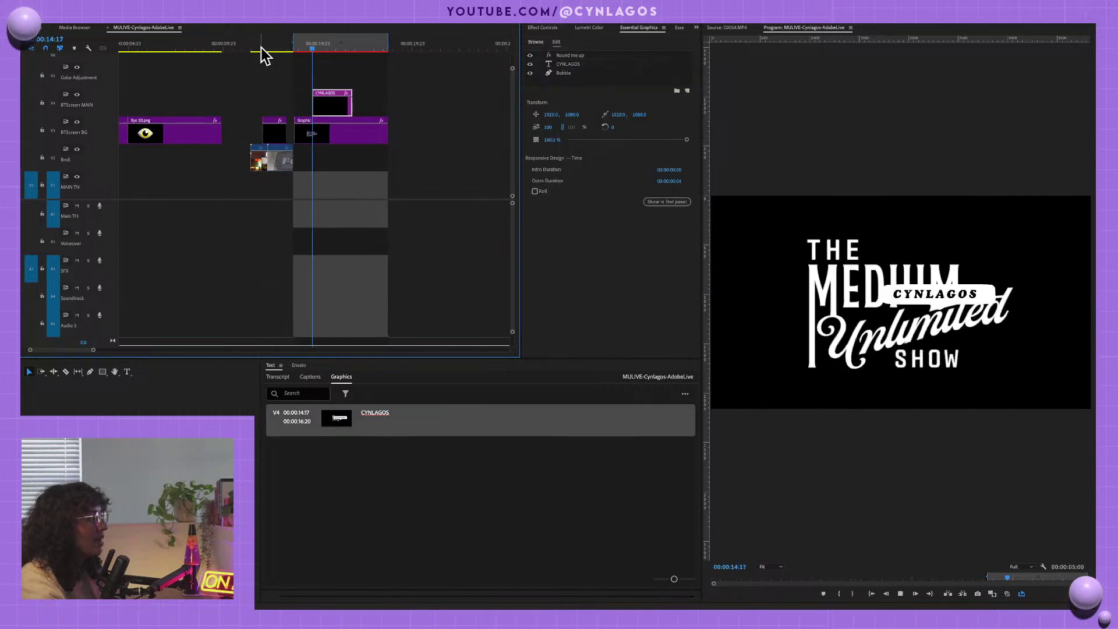
key(space)
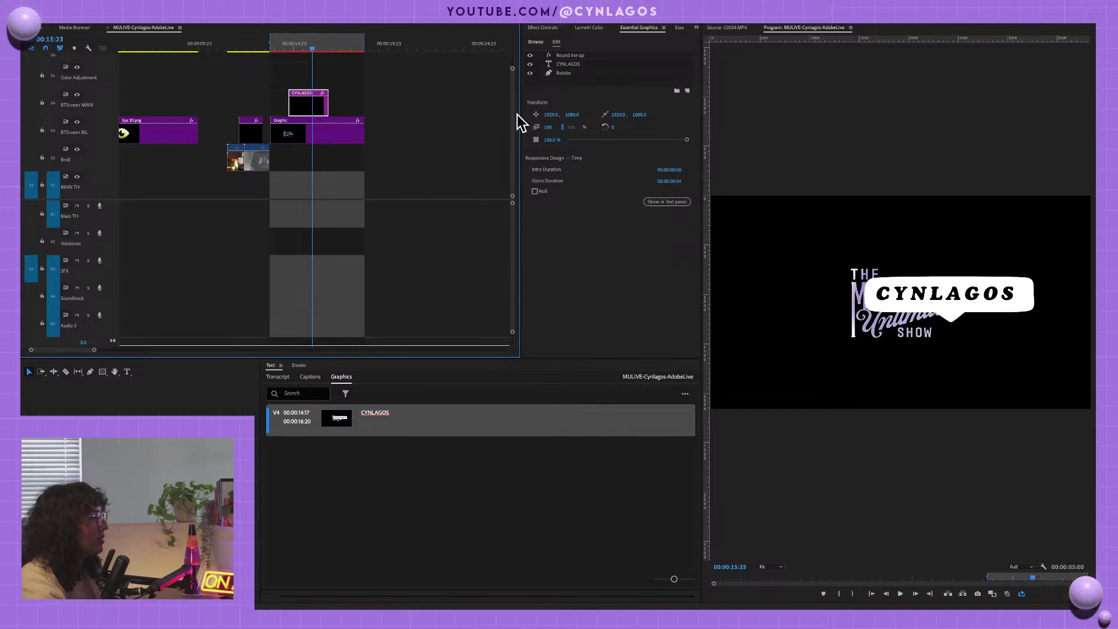
- Scale the name bubble to under half size, set its vertical position to 700 above the logo, and preview the animation
click(550, 28)
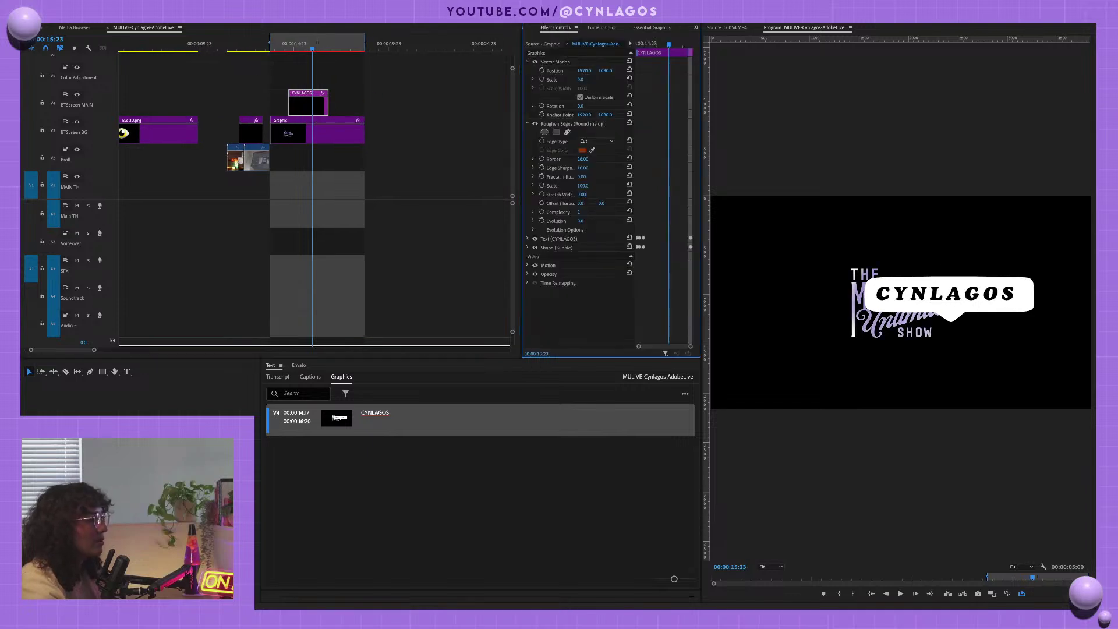
drag(581, 79, 402, 66)
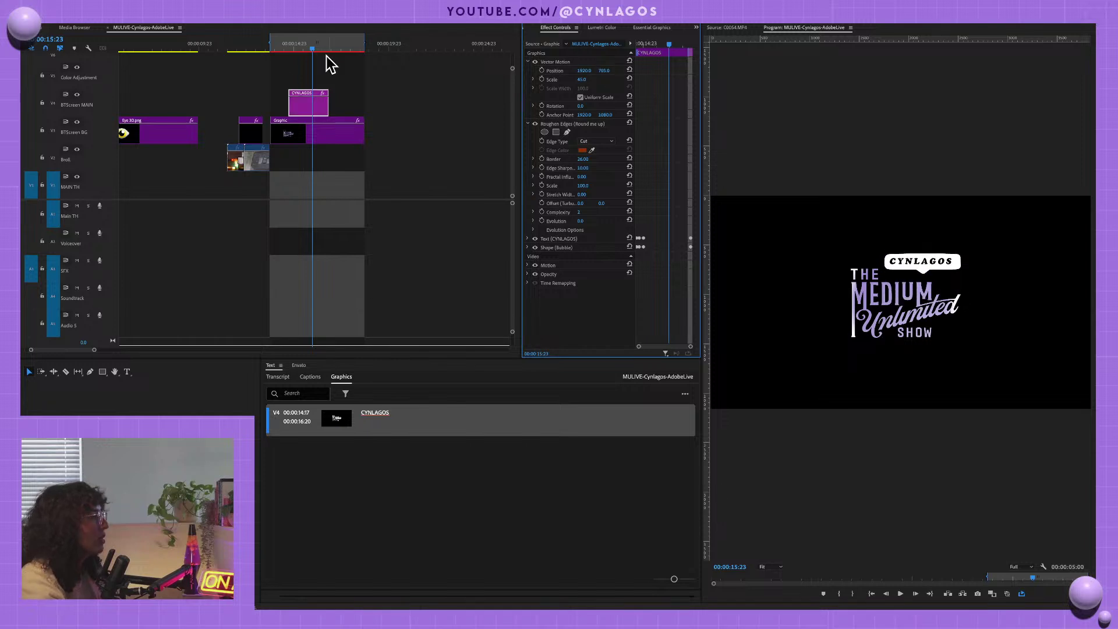
click(271, 49)
key(space)
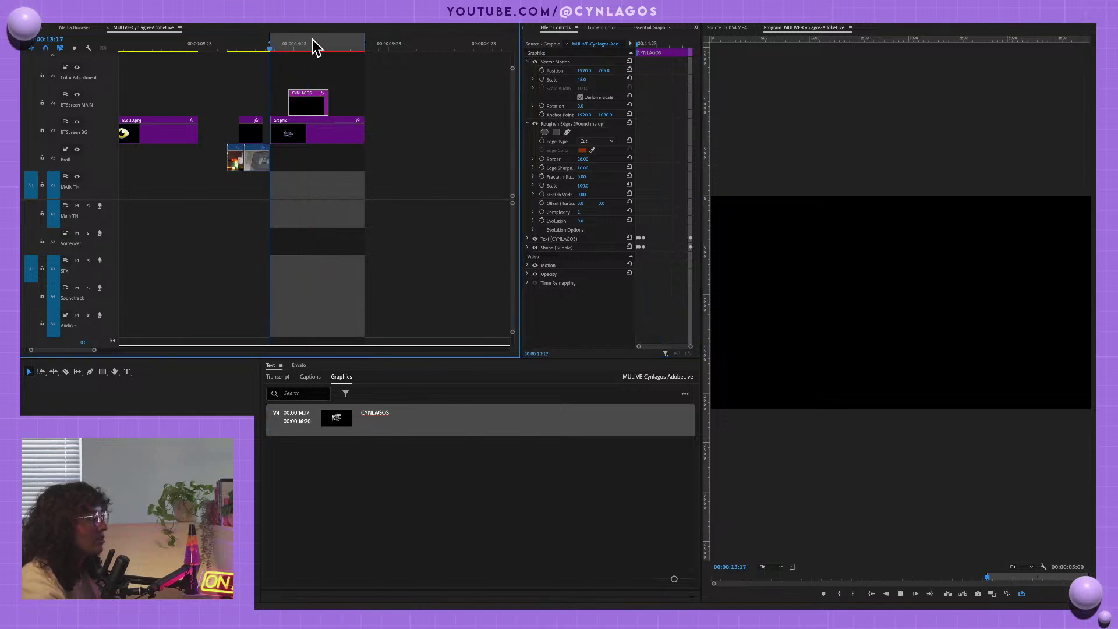
scroll(282, 55, up, 1)
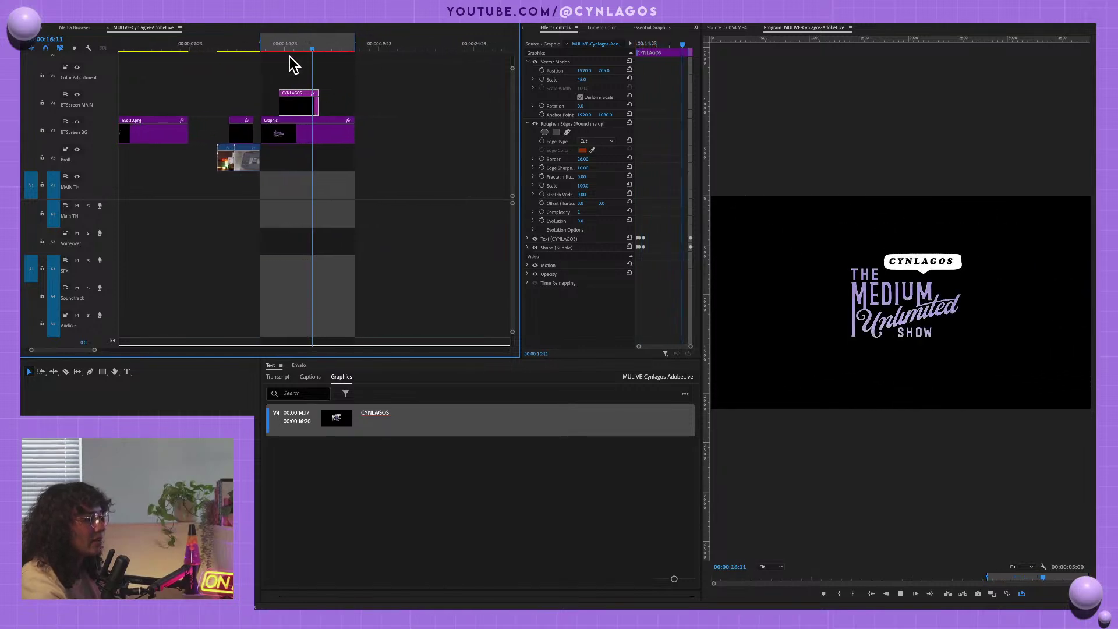
drag(281, 55, 299, 54)
- Add the PREMIERELOGO-SimpleJump template on the track above the name bubble, aligned with the start of the show logo clip
click(695, 27)
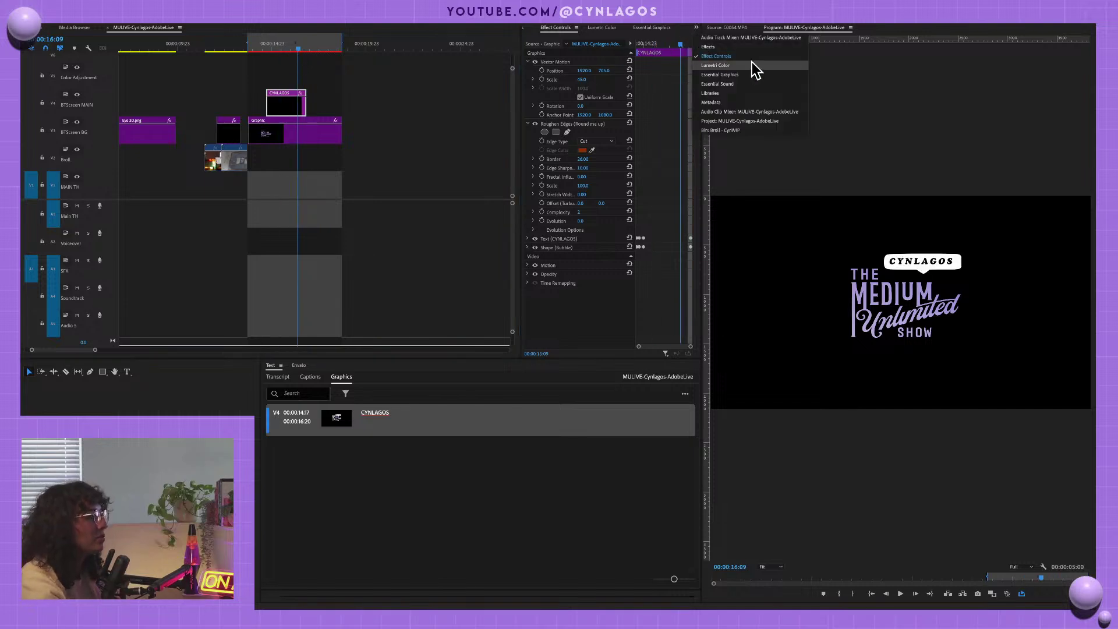
click(720, 74)
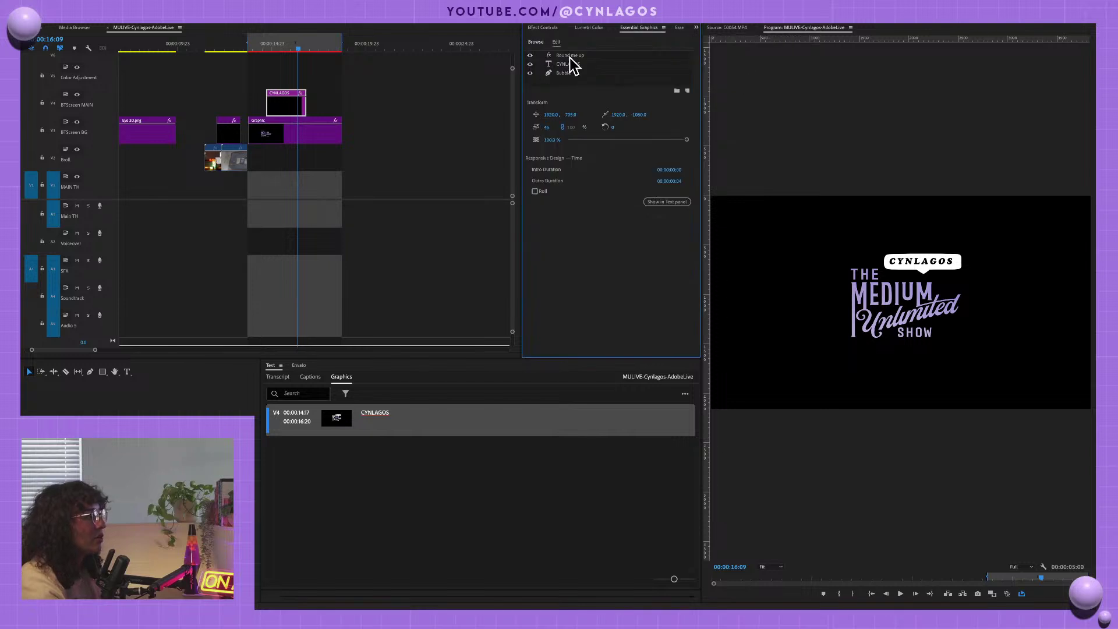
click(535, 44)
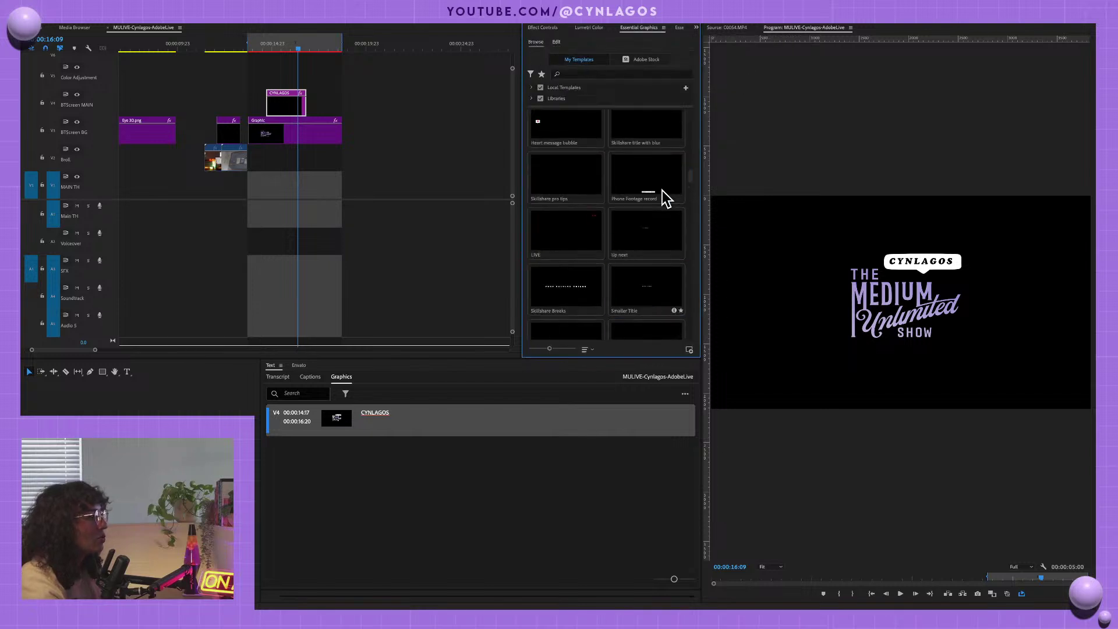
scroll(662, 192, up, 10)
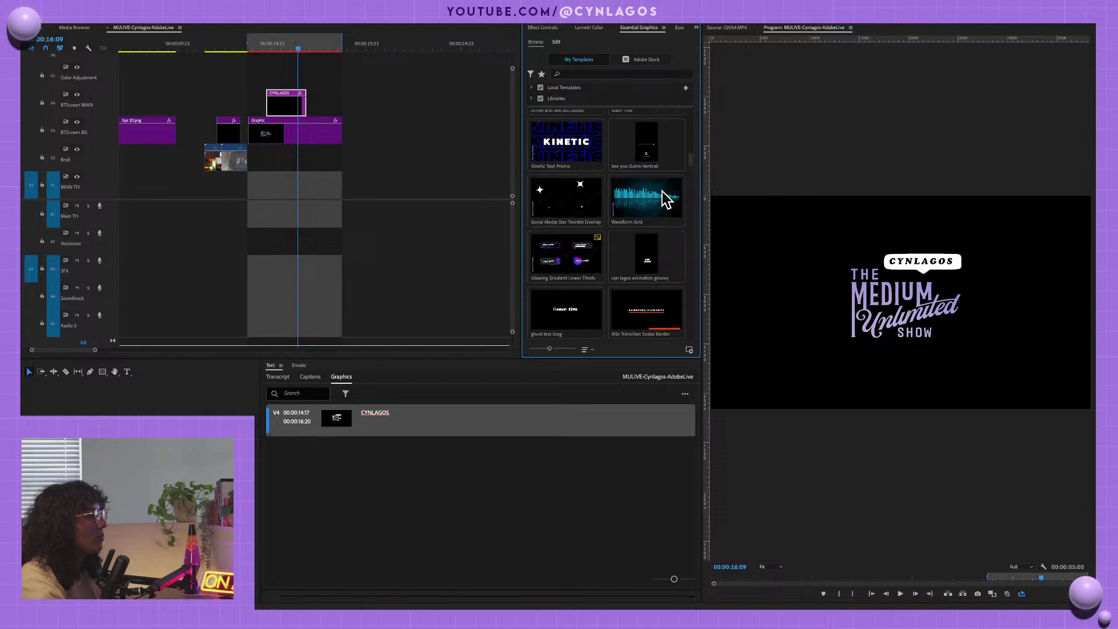
scroll(663, 191, up, 8)
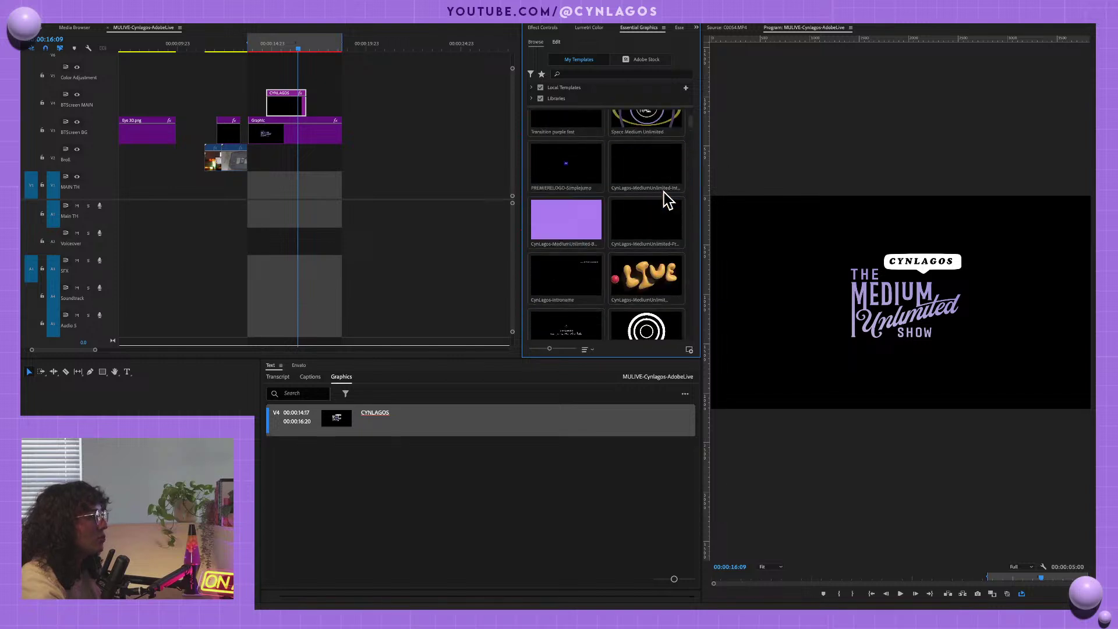
drag(596, 253, 261, 53)
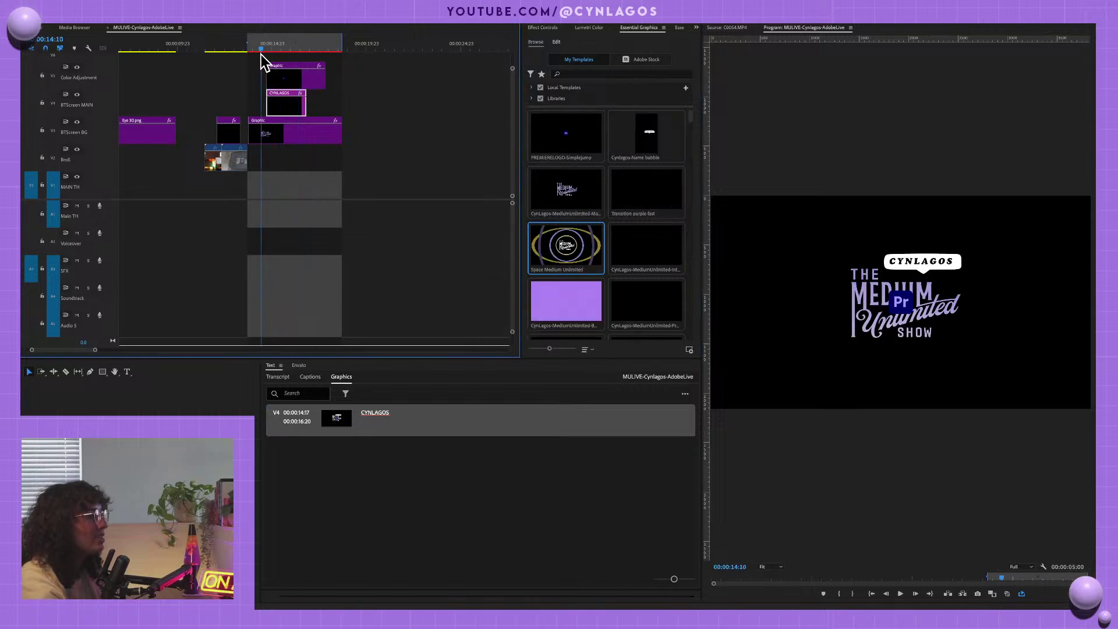
drag(294, 87, 276, 87)
key(shift+k)
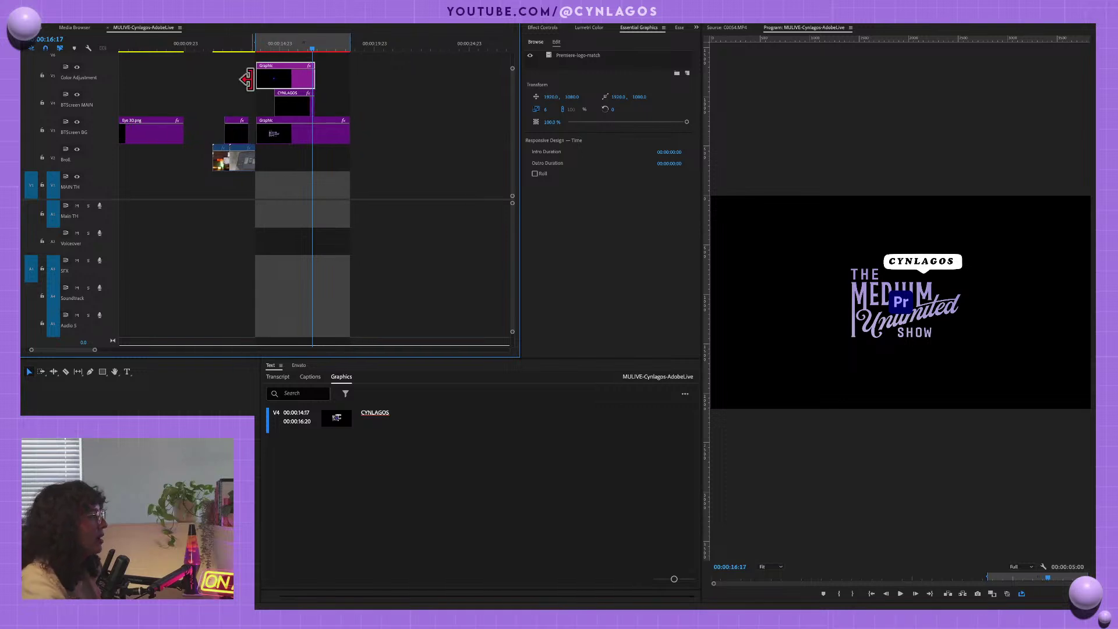
- Shift the Premiere logo's three scale keyframes later in the clip, with the first just after 00:00:14:17
click(573, 56)
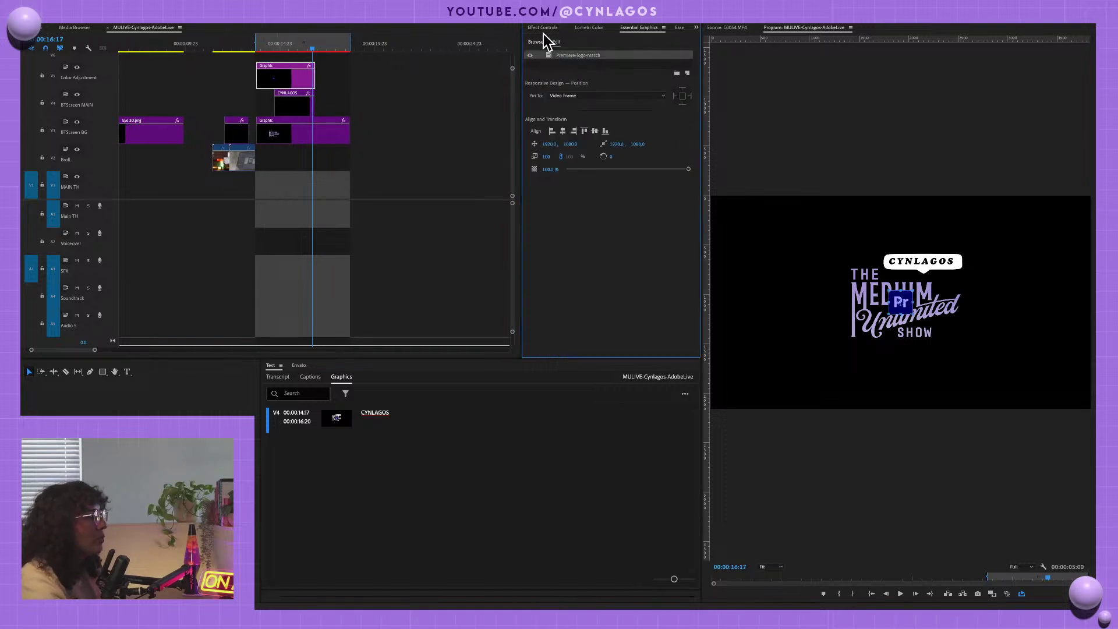
click(543, 29)
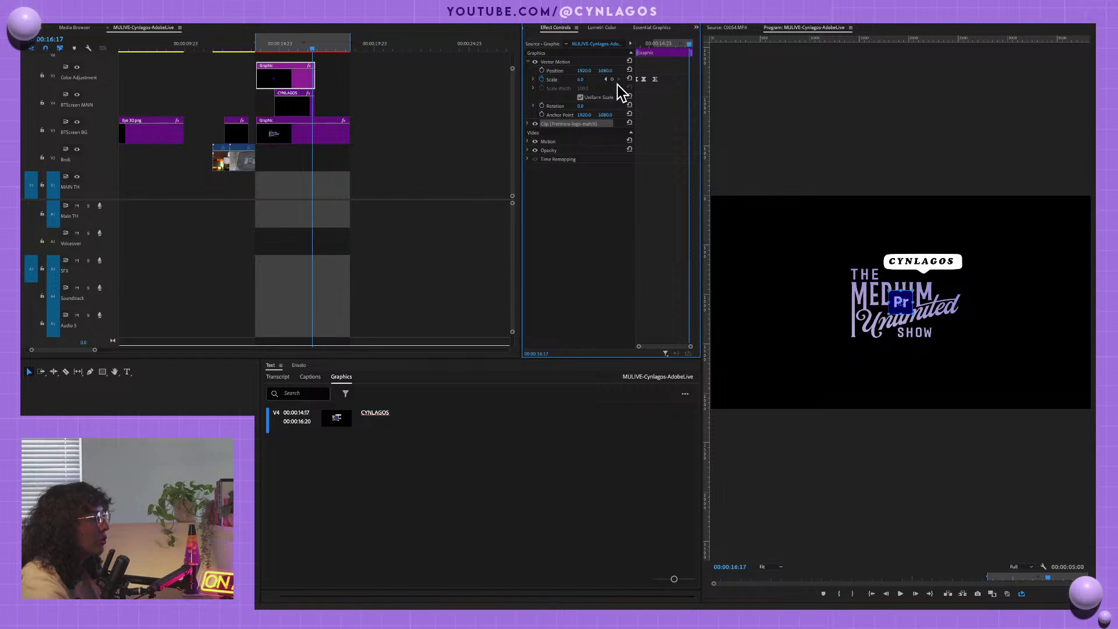
drag(691, 47, 631, 49)
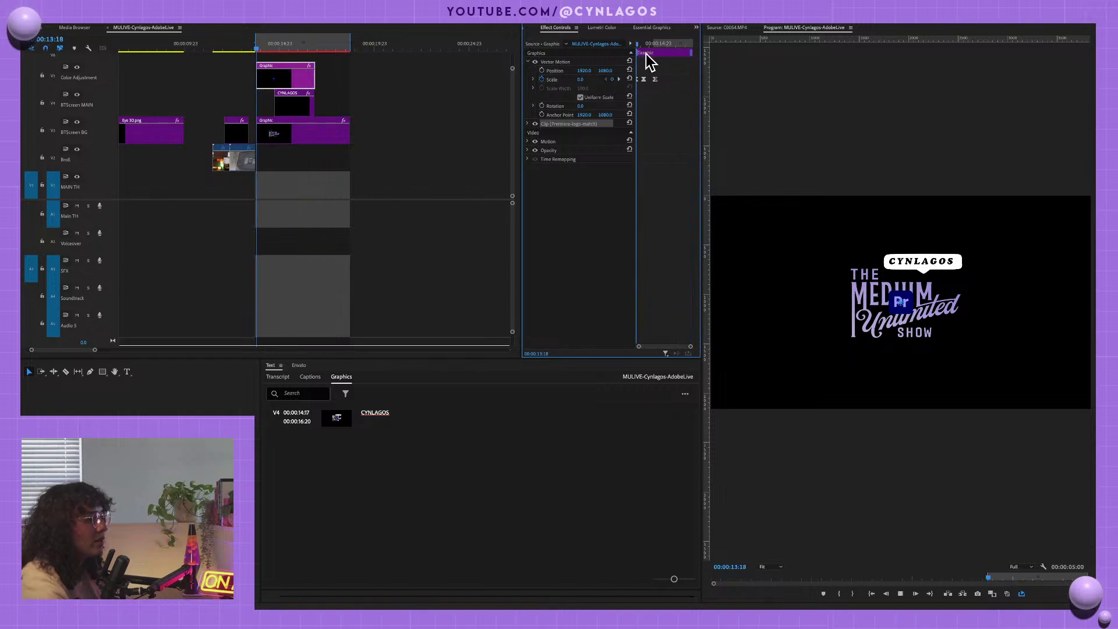
key(space)
key(space)
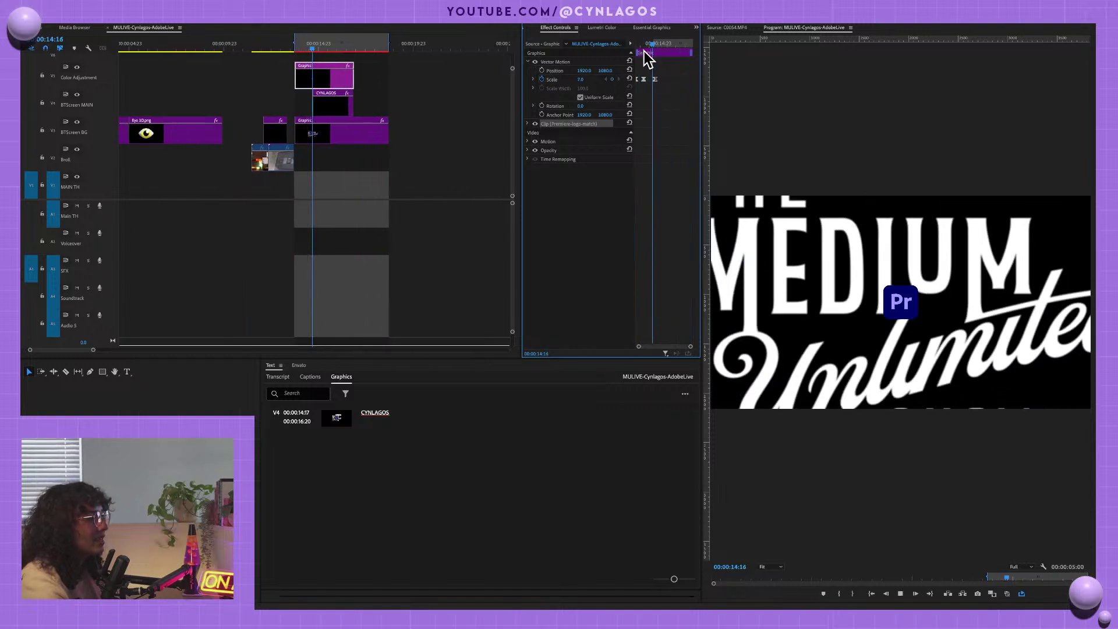
mouse_move(668, 100)
mouse_down()
mouse_move(632, 66)
mouse_move(678, 84)
mouse_up()
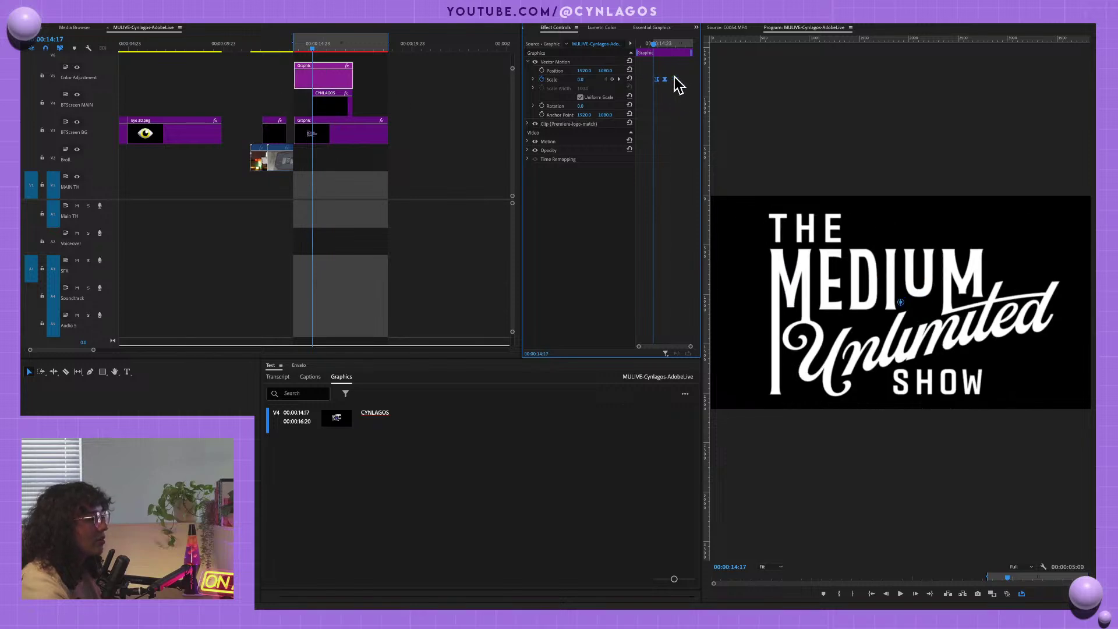
- Play back the combined show logo, name bubble and Premiere logo animation from the start of the clips
key(Up)
key(space)
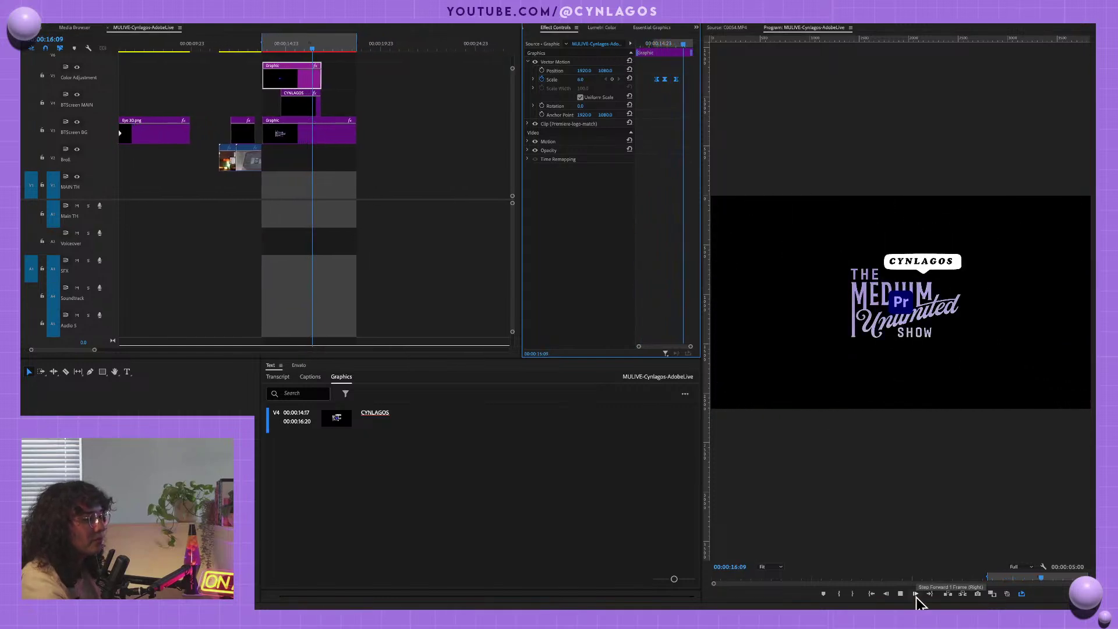
key(space)
drag(687, 44, 626, 52)
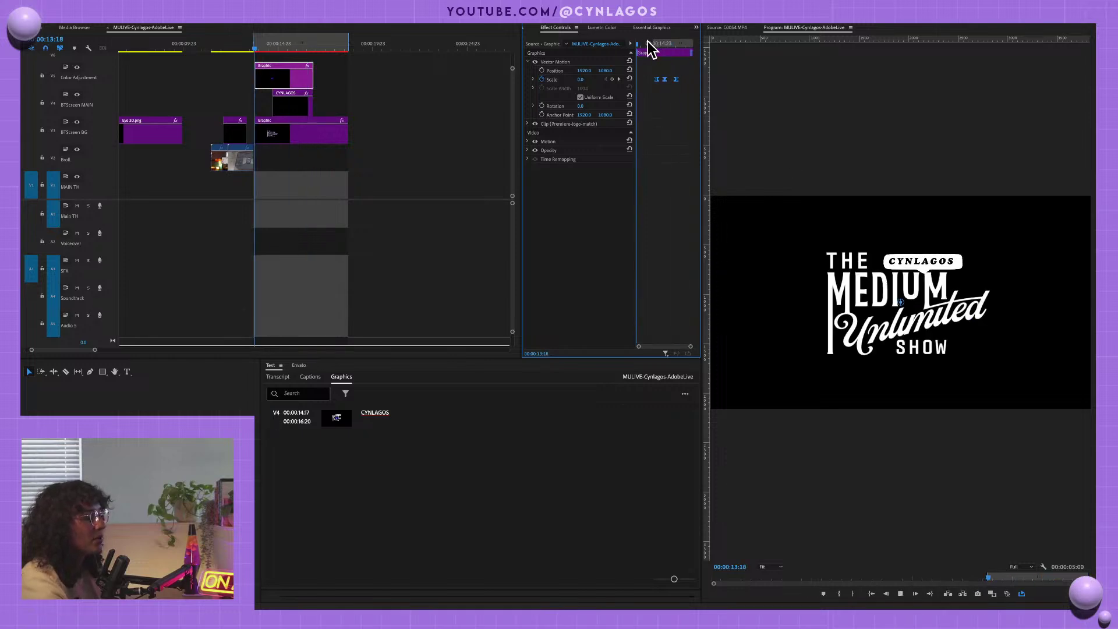
key(space)
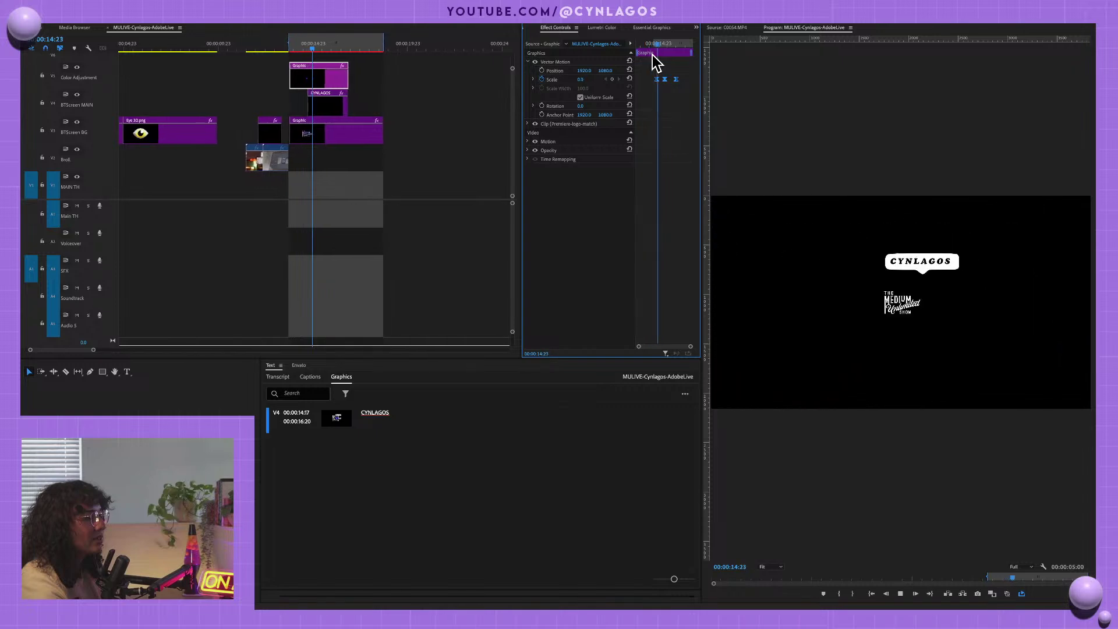
key(space)
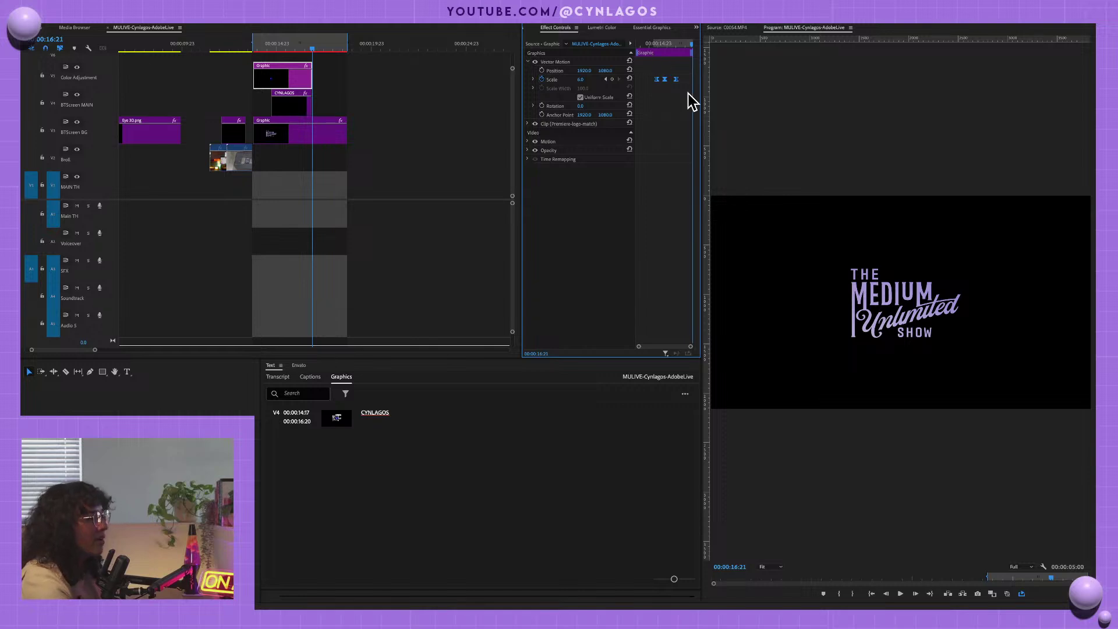
- Show the My Templates collection in an enlarged Essential Graphics browser
click(697, 27)
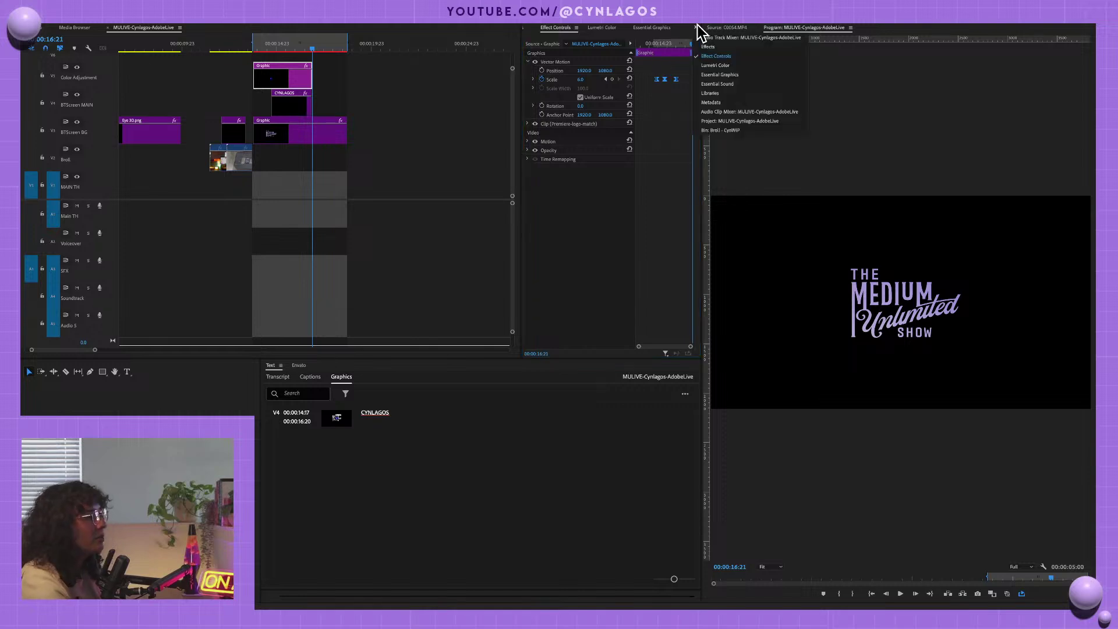
click(722, 76)
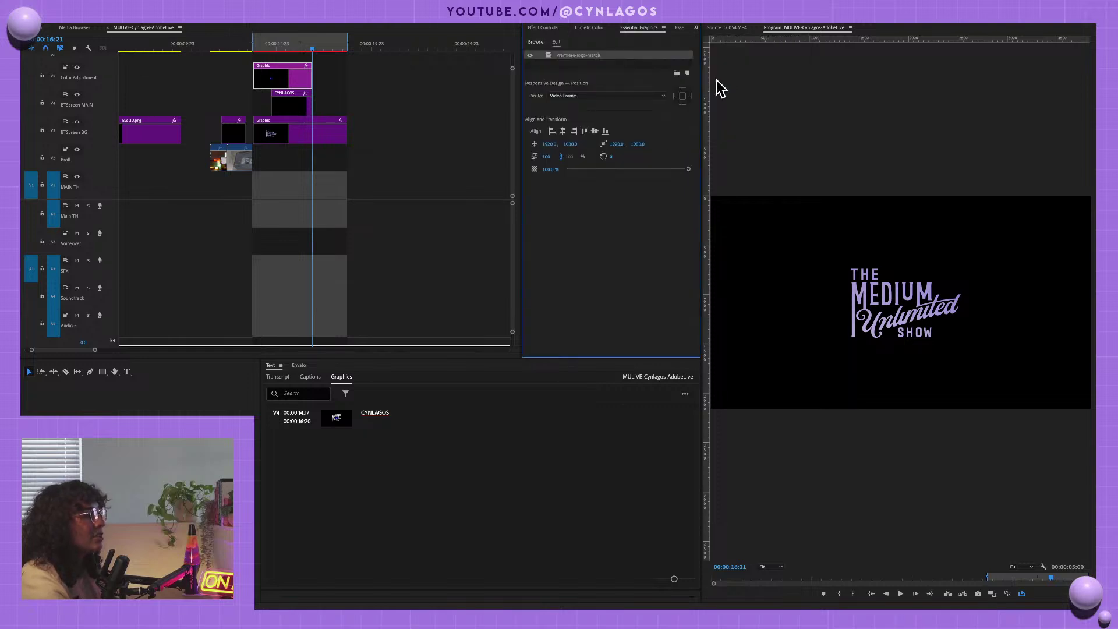
key(grave)
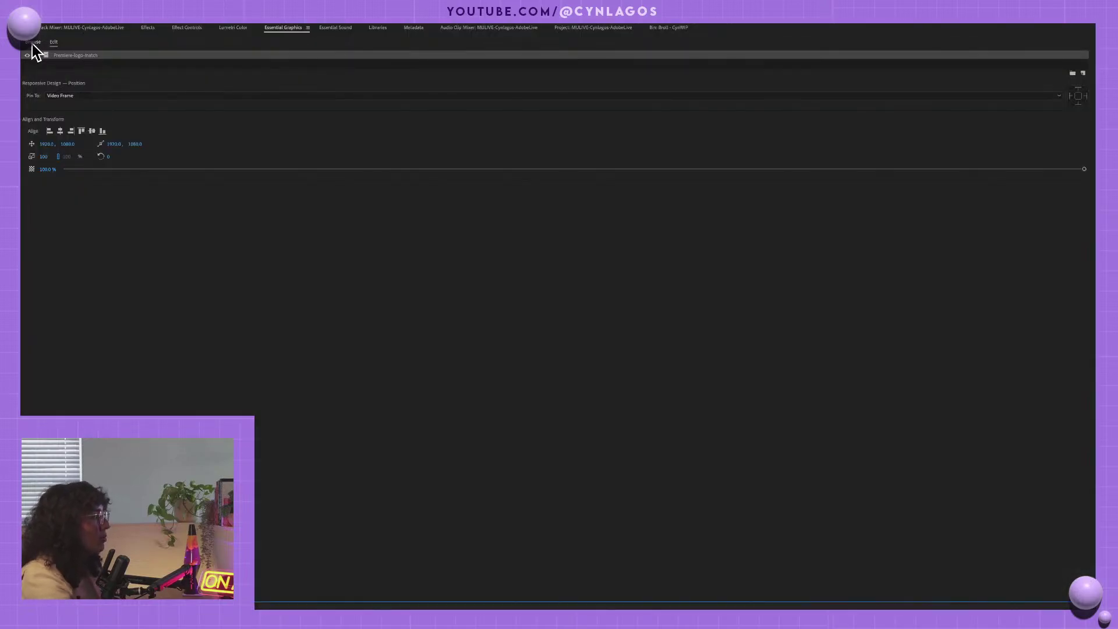
click(33, 43)
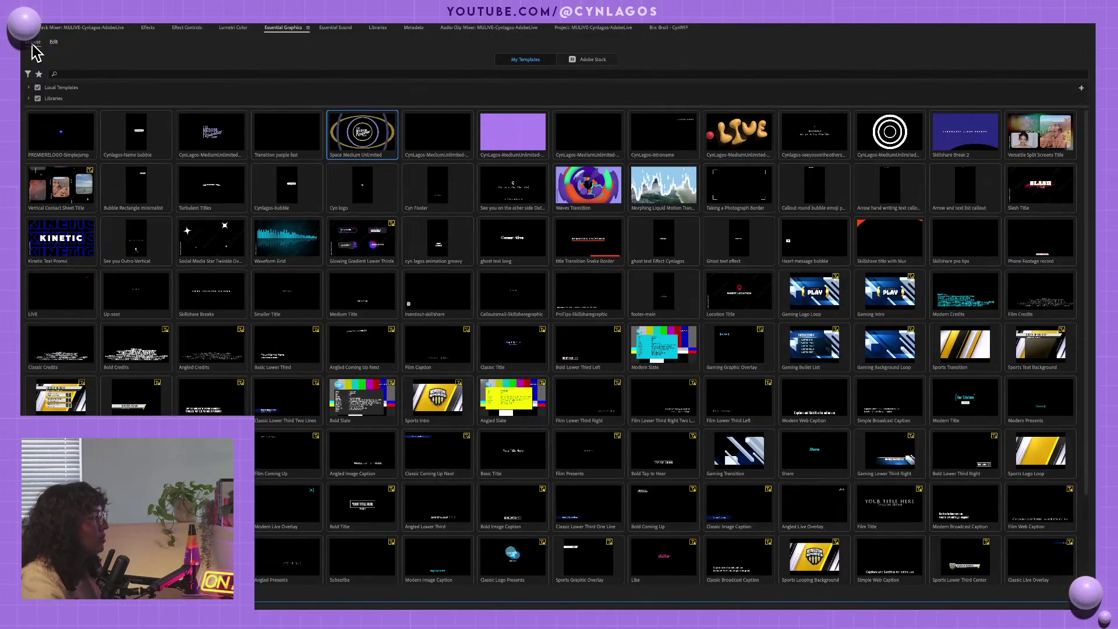
- Compare the templates from Local Templates alone with those from Libraries alone, and list the individual source libraries
click(38, 99)
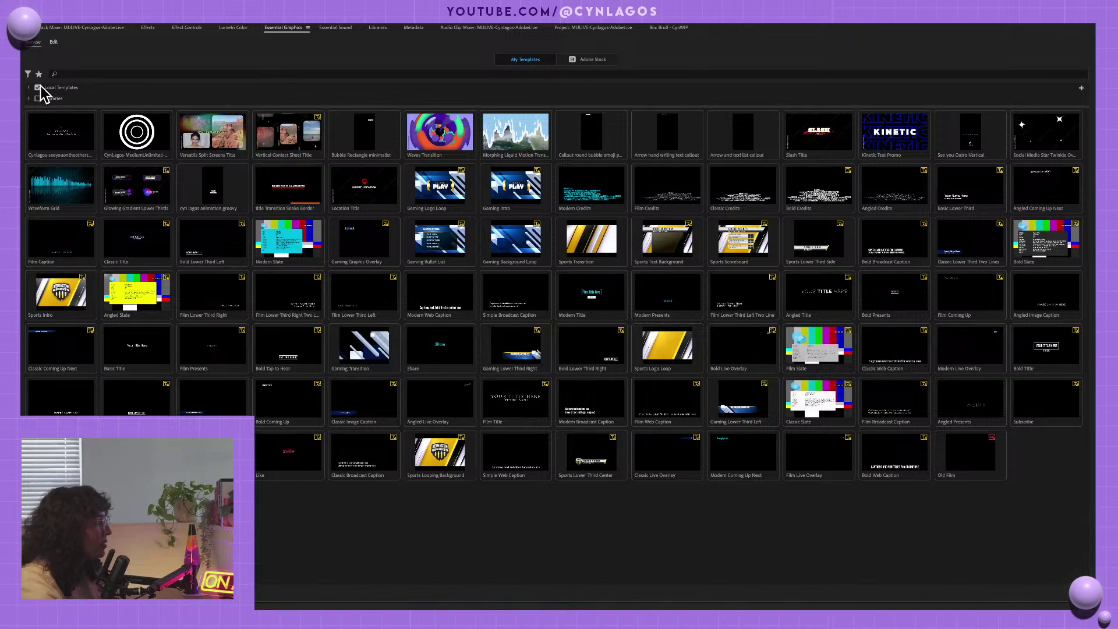
click(38, 98)
click(37, 87)
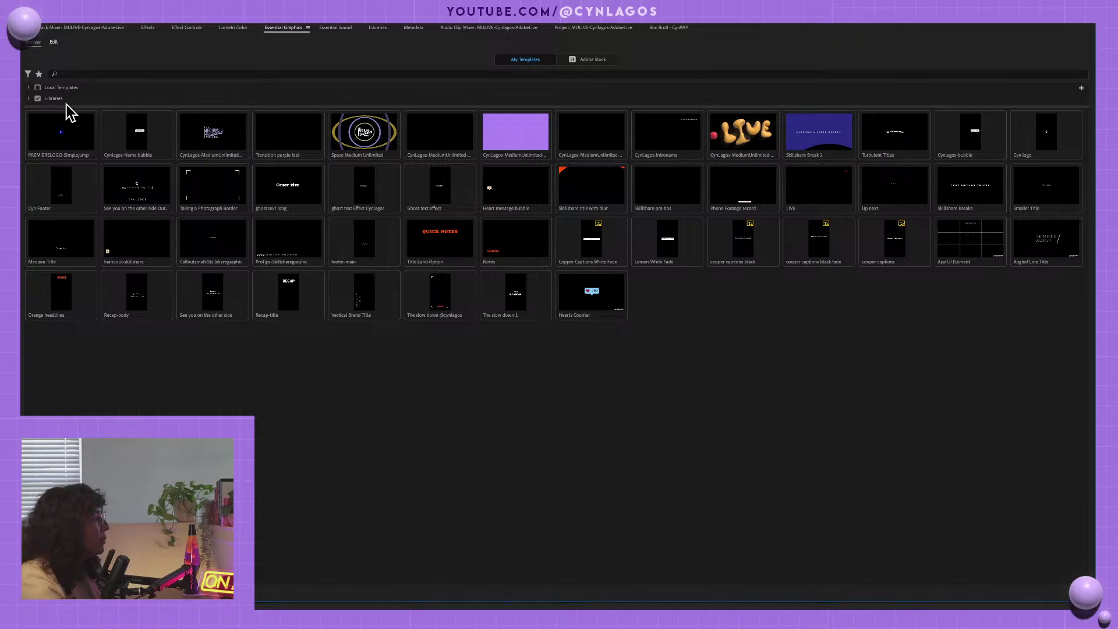
click(29, 99)
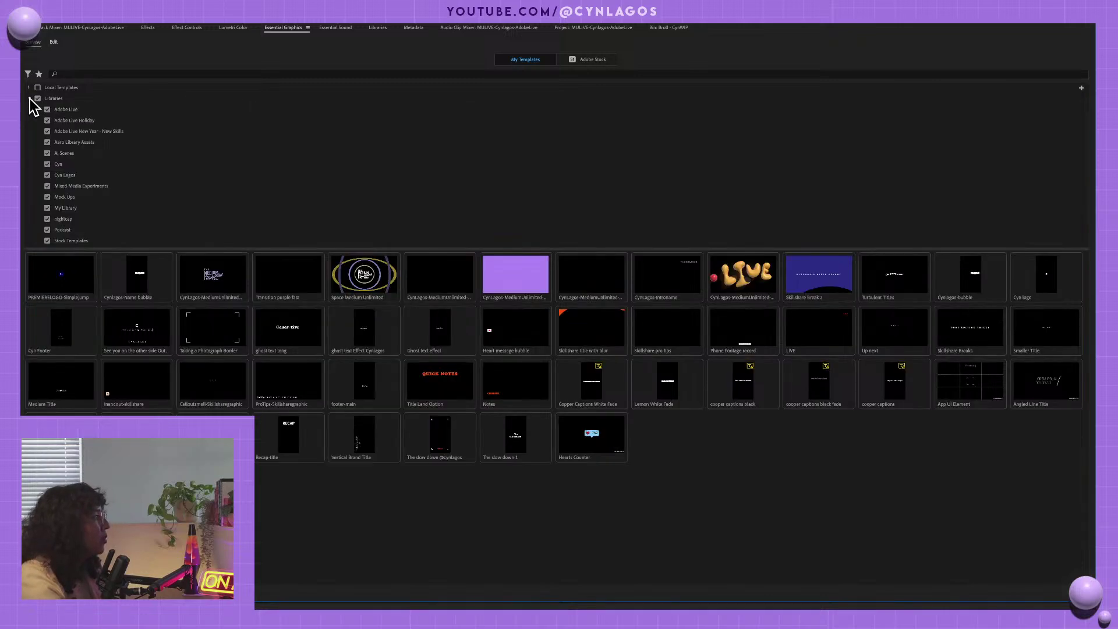
click(37, 98)
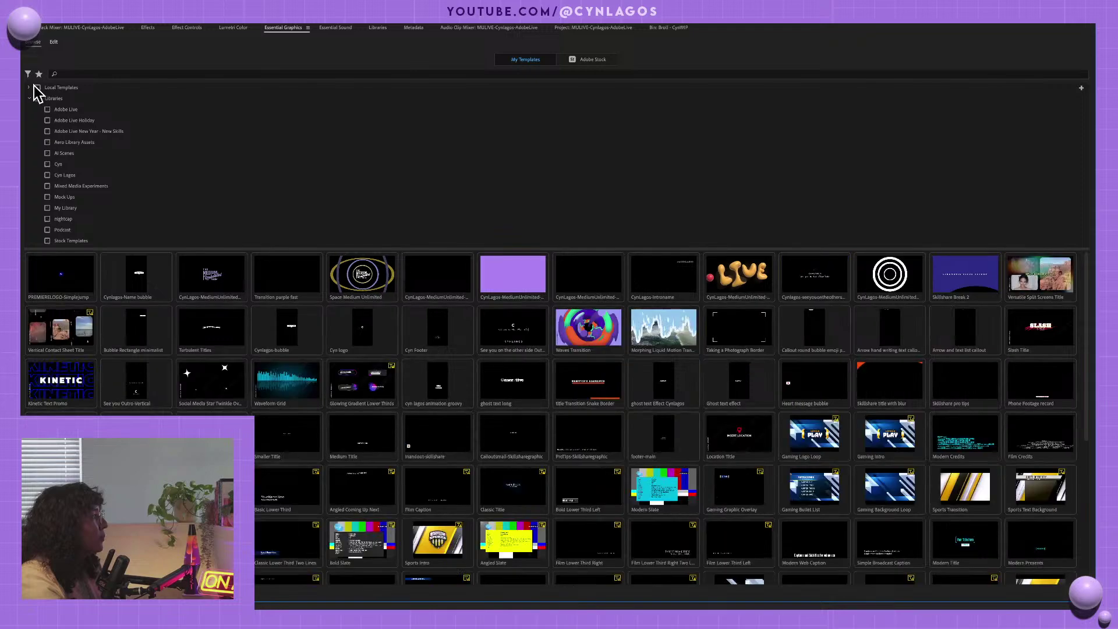
click(37, 87)
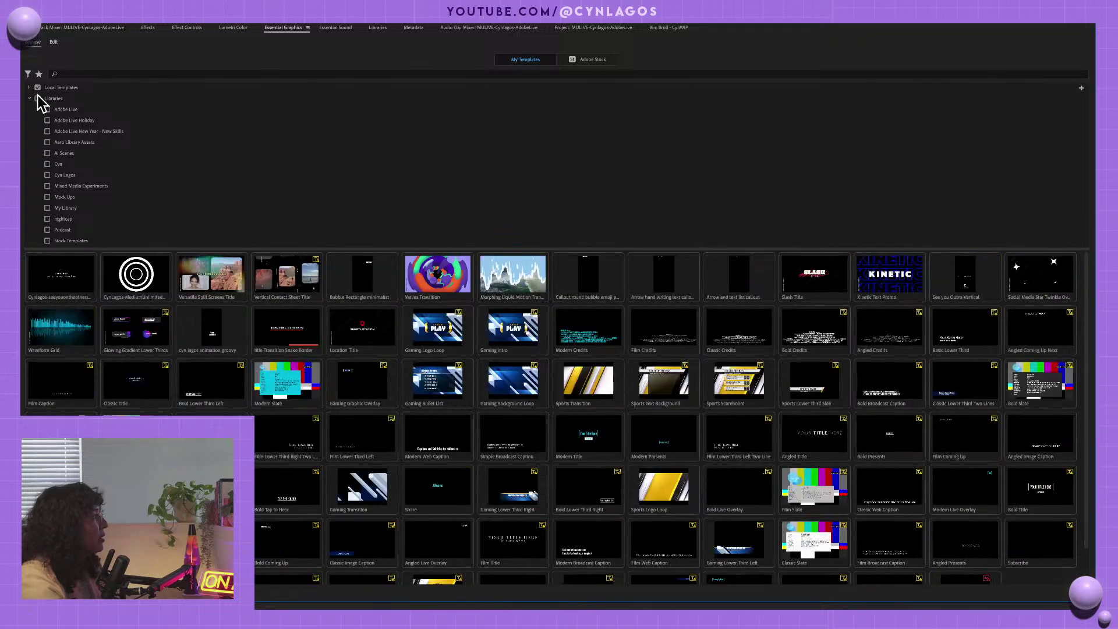
- Show the templates available from Adobe Stock
click(583, 60)
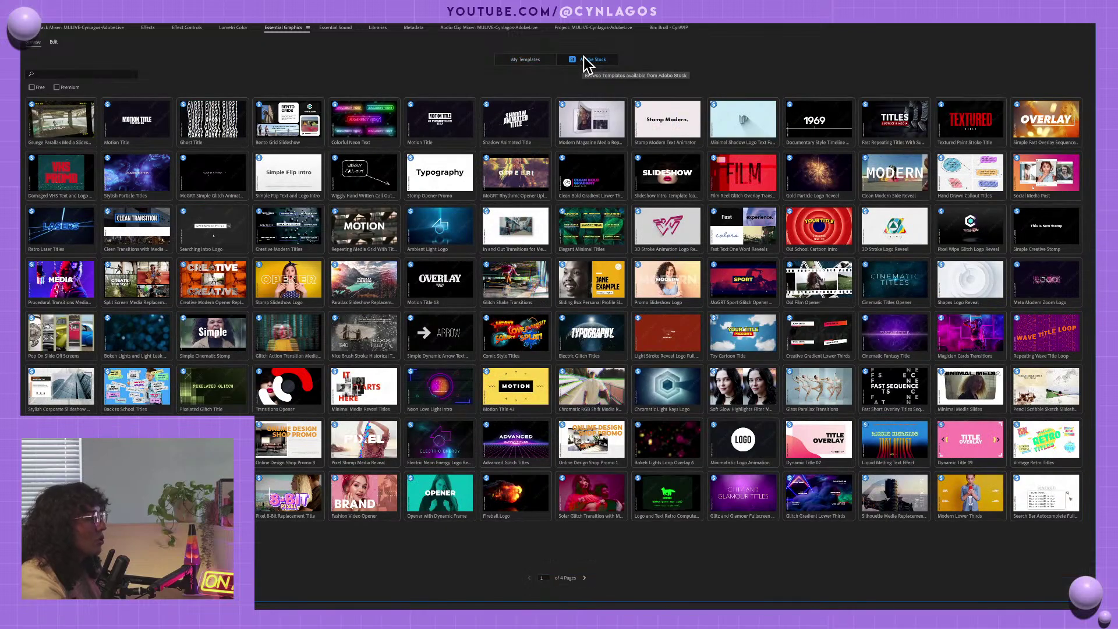